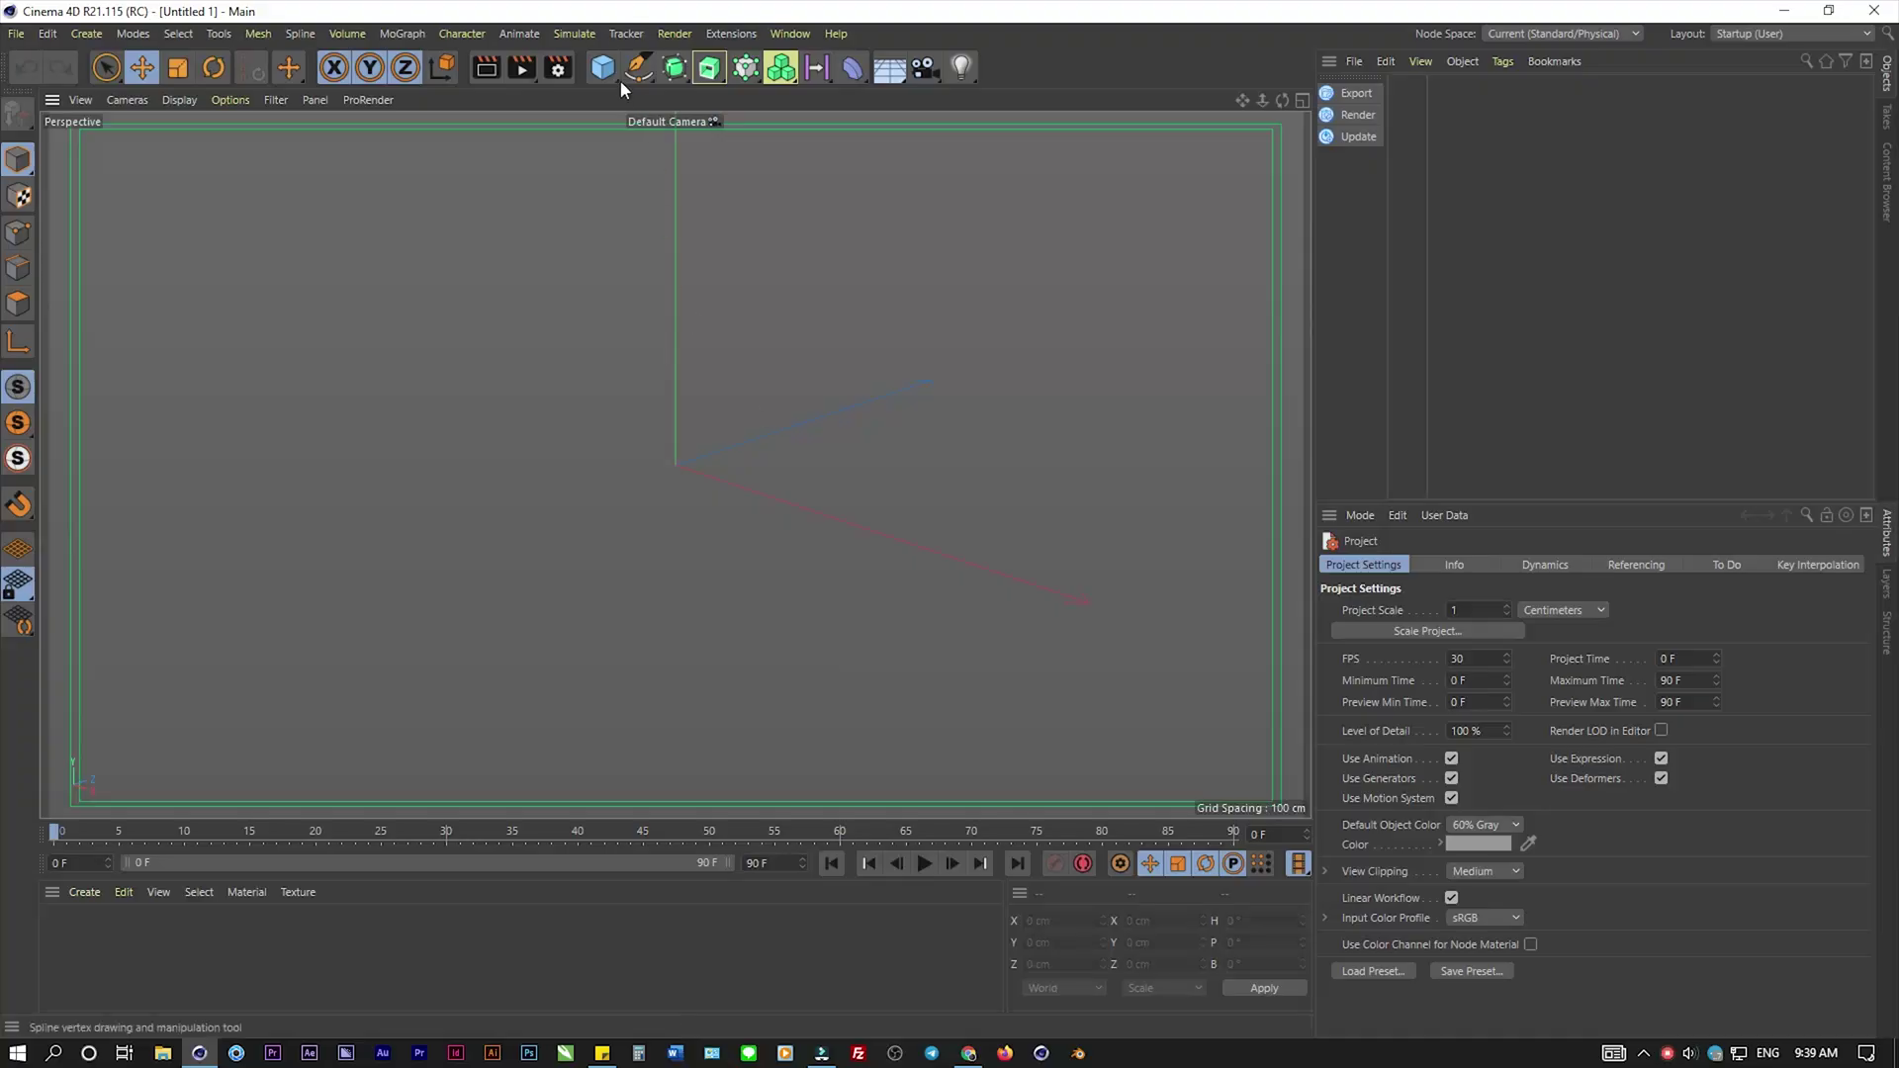
# - Add a 200 cm cube and turn on filleted corners, dragging the radius larger
pyautogui.click(606, 68)
pyautogui.click(1438, 702)
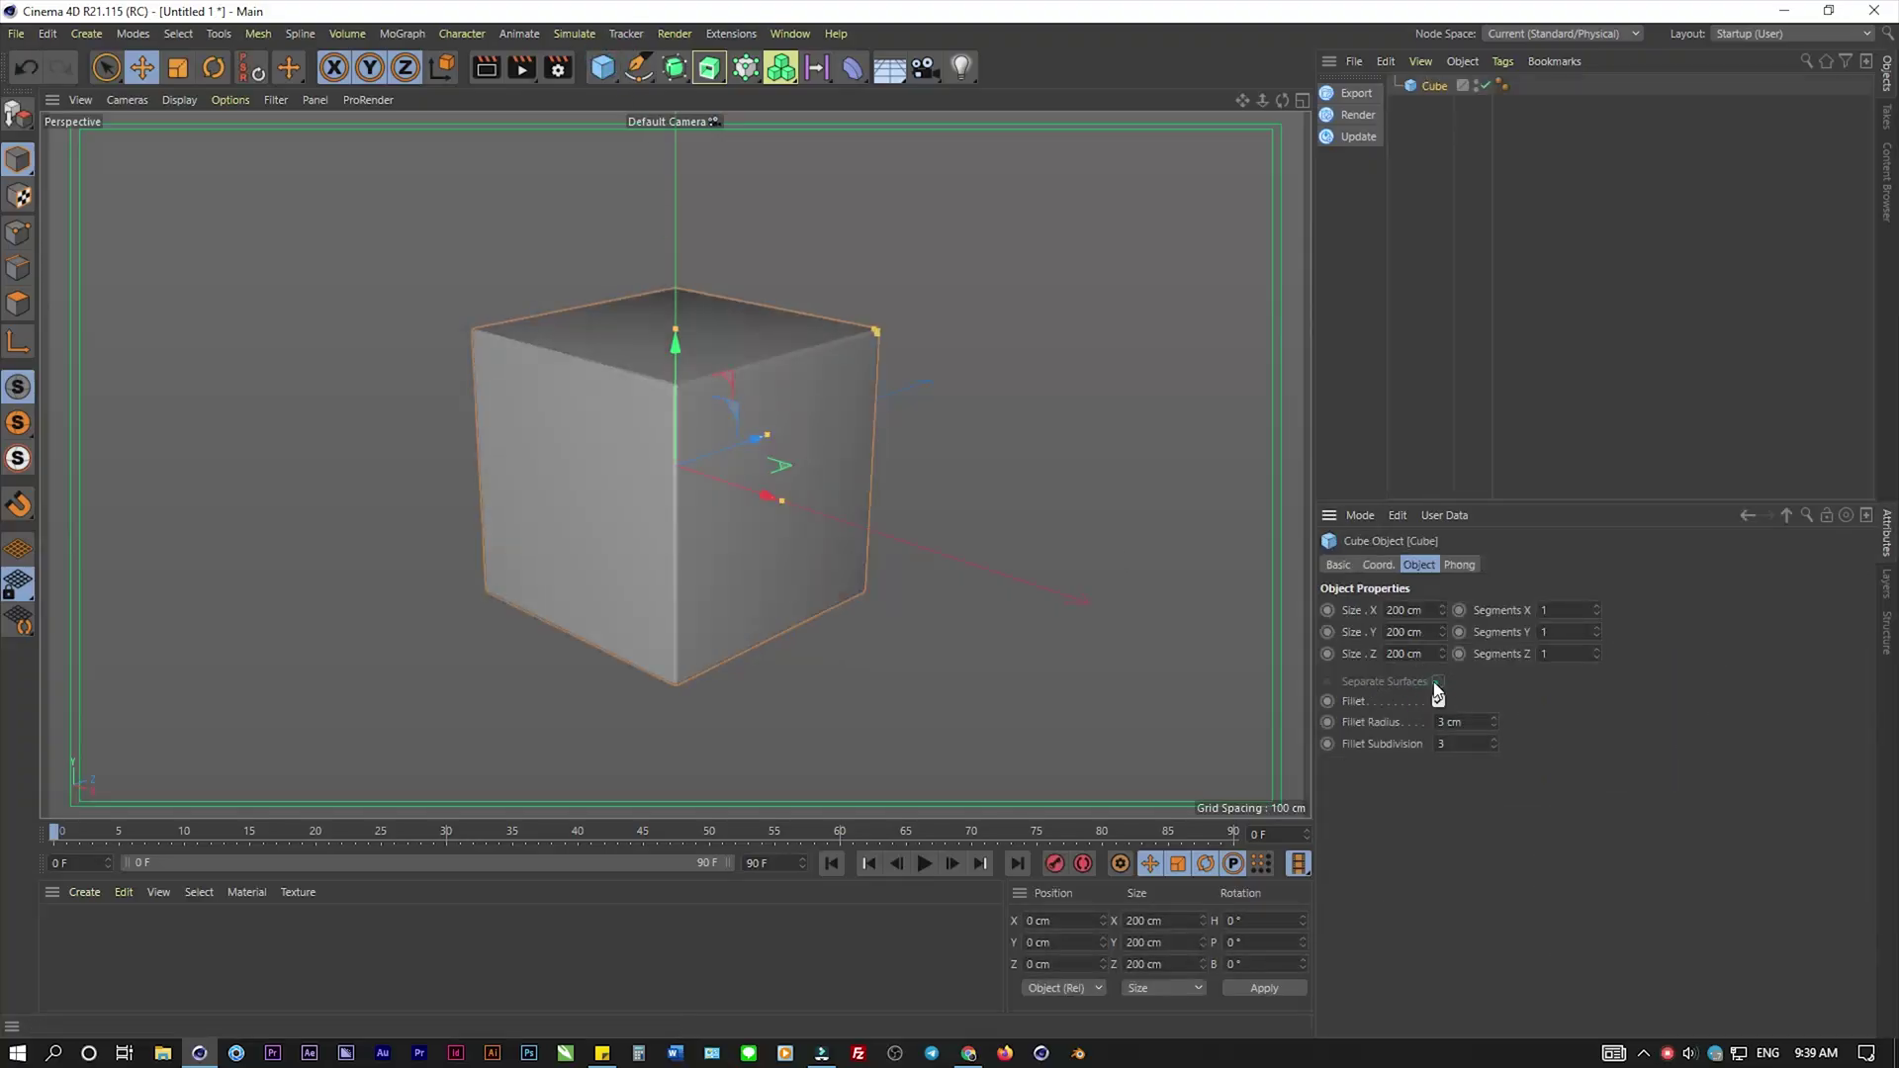
pyautogui.moveTo(876, 332)
pyautogui.mouseDown()
pyautogui.moveTo(704, 471)
pyautogui.moveTo(817, 412)
pyautogui.moveTo(957, 407)
pyautogui.moveTo(857, 417)
pyautogui.mouseUp()
pyautogui.click(880, 425)
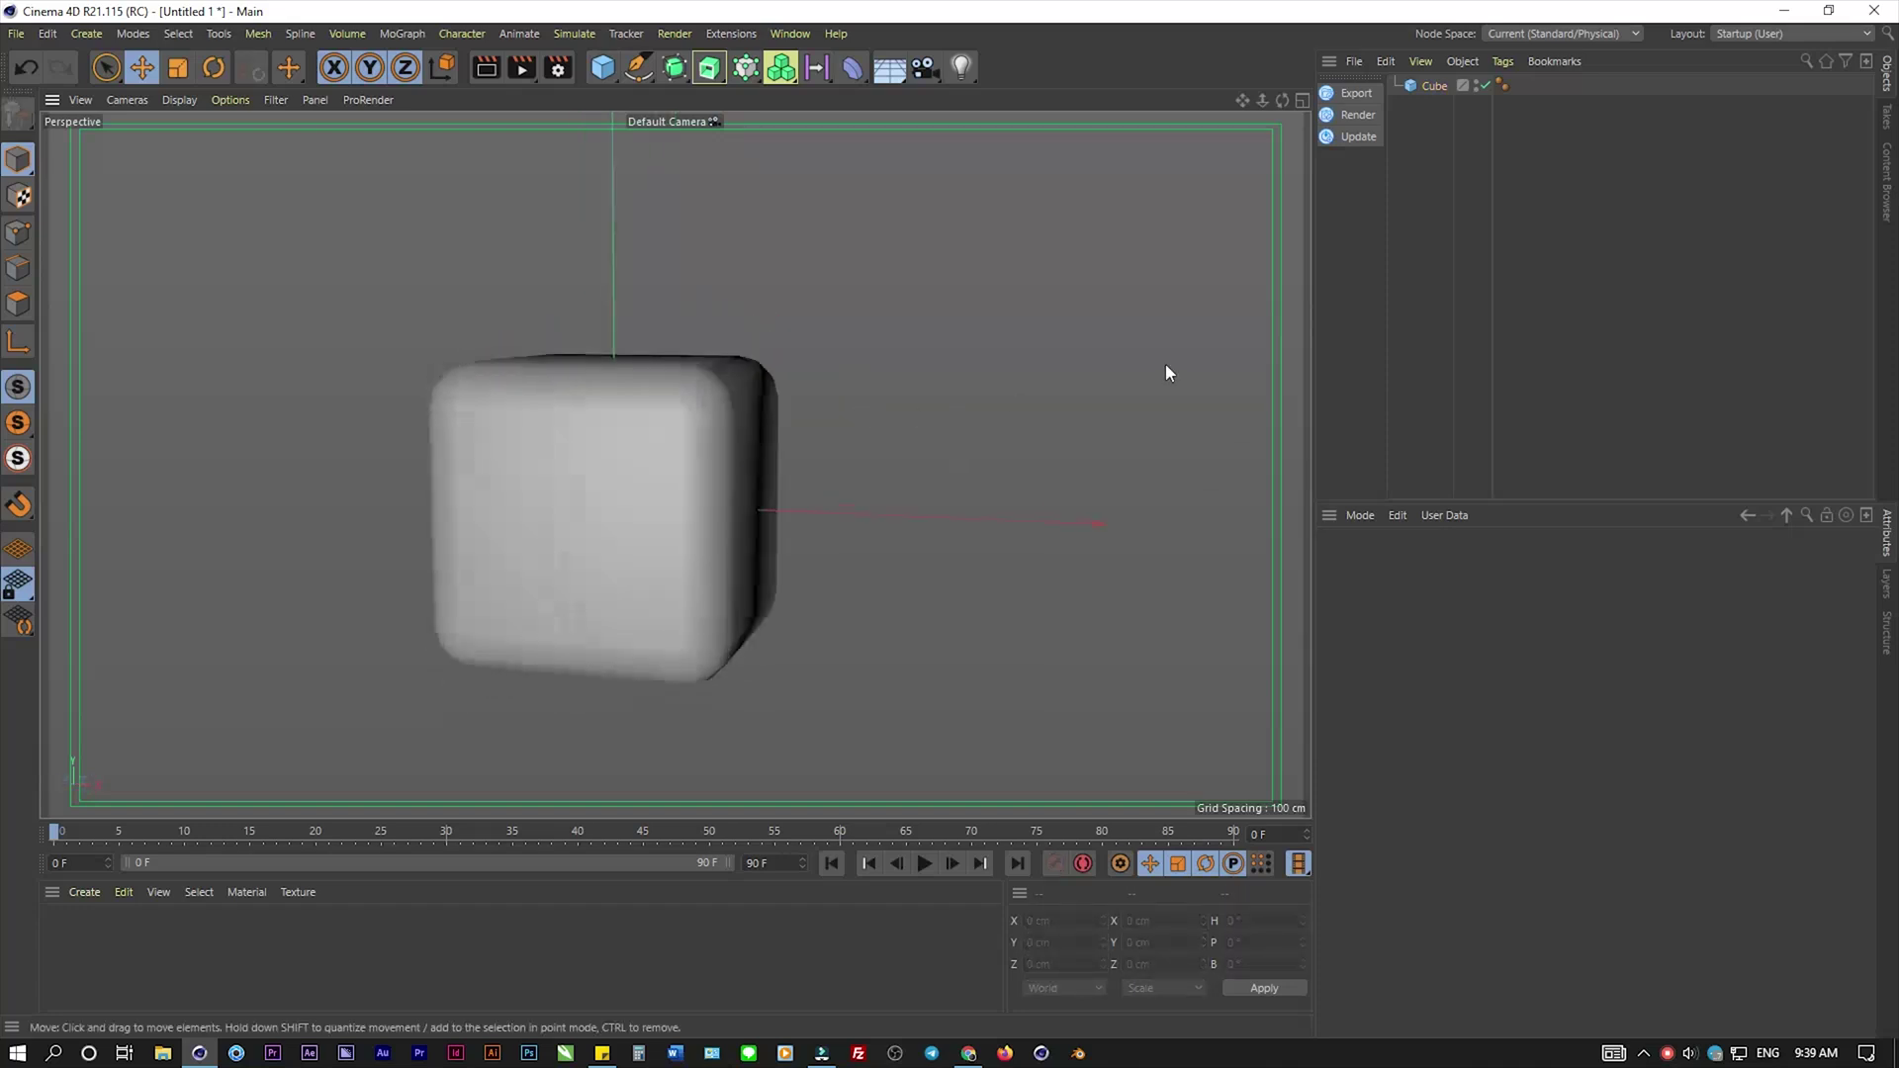
pyautogui.click(1433, 86)
# - Set fillet subdivision to 27 and enlarge the fillet radius to about 46.45 cm
pyautogui.doubleClick(1466, 743)
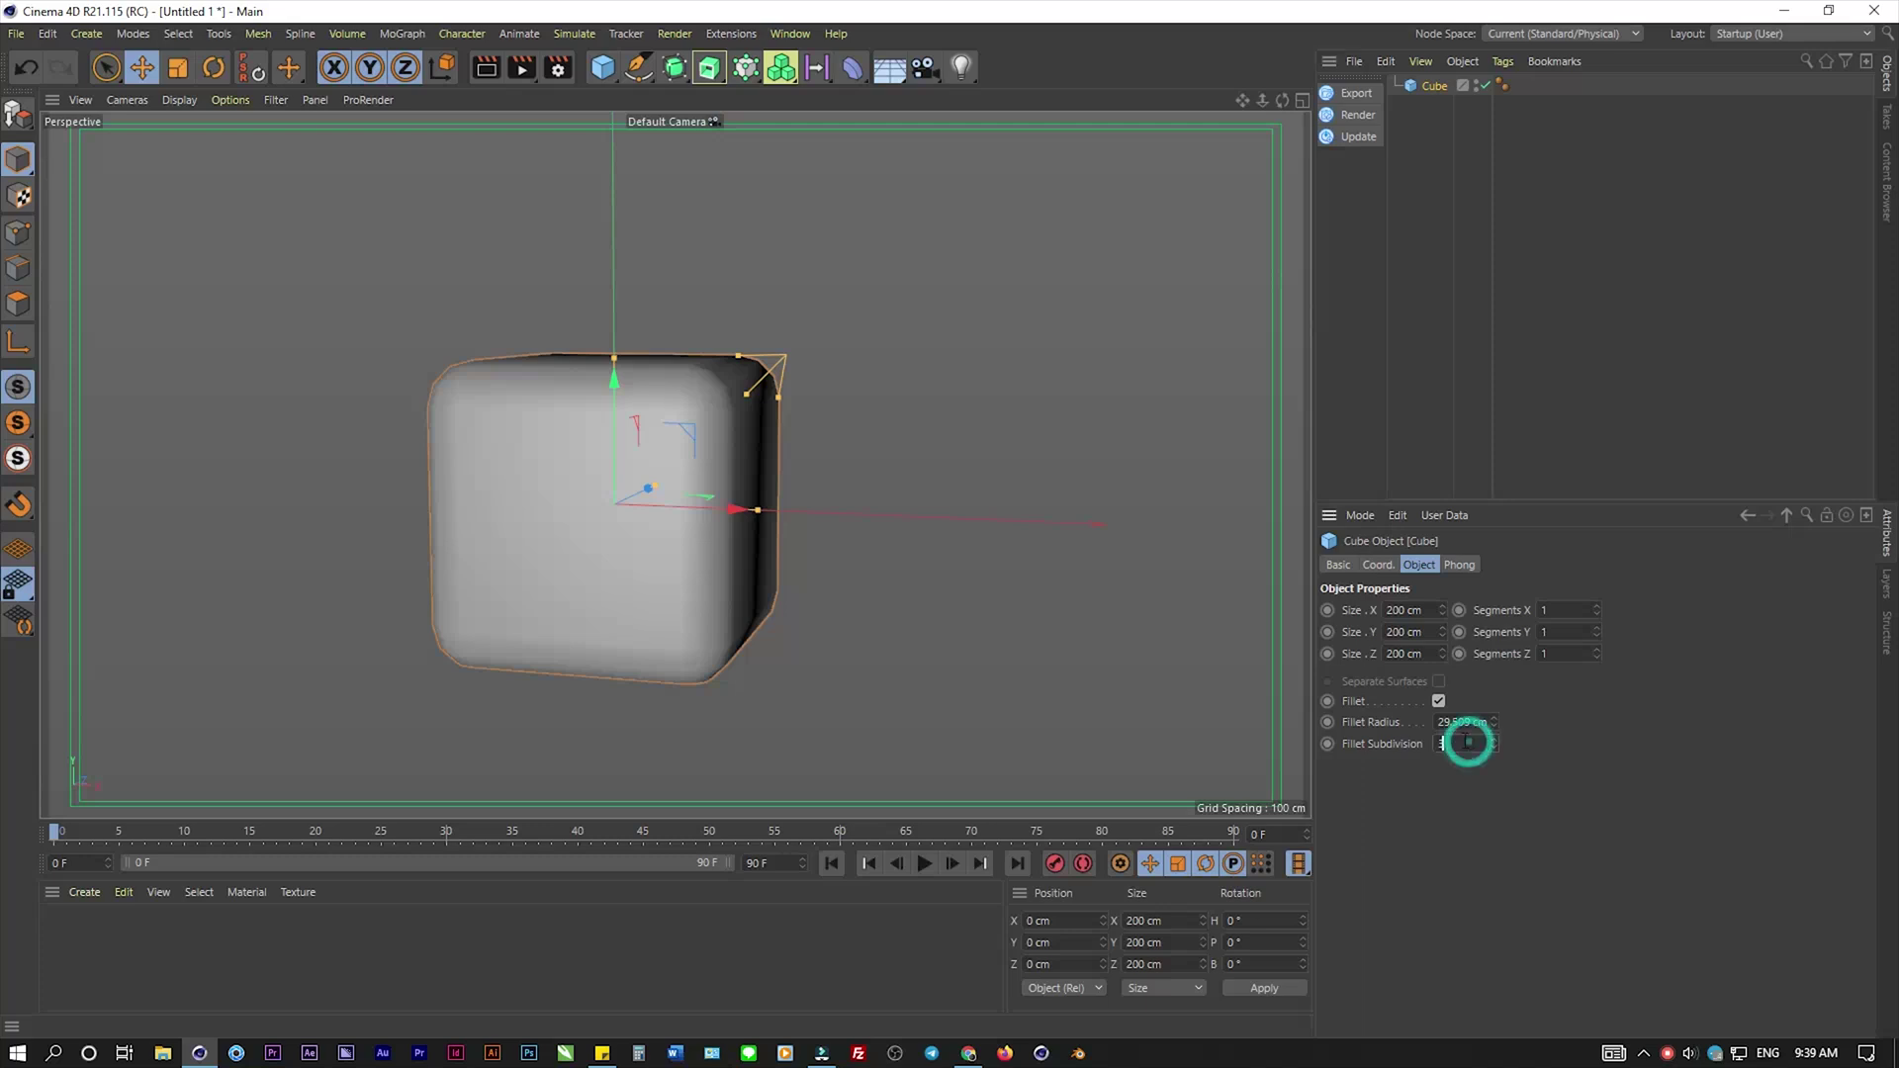
pyautogui.write('9')
pyautogui.press('Return')
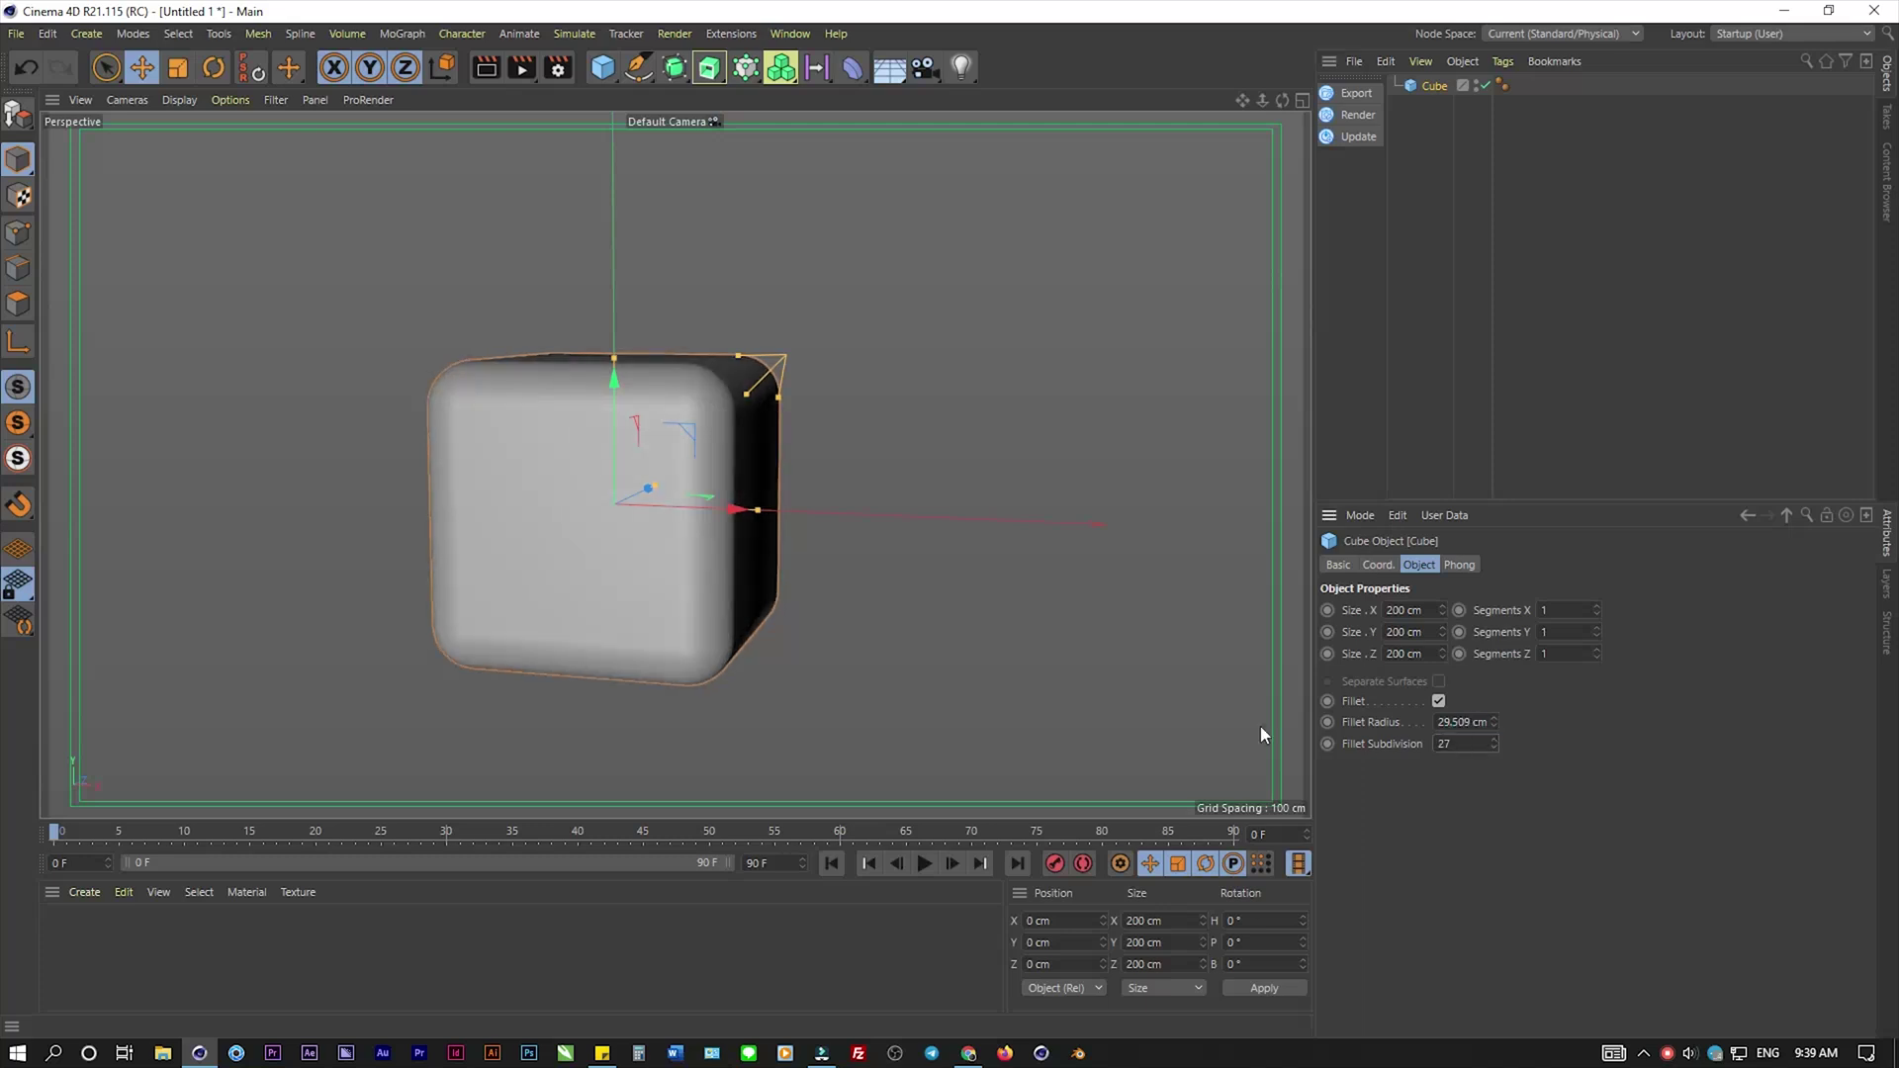
pyautogui.moveTo(1260, 734)
pyautogui.keyDown('alt'); pyautogui.mouseDown()
pyautogui.moveTo(799, 587)
pyautogui.moveTo(787, 537)
pyautogui.moveTo(975, 595)
pyautogui.moveTo(802, 571)
pyautogui.mouseUp(); pyautogui.keyUp('alt')
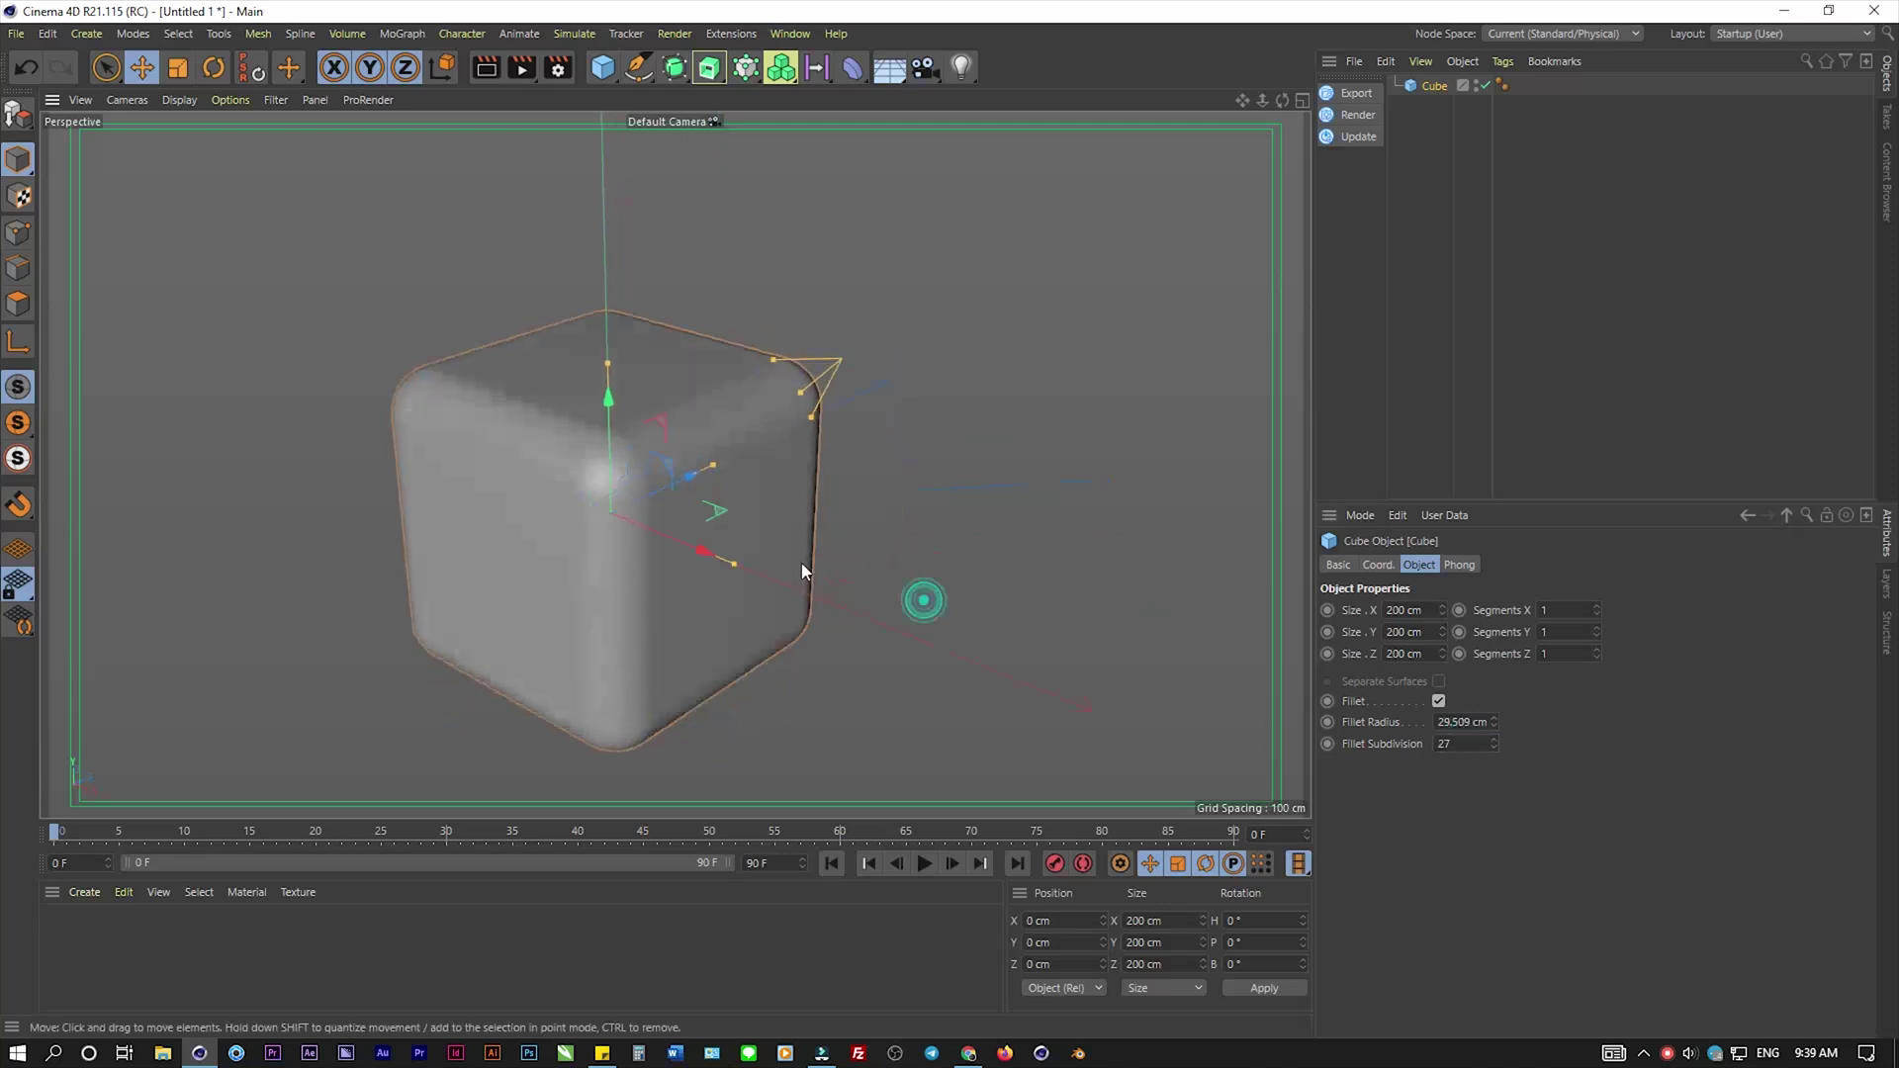
pyautogui.moveTo(807, 423); pyautogui.dragTo(795, 463)
pyautogui.moveTo(912, 435)
pyautogui.keyDown('alt'); pyautogui.mouseDown()
pyautogui.moveTo(933, 411)
pyautogui.moveTo(1020, 412)
pyautogui.moveTo(951, 426)
pyautogui.mouseUp(); pyautogui.keyUp('alt')
# - Maximize the Front view and turn on its grid
pyautogui.click(1294, 100)
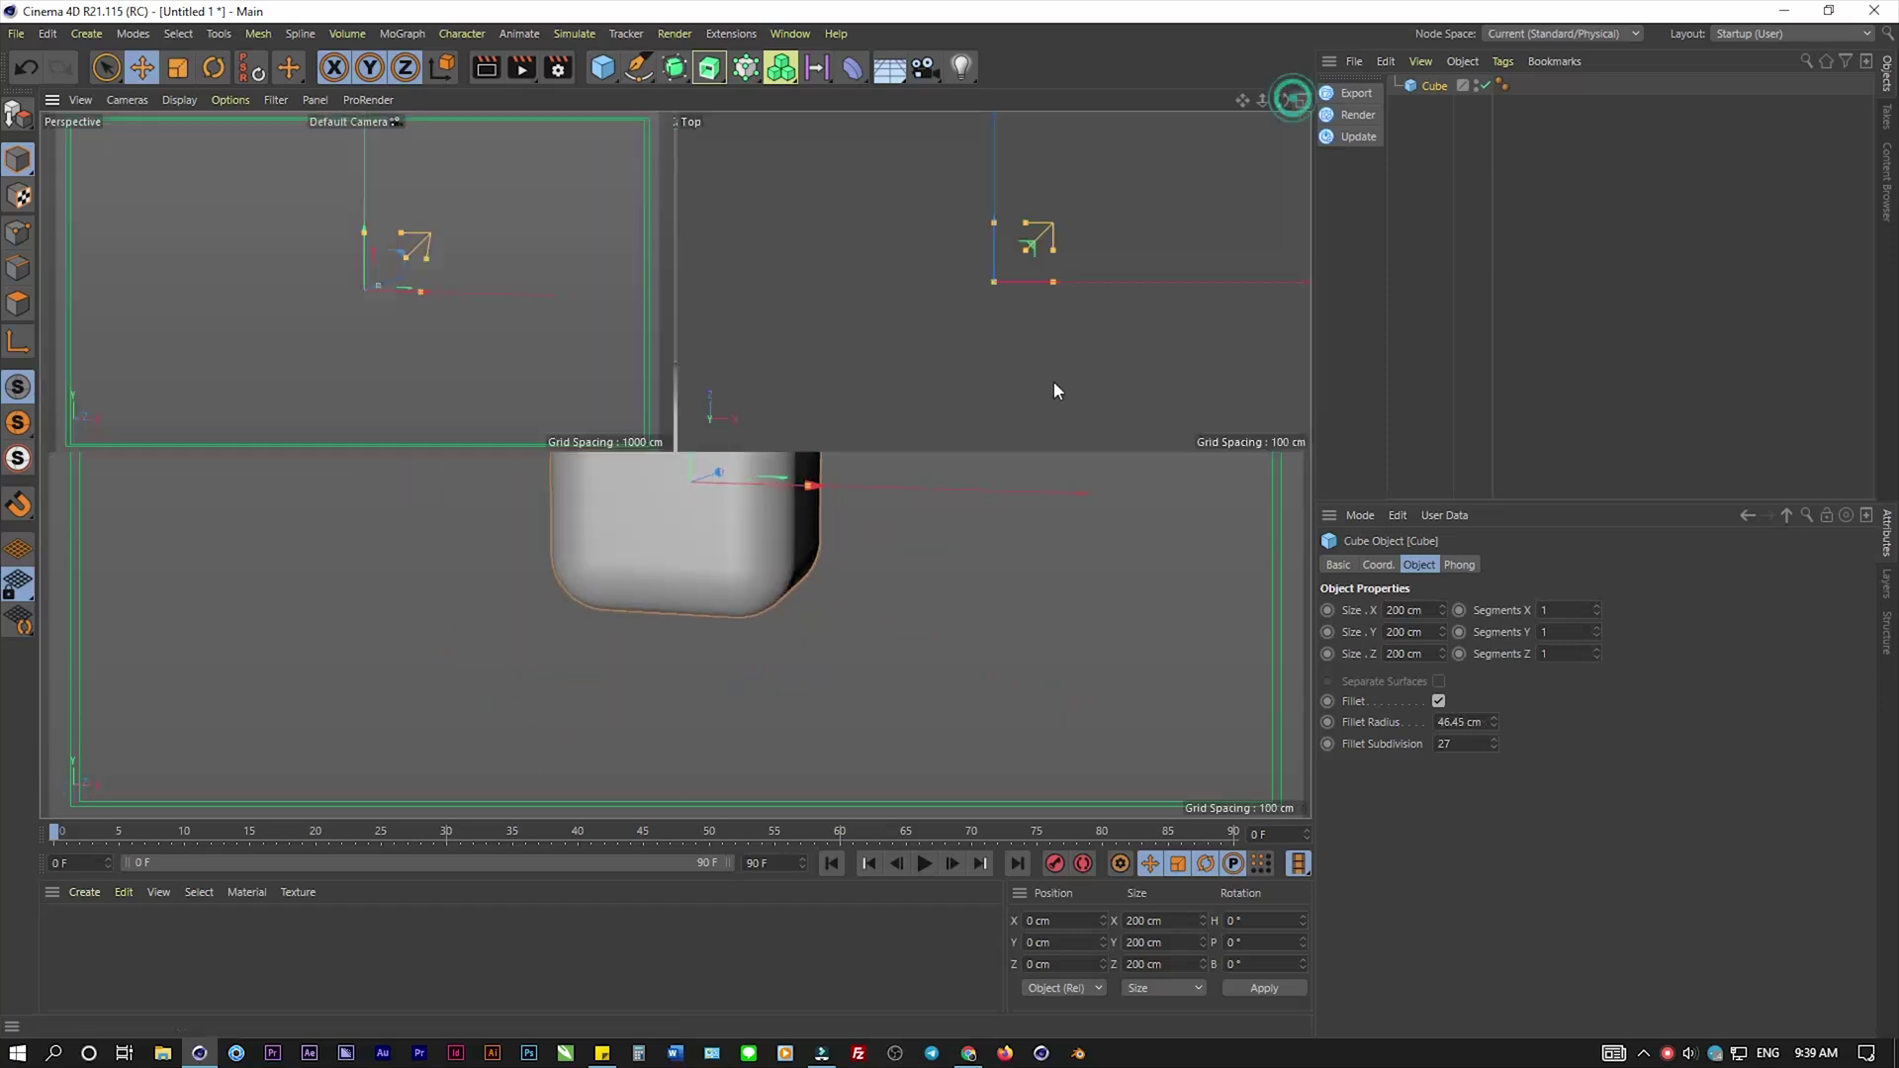
pyautogui.click(1301, 466)
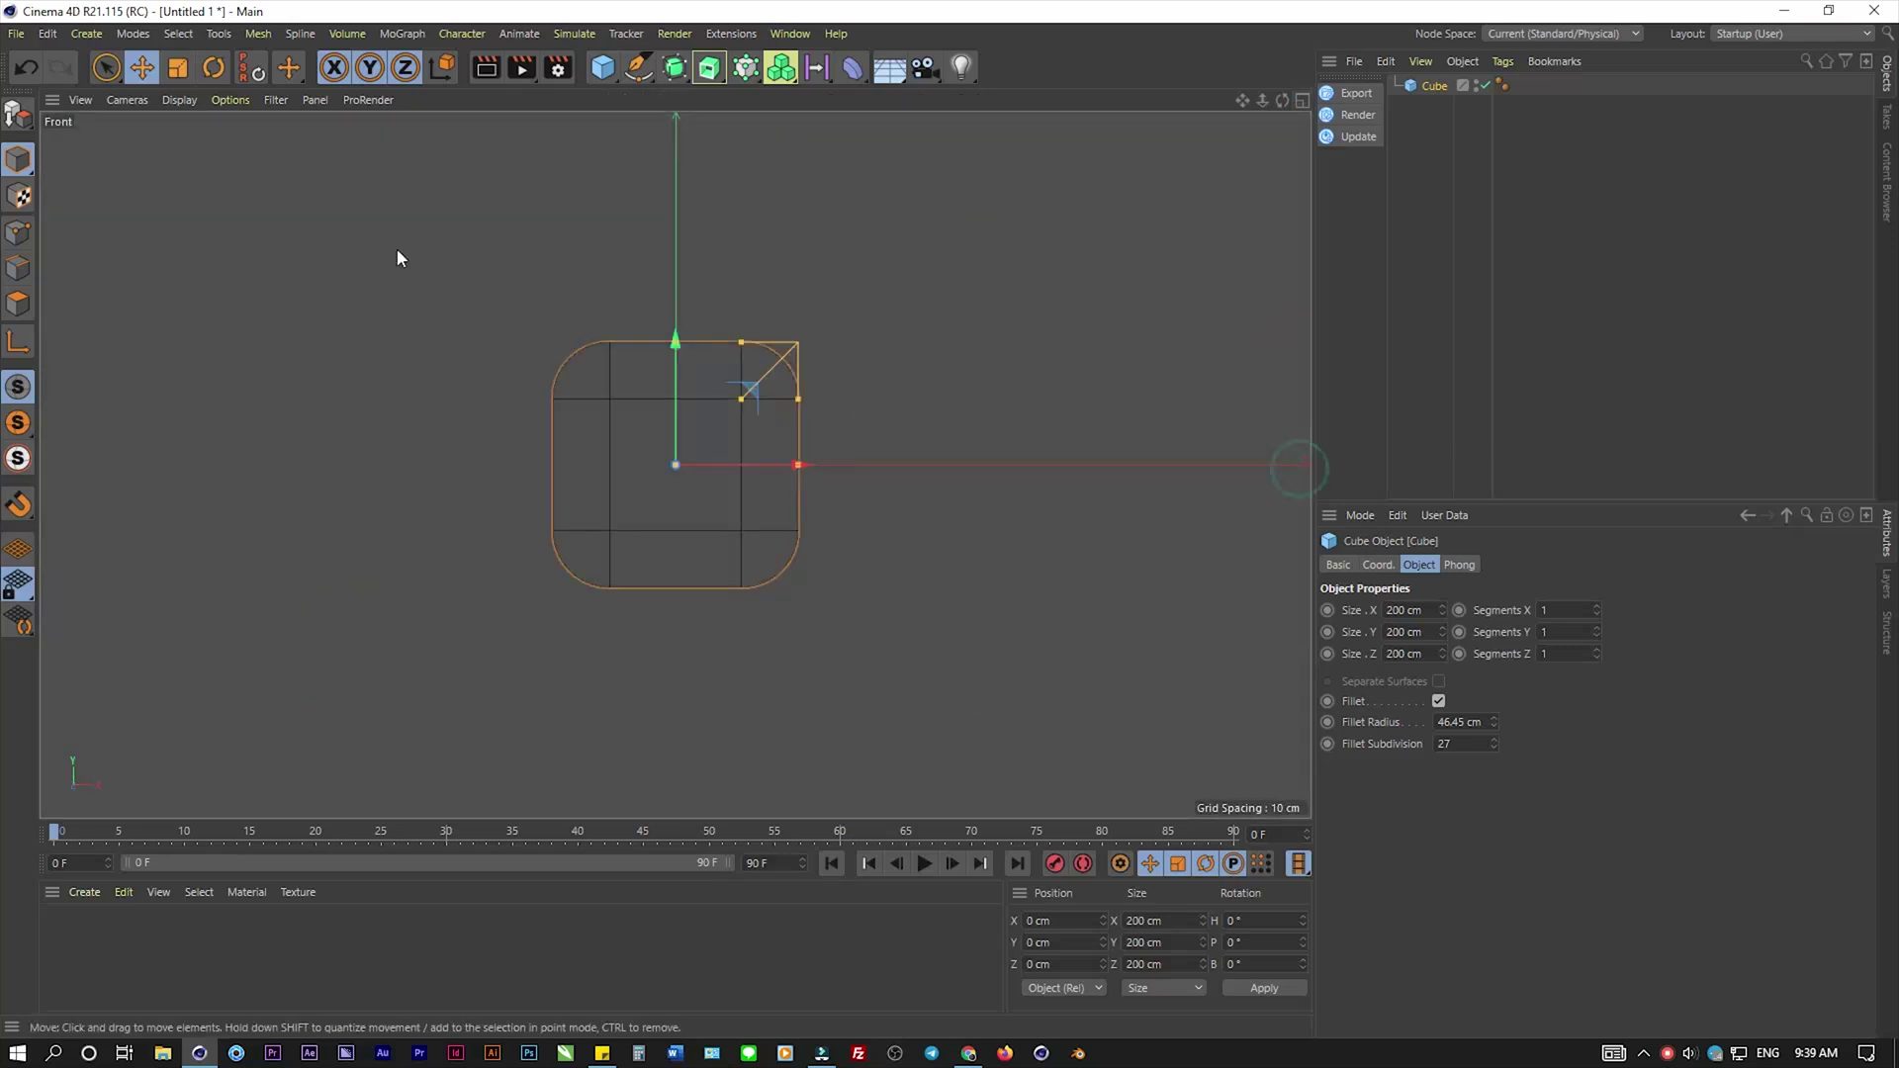
pyautogui.click(272, 100)
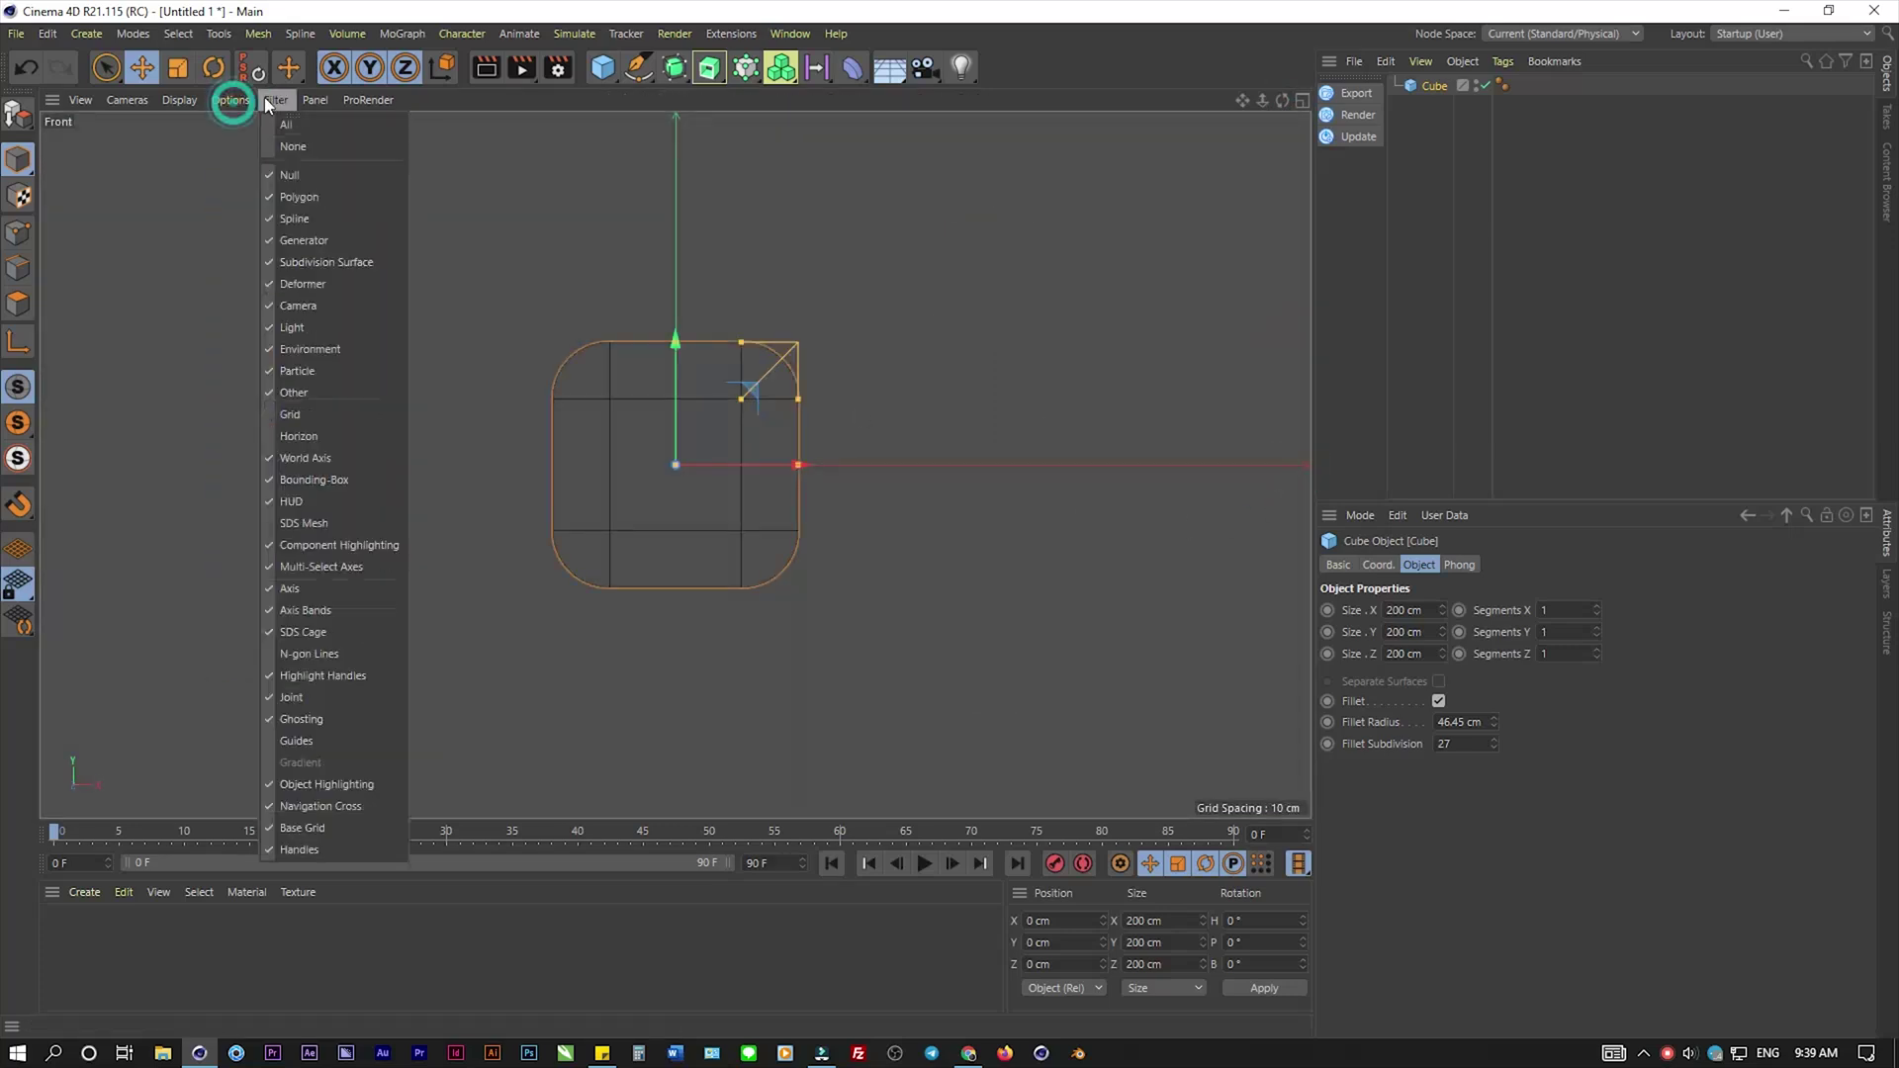
pyautogui.click(300, 413)
pyautogui.scroll(3, 648, 458)
pyautogui.scroll(2, 647, 458)
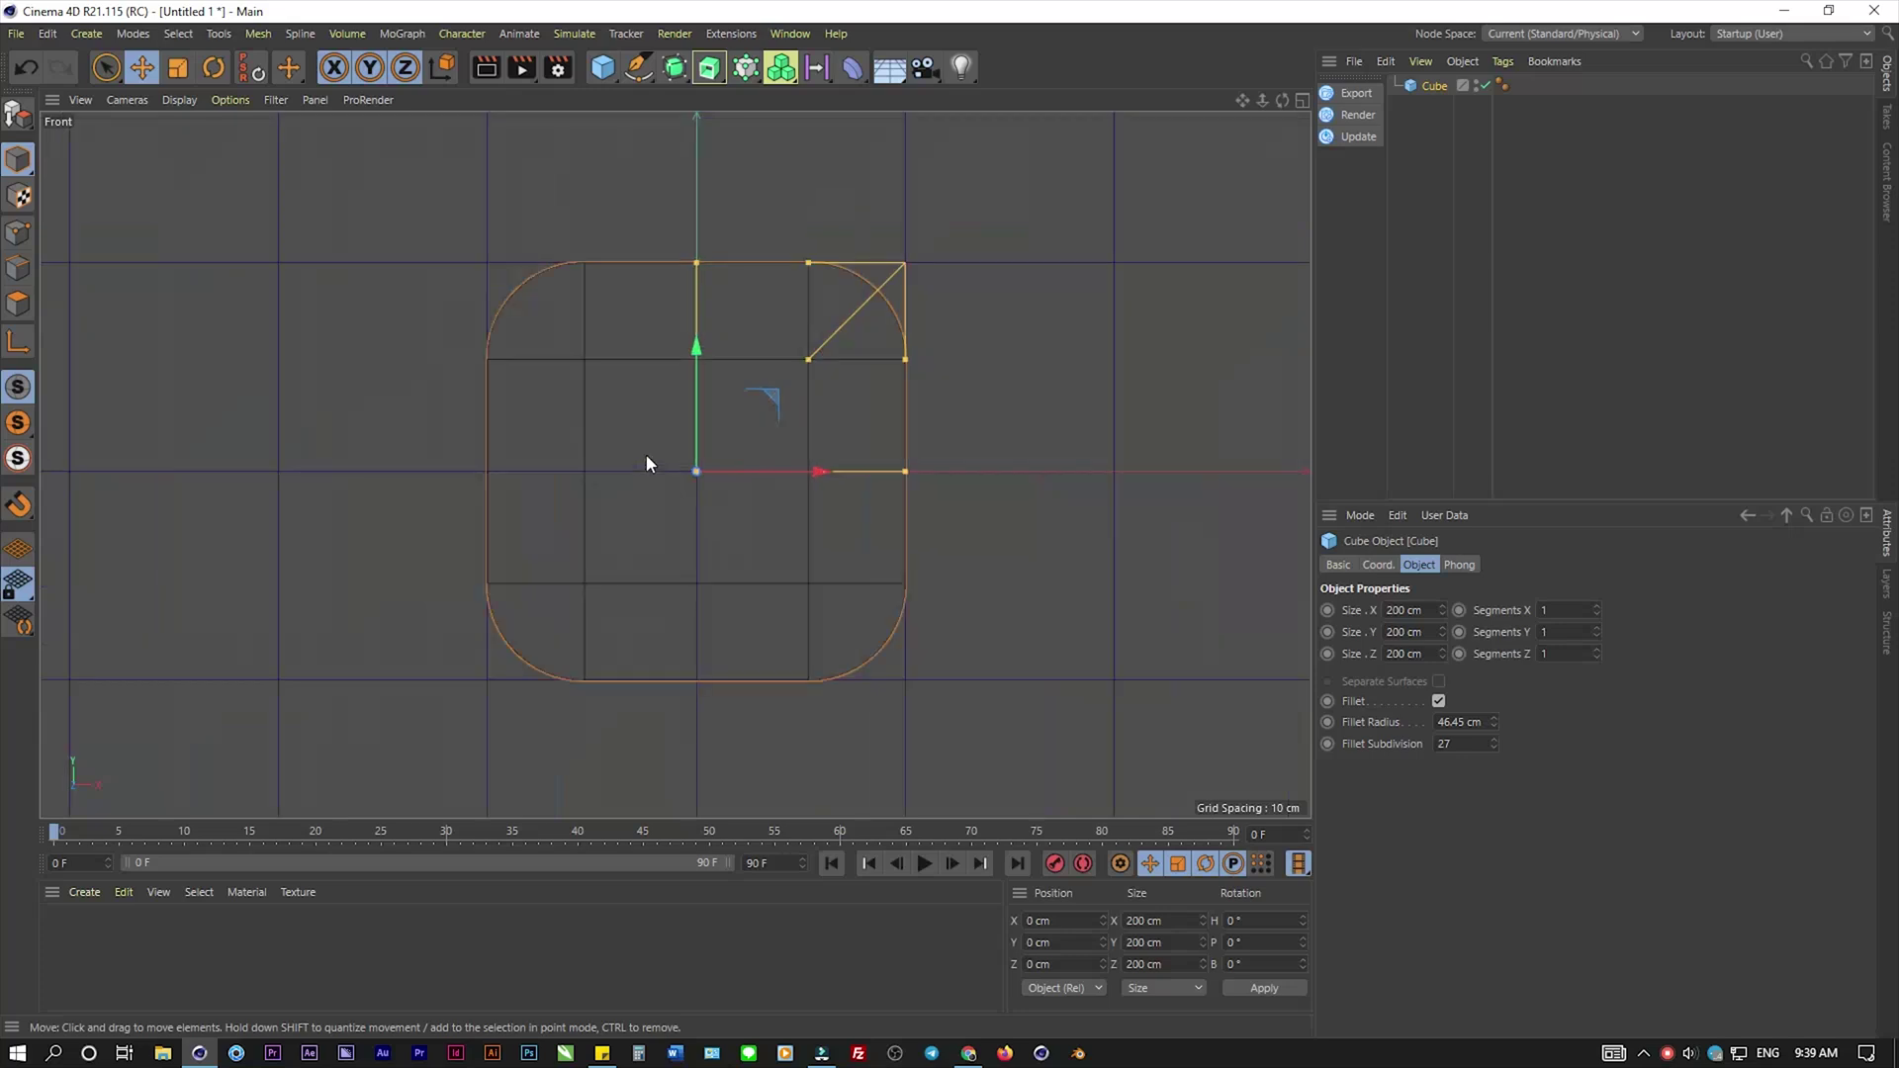
# - Draw an open Spline Pen bracket around the cube's left half, top centre to bottom centre
pyautogui.click(638, 67)
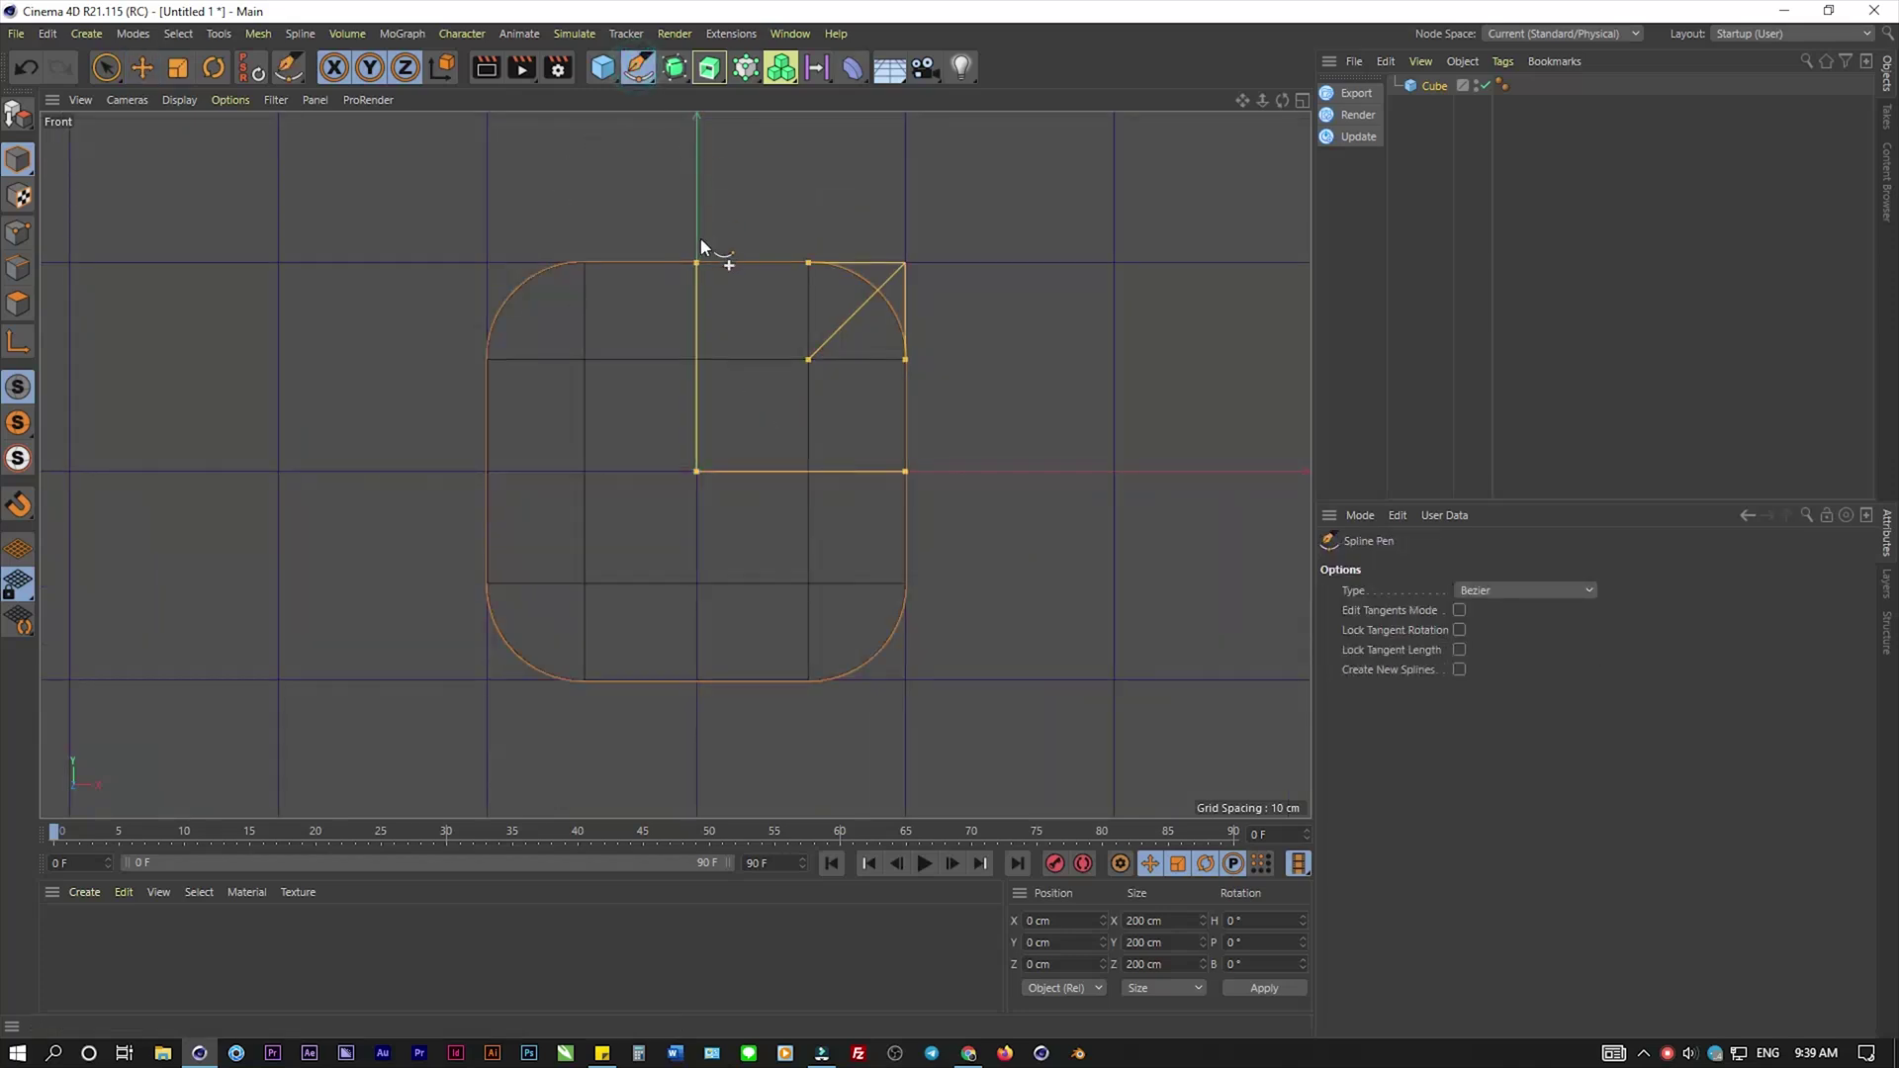
pyautogui.click(696, 240)
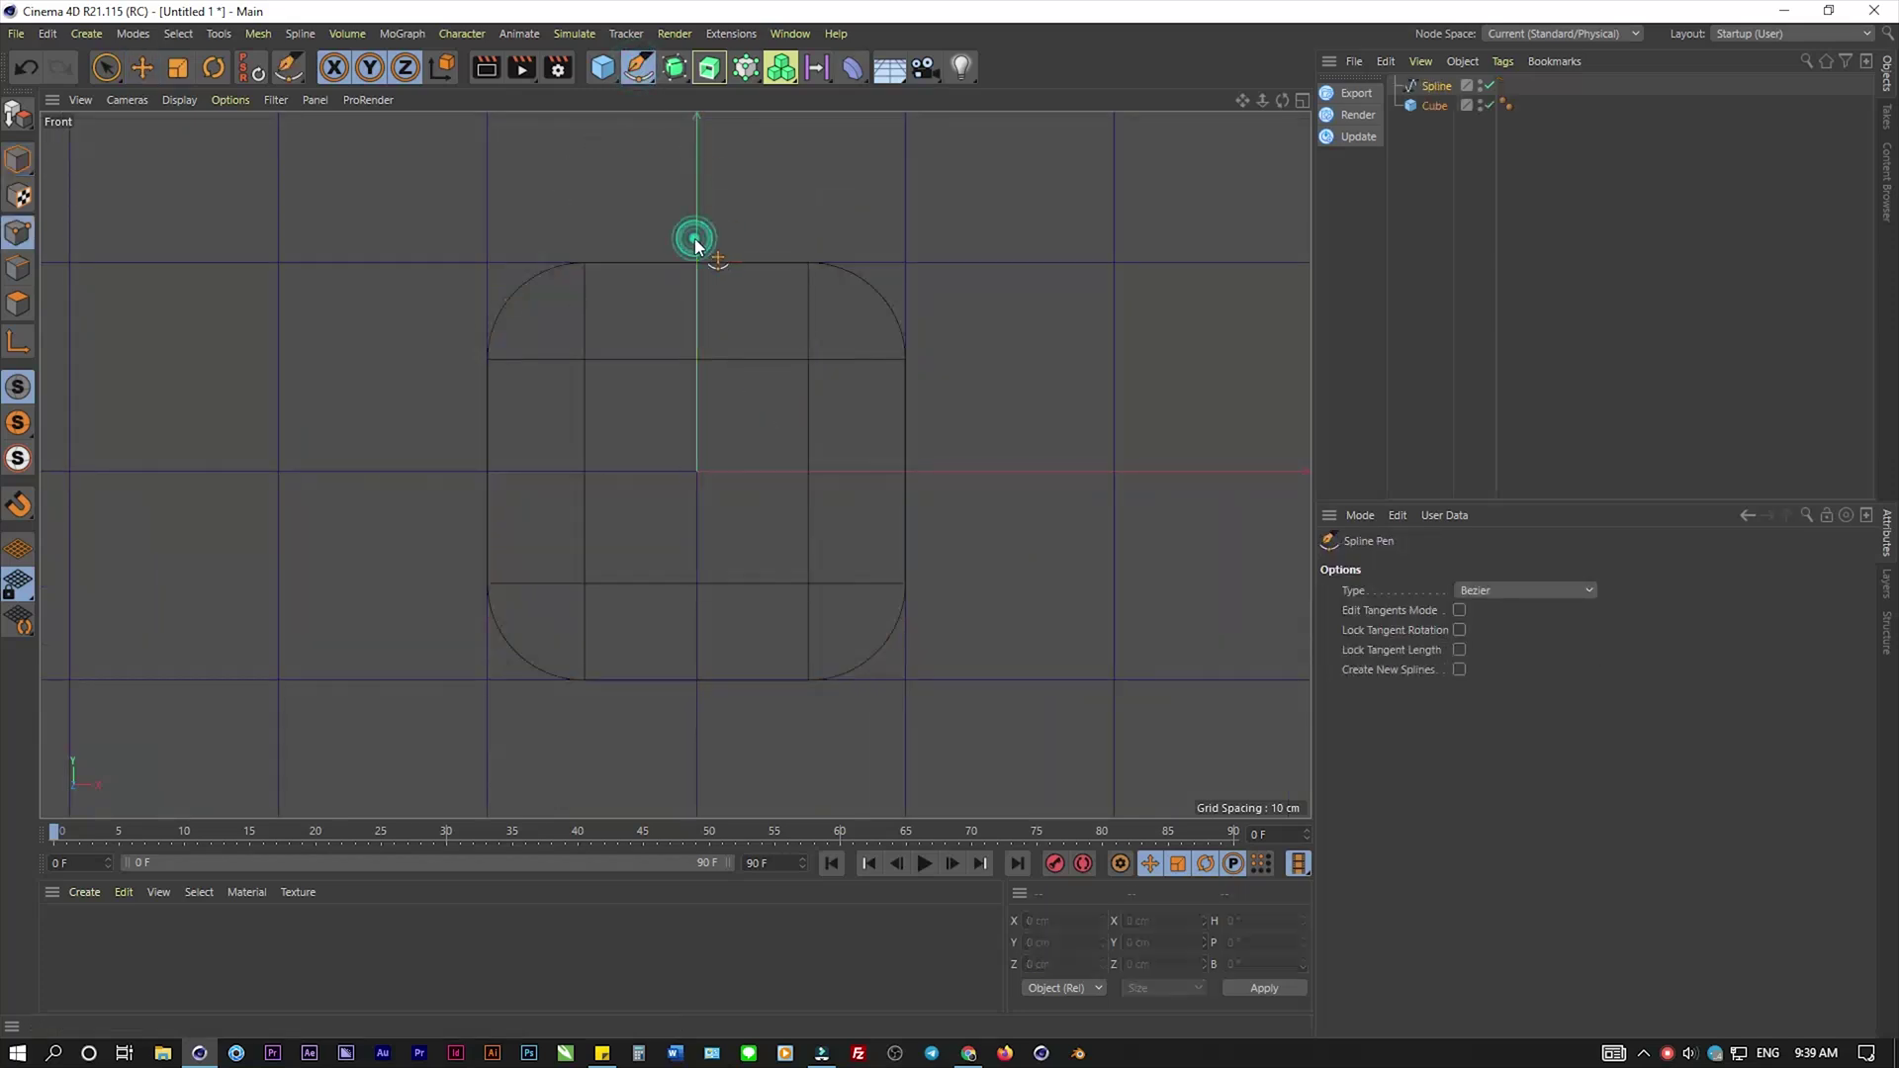
pyautogui.click(485, 239)
pyautogui.click(465, 239)
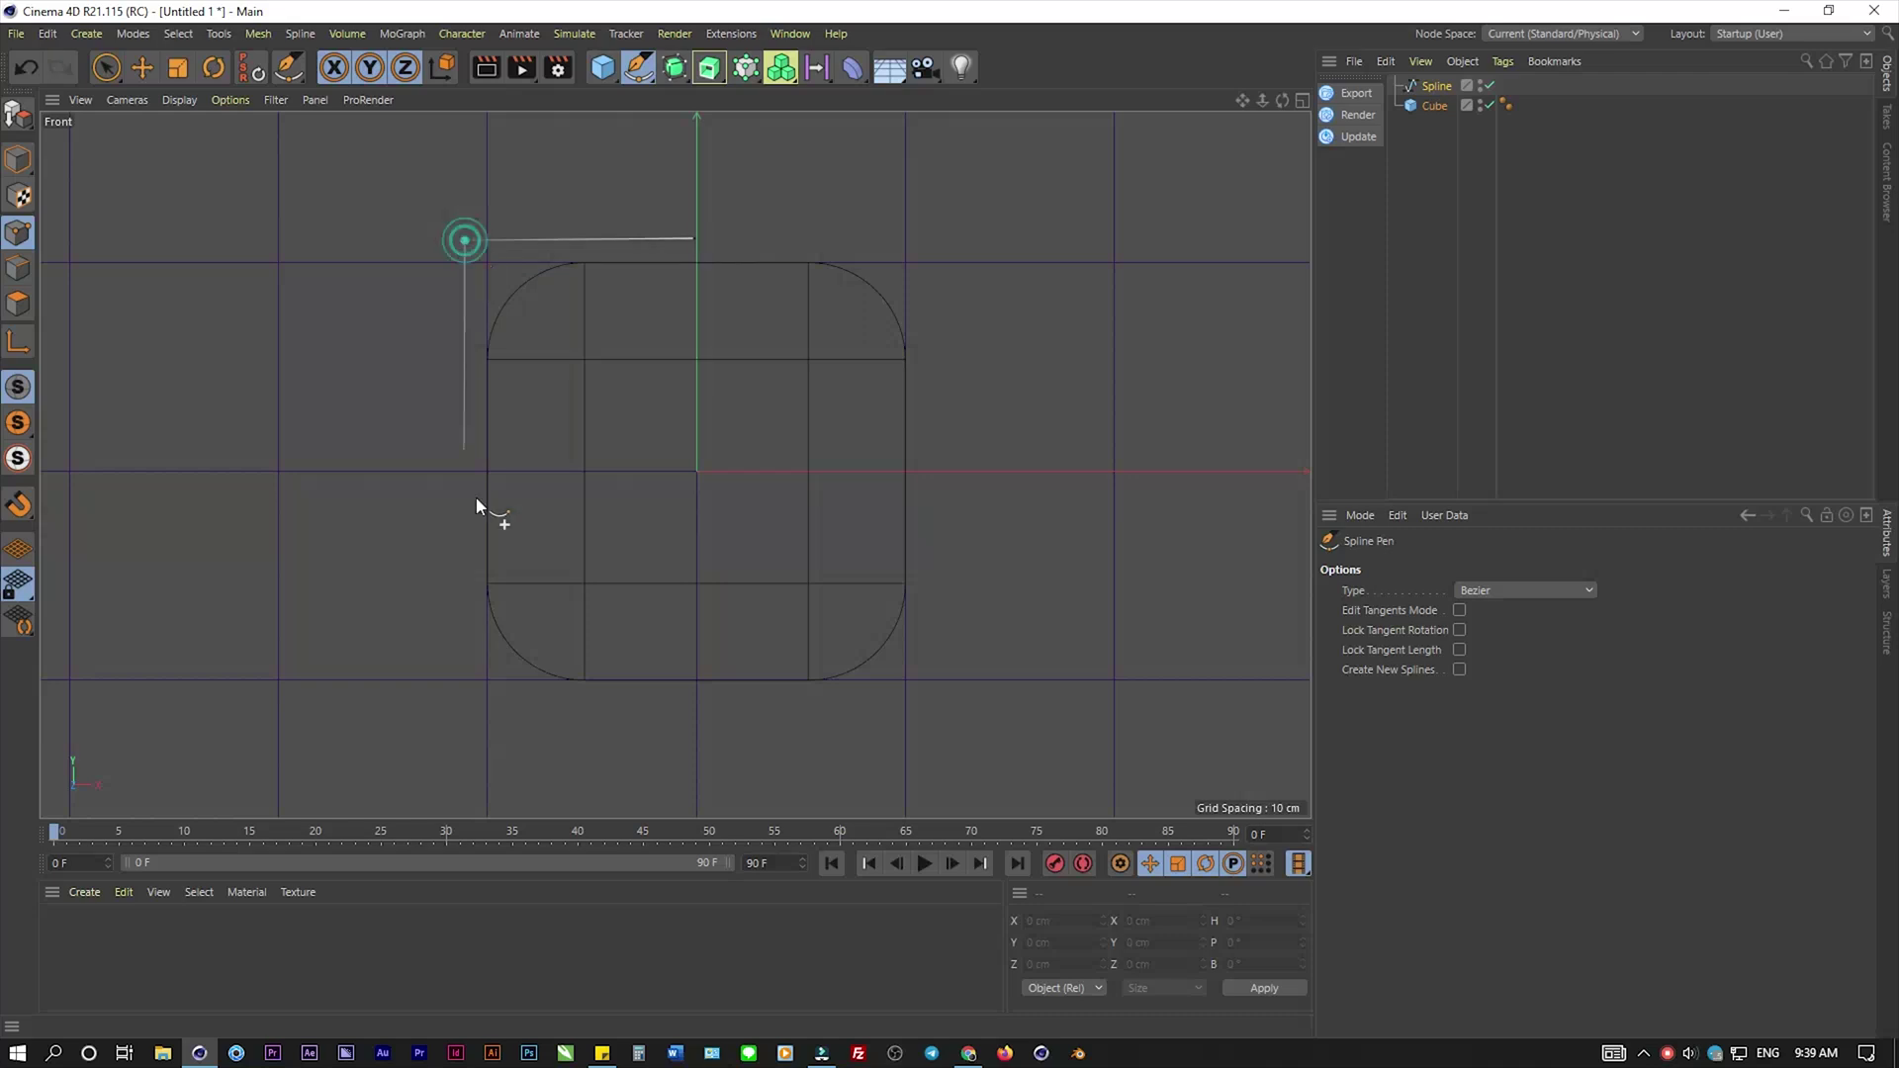
pyautogui.click(465, 701)
pyautogui.click(696, 700)
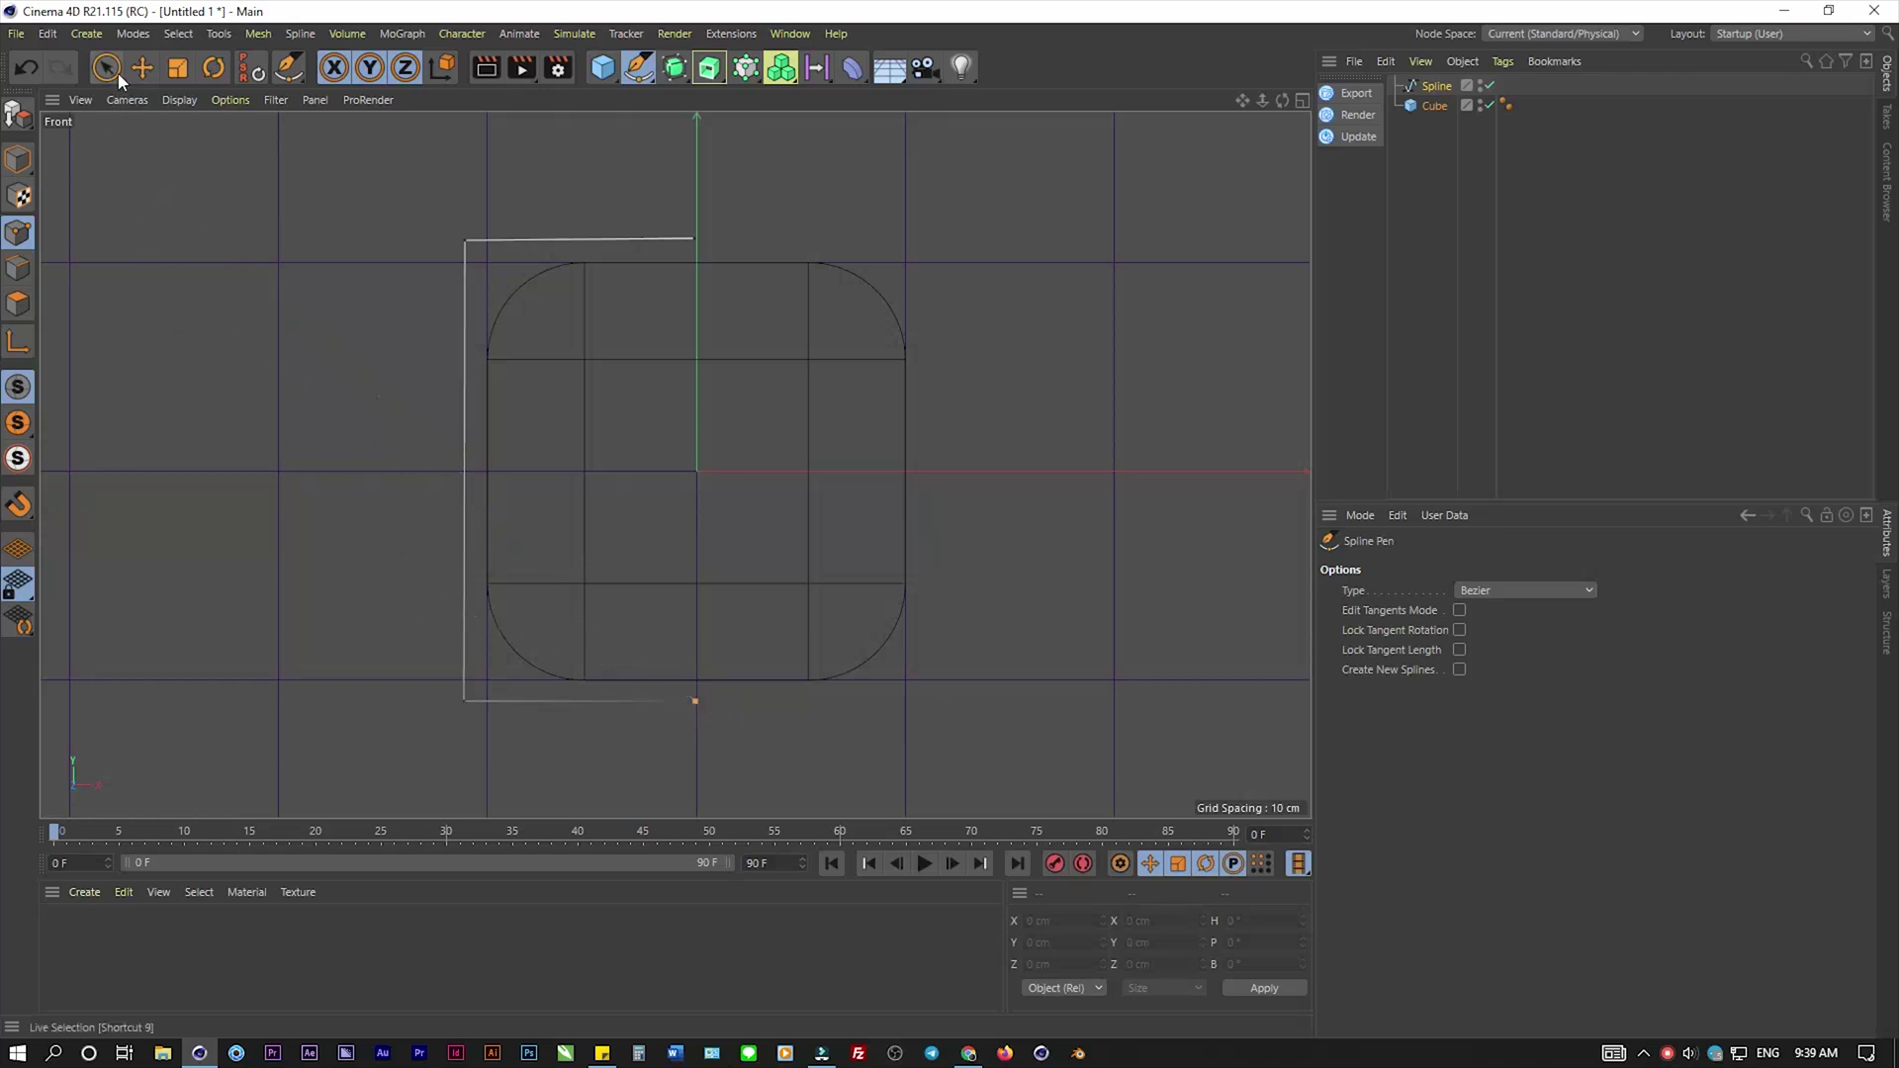
# - Chamfer the spline's top-left and bottom-left corner points to about 56.85 cm
pyautogui.moveTo(110, 65); pyautogui.dragTo(182, 135)
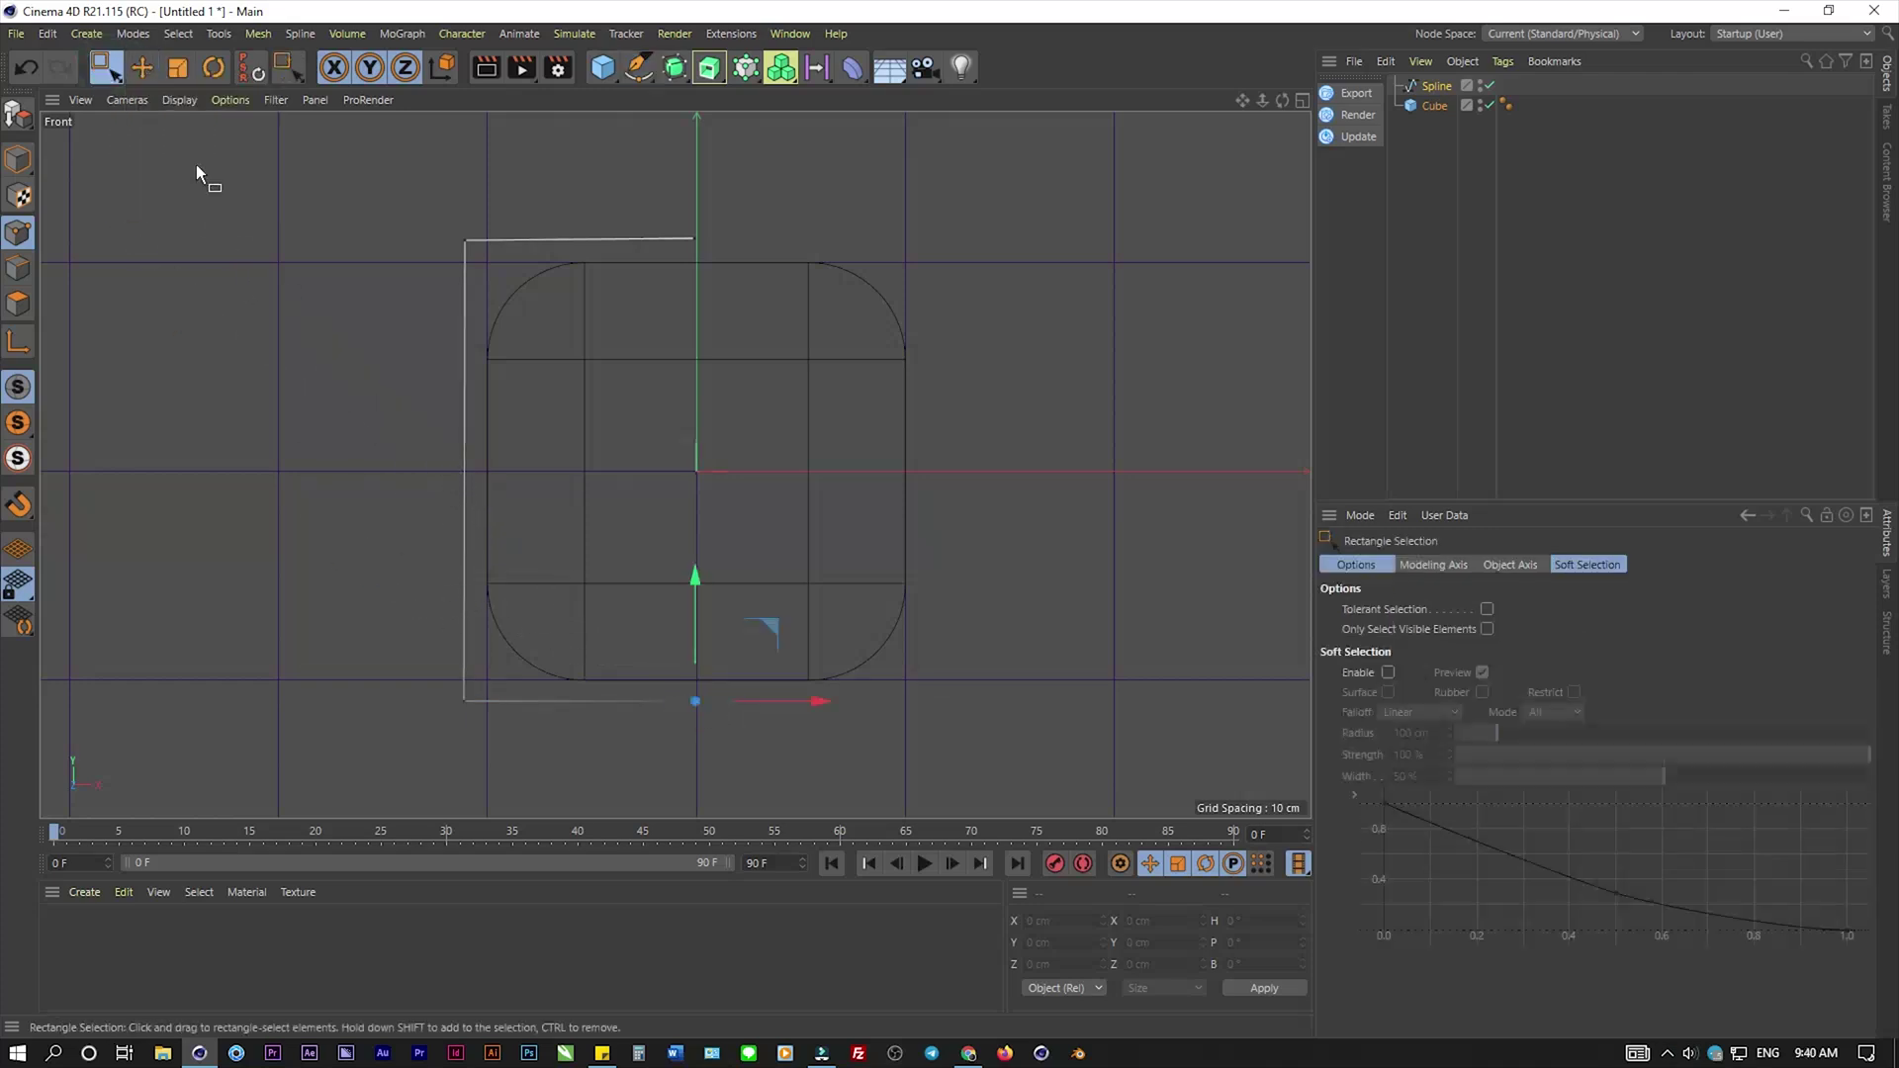
pyautogui.moveTo(400, 190); pyautogui.dragTo(457, 263)
pyautogui.keyDown('shift'); pyautogui.moveTo(388, 677); pyautogui.dragTo(495, 751); pyautogui.keyUp('shift')
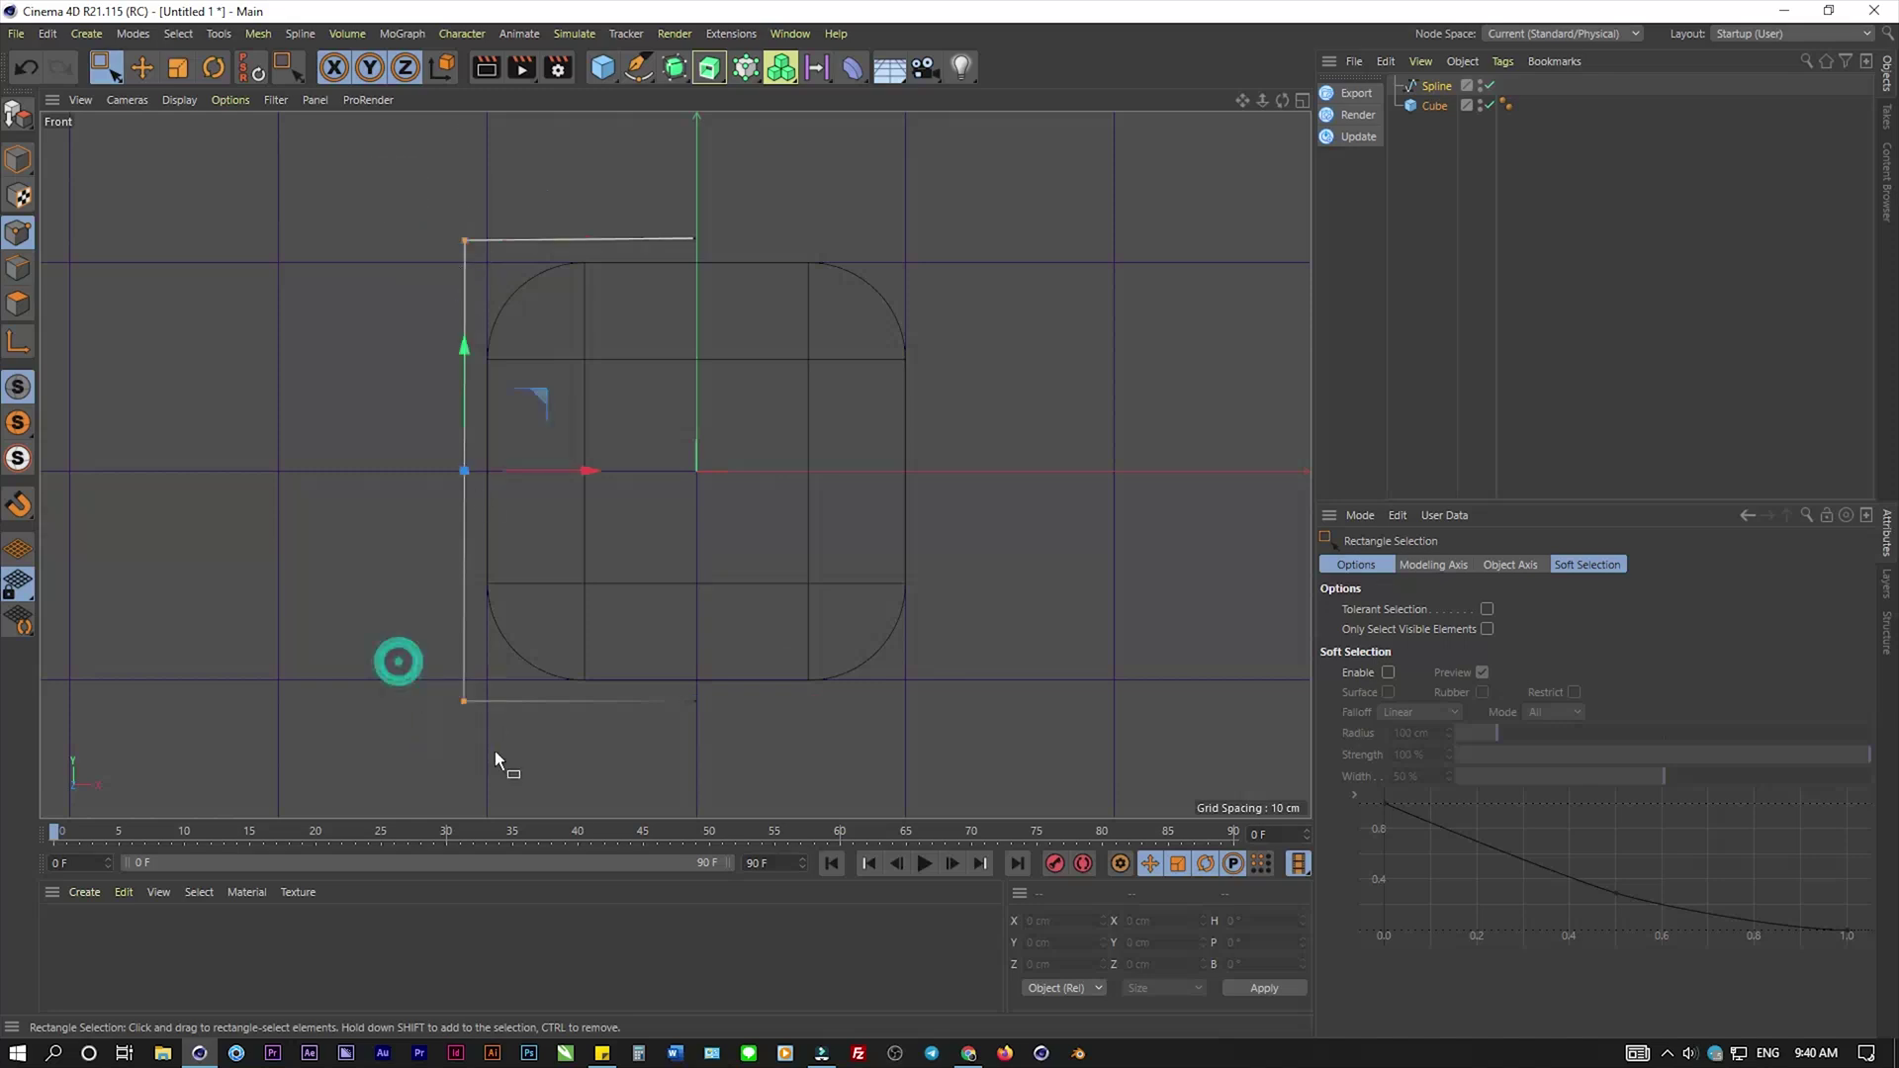
pyautogui.rightClick(493, 678)
pyautogui.click(540, 677)
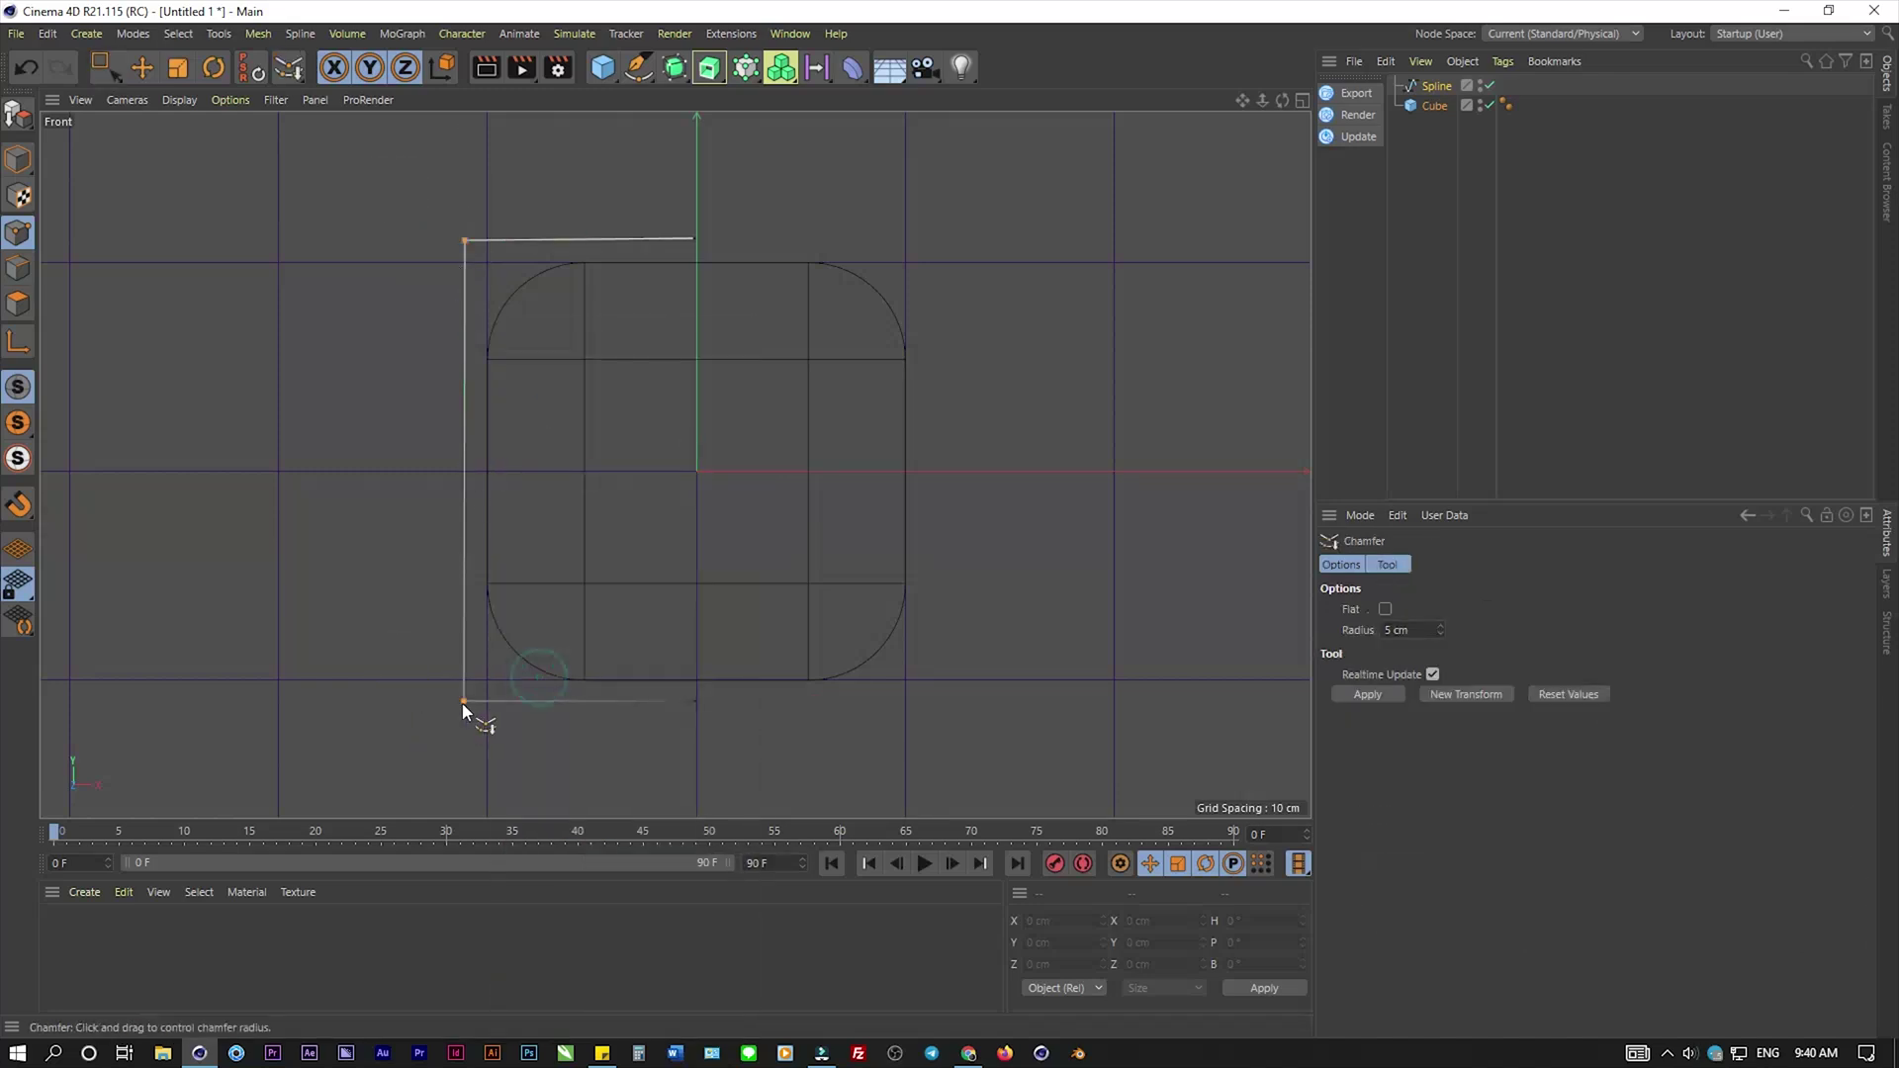
pyautogui.moveTo(461, 702); pyautogui.dragTo(464, 697)
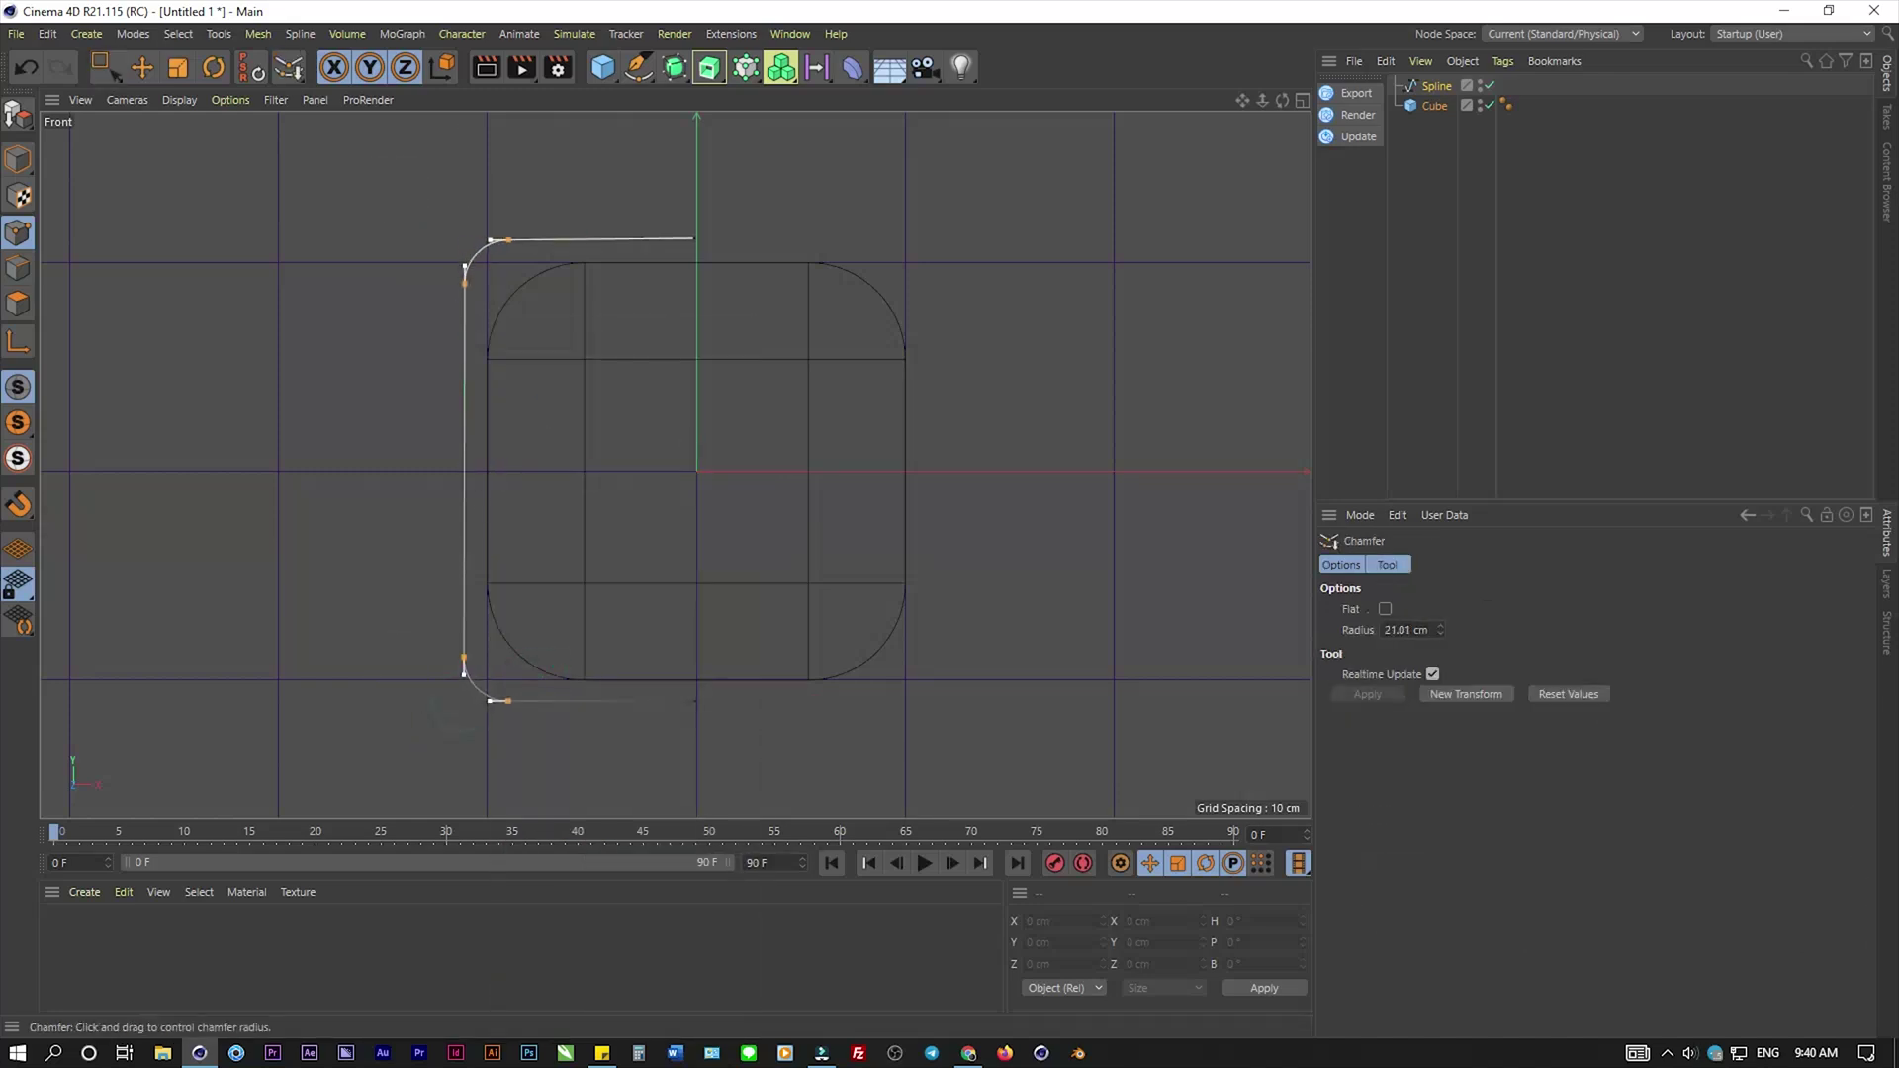
pyautogui.moveTo(465, 697); pyautogui.dragTo(533, 697)
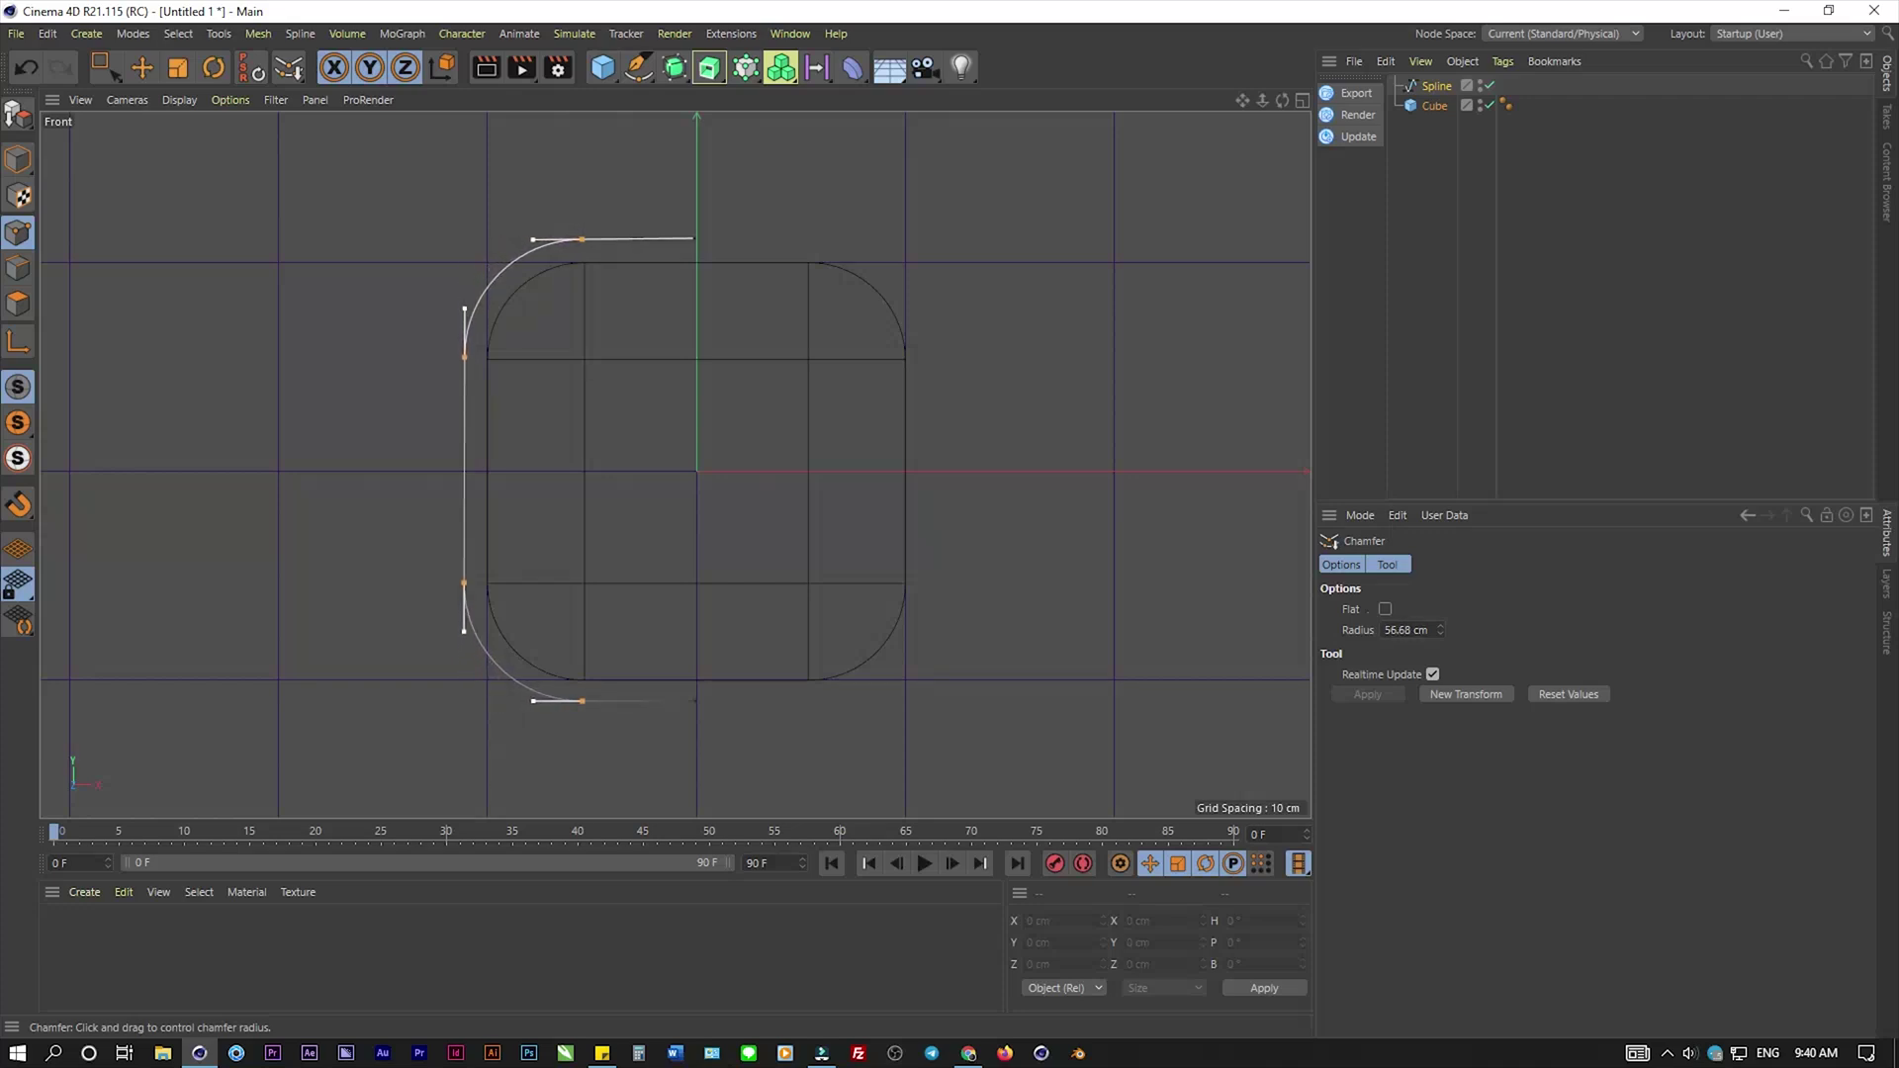
pyautogui.click(18, 158)
pyautogui.click(142, 66)
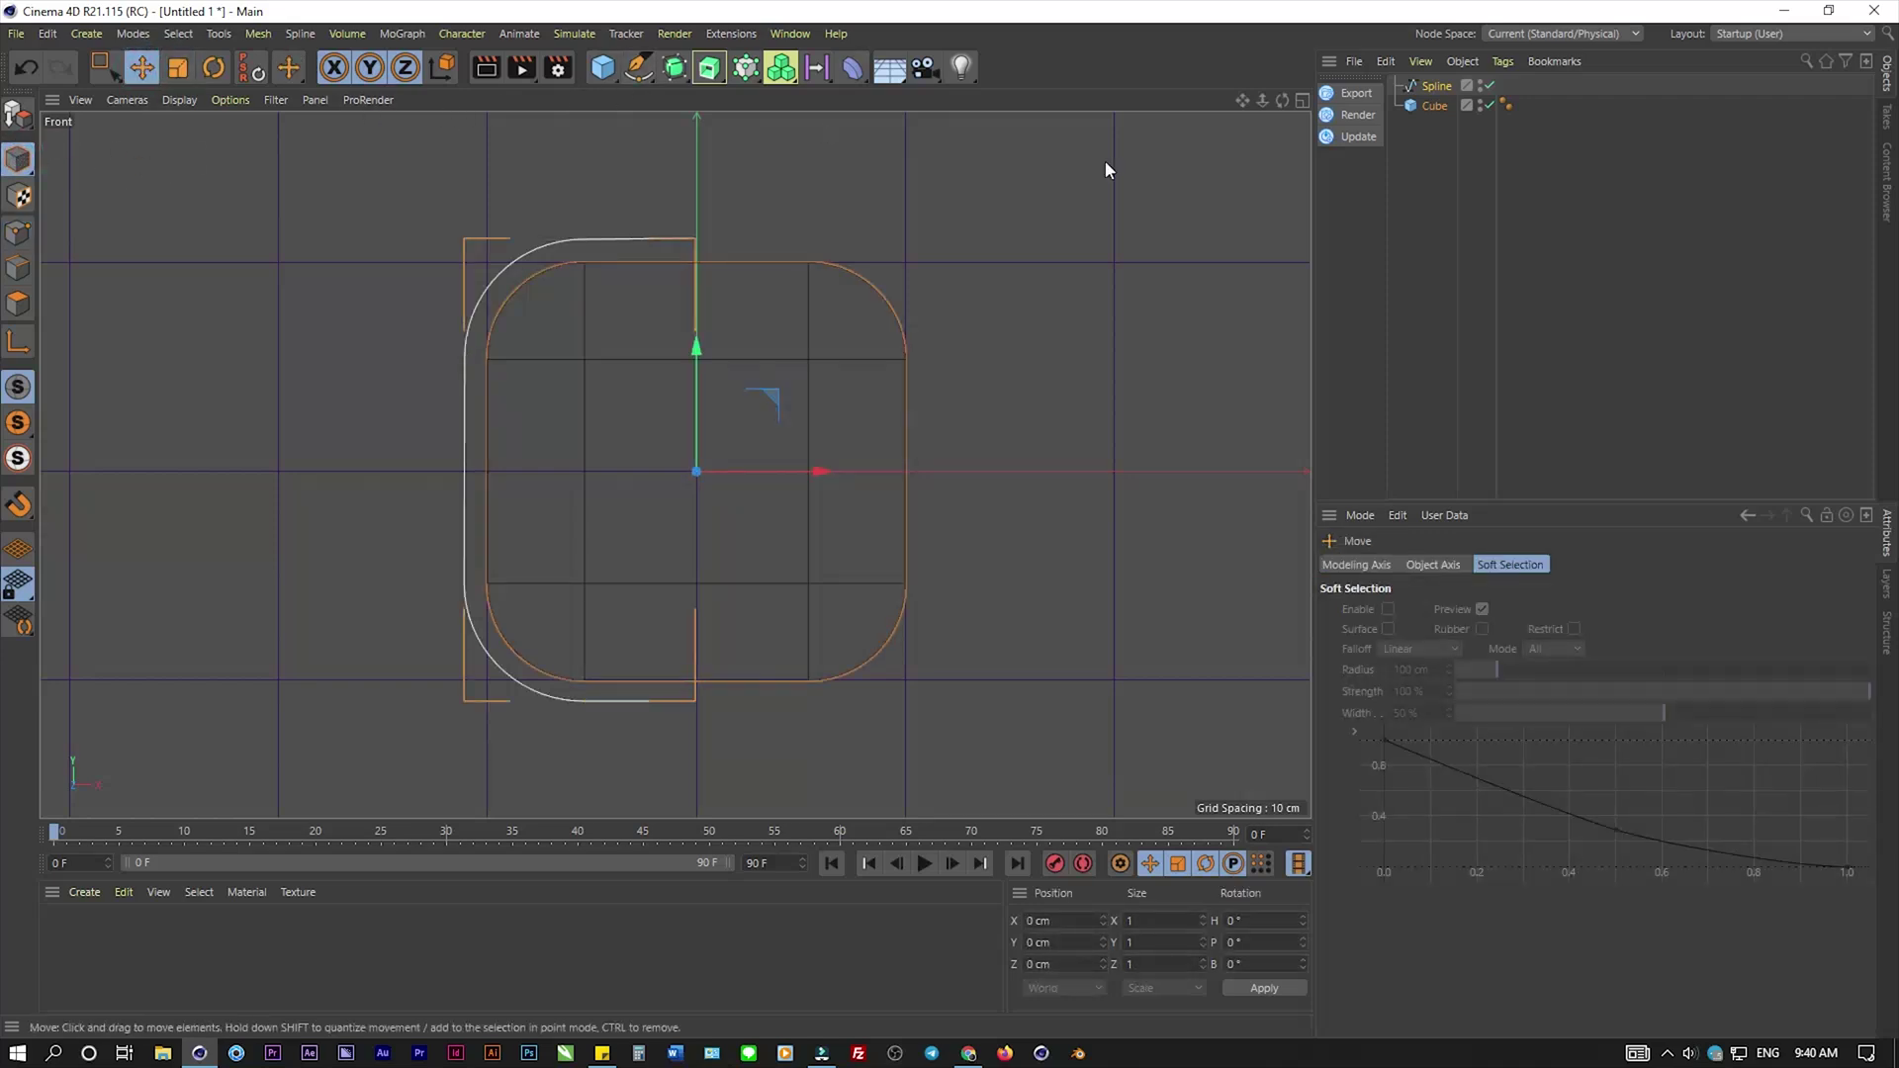
# - Maximize the Perspective view, orbit around the cube and hide the grid
pyautogui.click(1301, 102)
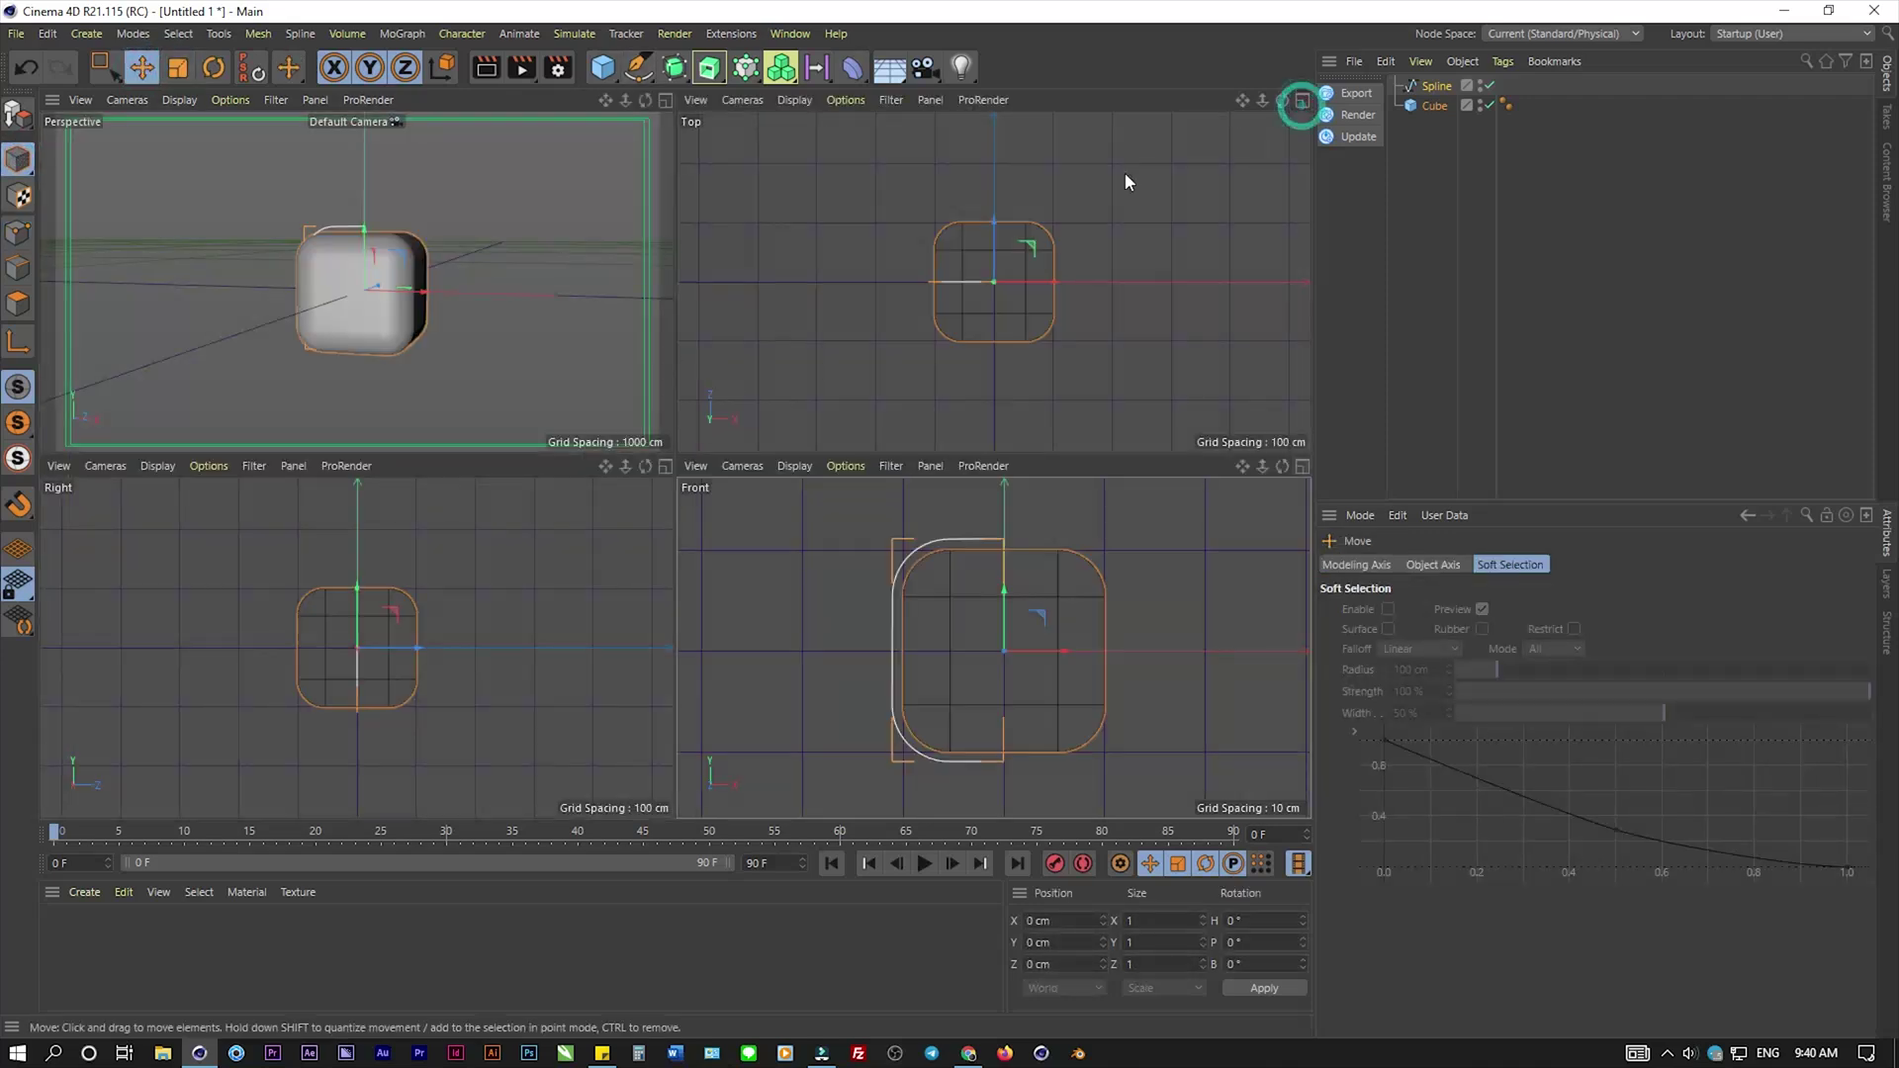
pyautogui.click(663, 100)
pyautogui.click(924, 335)
pyautogui.keyDown('alt'); pyautogui.moveTo(644, 440); pyautogui.dragTo(957, 419); pyautogui.keyUp('alt')
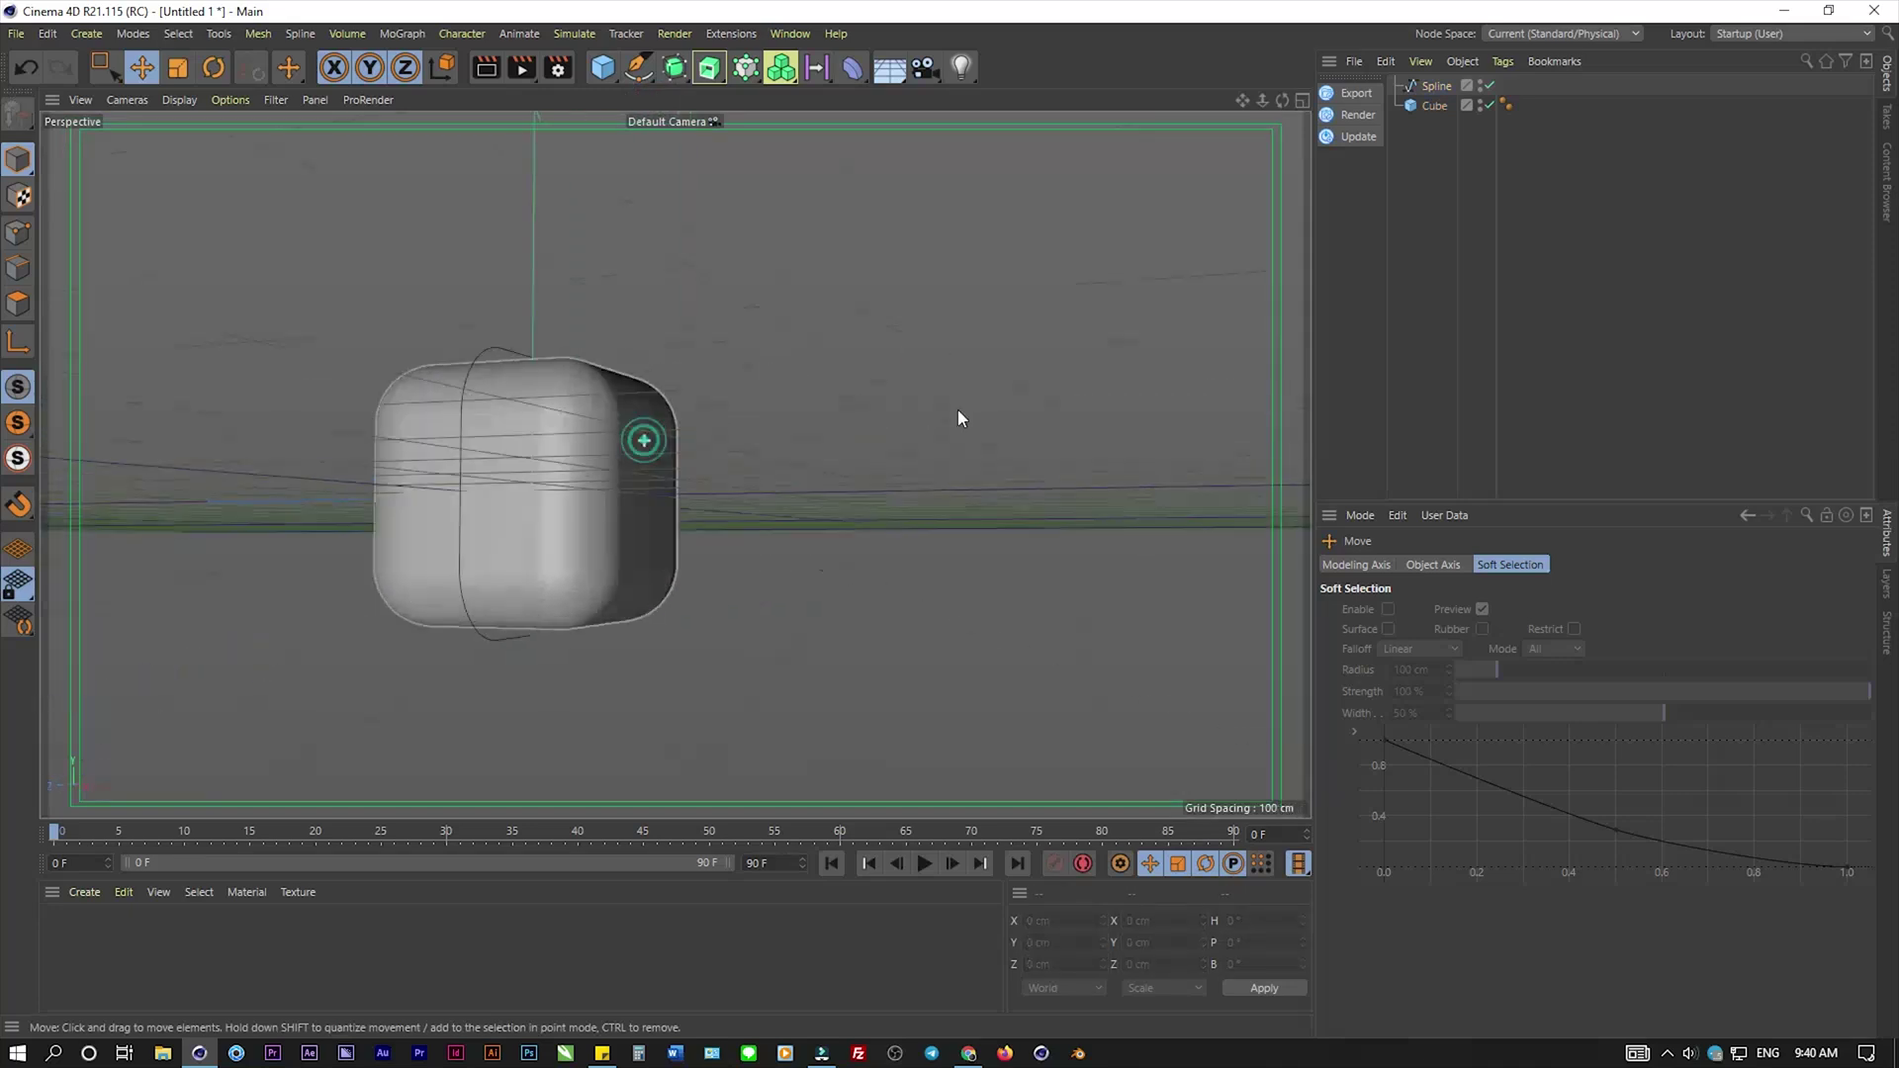
pyautogui.moveTo(567, 403)
pyautogui.keyDown('alt'); pyautogui.mouseDown()
pyautogui.moveTo(577, 505)
pyautogui.moveTo(704, 534)
pyautogui.moveTo(284, 220)
pyautogui.mouseUp(); pyautogui.keyUp('alt')
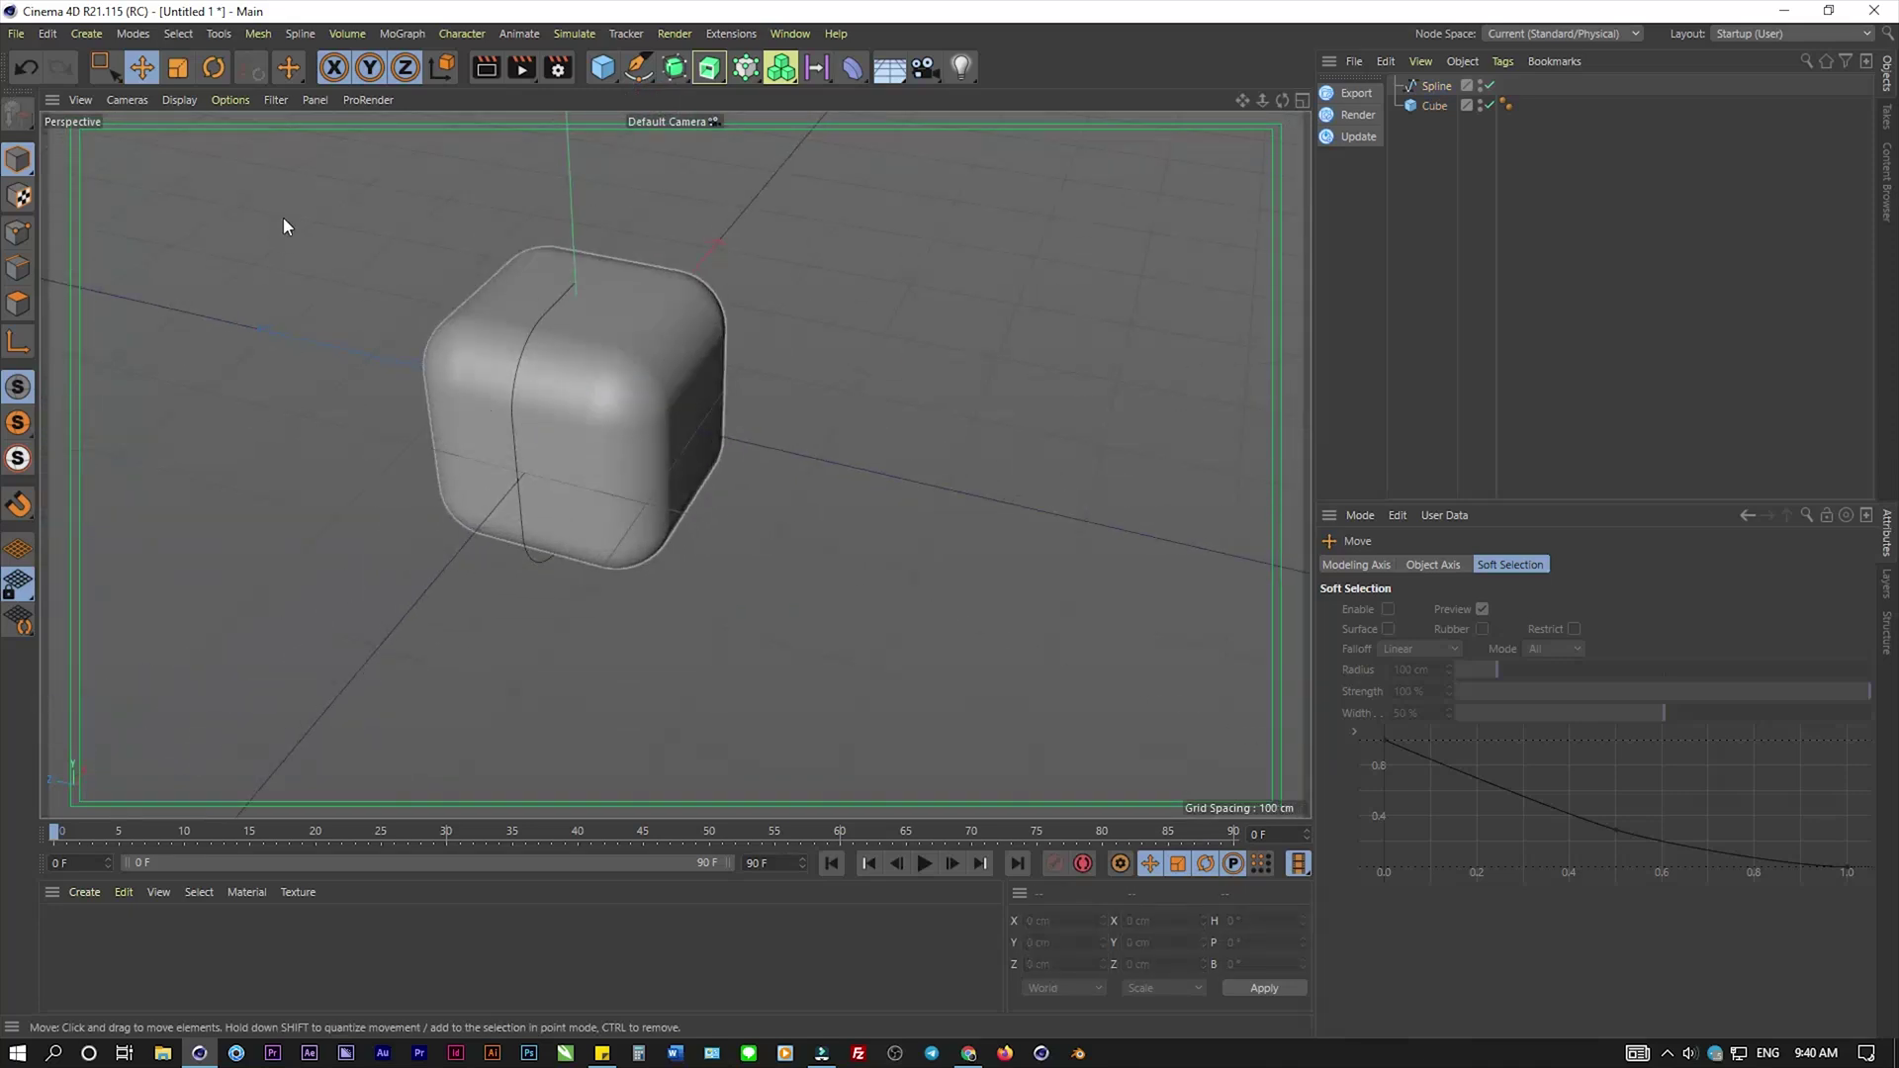
pyautogui.click(272, 100)
pyautogui.click(295, 427)
pyautogui.moveTo(922, 417)
pyautogui.keyDown('alt'); pyautogui.mouseDown()
pyautogui.moveTo(713, 421)
pyautogui.moveTo(483, 377)
pyautogui.moveTo(619, 371)
pyautogui.moveTo(578, 251)
pyautogui.moveTo(461, 229)
pyautogui.moveTo(566, 313)
pyautogui.mouseUp(); pyautogui.keyUp('alt')
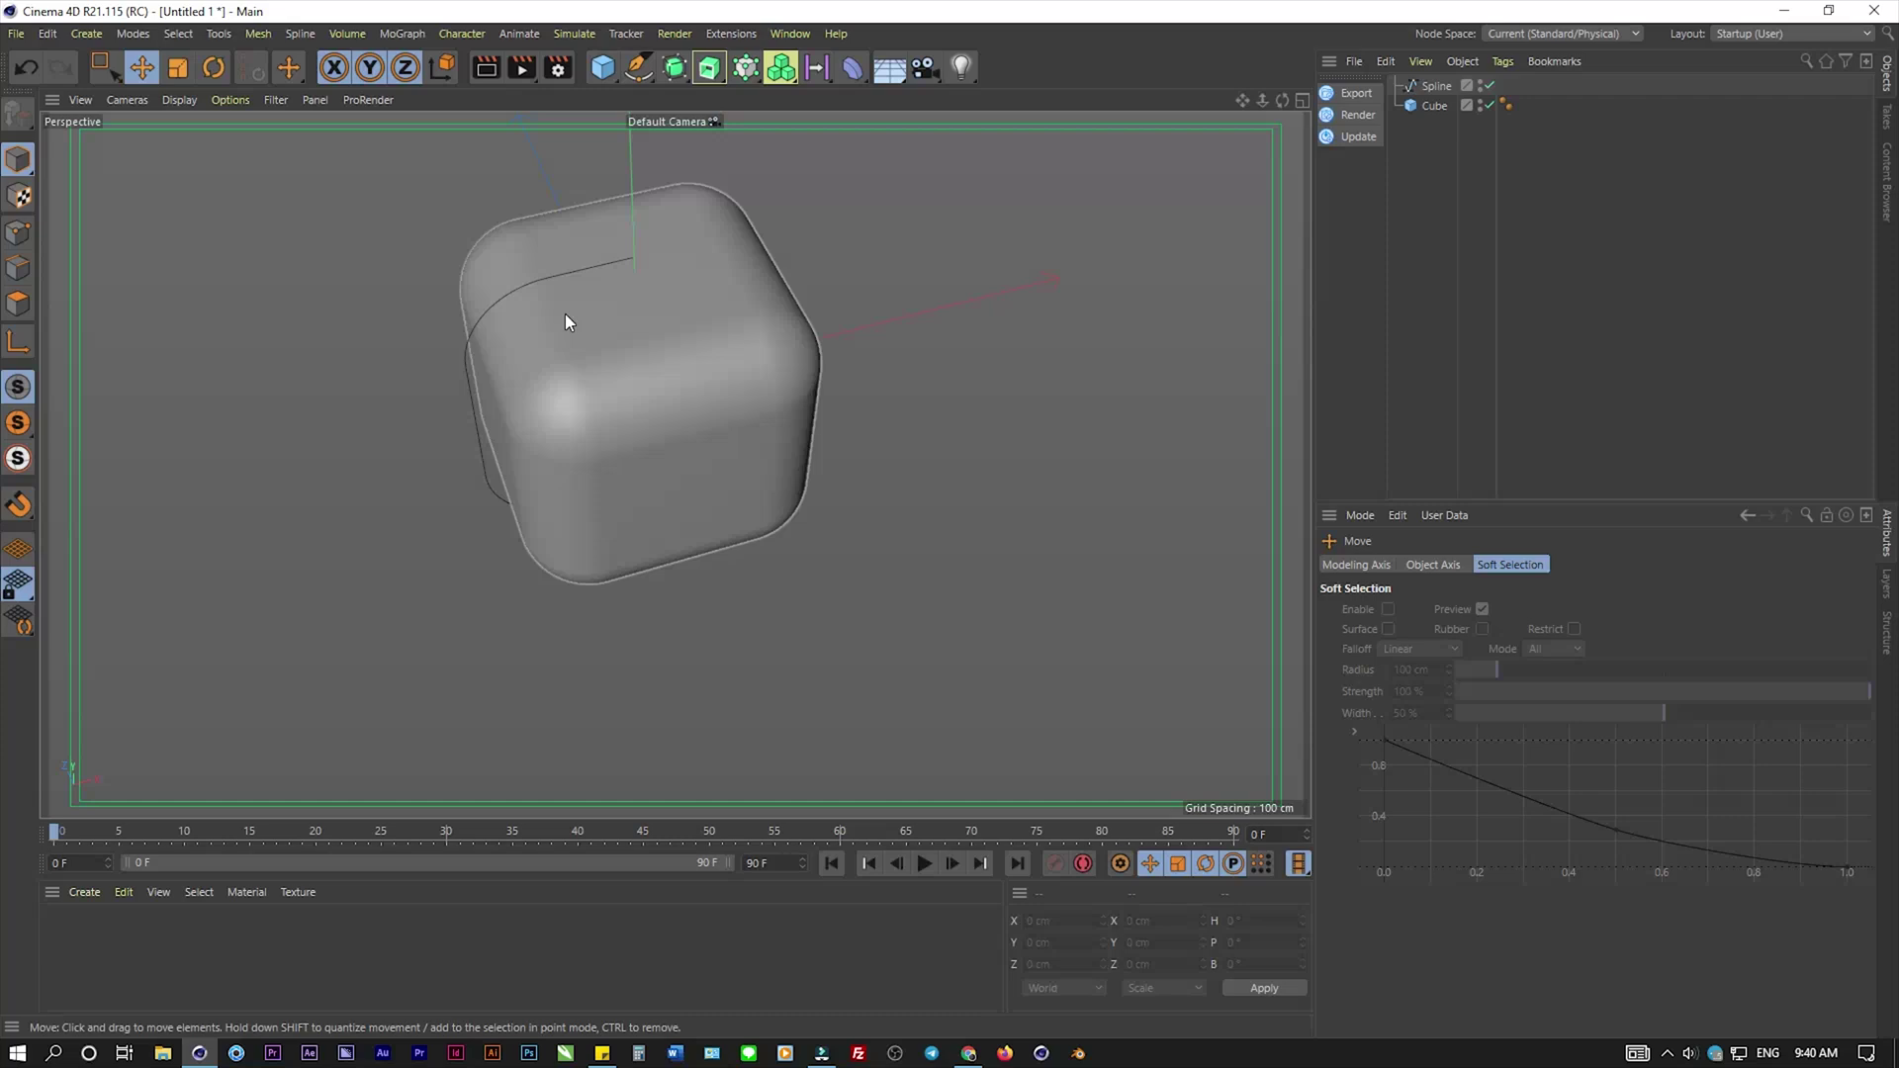
# - Add a second cube, Cube.1, with 100 segments per axis
pyautogui.click(603, 67)
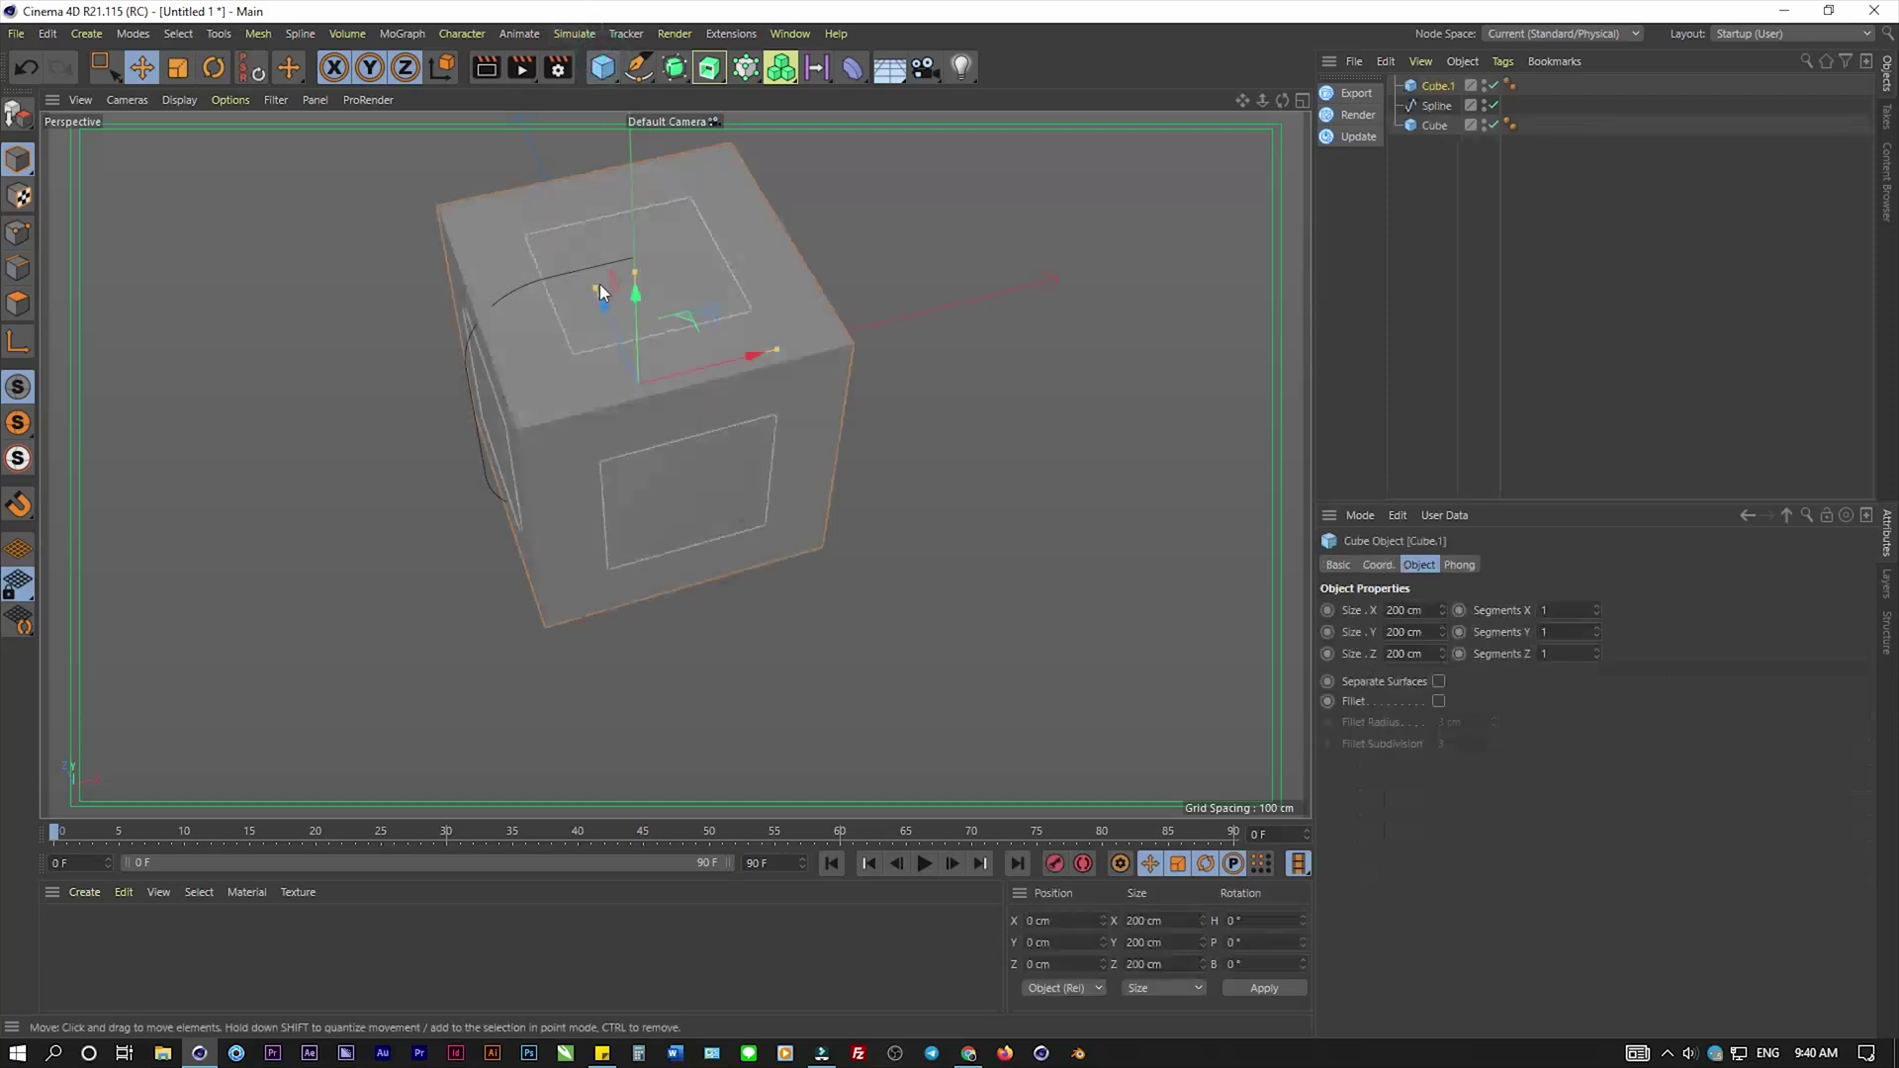
pyautogui.click(1553, 596)
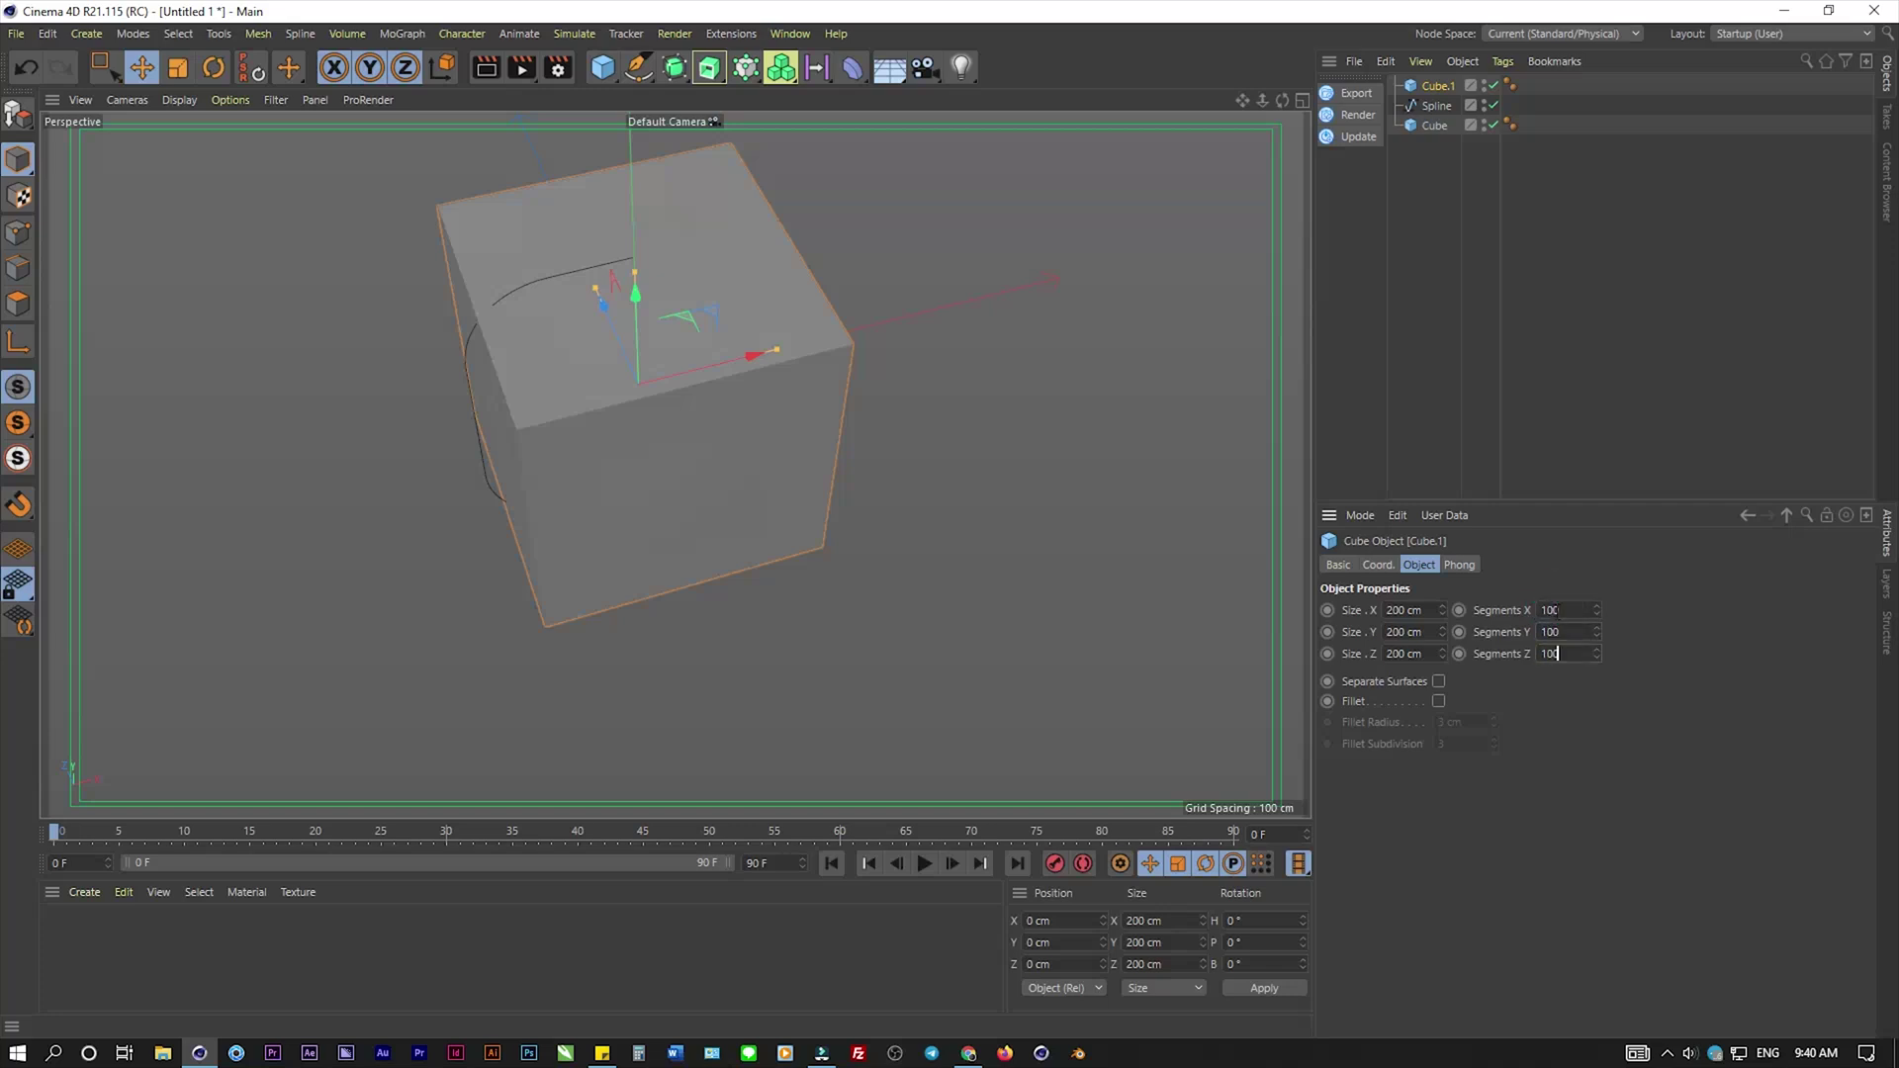
pyautogui.write('00')
pyautogui.press('Return')
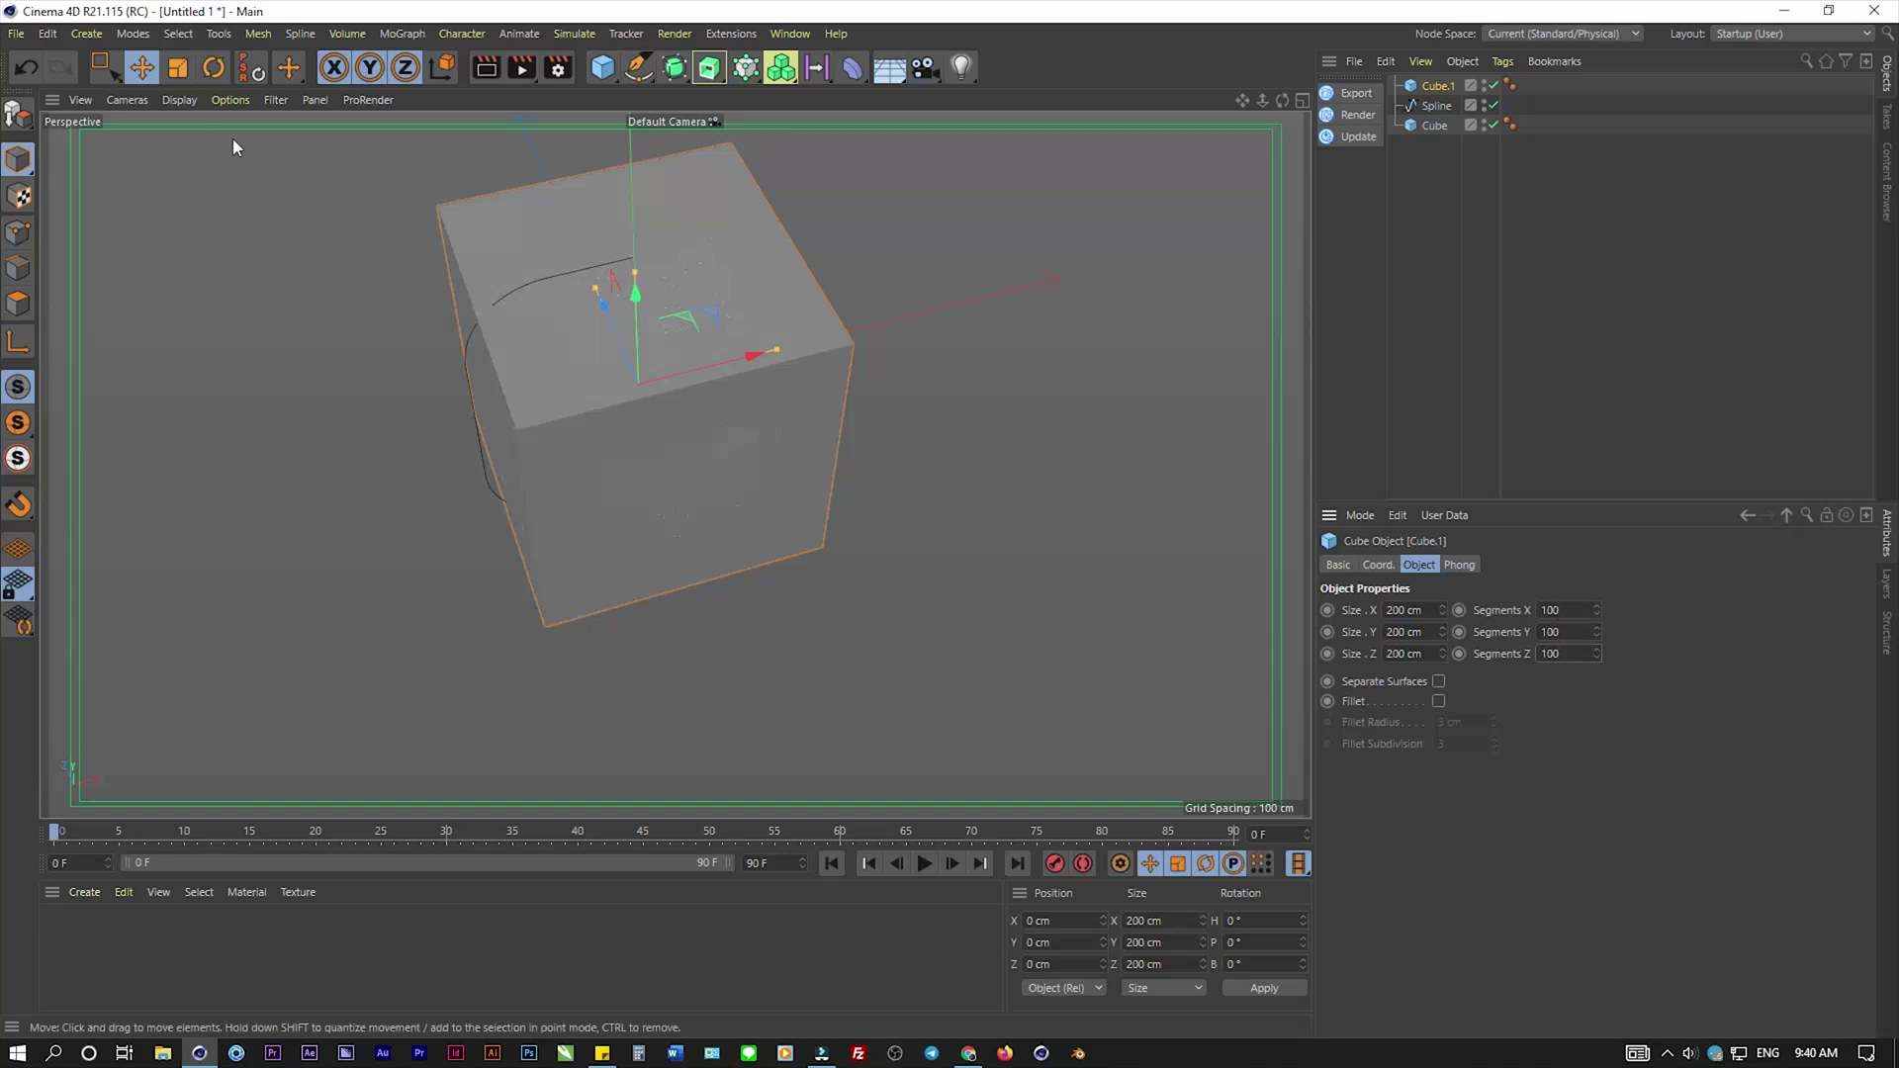
# - Show shading with wireframe lines and resize Cube.1 to 18.513 × 15.28 × 20.954 cm
pyautogui.click(179, 99)
pyautogui.click(206, 154)
pyautogui.scroll(2, 702, 309)
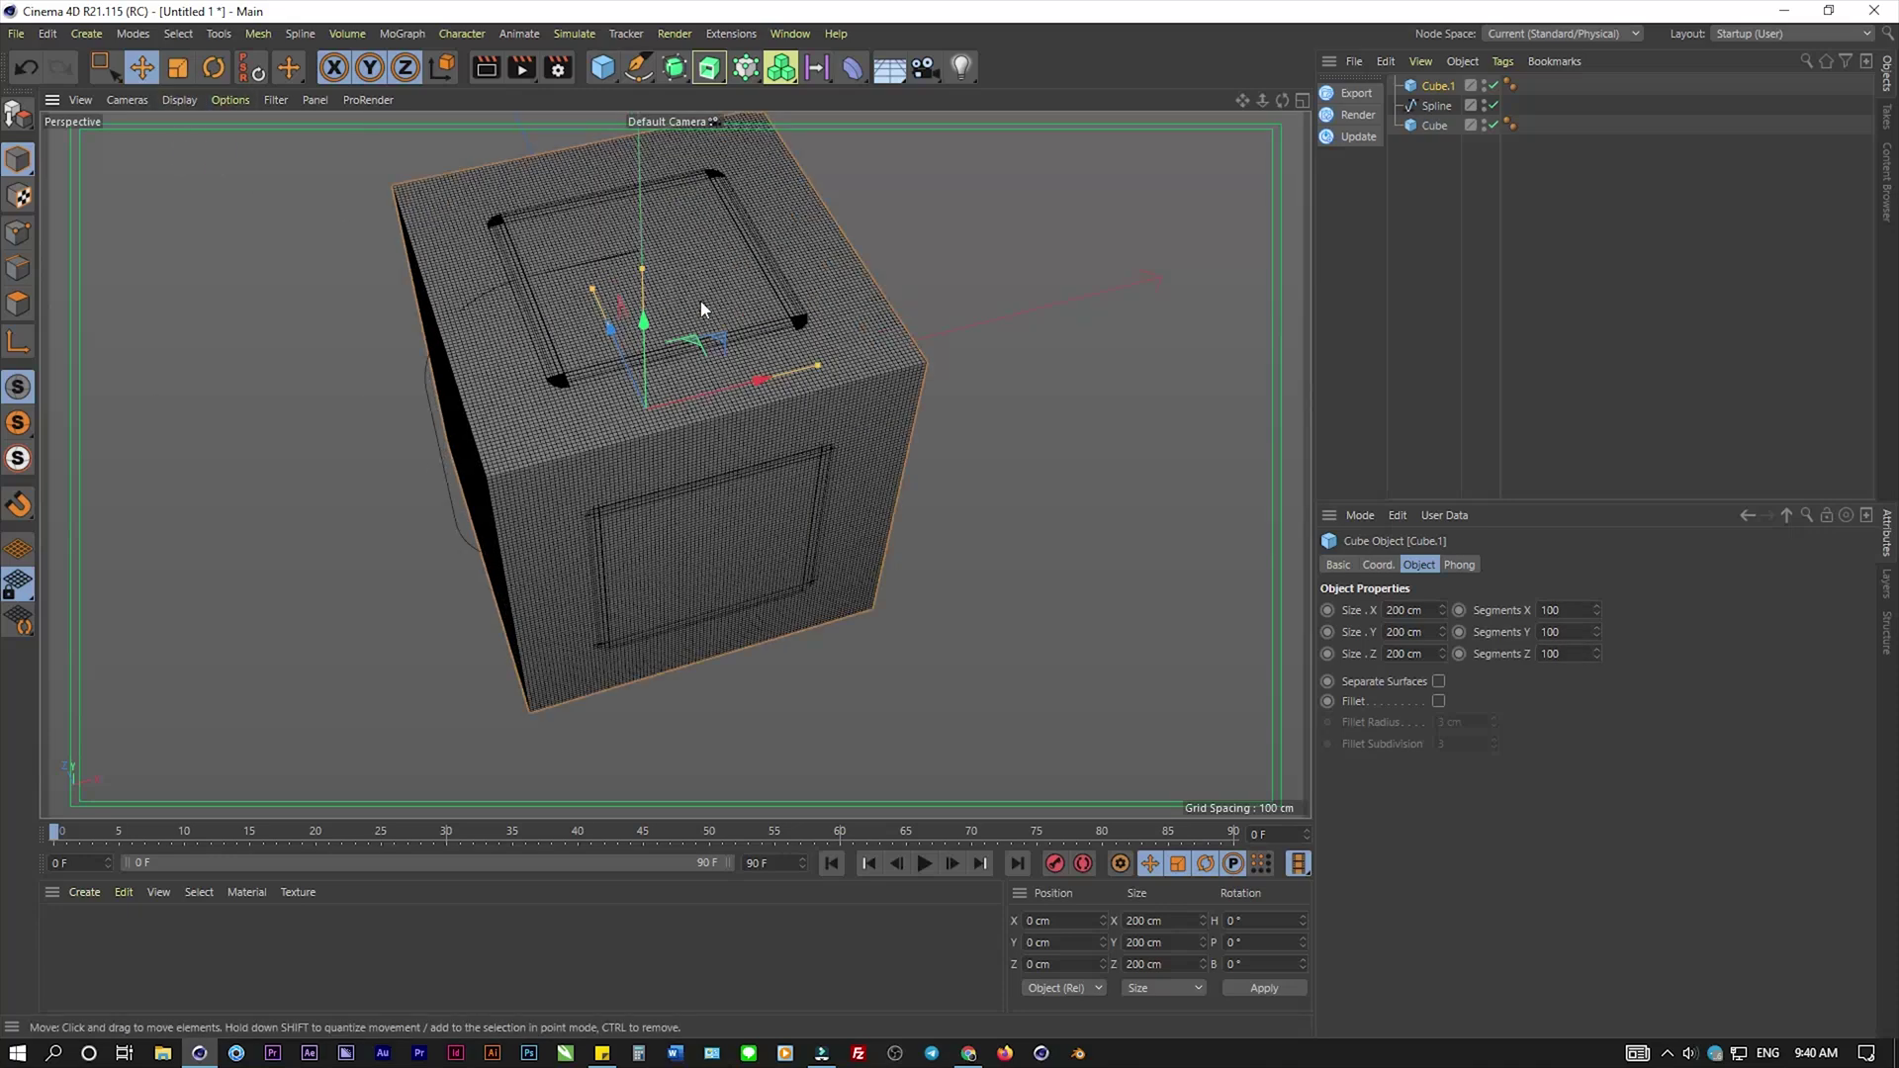
pyautogui.moveTo(700, 301)
pyautogui.keyDown('alt'); pyautogui.mouseDown()
pyautogui.moveTo(692, 378)
pyautogui.moveTo(666, 352)
pyautogui.moveTo(585, 413)
pyautogui.mouseUp(); pyautogui.keyUp('alt')
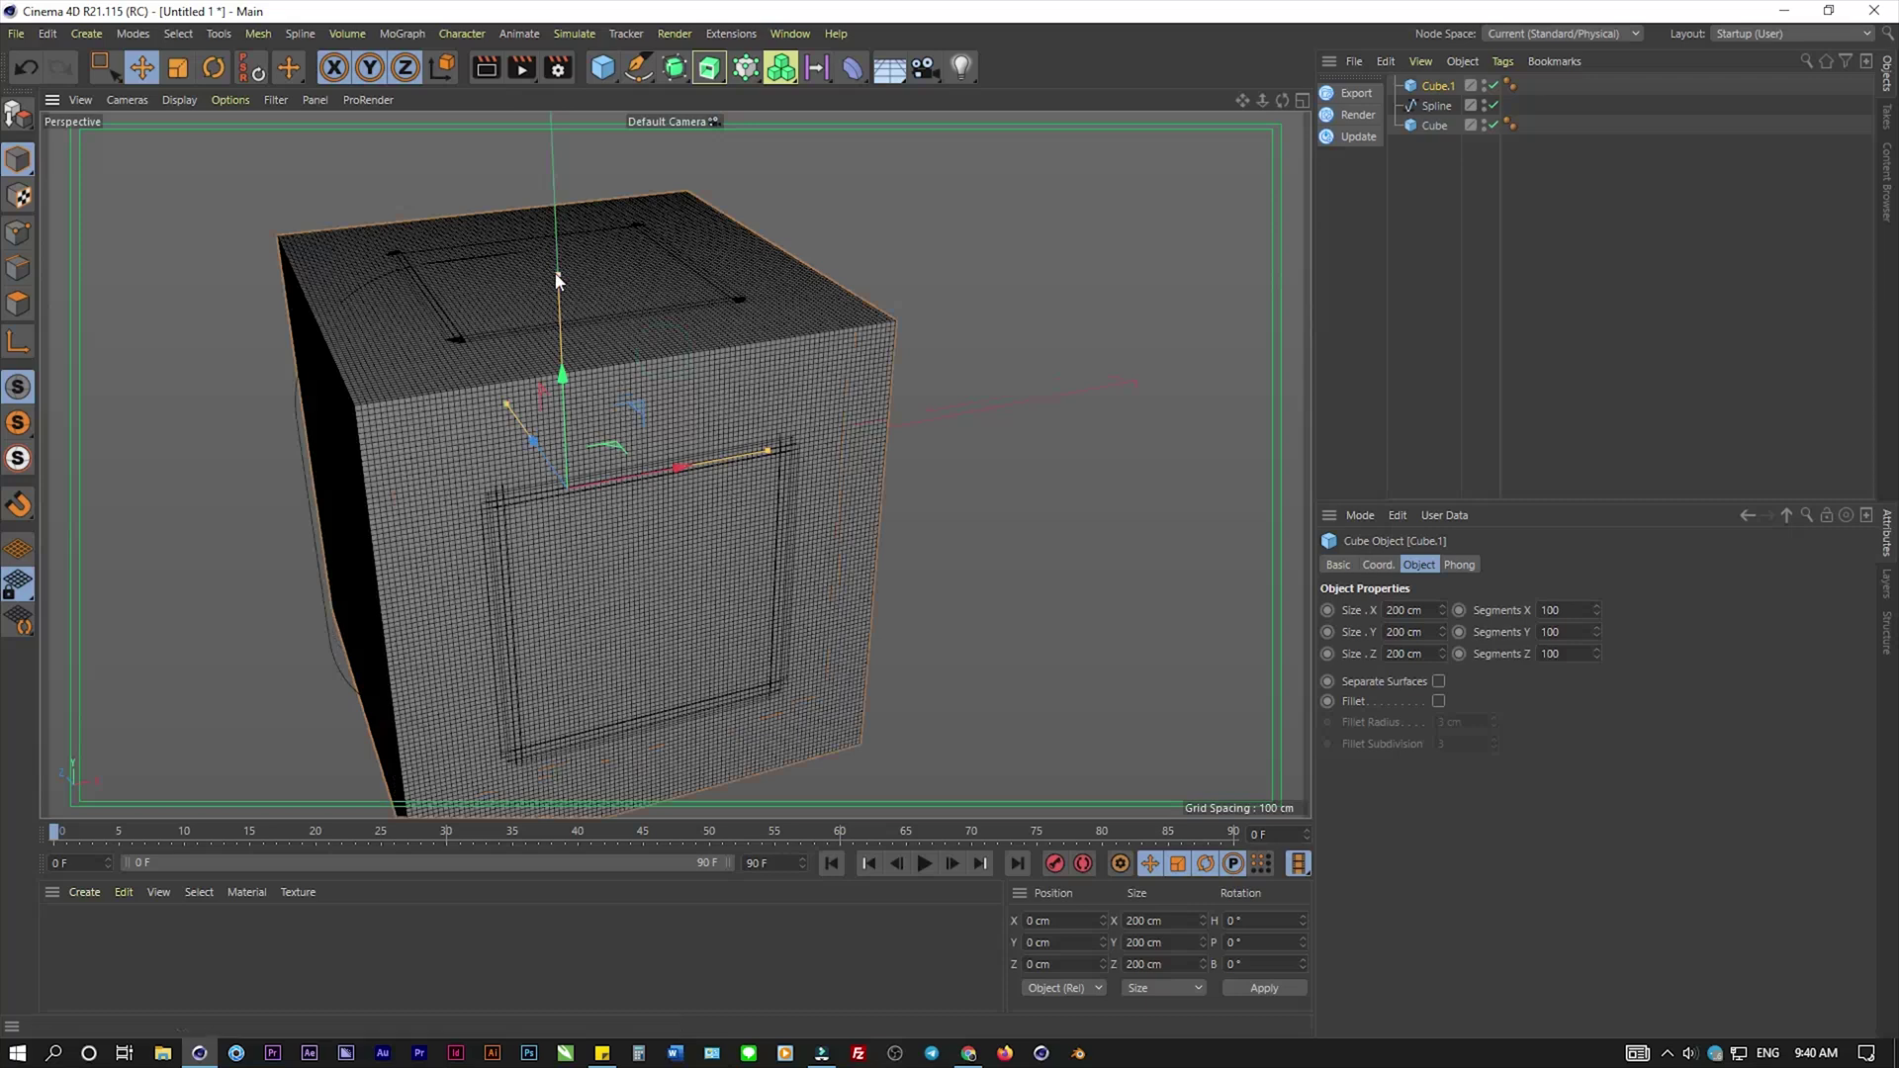
pyautogui.moveTo(557, 281); pyautogui.dragTo(586, 478)
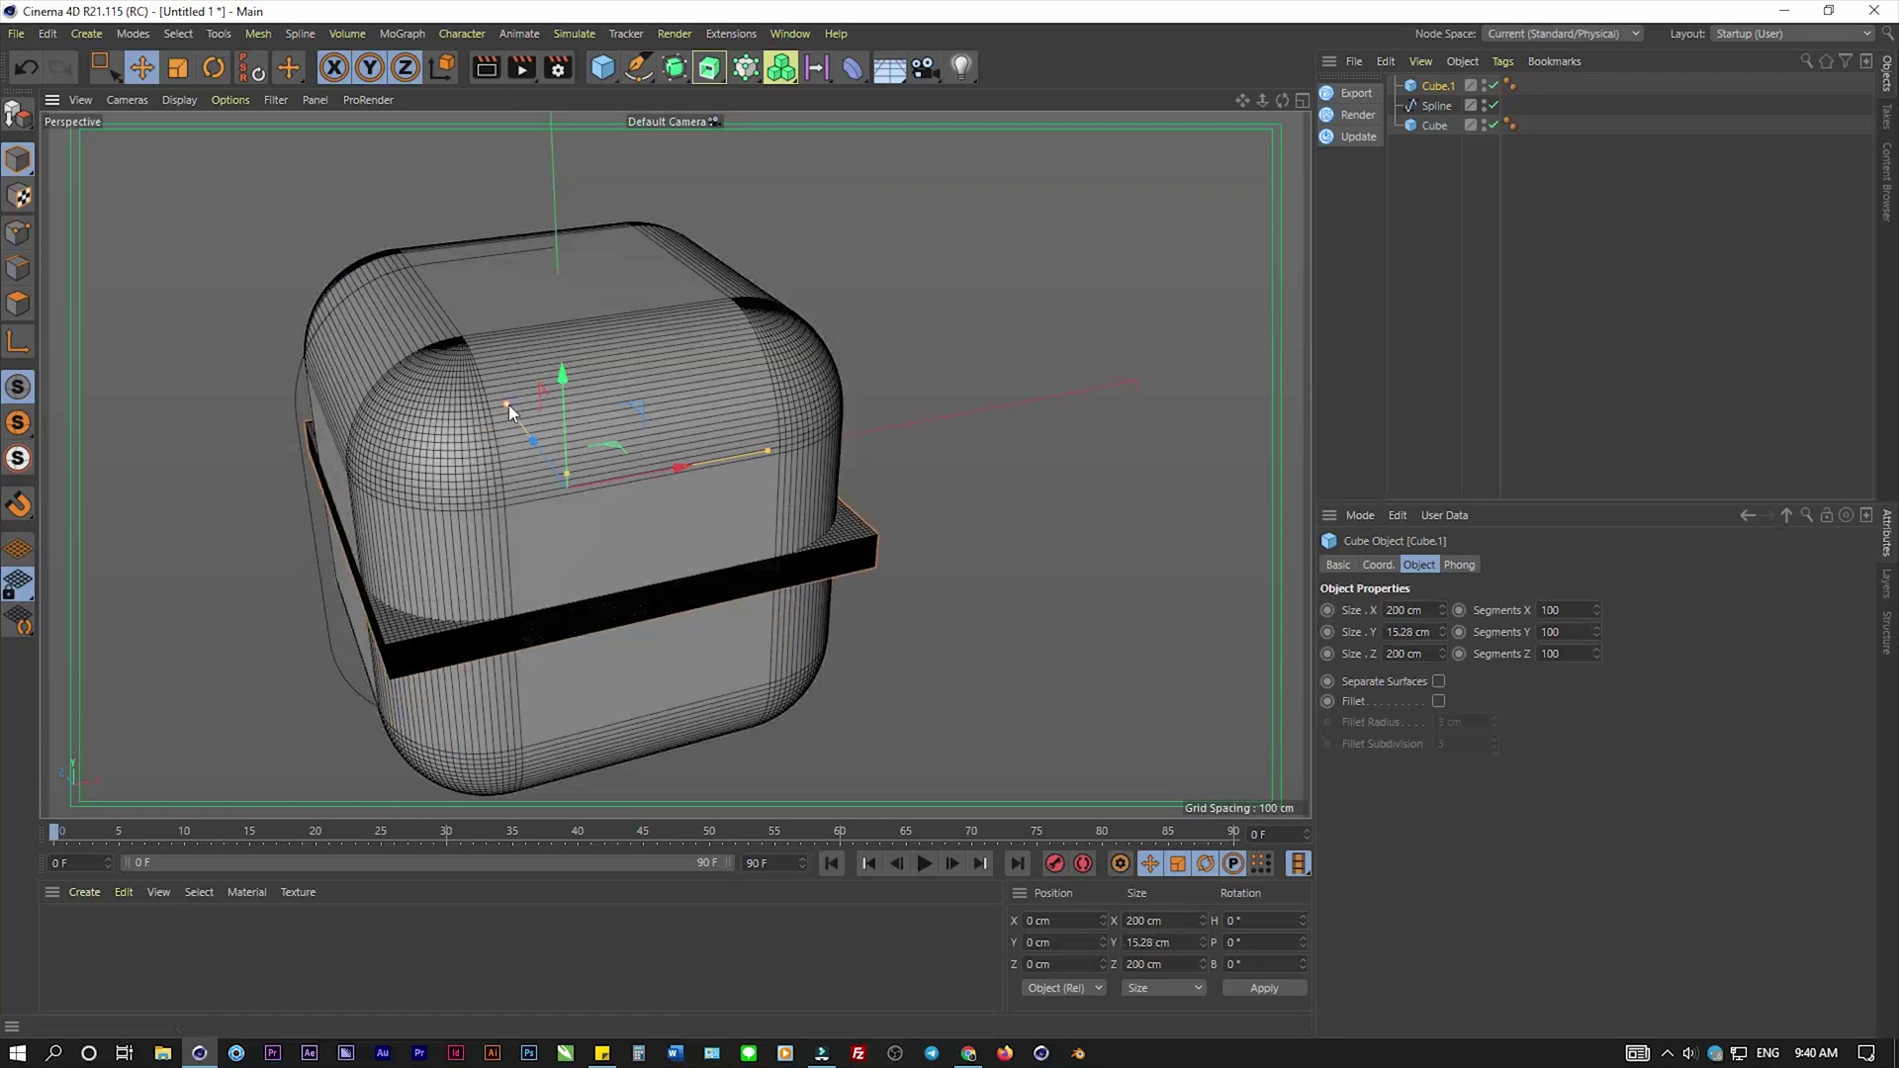
pyautogui.moveTo(508, 406); pyautogui.dragTo(584, 478)
pyautogui.moveTo(770, 451); pyautogui.dragTo(592, 478)
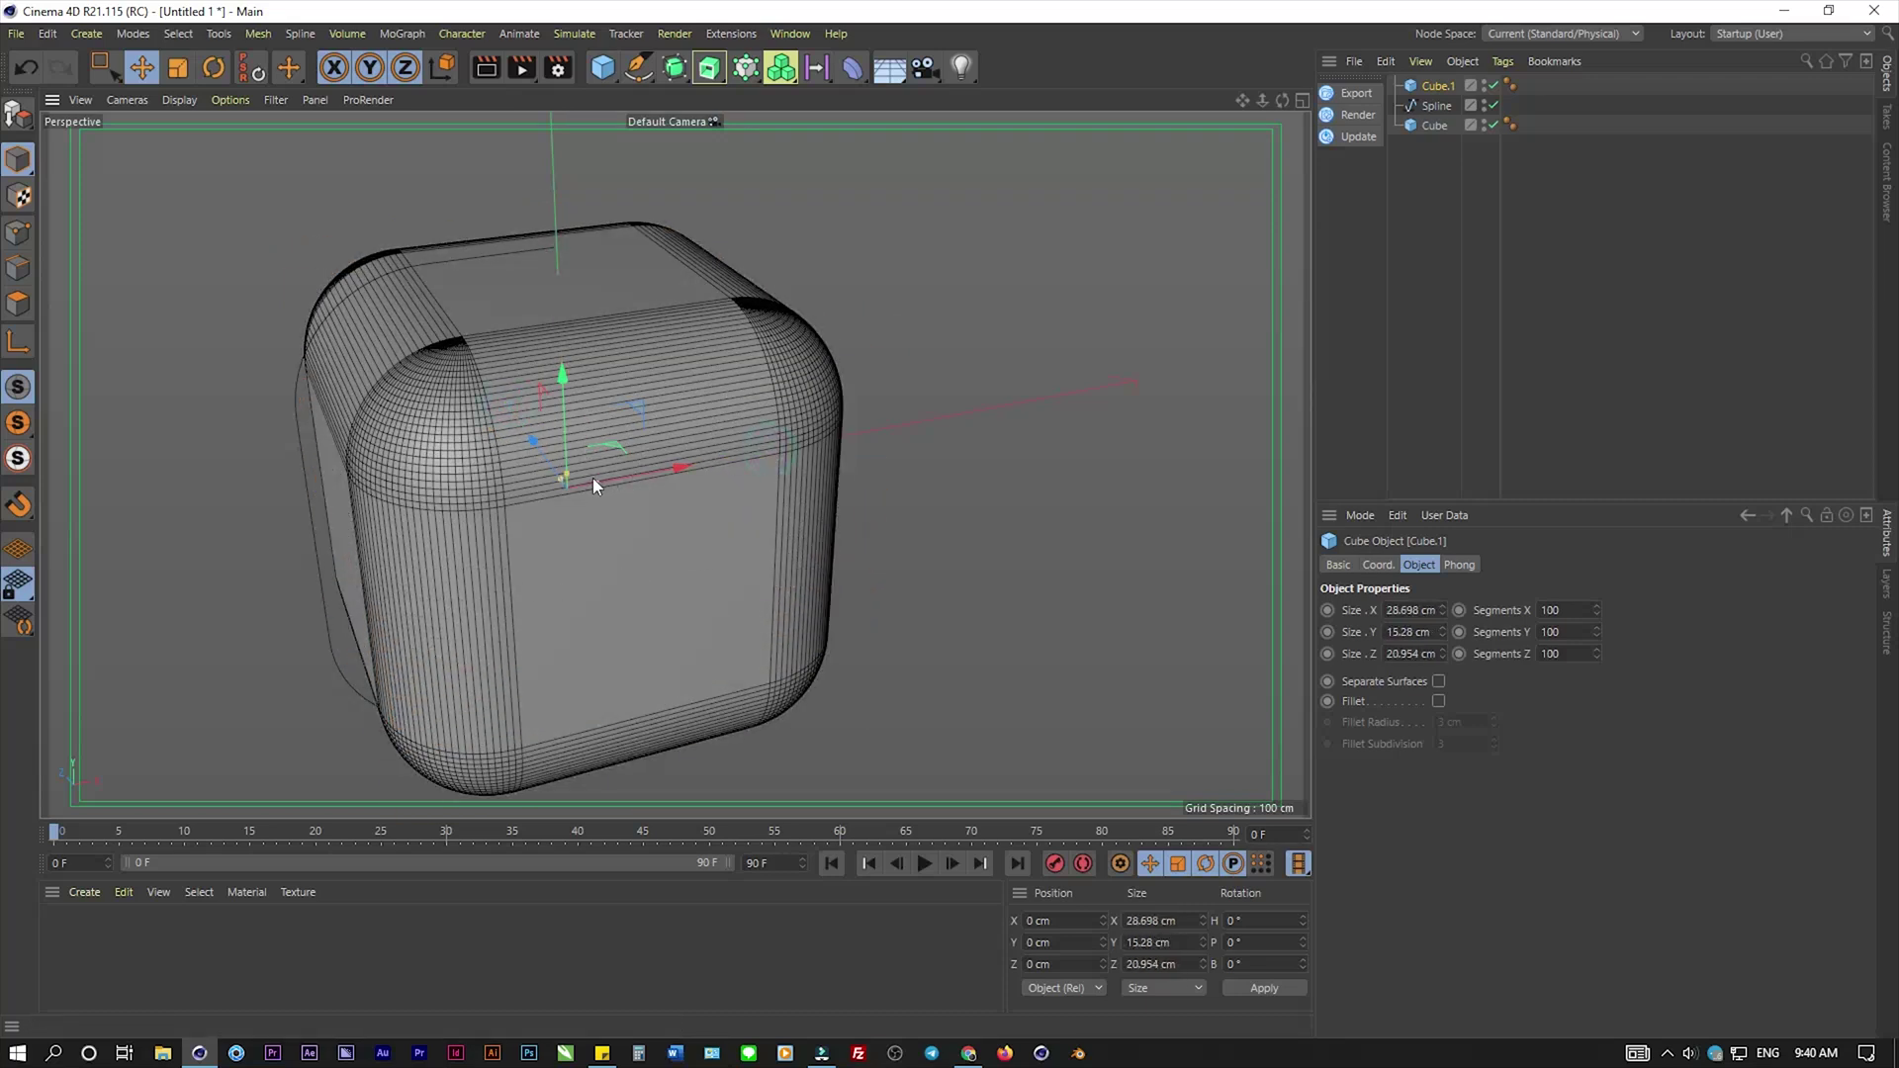
# - Add a Spline Wrap under Cube.1 with the spline as its path
pyautogui.click(851, 72)
pyautogui.click(1256, 240)
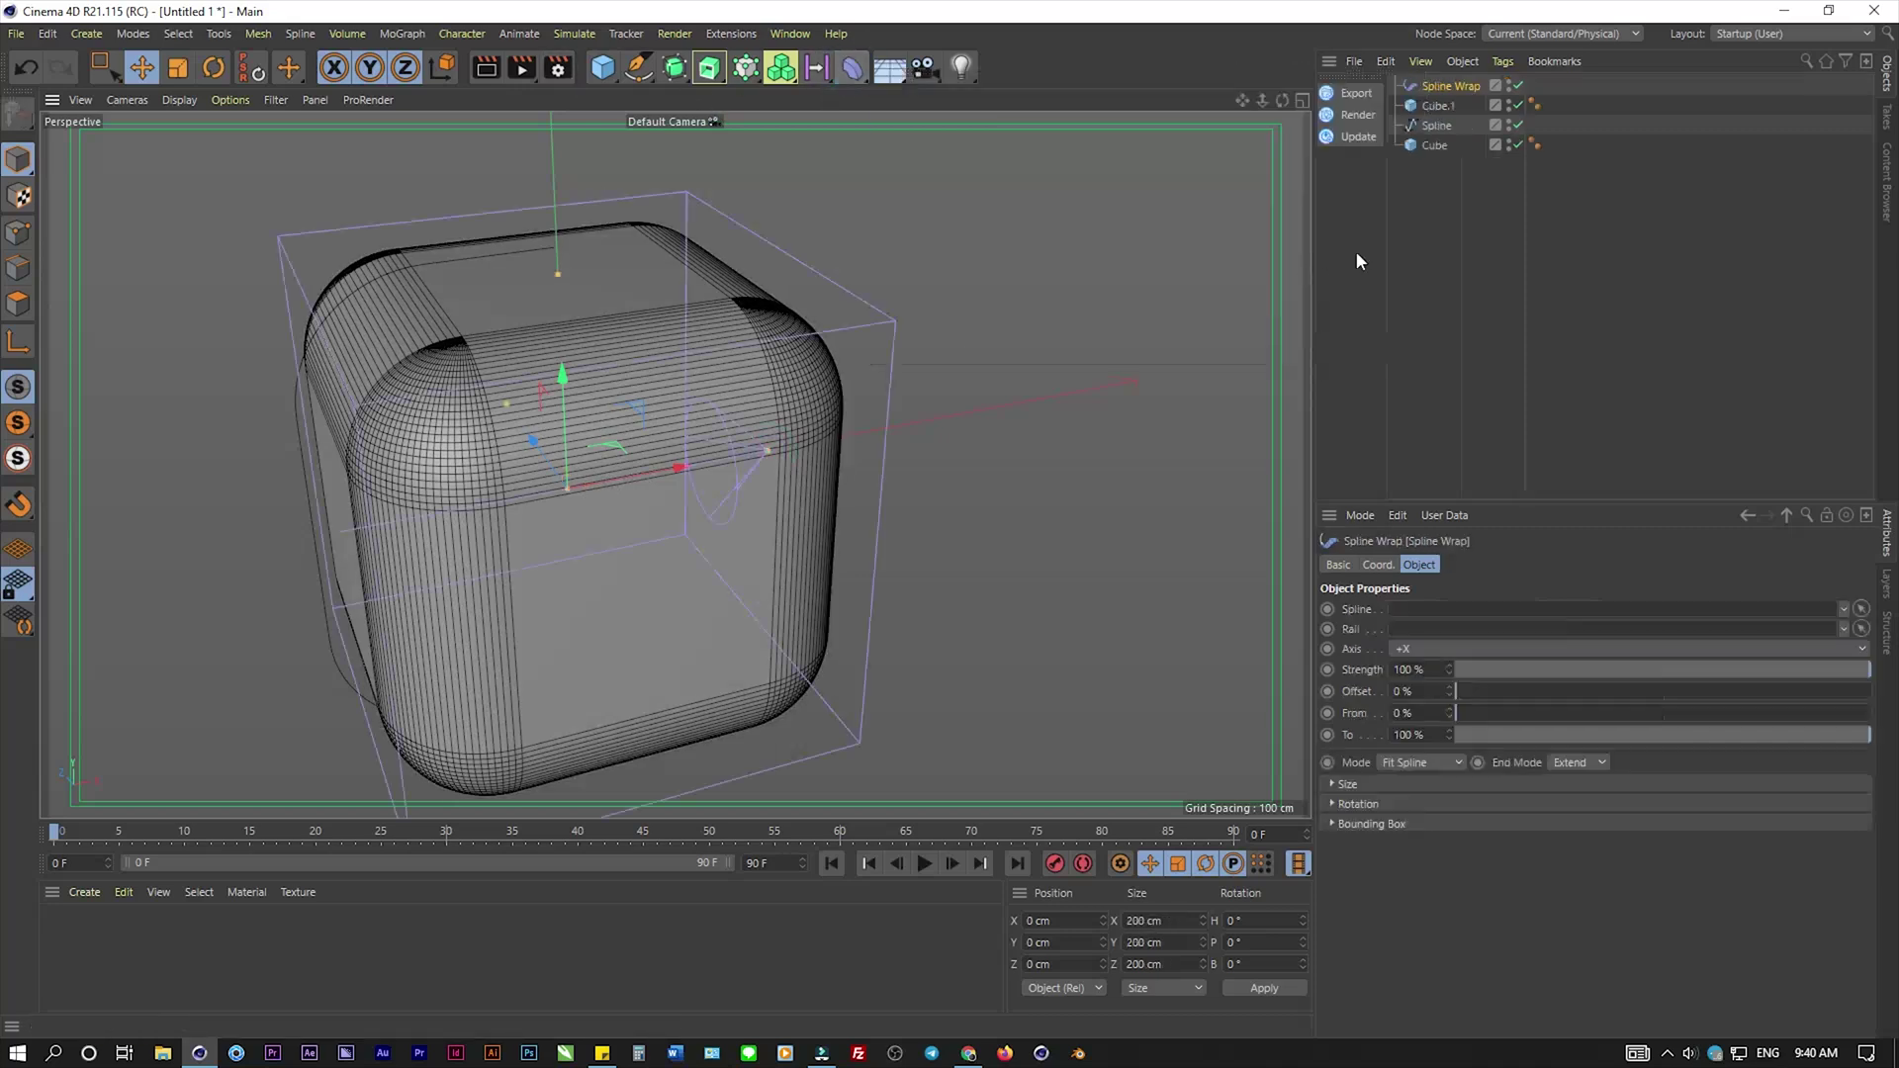
pyautogui.moveTo(1438, 99); pyautogui.dragTo(1489, 618)
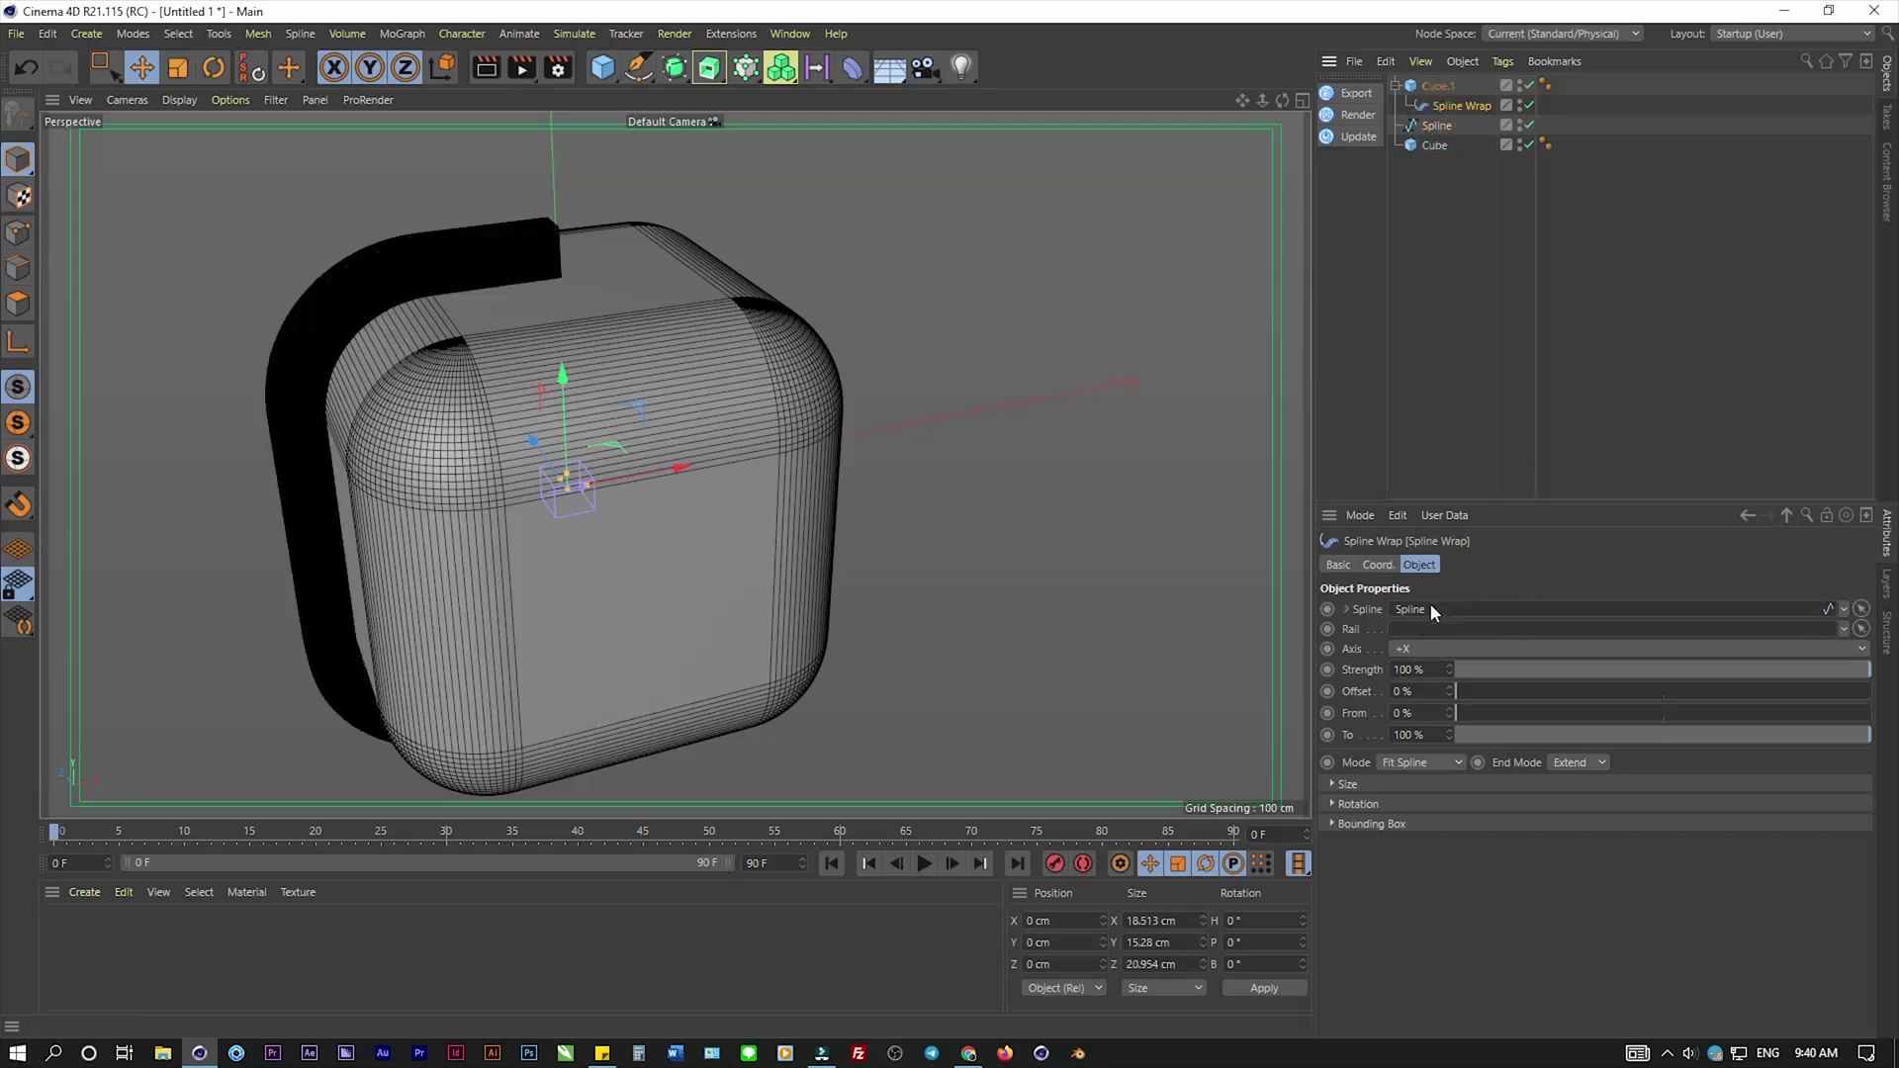
pyautogui.keyDown('alt'); pyautogui.moveTo(862, 439); pyautogui.dragTo(1022, 334); pyautogui.keyUp('alt')
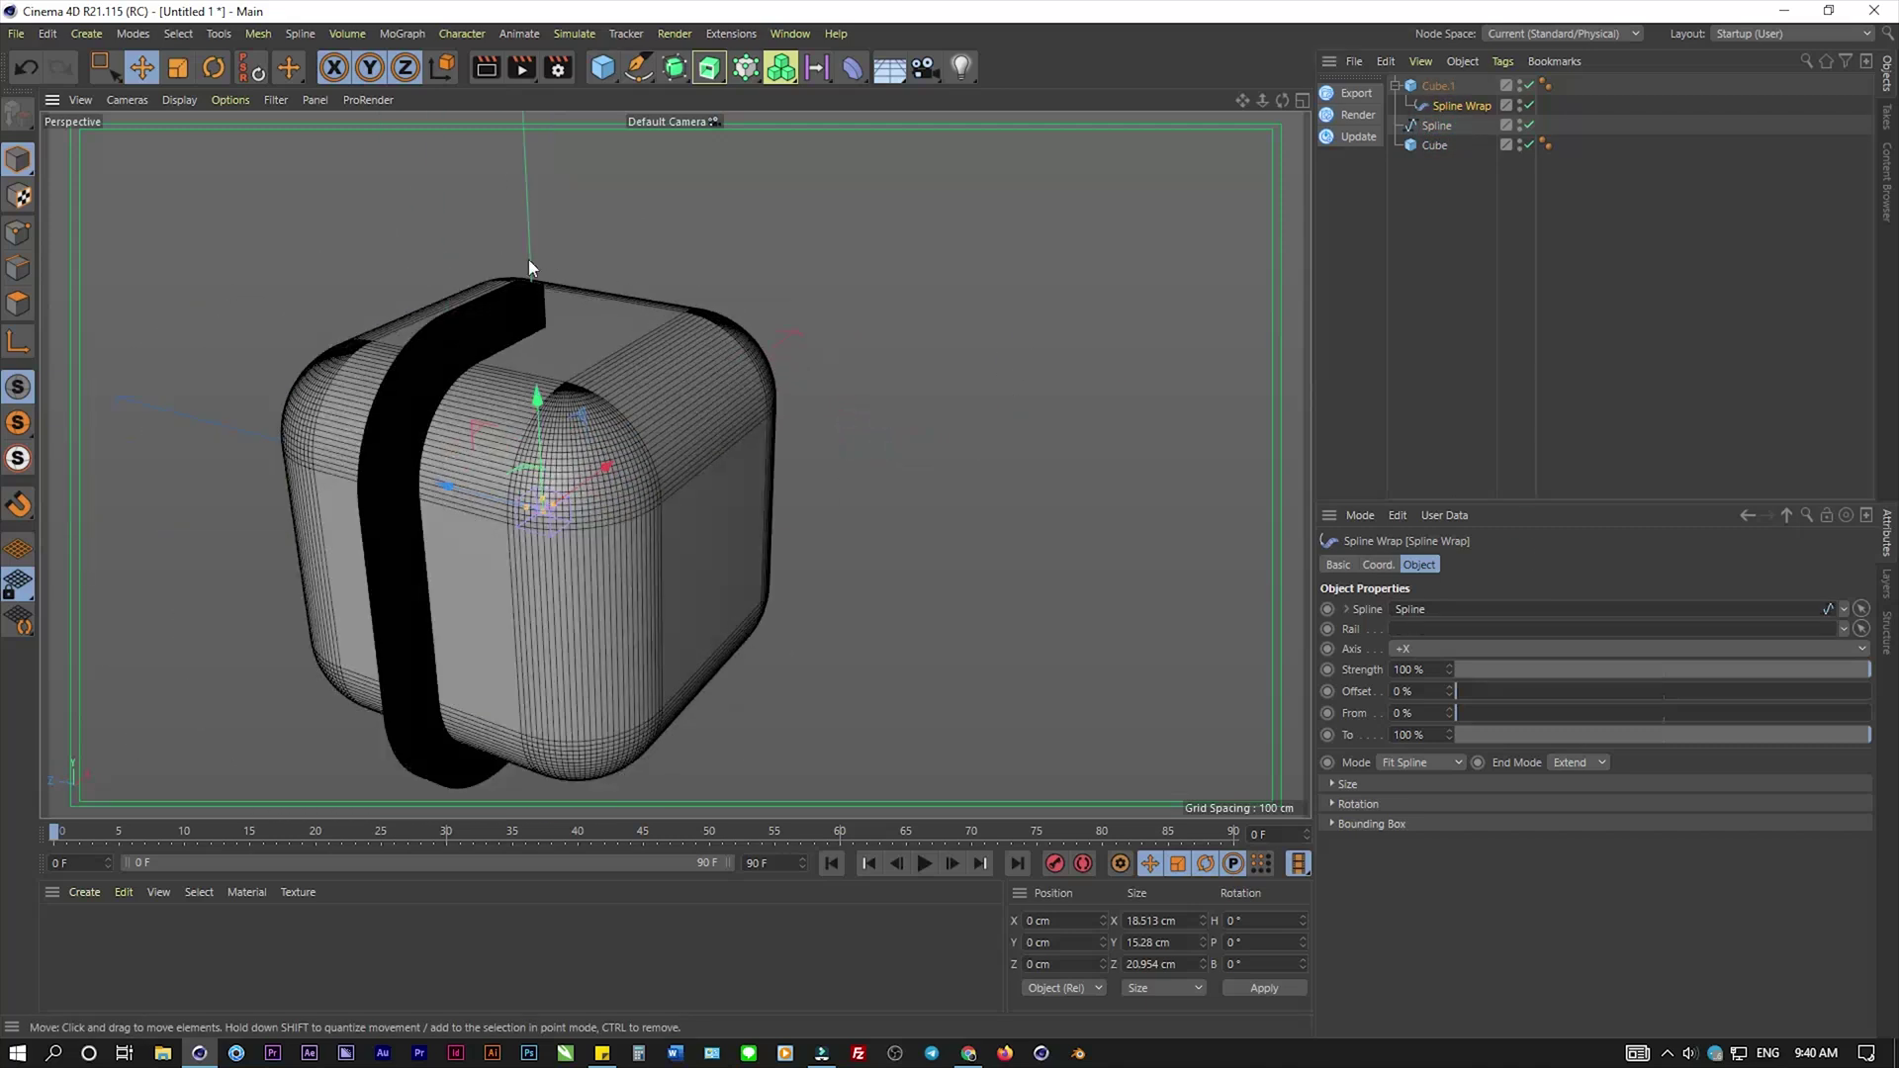
# - Switch to Gouraud Shading and resize Cube.1 to a 4.806 × 32.91 × 4.21 cm strip
pyautogui.click(222, 100)
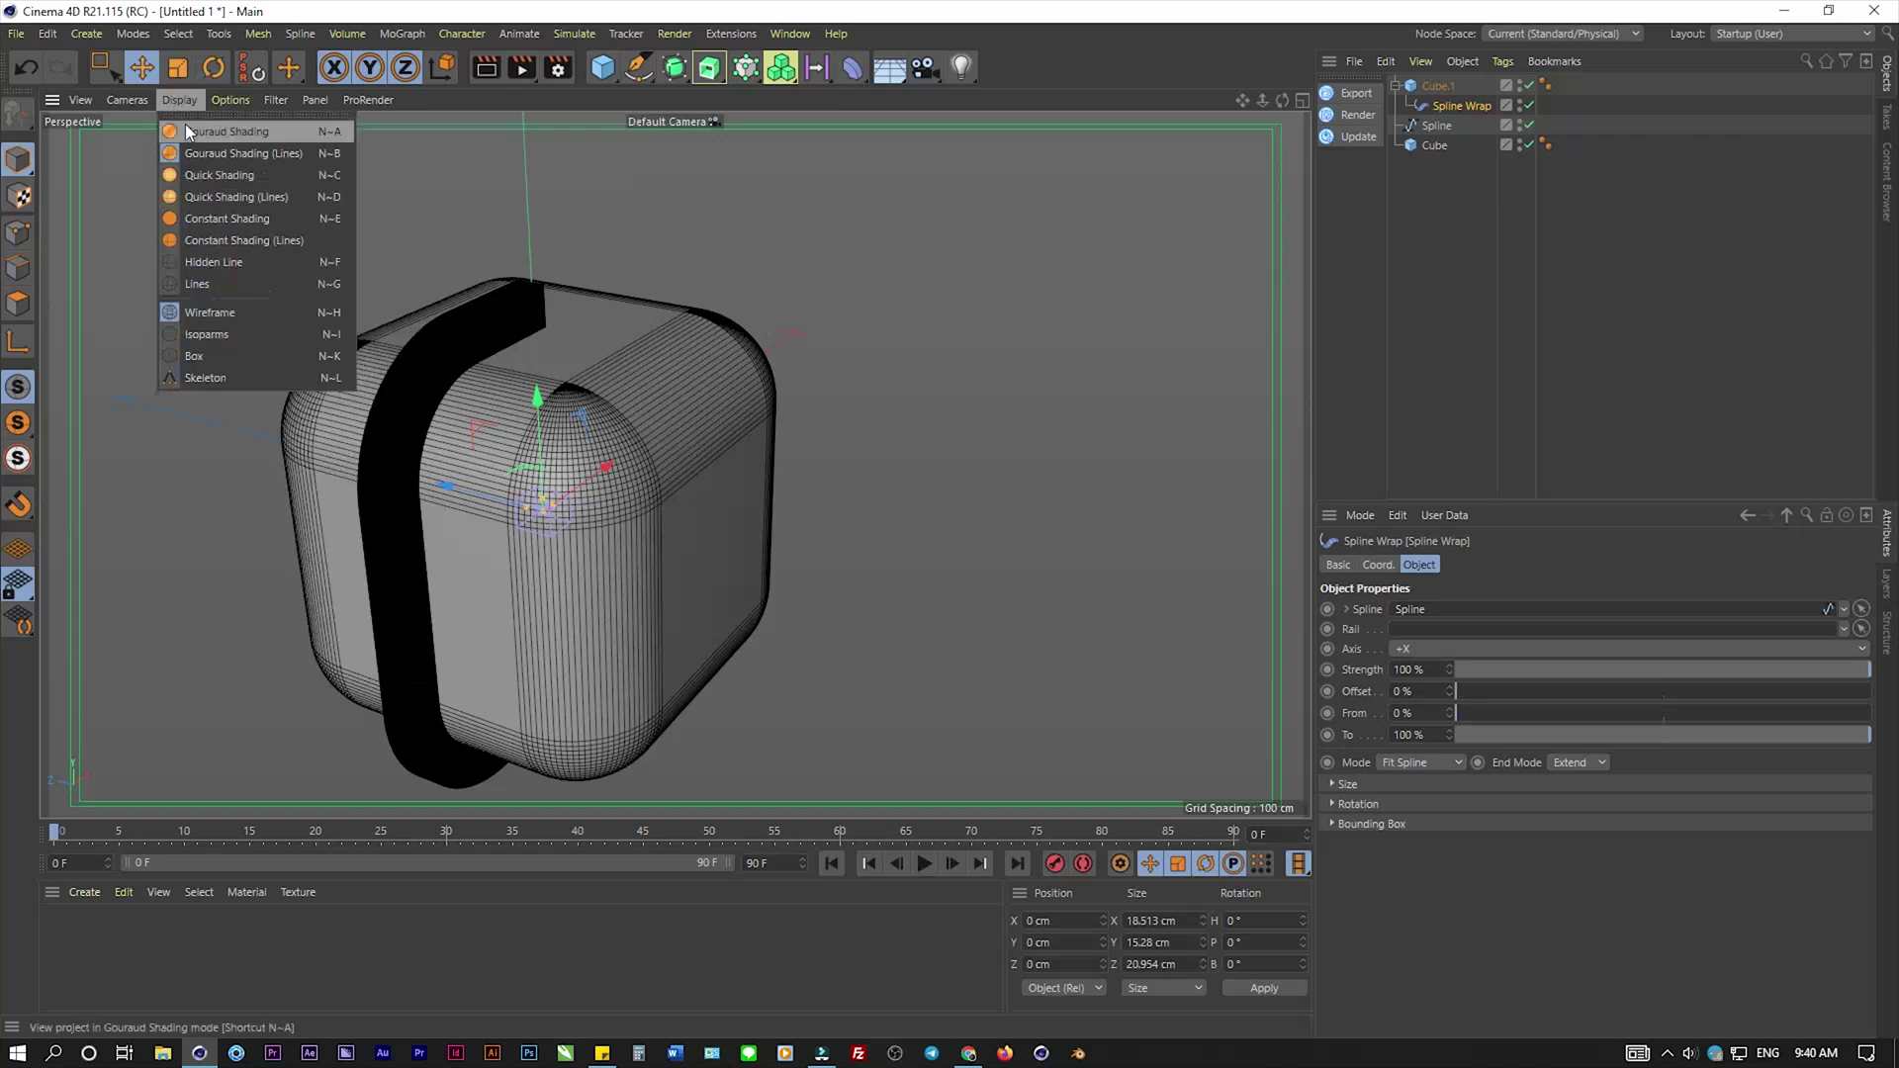
pyautogui.click(186, 125)
pyautogui.keyDown('alt'); pyautogui.moveTo(671, 230); pyautogui.dragTo(686, 230); pyautogui.keyUp('alt')
pyautogui.click(1436, 86)
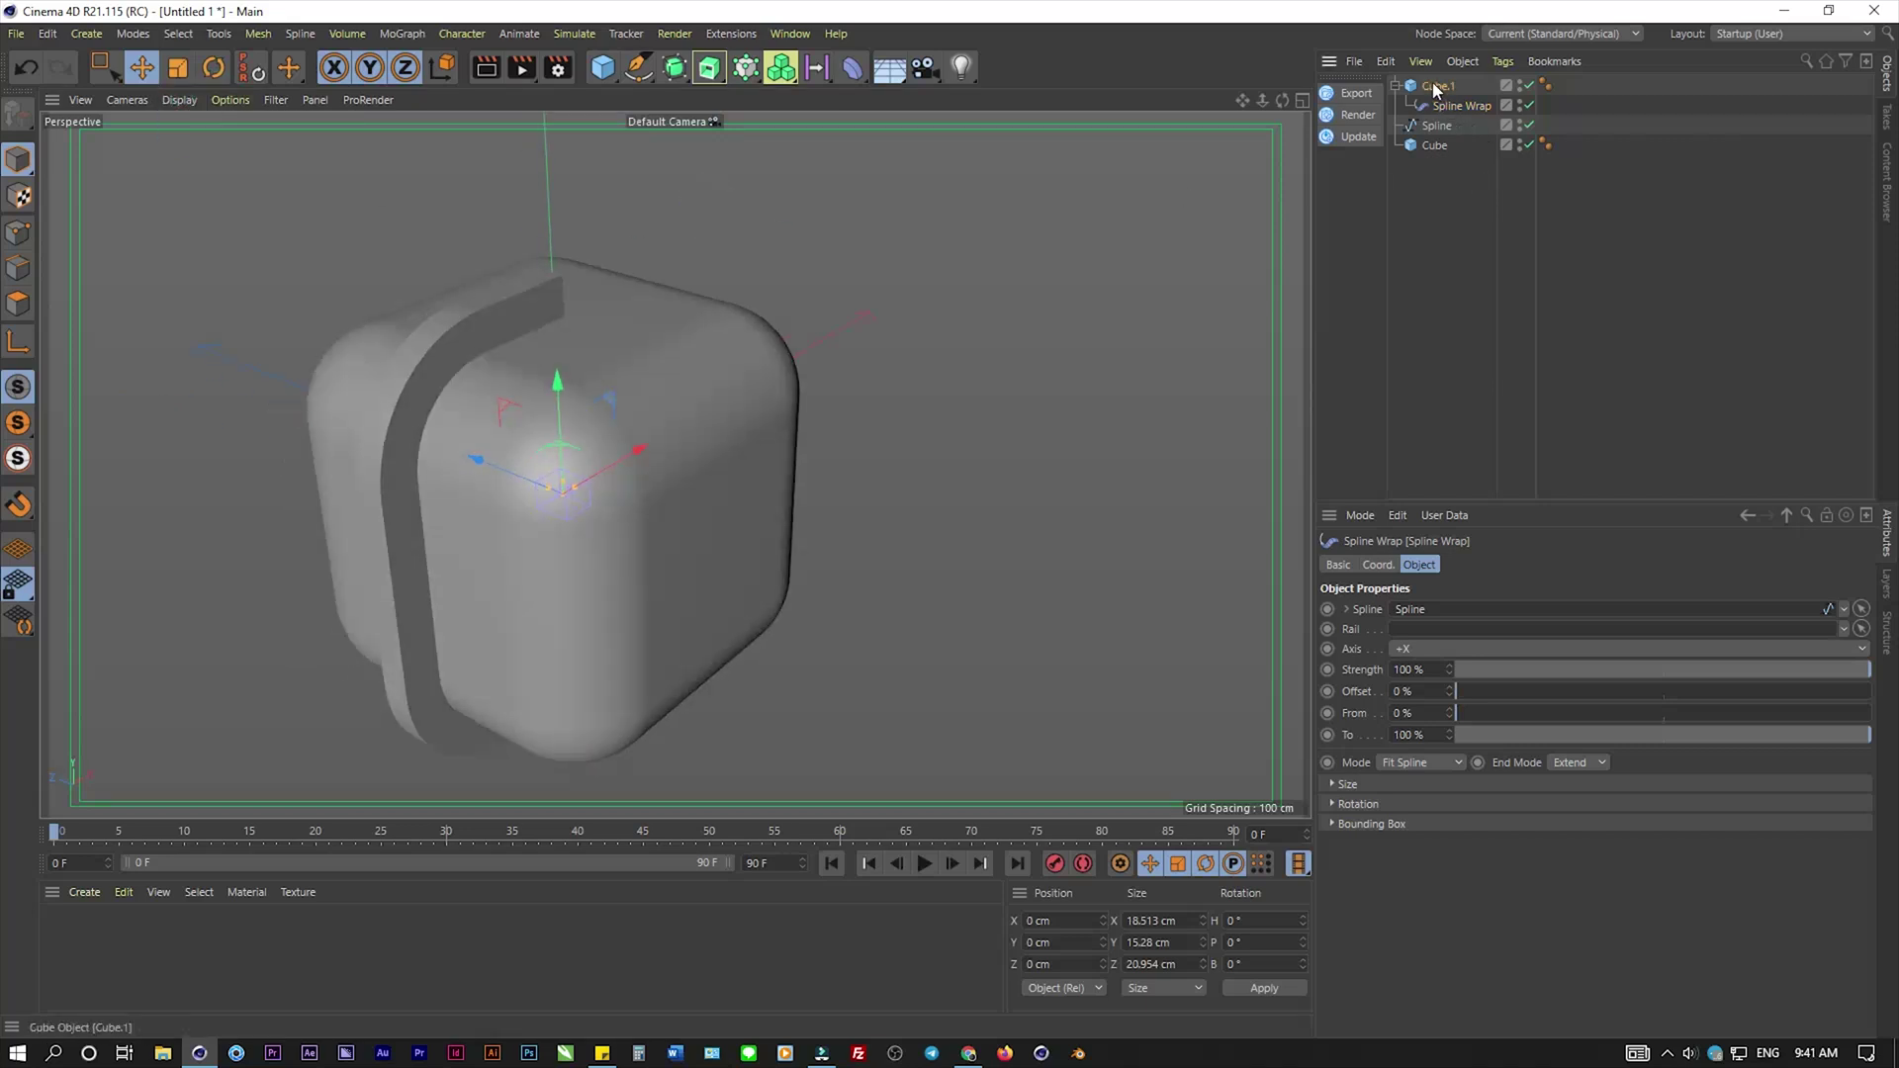
pyautogui.moveTo(550, 490); pyautogui.dragTo(675, 534)
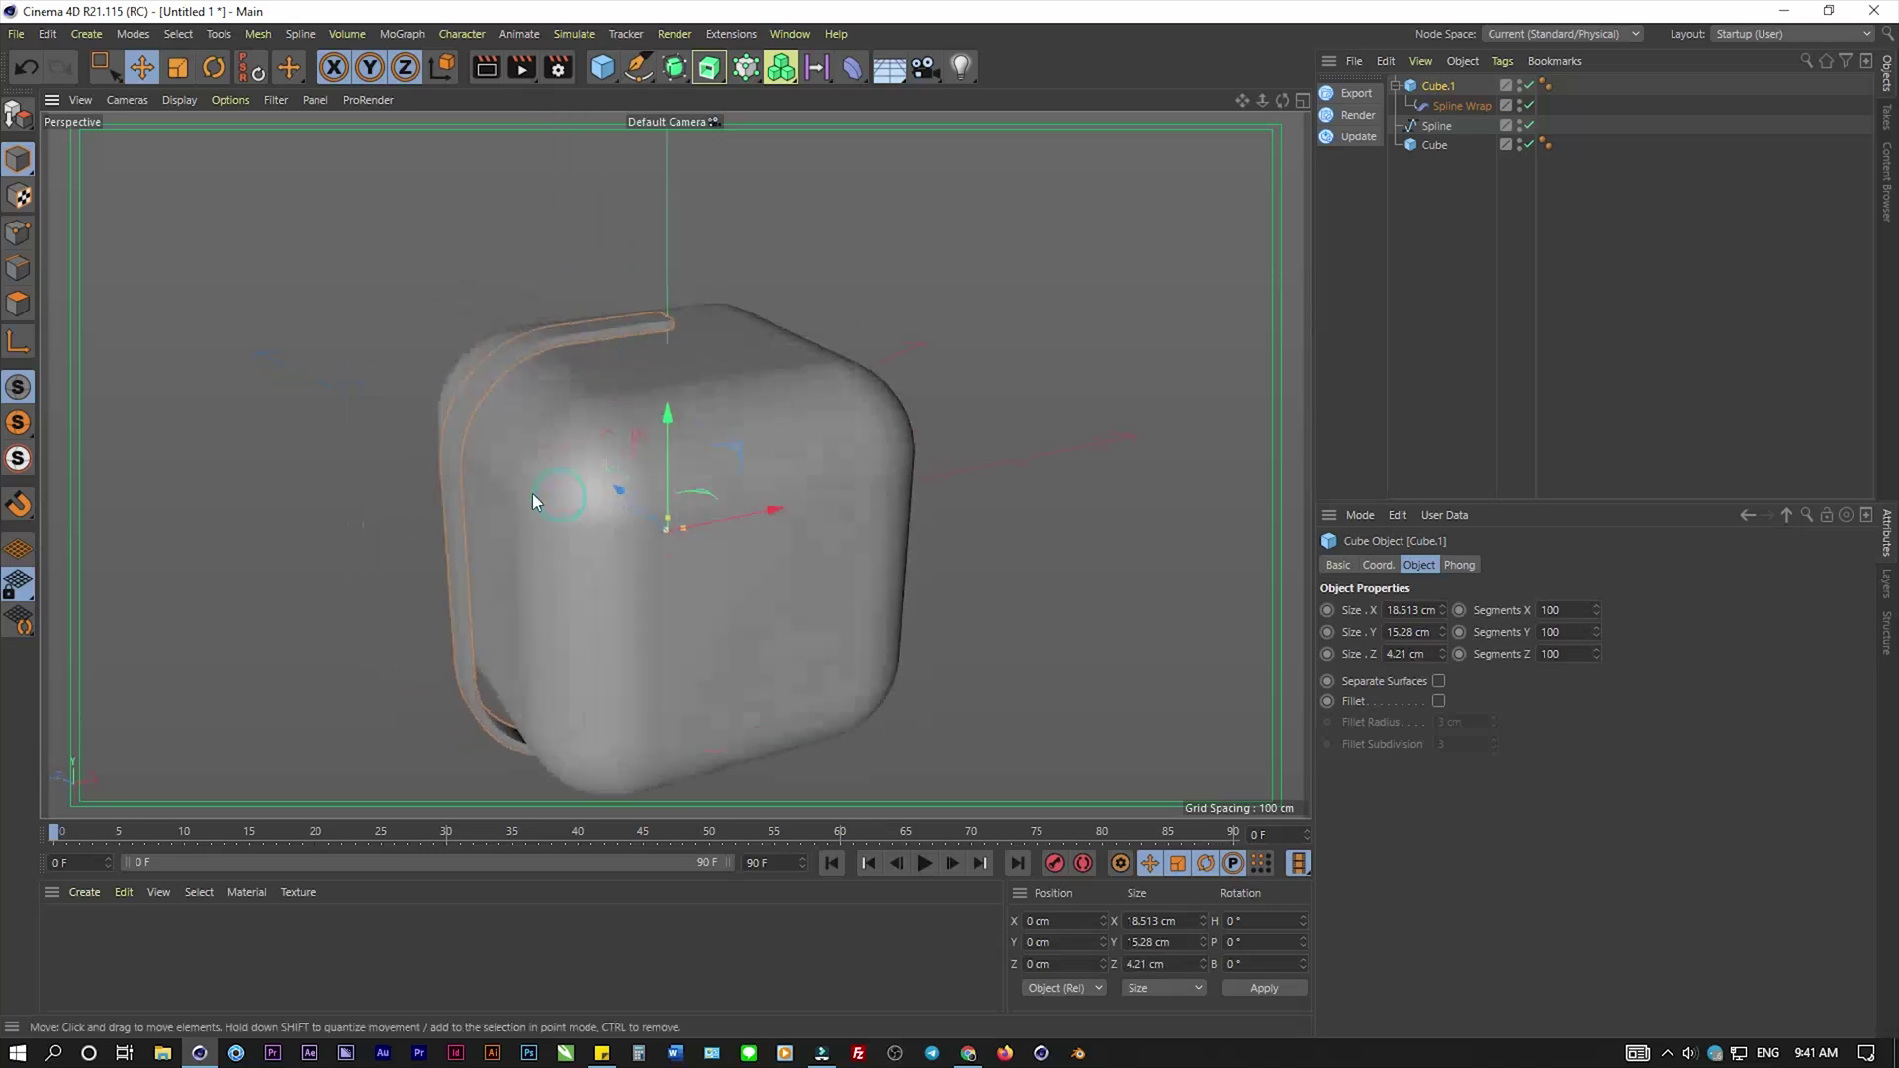
pyautogui.scroll(5, 676, 460)
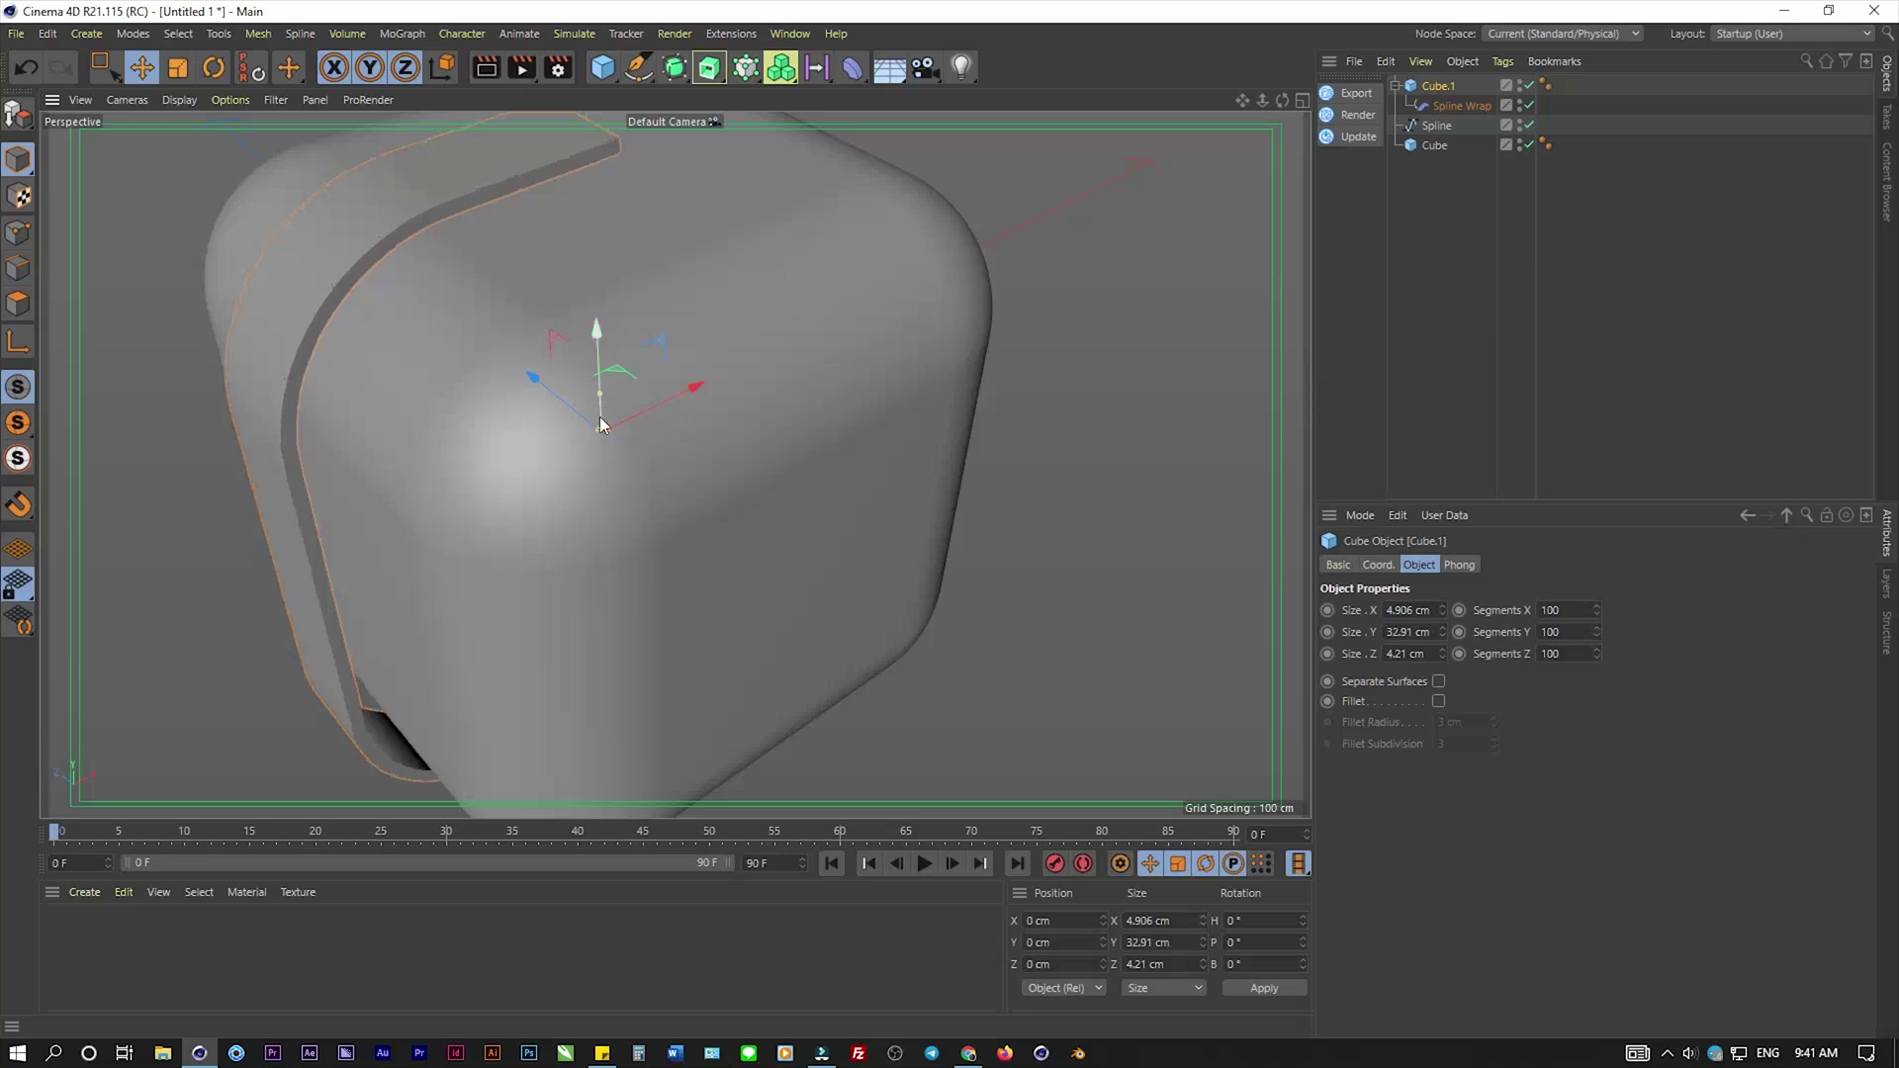
pyautogui.moveTo(617, 433)
pyautogui.keyDown('alt'); pyautogui.mouseDown()
pyautogui.moveTo(518, 368)
pyautogui.moveTo(492, 267)
pyautogui.mouseUp(); pyautogui.keyUp('alt')
# - Enable Fillet on Cube.1 and set its fillet radius to 0 cm
pyautogui.scroll(-3, 585, 466)
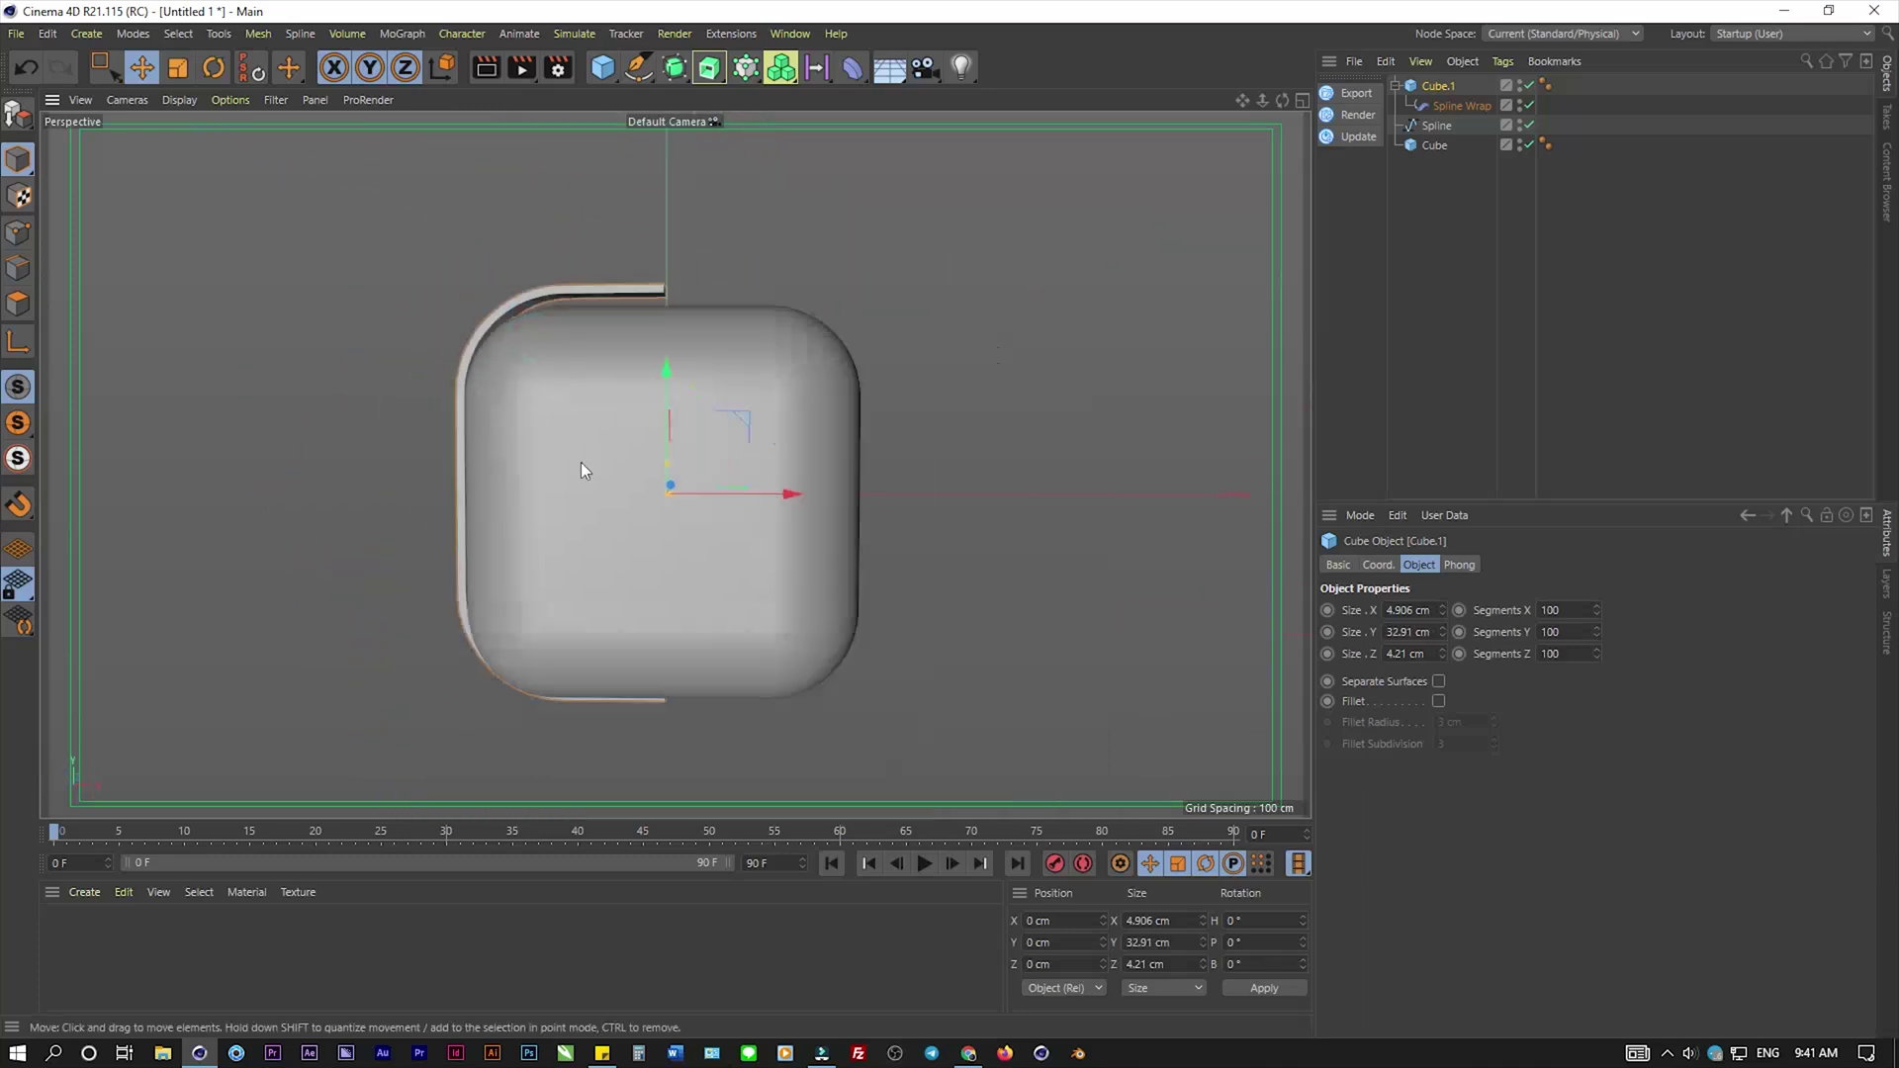
pyautogui.moveTo(611, 441)
pyautogui.keyDown('alt'); pyautogui.mouseDown()
pyautogui.moveTo(596, 376)
pyautogui.moveTo(597, 443)
pyautogui.mouseUp(); pyautogui.keyUp('alt')
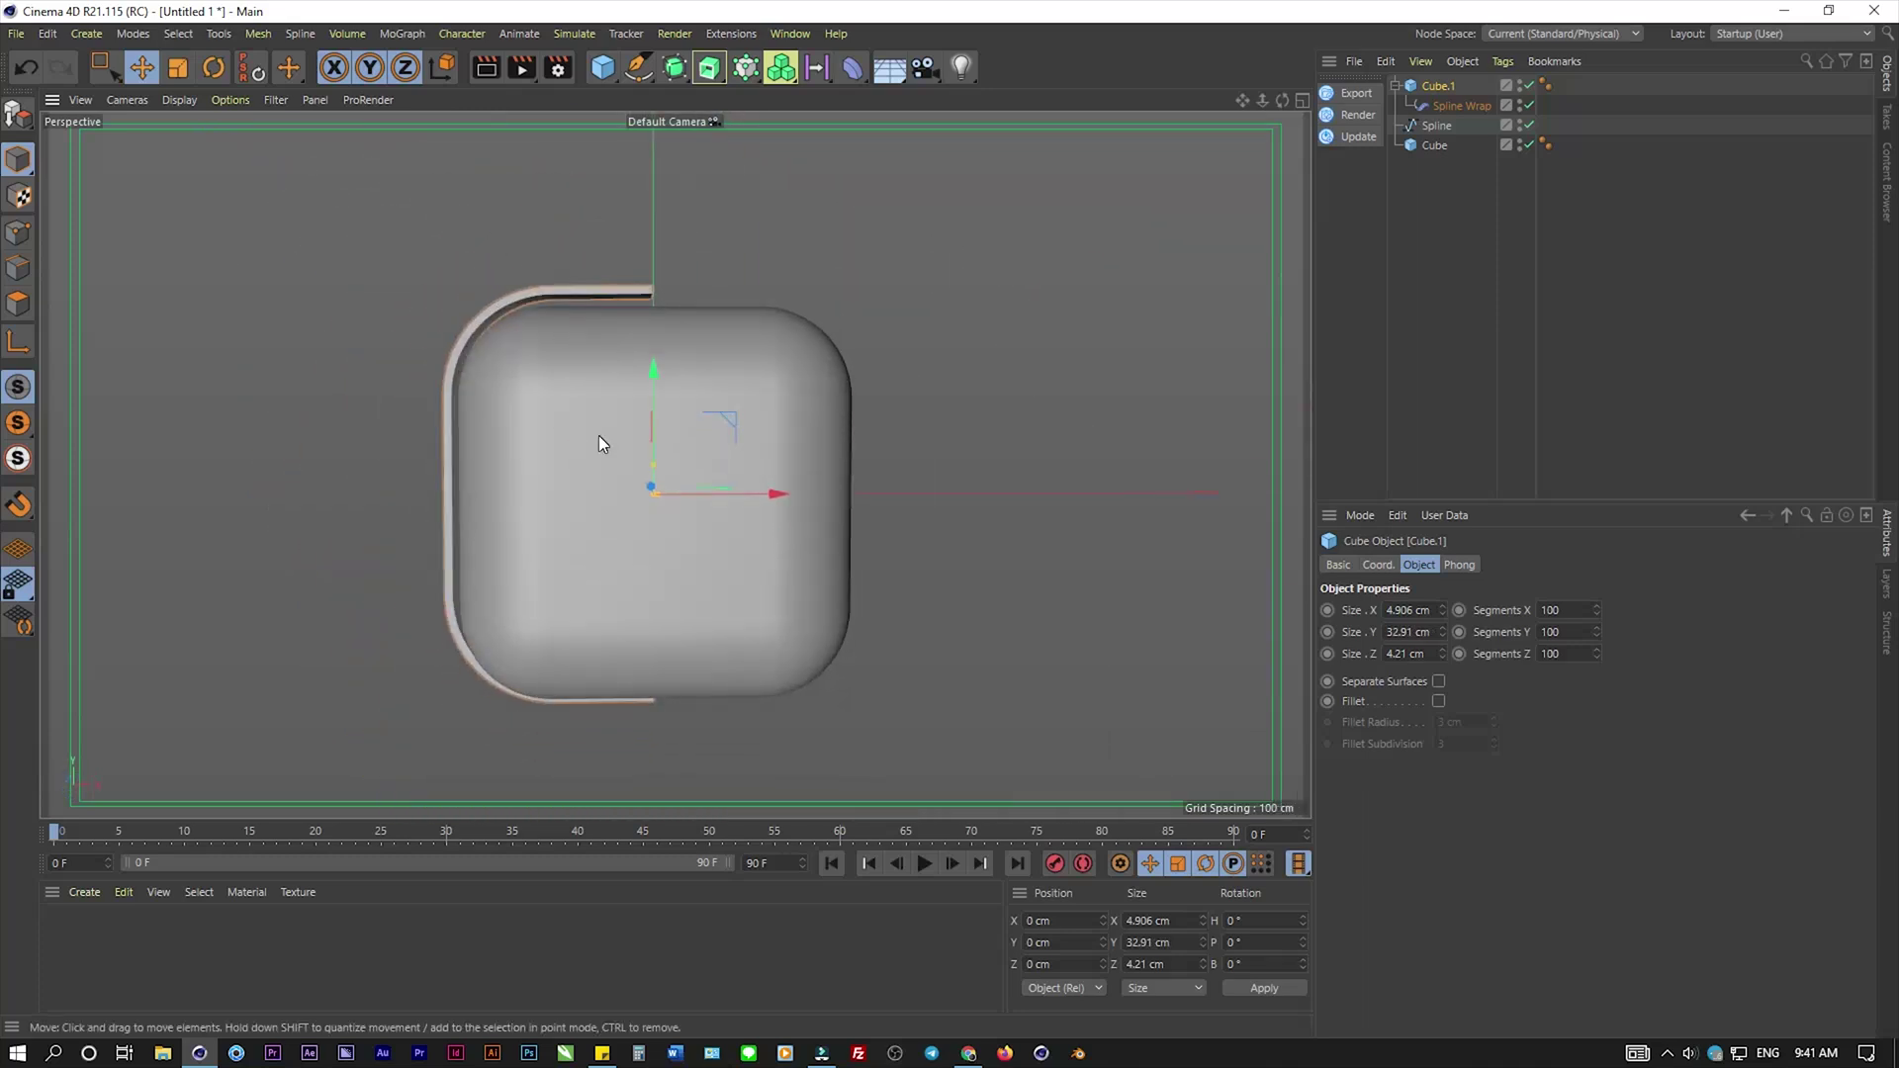
pyautogui.click(1439, 701)
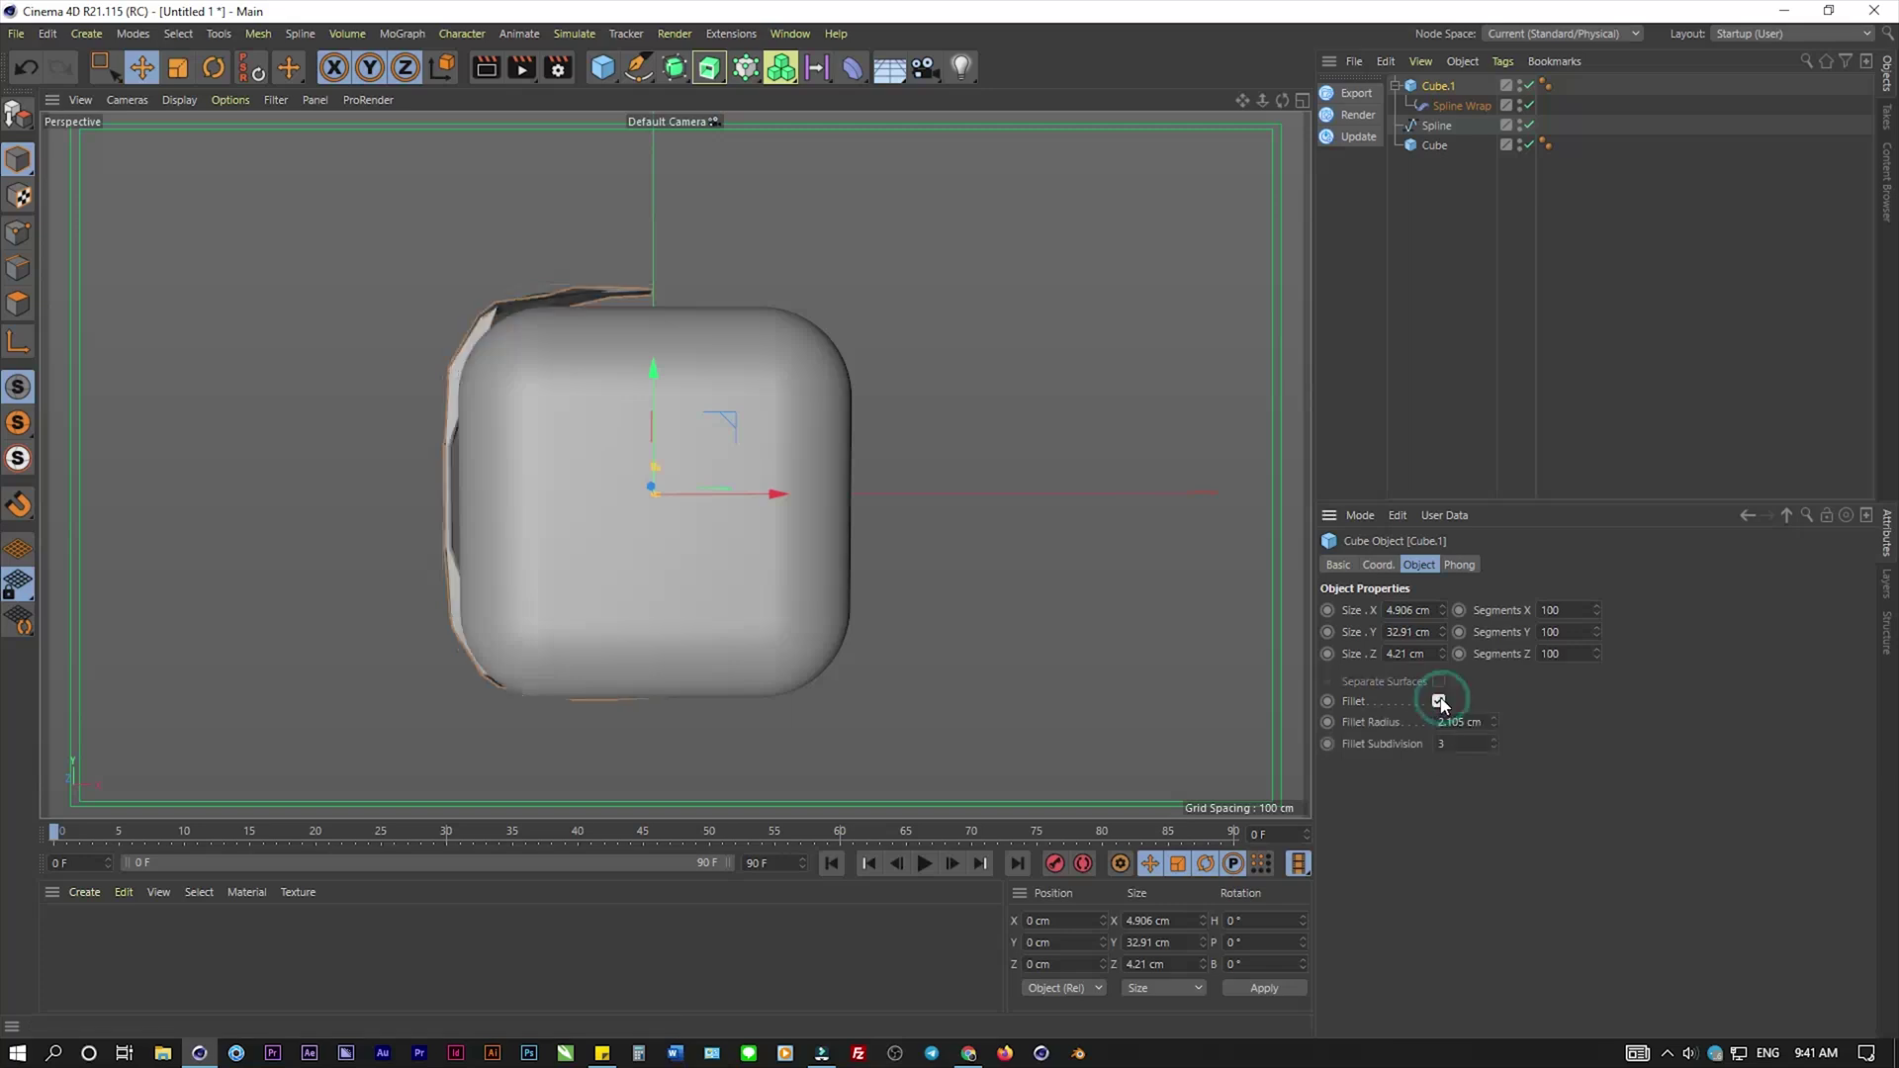
pyautogui.click(1439, 701)
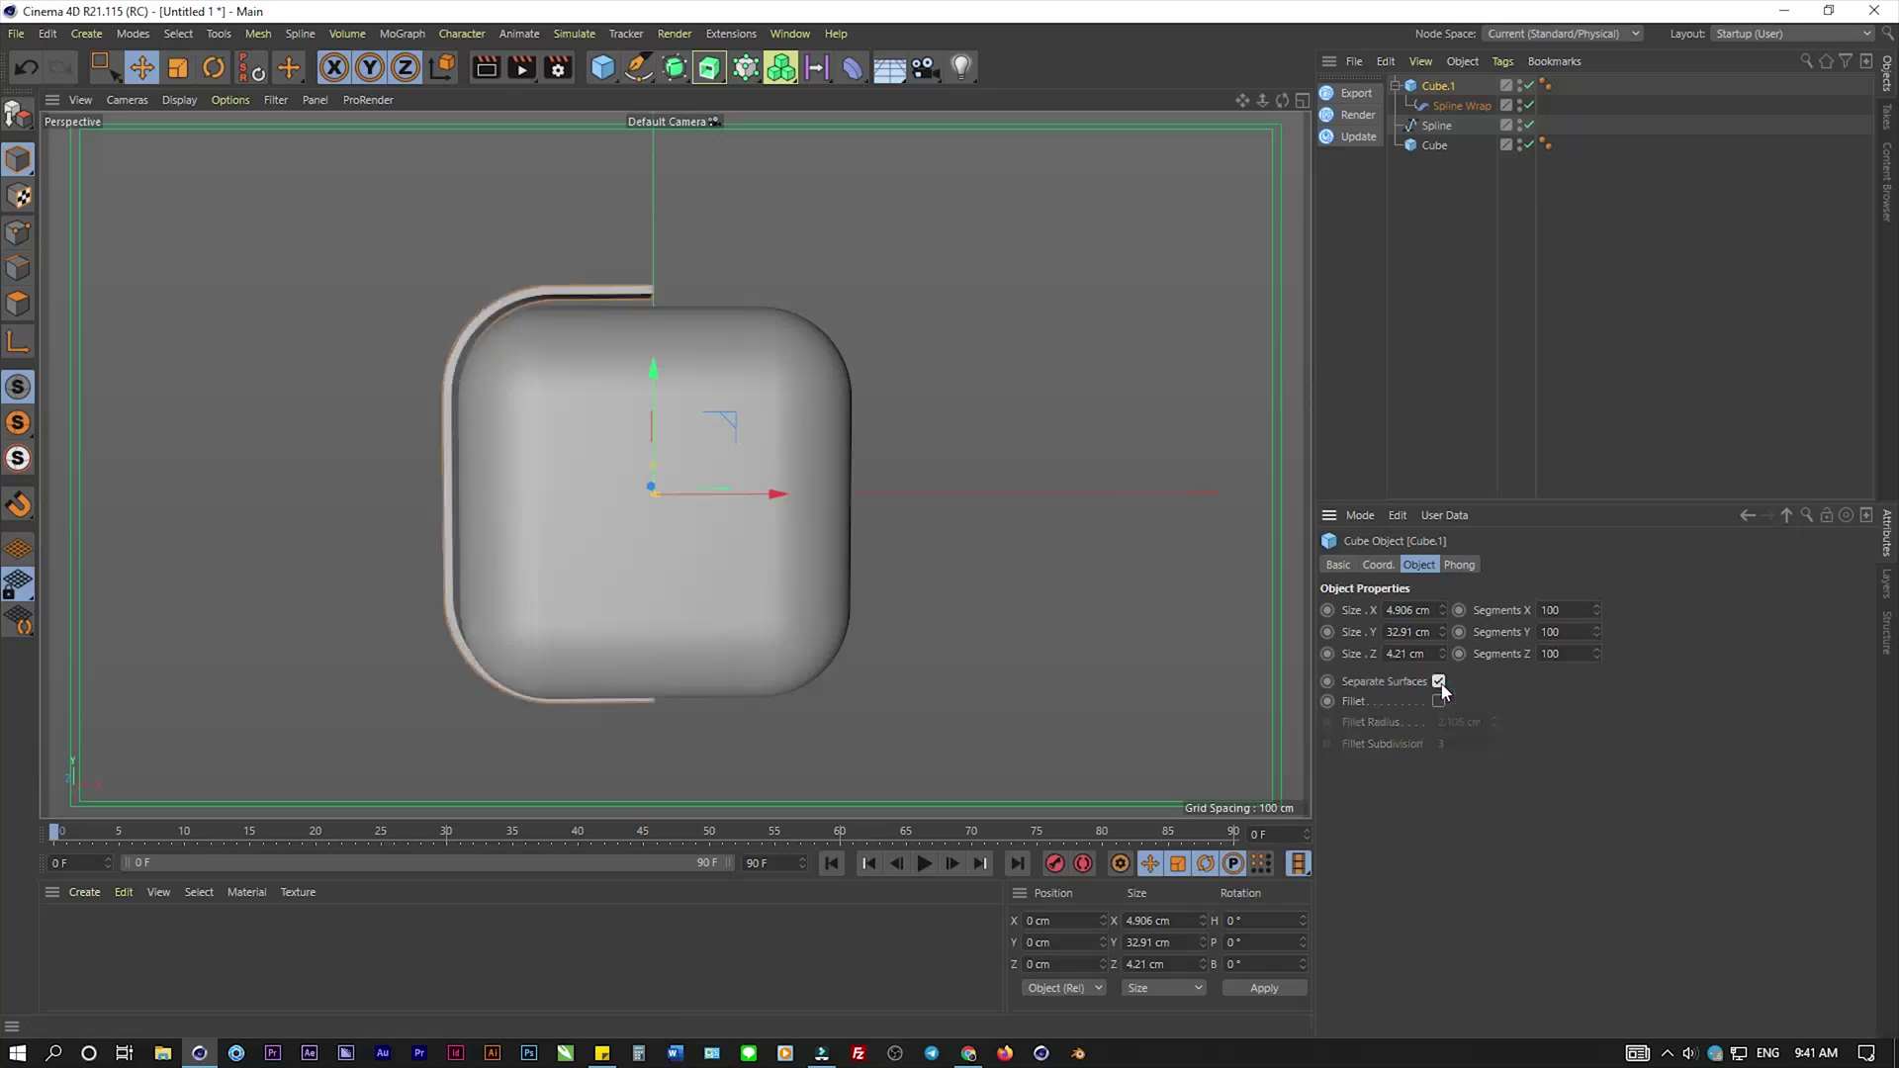
pyautogui.click(1439, 701)
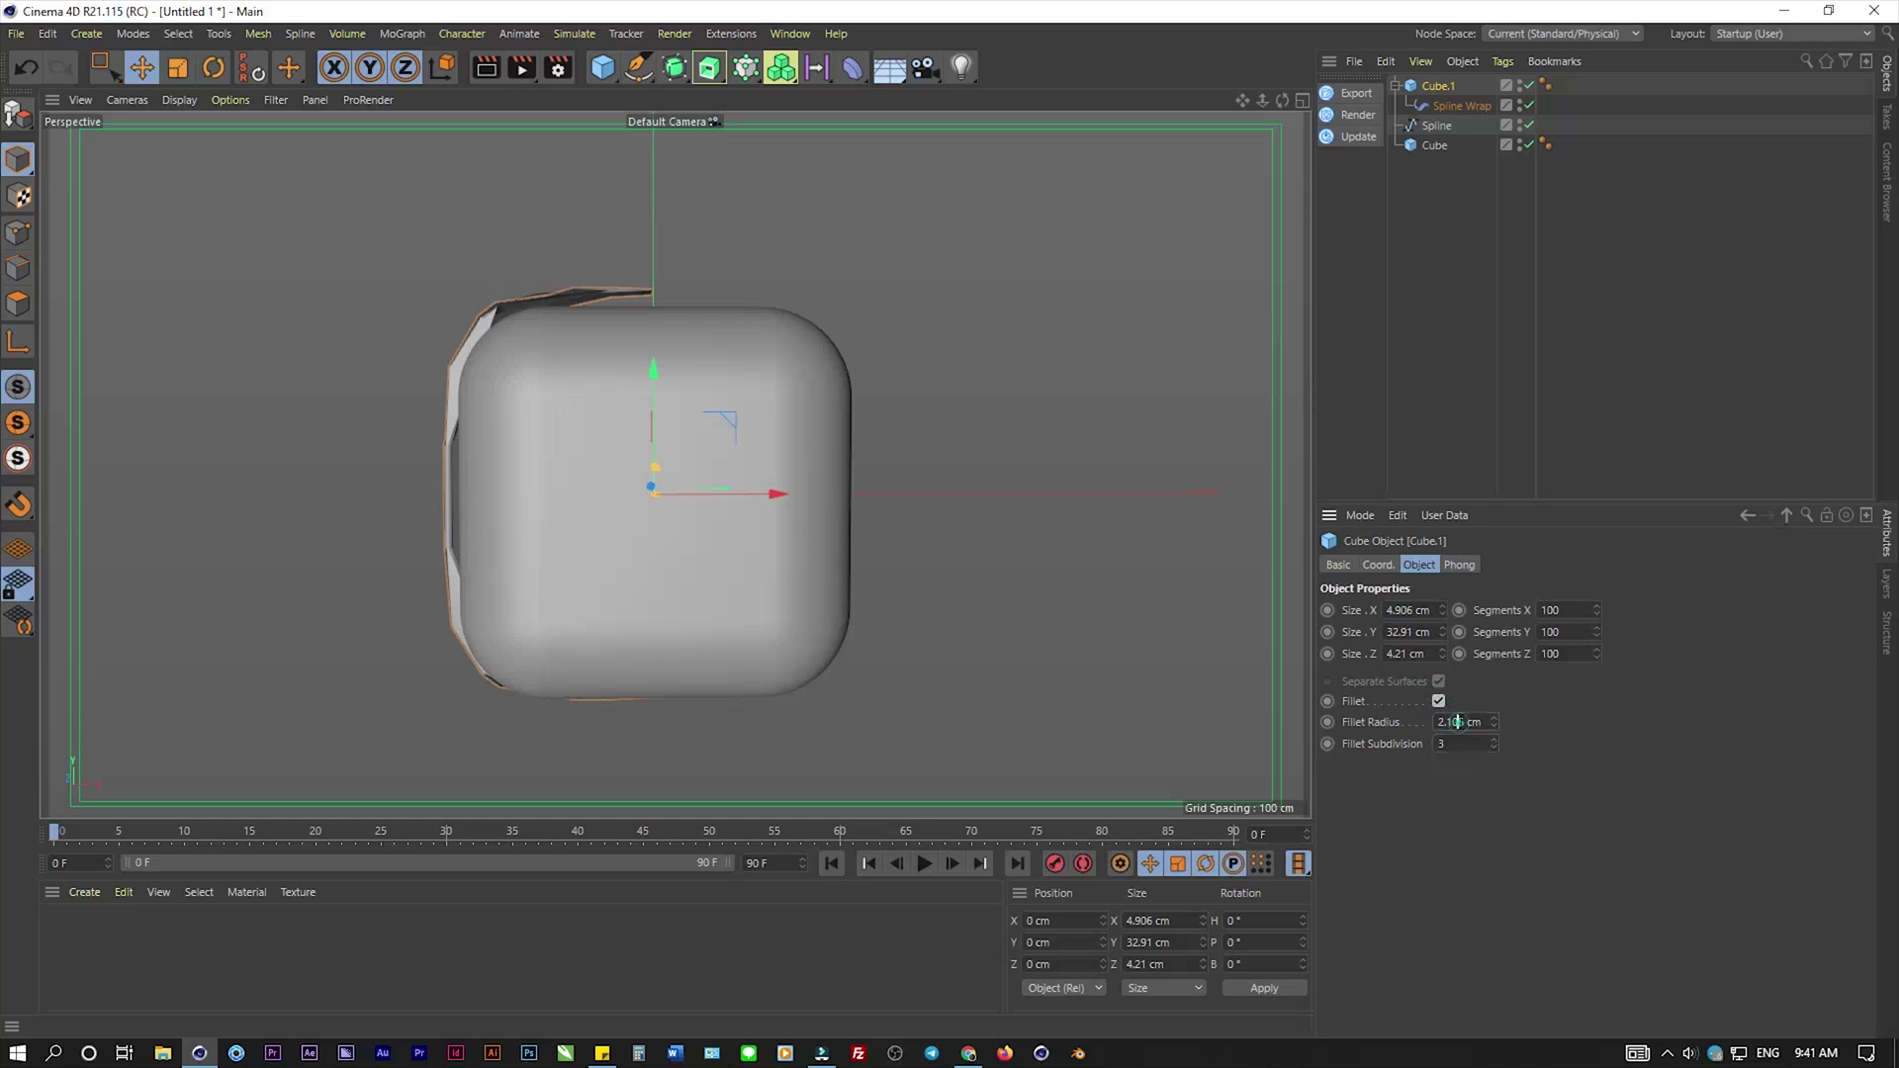
pyautogui.doubleClick(1460, 722)
pyautogui.write('0')
pyautogui.press('Return')
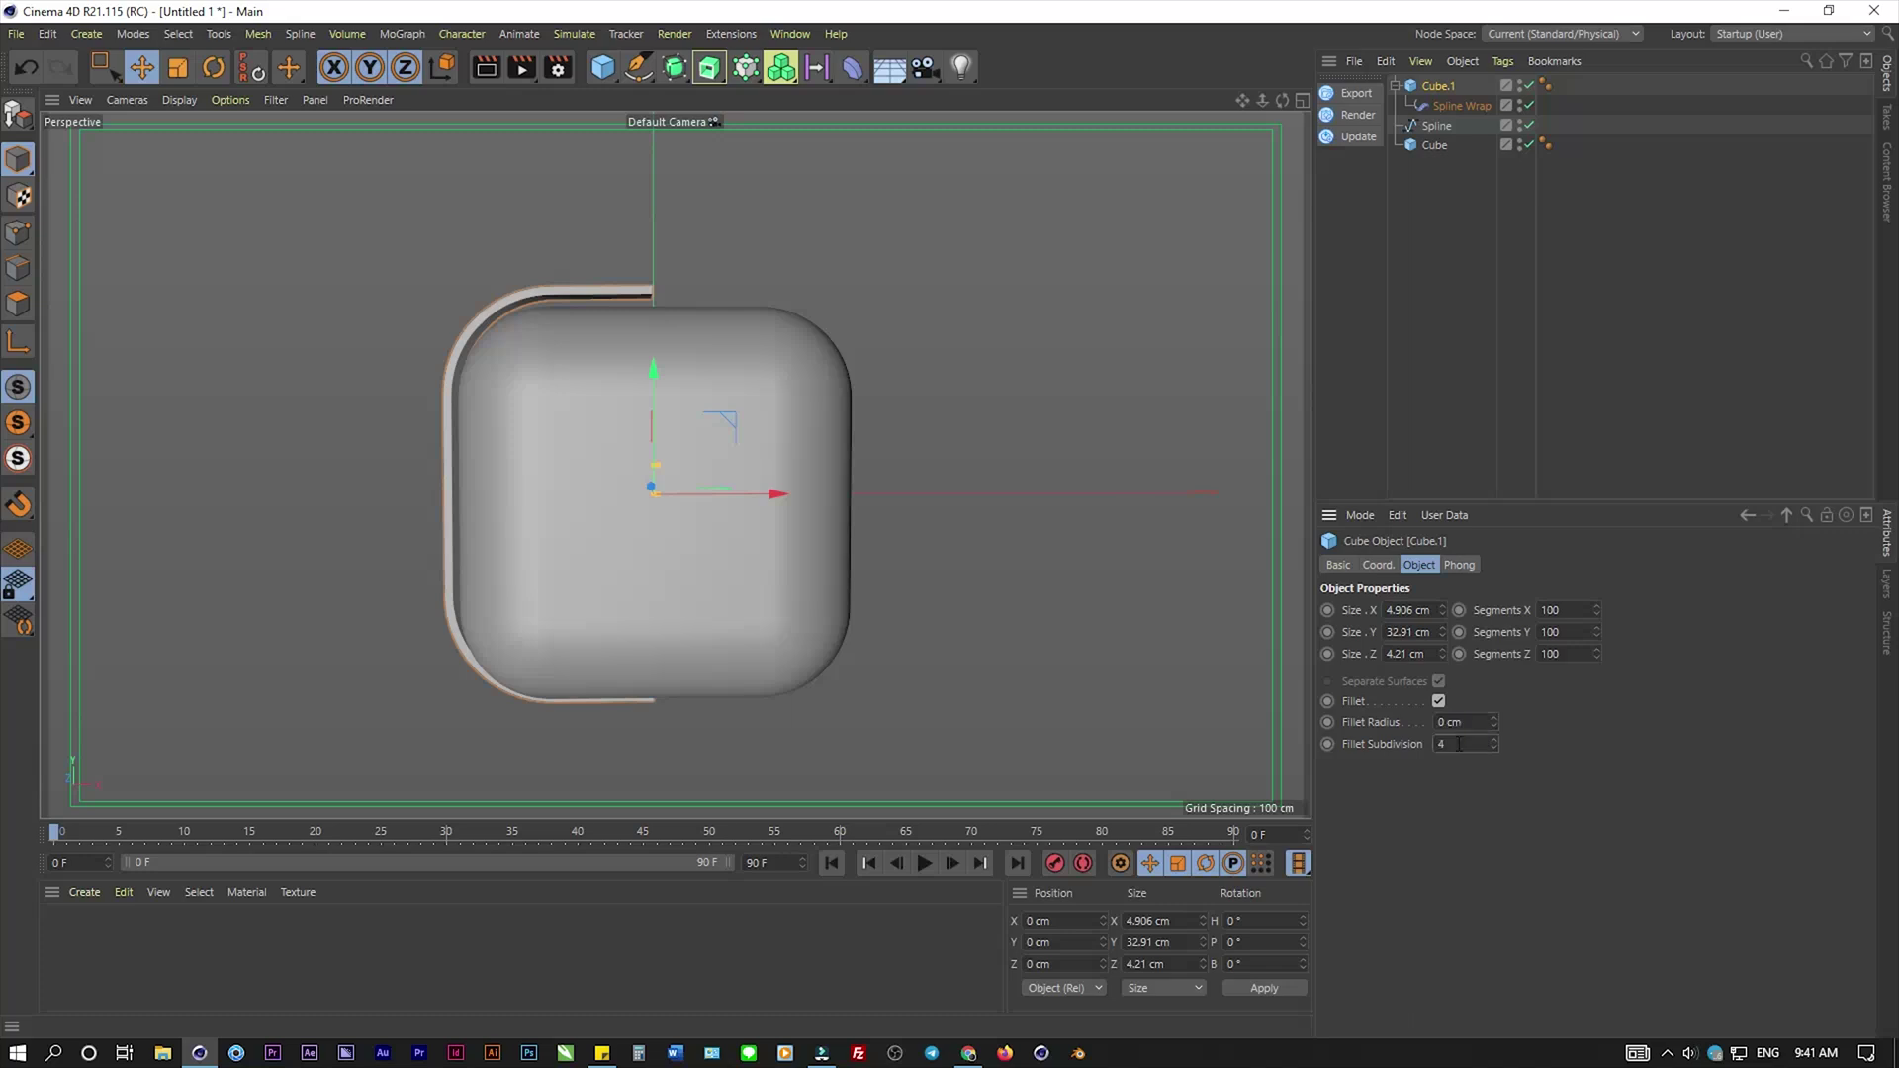
# - Deselect all and orbit to check the band wrapping around the box
pyautogui.click(964, 565)
pyautogui.keyDown('alt'); pyautogui.moveTo(697, 496); pyautogui.dragTo(673, 395); pyautogui.keyUp('alt')
pyautogui.scroll(3, 675, 396)
pyautogui.moveTo(623, 296)
pyautogui.keyDown('alt'); pyautogui.mouseDown()
pyautogui.moveTo(412, 323)
pyautogui.moveTo(690, 285)
pyautogui.moveTo(564, 326)
pyautogui.moveTo(781, 225)
pyautogui.mouseUp(); pyautogui.keyUp('alt')
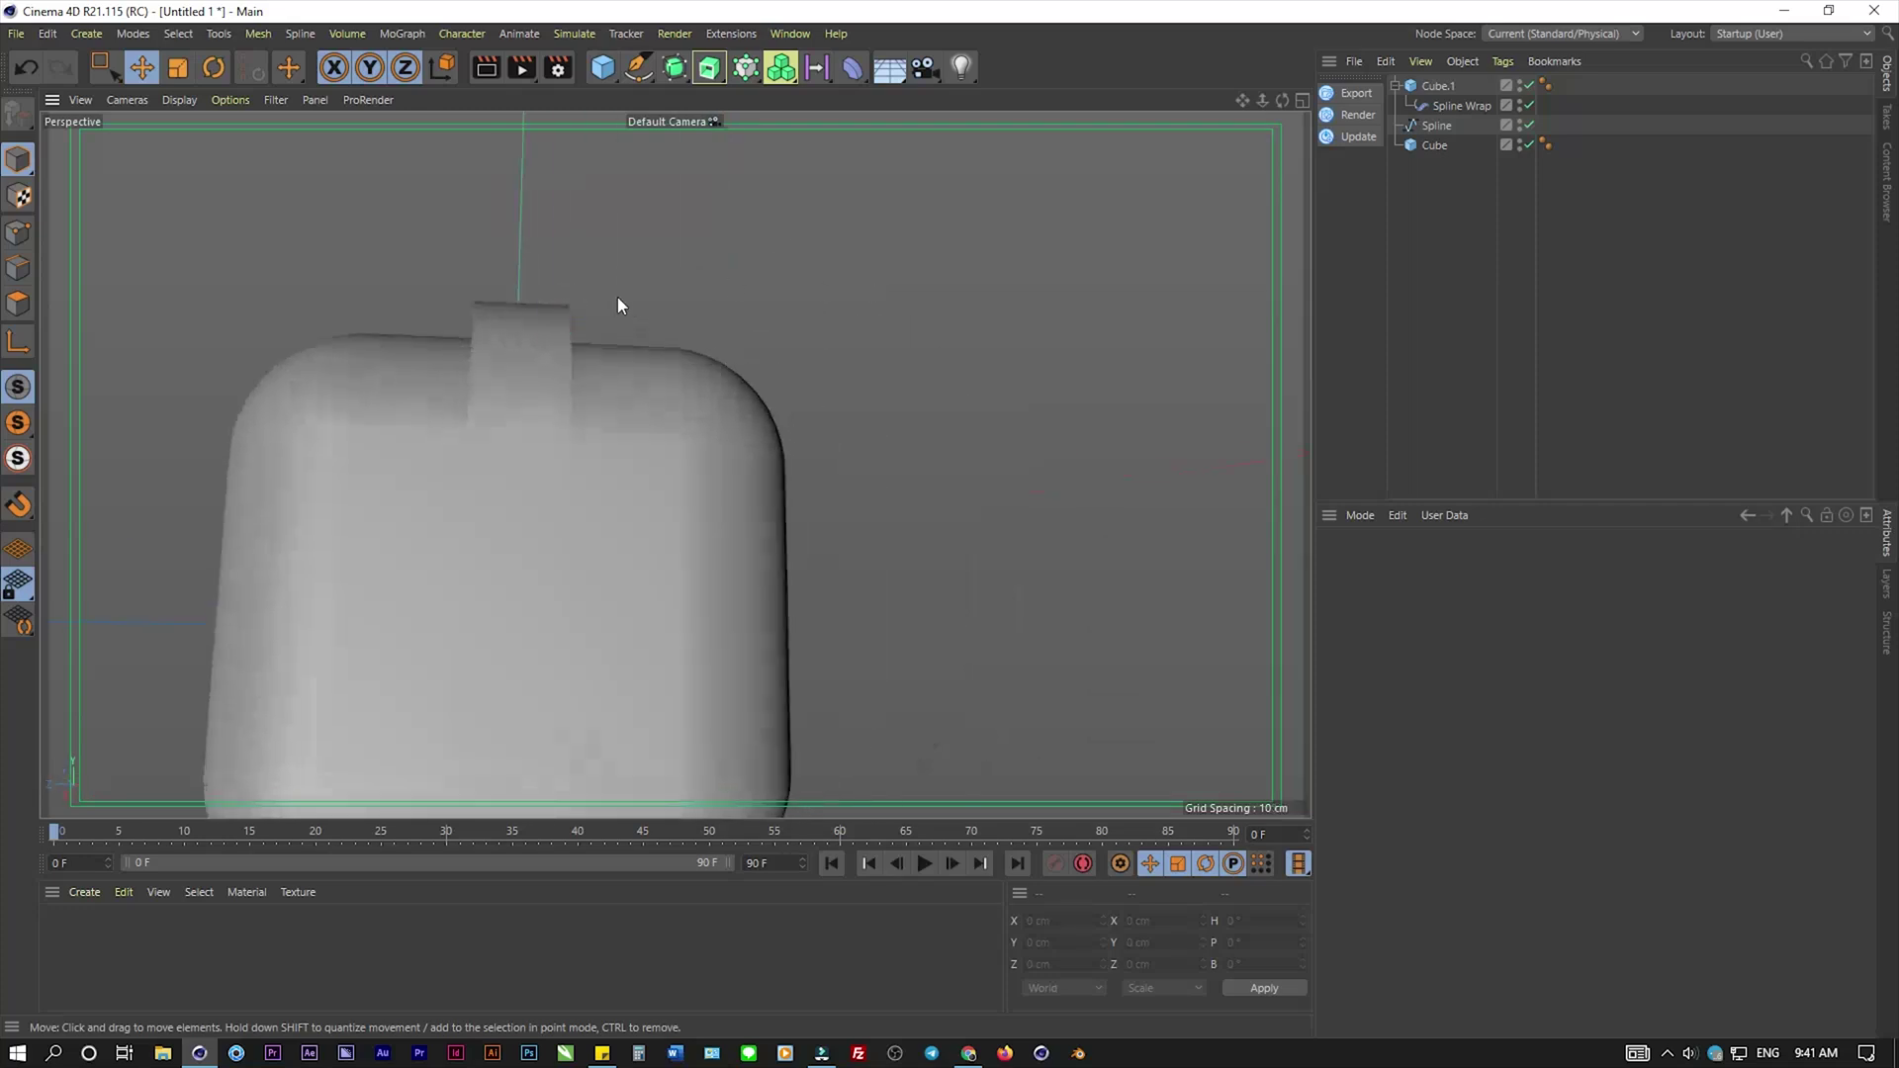
pyautogui.moveTo(619, 301)
pyautogui.keyDown('alt'); pyautogui.mouseDown()
pyautogui.moveTo(660, 387)
pyautogui.moveTo(775, 339)
pyautogui.moveTo(721, 287)
pyautogui.moveTo(580, 310)
pyautogui.moveTo(1009, 183)
pyautogui.mouseUp(); pyautogui.keyUp('alt')
# - Scale Cube.1, Spline Wrap and Spline down to about 93%
pyautogui.click(1436, 125)
pyautogui.keyDown('shift'); pyautogui.click(1439, 86); pyautogui.keyUp('shift')
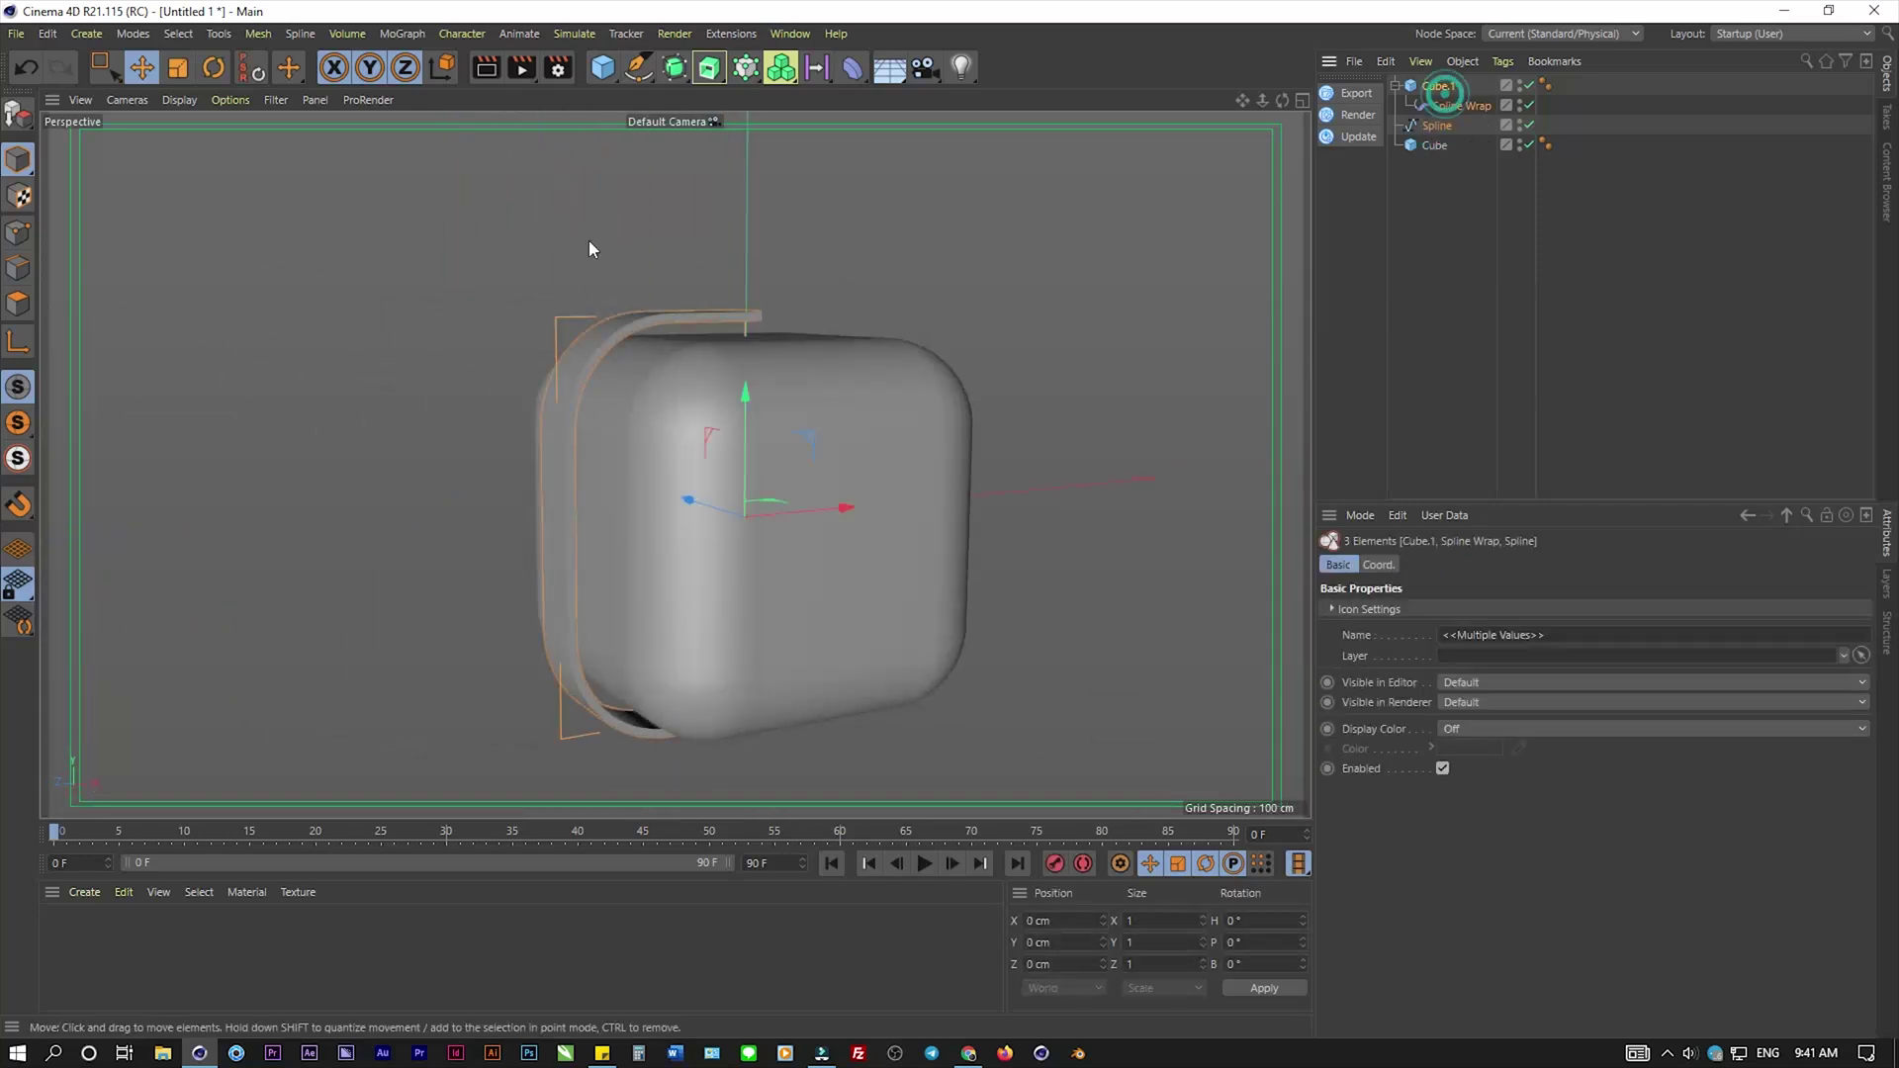
pyautogui.click(179, 67)
pyautogui.moveTo(988, 230)
pyautogui.mouseDown()
pyautogui.moveTo(961, 278)
pyautogui.moveTo(856, 254)
pyautogui.moveTo(834, 310)
pyautogui.moveTo(868, 271)
pyautogui.moveTo(813, 211)
pyautogui.moveTo(915, 323)
pyautogui.mouseUp()
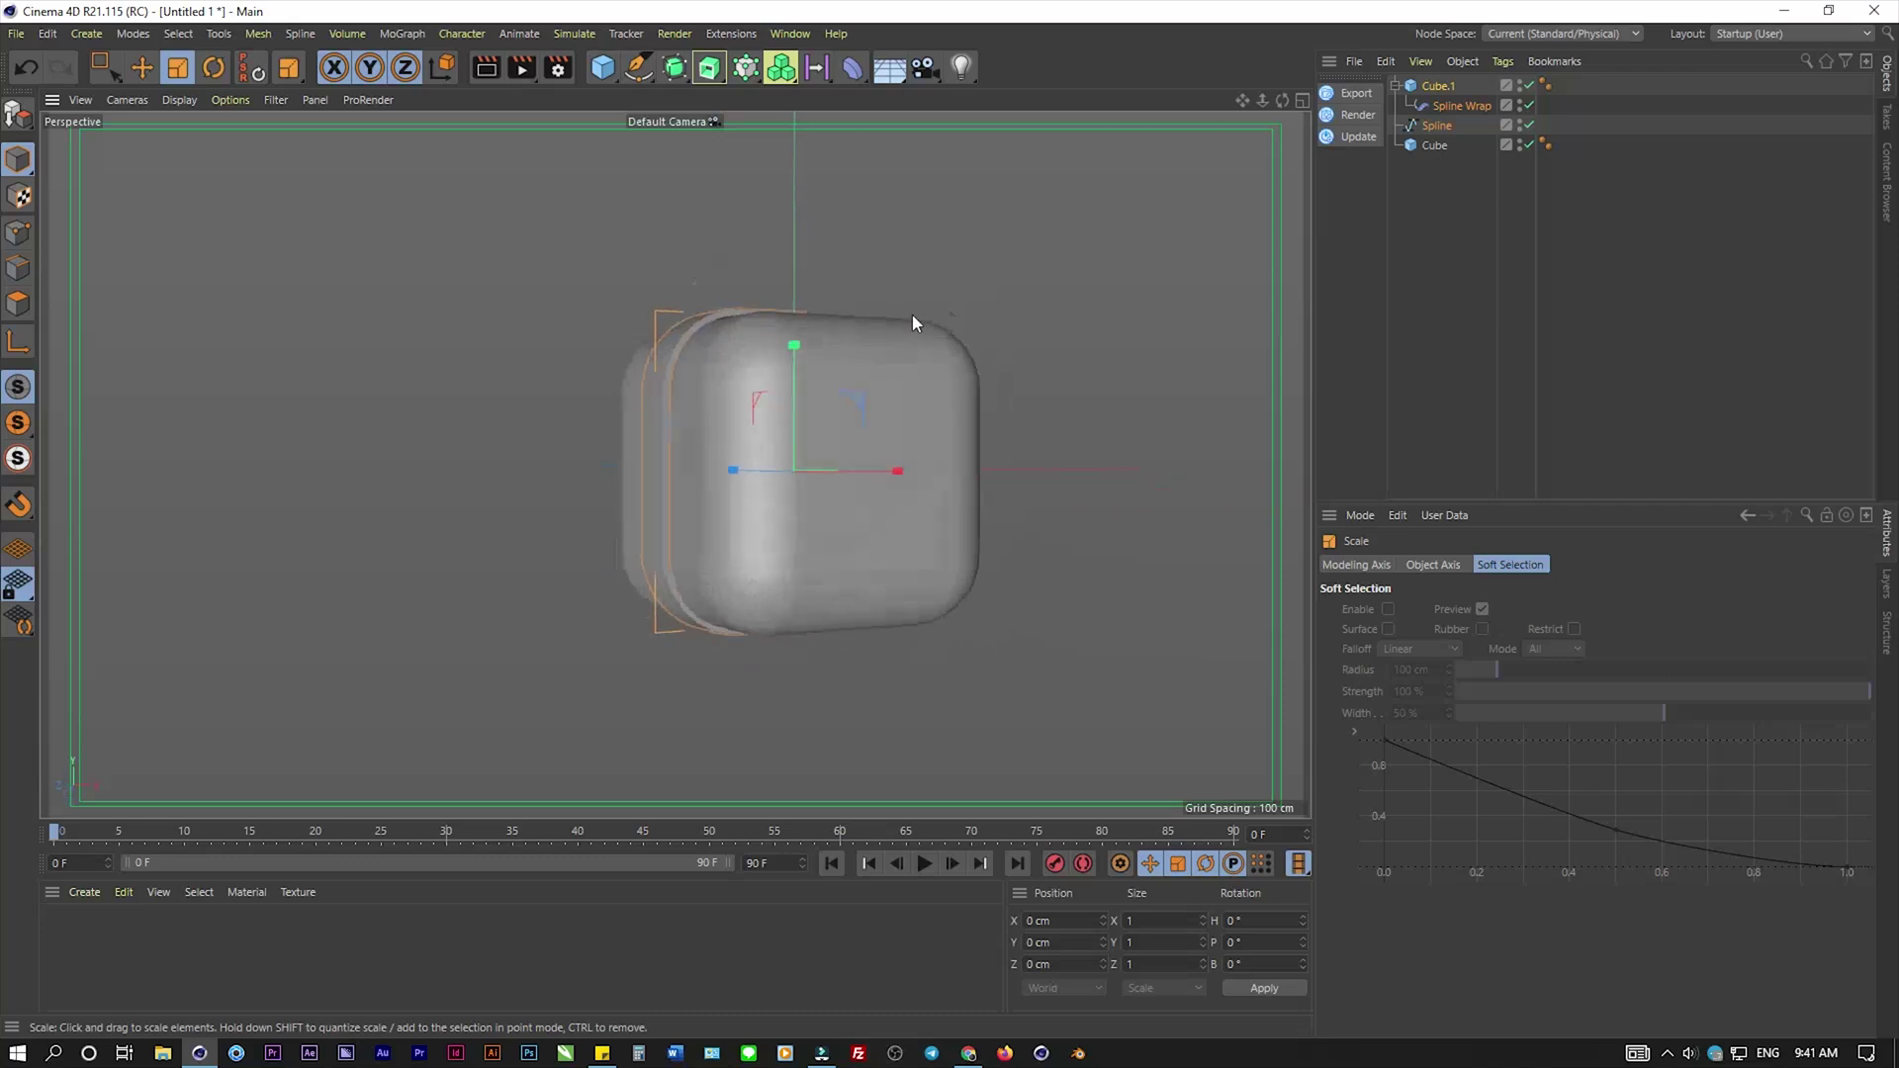
# - Set Cube.1's fillet radius to 1 cm
pyautogui.click(1434, 86)
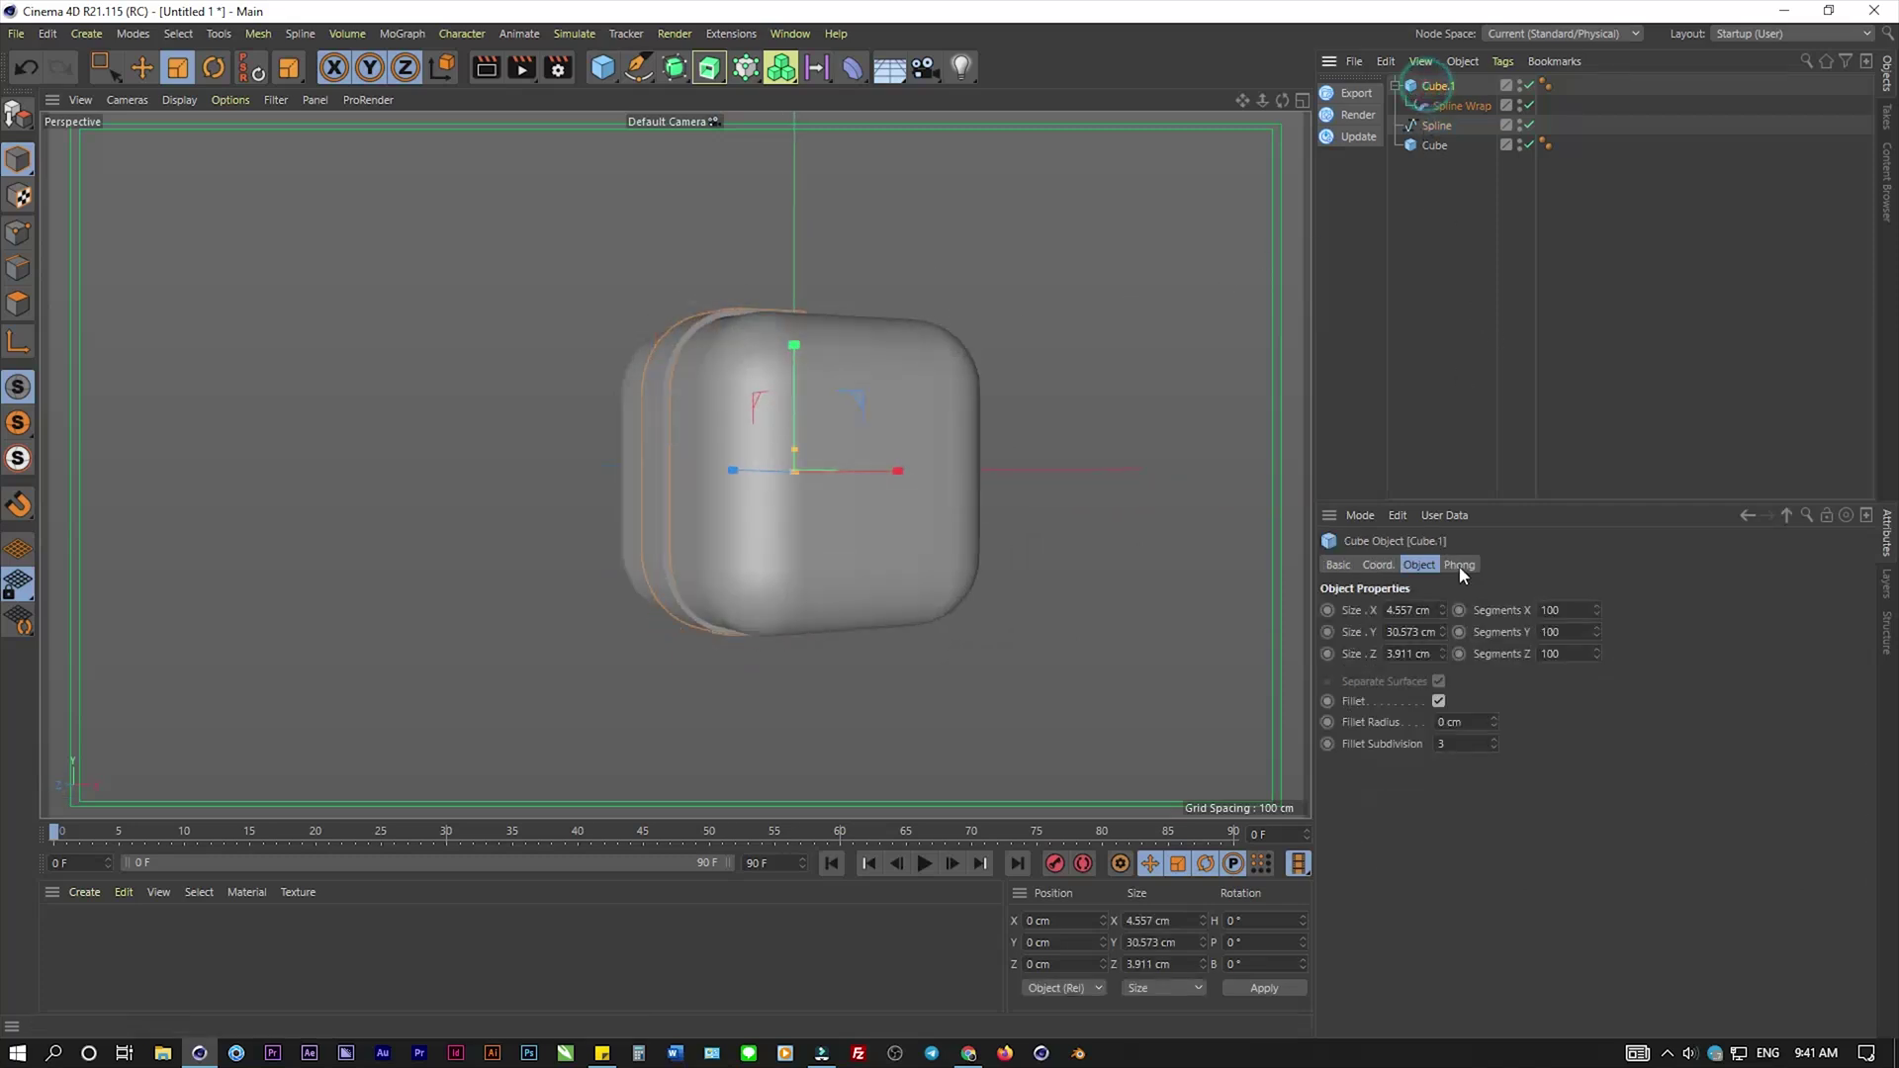
pyautogui.doubleClick(1454, 722)
pyautogui.write('1')
pyautogui.press('Return')
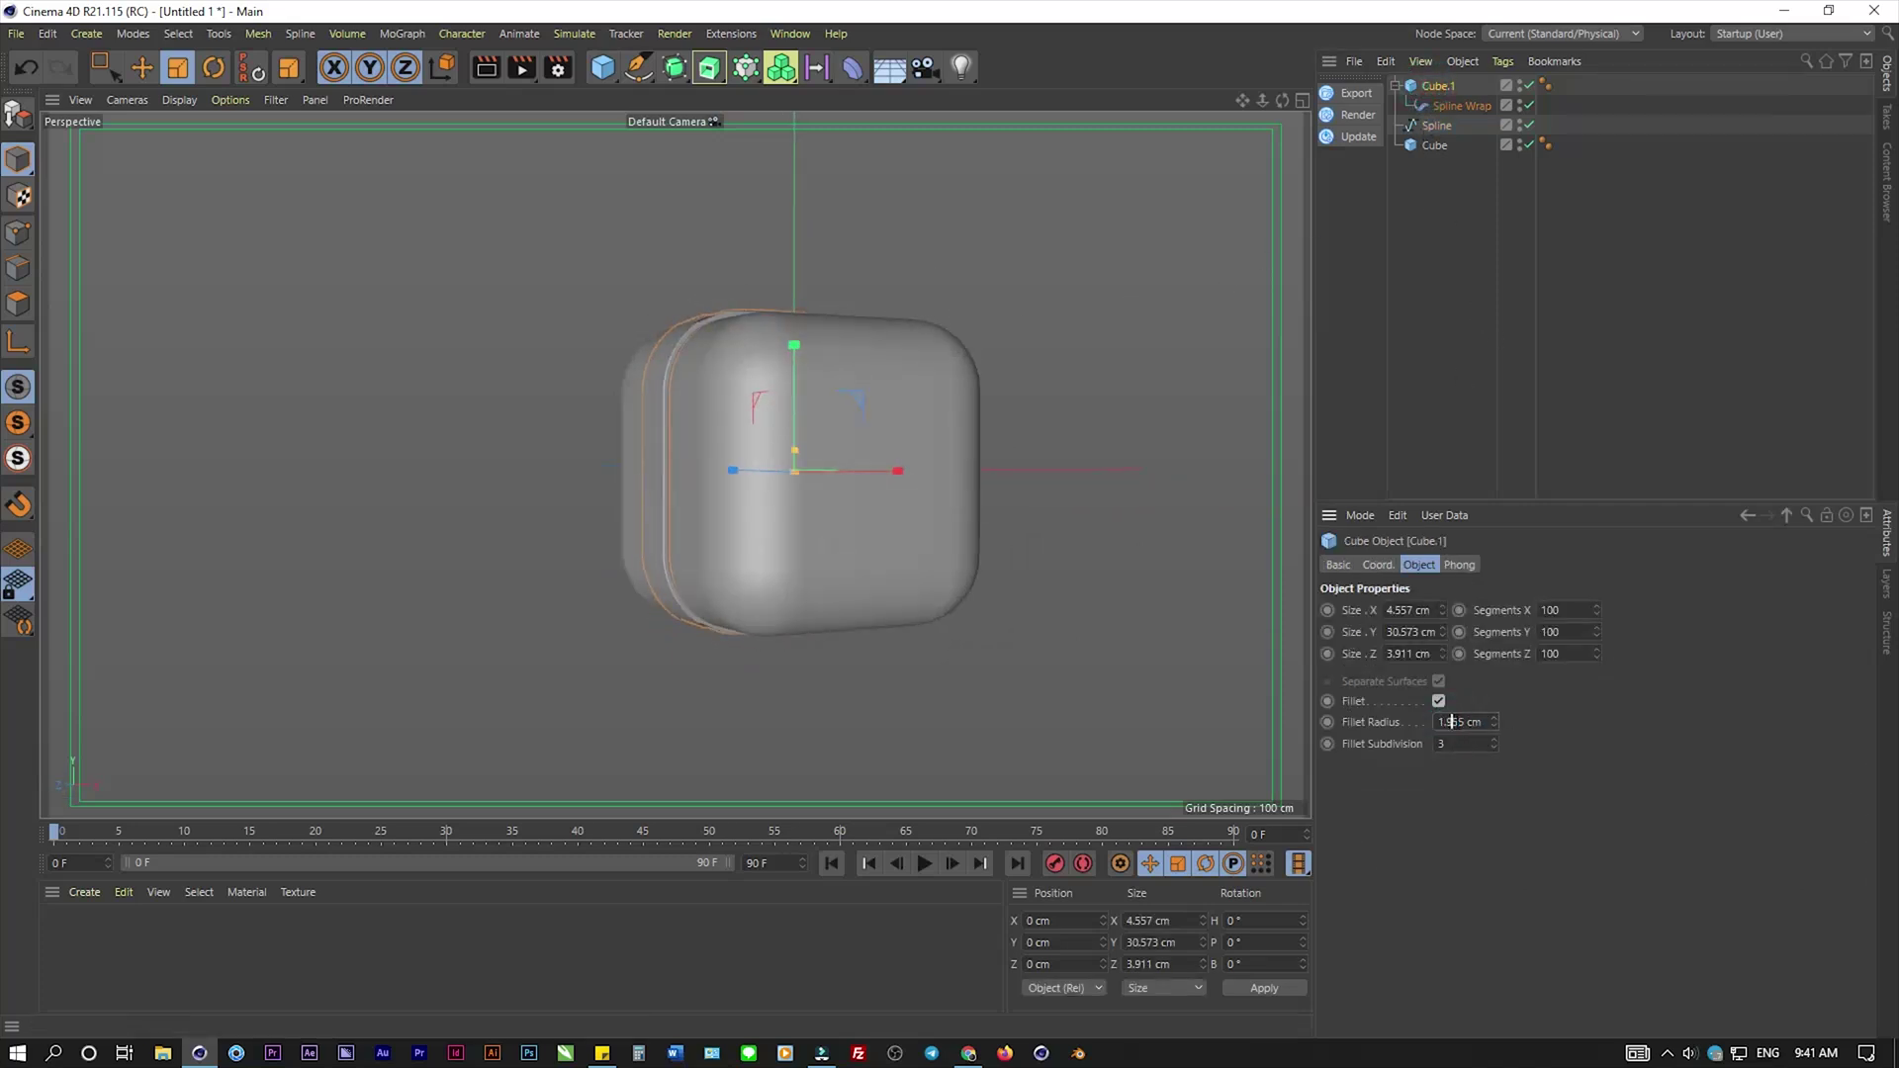
pyautogui.press('Return')
pyautogui.press('Return')
# - Delete the Spline Wrap and group Cube.1 and Spline into a Null with Alt+G
pyautogui.moveTo(530, 426)
pyautogui.keyDown('alt'); pyautogui.mouseDown()
pyautogui.moveTo(627, 382)
pyautogui.moveTo(620, 458)
pyautogui.moveTo(745, 412)
pyautogui.moveTo(744, 308)
pyautogui.moveTo(797, 406)
pyautogui.moveTo(854, 380)
pyautogui.moveTo(840, 376)
pyautogui.mouseUp(); pyautogui.keyUp('alt')
pyautogui.click(1454, 105)
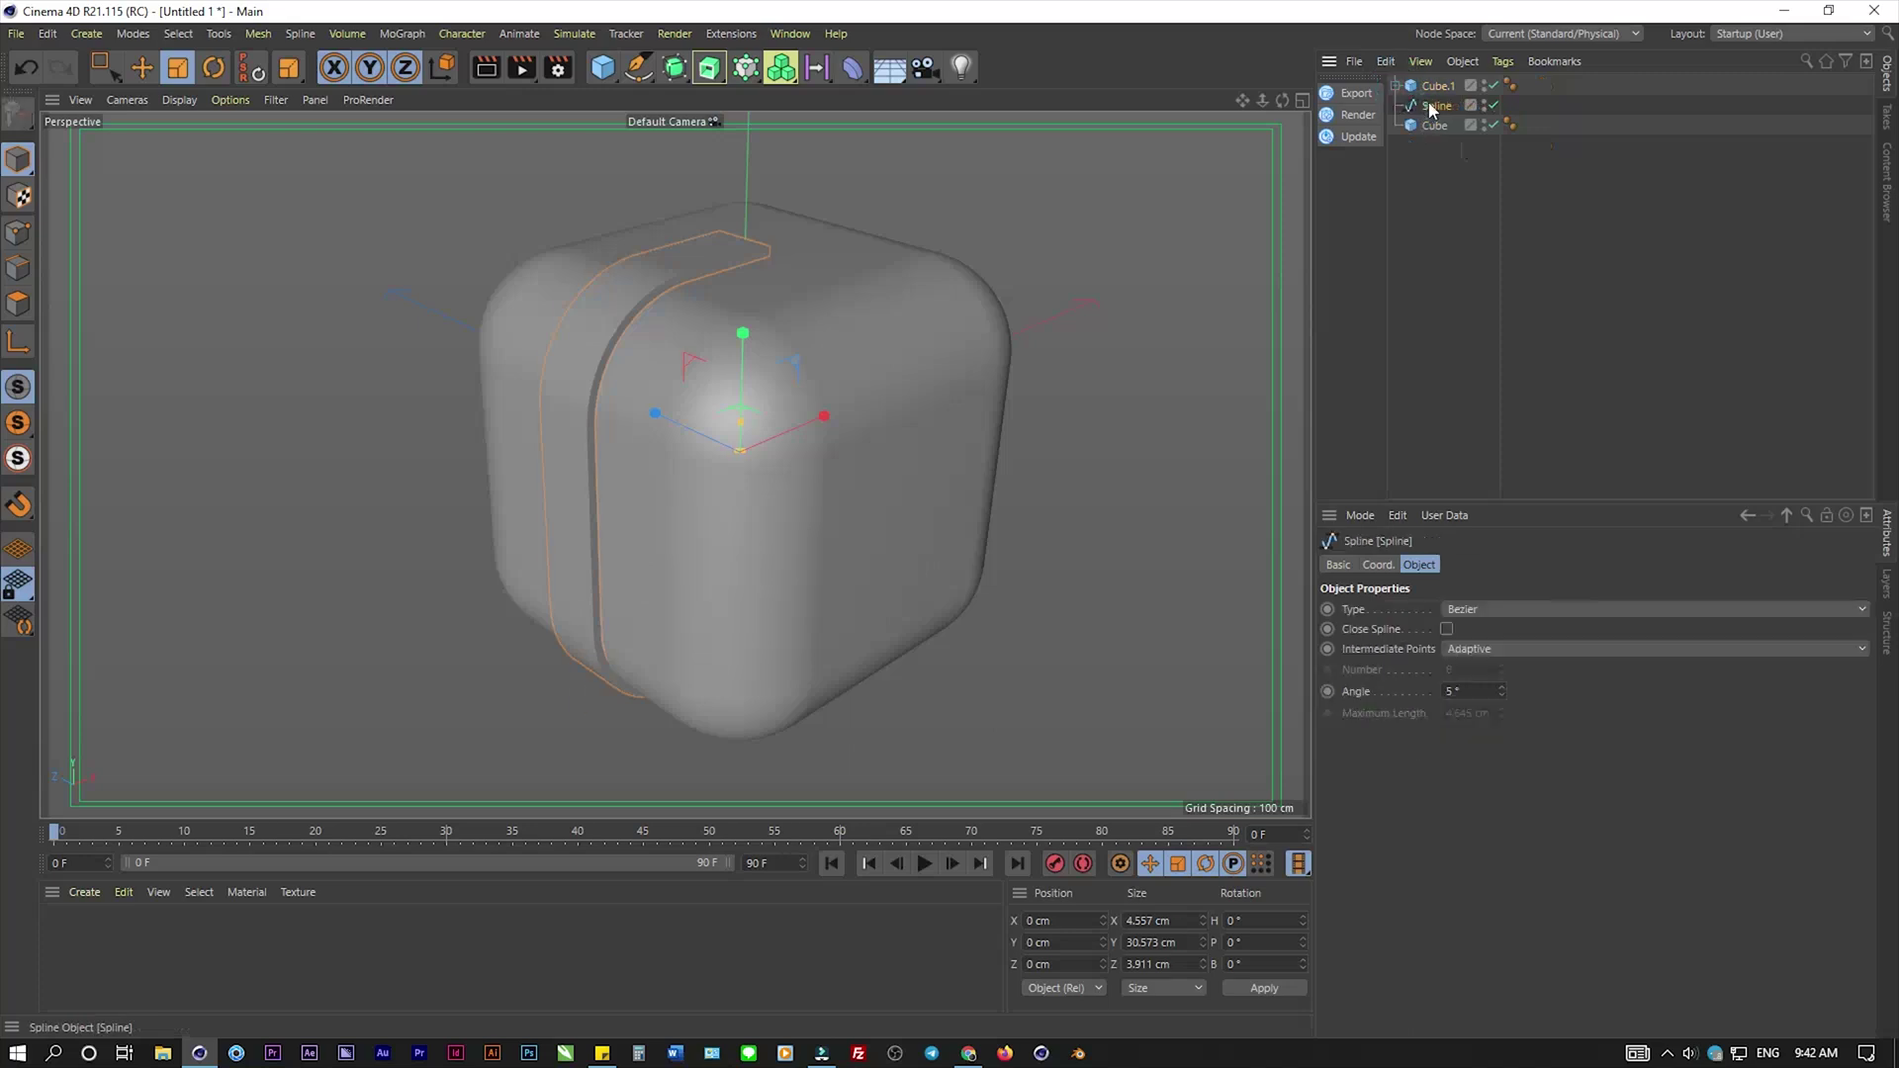
pyautogui.press('Delete')
pyautogui.hotkey('alt', 'g')
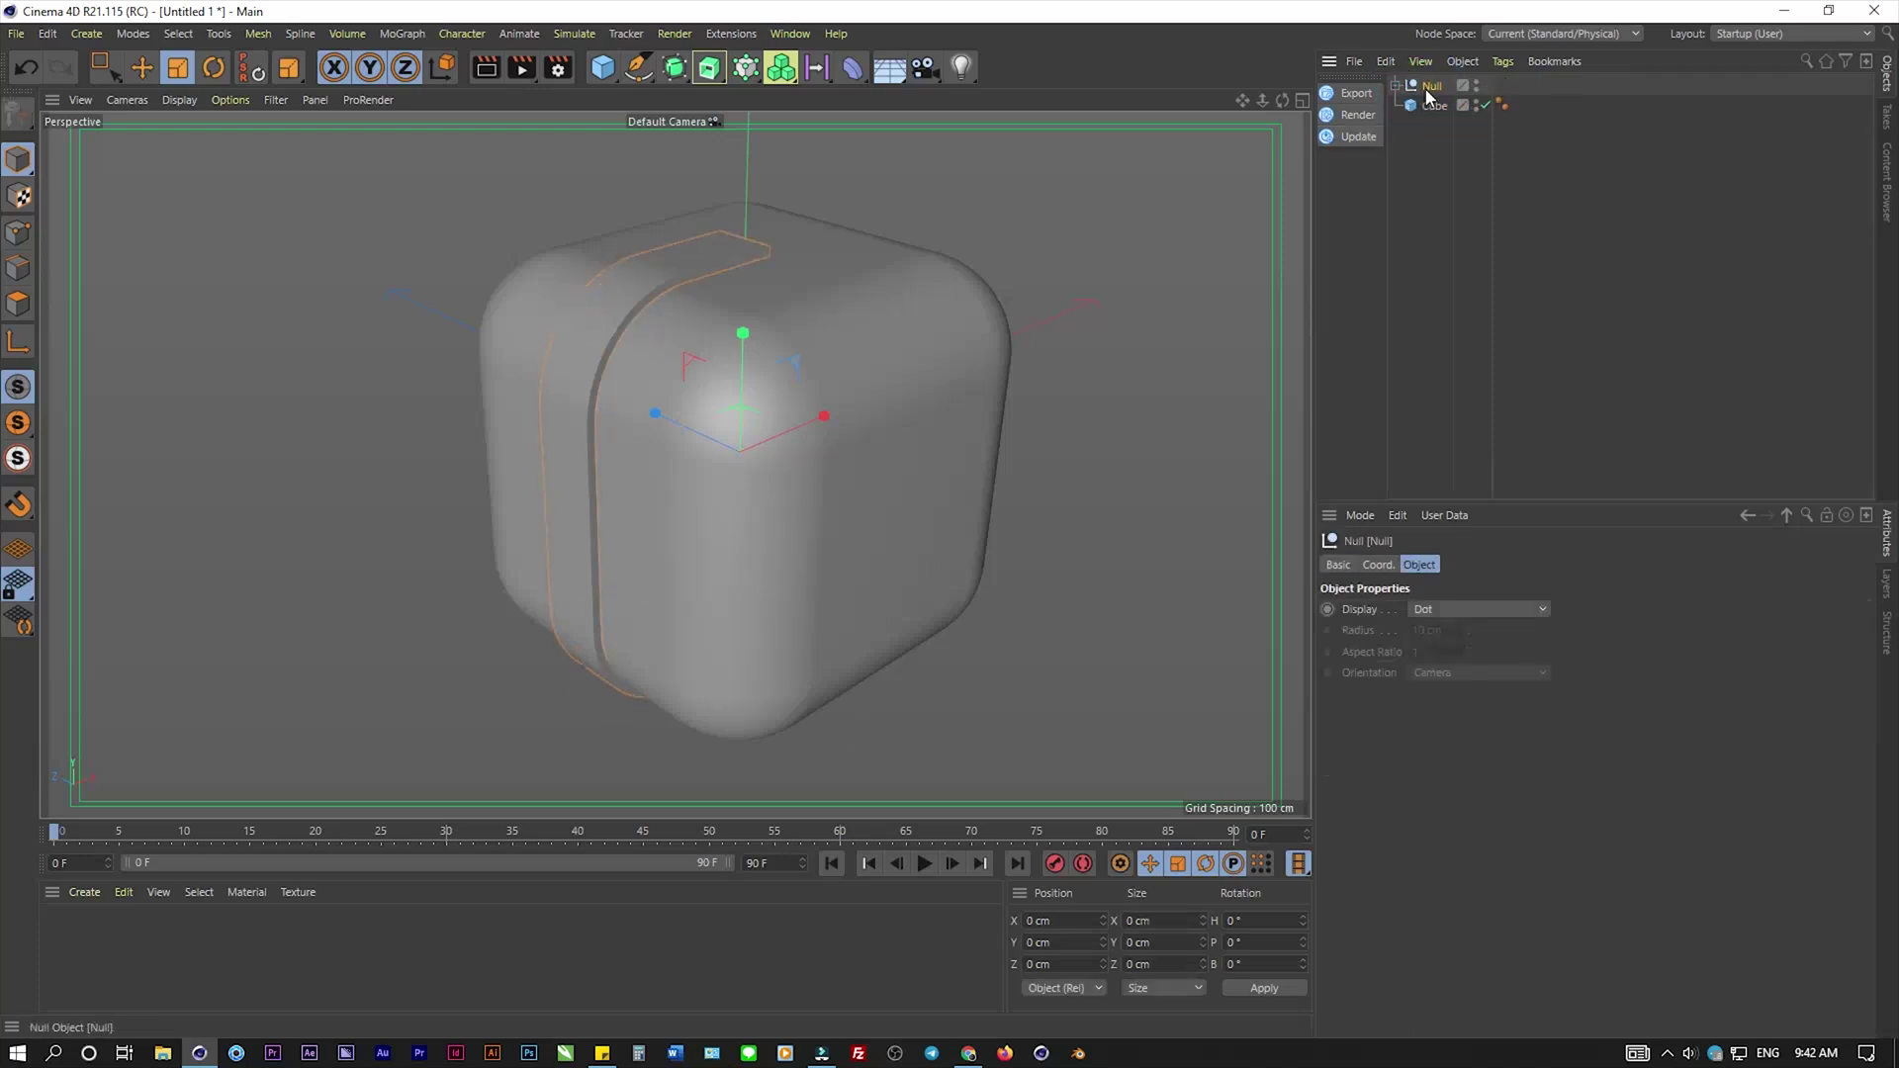
# - Add a Symmetry object and nest the Null inside it to mirror the ribbon
pyautogui.click(1427, 92)
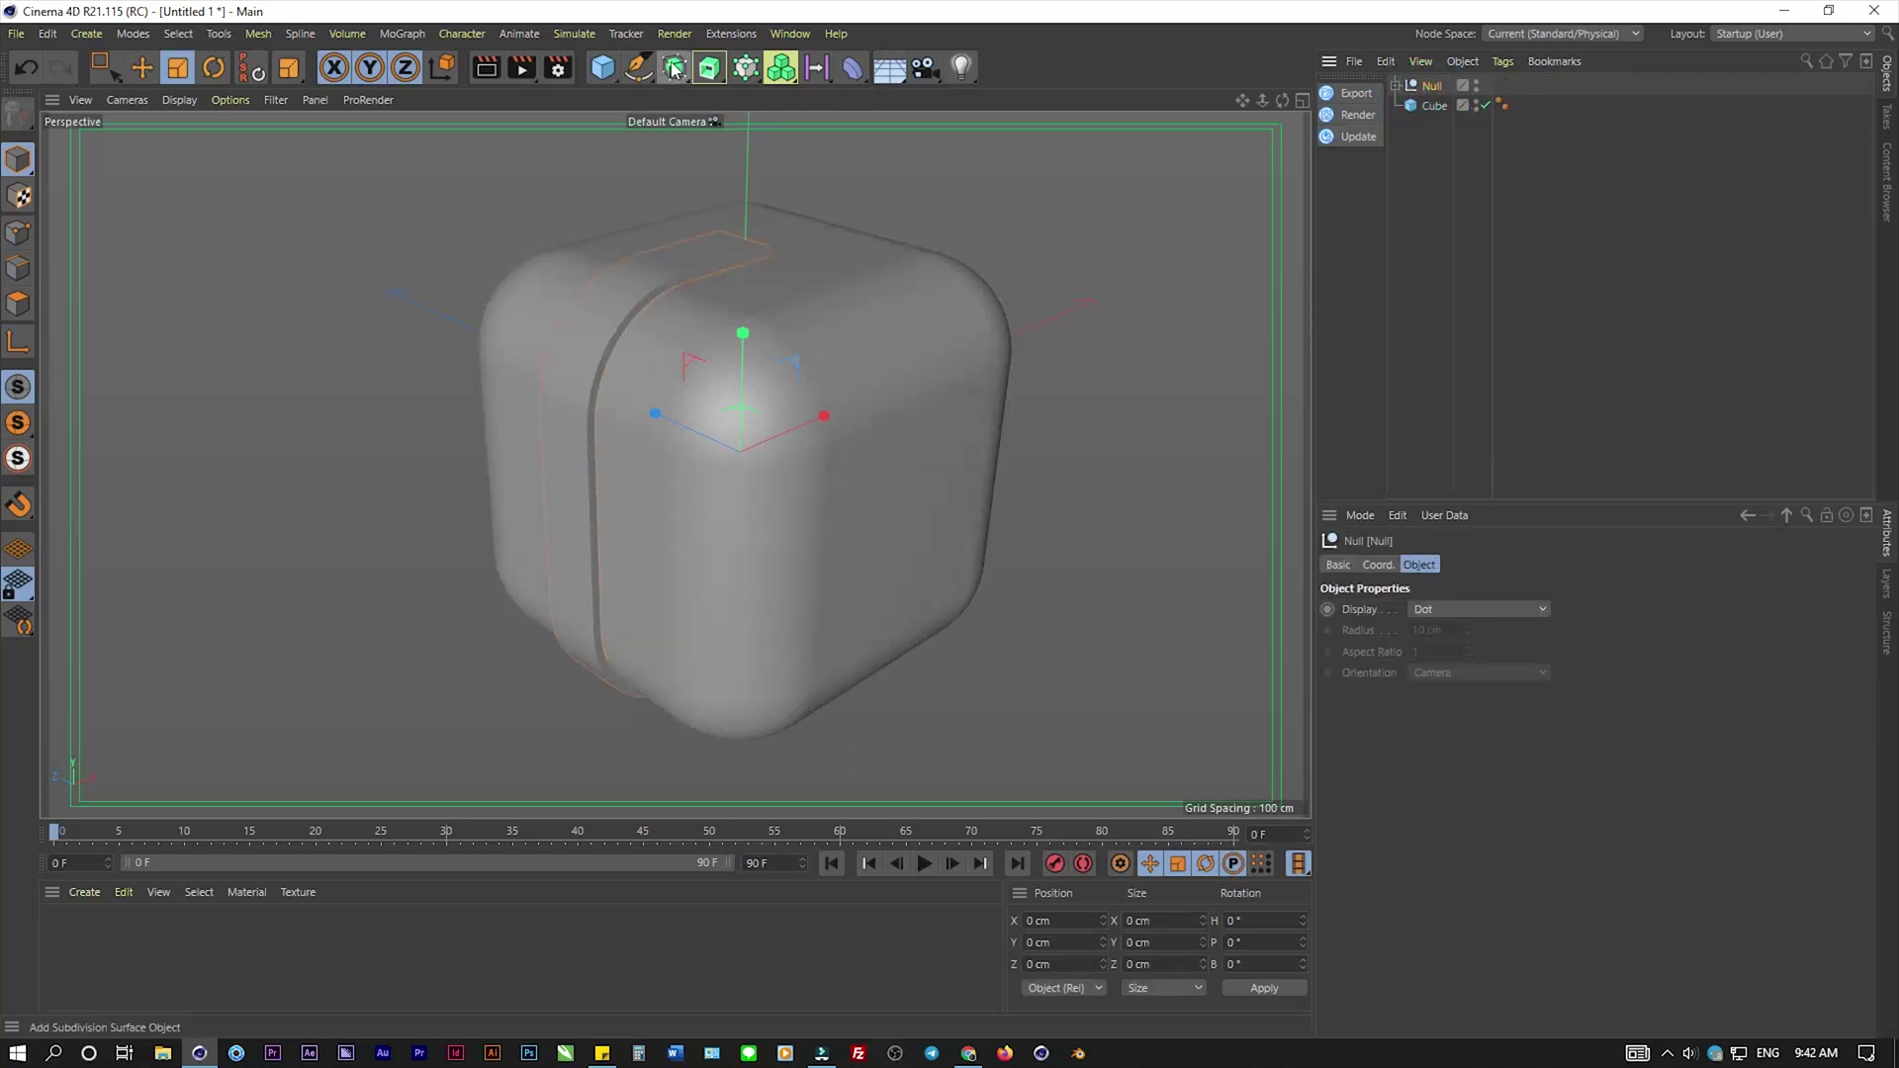
pyautogui.moveTo(673, 67); pyautogui.dragTo(915, 164)
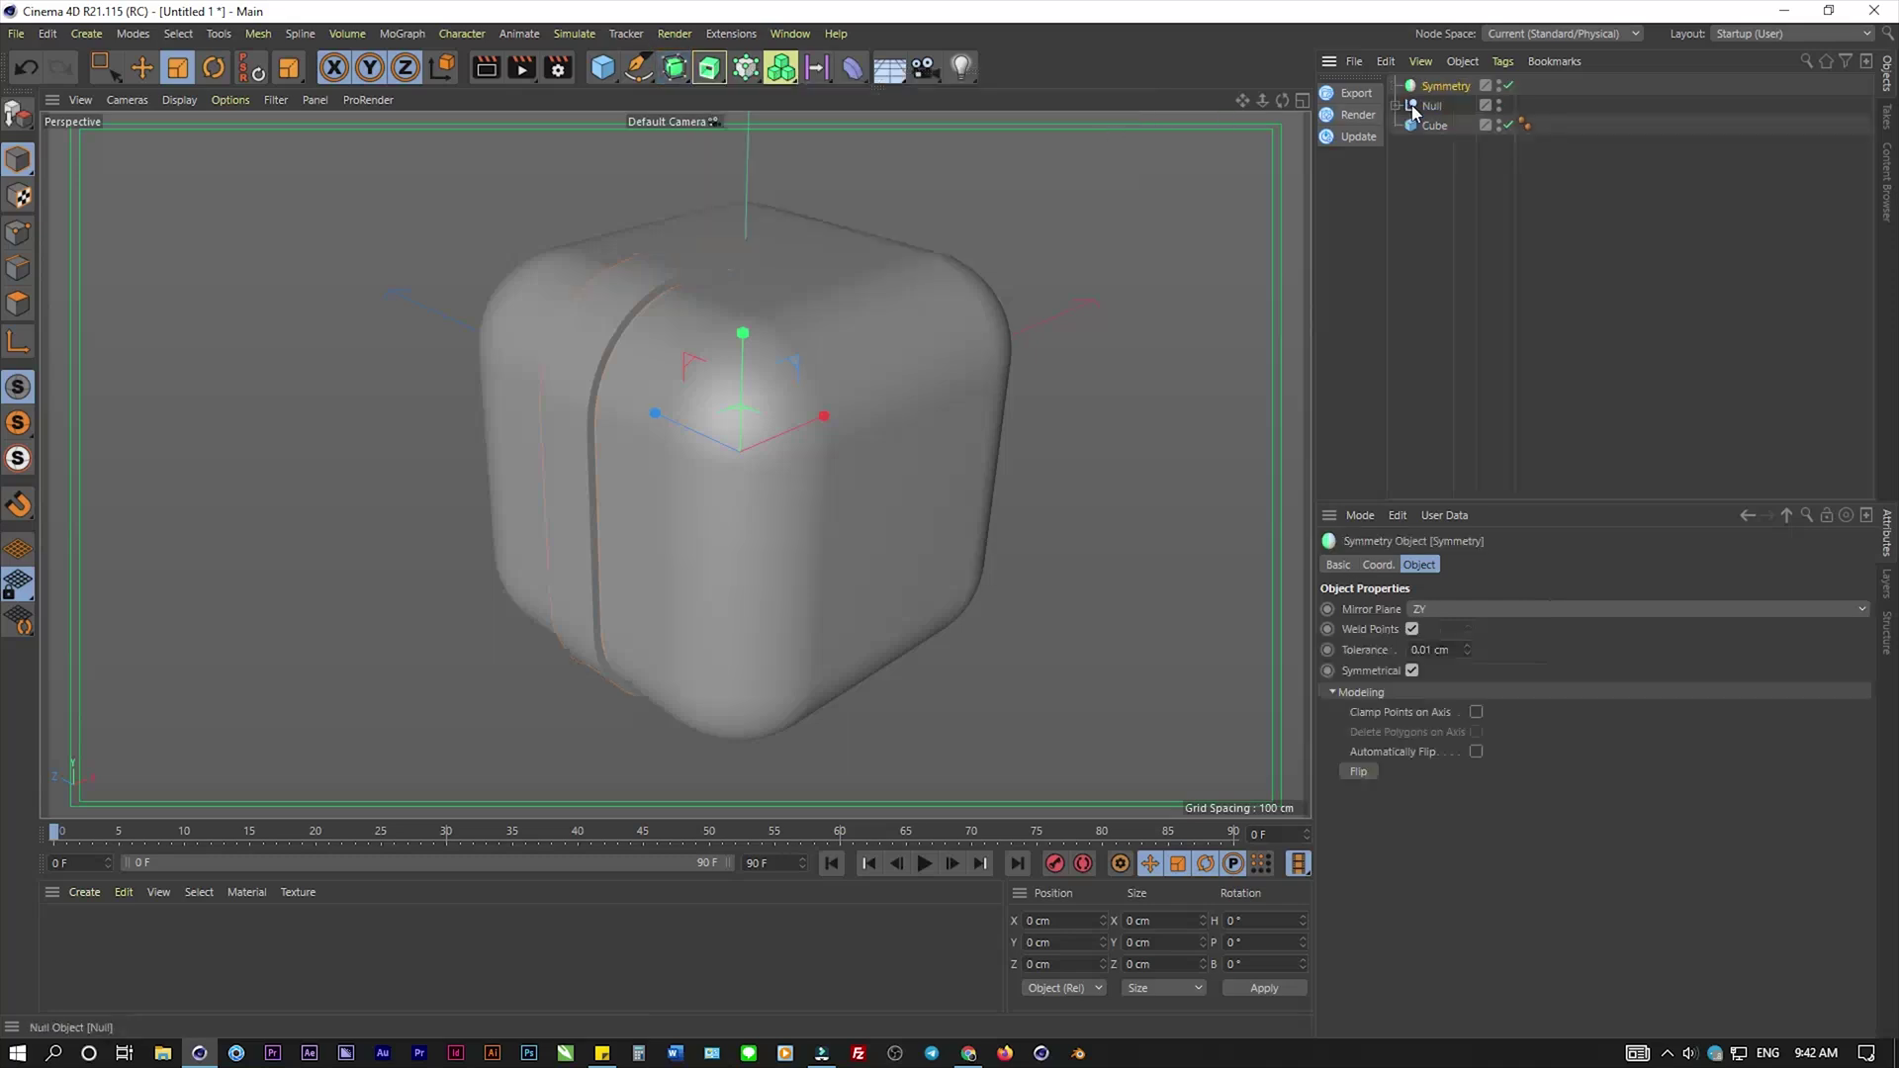
pyautogui.moveTo(1433, 86); pyautogui.dragTo(1433, 88)
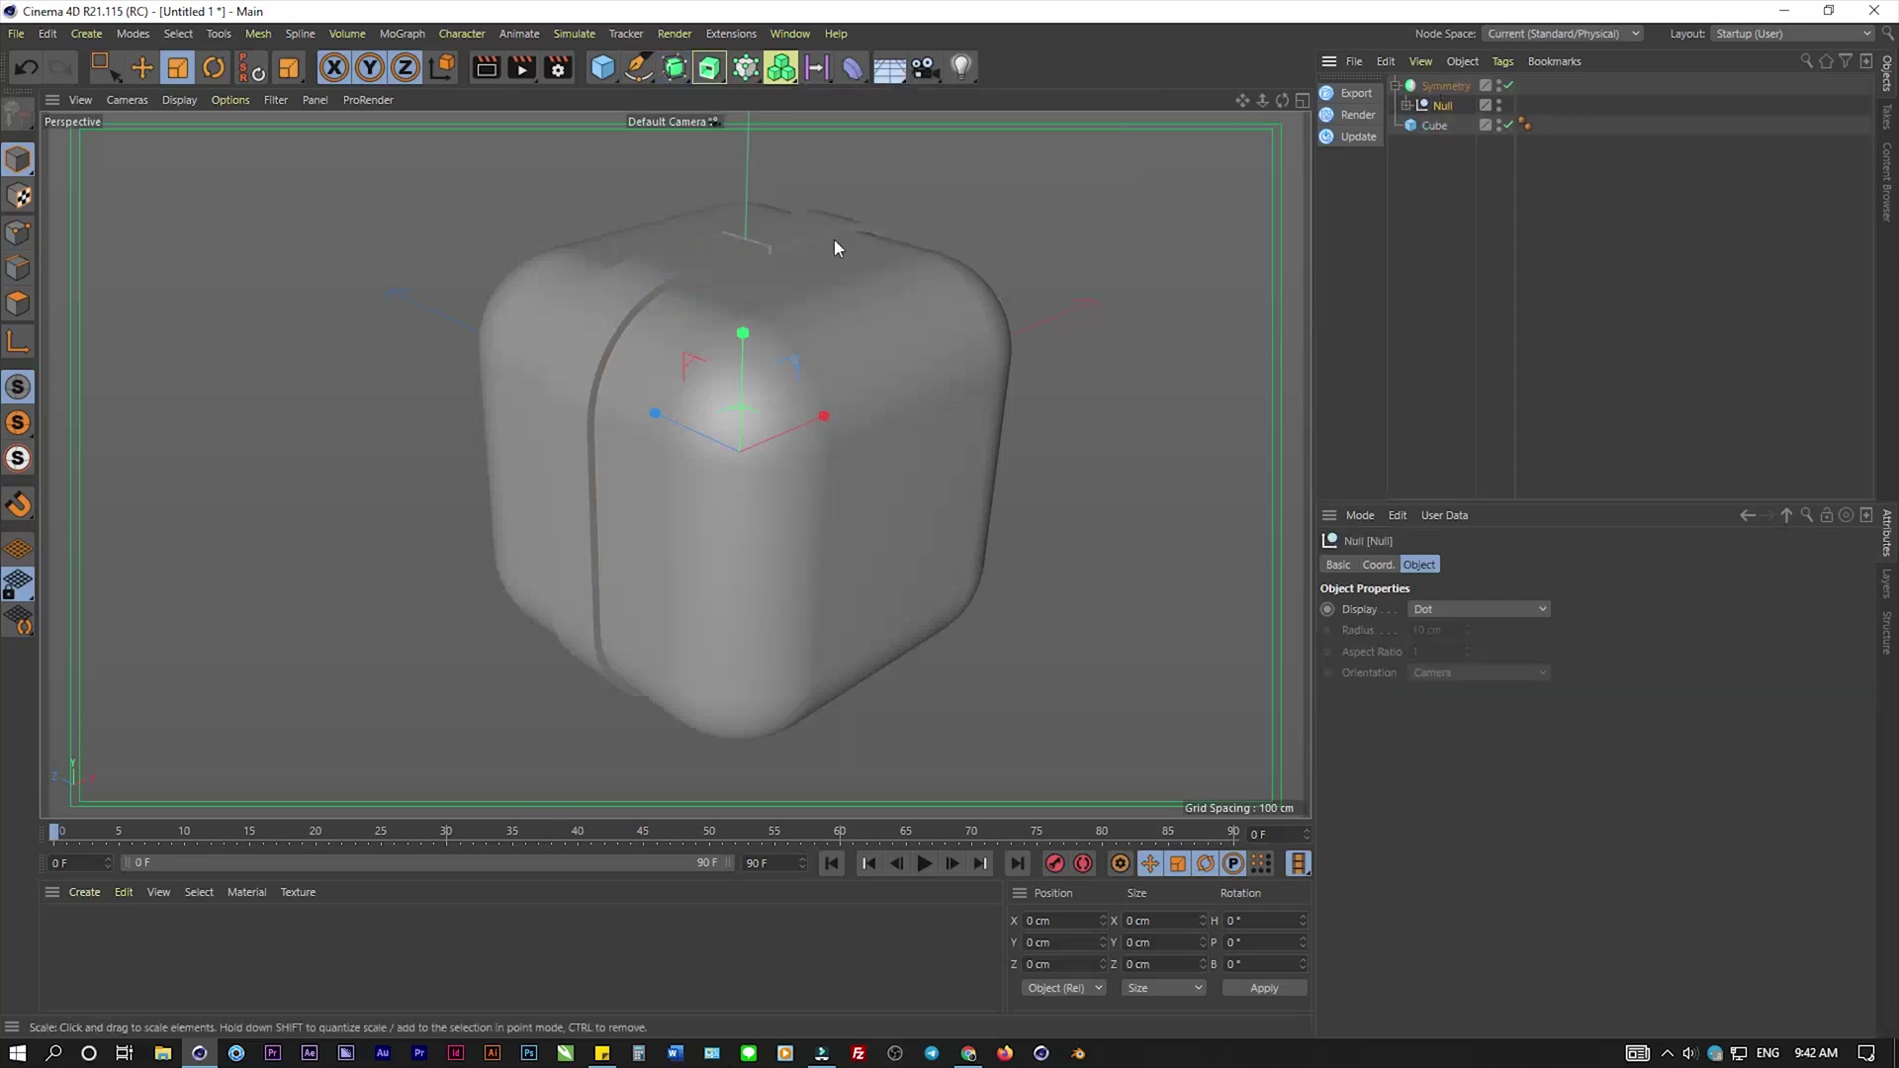
pyautogui.keyDown('alt'); pyautogui.moveTo(834, 239); pyautogui.dragTo(732, 248); pyautogui.keyUp('alt')
pyautogui.scroll(2, 732, 247)
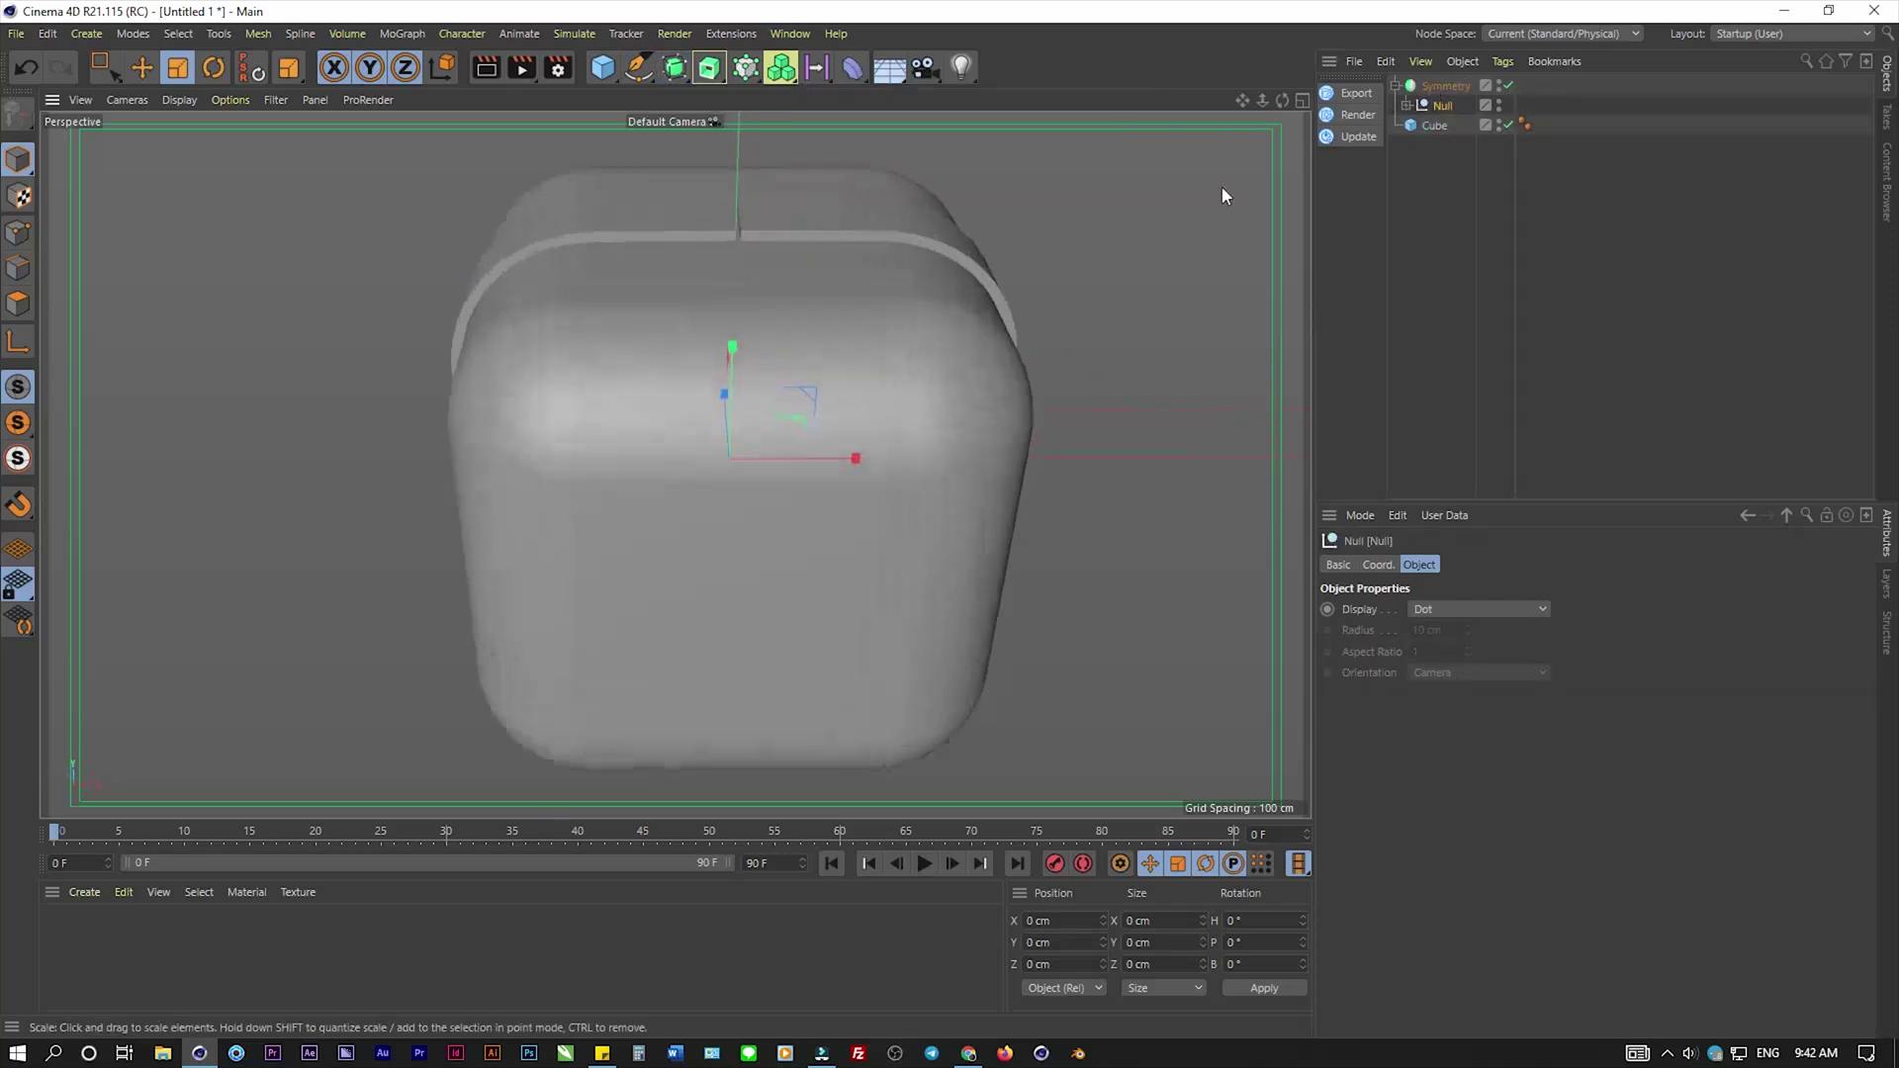
pyautogui.click(1405, 105)
pyautogui.click(1458, 146)
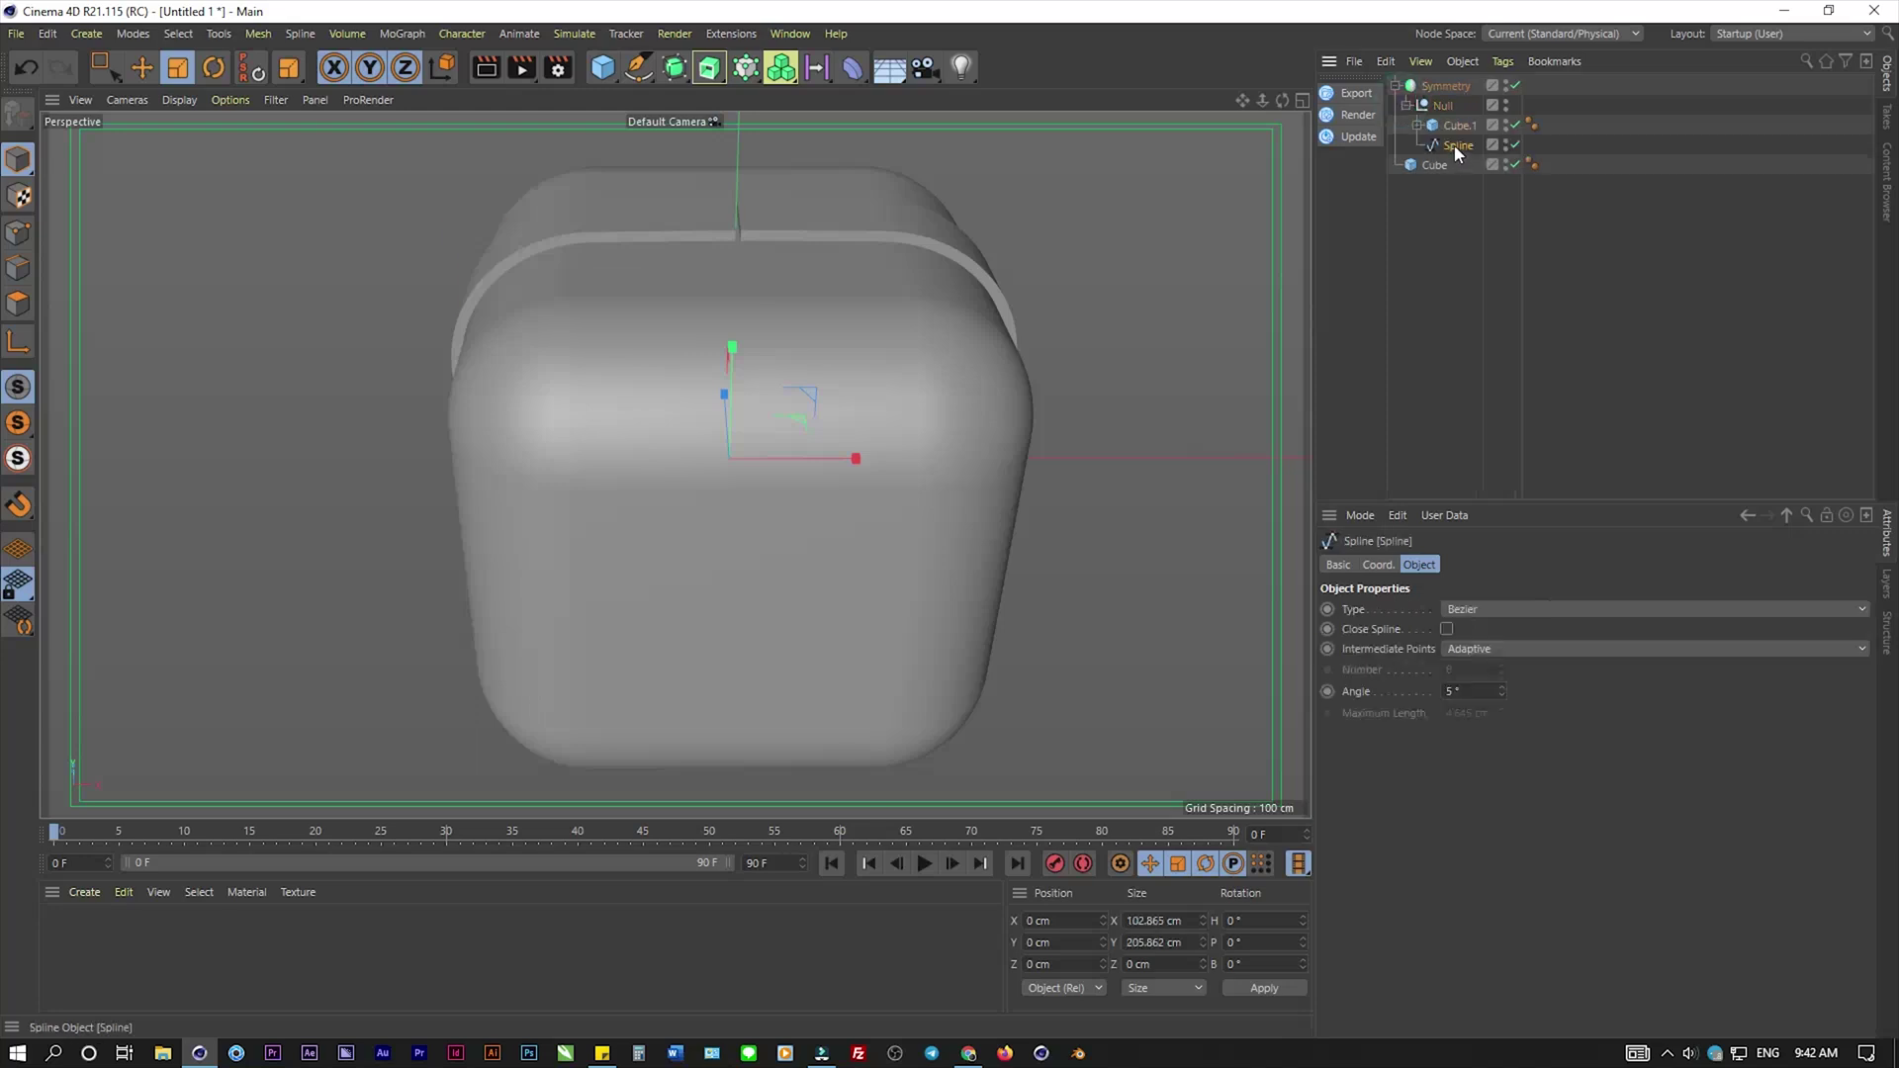
# - In Front view, hide the cubes and move the spline's top and bottom middle points to X 3.552 cm
pyautogui.click(1298, 101)
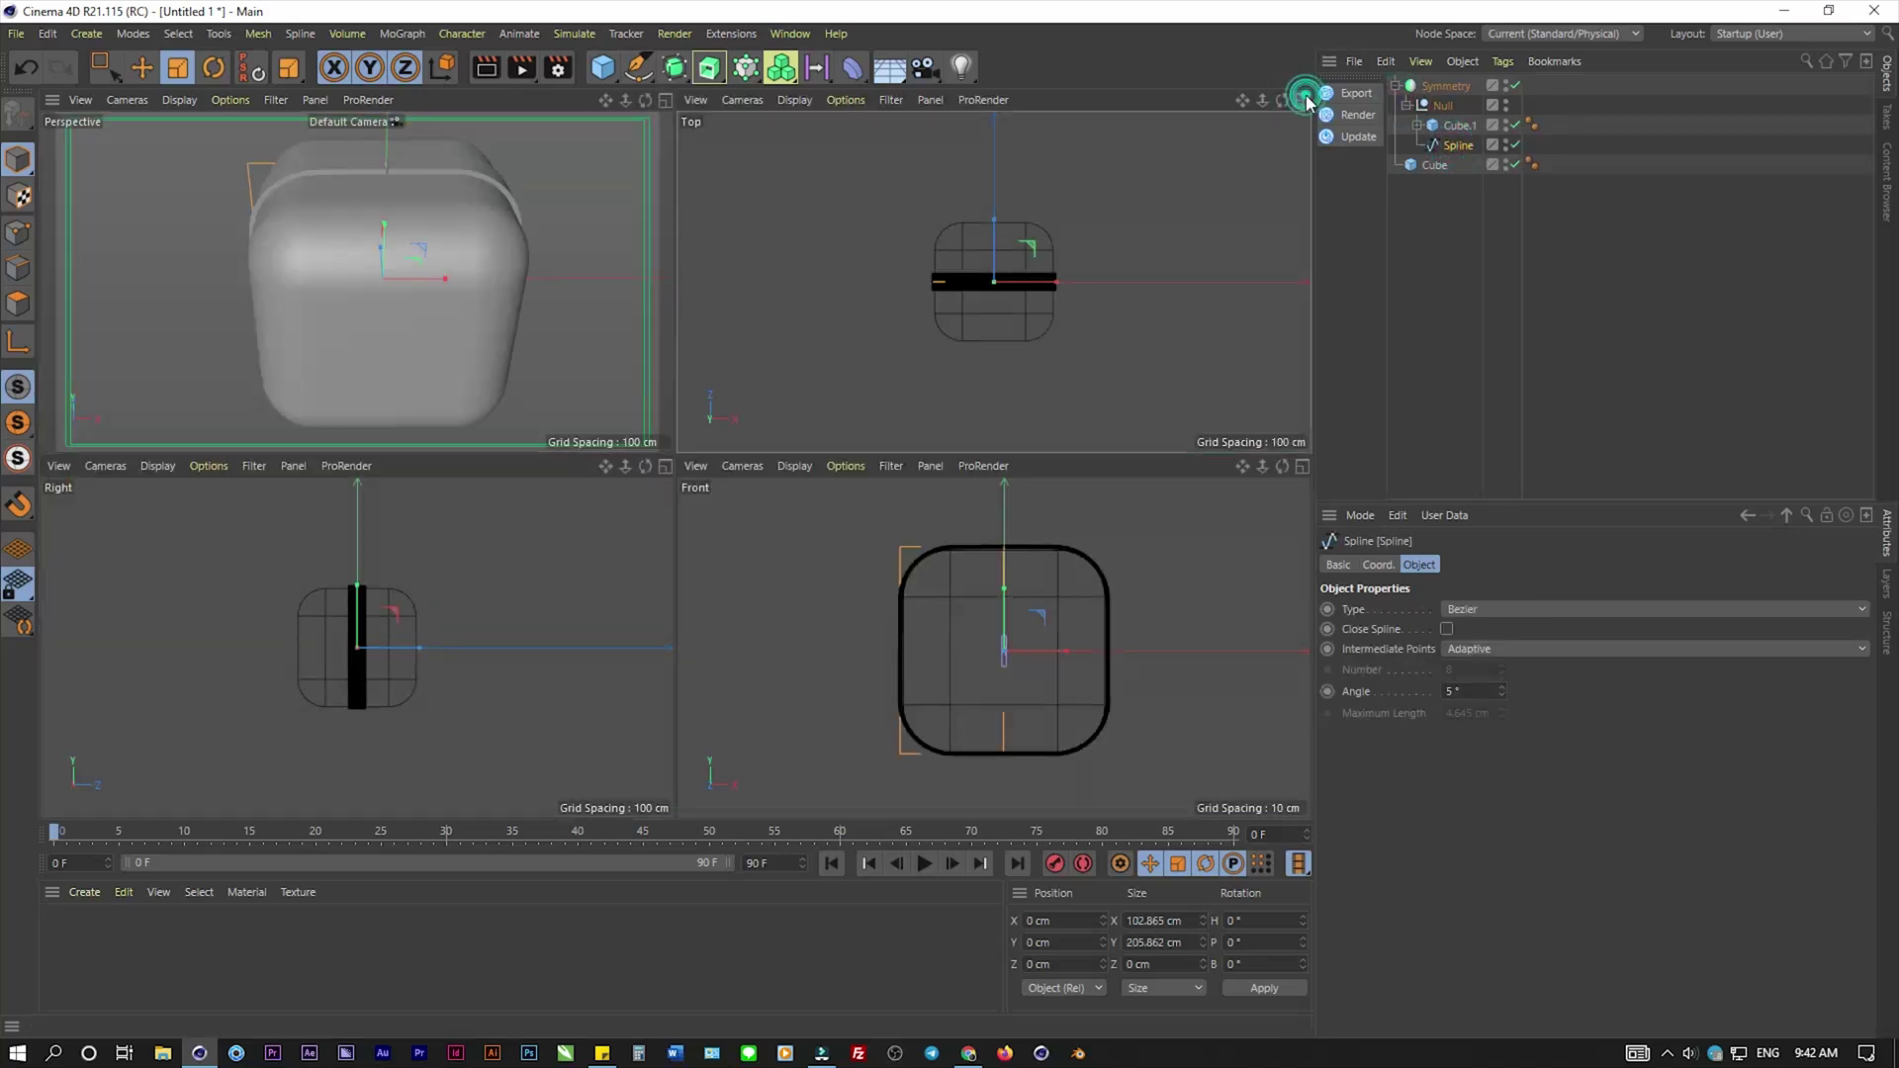
pyautogui.click(1302, 466)
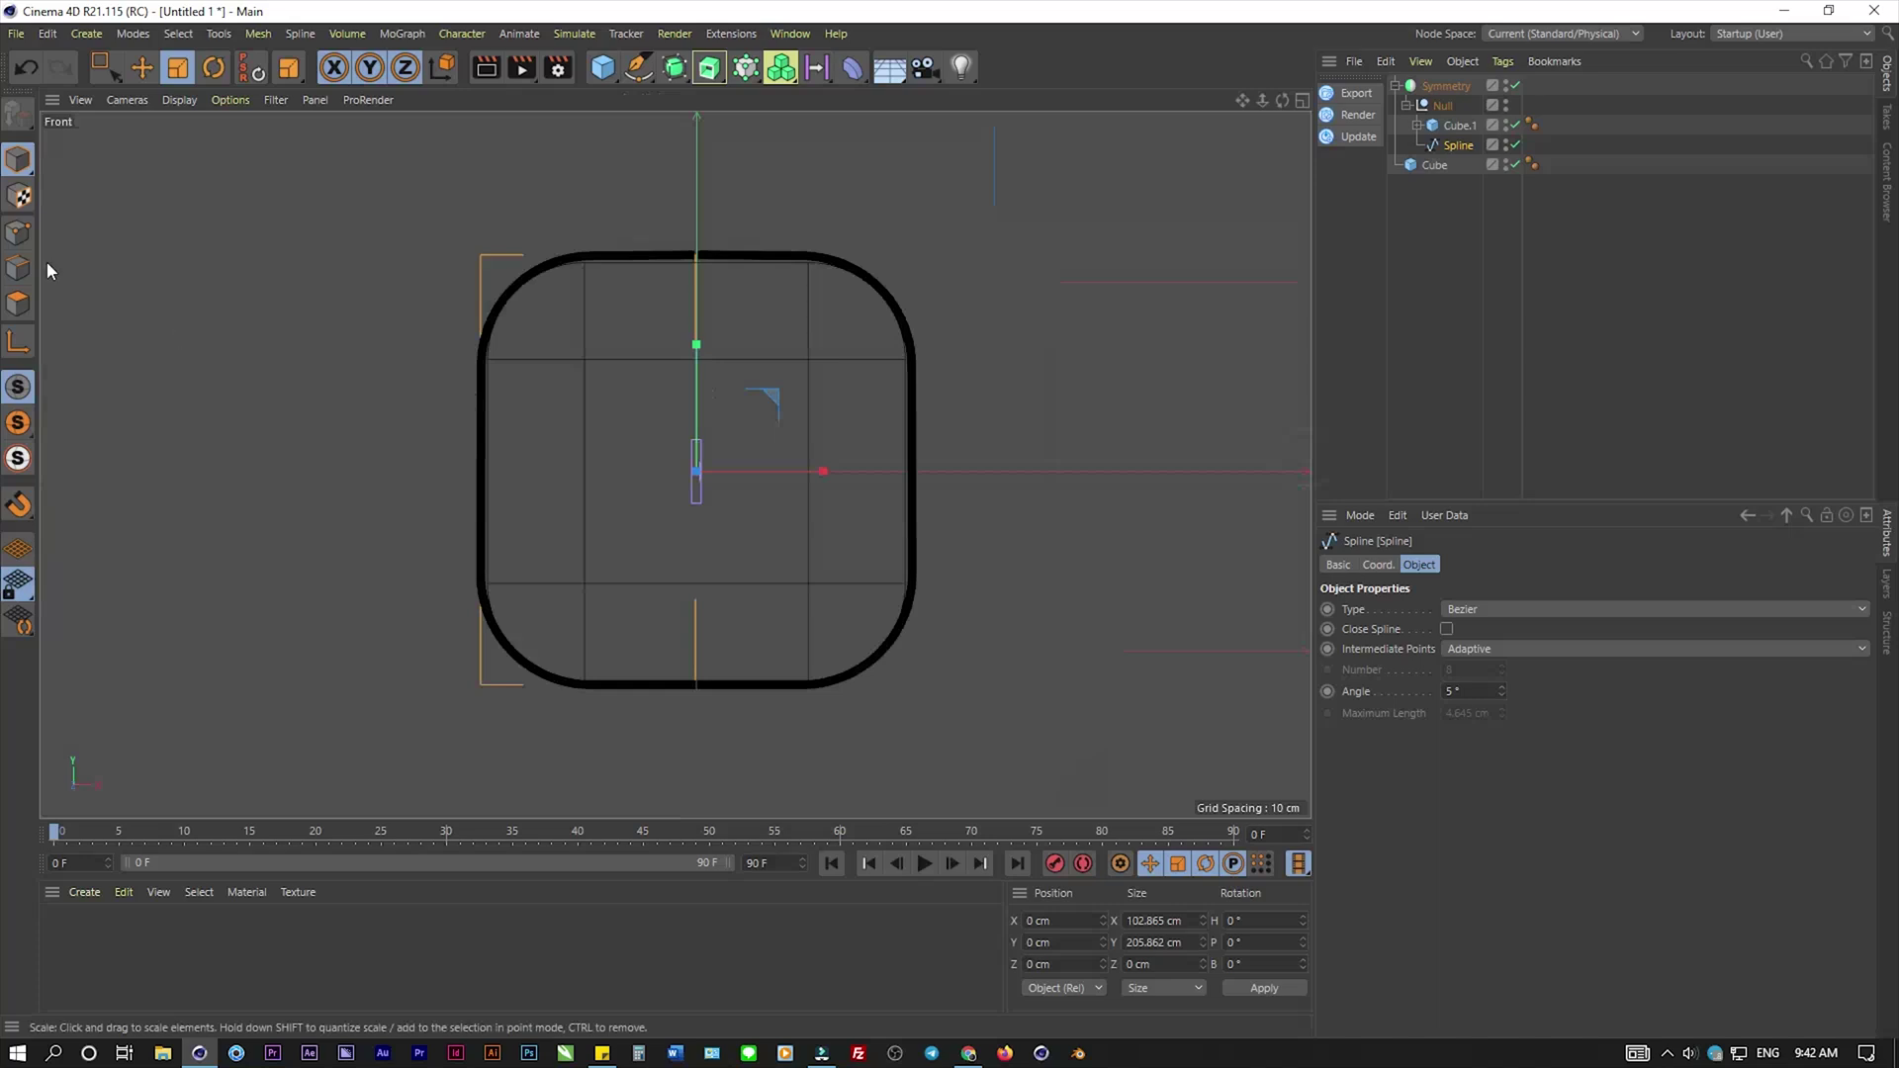
pyautogui.click(19, 234)
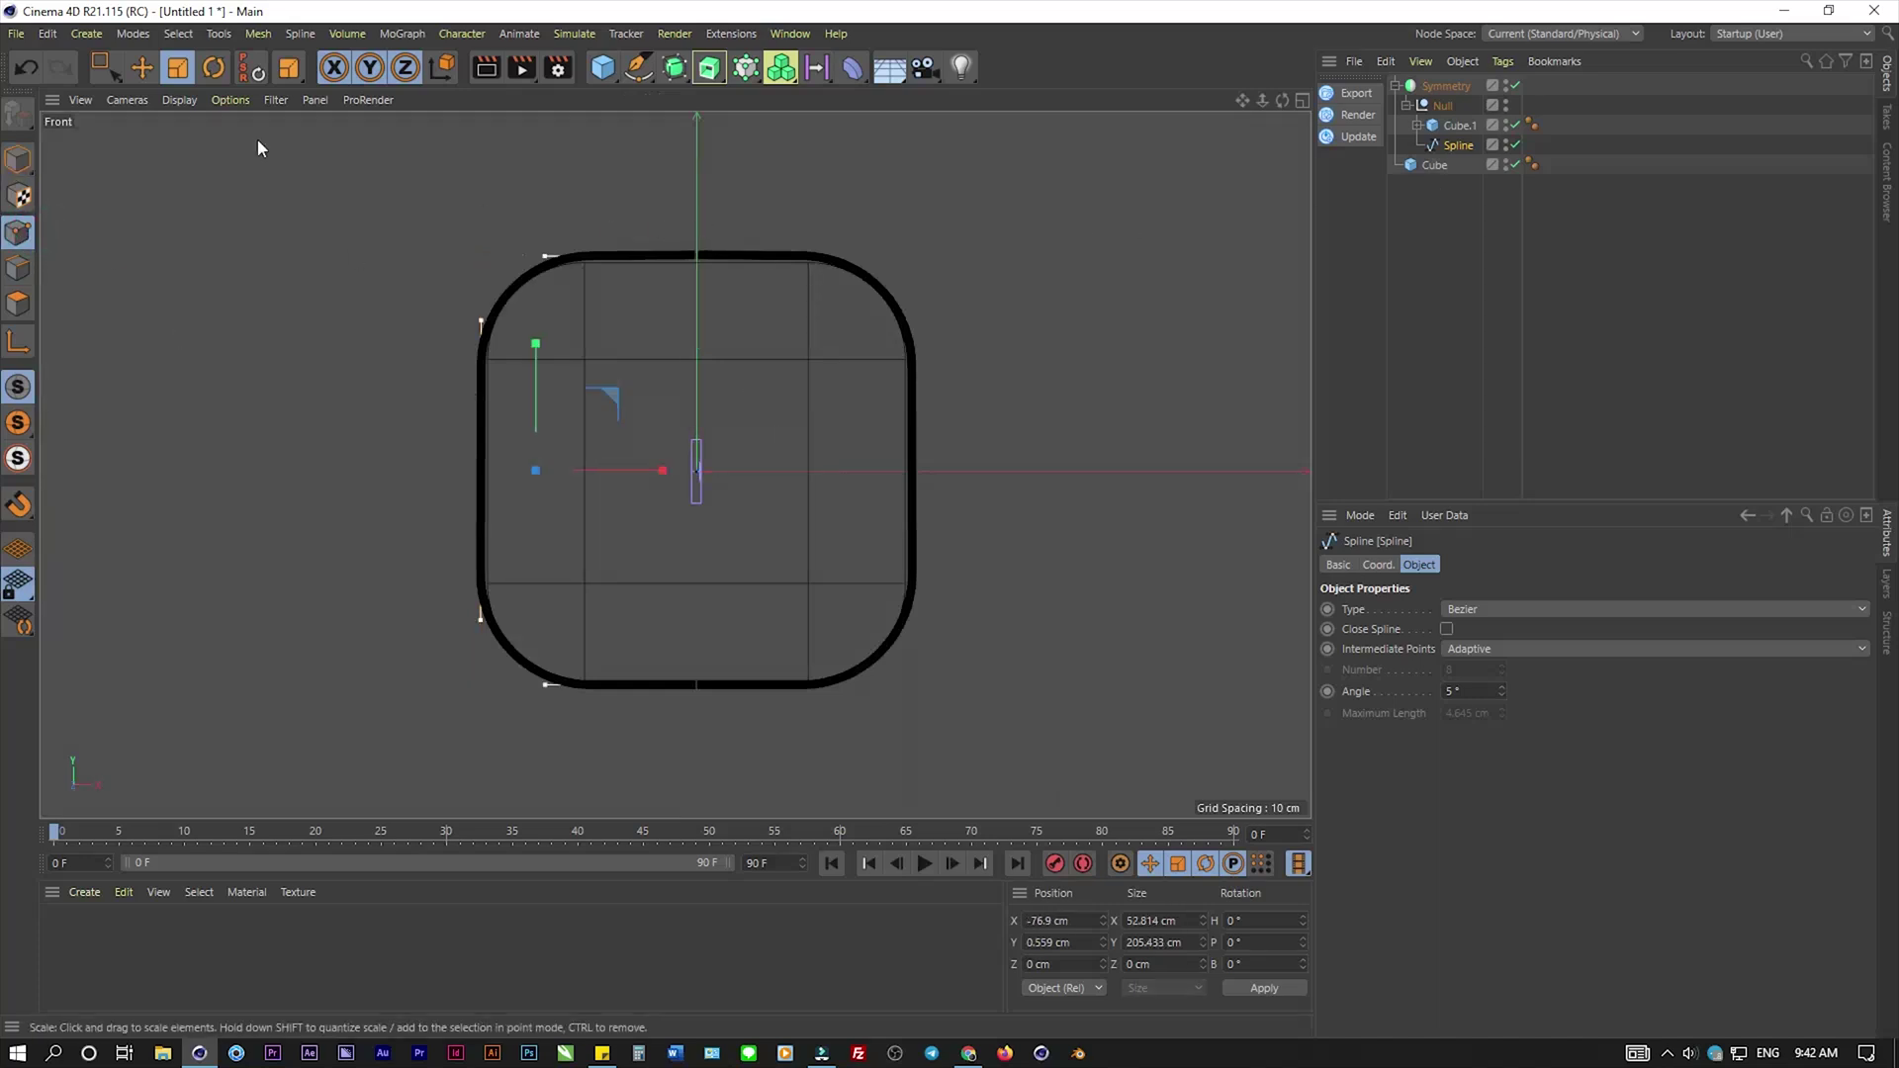
pyautogui.click(1514, 126)
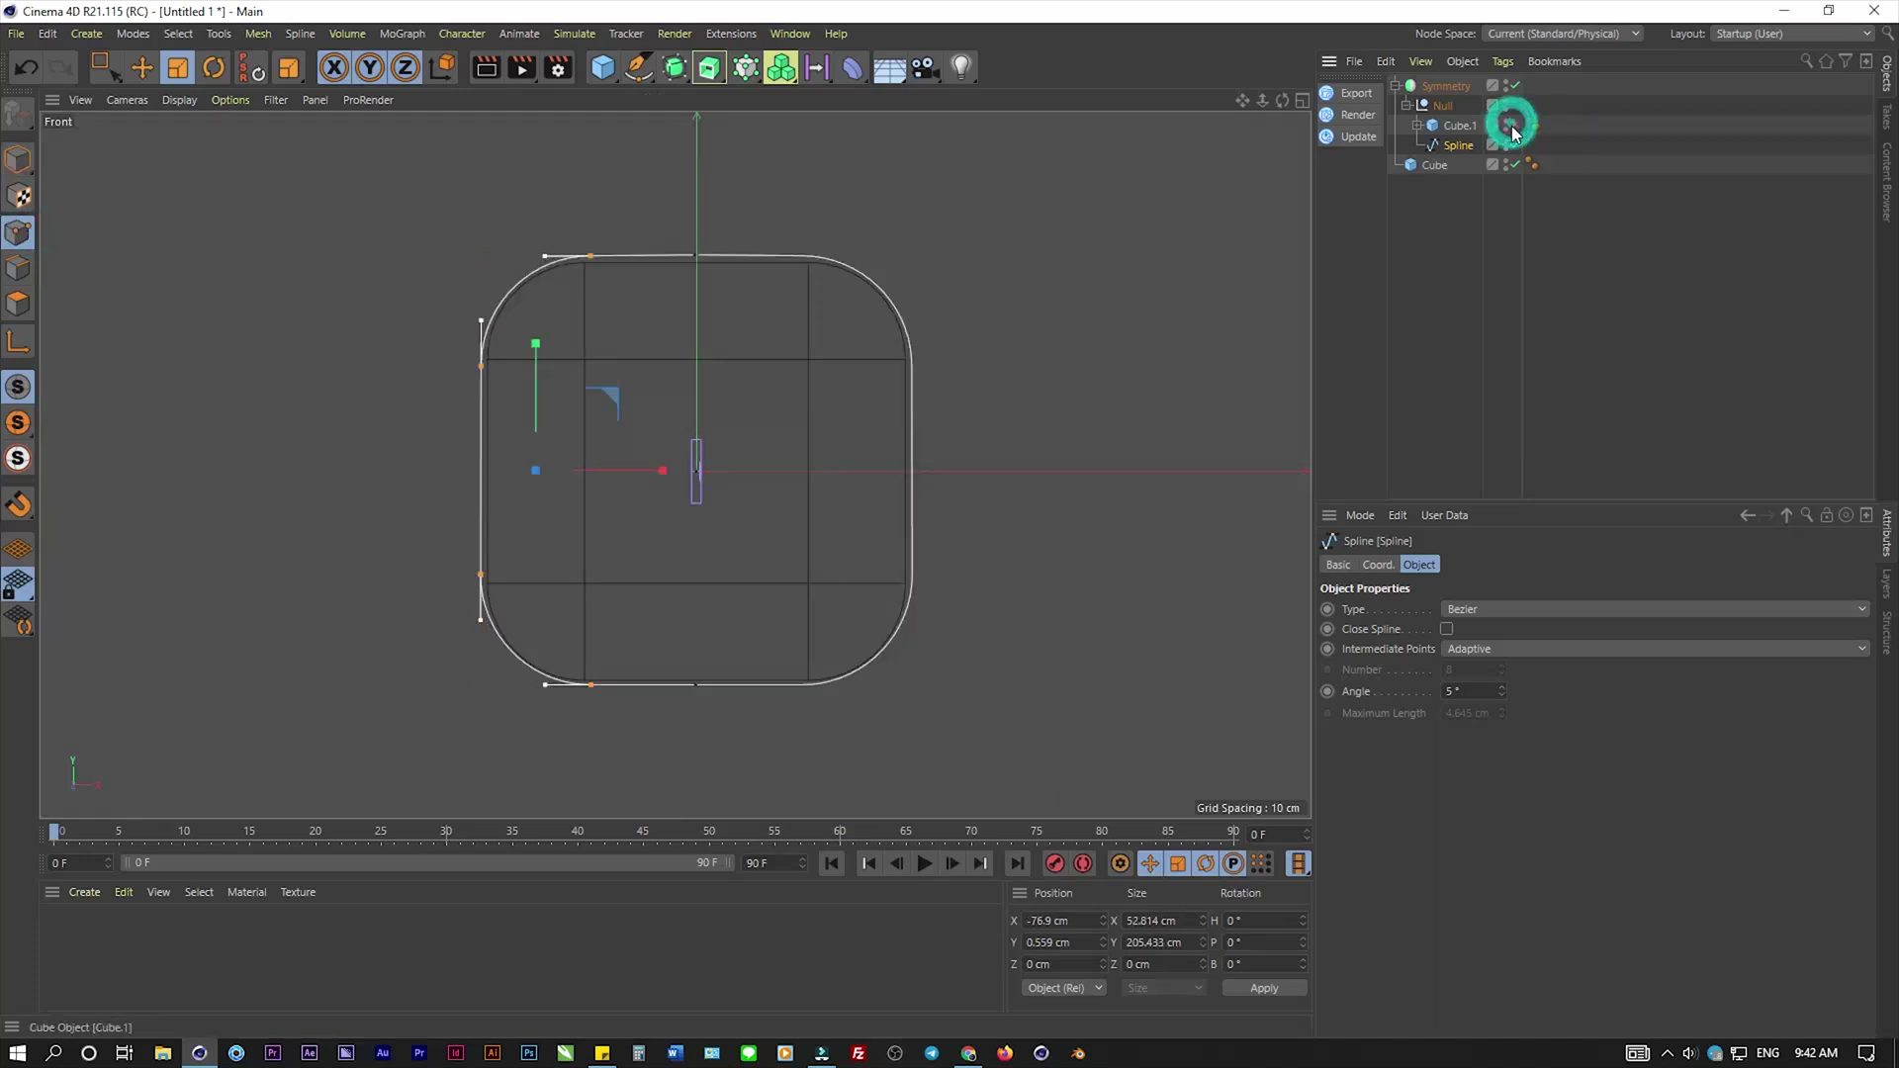
pyautogui.click(1514, 164)
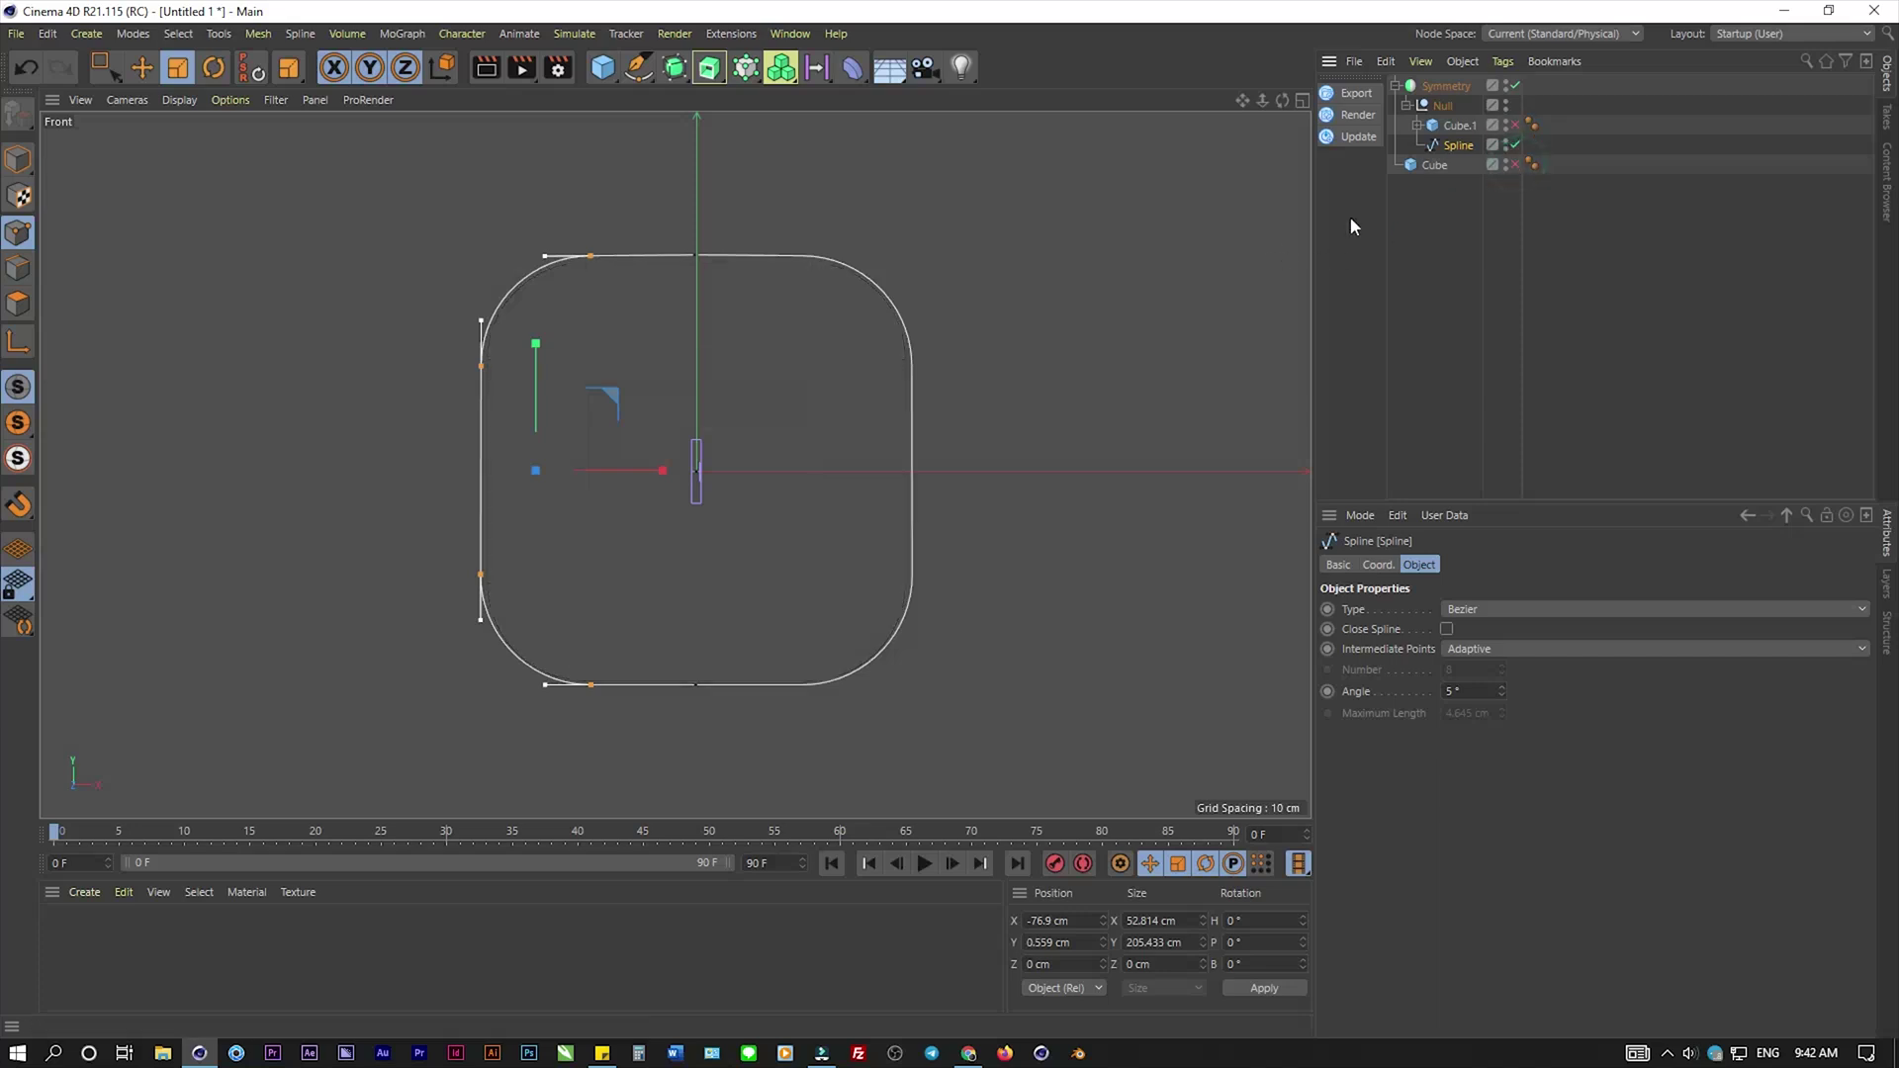
pyautogui.click(1461, 145)
pyautogui.click(104, 66)
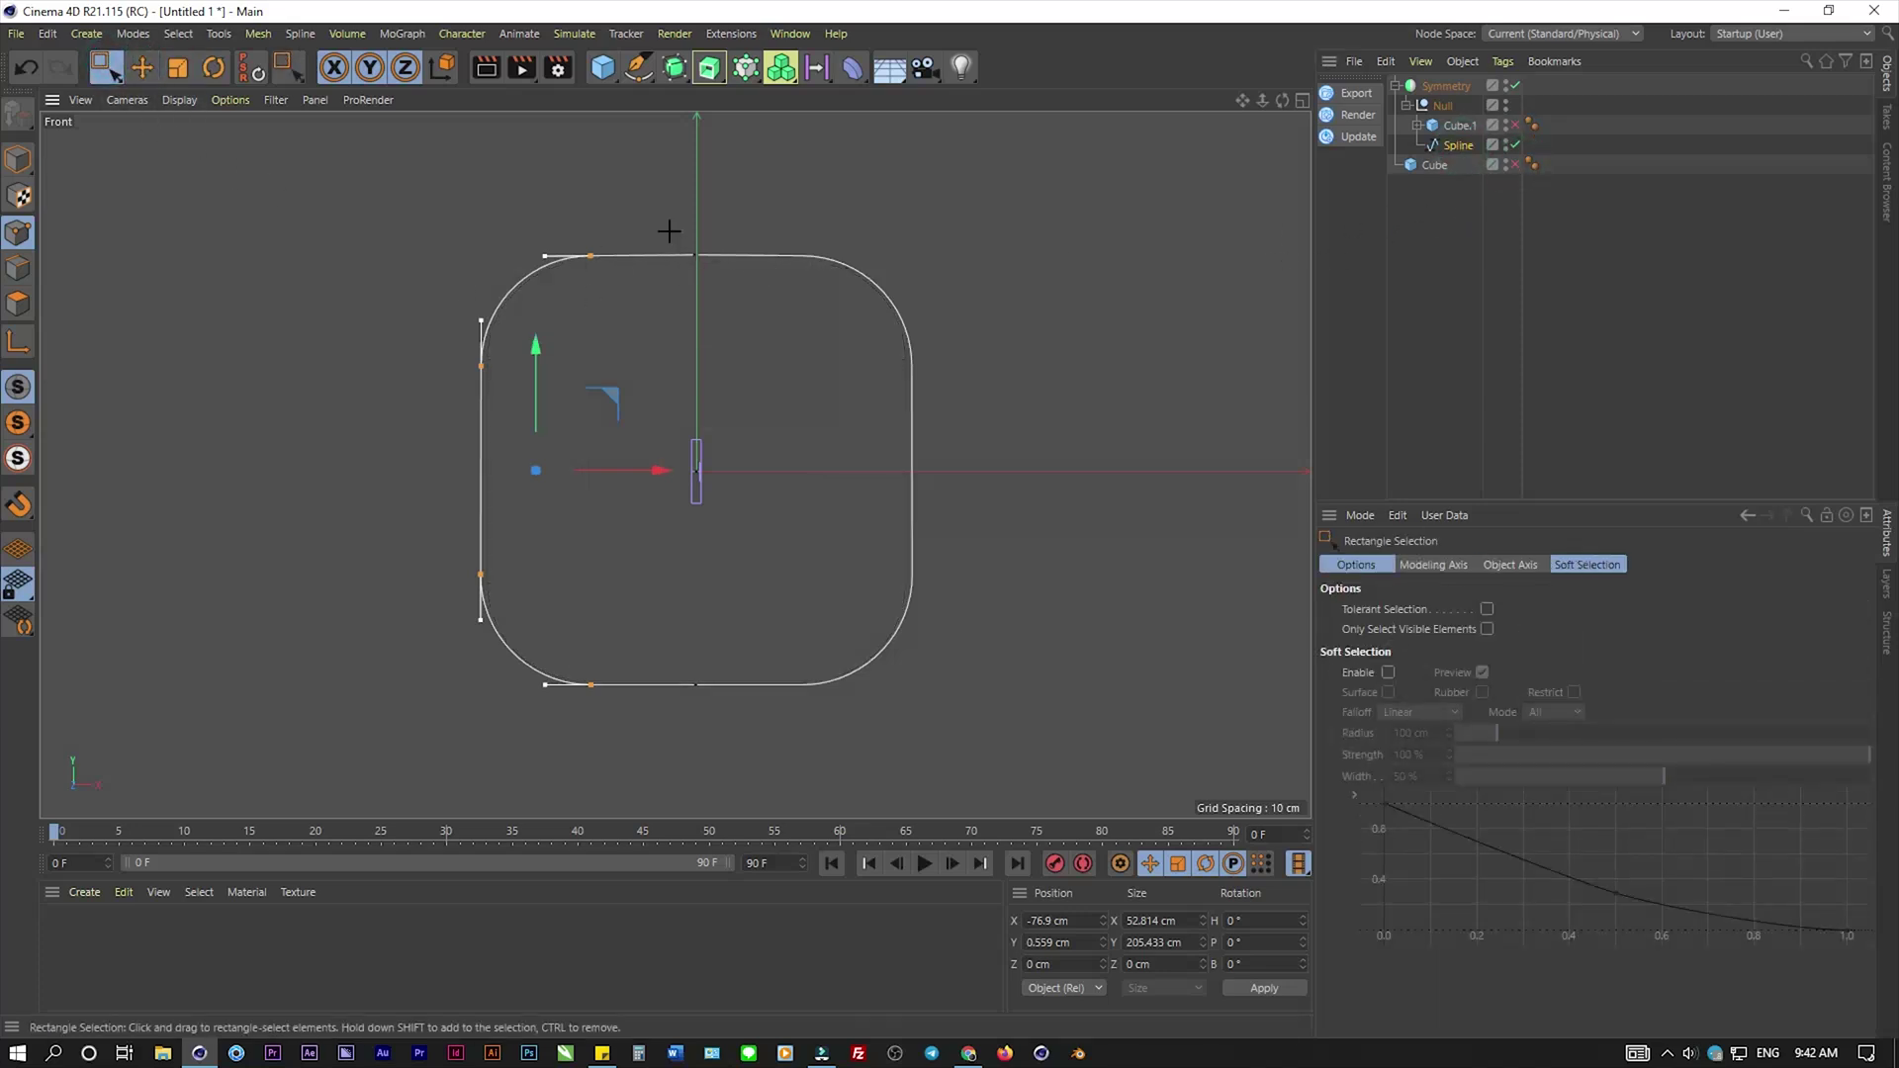
pyautogui.moveTo(668, 232); pyautogui.dragTo(798, 775)
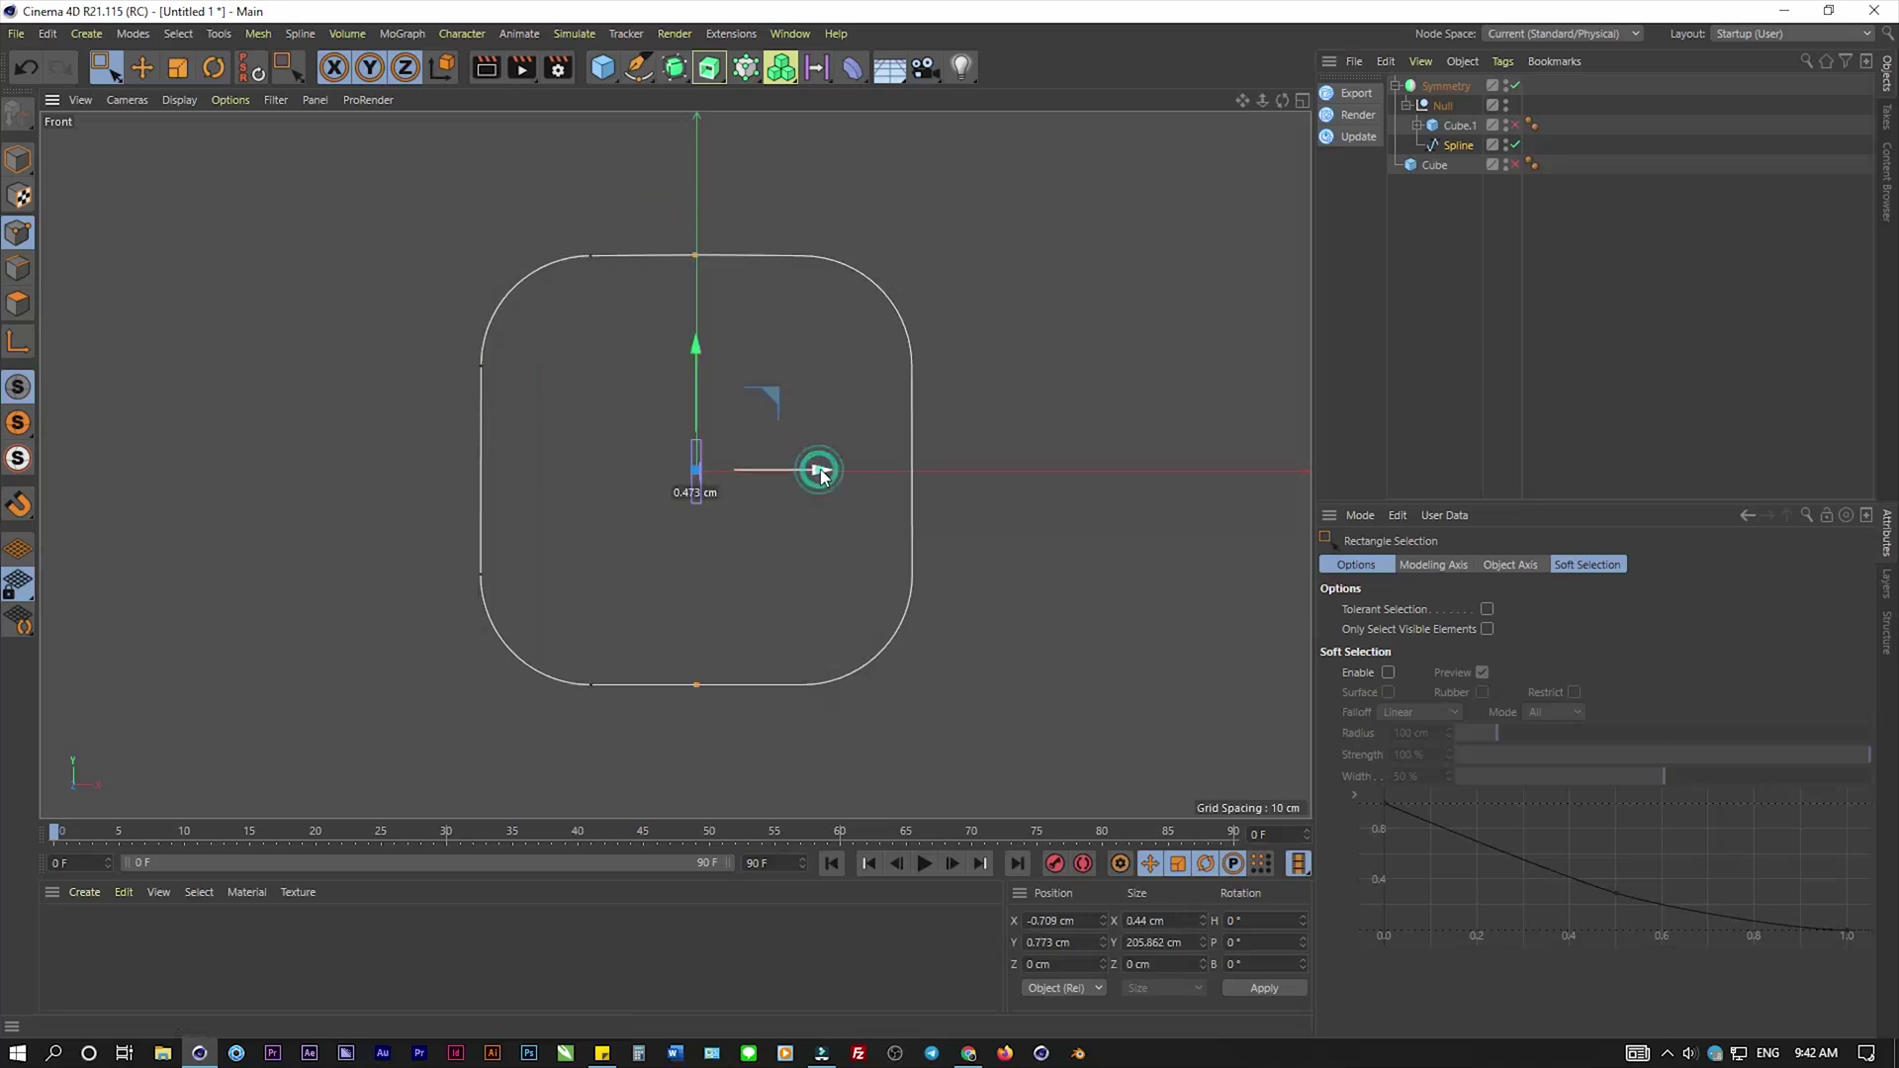
pyautogui.moveTo(820, 474); pyautogui.dragTo(828, 473)
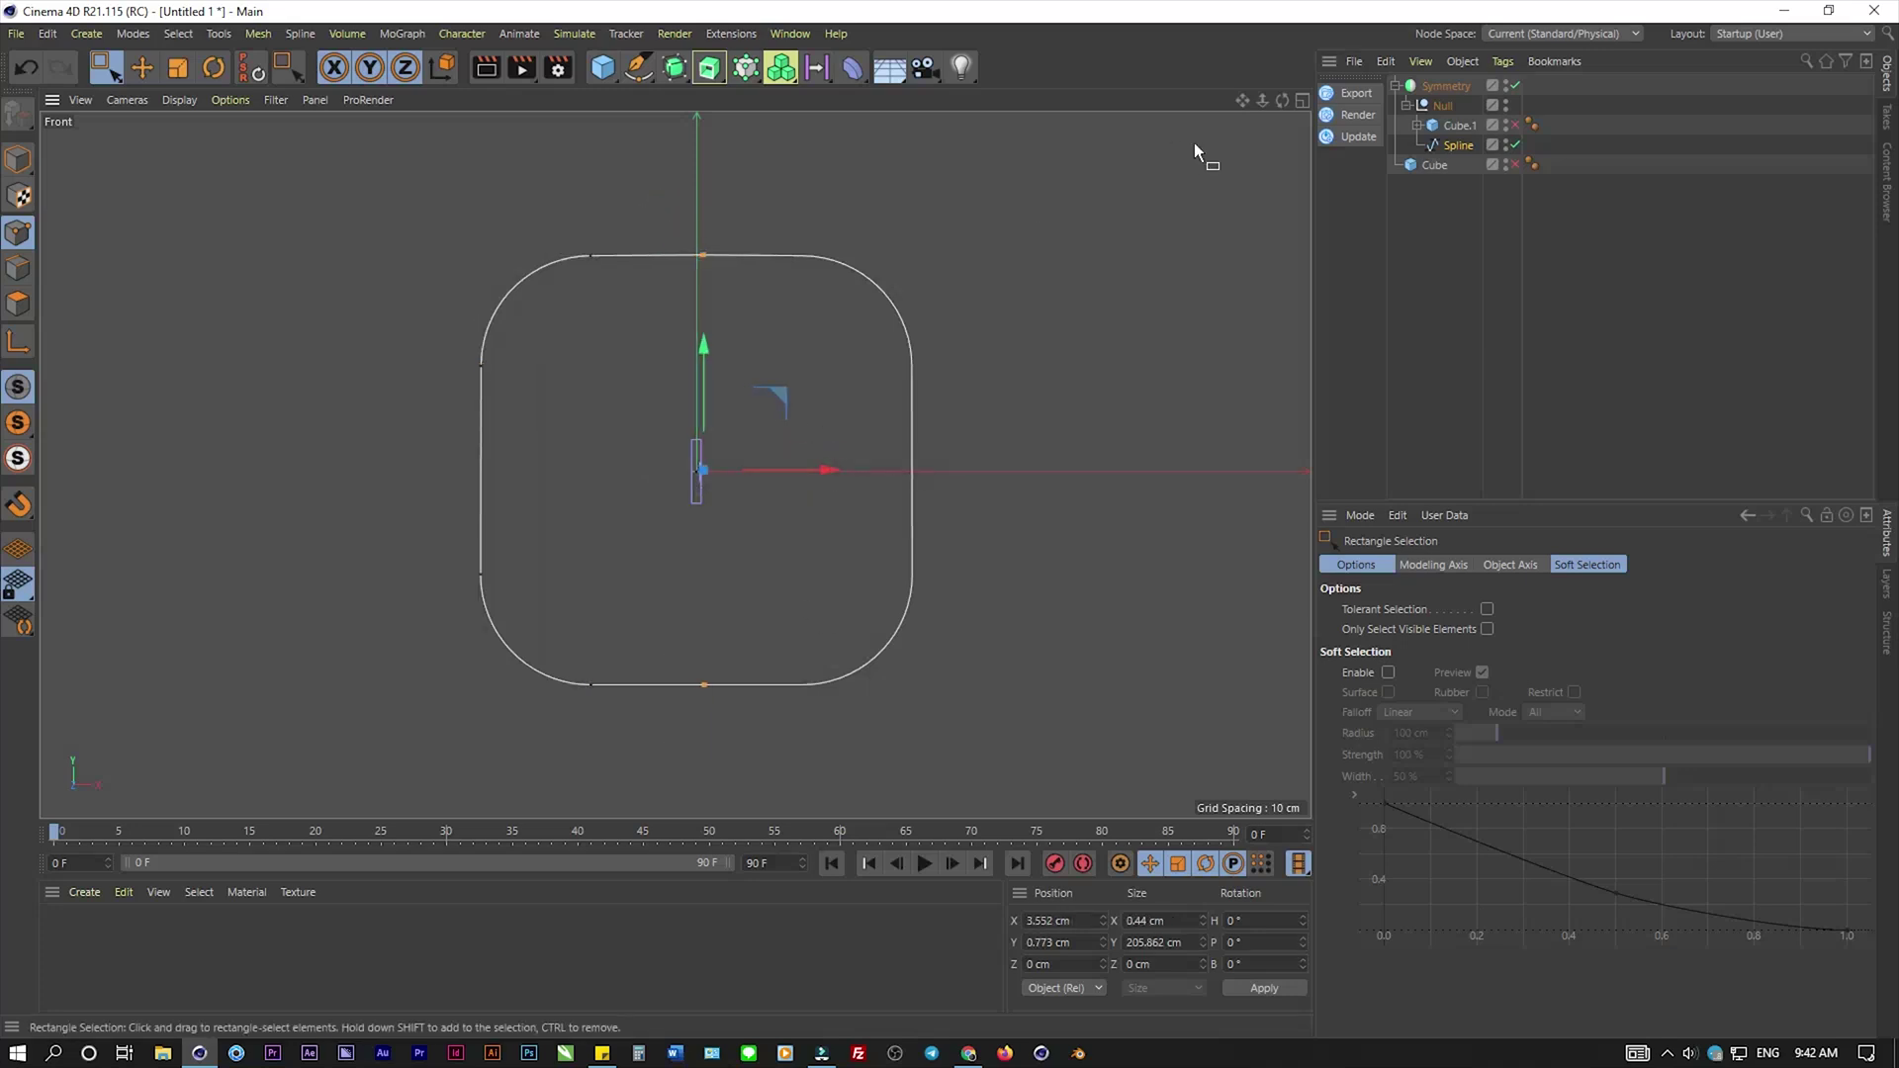
# - Maximize the Perspective view and re-enable Cube.1
pyautogui.click(1299, 101)
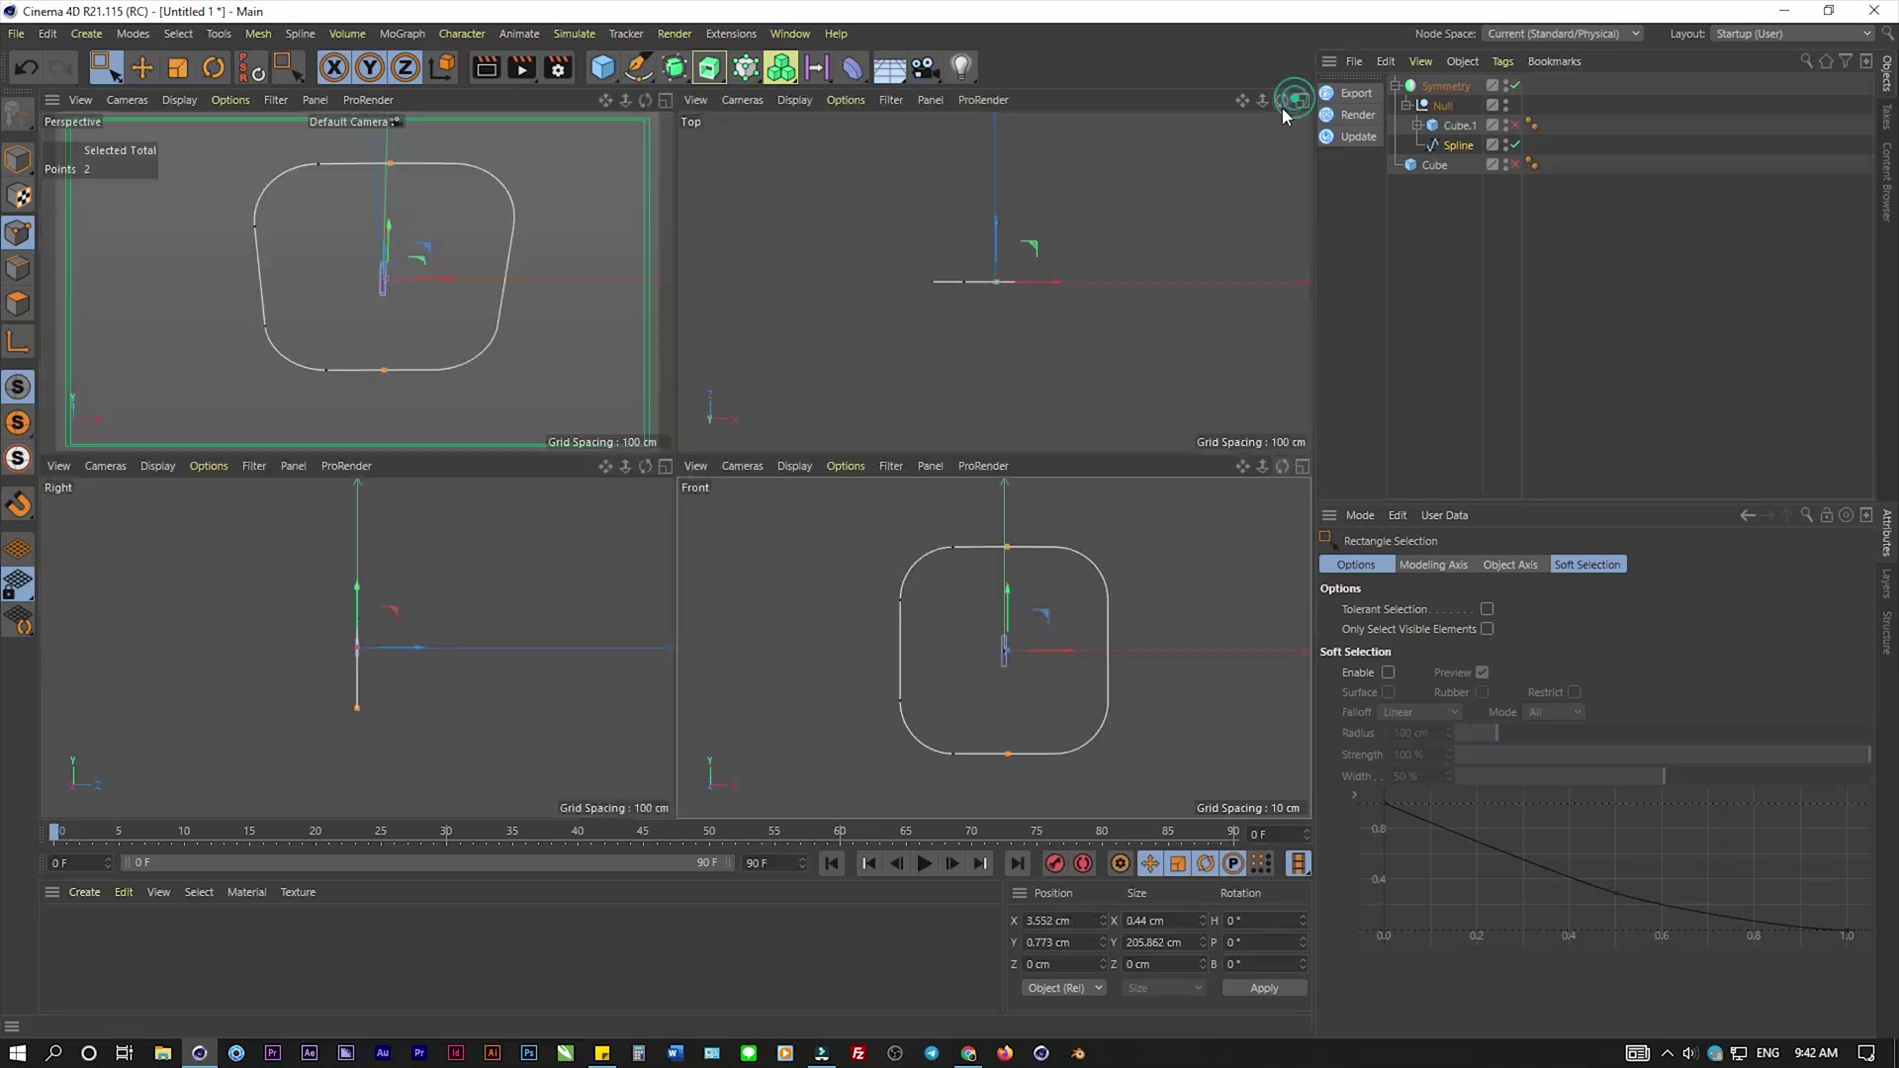
pyautogui.click(664, 101)
pyautogui.click(1513, 124)
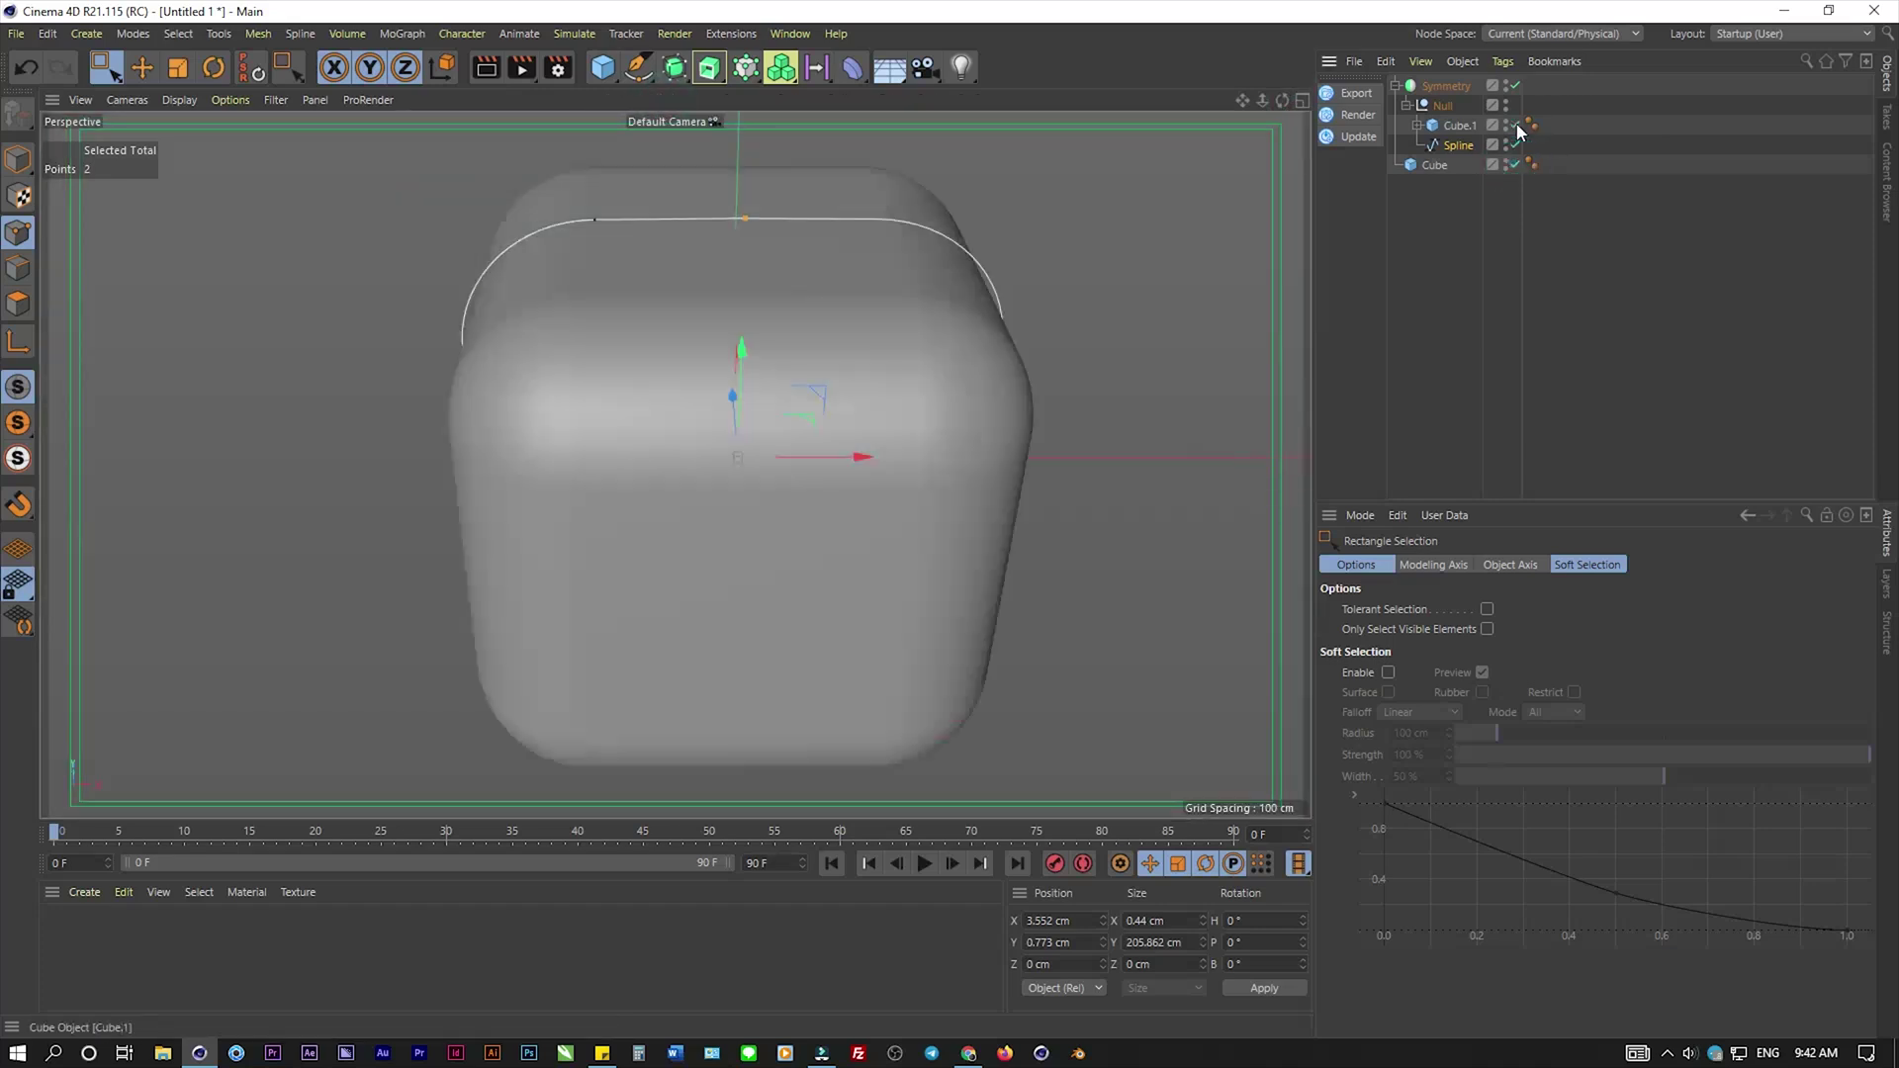
pyautogui.click(141, 67)
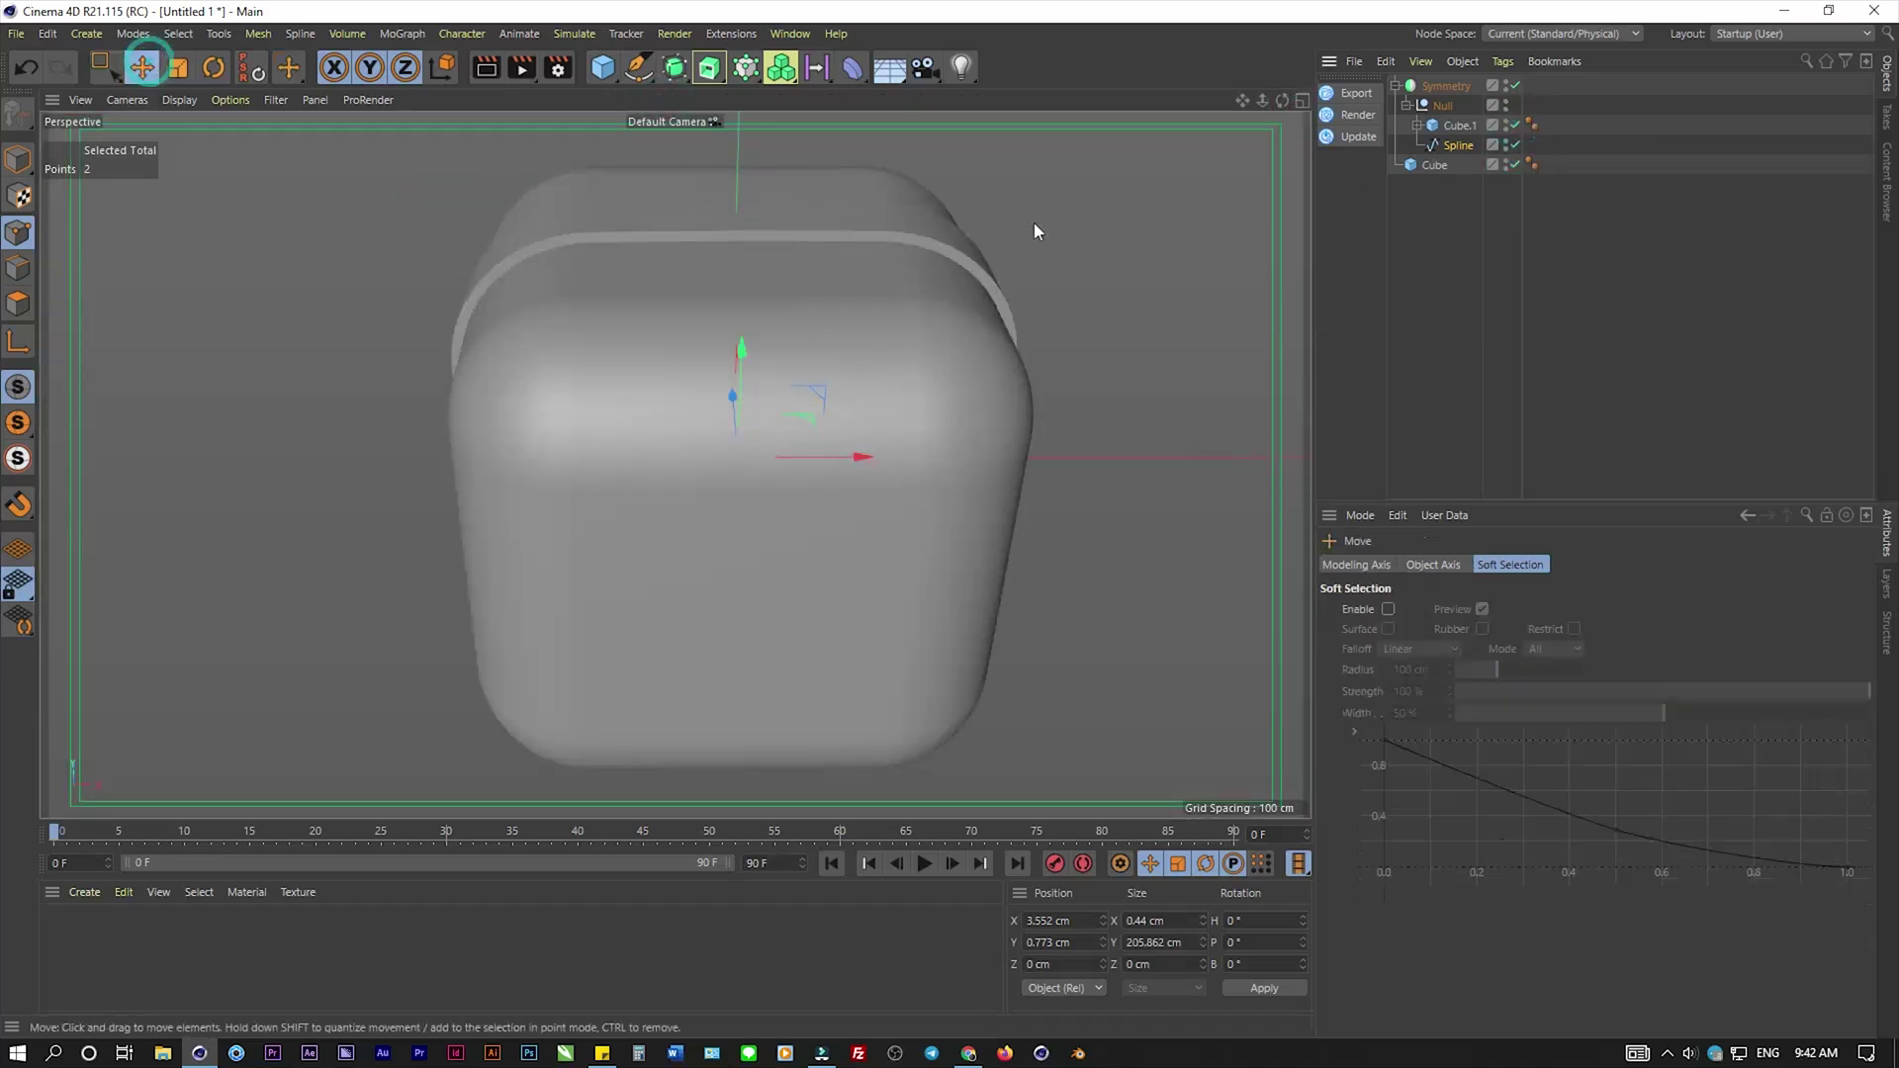
# - Move the Symmetry ribbon below Cube in the object hierarchy
pyautogui.moveTo(1064, 222)
pyautogui.keyDown('alt'); pyautogui.mouseDown()
pyautogui.moveTo(846, 220)
pyautogui.moveTo(854, 180)
pyautogui.moveTo(675, 237)
pyautogui.moveTo(463, 251)
pyautogui.moveTo(596, 263)
pyautogui.mouseUp(); pyautogui.keyUp('alt')
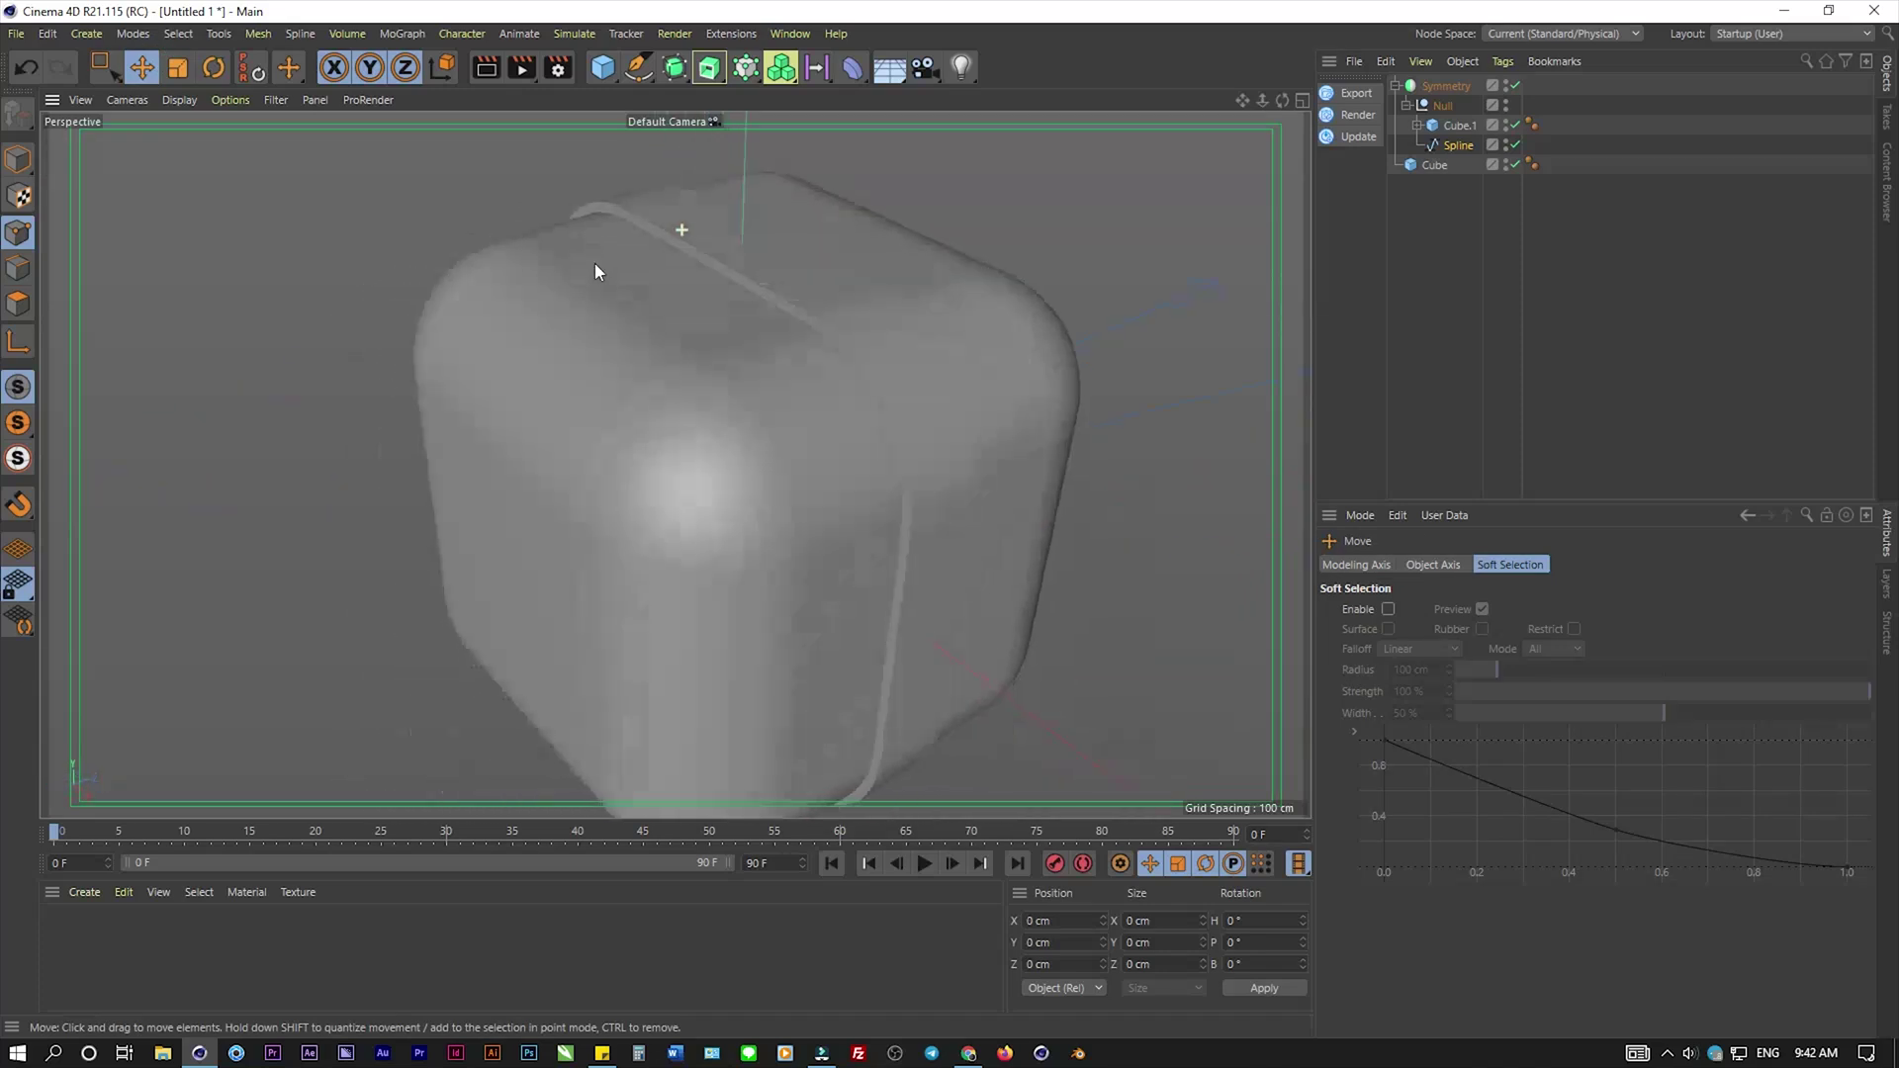
pyautogui.click(1395, 86)
pyautogui.moveTo(1060, 253)
pyautogui.keyDown('alt'); pyautogui.mouseDown()
pyautogui.moveTo(728, 384)
pyautogui.moveTo(1123, 267)
pyautogui.mouseUp(); pyautogui.keyUp('alt')
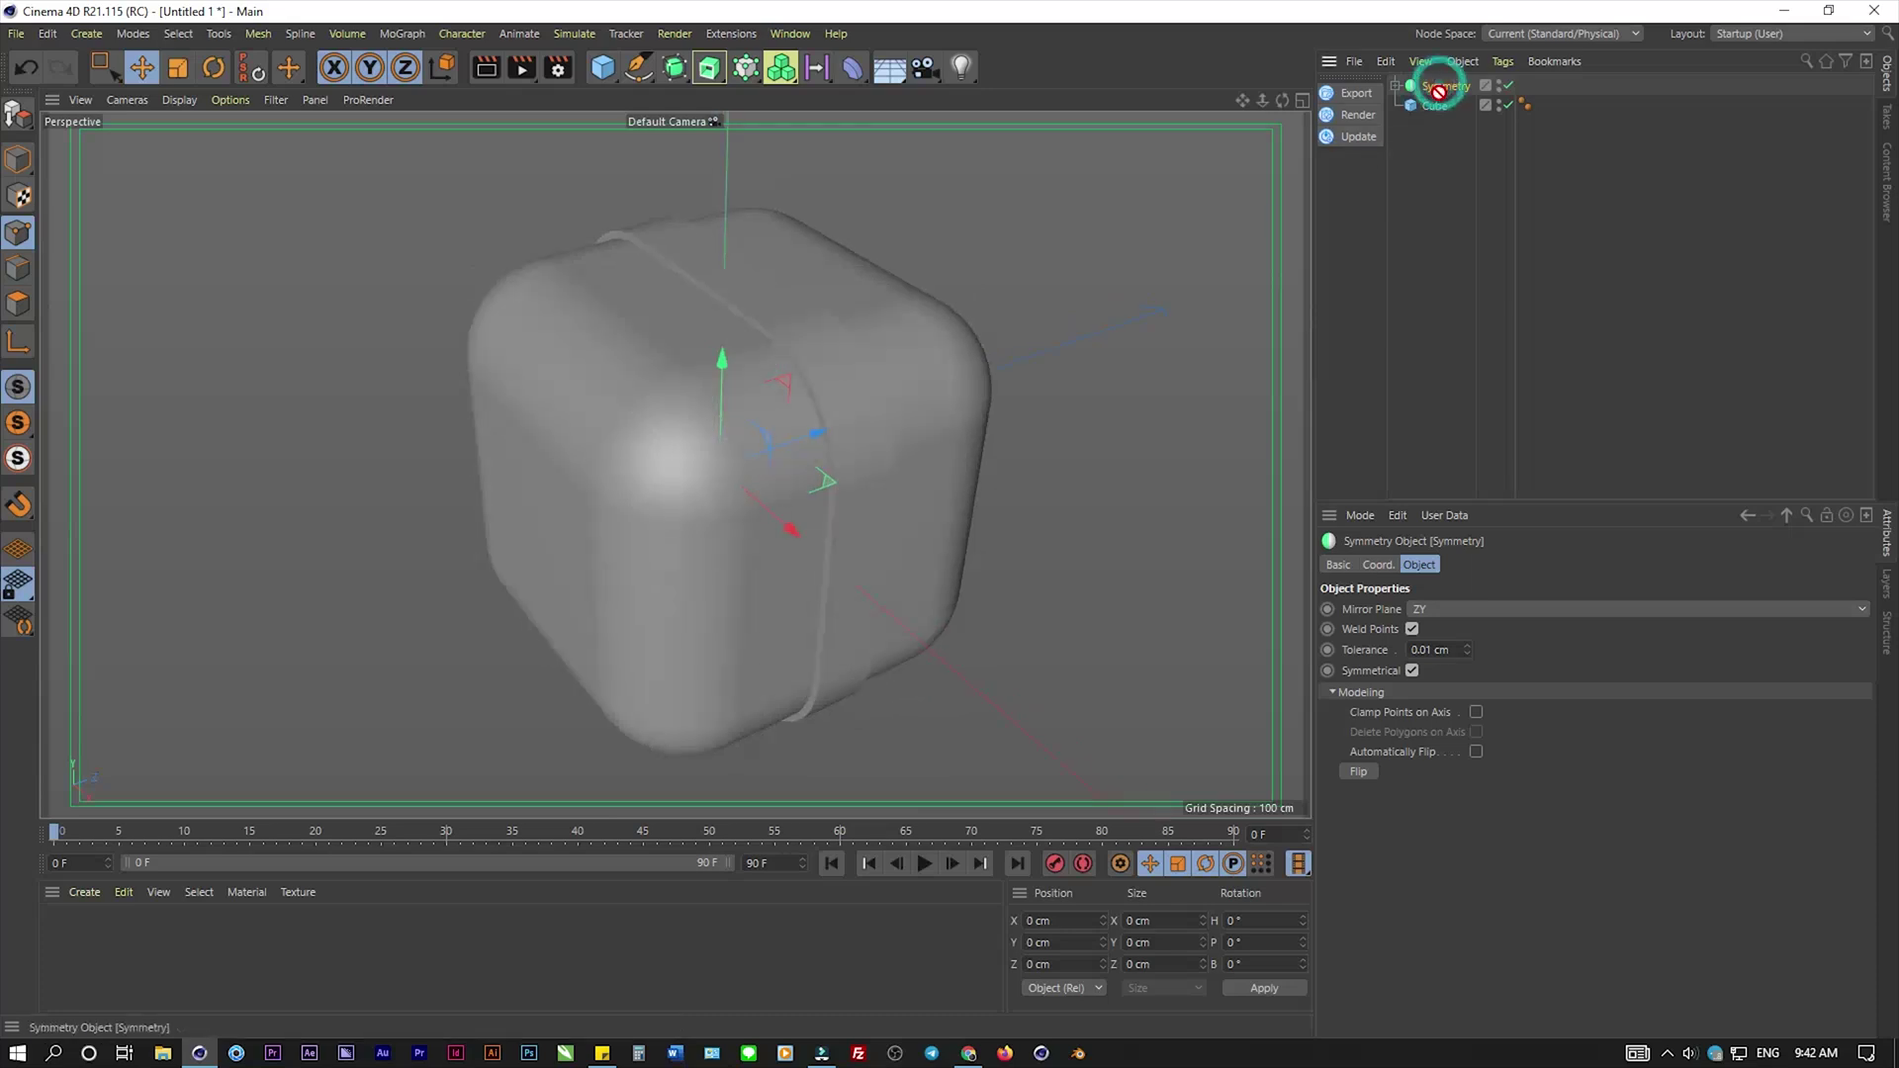
pyautogui.moveTo(1442, 91); pyautogui.dragTo(1429, 132)
# - Rotate the Symmetry.1 ribbon copy 90° so it crosses the first ribbon
pyautogui.press('r')
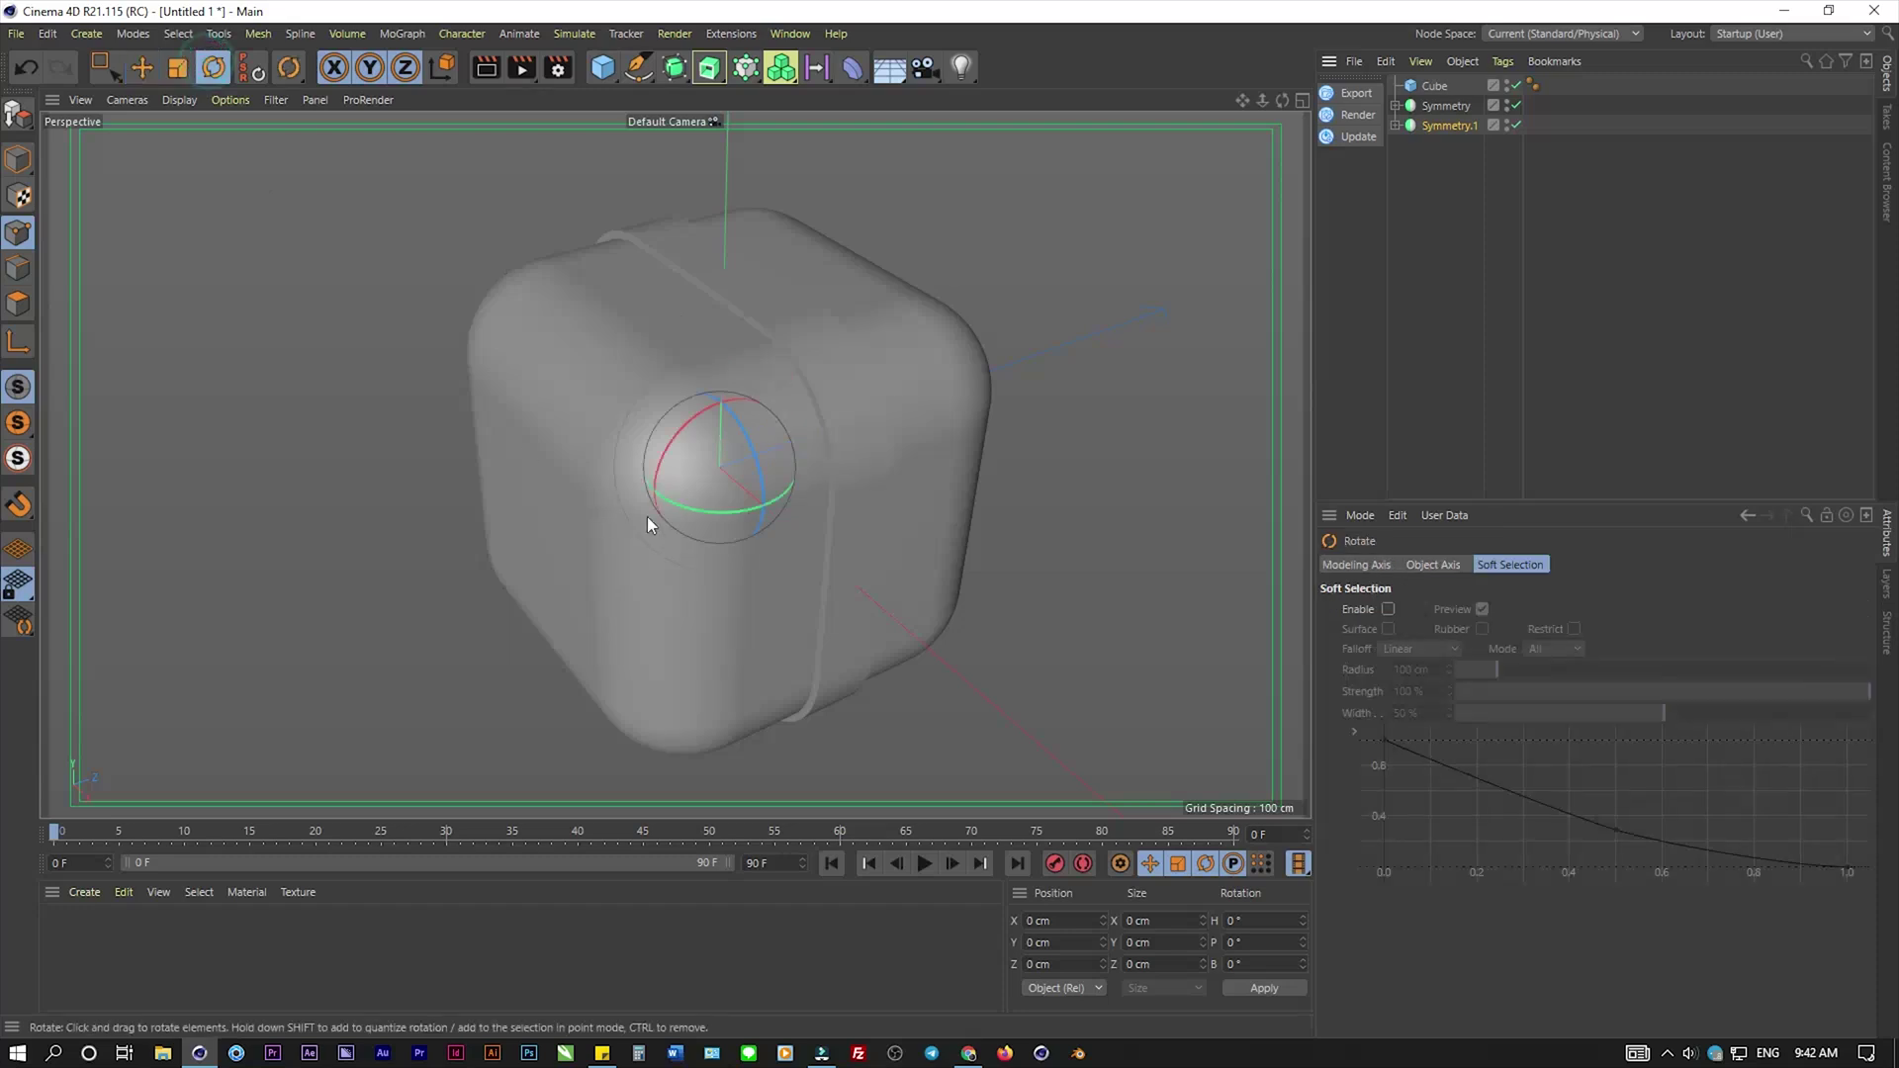
pyautogui.moveTo(700, 512)
pyautogui.mouseDown()
pyautogui.moveTo(805, 482)
pyautogui.moveTo(596, 534)
pyautogui.moveTo(743, 638)
pyautogui.moveTo(892, 625)
pyautogui.moveTo(761, 573)
pyautogui.moveTo(827, 371)
pyautogui.moveTo(848, 400)
pyautogui.mouseUp()
pyautogui.click(15, 161)
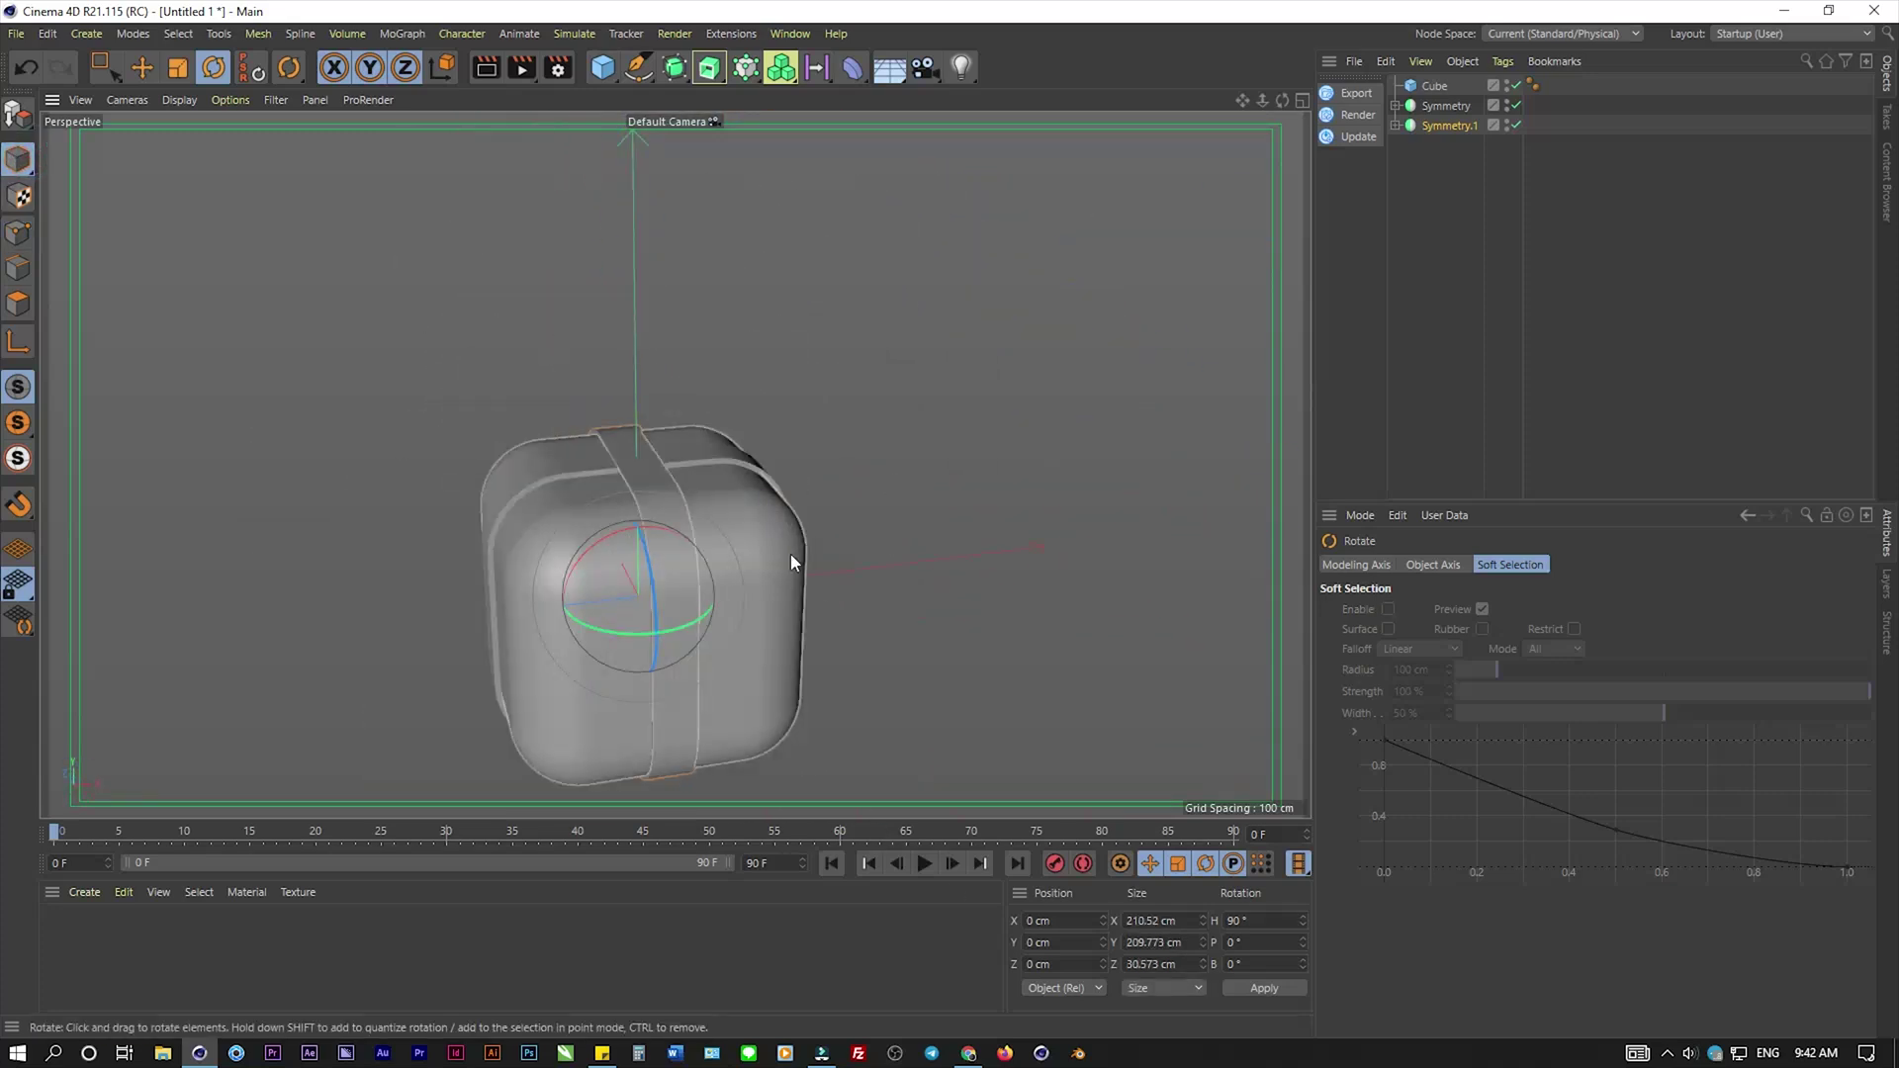
pyautogui.moveTo(791, 556)
pyautogui.keyDown('alt'); pyautogui.mouseDown()
pyautogui.moveTo(555, 555)
pyautogui.moveTo(666, 589)
pyautogui.mouseUp(); pyautogui.keyUp('alt')
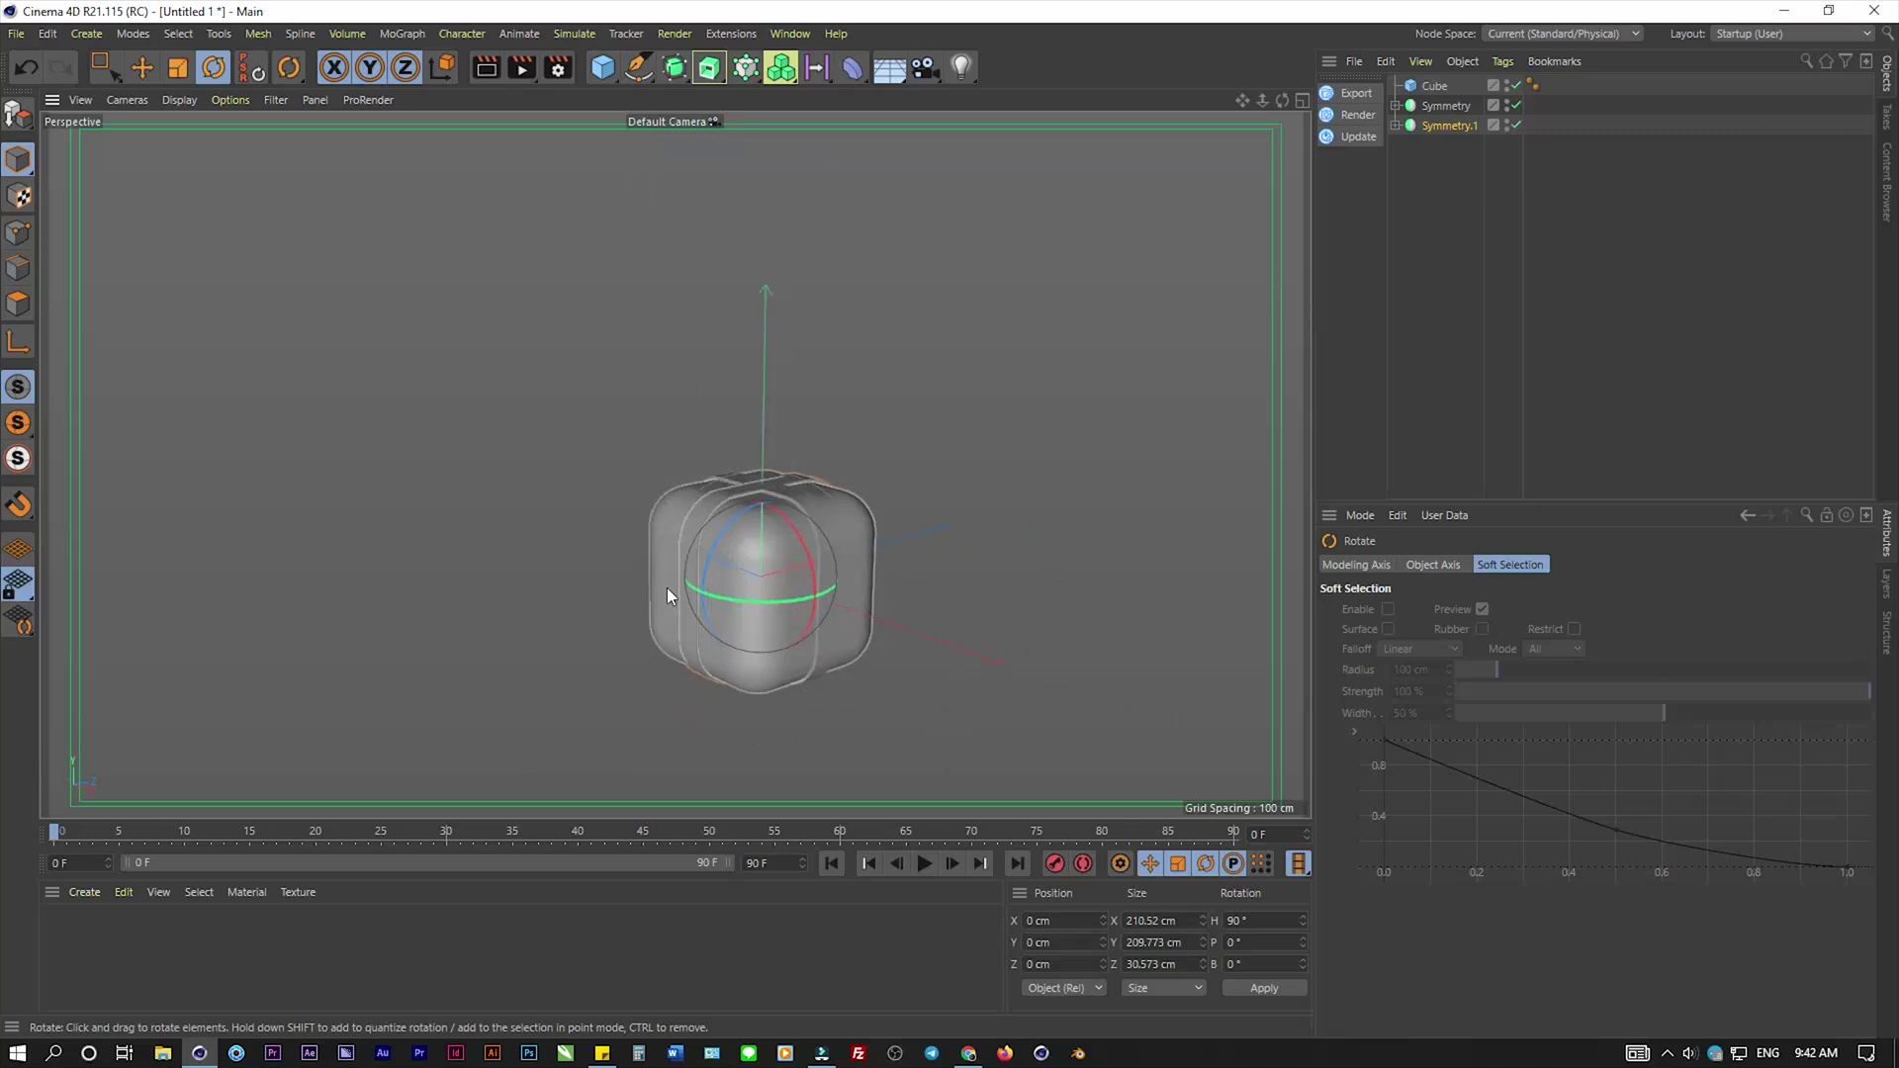
# - Deselect the ribbon copy, then orbit and zoom around the box to inspect the crossed ribbons
pyautogui.click(534, 431)
pyautogui.click(141, 67)
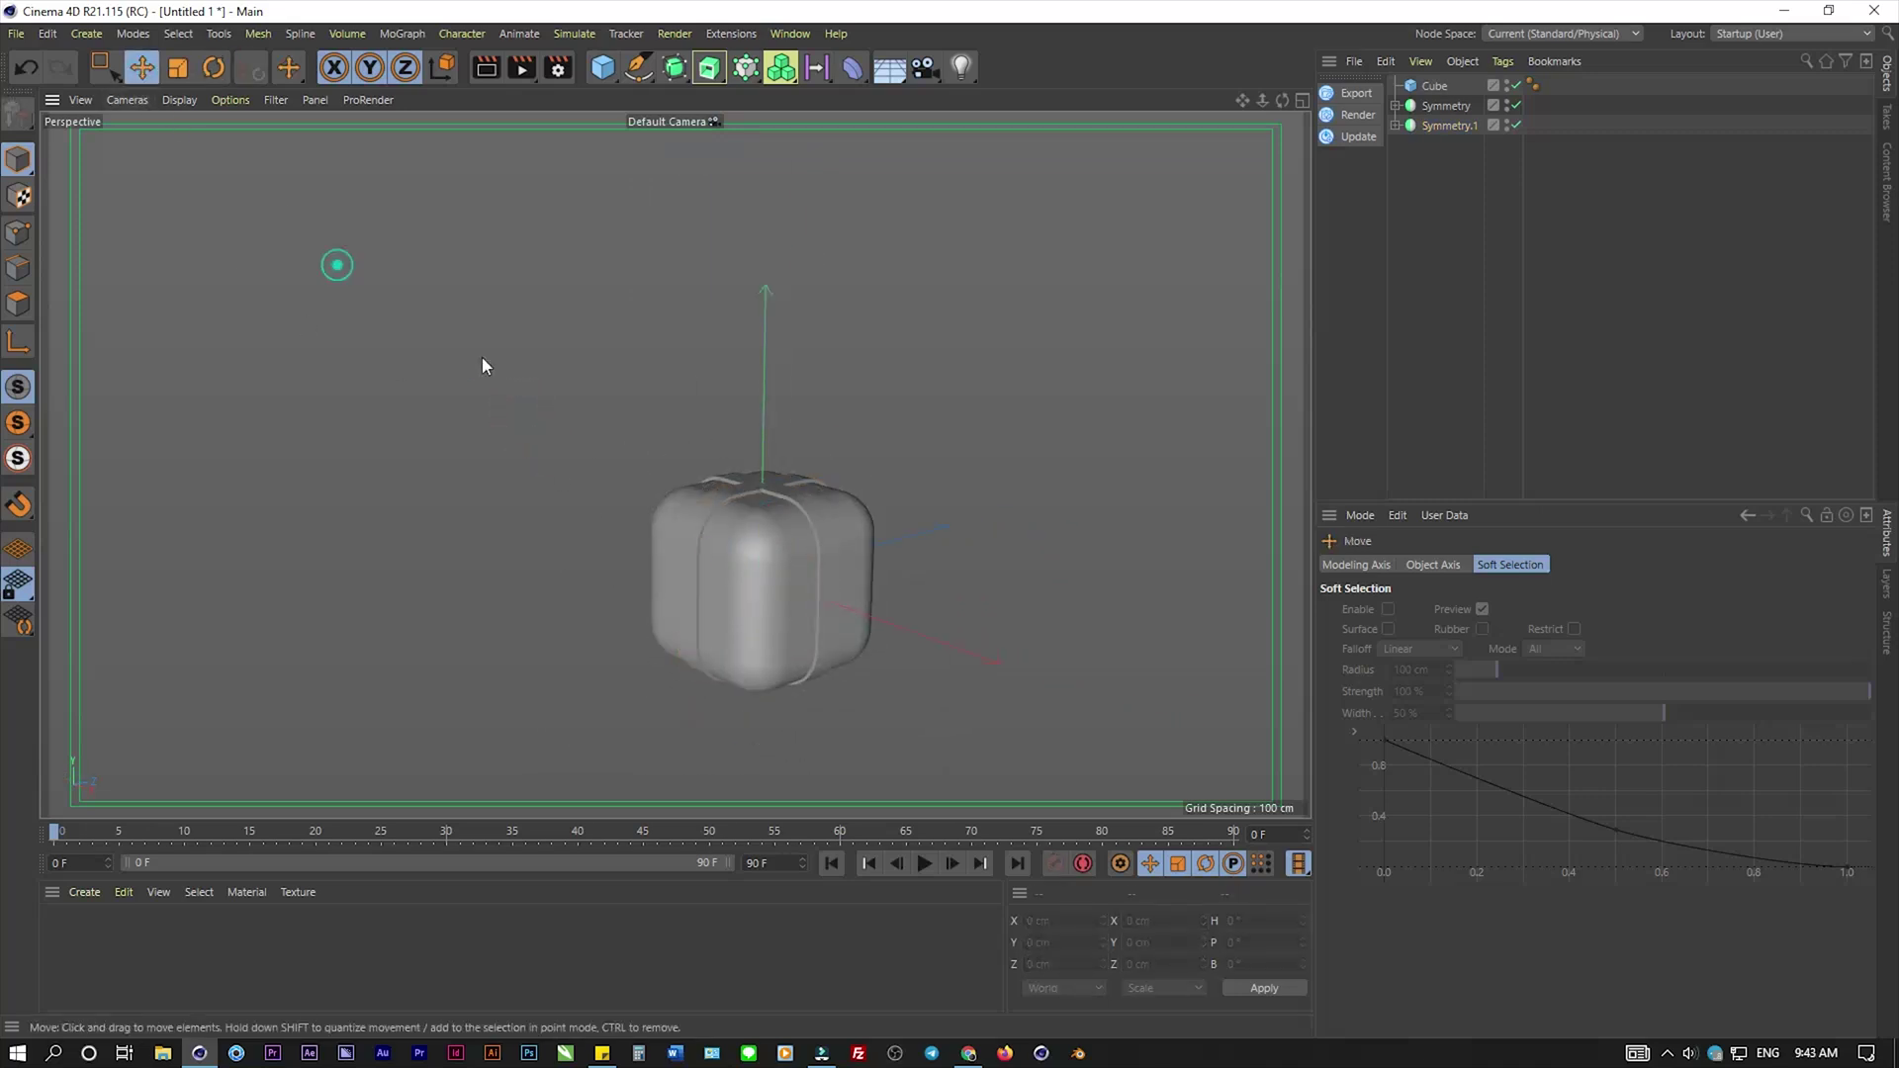
pyautogui.moveTo(483, 362)
pyautogui.keyDown('alt'); pyautogui.mouseDown()
pyautogui.moveTo(633, 465)
pyautogui.moveTo(704, 316)
pyautogui.mouseUp(); pyautogui.keyUp('alt')
pyautogui.scroll(2, 749, 536)
pyautogui.scroll(3, 756, 585)
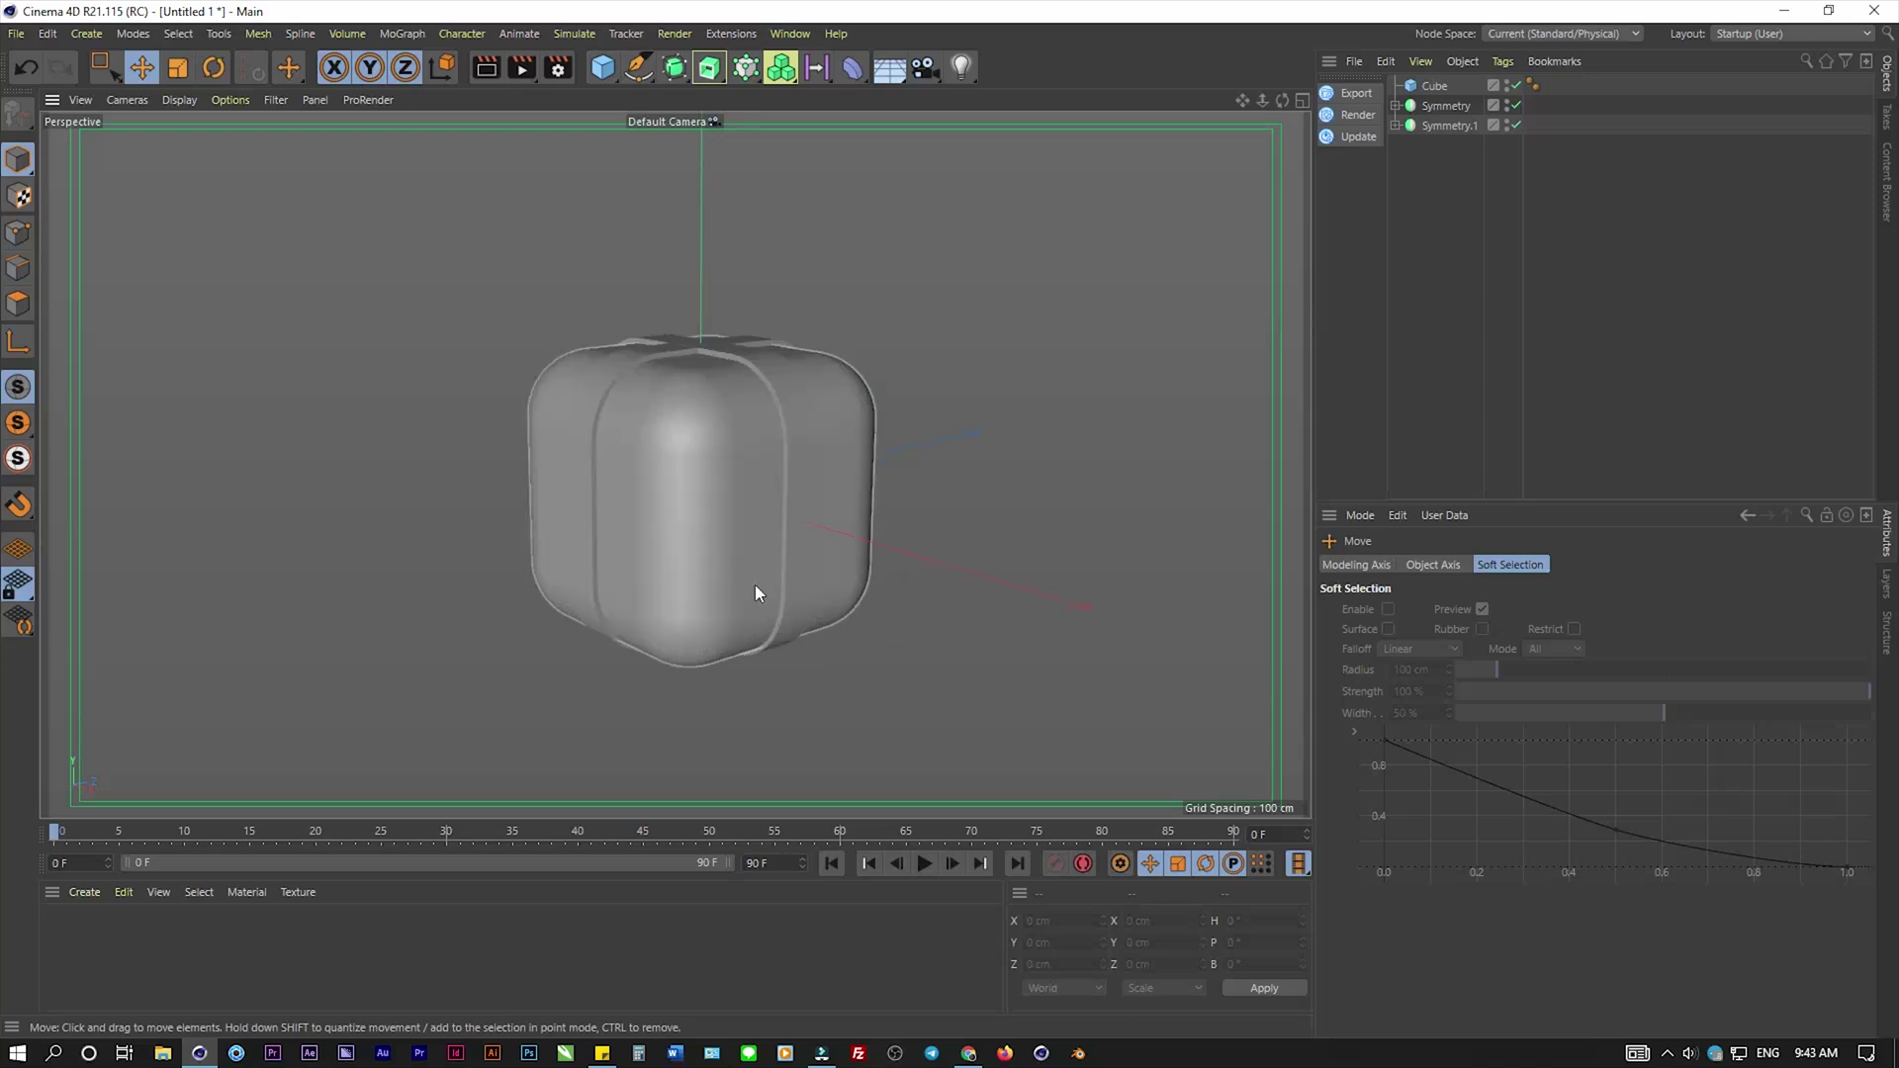
pyautogui.moveTo(755, 584)
pyautogui.keyDown('alt'); pyautogui.mouseDown()
pyautogui.moveTo(740, 432)
pyautogui.moveTo(804, 382)
pyautogui.moveTo(815, 290)
pyautogui.moveTo(828, 388)
pyautogui.moveTo(888, 498)
pyautogui.mouseUp(); pyautogui.keyUp('alt')
pyautogui.scroll(-2, 697, 424)
pyautogui.scroll(3, 700, 430)
pyautogui.moveTo(710, 427)
pyautogui.keyDown('alt'); pyautogui.mouseDown()
pyautogui.moveTo(722, 287)
pyautogui.moveTo(650, 365)
pyautogui.mouseUp(); pyautogui.keyUp('alt')
pyautogui.scroll(-2, 469, 483)
pyautogui.keyDown('alt'); pyautogui.moveTo(469, 483); pyautogui.dragTo(645, 293); pyautogui.keyUp('alt')
pyautogui.scroll(3, 702, 359)
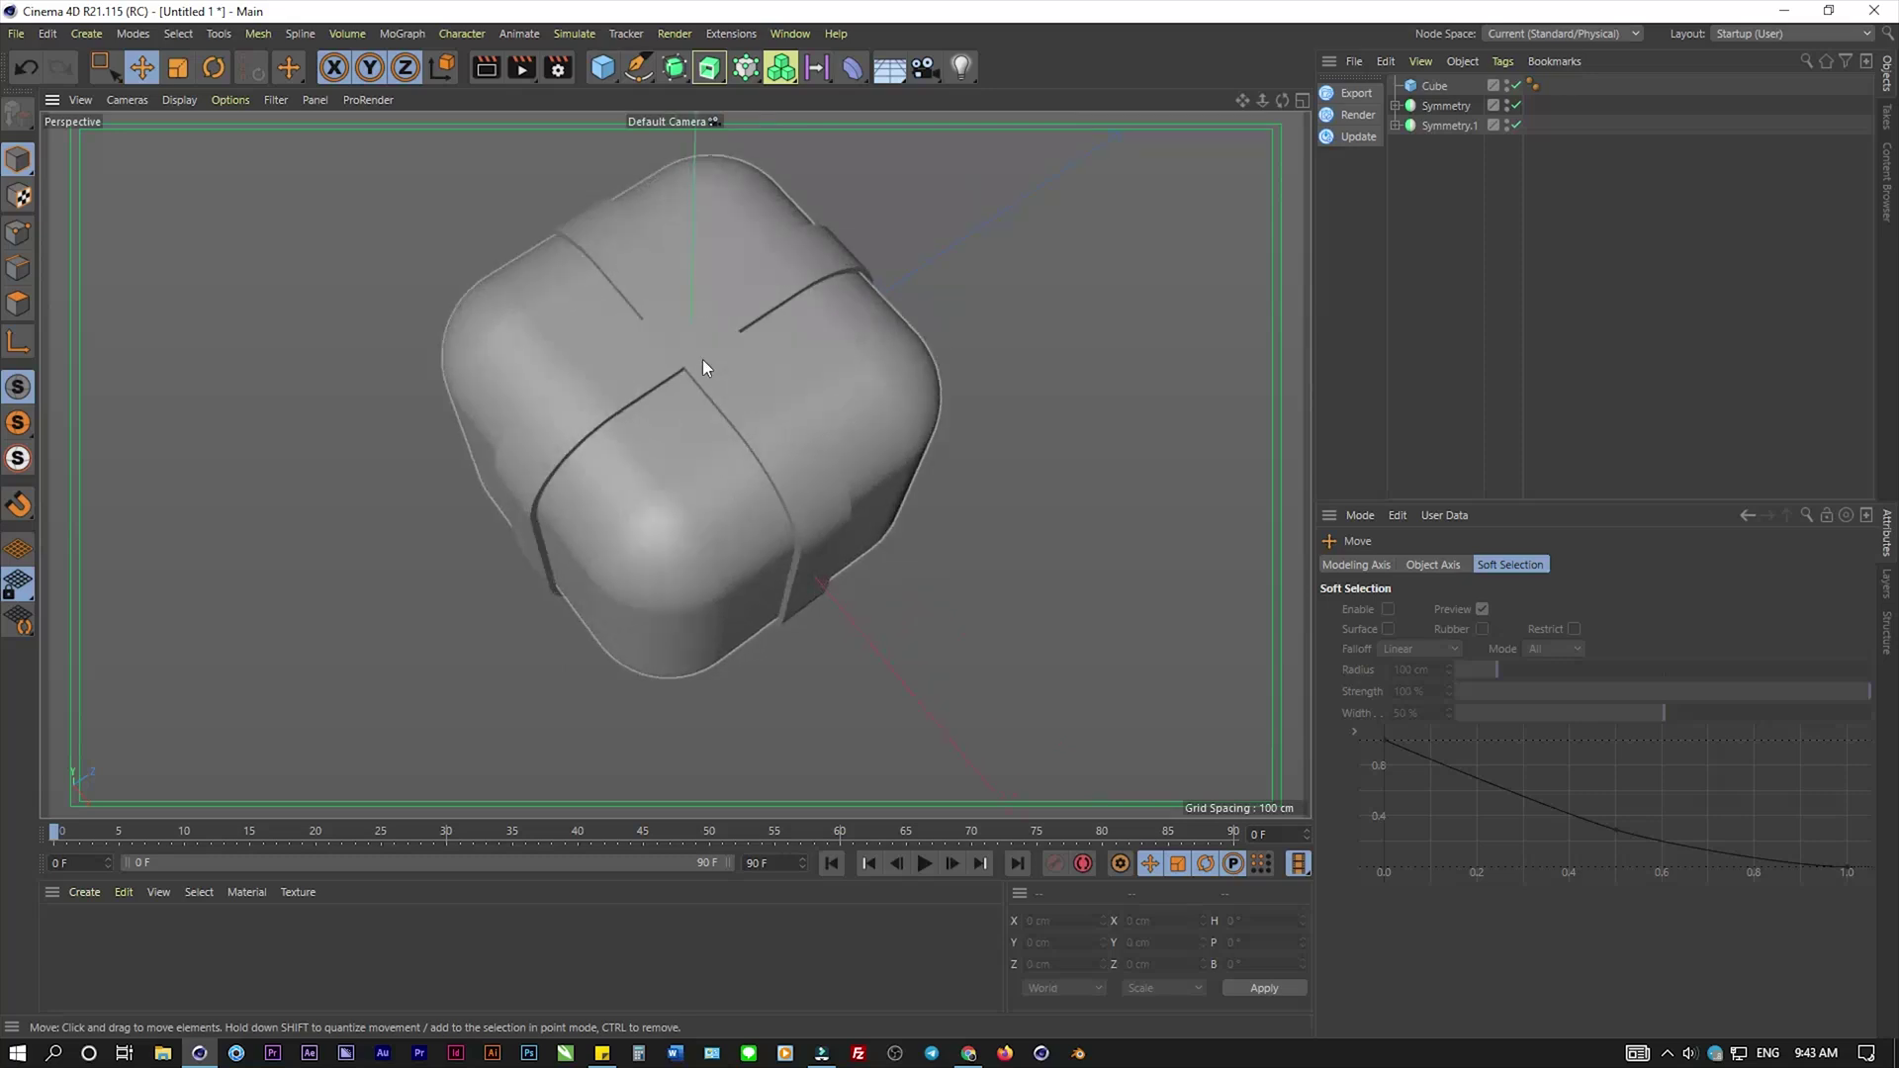
pyautogui.keyDown('alt'); pyautogui.moveTo(704, 362); pyautogui.dragTo(756, 250); pyautogui.keyUp('alt')
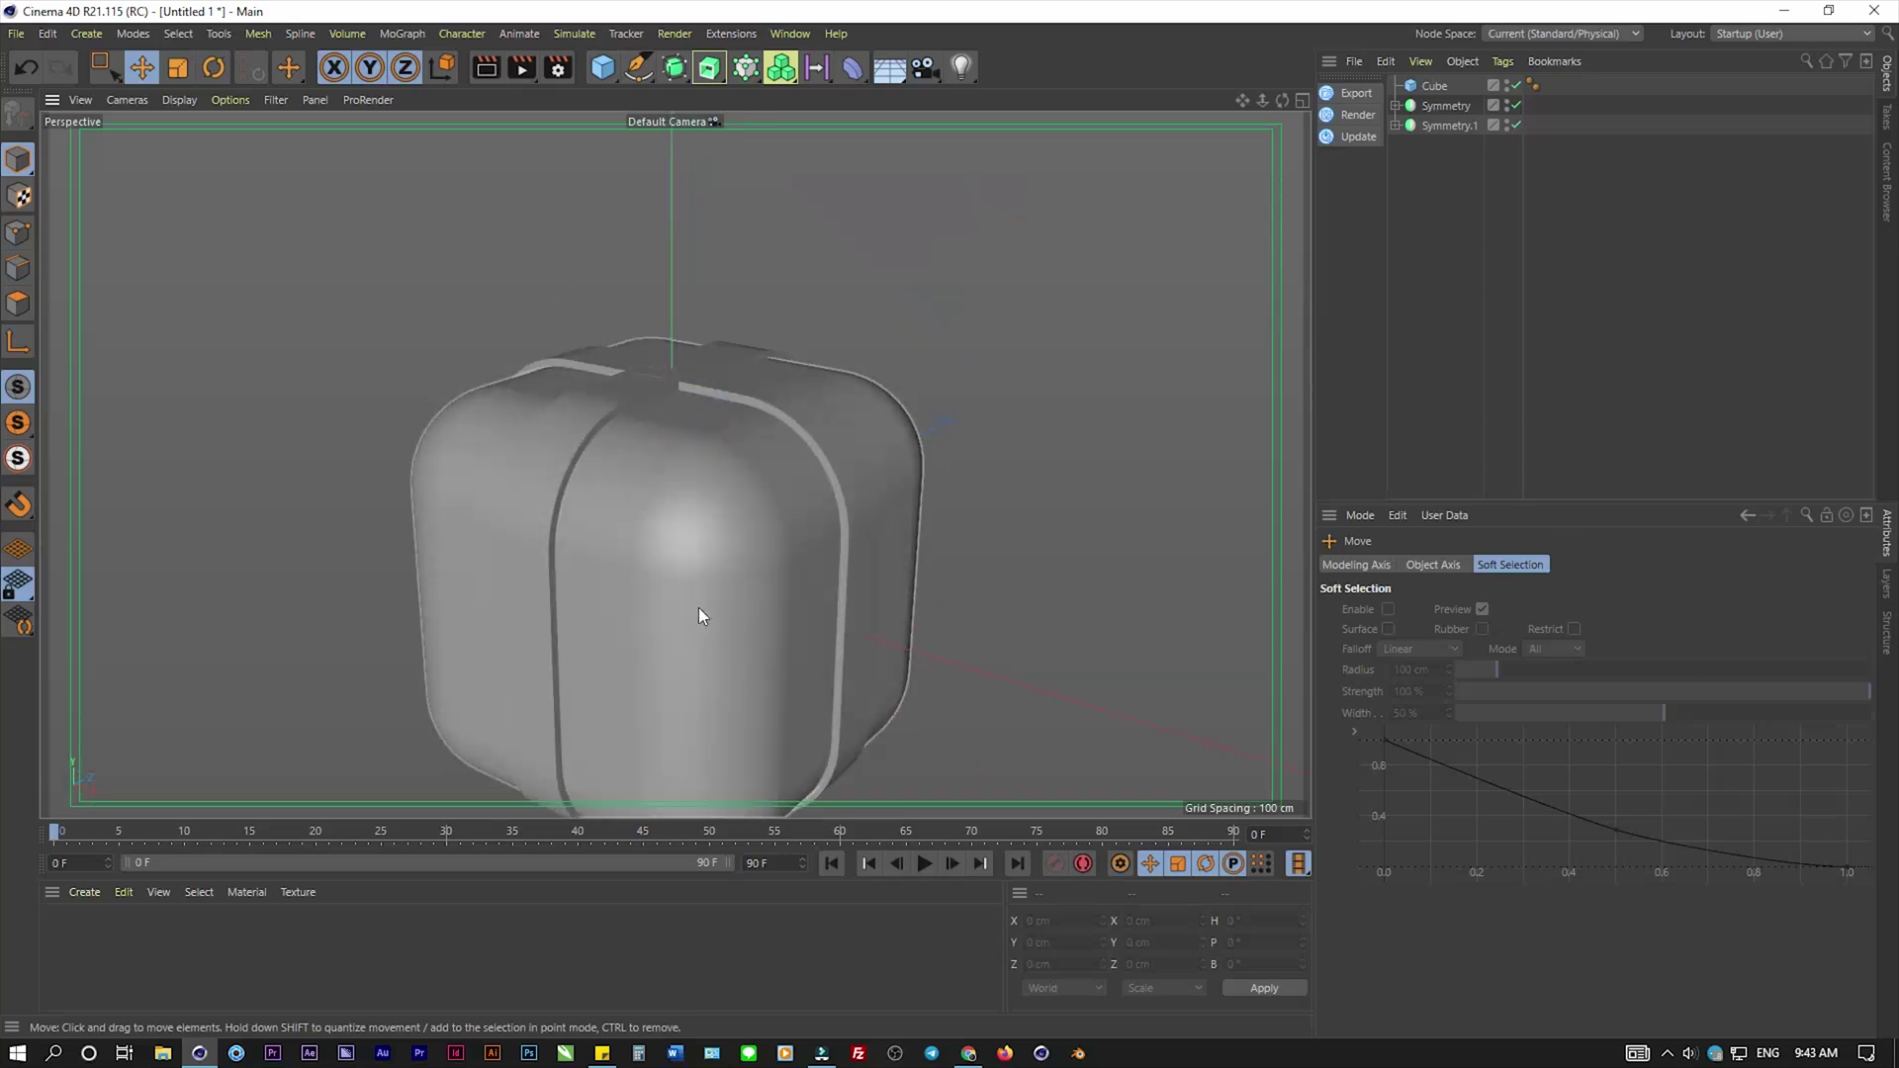
pyautogui.keyDown('alt'); pyautogui.moveTo(698, 608); pyautogui.dragTo(782, 243); pyautogui.keyUp('alt')
# - Maximize the Front view and group Cube, Symmetry and Symmetry.1 into a Null
pyautogui.click(1301, 100)
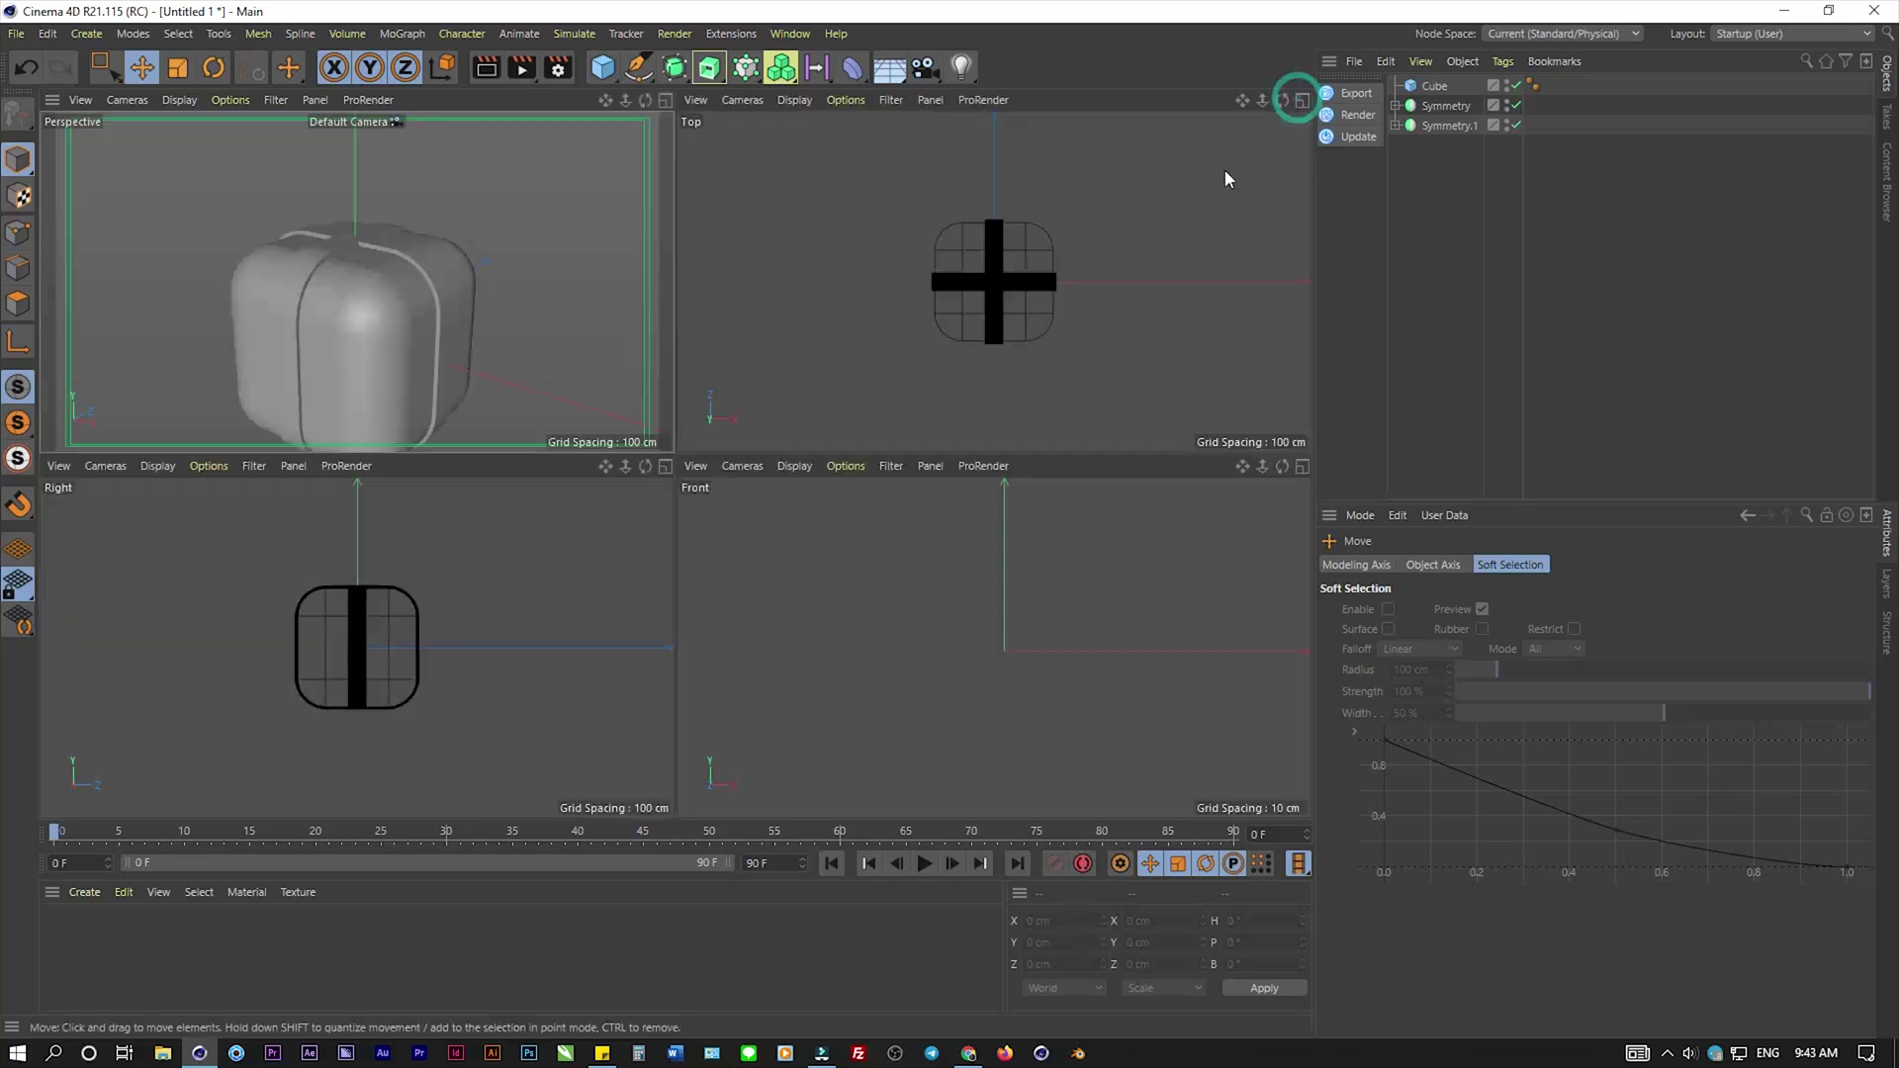
pyautogui.click(1302, 467)
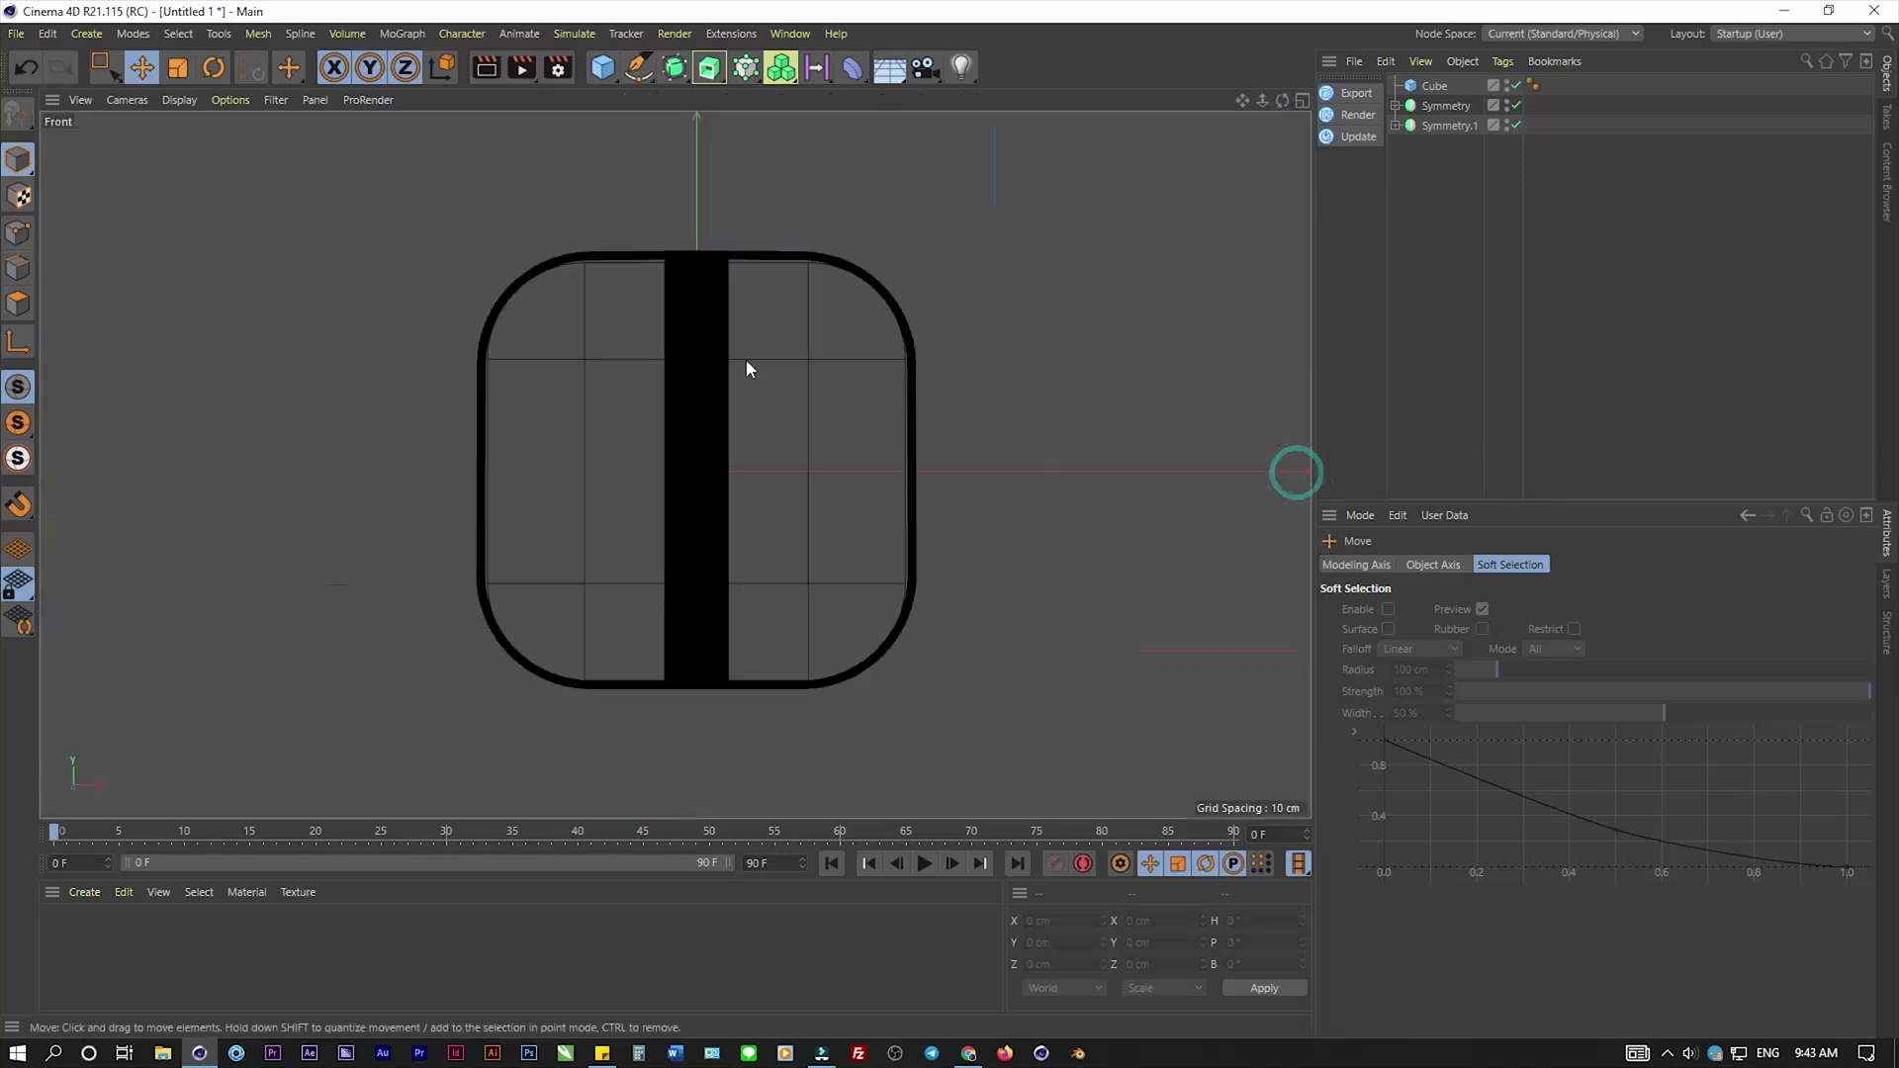
pyautogui.click(1457, 125)
pyautogui.hotkey('ctrl', 'a')
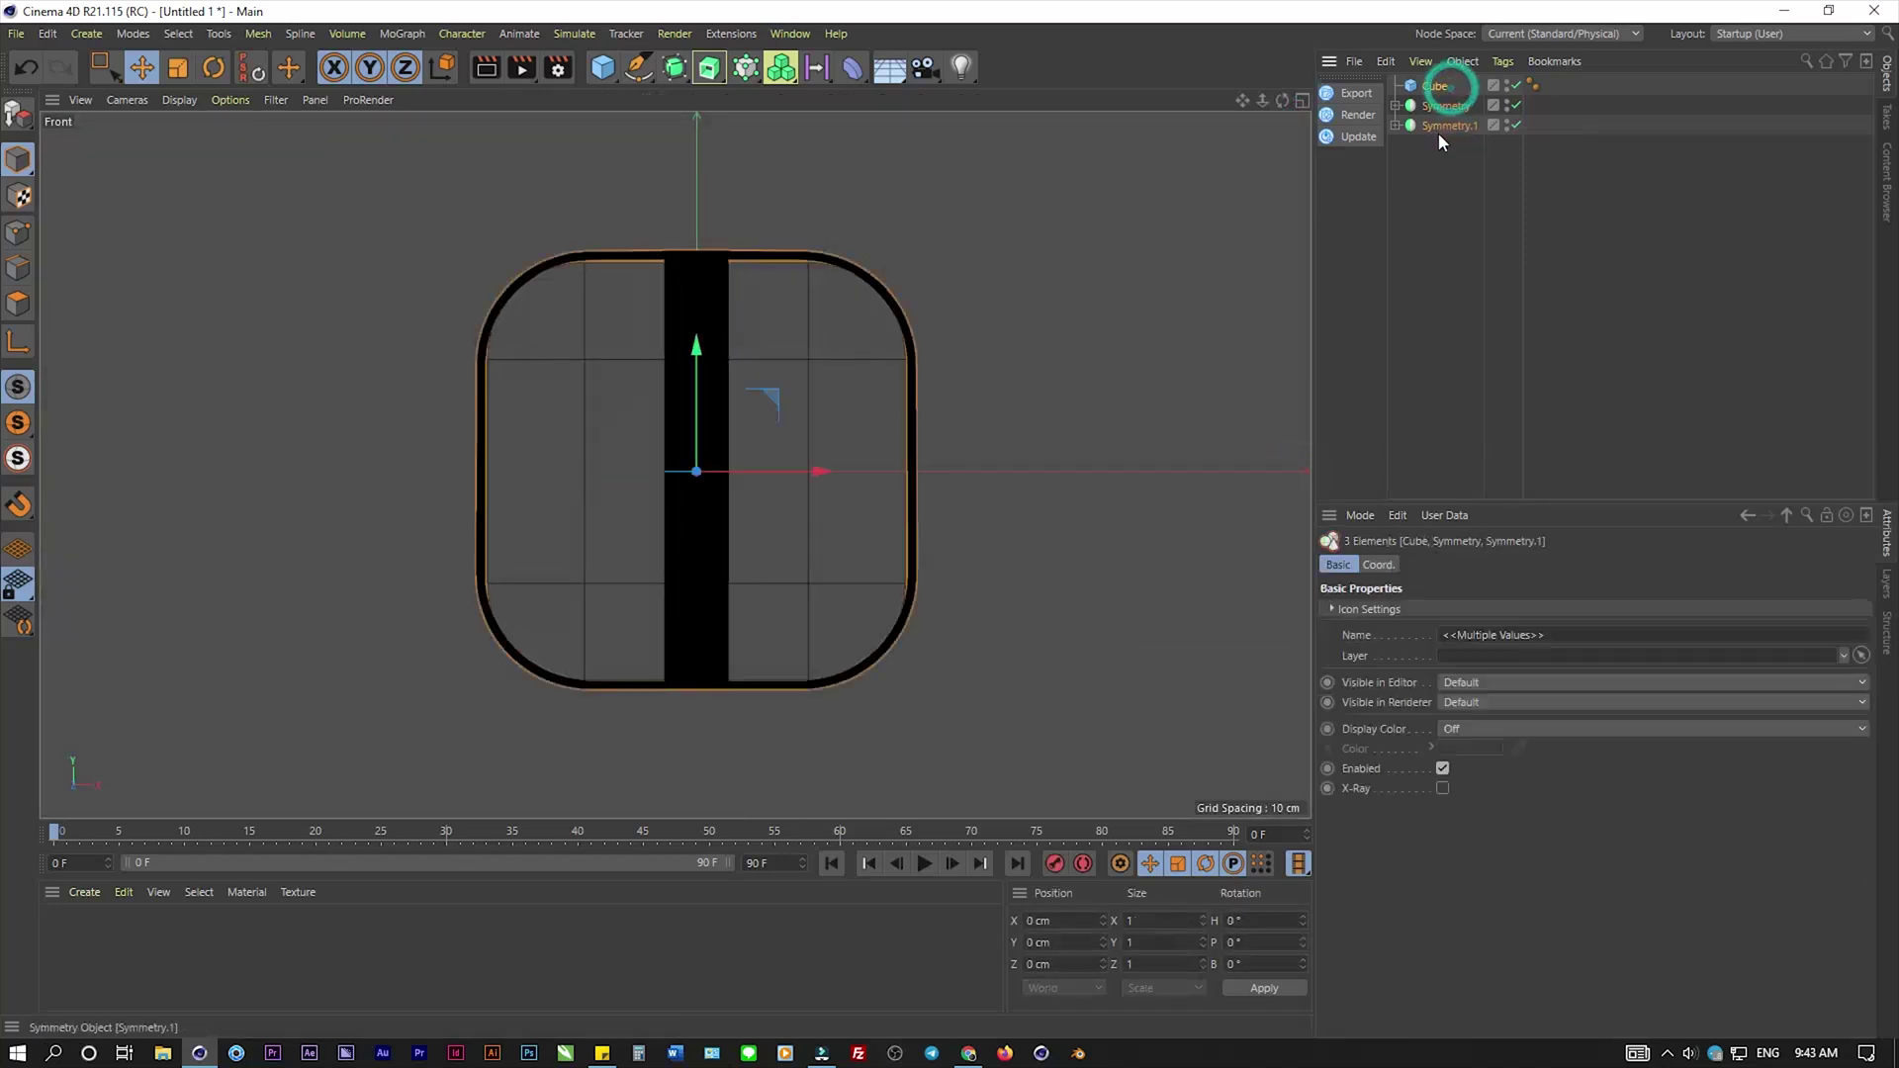
pyautogui.hotkey('alt', 'g')
# - Hide the grouped Null in both the viewport and renders
pyautogui.click(1470, 87)
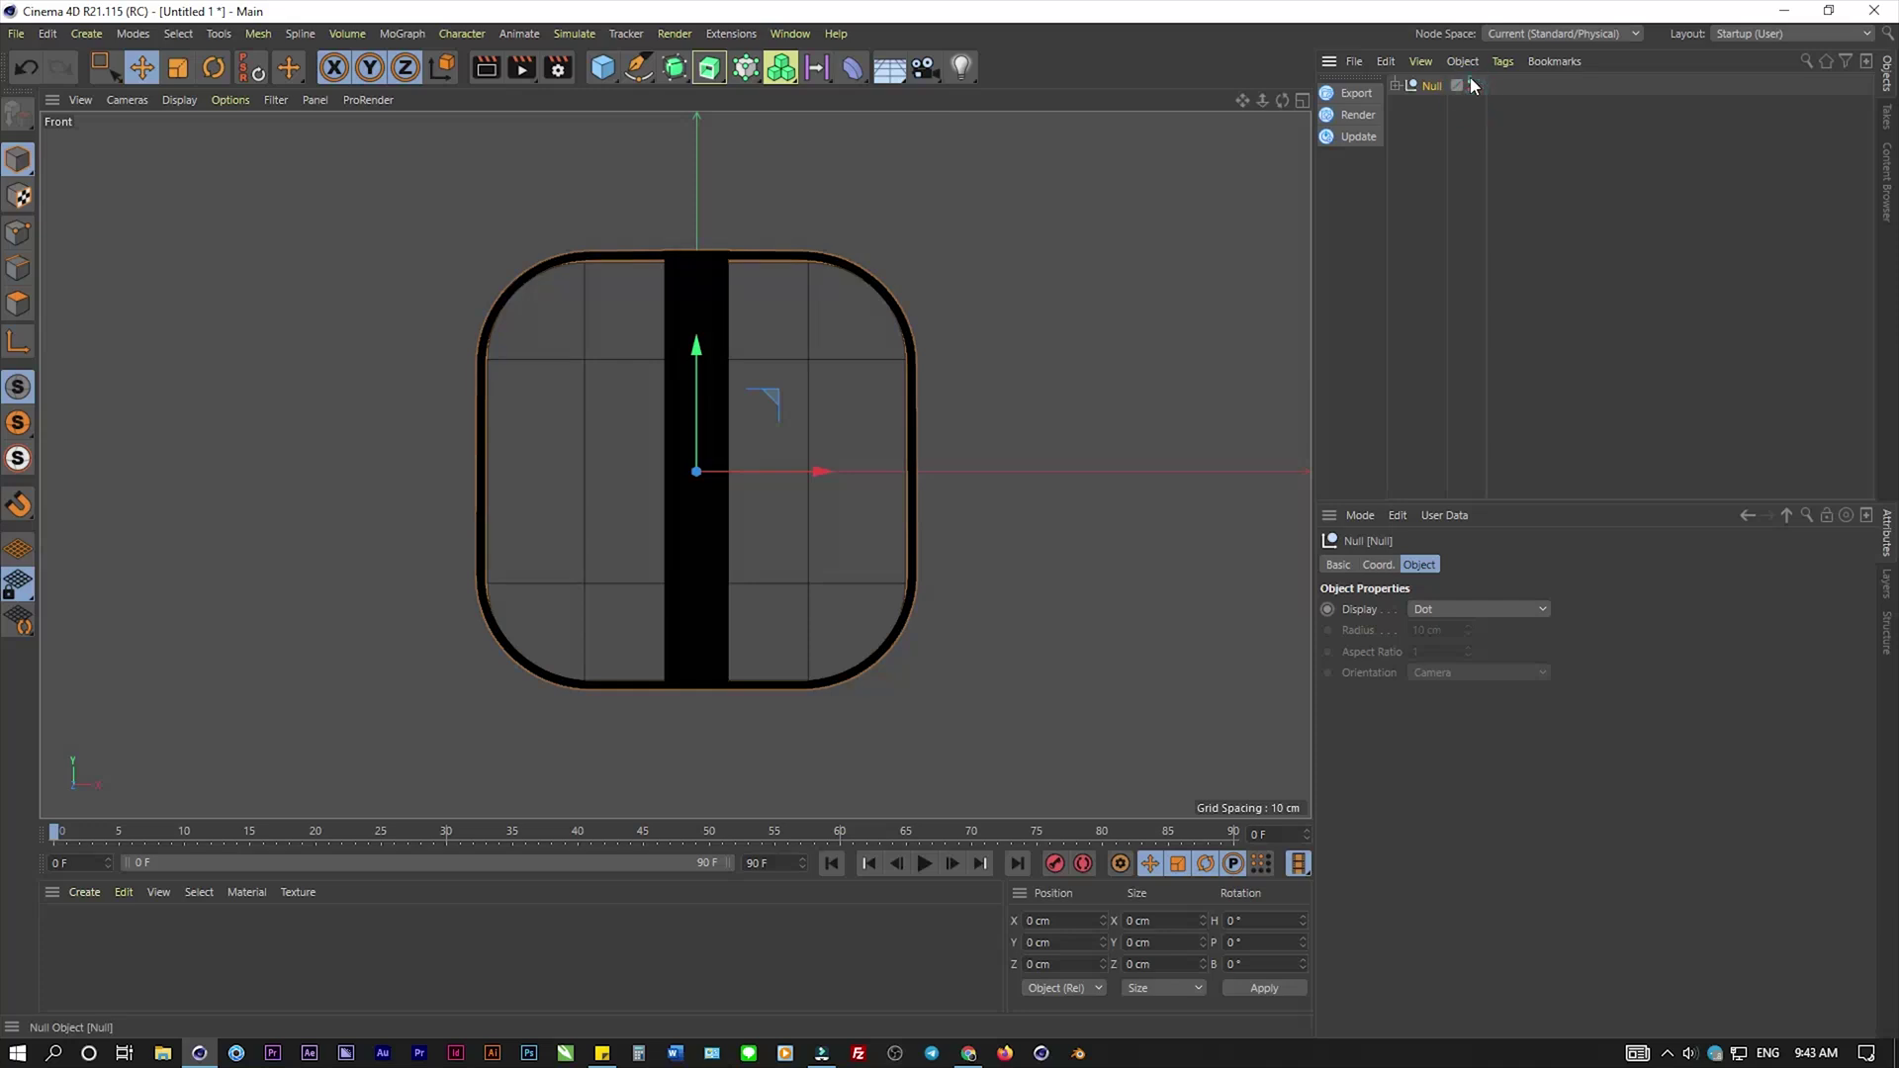
pyautogui.click(1433, 142)
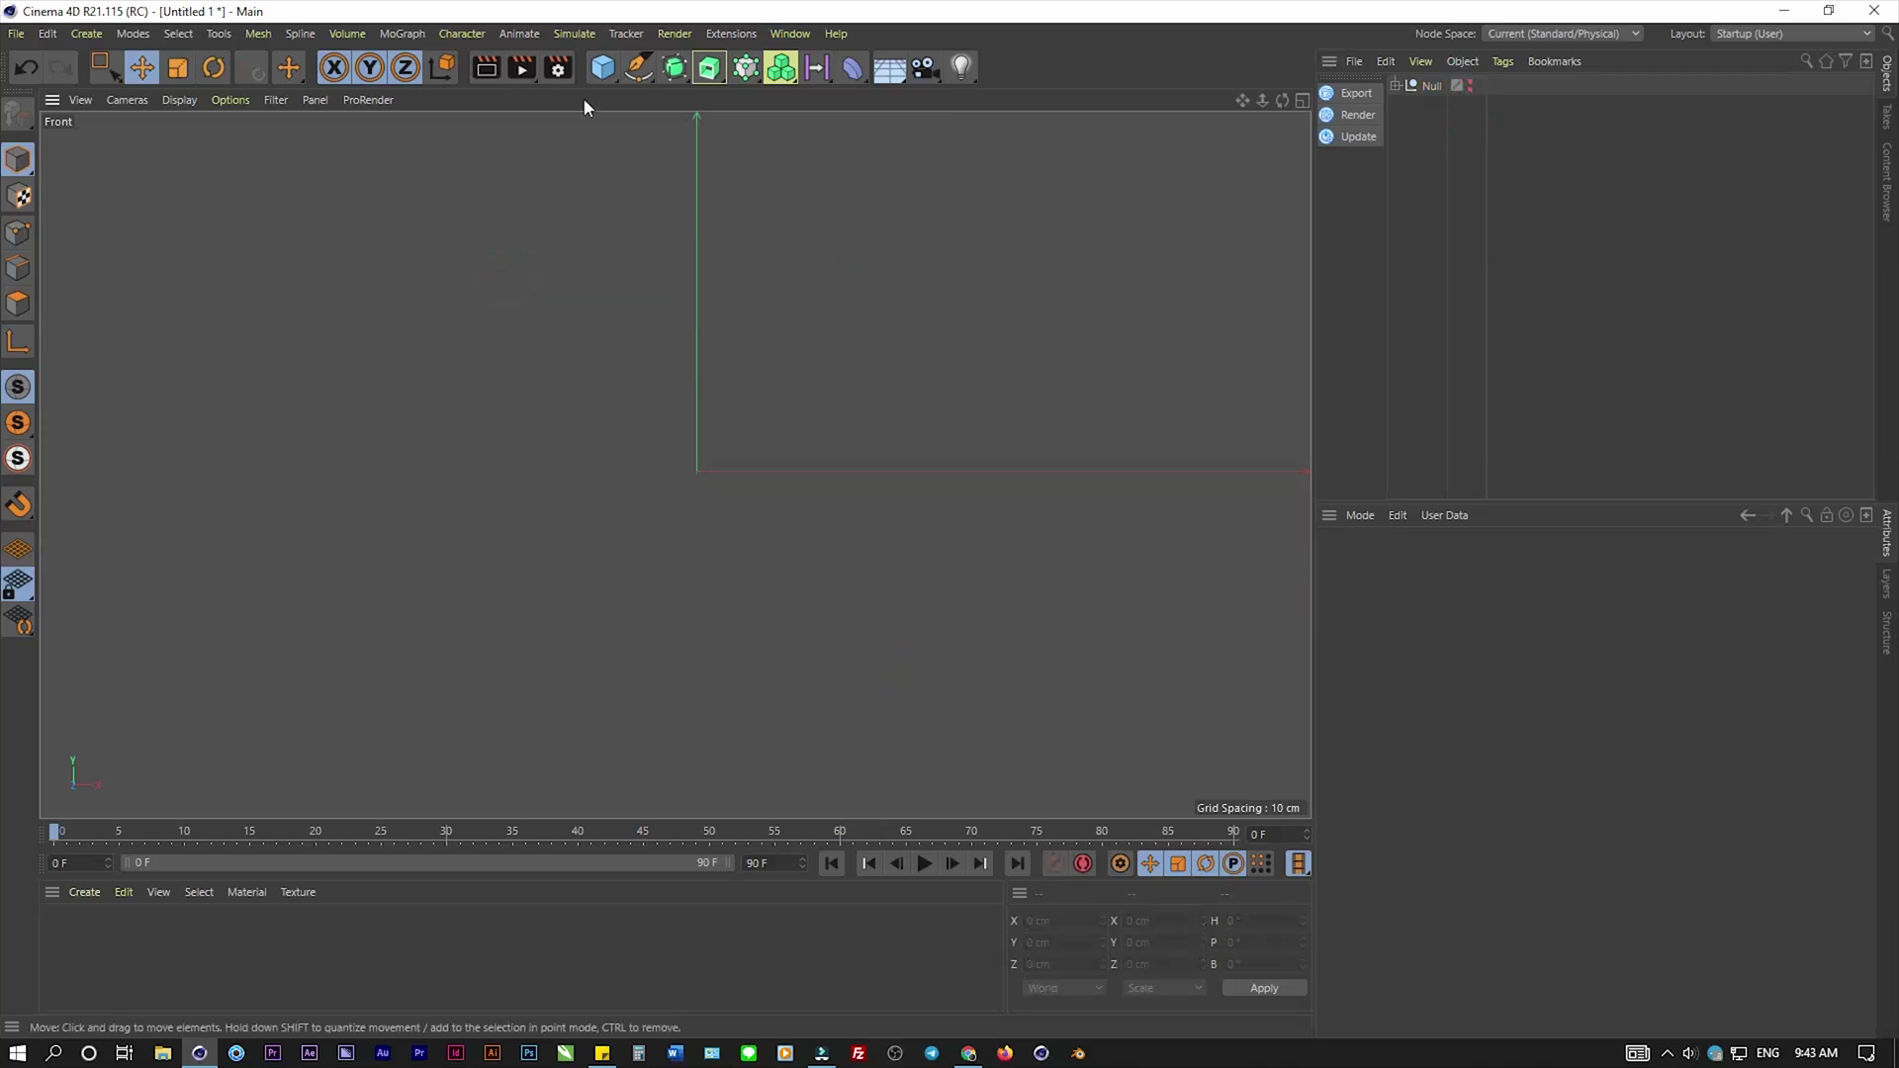
pyautogui.click(639, 67)
# - Turn on the Front view grid and adjust the zoom for drawing
pyautogui.click(186, 97)
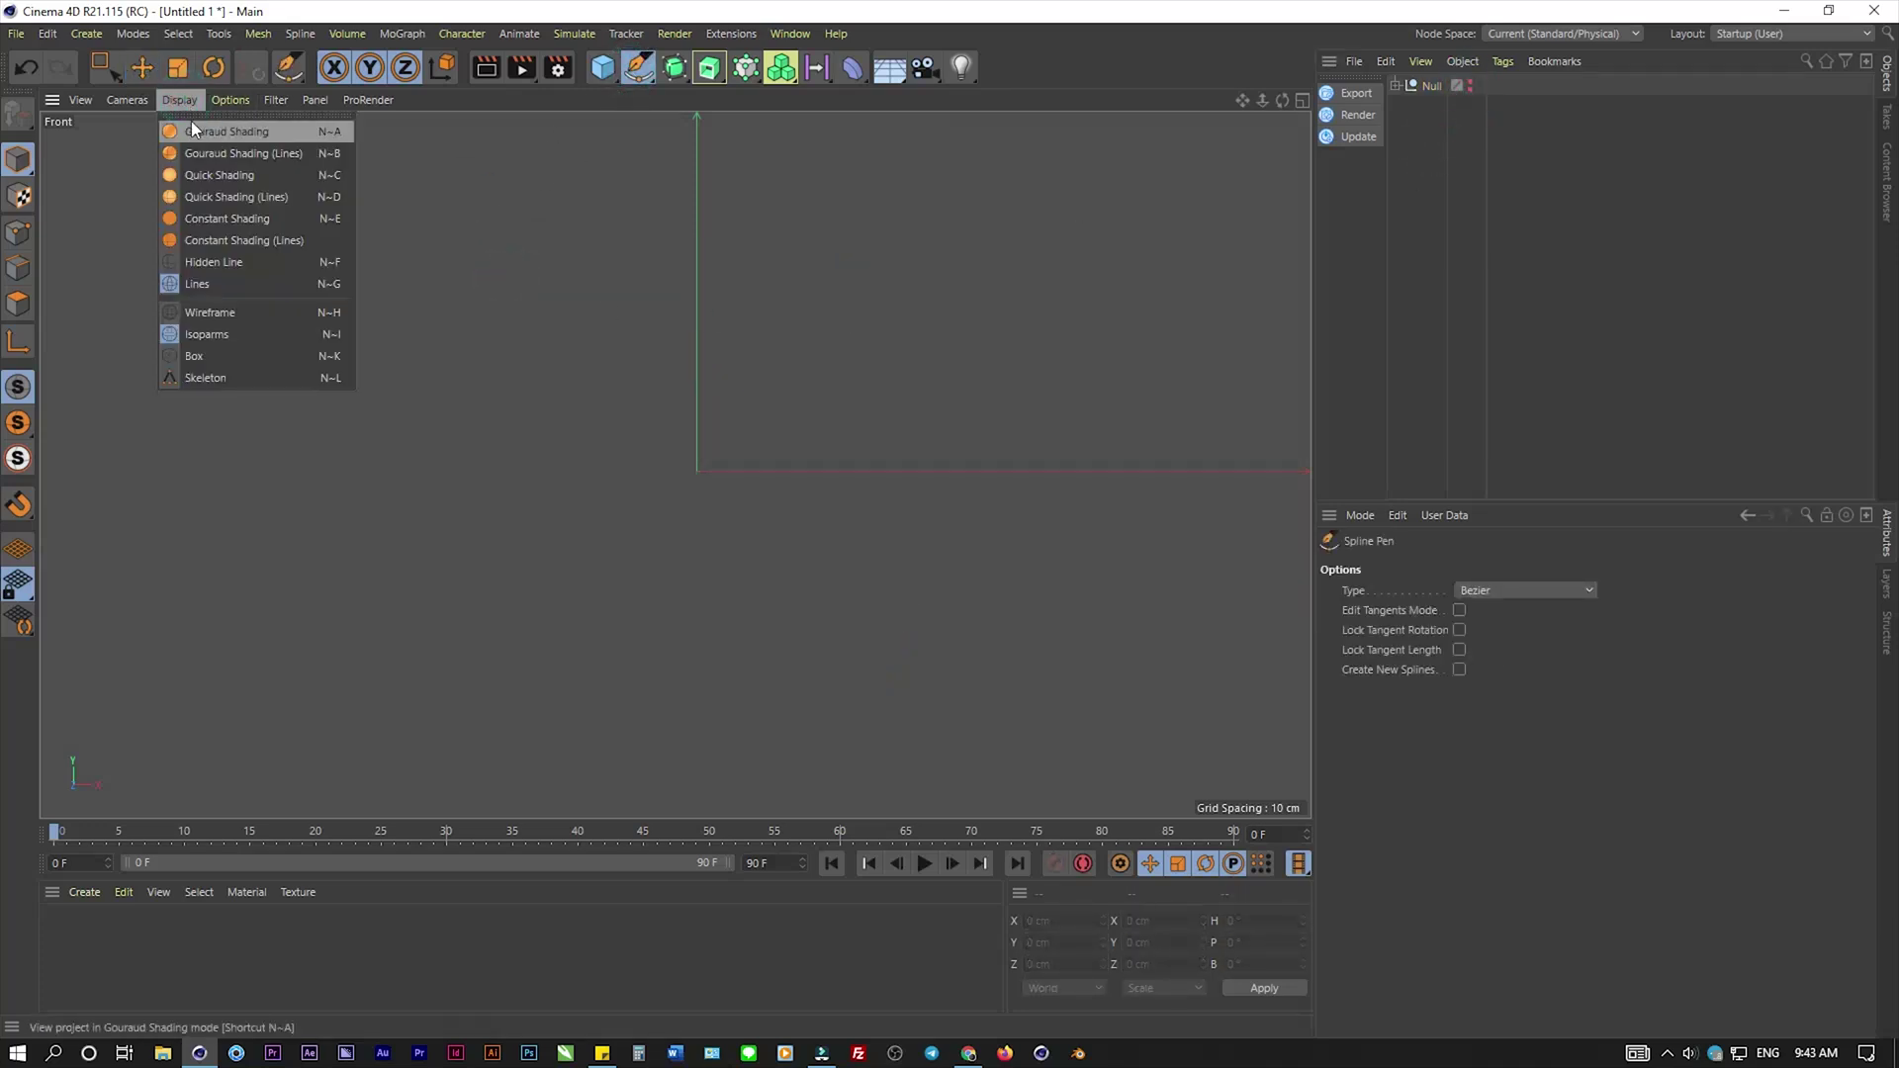
pyautogui.click(318, 414)
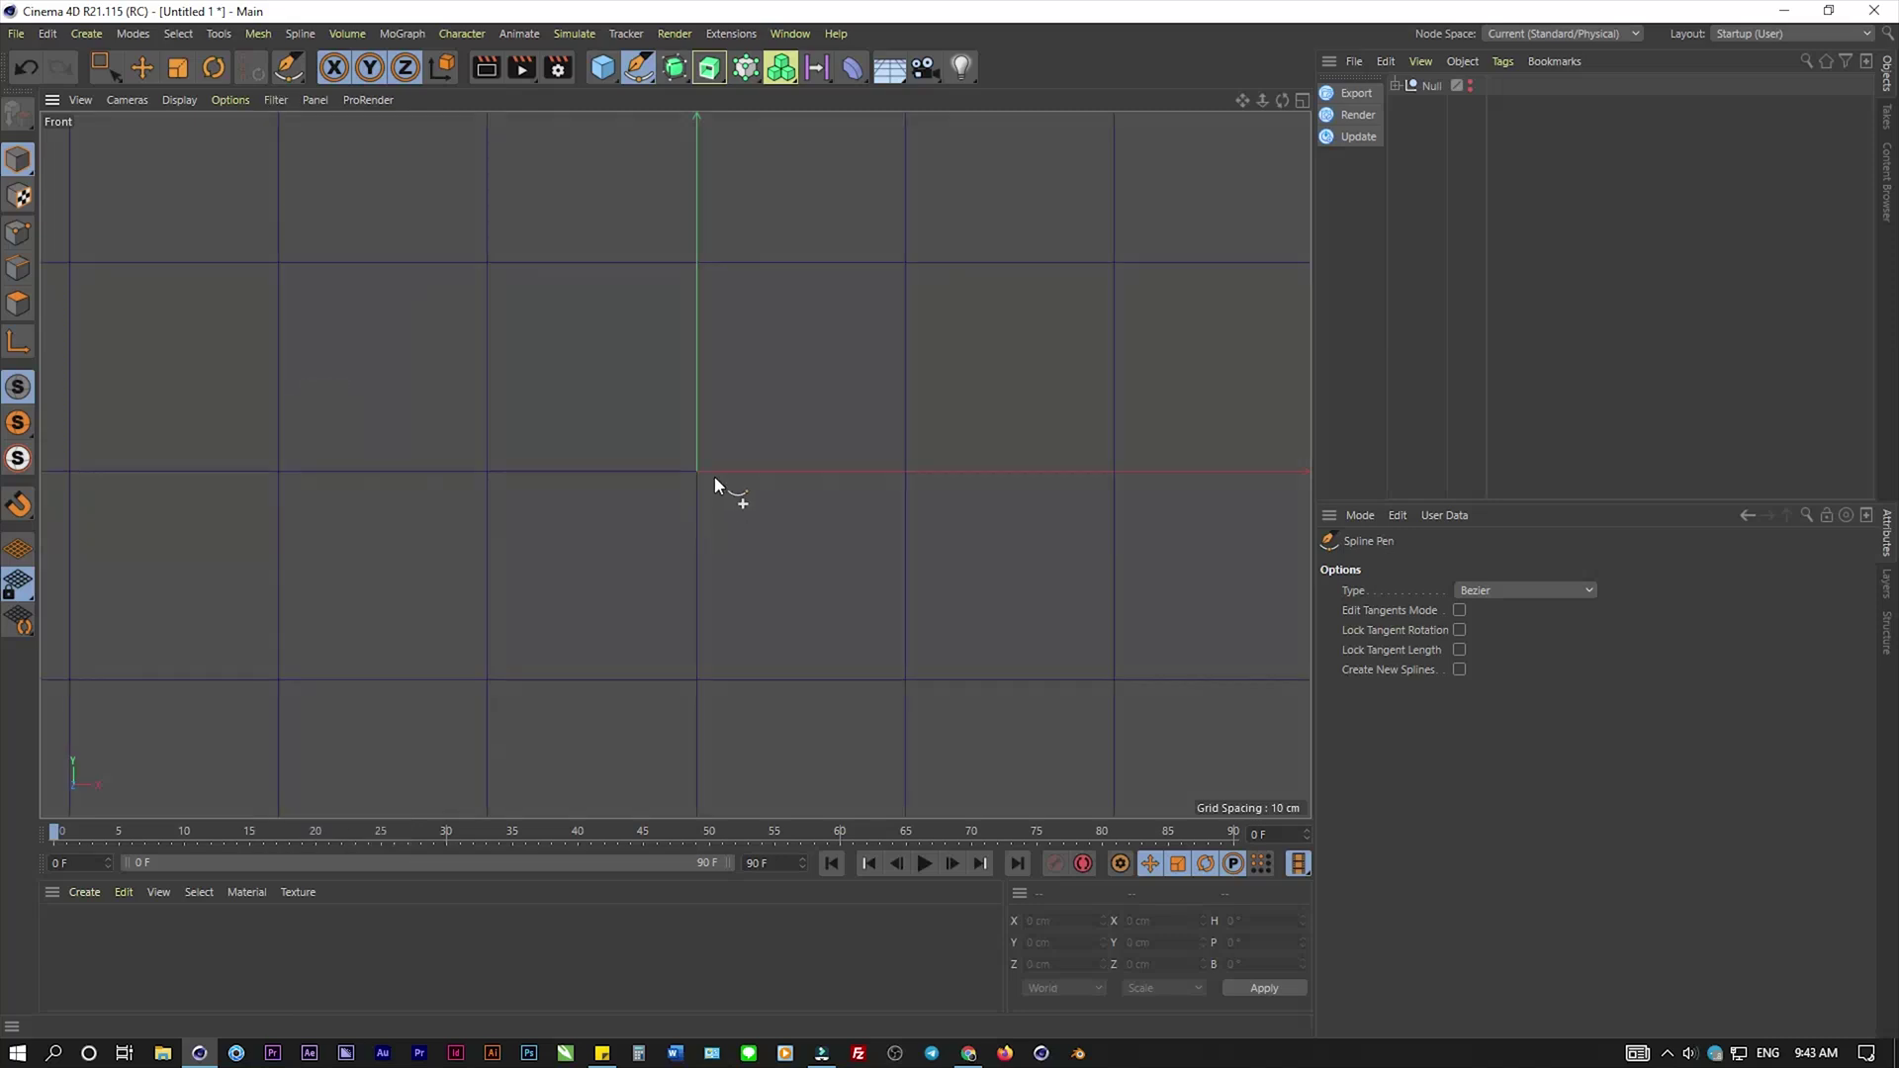
pyautogui.scroll(2, 714, 477)
pyautogui.scroll(2, 690, 473)
pyautogui.scroll(-1, 686, 485)
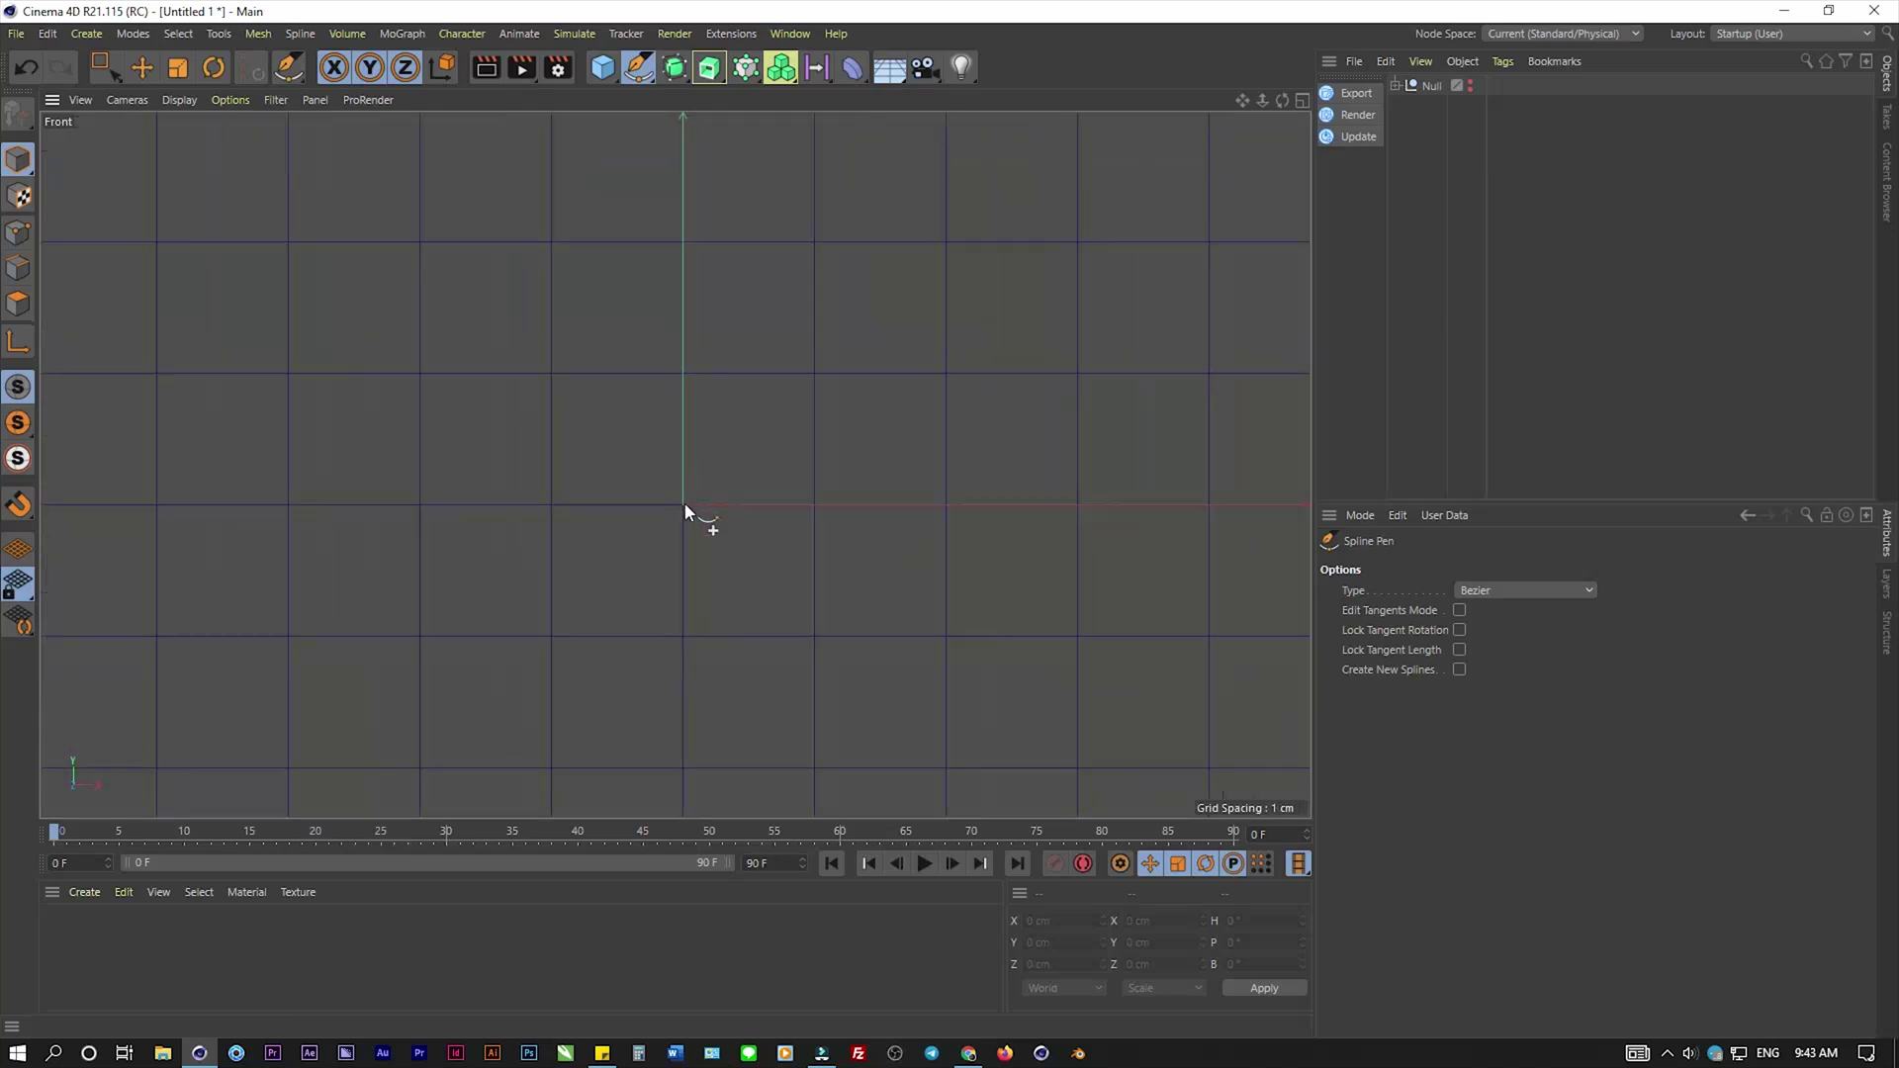
pyautogui.scroll(-5, 615, 517)
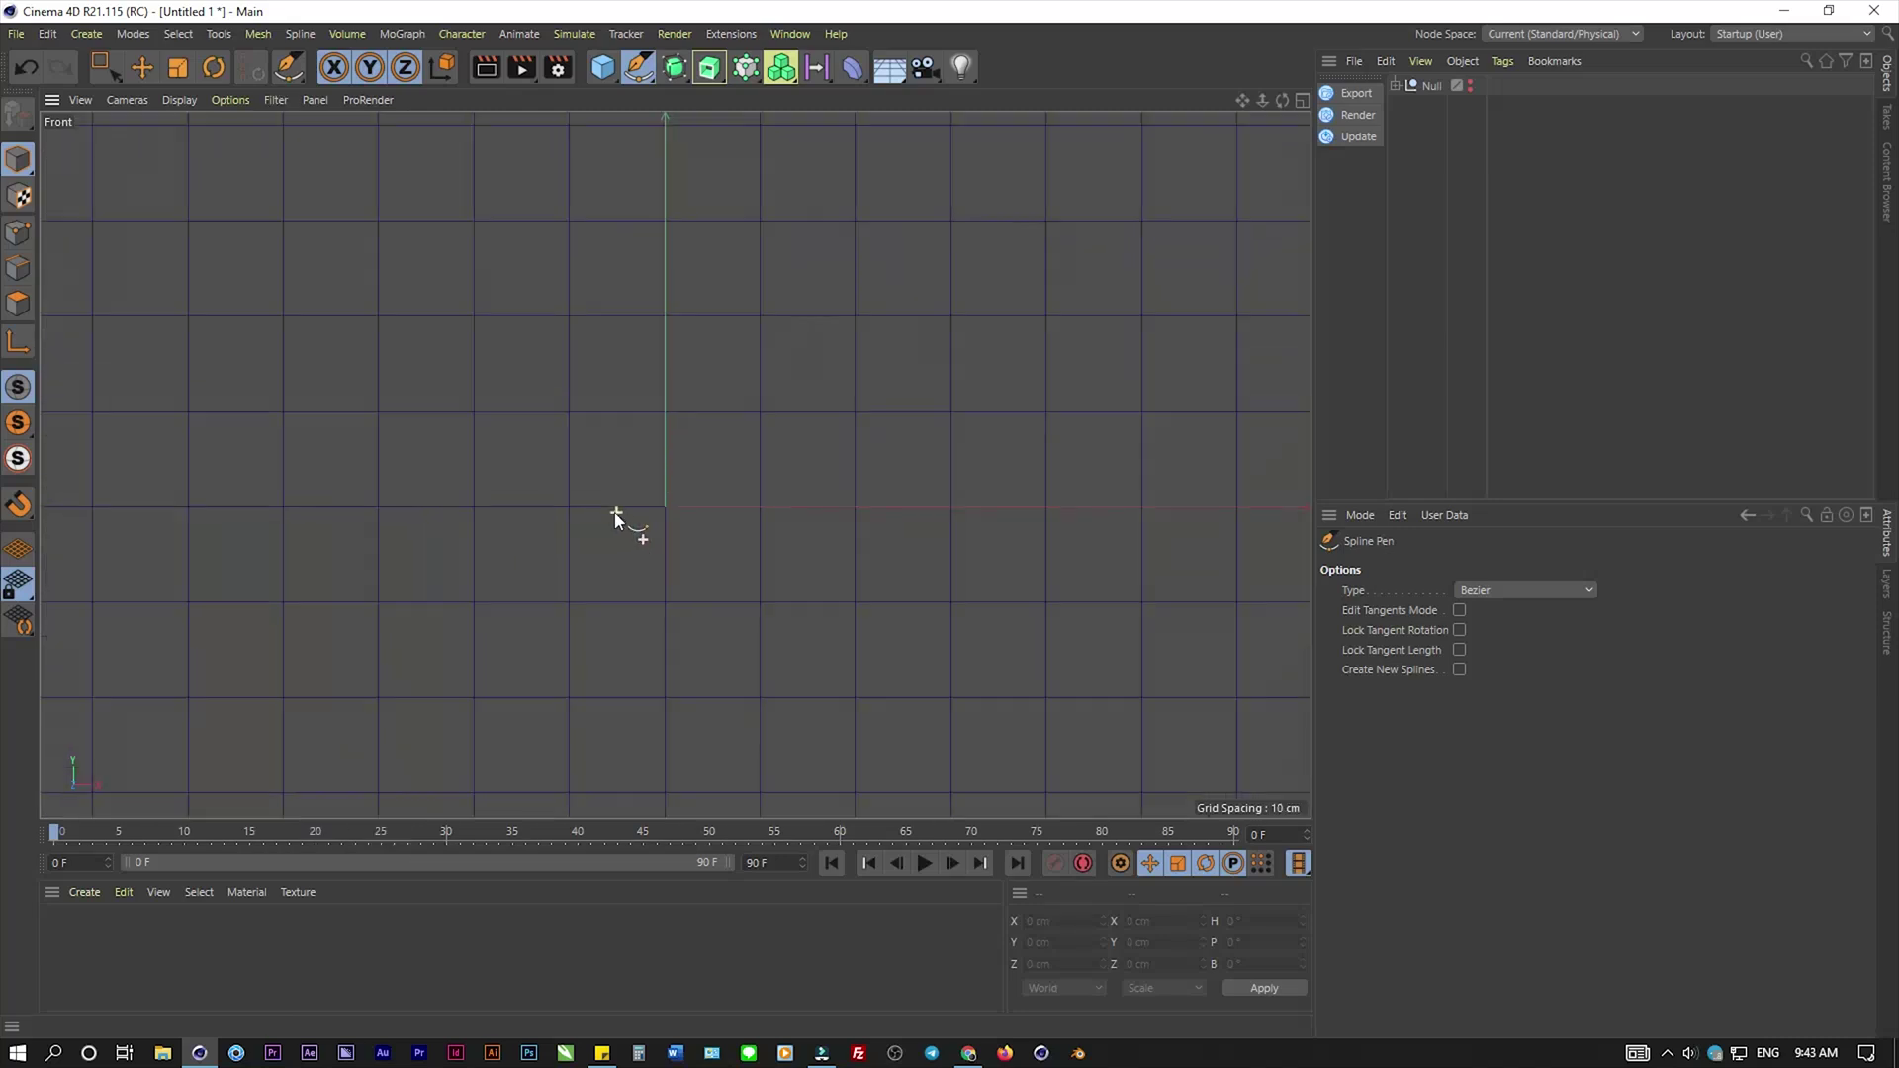
# - Draw a closed 40.25 × 25.627 cm teardrop Bezier loop starting at the origin and curving right
pyautogui.click(664, 503)
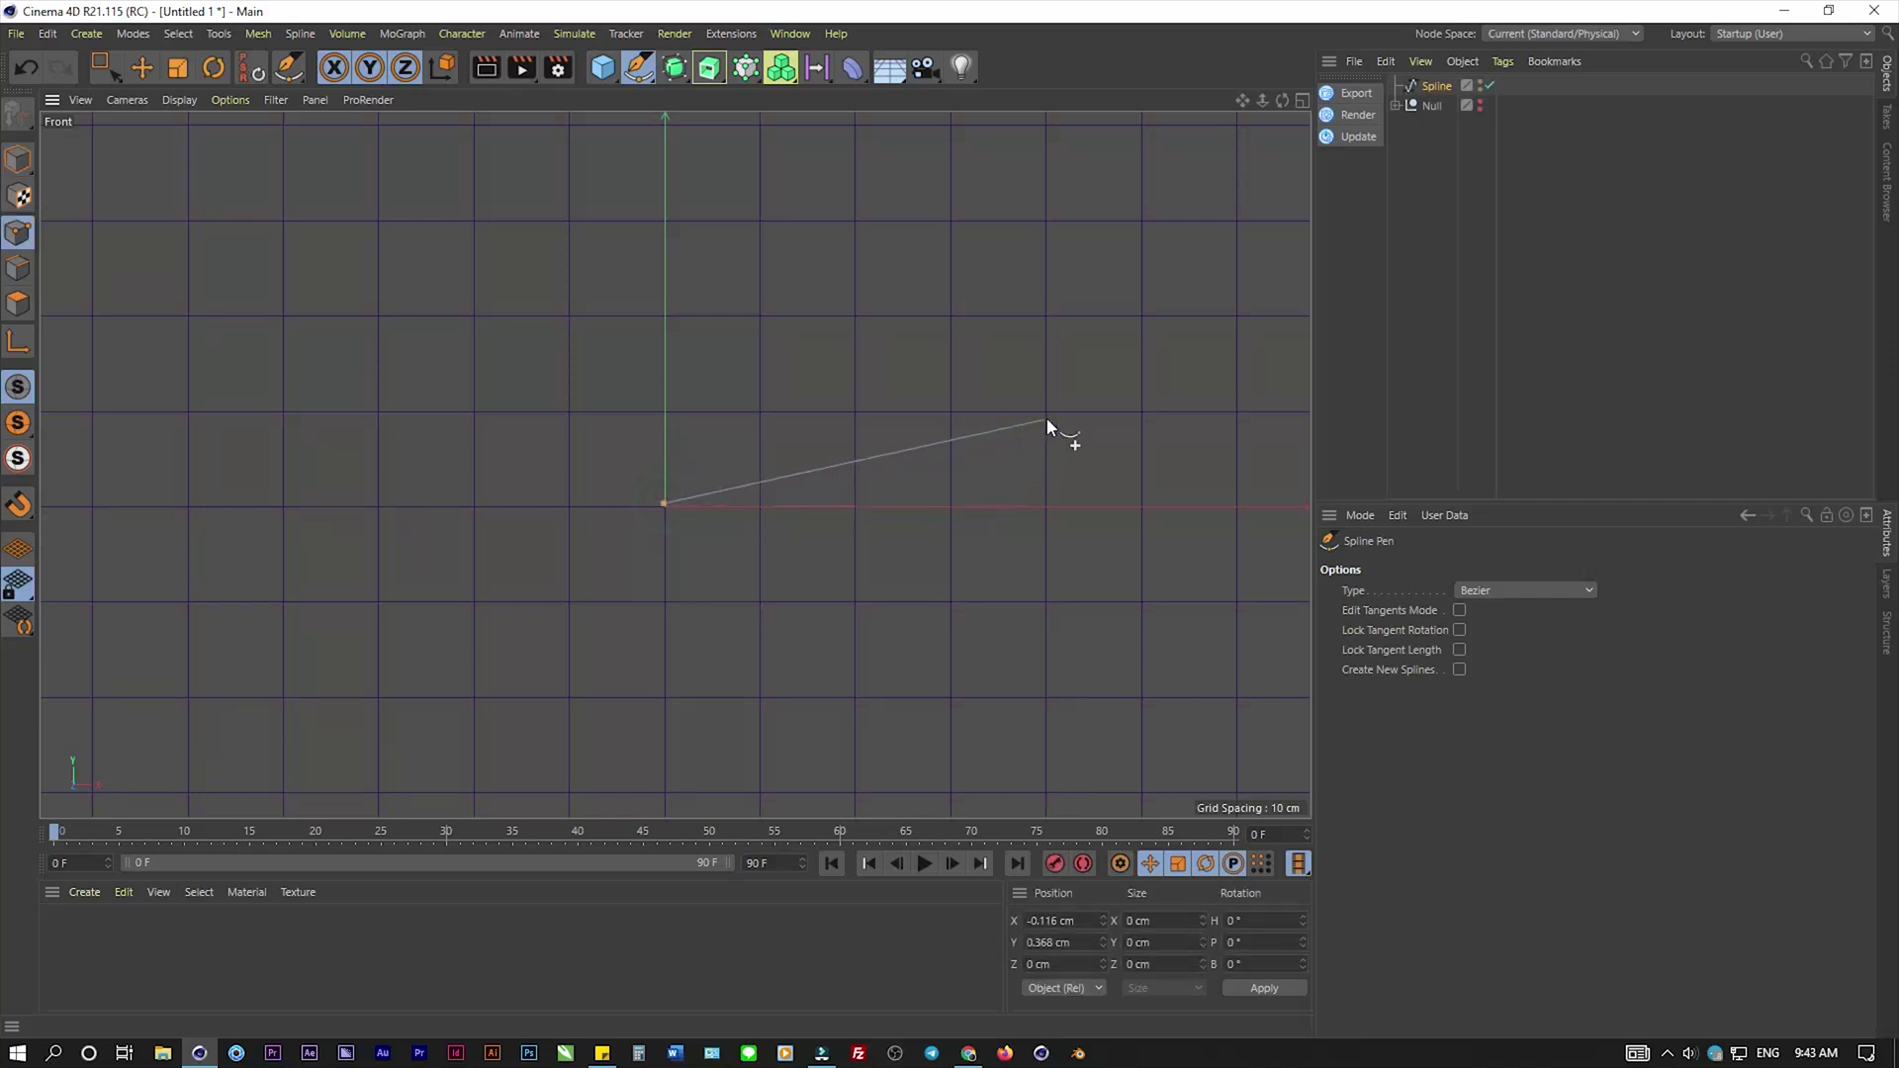
pyautogui.moveTo(1047, 412); pyautogui.dragTo(1052, 318)
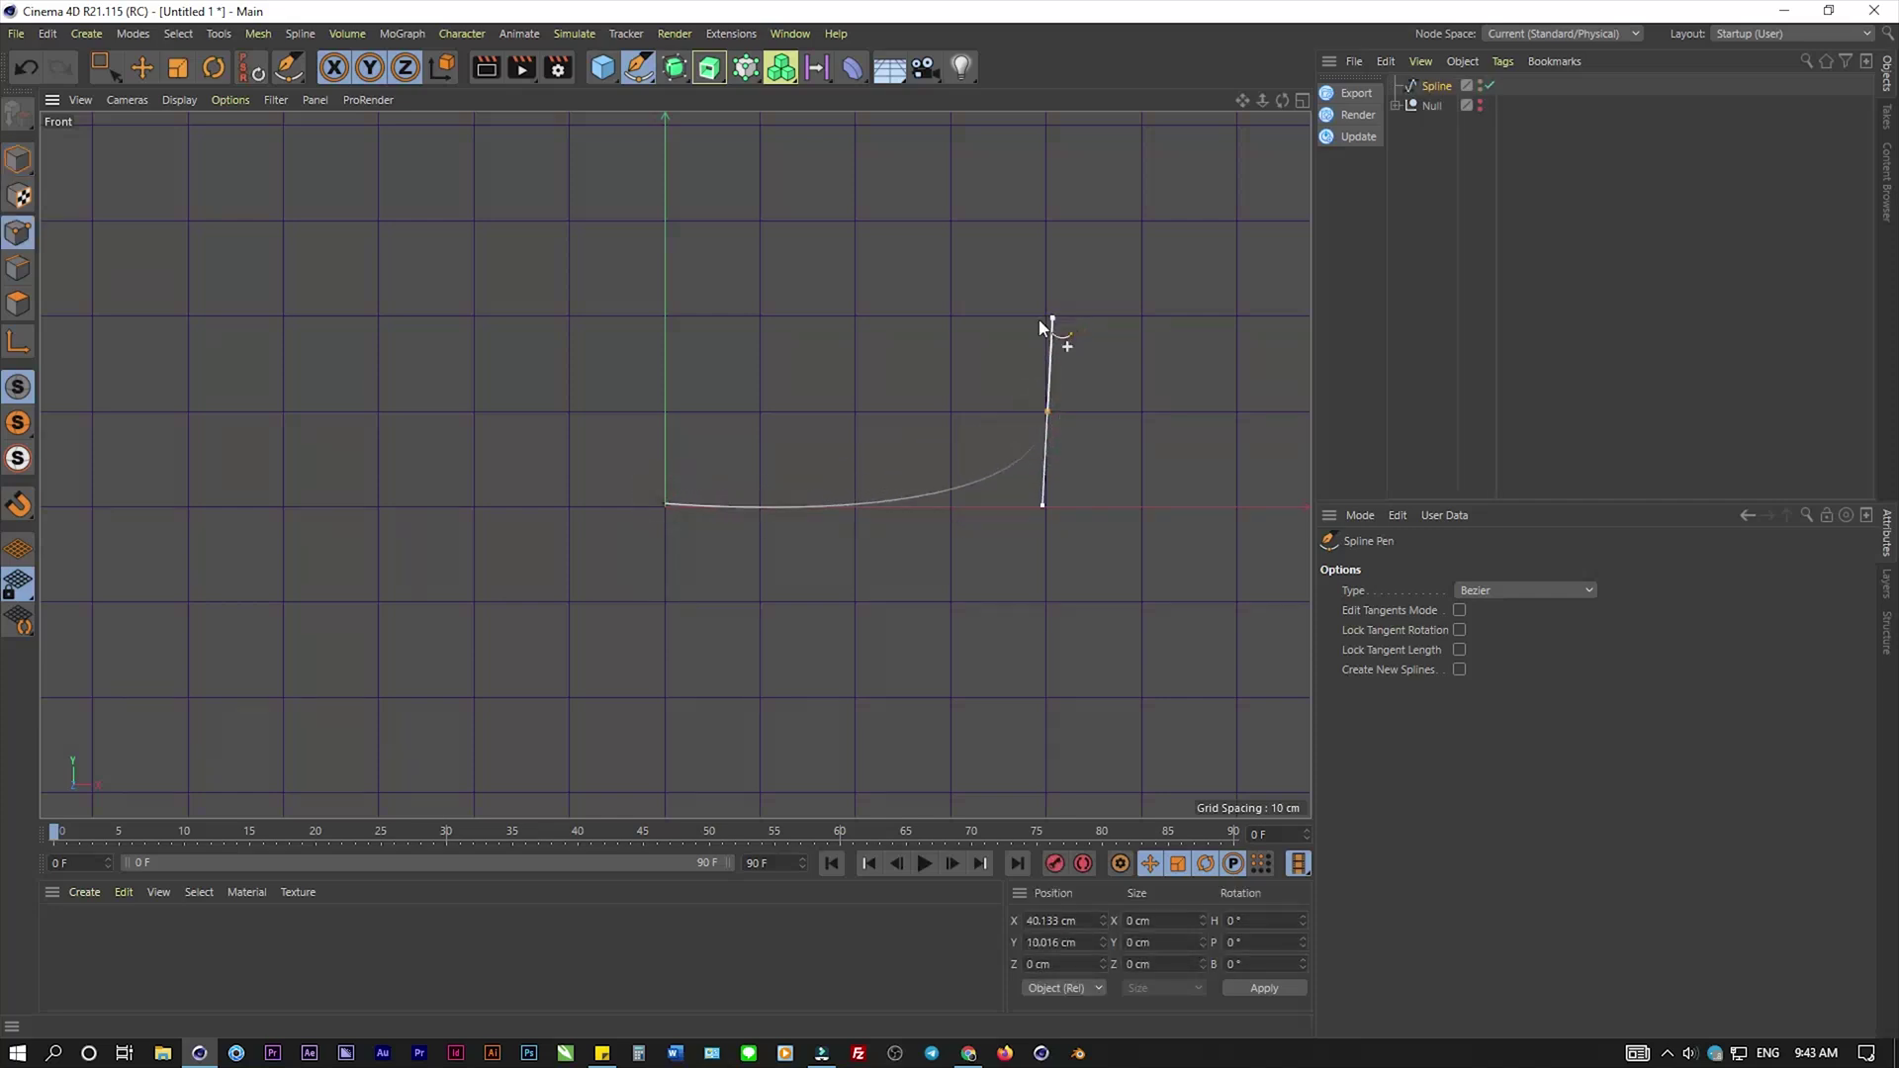
pyautogui.moveTo(665, 504)
pyautogui.mouseDown()
pyautogui.moveTo(767, 506)
pyautogui.moveTo(665, 510)
pyautogui.mouseUp()
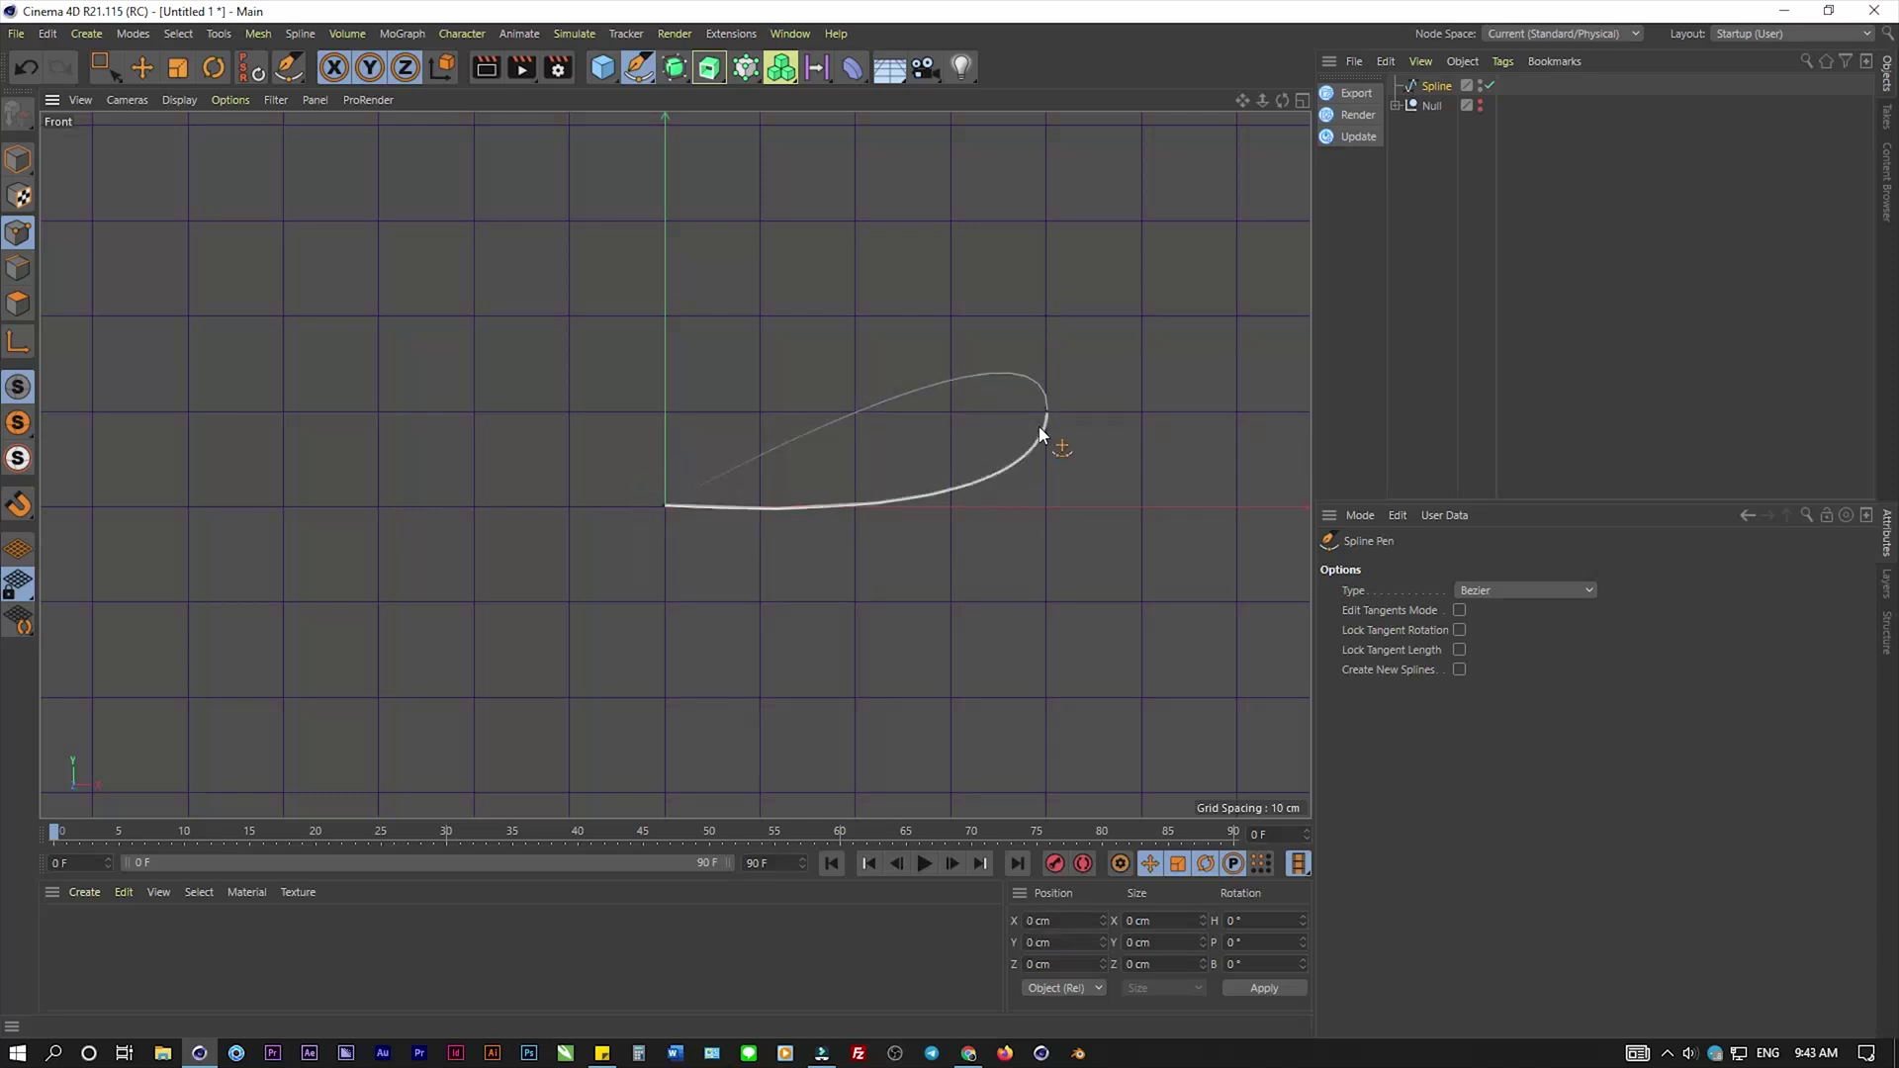
pyautogui.moveTo(1048, 411); pyautogui.dragTo(1050, 518)
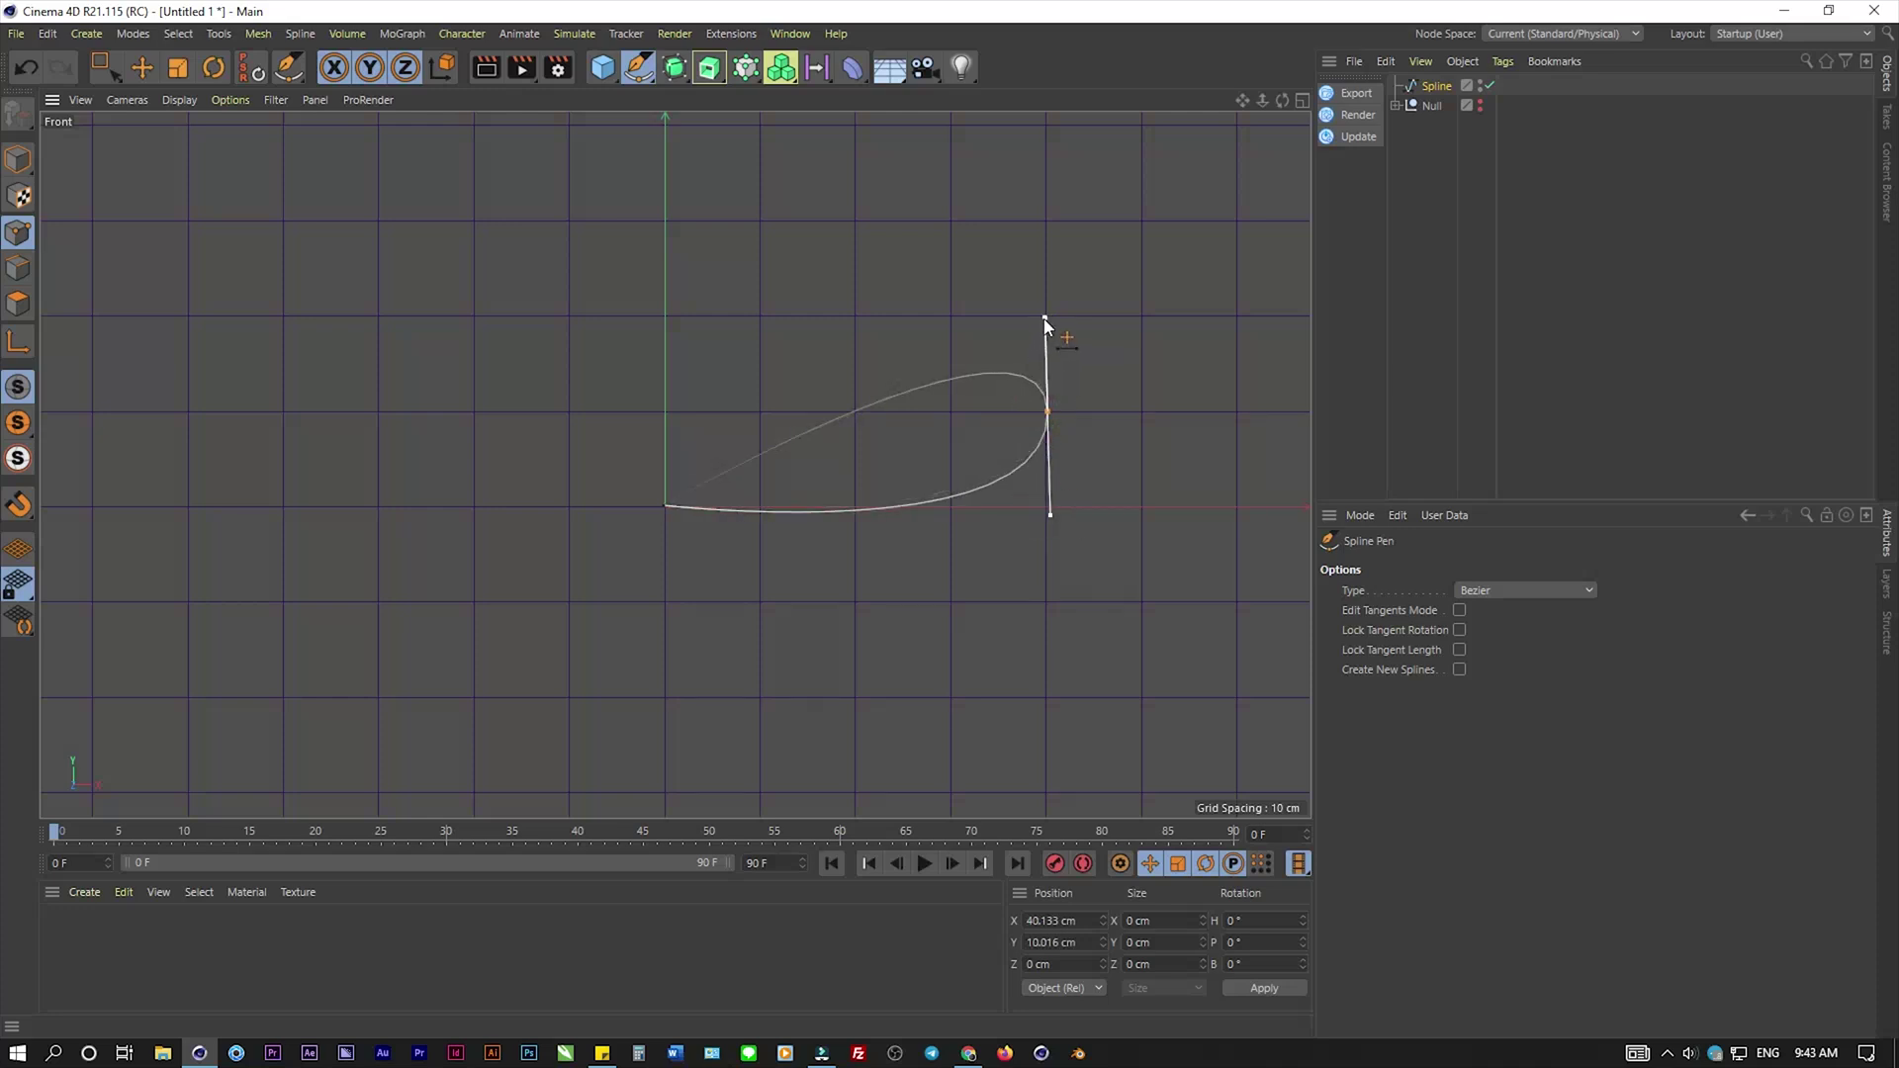
pyautogui.moveTo(1044, 321); pyautogui.dragTo(1048, 281)
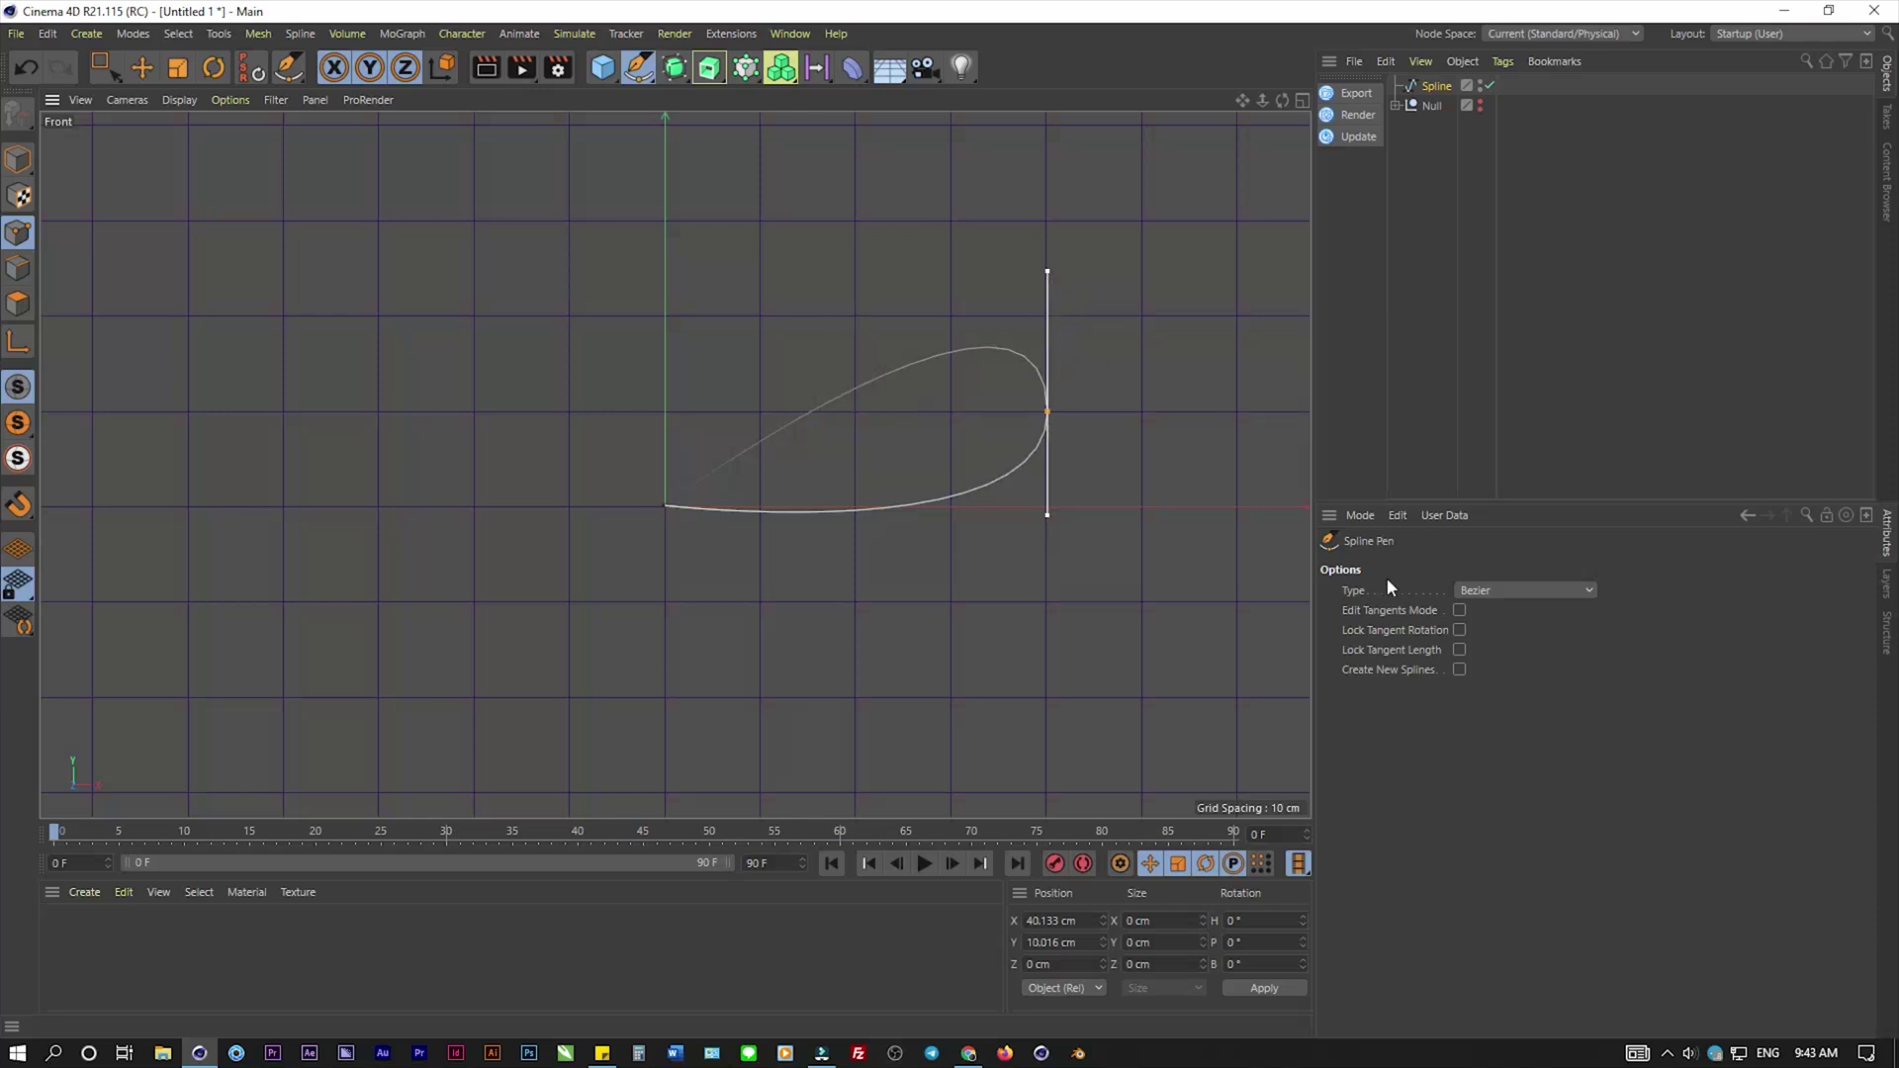
pyautogui.click(17, 161)
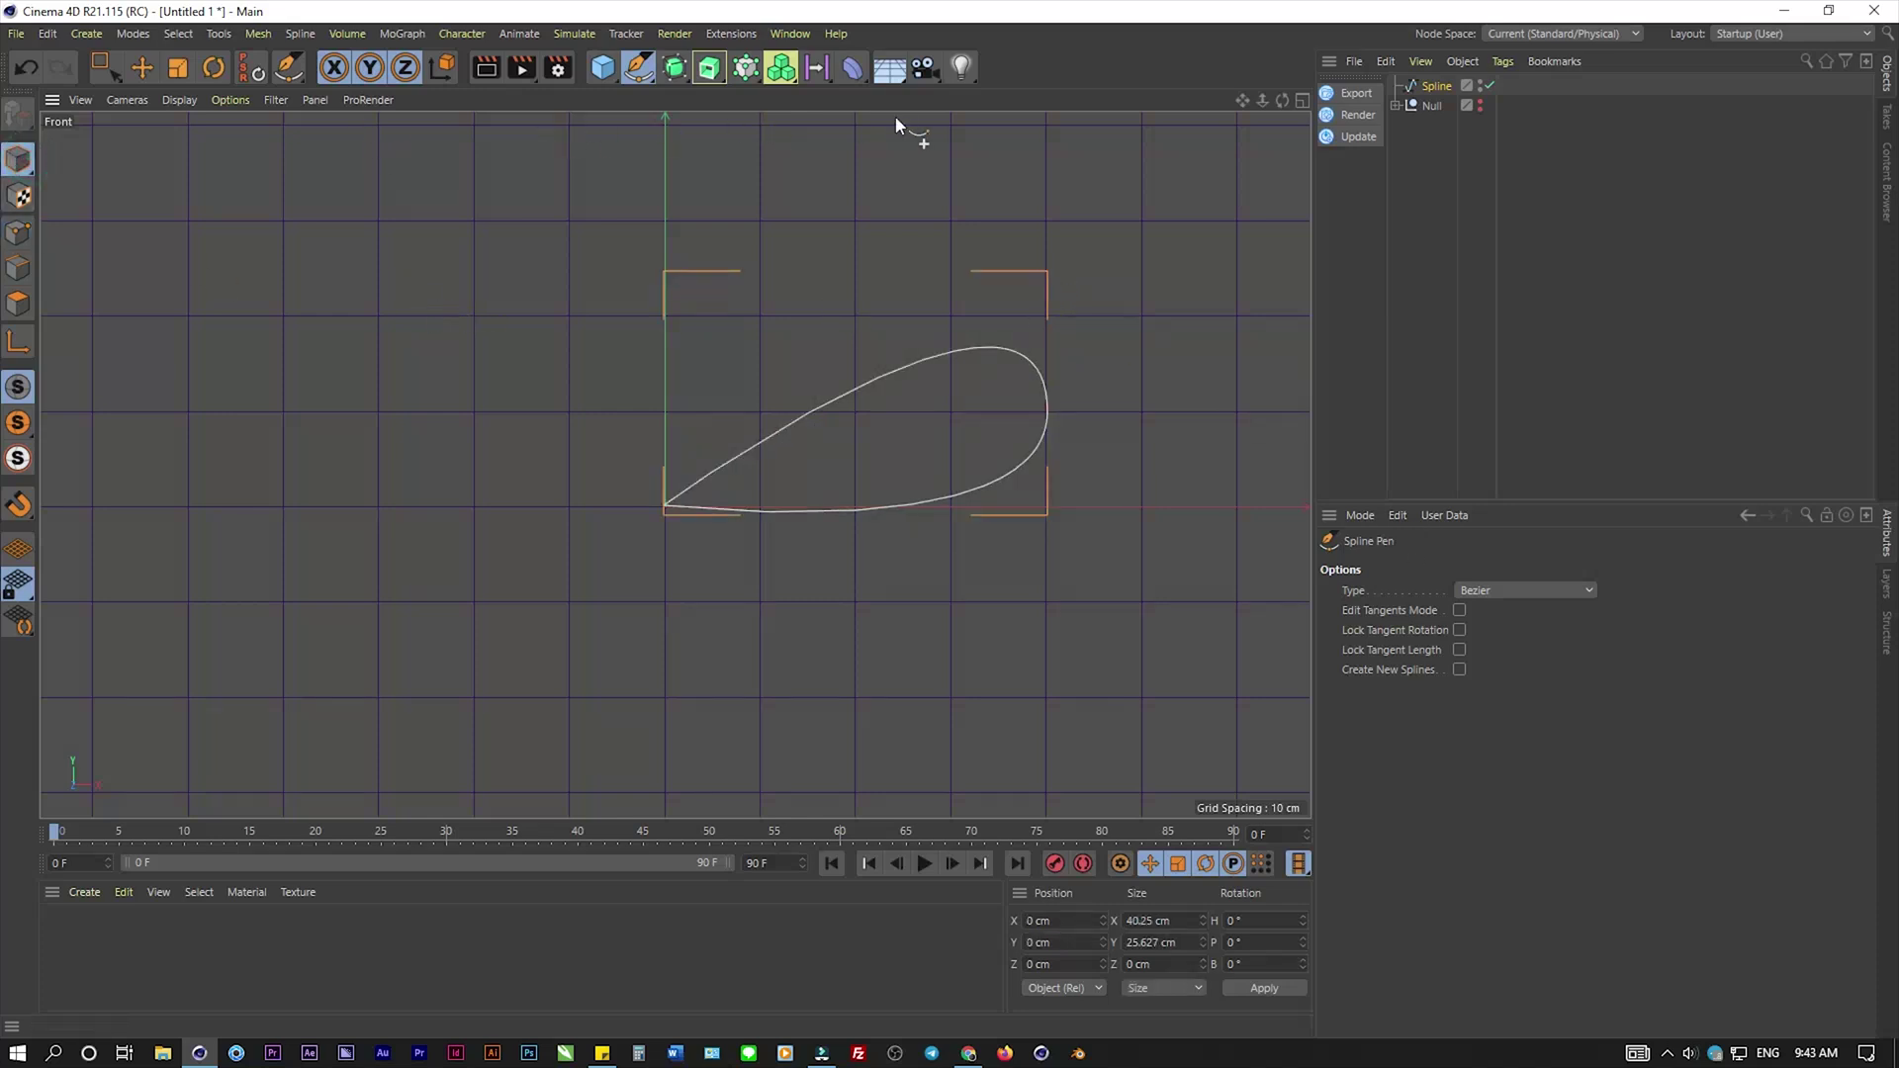
pyautogui.click(141, 67)
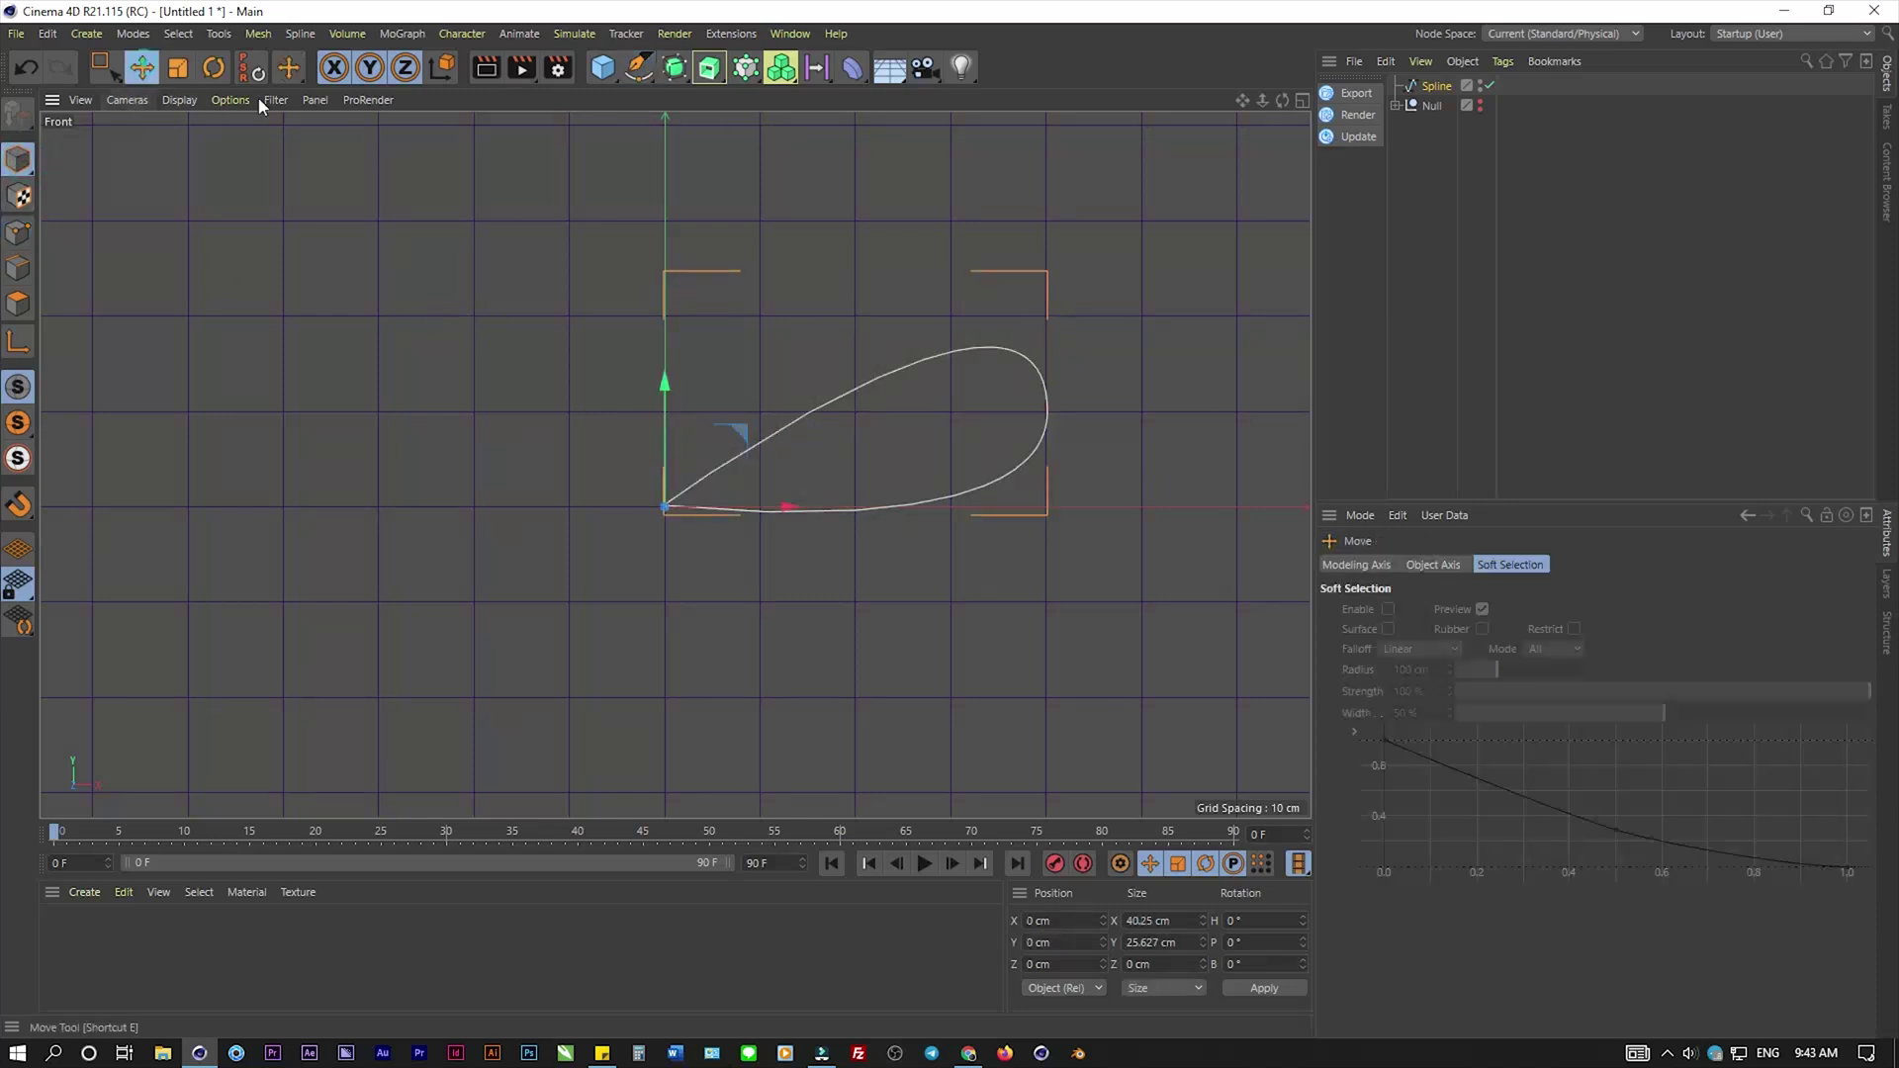
# - Return to a maximized Perspective view and select the loop spline
pyautogui.click(1299, 99)
pyautogui.click(666, 99)
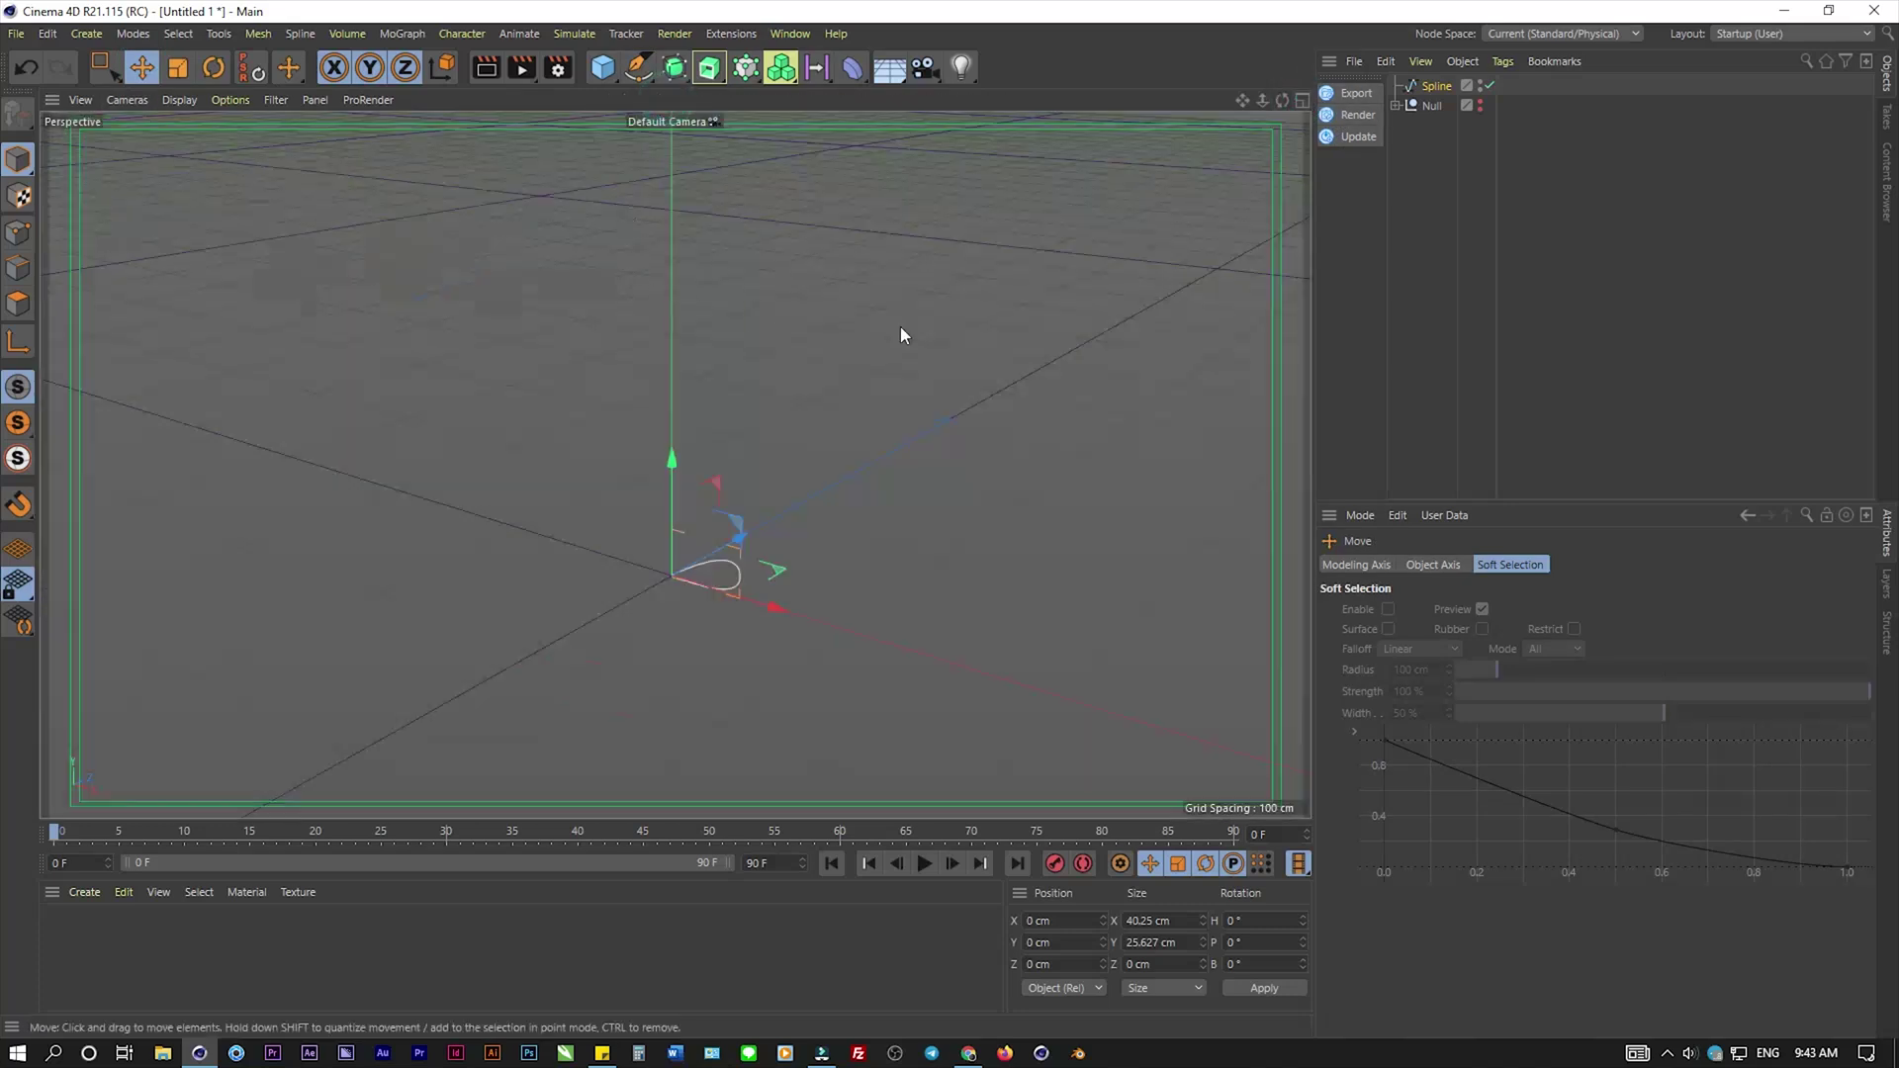
pyautogui.click(1404, 188)
pyautogui.click(1416, 85)
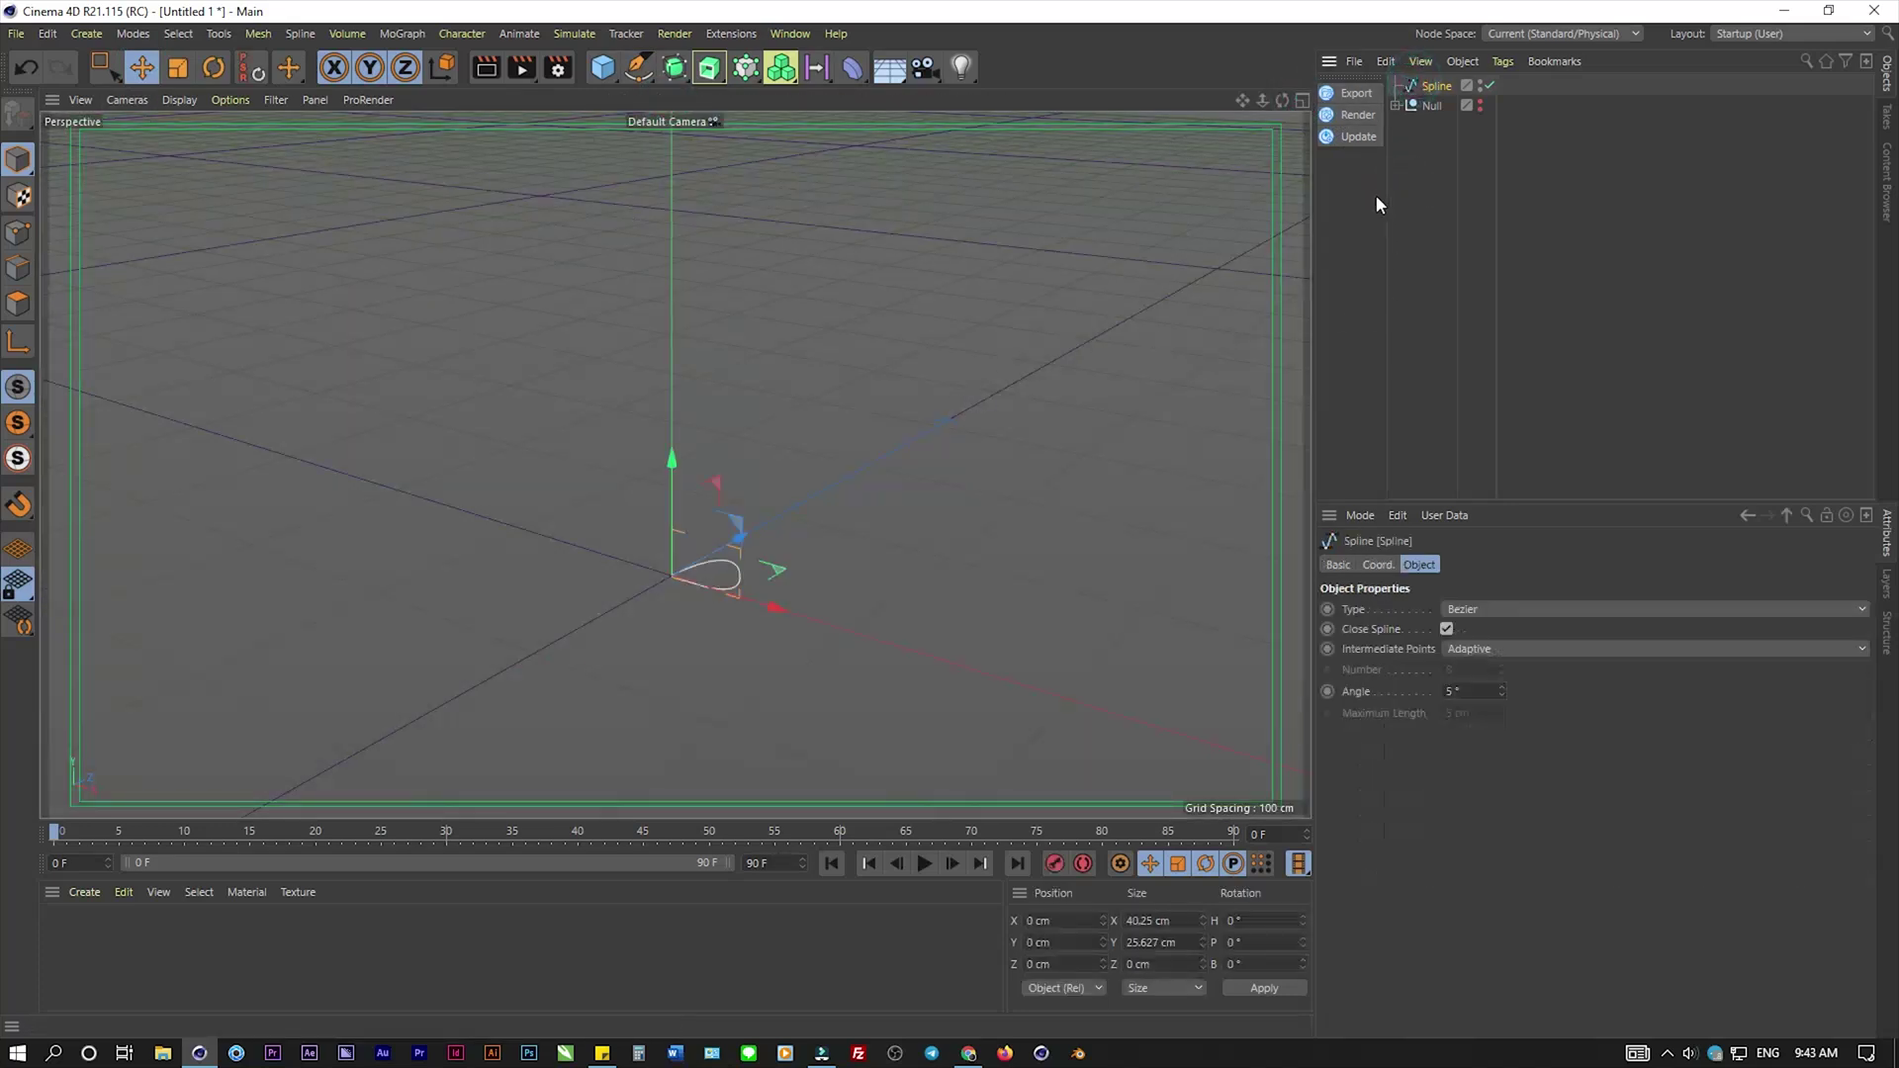
# - Expand the Null and Symmetry.1 to reveal Cube, Symmetry and the ribbon children
pyautogui.click(1398, 105)
pyautogui.click(1446, 126)
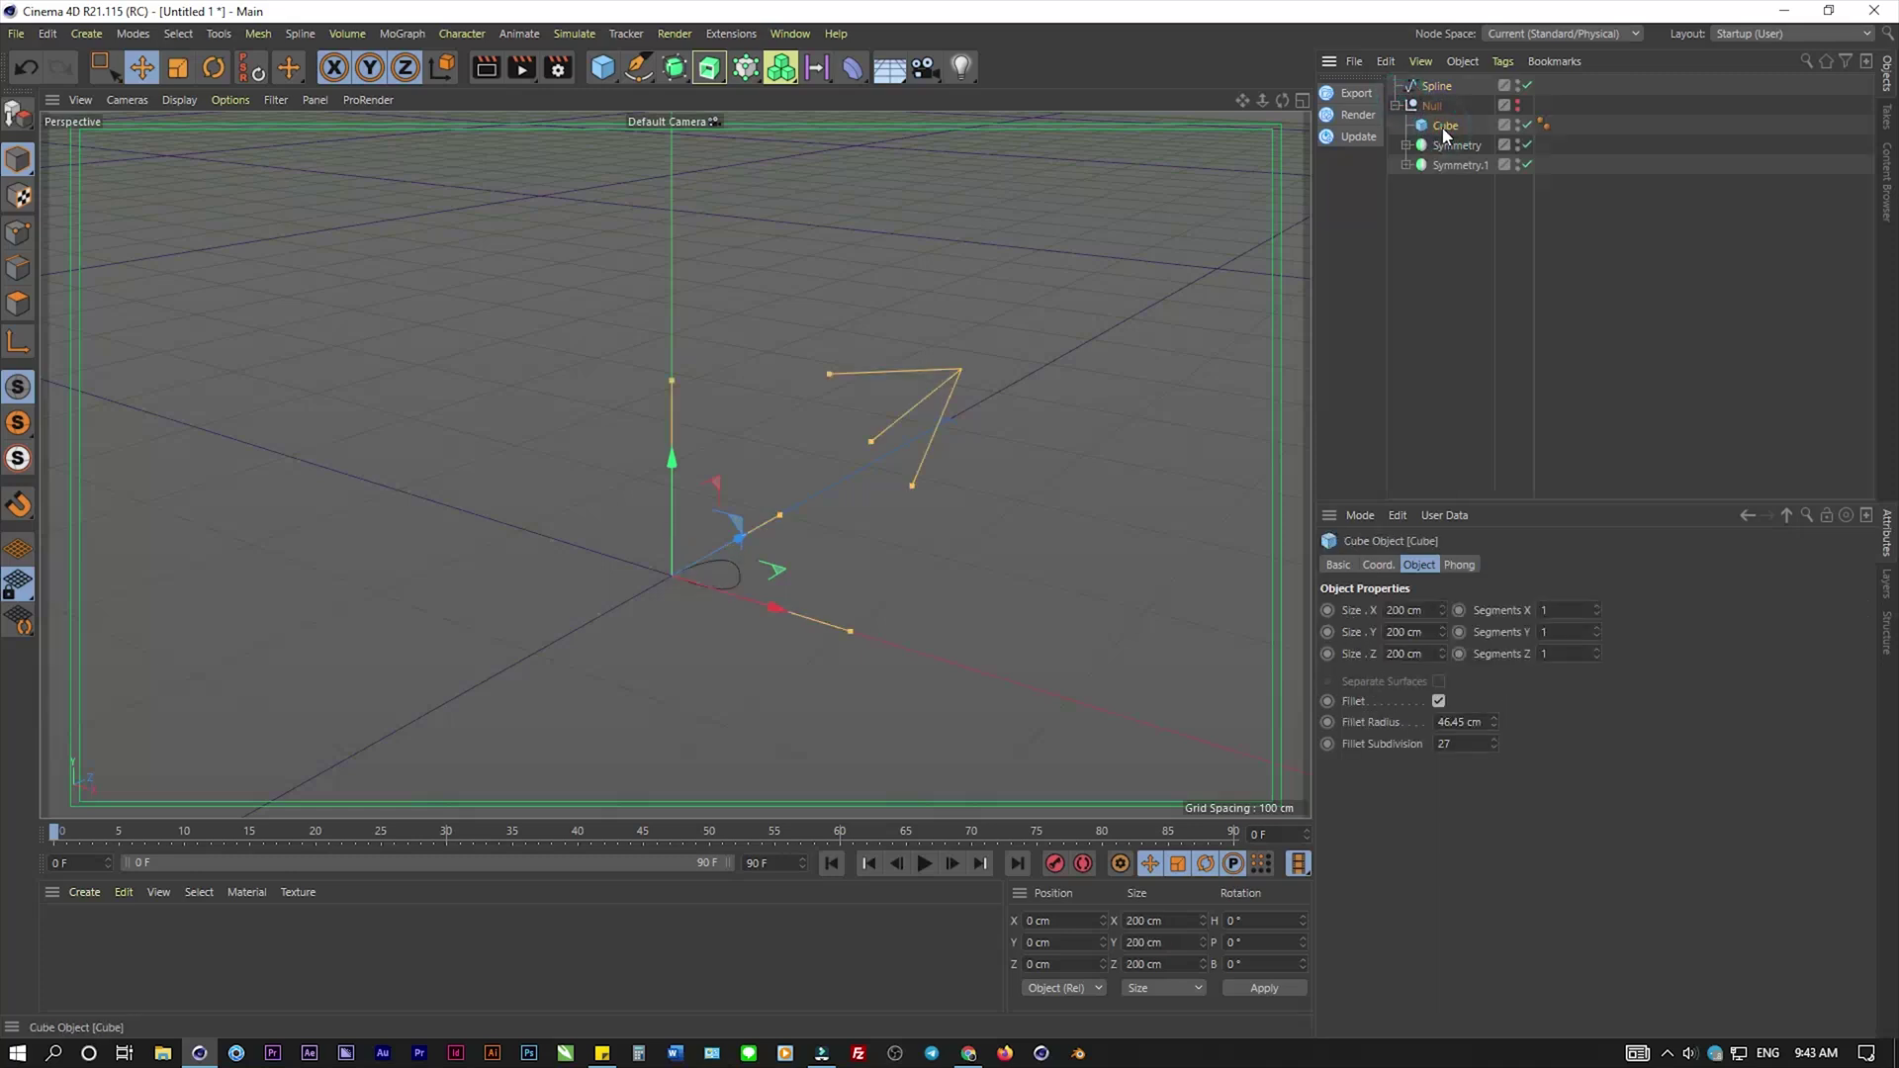
pyautogui.click(1444, 125)
pyautogui.click(1446, 148)
pyautogui.click(1406, 164)
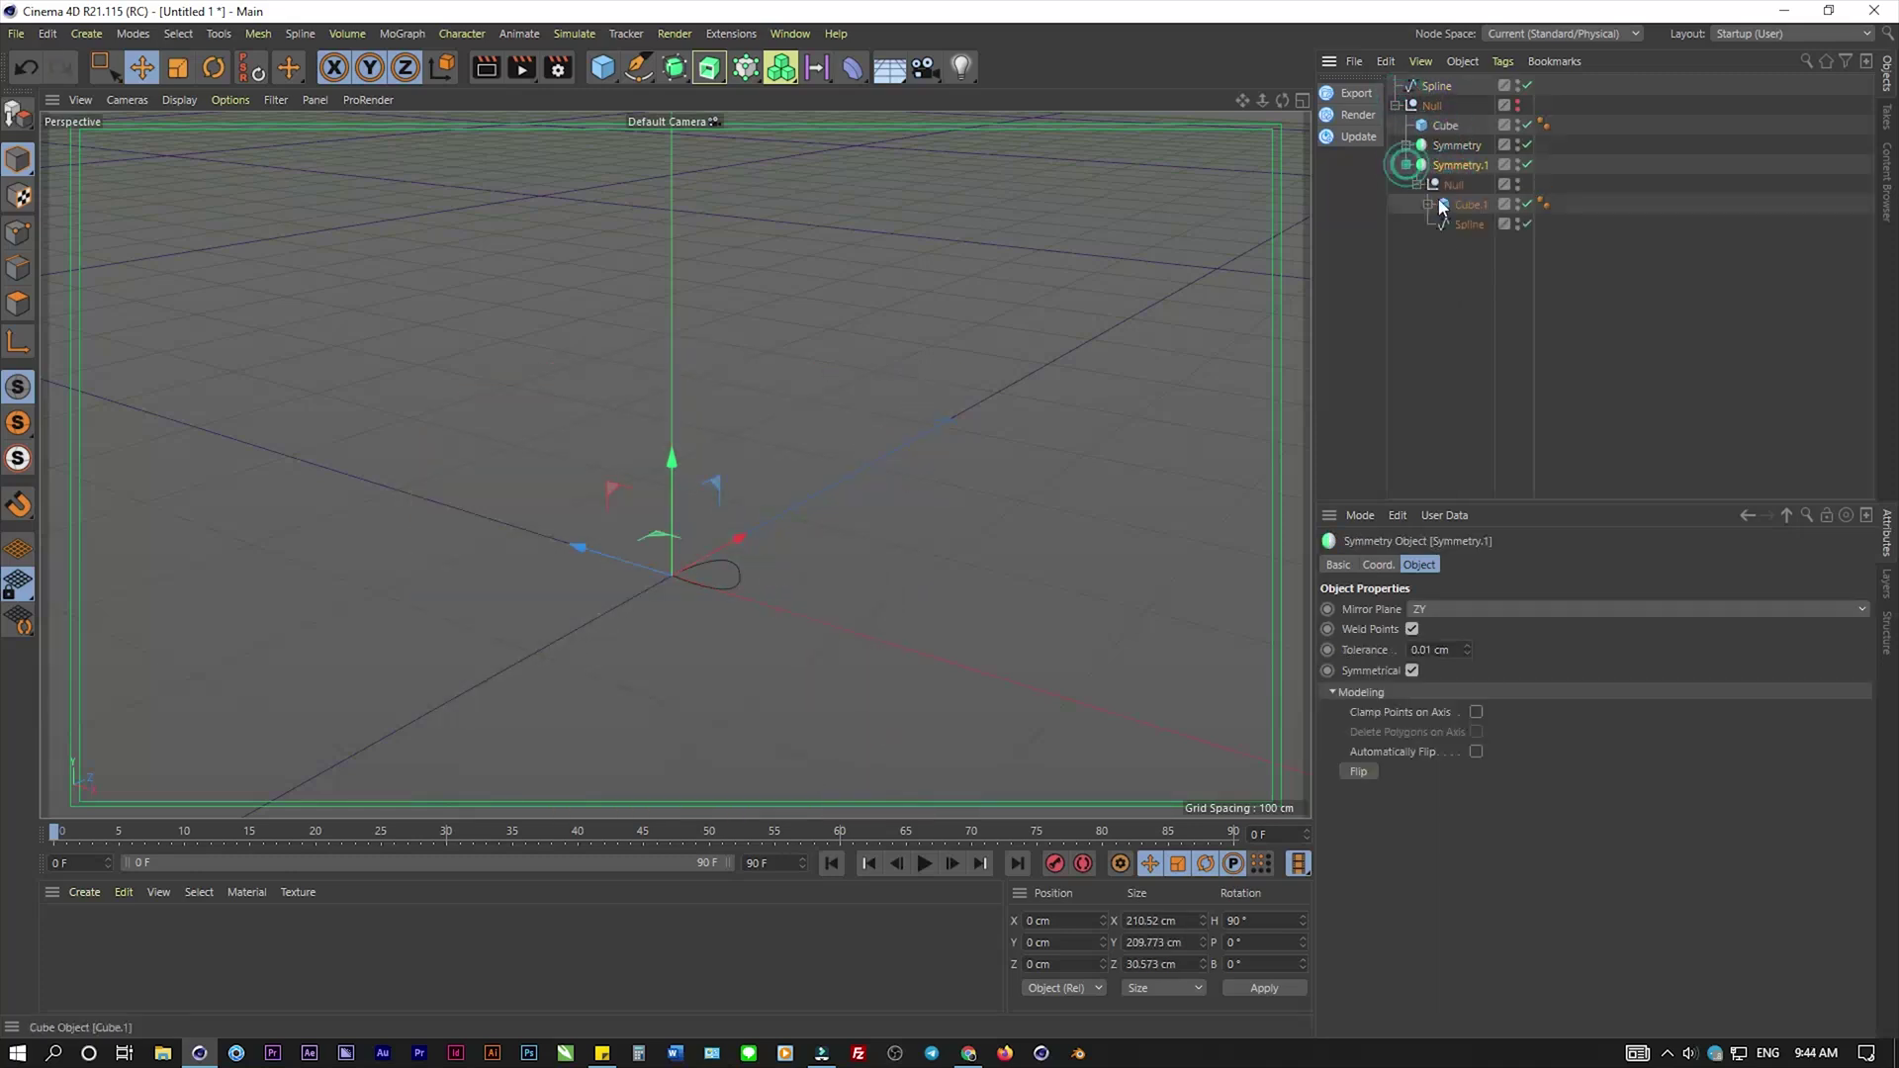
pyautogui.hotkey('alt', 'g')
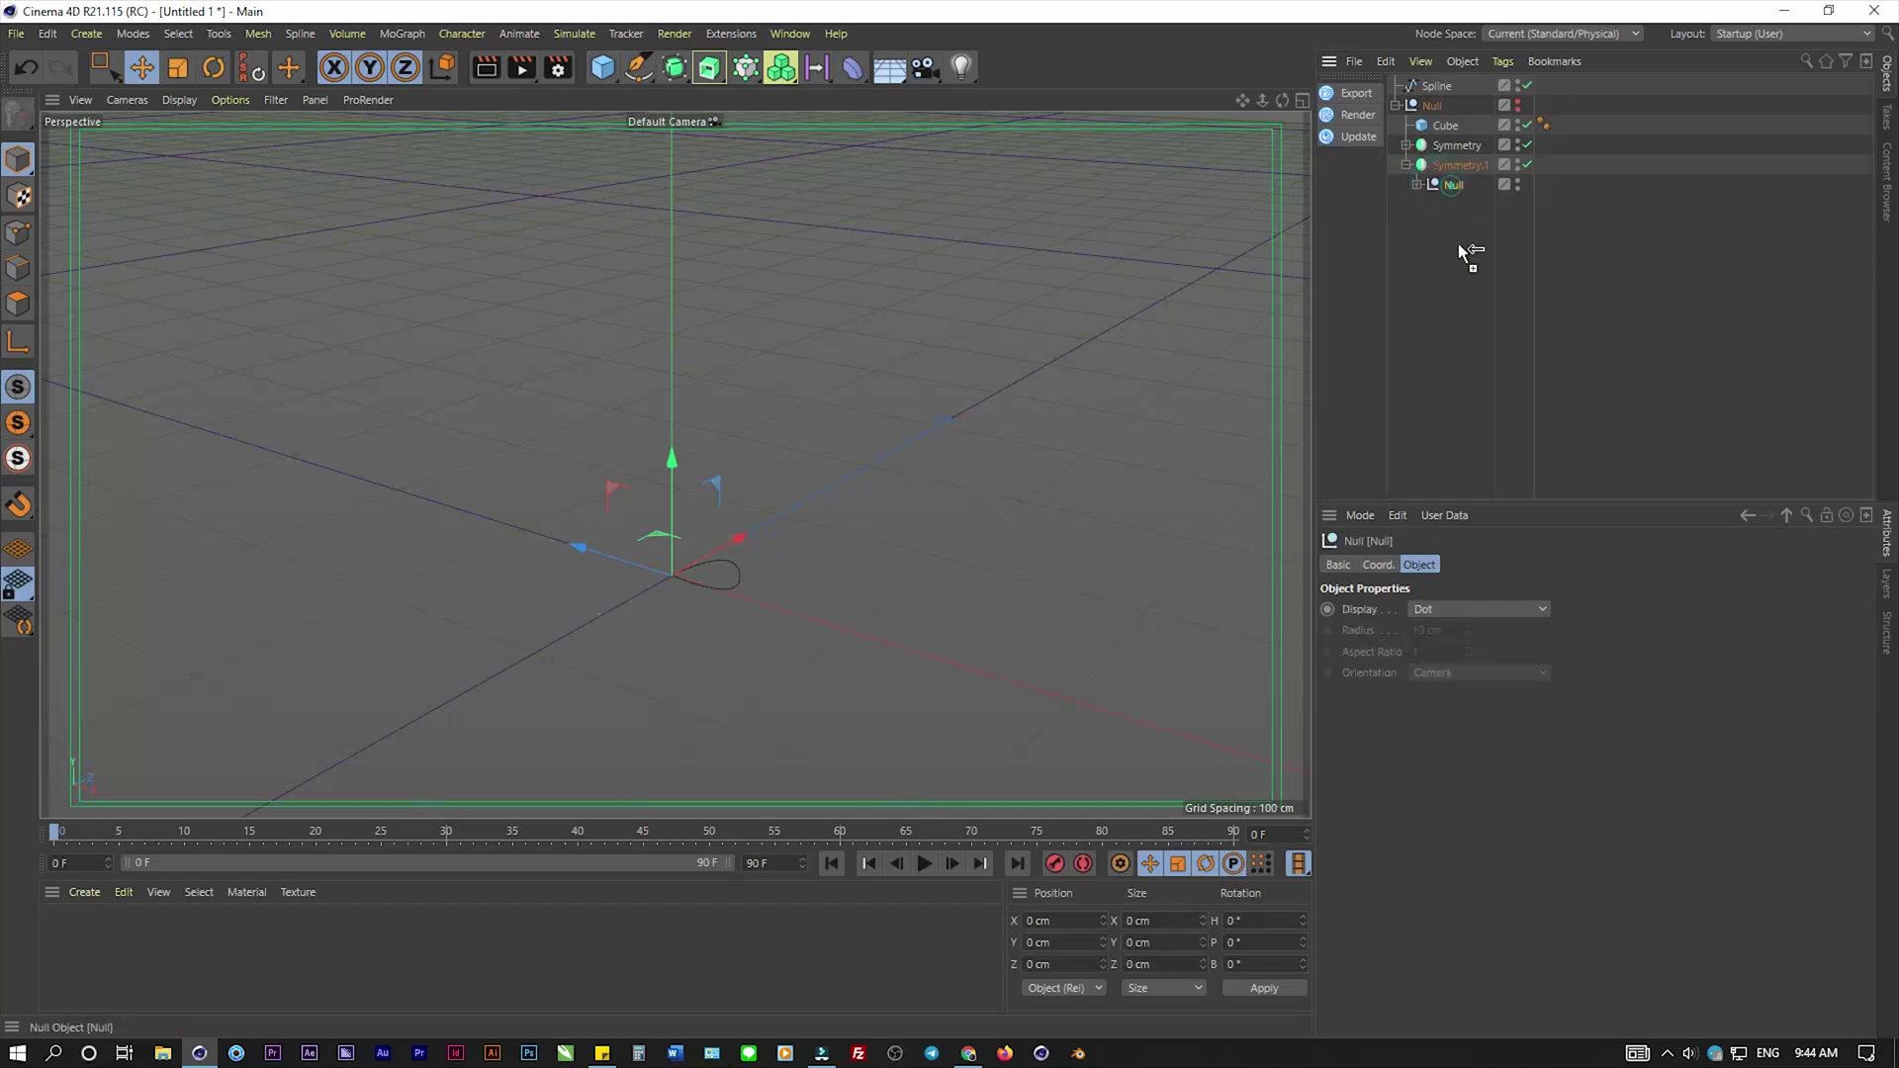
# - Copy the ribbon cube and loop spline into a new root group, Null.1
pyautogui.moveTo(1453, 204); pyautogui.dragTo(1458, 243)
pyautogui.click(1433, 248)
pyautogui.click(1396, 204)
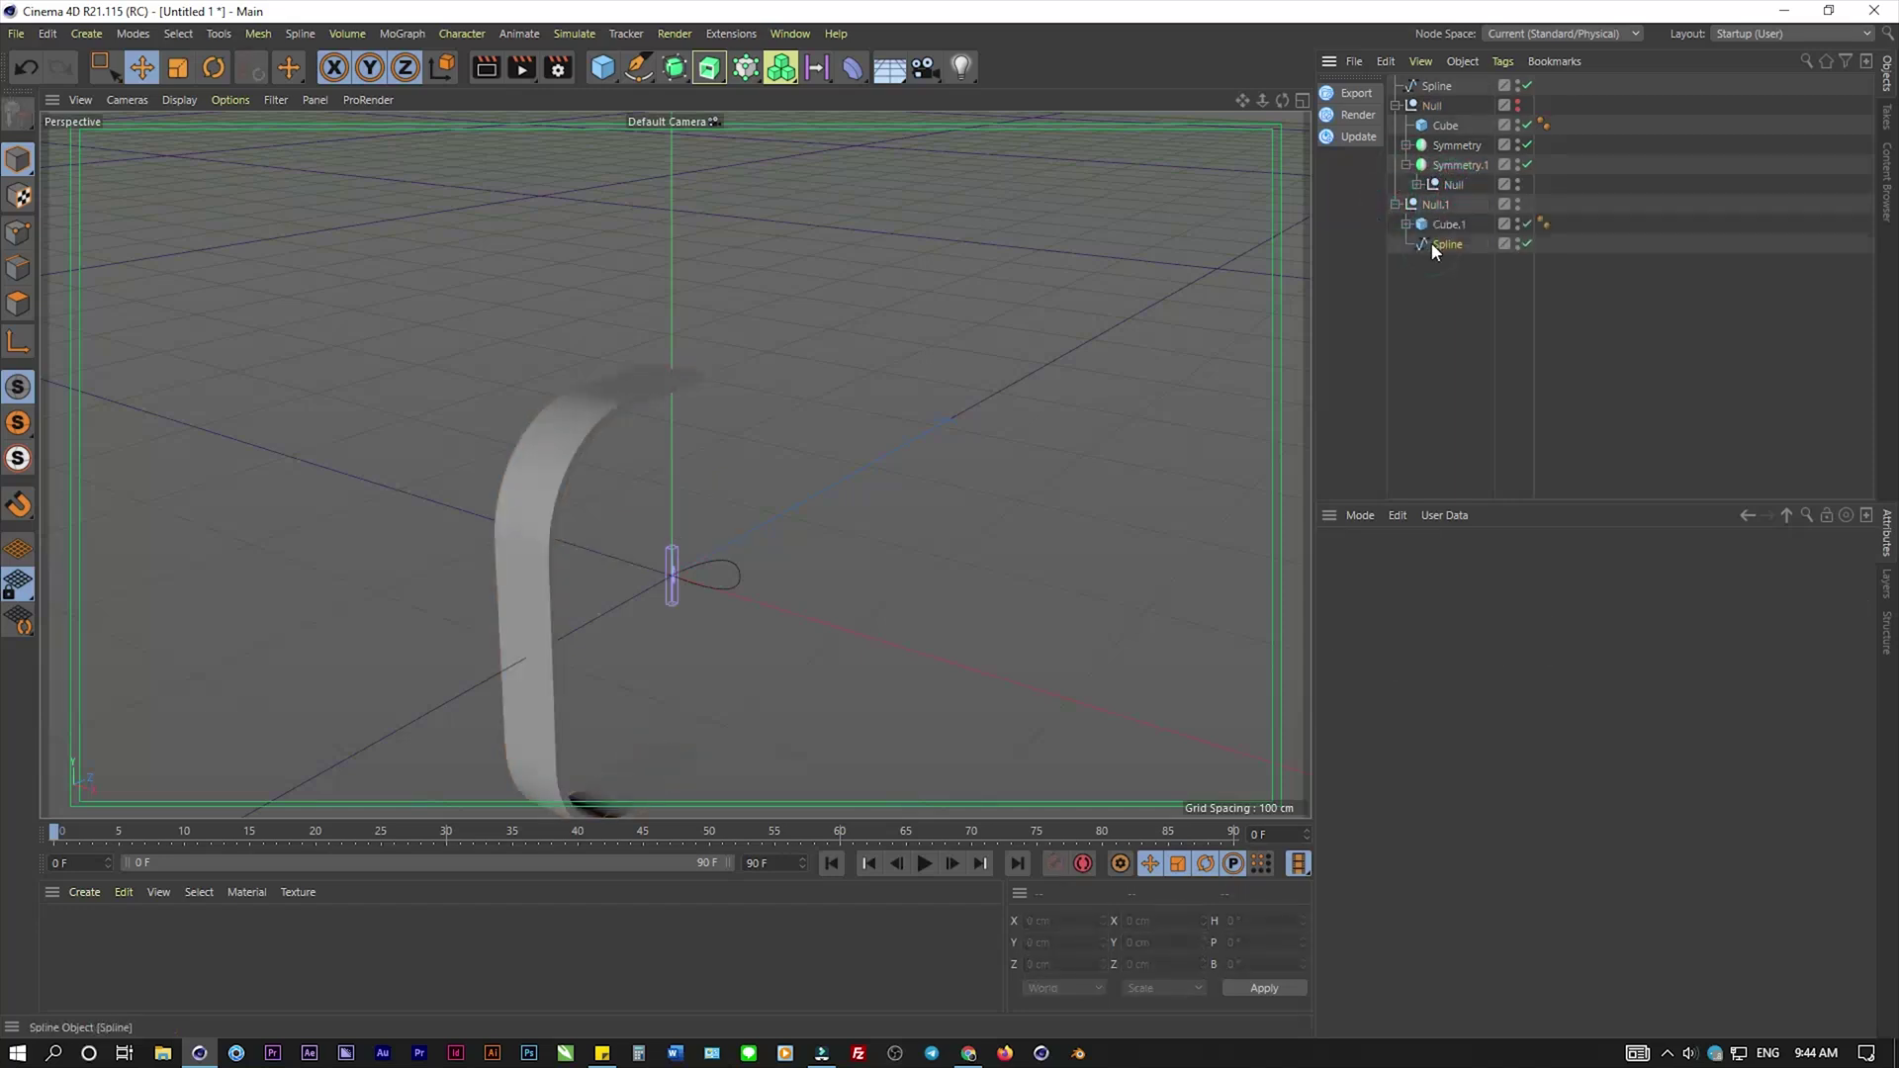
pyautogui.click(1432, 243)
# - Add a Spline Wrap under Cube.1 and link the loop spline as its path
pyautogui.moveTo(1444, 86); pyautogui.dragTo(1450, 212)
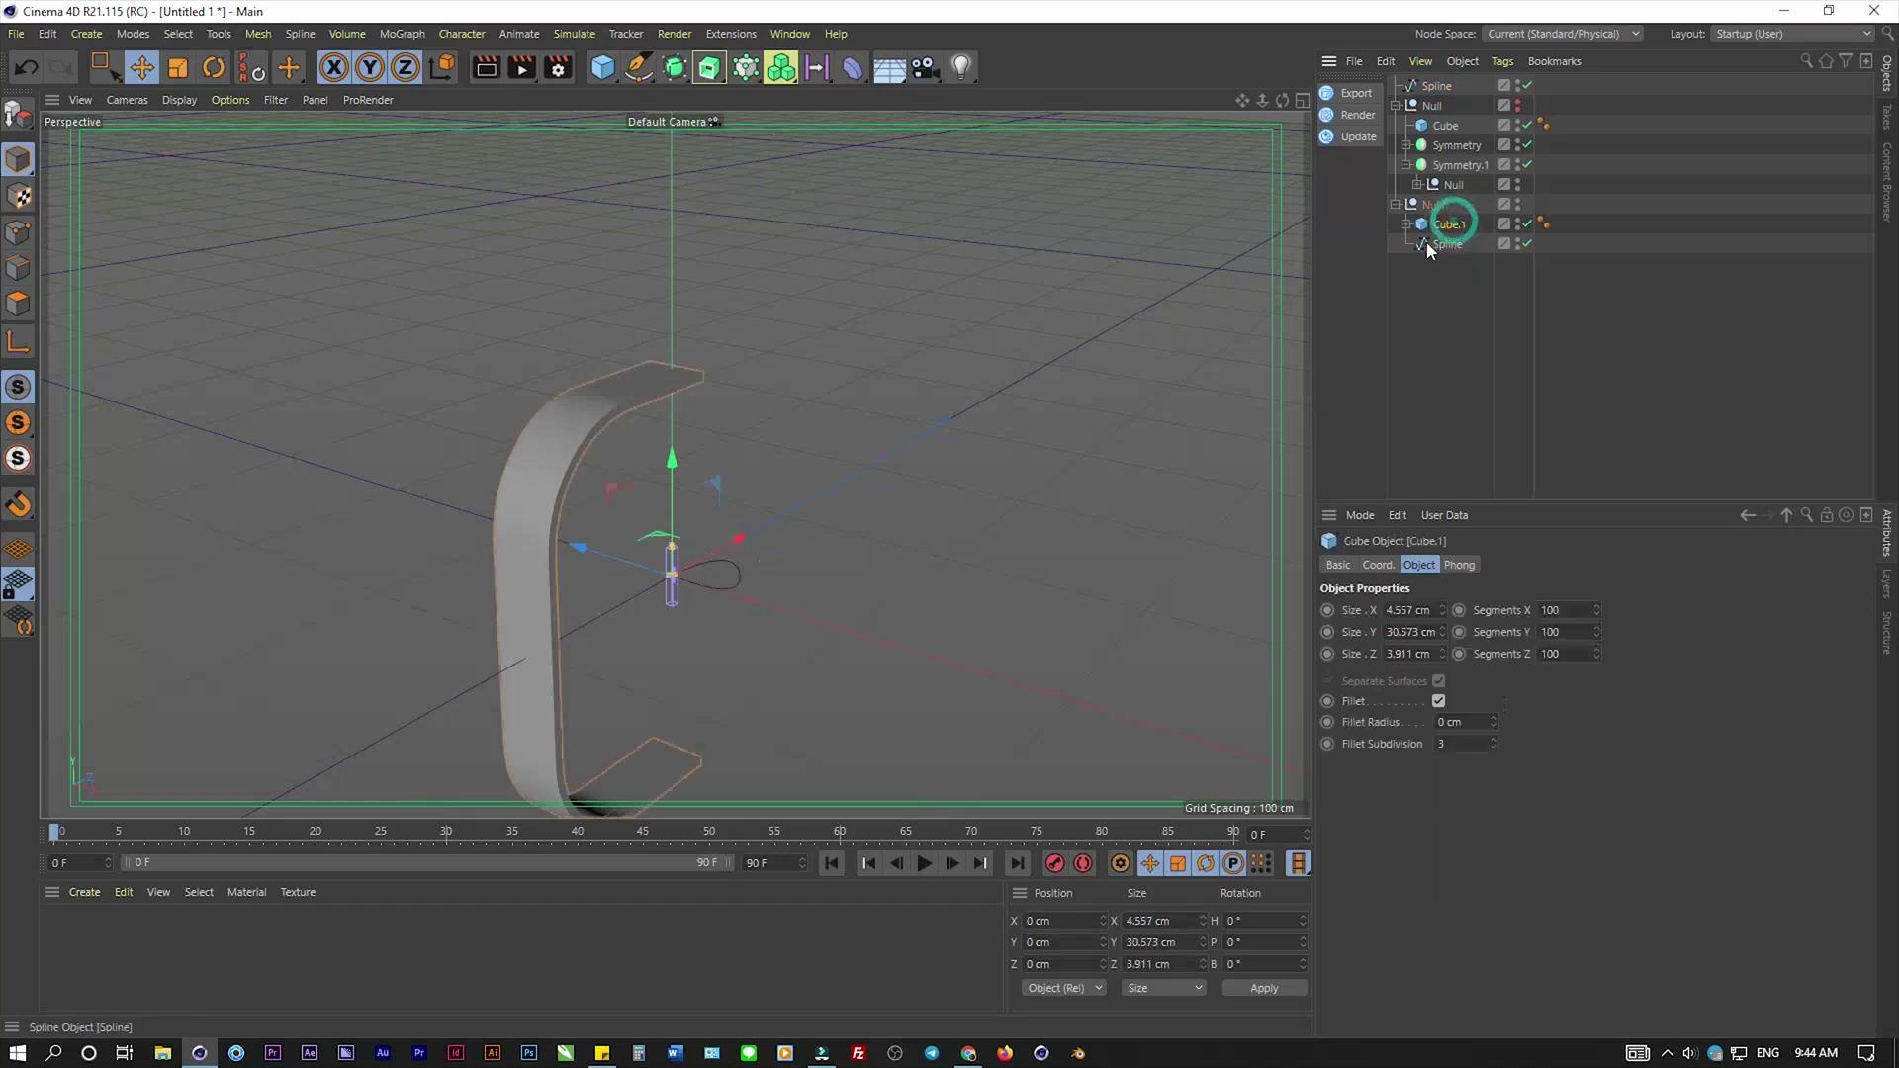
pyautogui.click(1411, 224)
pyautogui.moveTo(1436, 85); pyautogui.dragTo(1533, 723)
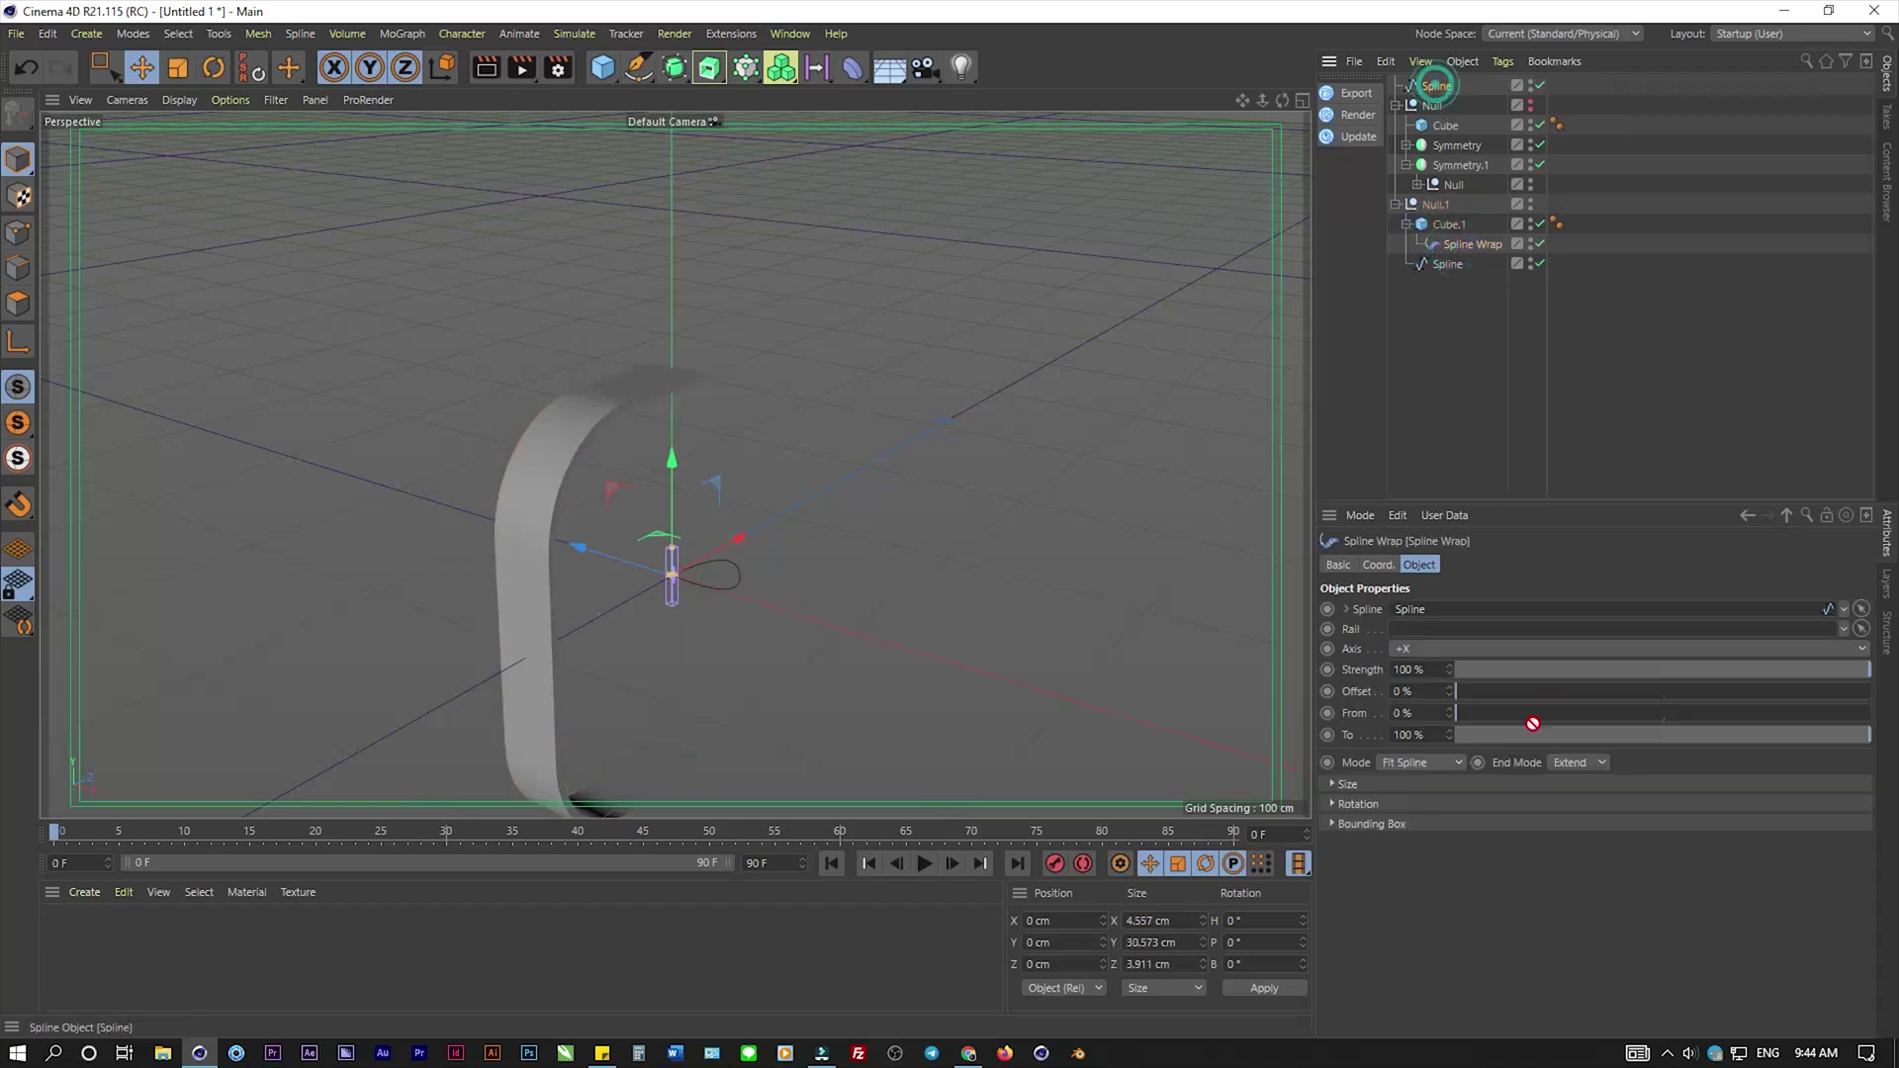
pyautogui.moveTo(1429, 616); pyautogui.dragTo(1426, 609)
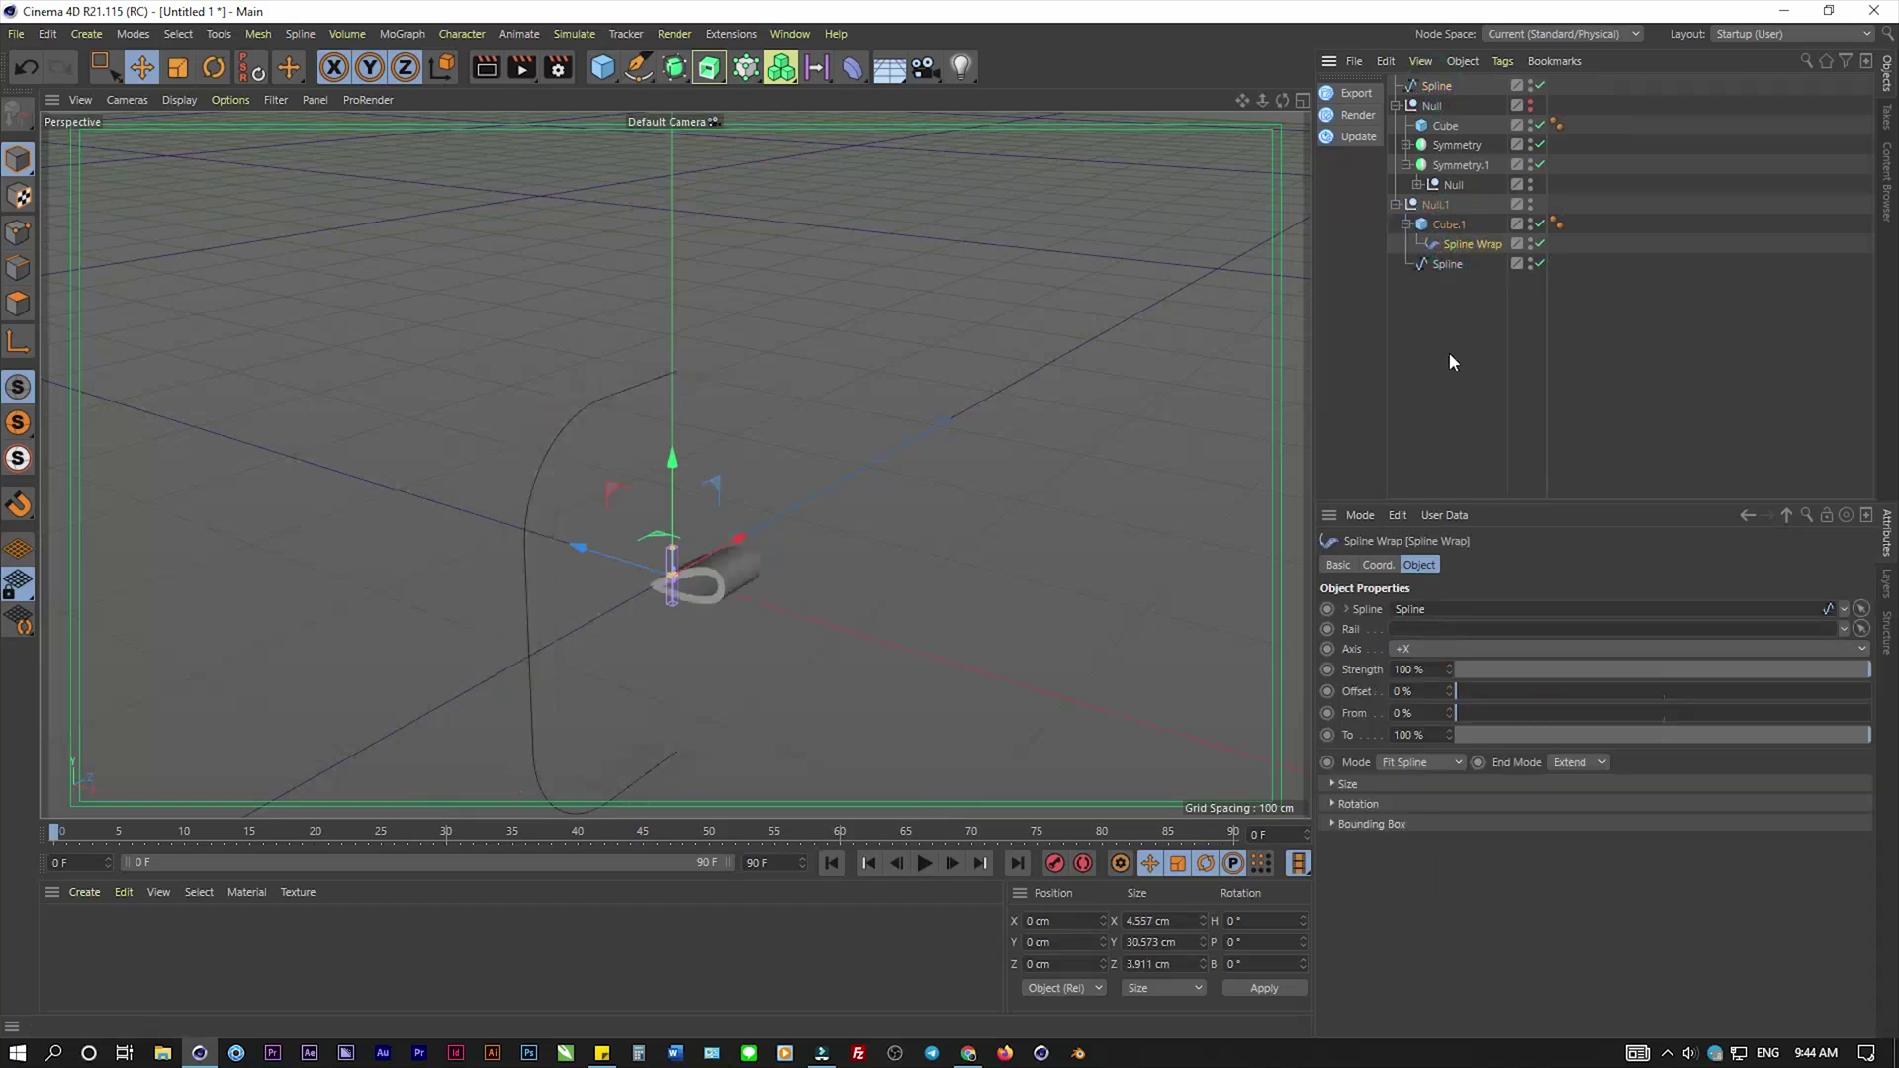
# - Delete the leftover copied spline and view the wrapped teardrop band from below
pyautogui.click(1446, 265)
pyautogui.press('Delete')
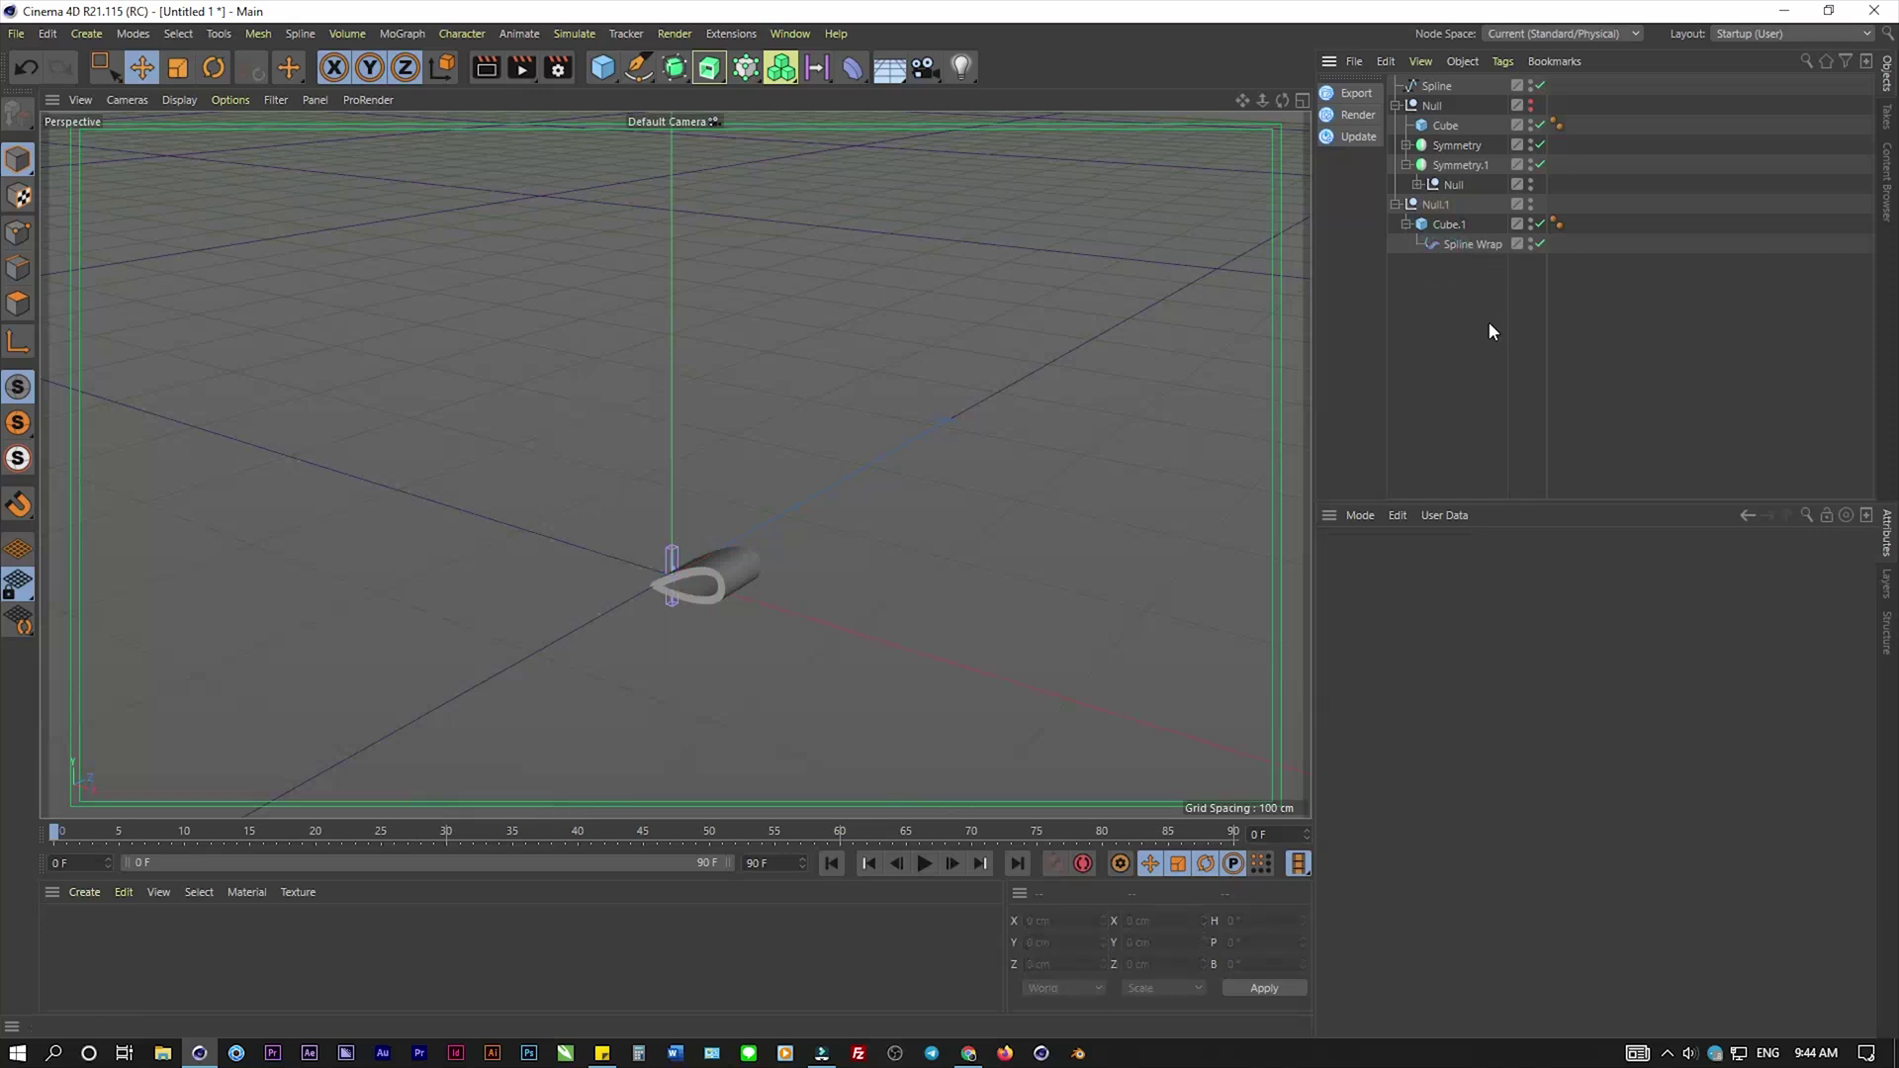
pyautogui.scroll(2, 781, 643)
pyautogui.scroll(2, 694, 566)
pyautogui.moveTo(694, 565)
pyautogui.keyDown('alt'); pyautogui.mouseDown()
pyautogui.moveTo(822, 511)
pyautogui.moveTo(814, 542)
pyautogui.mouseUp(); pyautogui.keyUp('alt')
# - Fillet the looped ribbon at 1 cm, both mirrored ribbon cubes at 0.5 cm, and unhide the box
pyautogui.click(1439, 225)
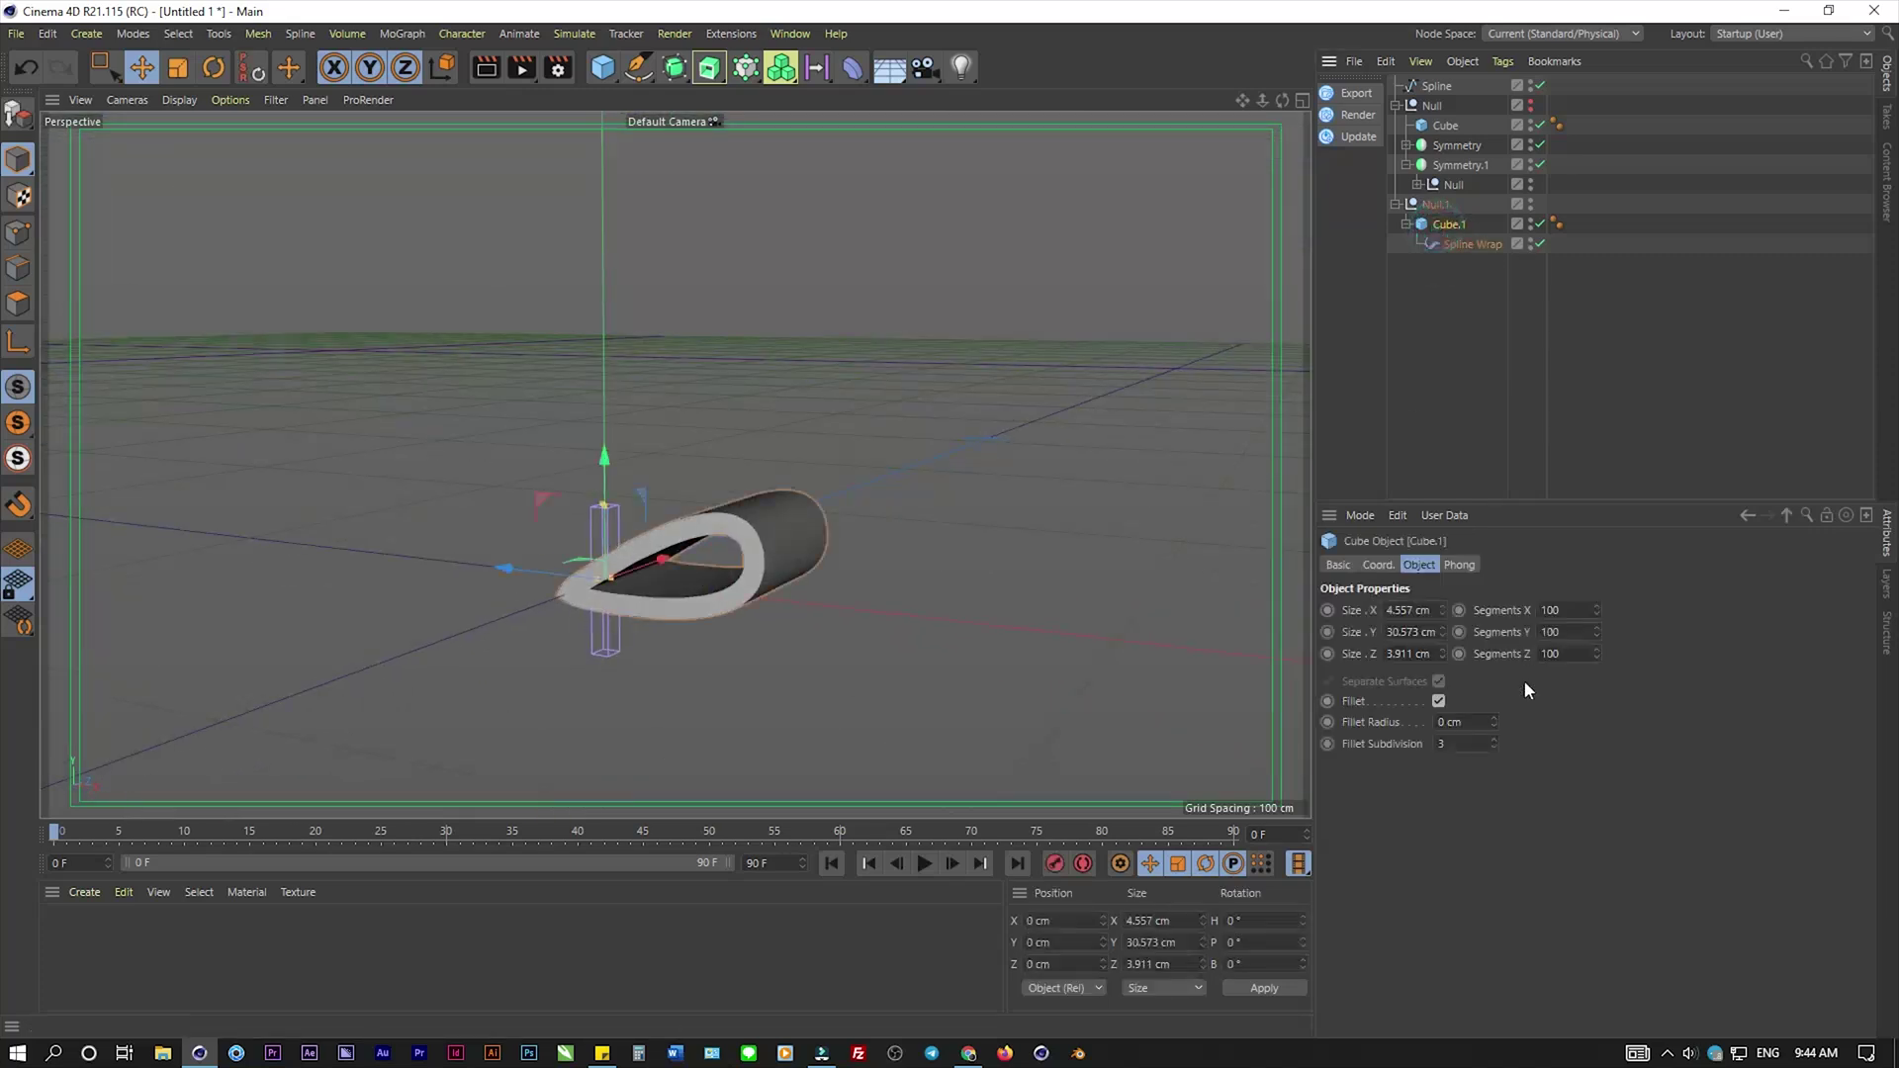
pyautogui.moveTo(1454, 729); pyautogui.dragTo(1455, 730)
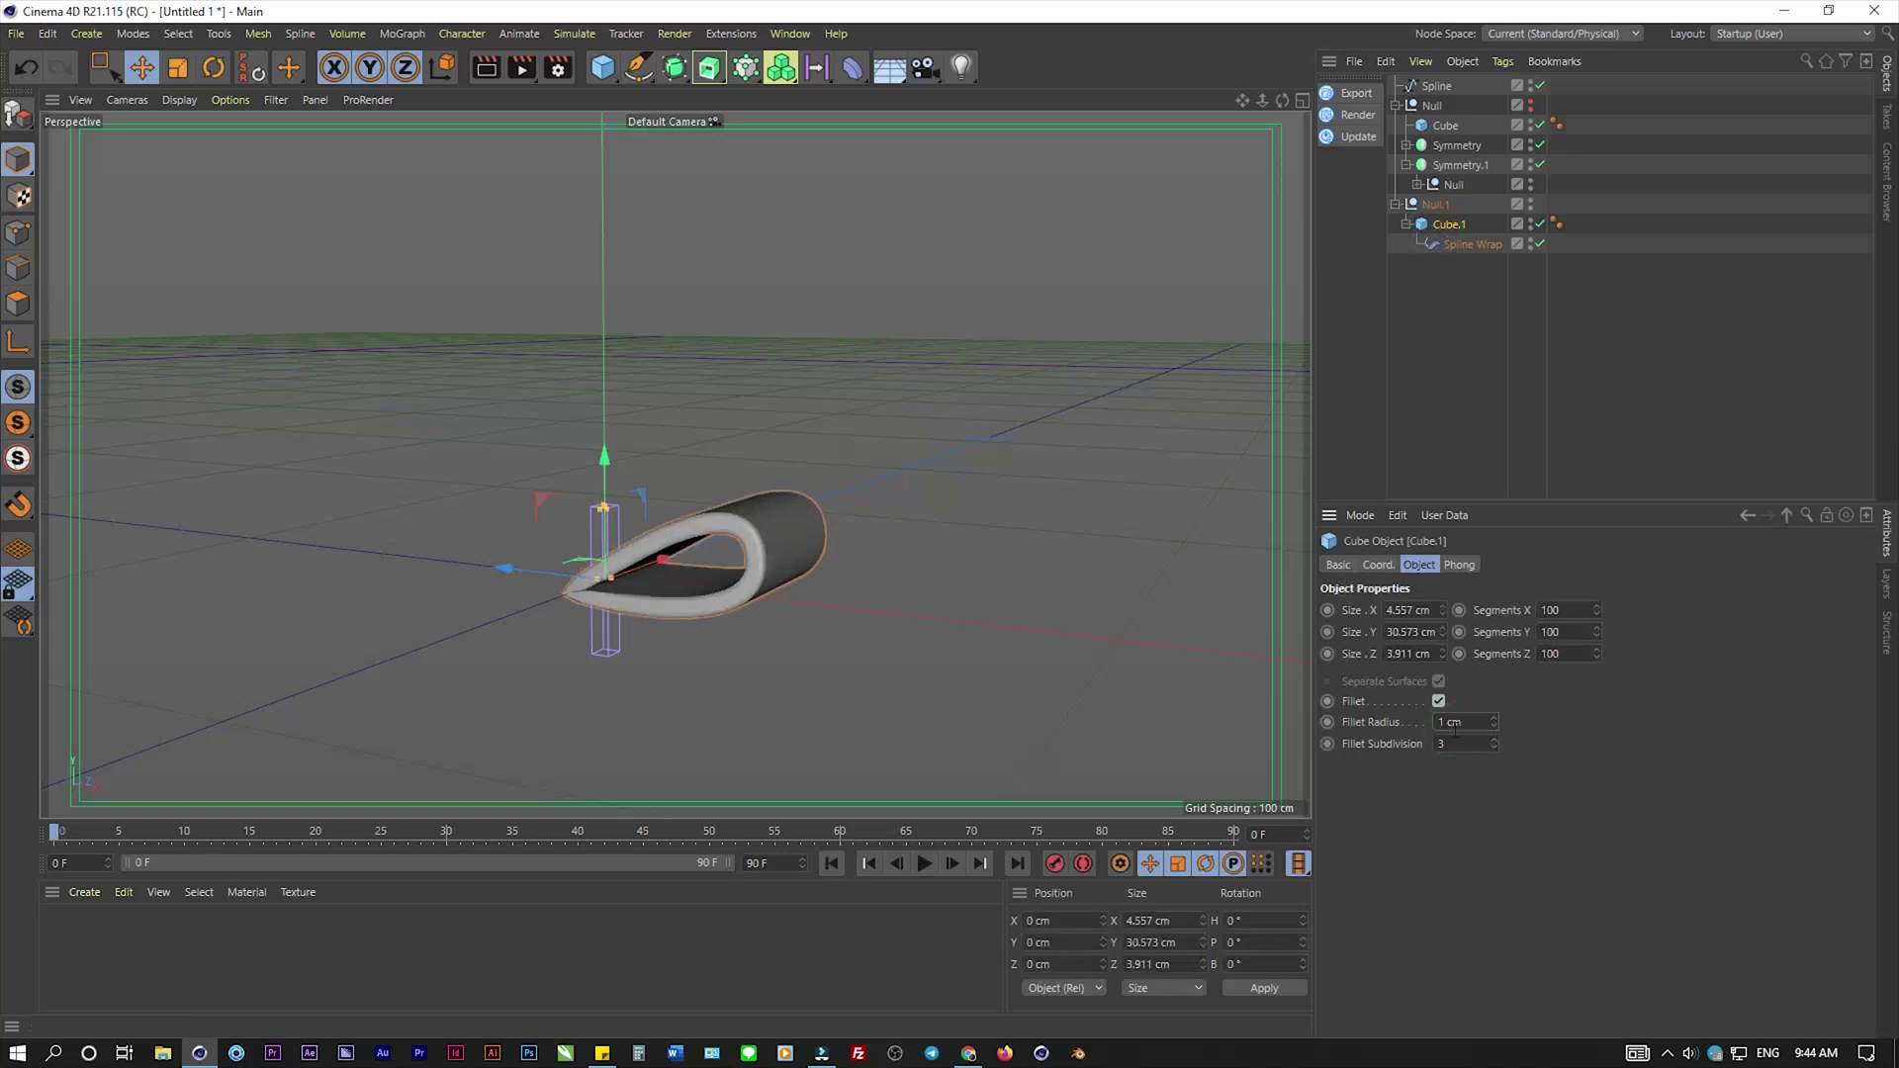
pyautogui.click(1444, 126)
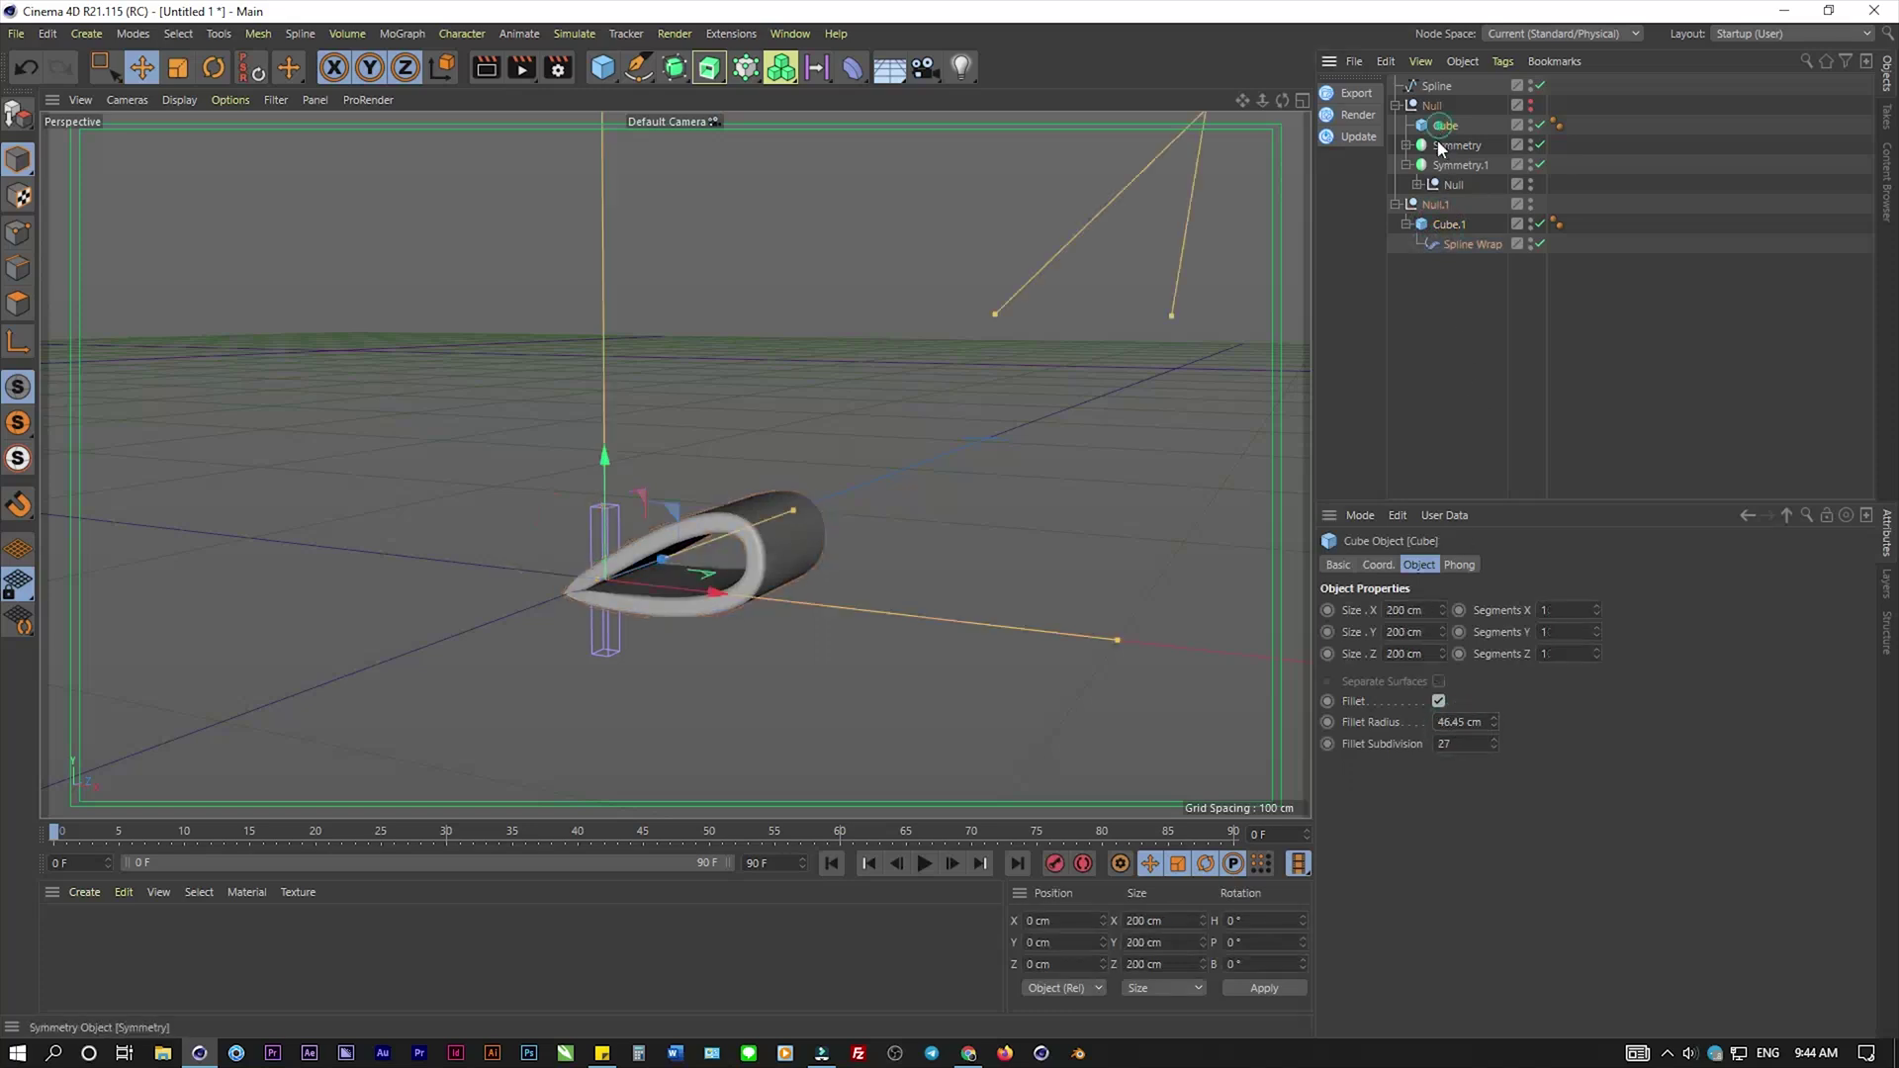
pyautogui.click(1406, 145)
pyautogui.click(1417, 244)
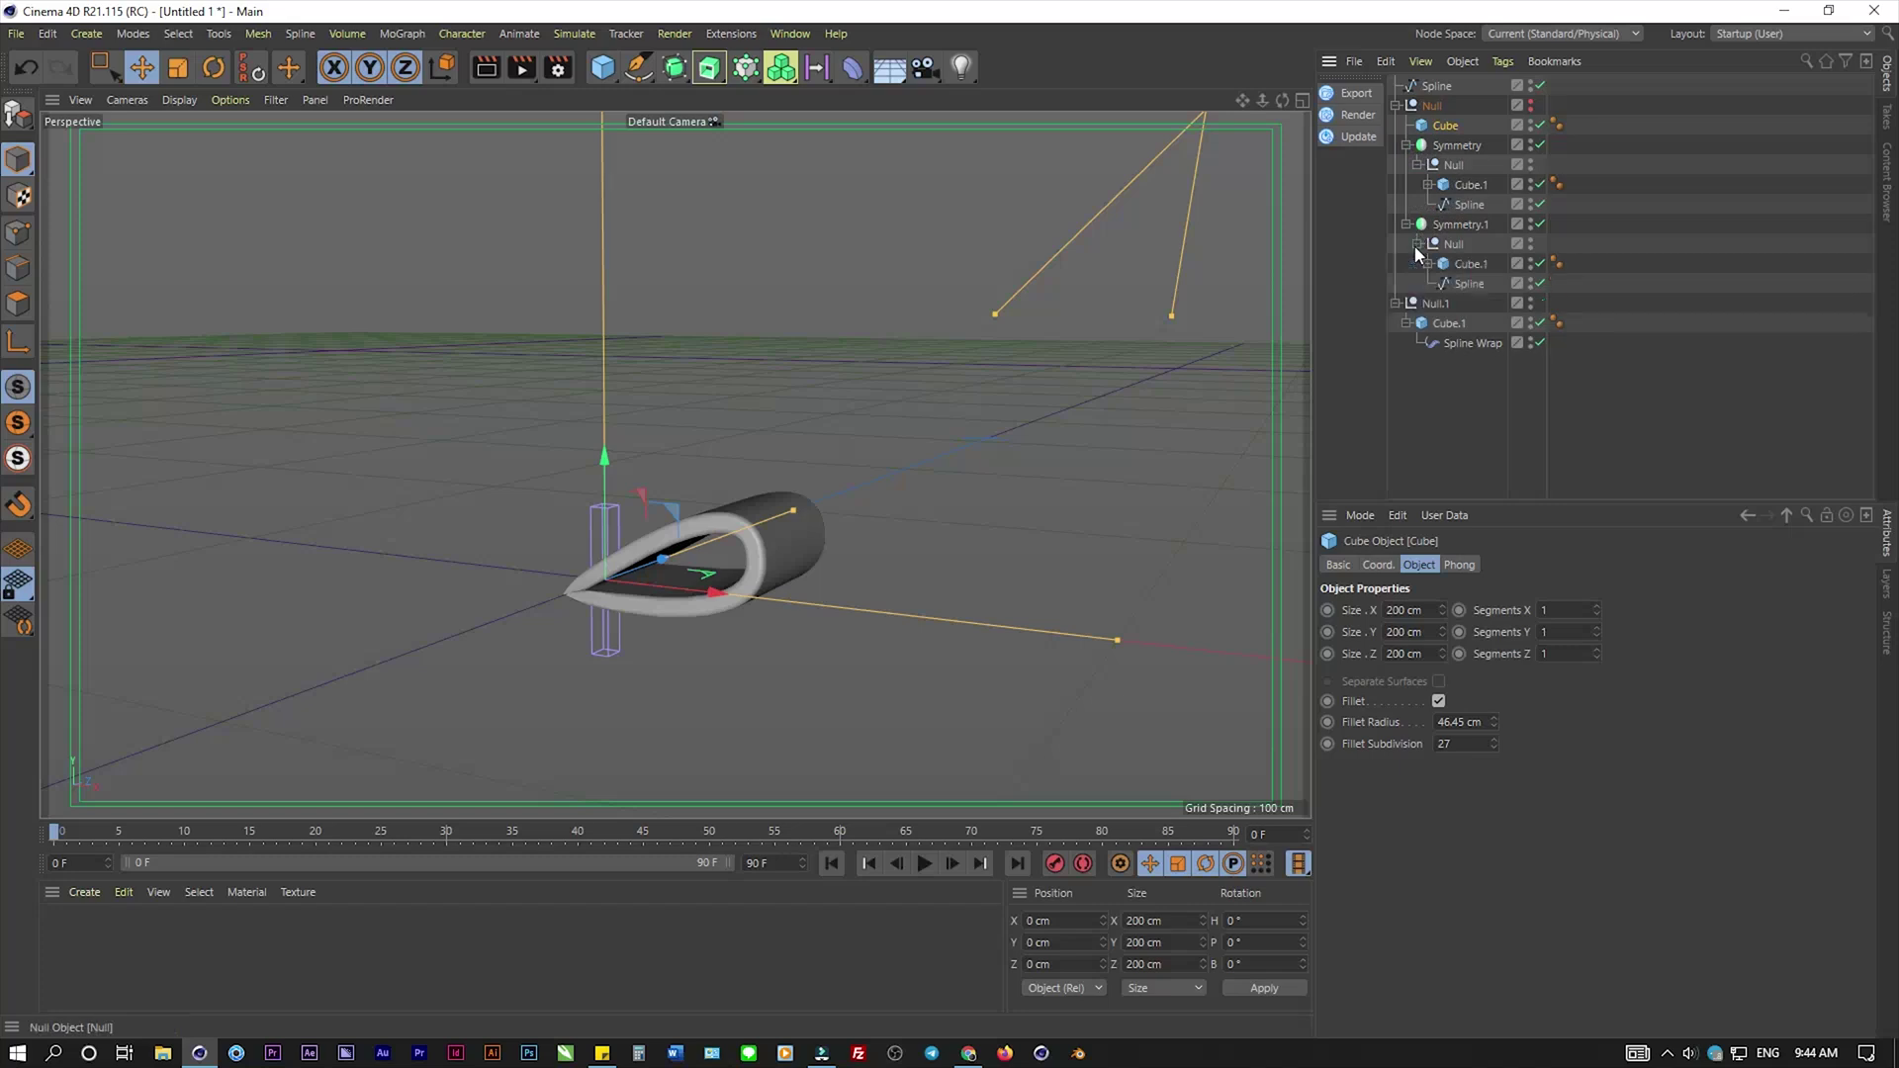
pyautogui.click(1471, 263)
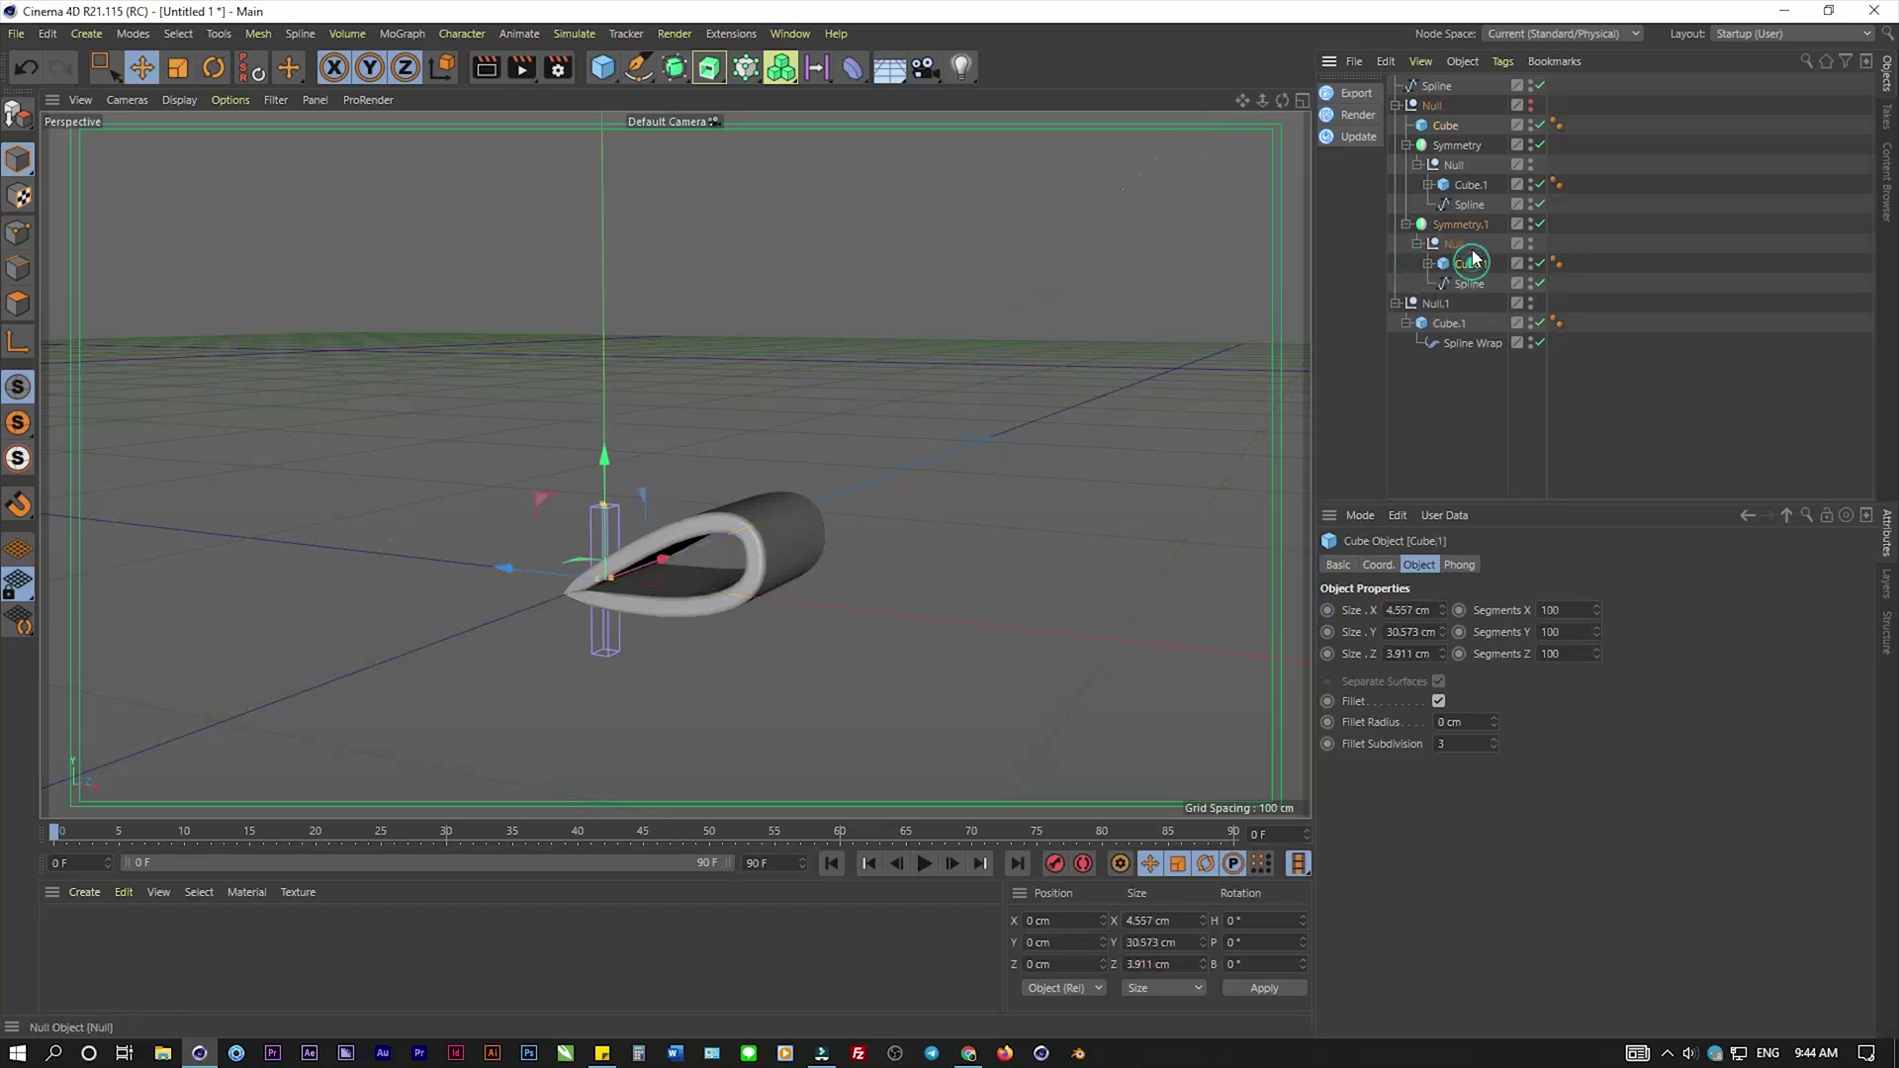
pyautogui.keyDown('ctrl'); pyautogui.click(1462, 186); pyautogui.keyUp('ctrl')
pyautogui.click(1462, 722)
pyautogui.write('0.5')
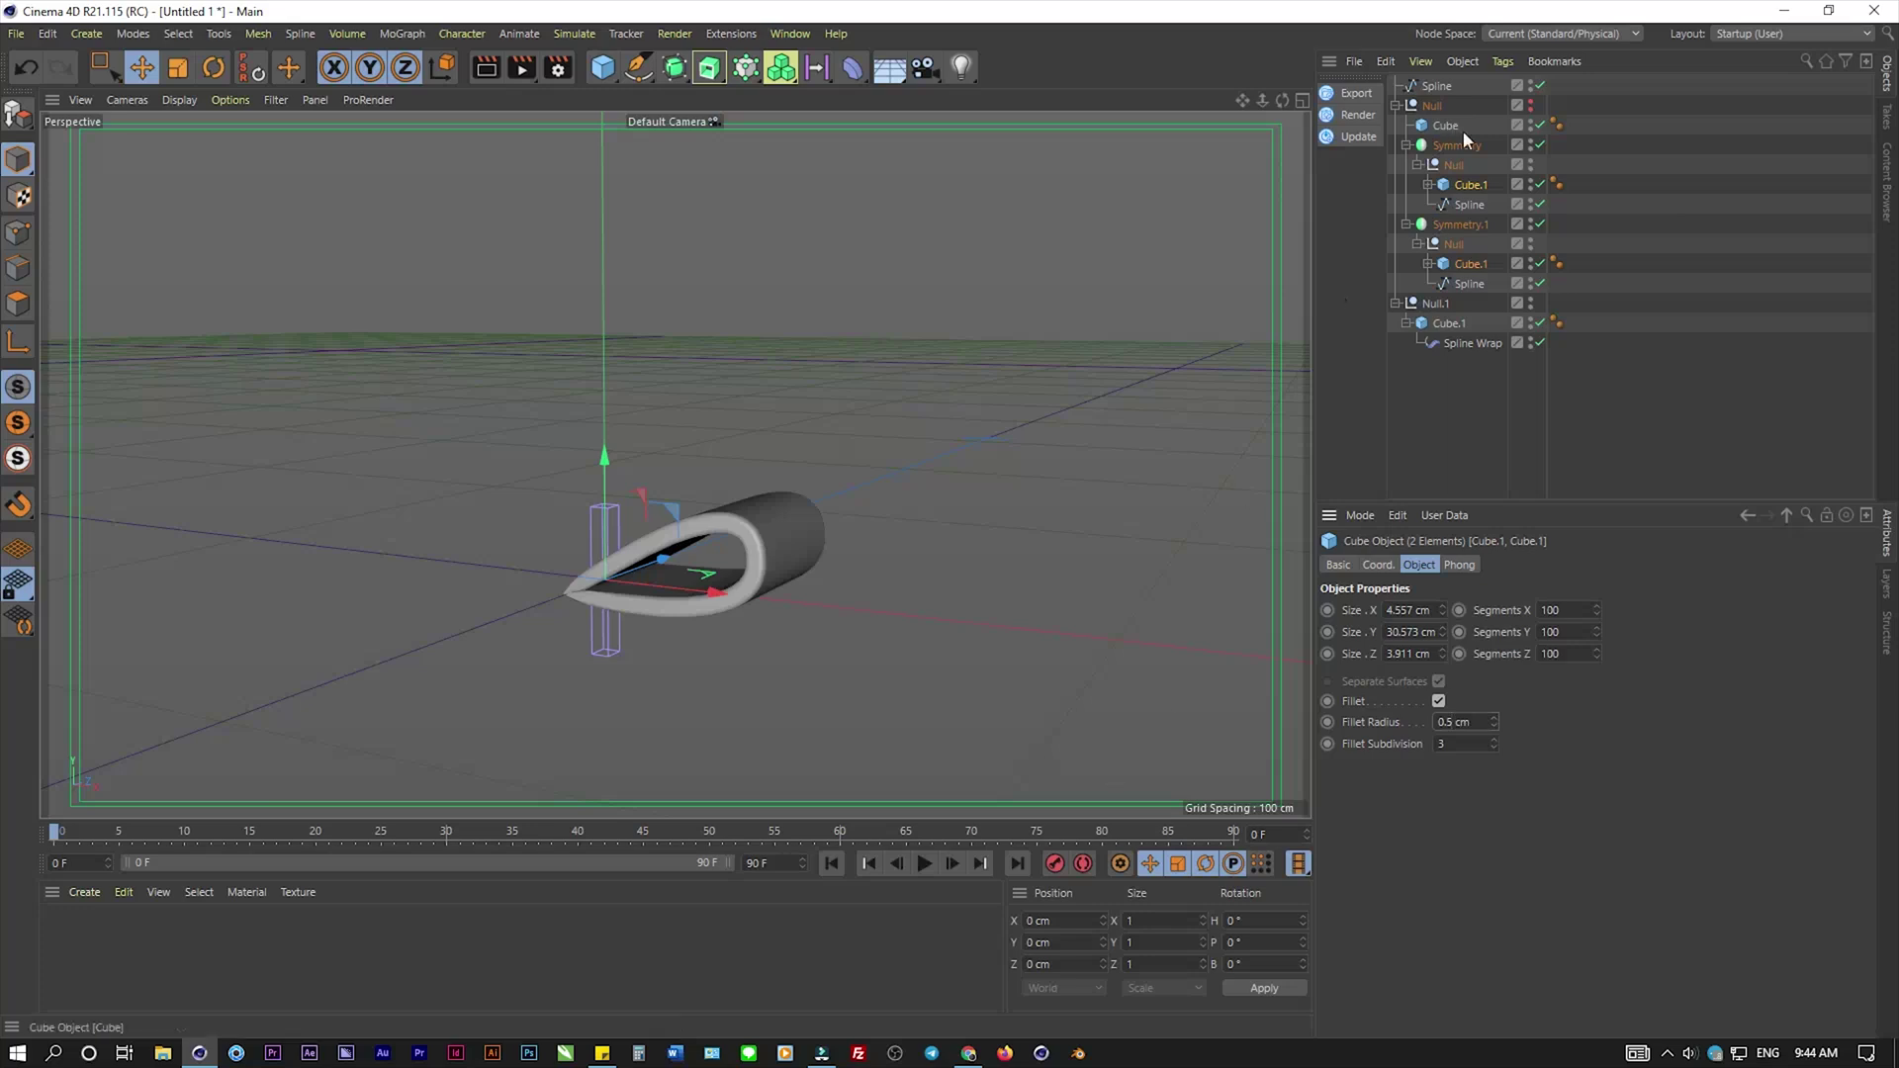
pyautogui.click(1530, 105)
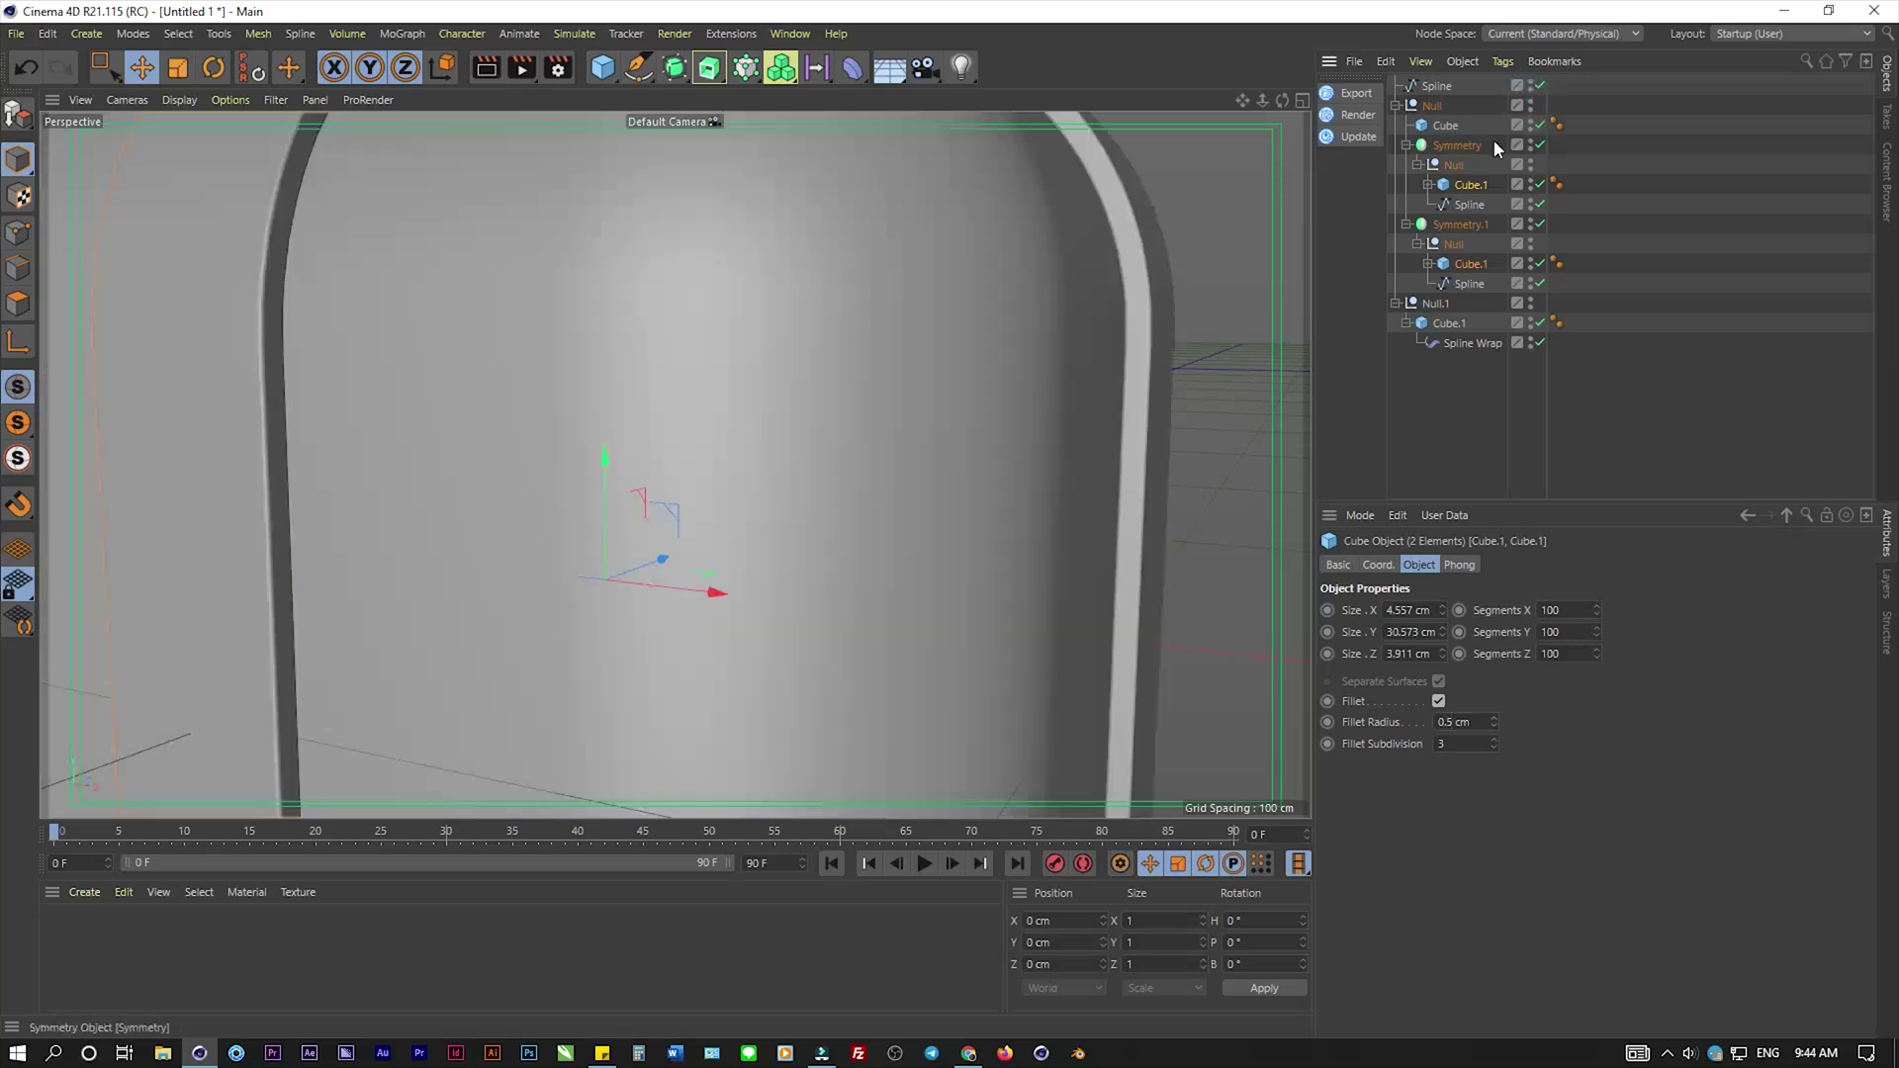
pyautogui.click(1395, 303)
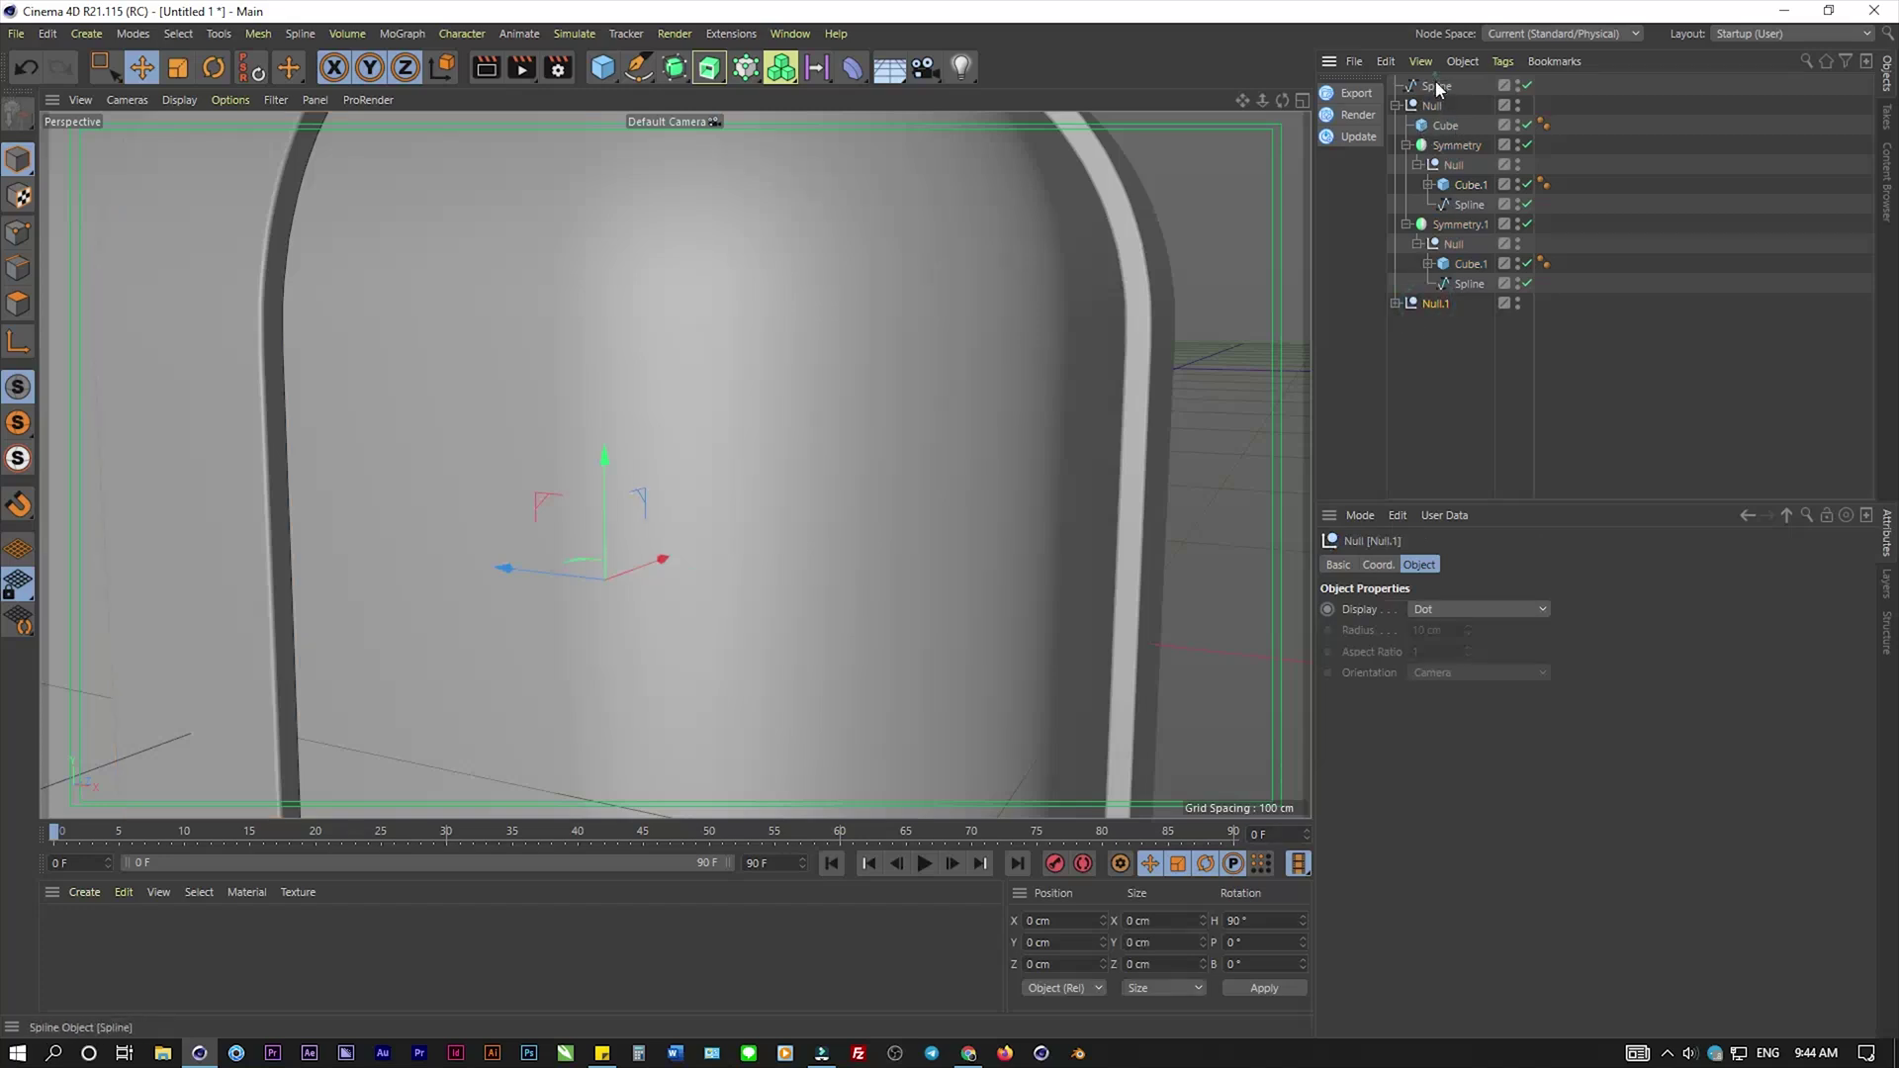
# - Move the loop spline into Null.1 and lift the bow group onto the box top at Y 110.545 cm
pyautogui.moveTo(1434, 94); pyautogui.dragTo(1419, 314)
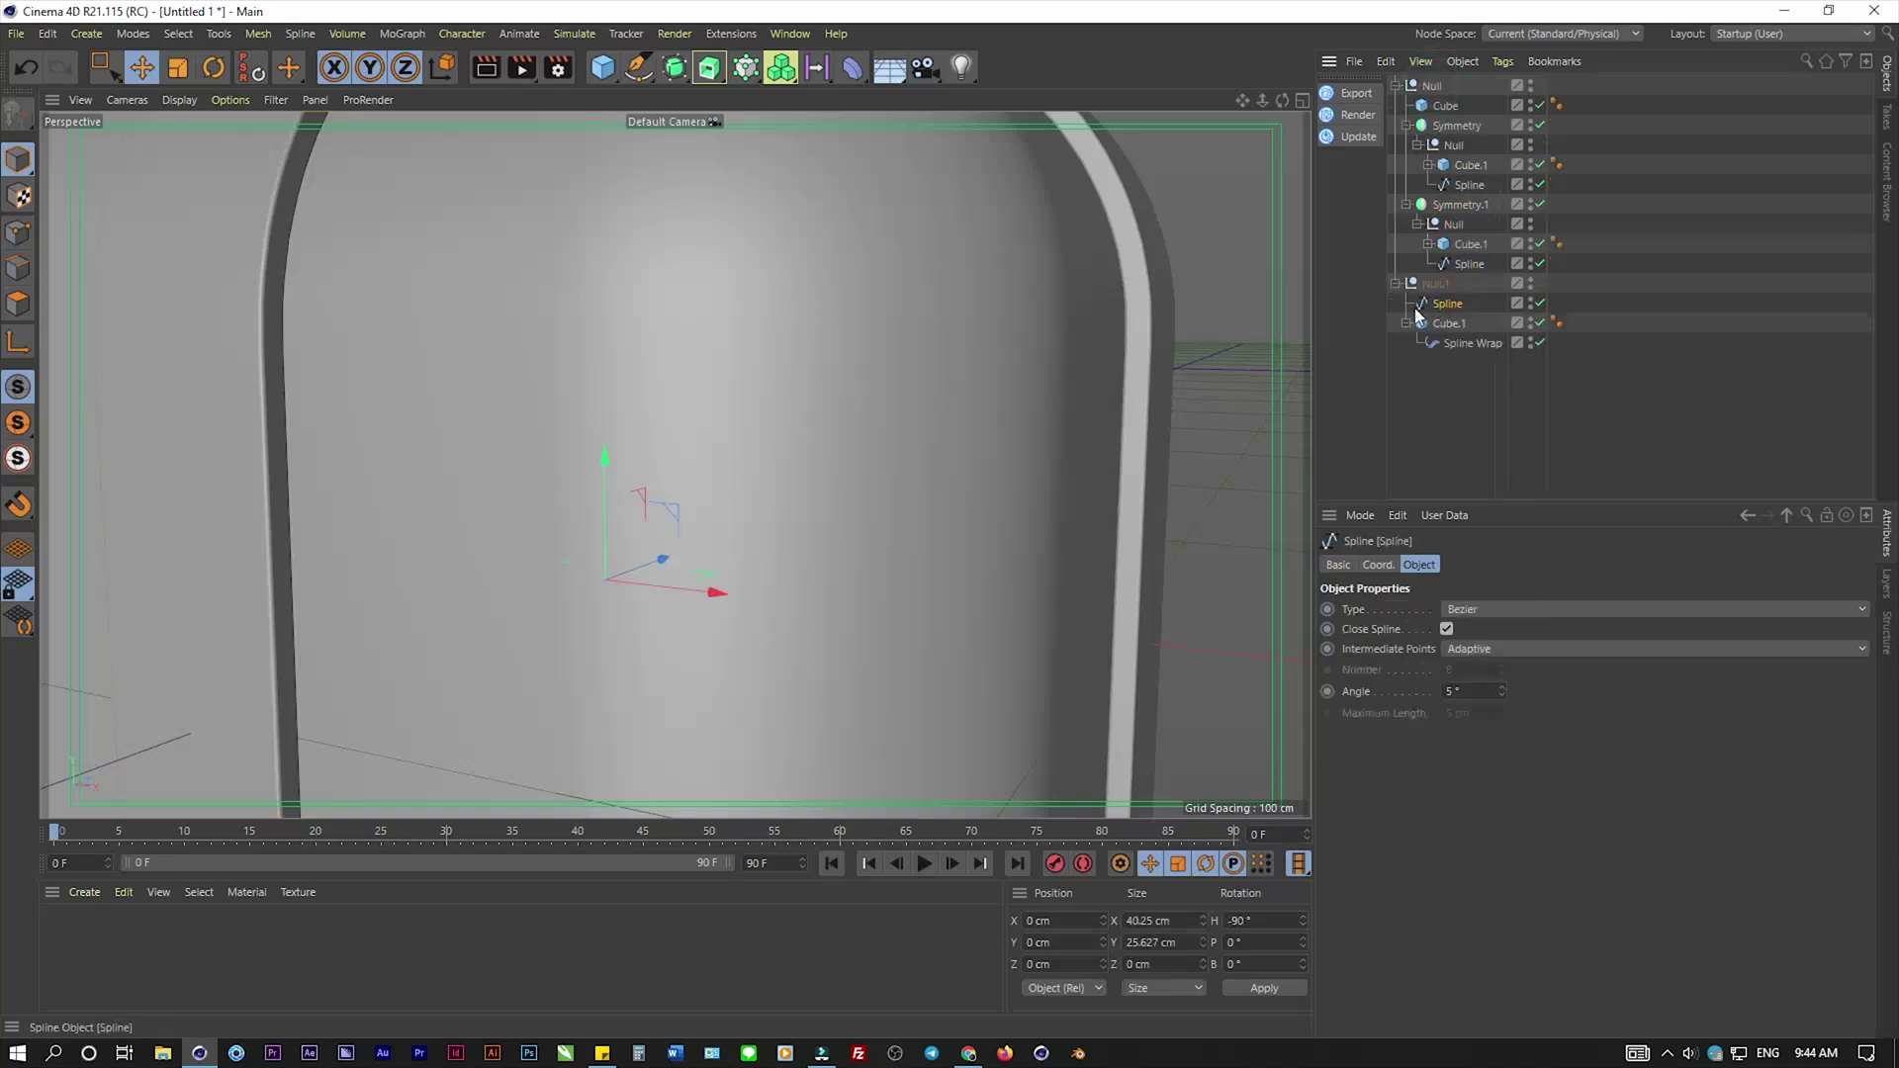
pyautogui.click(1396, 284)
pyautogui.scroll(-2, 928, 423)
pyautogui.scroll(-4, 926, 426)
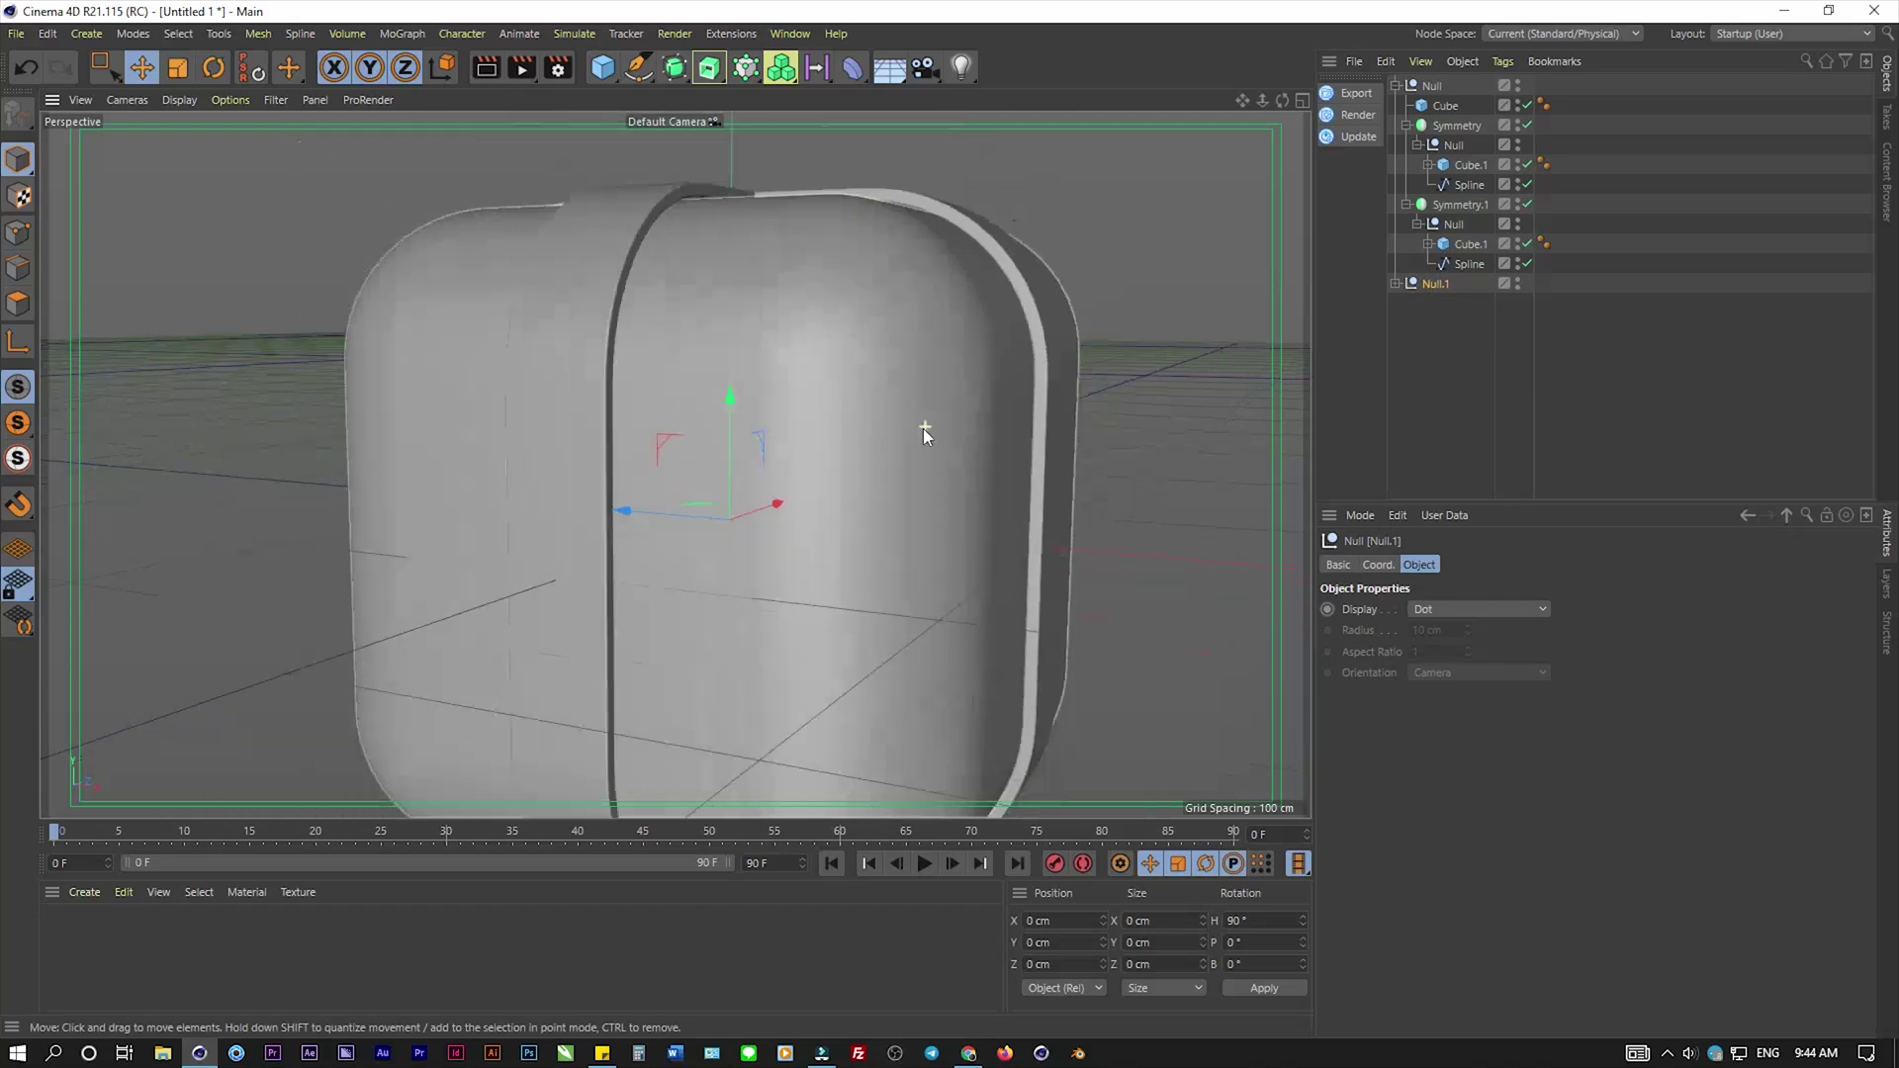
pyautogui.scroll(-2, 871, 450)
pyautogui.moveTo(797, 388); pyautogui.dragTo(827, 121)
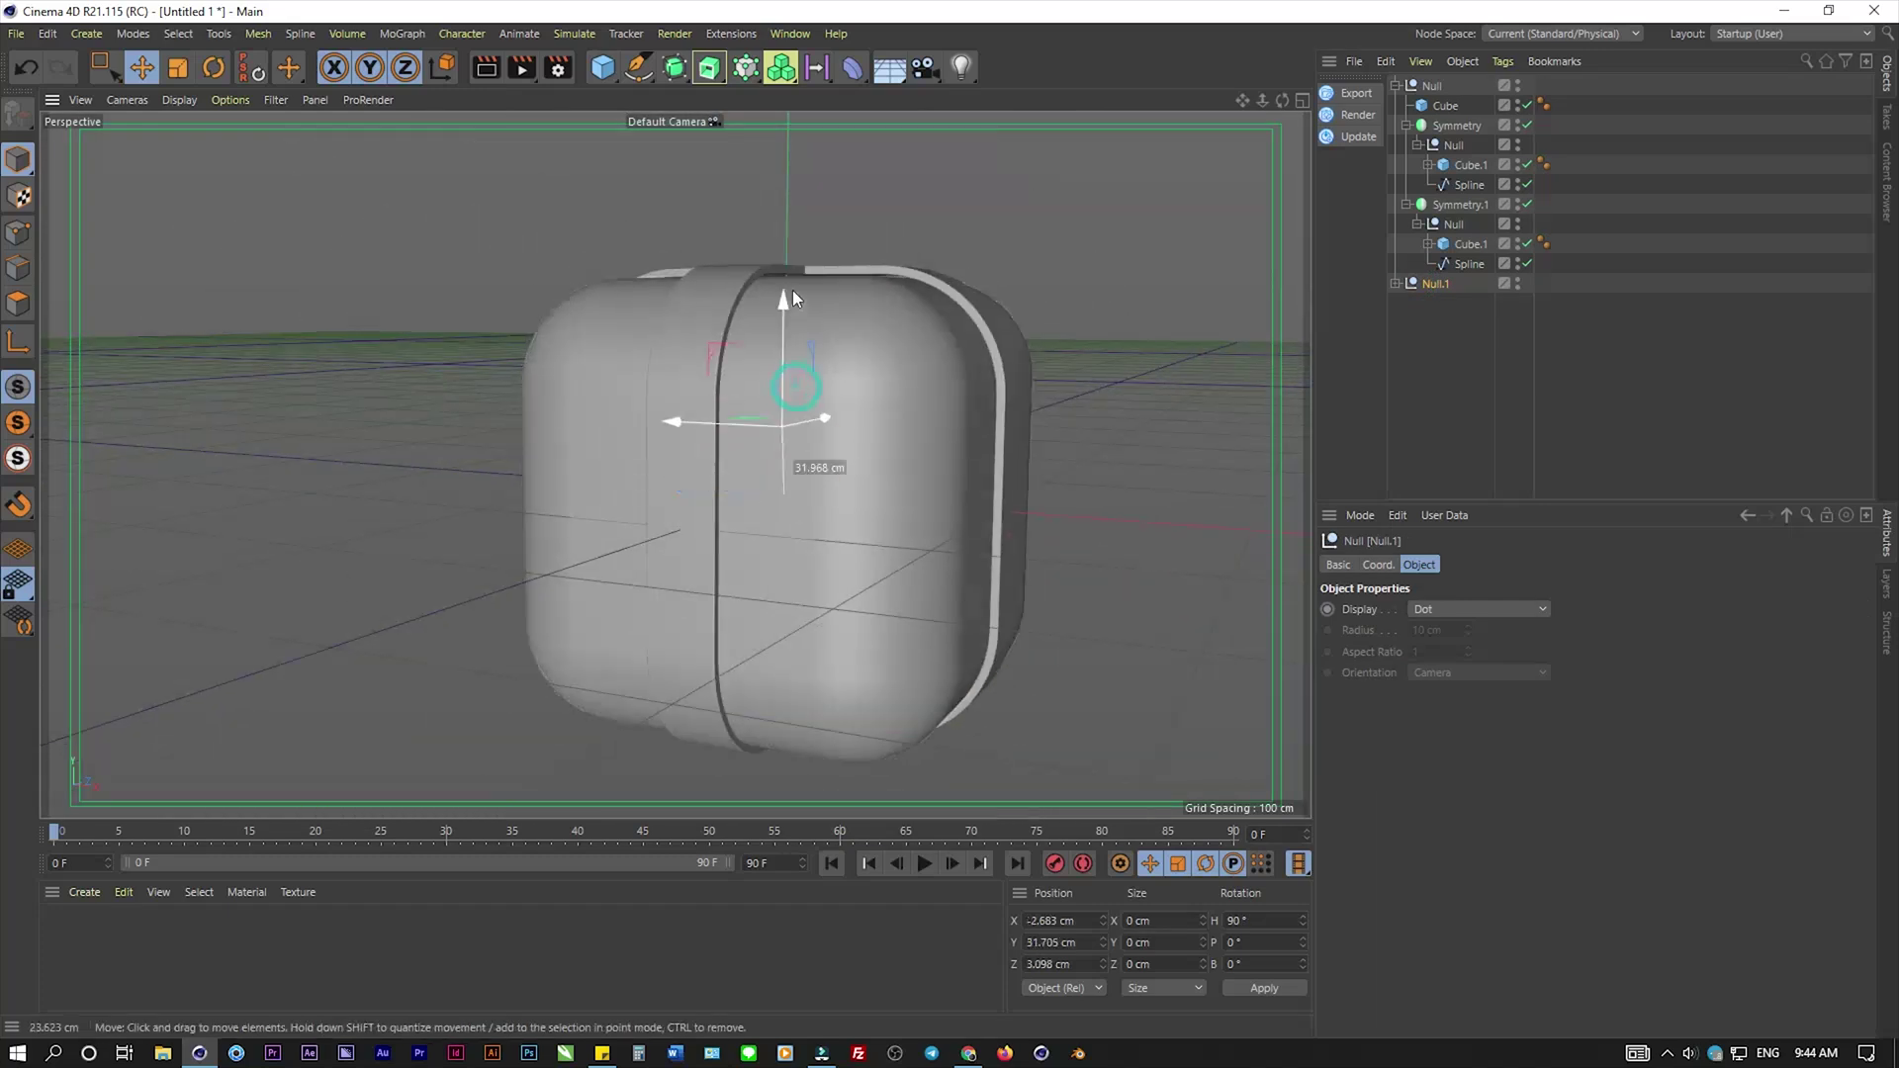
pyautogui.hotkey('ctrl', 'z')
pyautogui.moveTo(740, 576)
pyautogui.keyDown('alt'); pyautogui.mouseDown()
pyautogui.moveTo(712, 536)
pyautogui.moveTo(728, 590)
pyautogui.mouseUp(); pyautogui.keyUp('alt')
pyautogui.moveTo(777, 358); pyautogui.dragTo(785, 148)
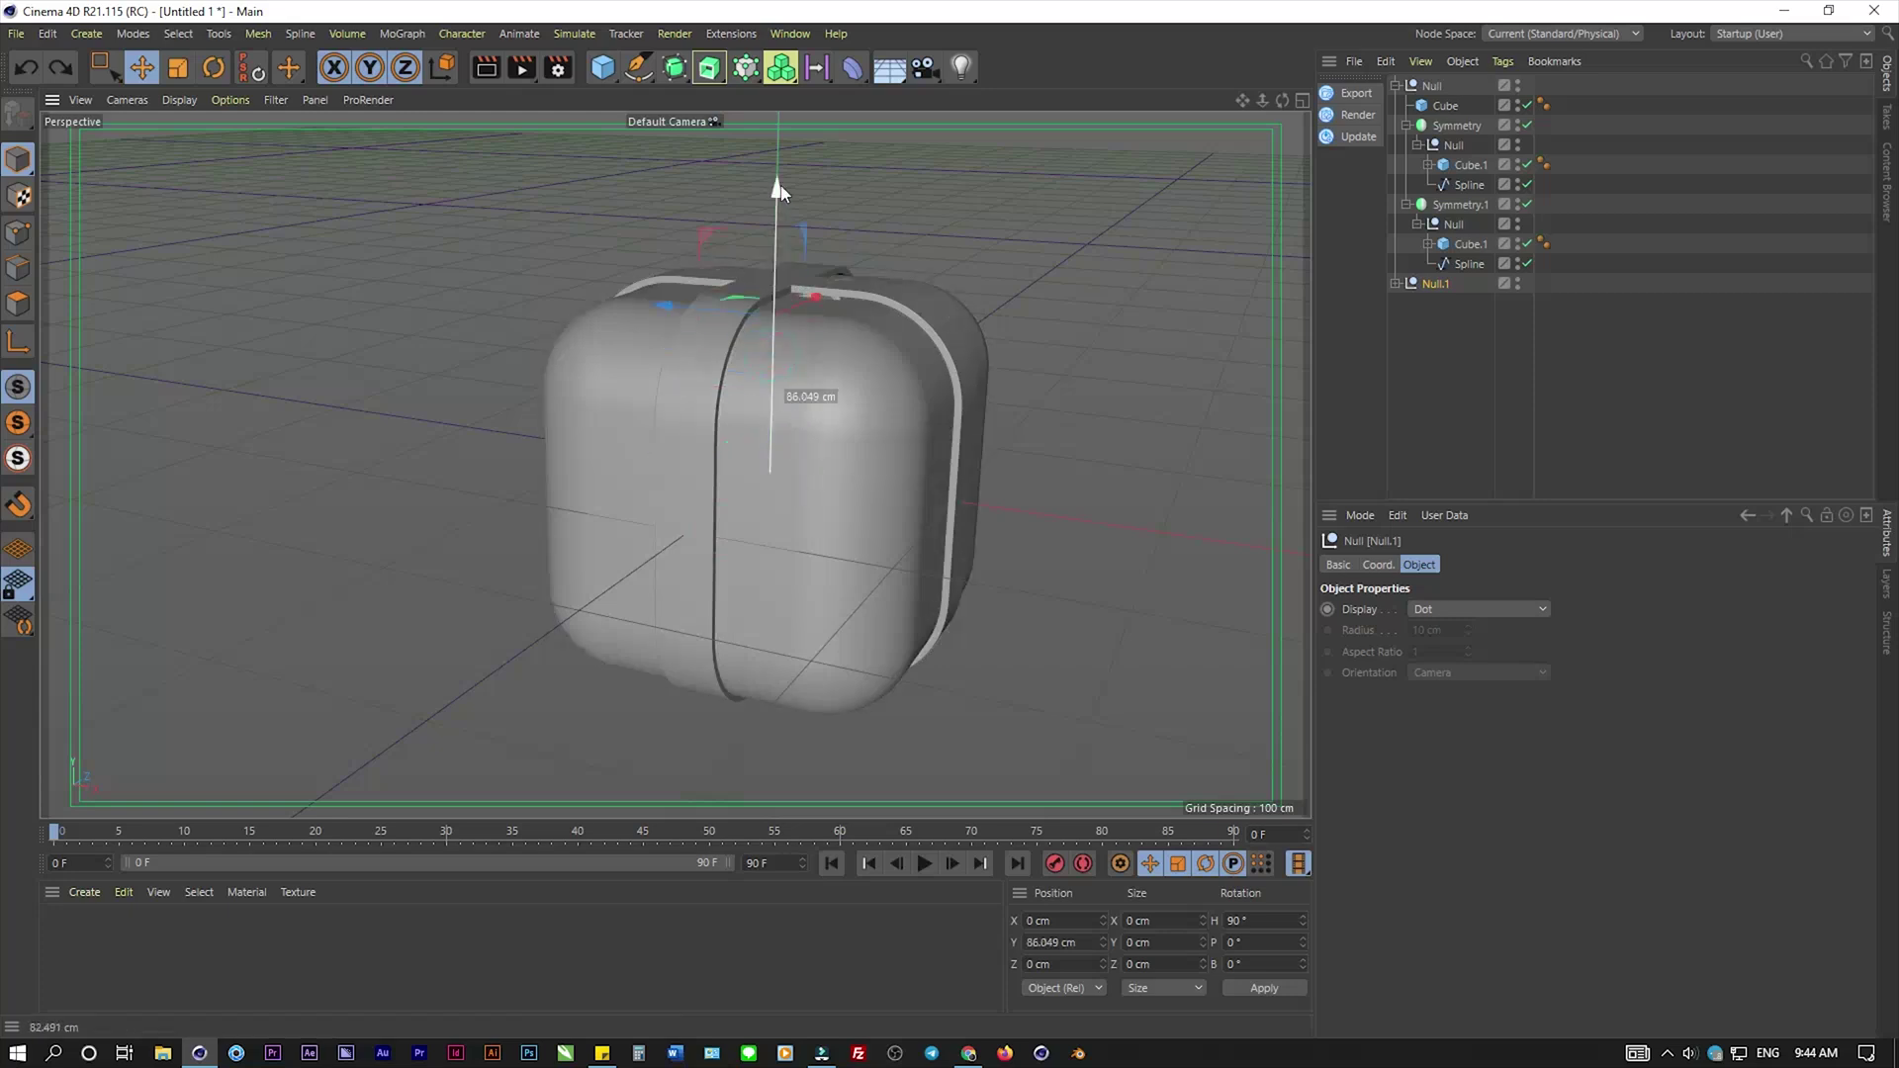
# - Orbit and zoom around the box to inspect the bow where the ribbons cross
pyautogui.scroll(-2, 714, 277)
pyautogui.scroll(3, 798, 264)
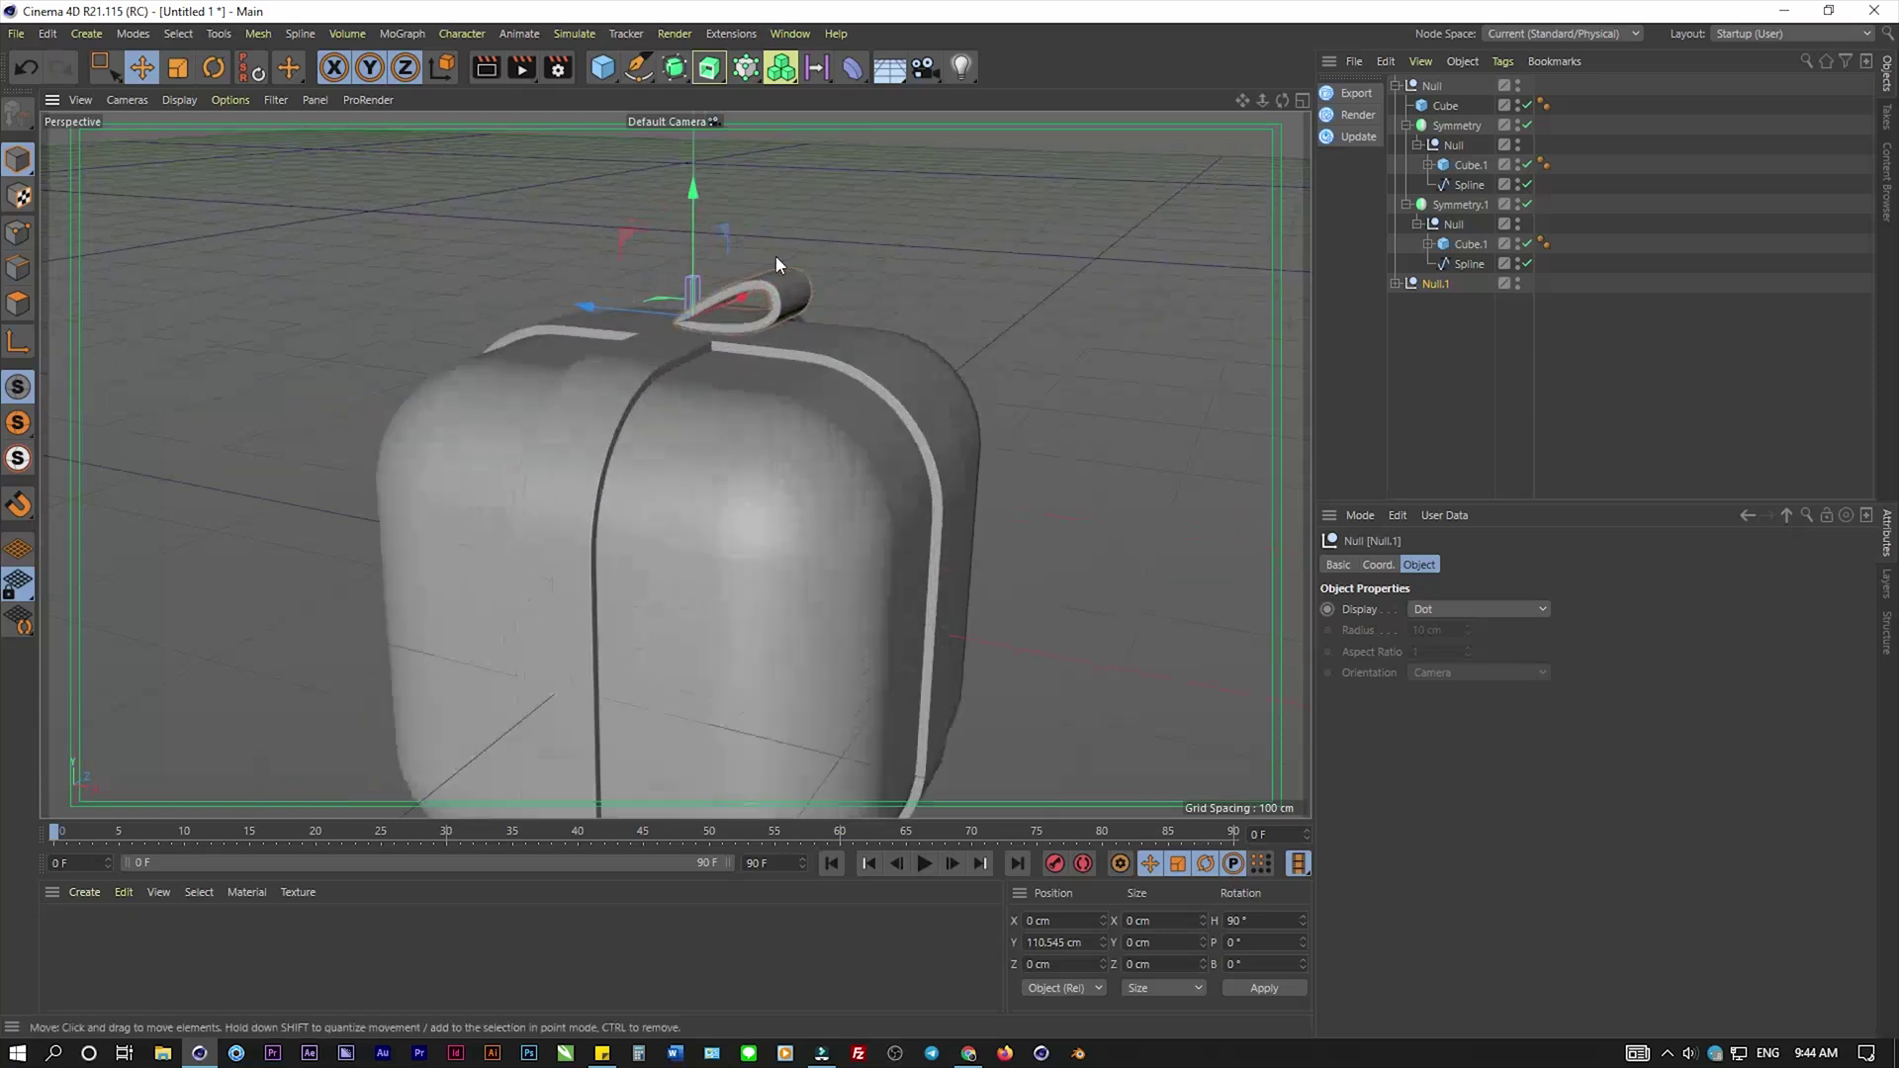
pyautogui.scroll(2, 776, 255)
pyautogui.moveTo(743, 287)
pyautogui.keyDown('alt'); pyautogui.mouseDown()
pyautogui.moveTo(473, 354)
pyautogui.moveTo(859, 290)
pyautogui.moveTo(657, 288)
pyautogui.mouseUp(); pyautogui.keyUp('alt')
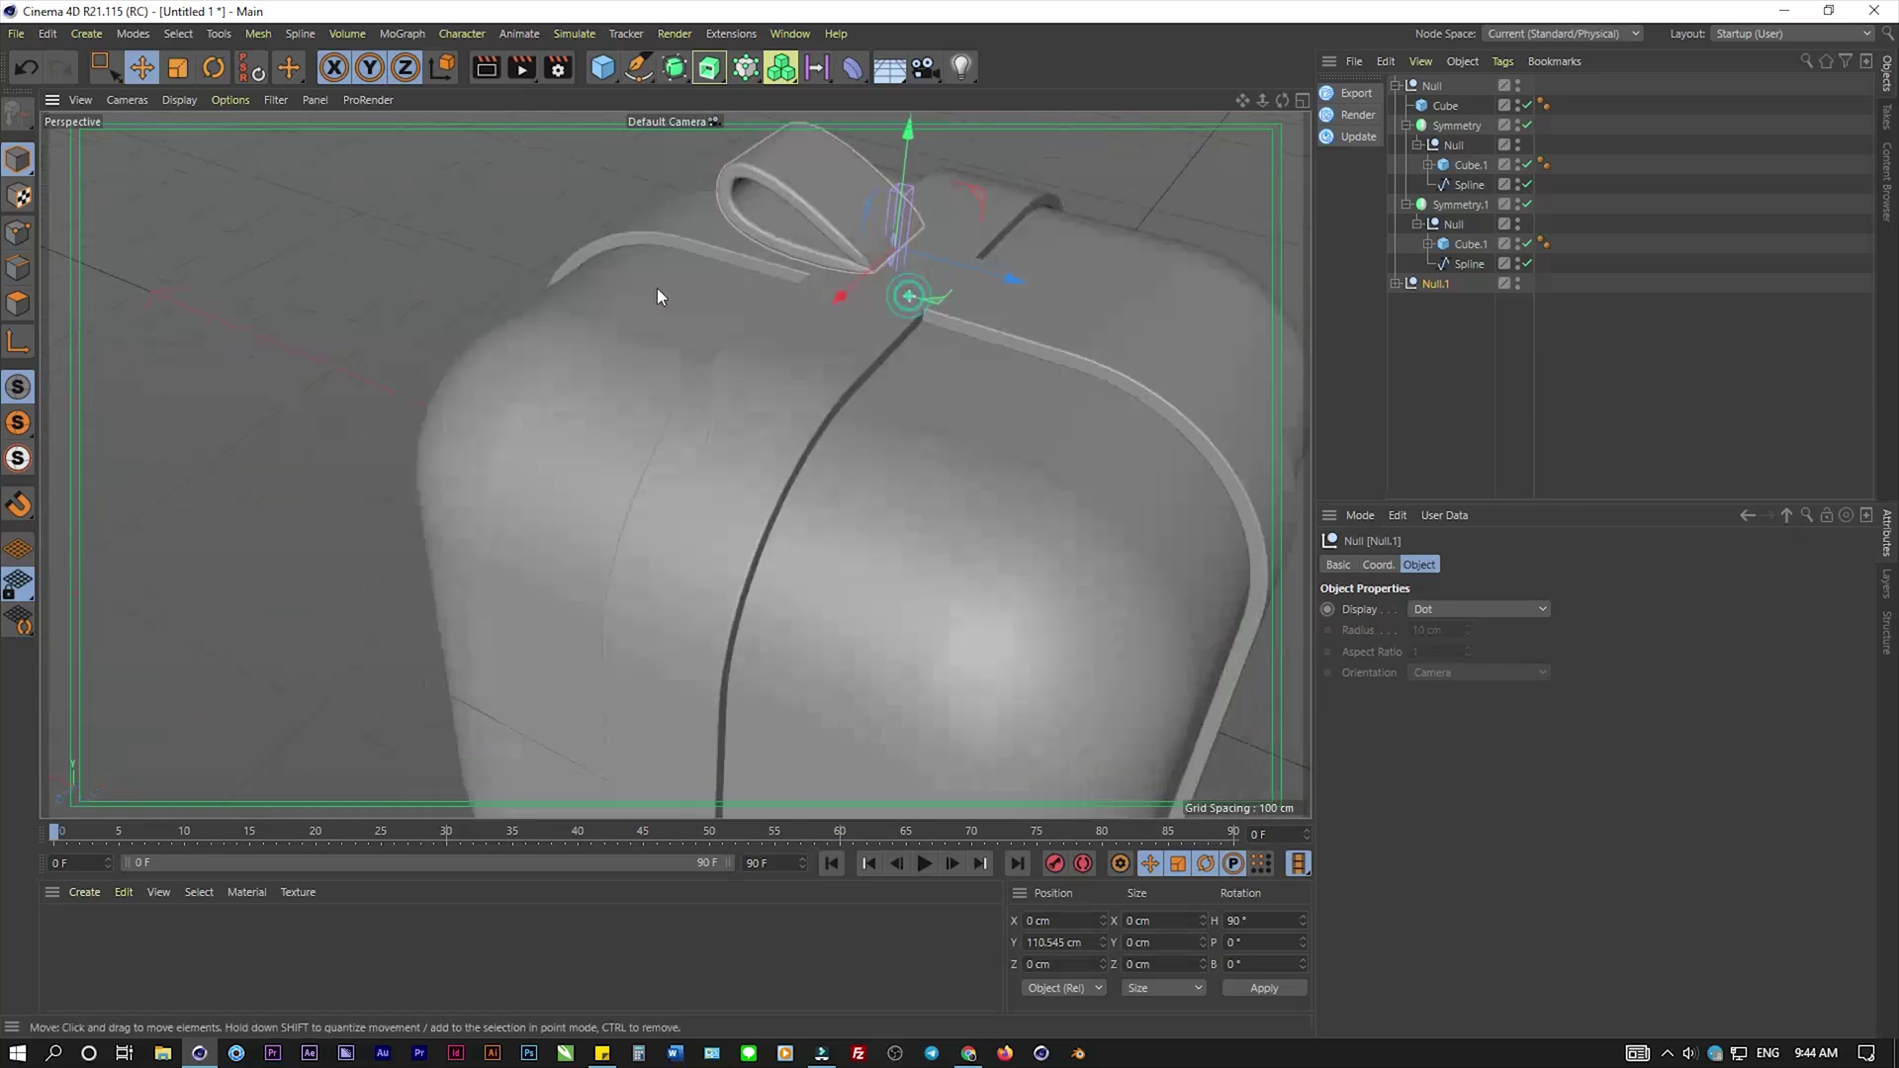
pyautogui.scroll(2, 751, 257)
pyautogui.scroll(-2, 751, 257)
pyautogui.moveTo(804, 294)
pyautogui.keyDown('alt'); pyautogui.mouseDown()
pyautogui.moveTo(776, 309)
pyautogui.moveTo(790, 280)
pyautogui.mouseUp(); pyautogui.keyUp('alt')
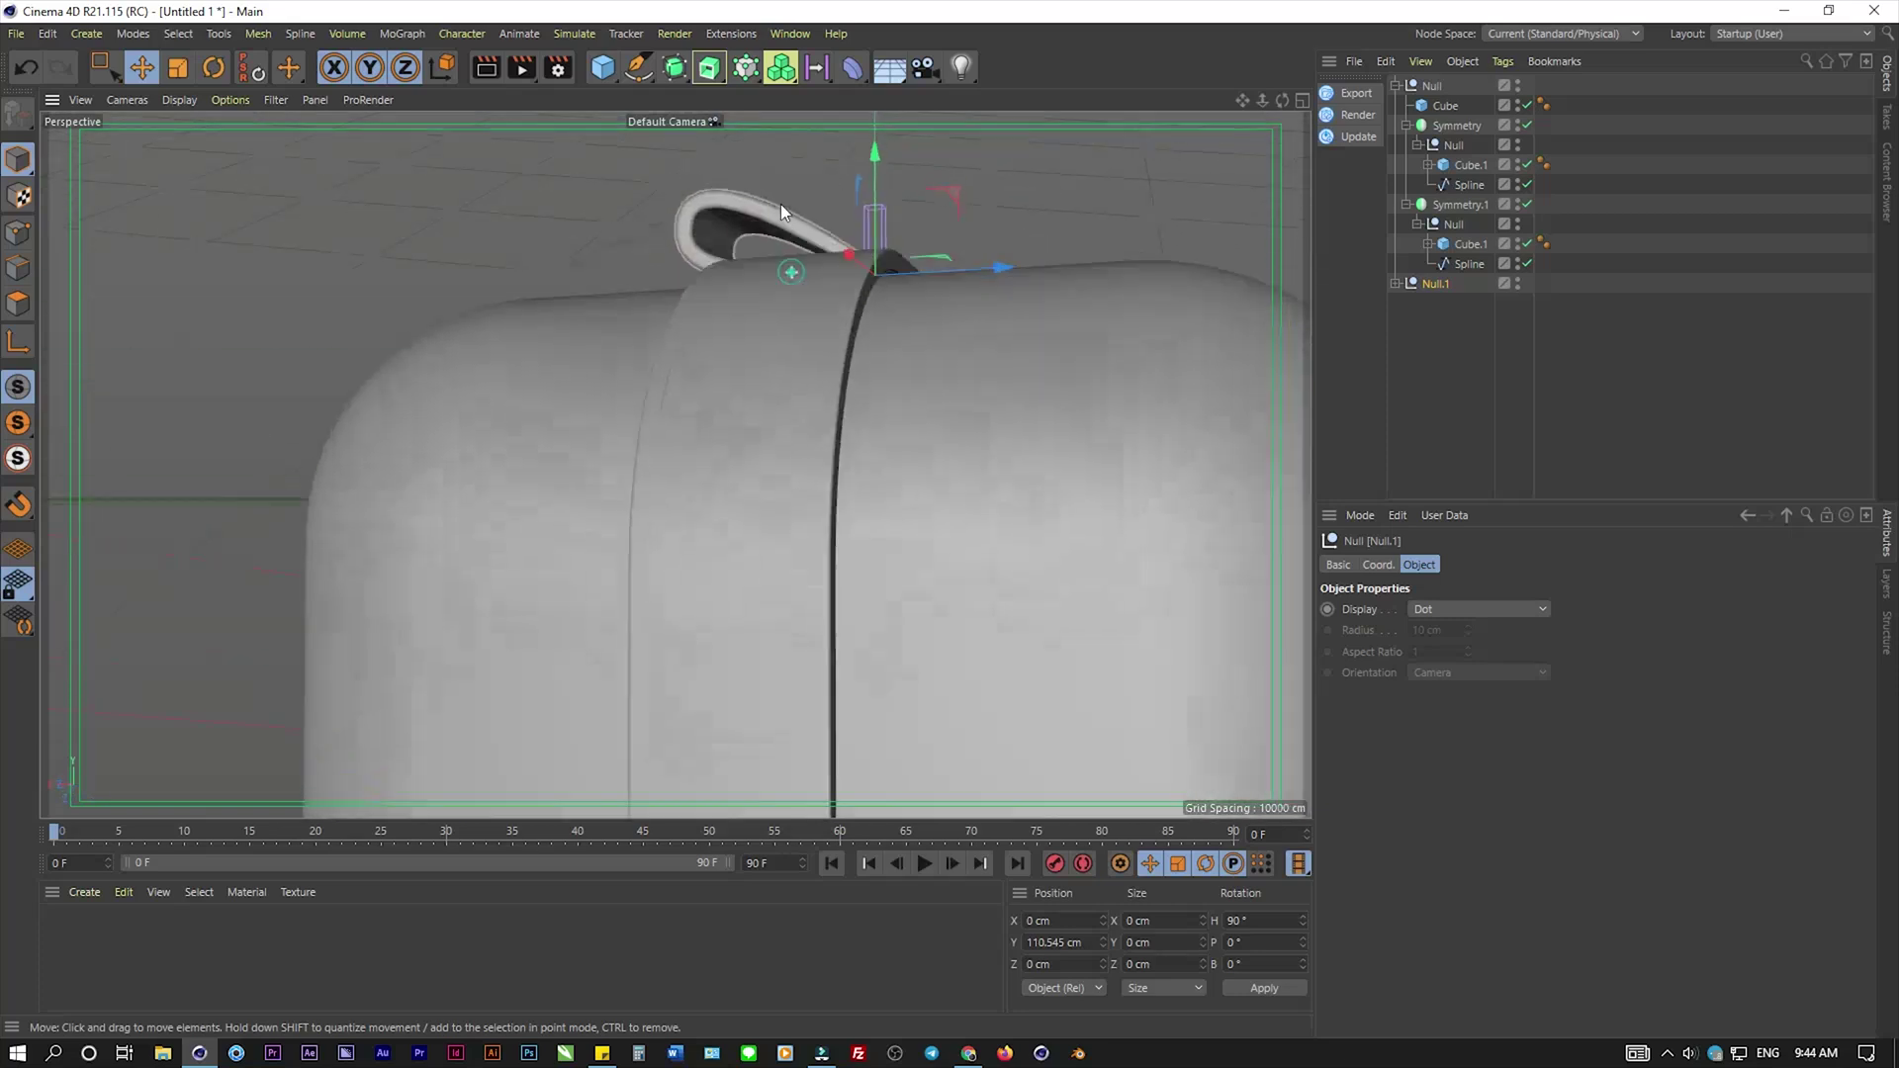
pyautogui.scroll(2, 657, 307)
pyautogui.keyDown('alt'); pyautogui.moveTo(657, 306); pyautogui.dragTo(660, 465); pyautogui.keyUp('alt')
pyautogui.scroll(-2, 584, 580)
pyautogui.keyDown('alt'); pyautogui.moveTo(584, 580); pyautogui.dragTo(753, 275); pyautogui.keyUp('alt')
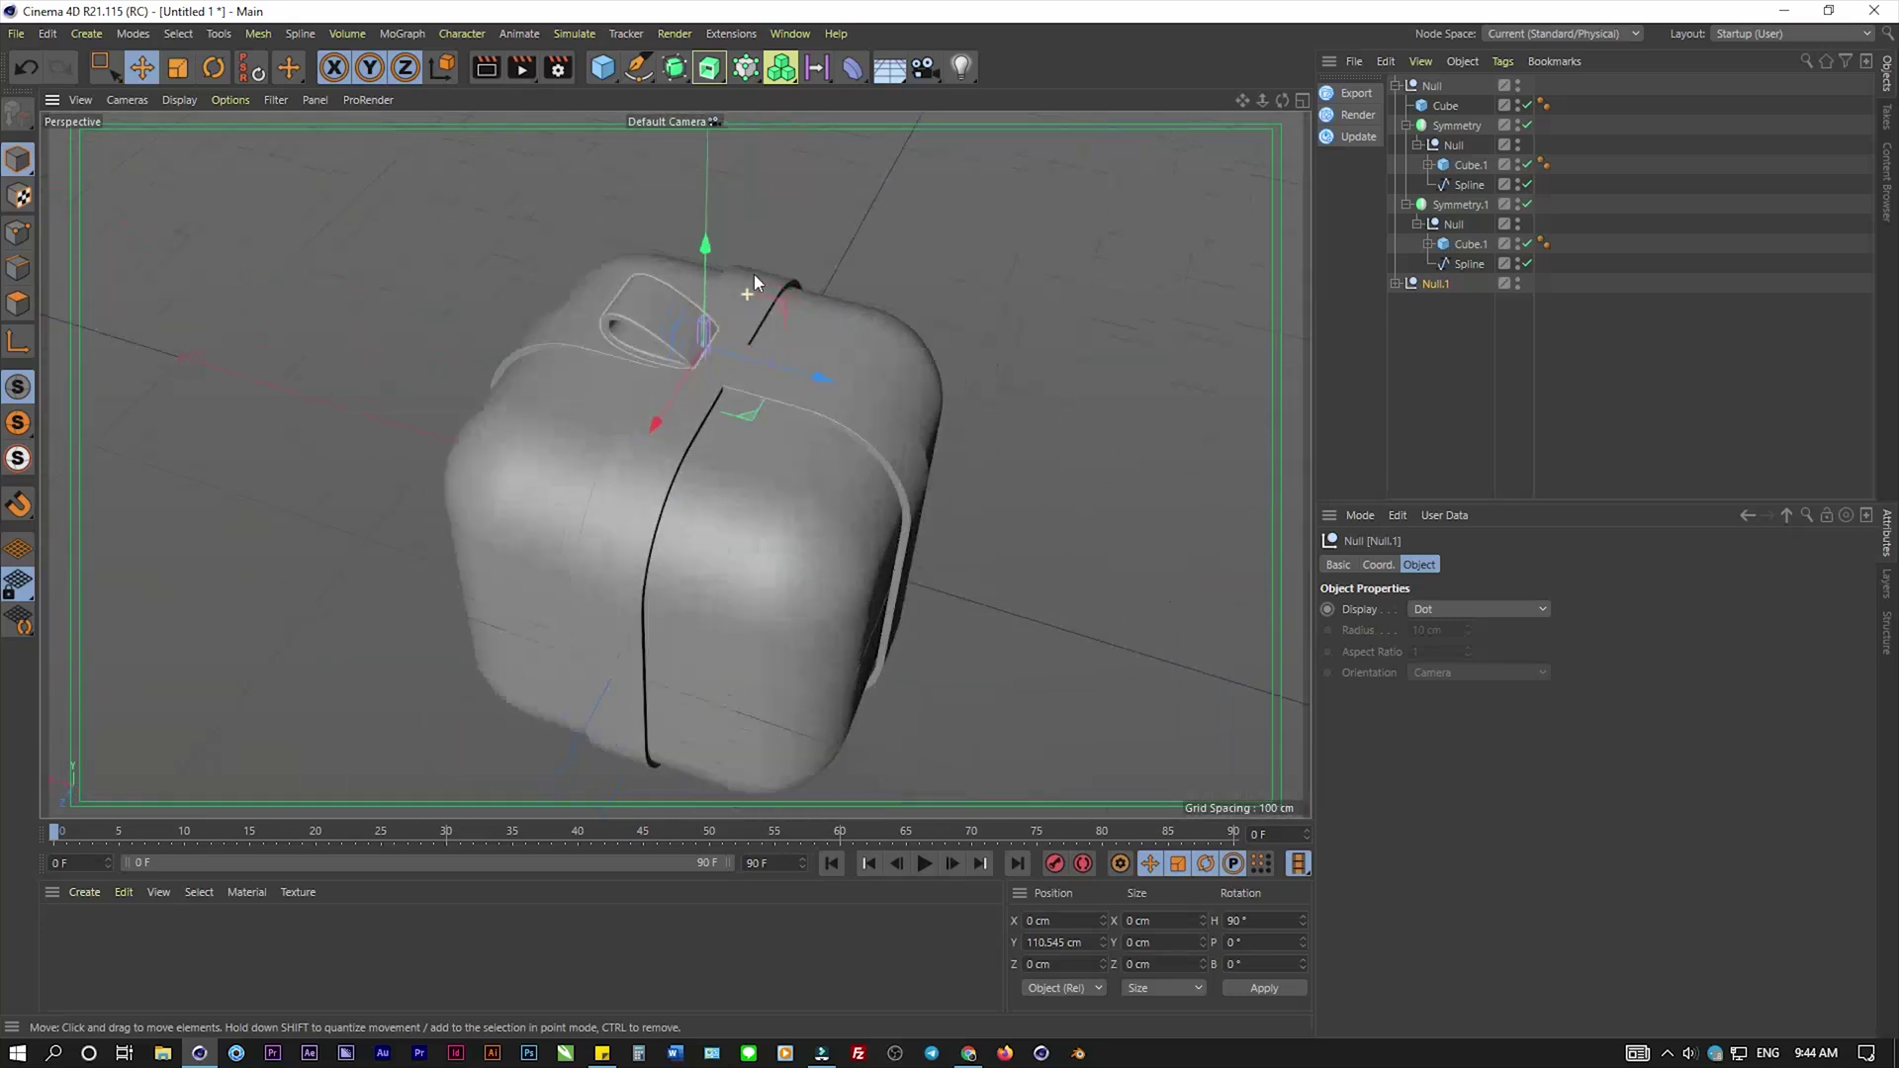
pyautogui.scroll(2, 647, 330)
pyautogui.scroll(2, 647, 330)
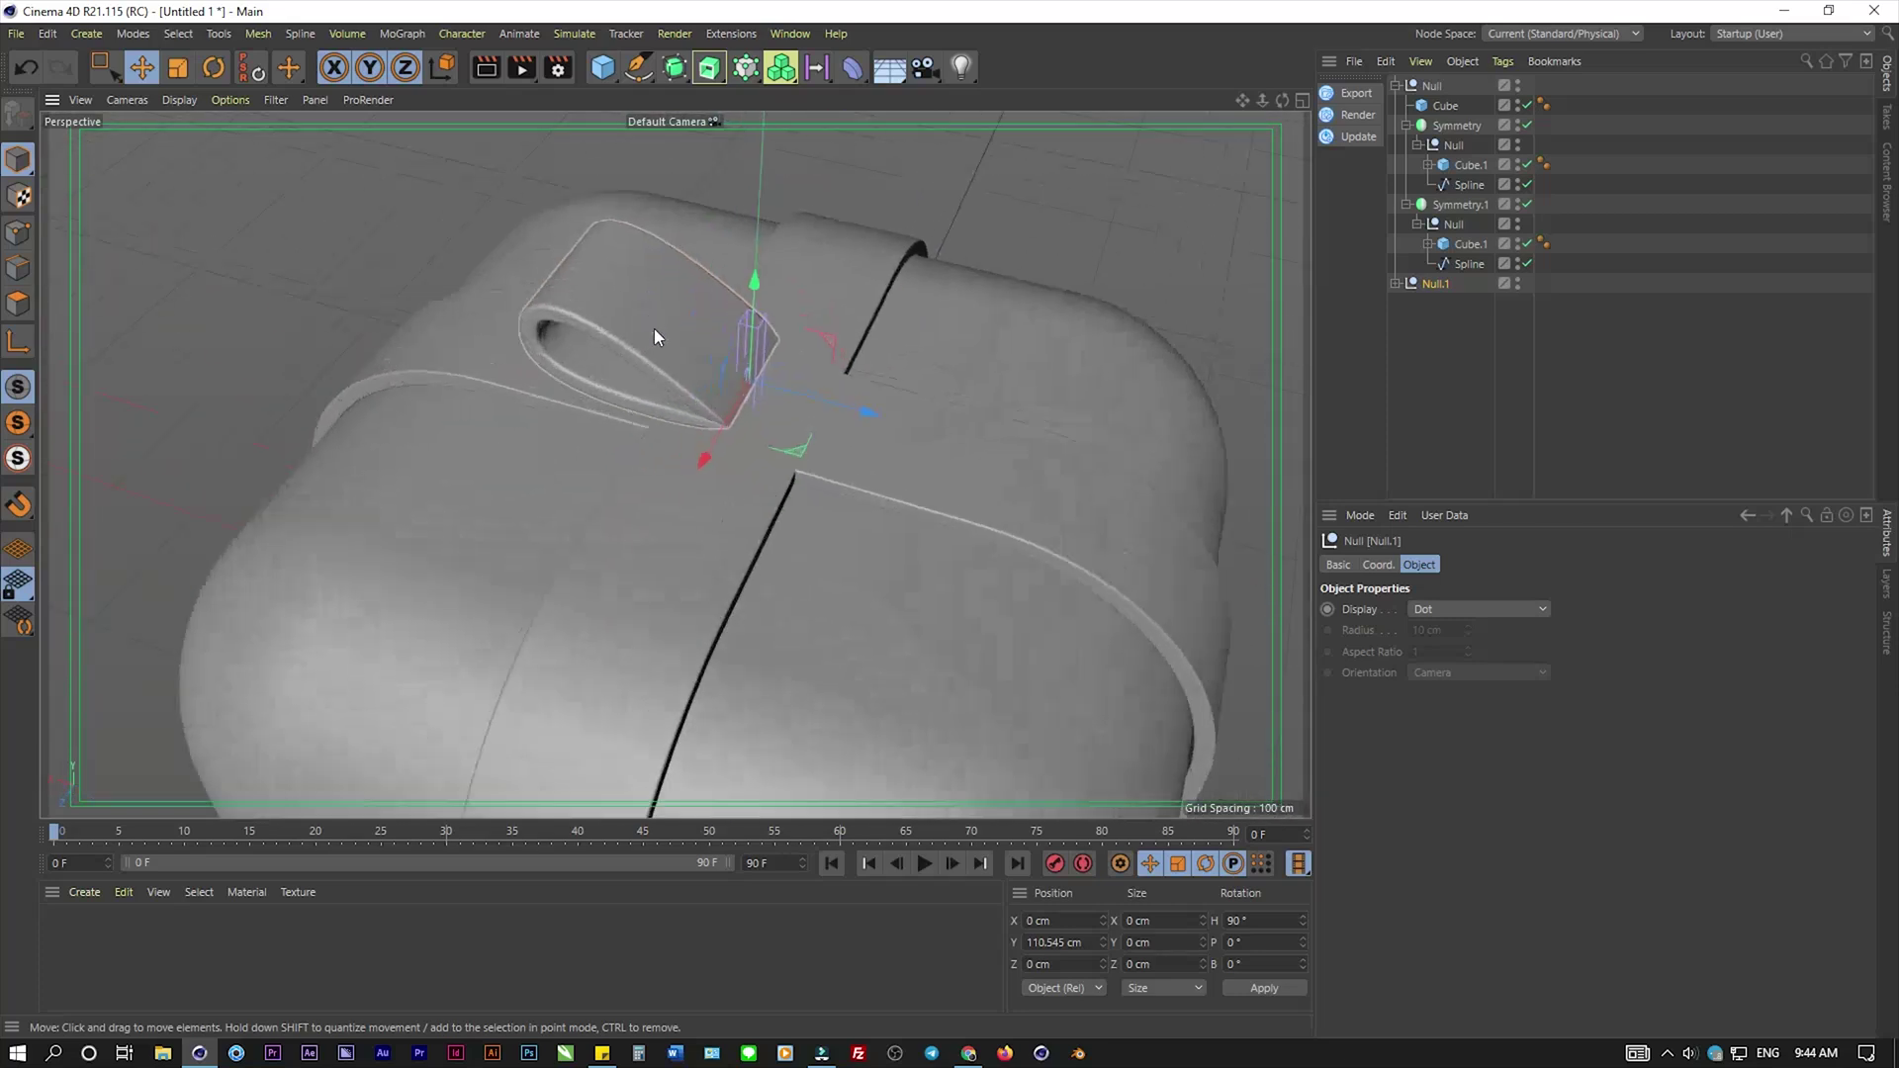
pyautogui.click(1398, 284)
# - Make the bow strip Cube.1 thinner, 7.137 × 30.573 × 2 cm
pyautogui.click(1449, 322)
pyautogui.scroll(2, 752, 368)
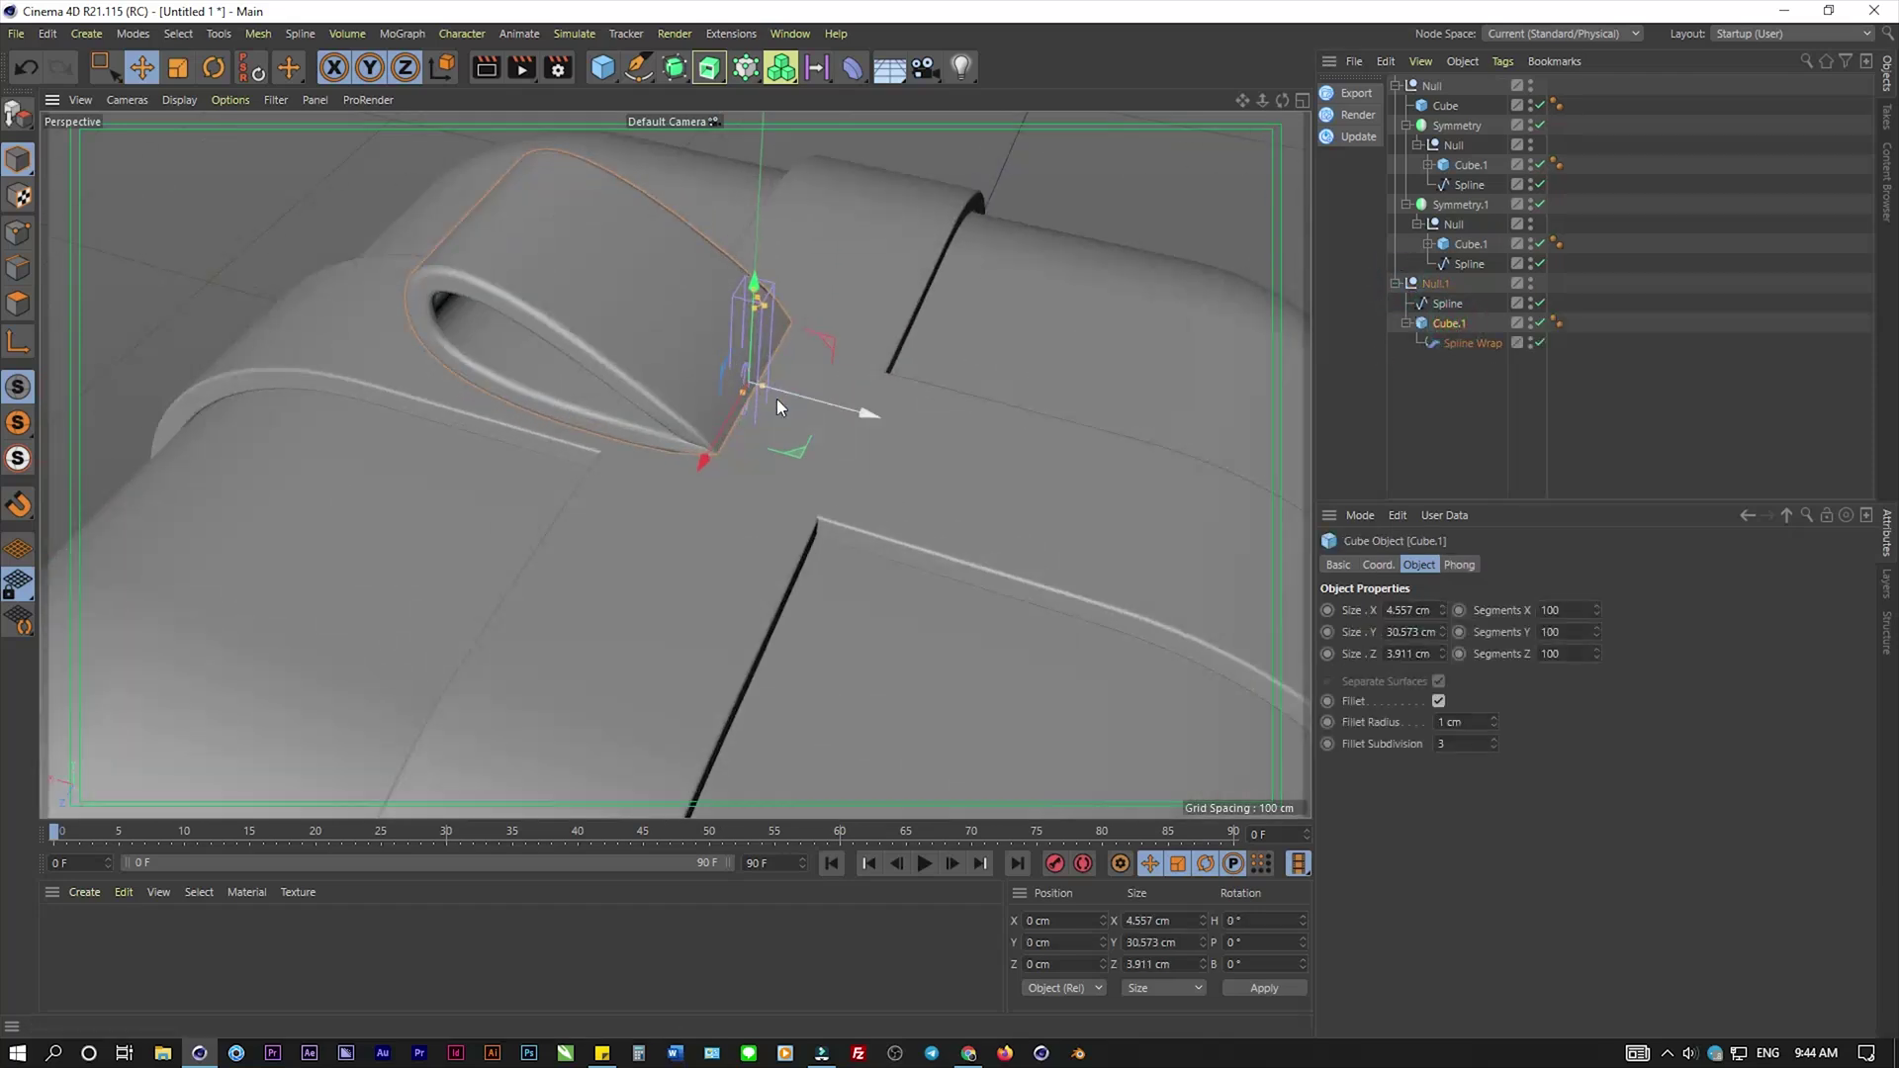
pyautogui.moveTo(748, 394); pyautogui.dragTo(758, 389)
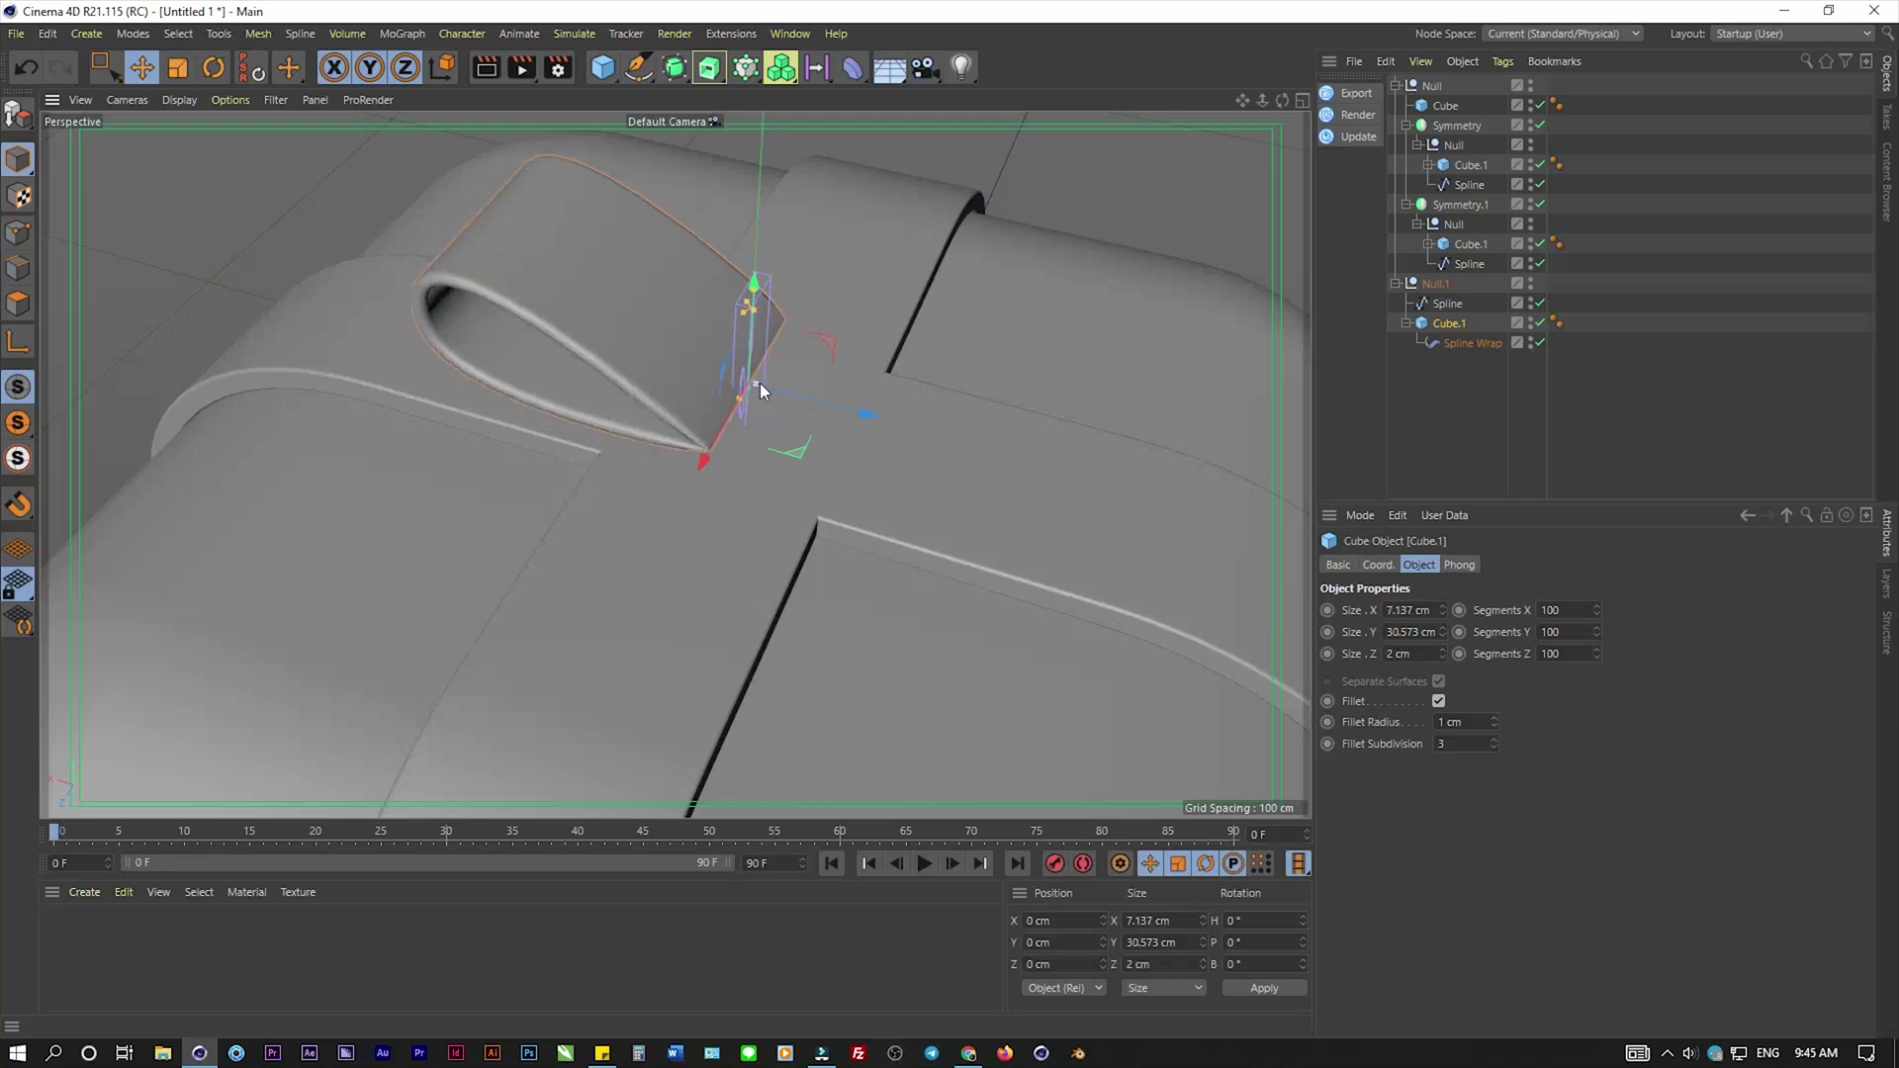
pyautogui.keyDown('alt'); pyautogui.moveTo(780, 300); pyautogui.dragTo(815, 263); pyautogui.keyUp('alt')
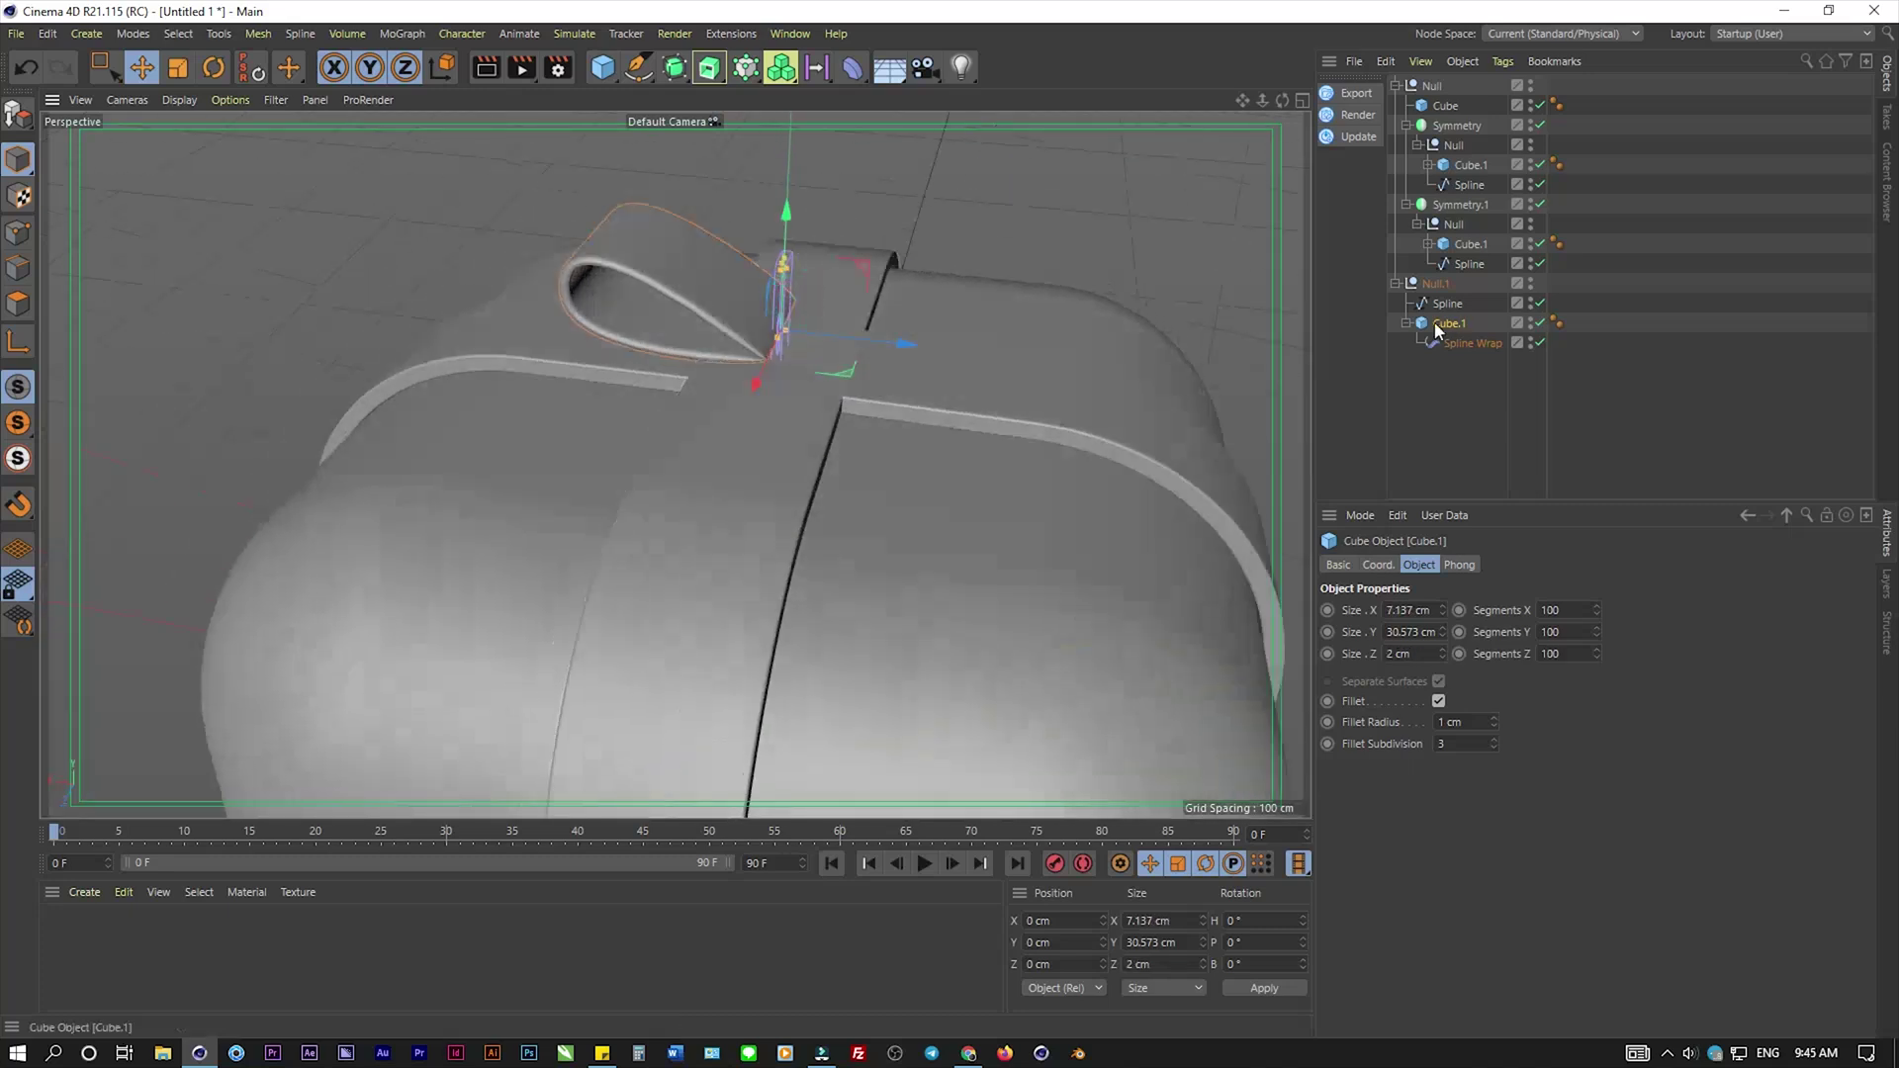
# - Scale up the Null.1 bow loop group with the Scale tool
pyautogui.click(1411, 287)
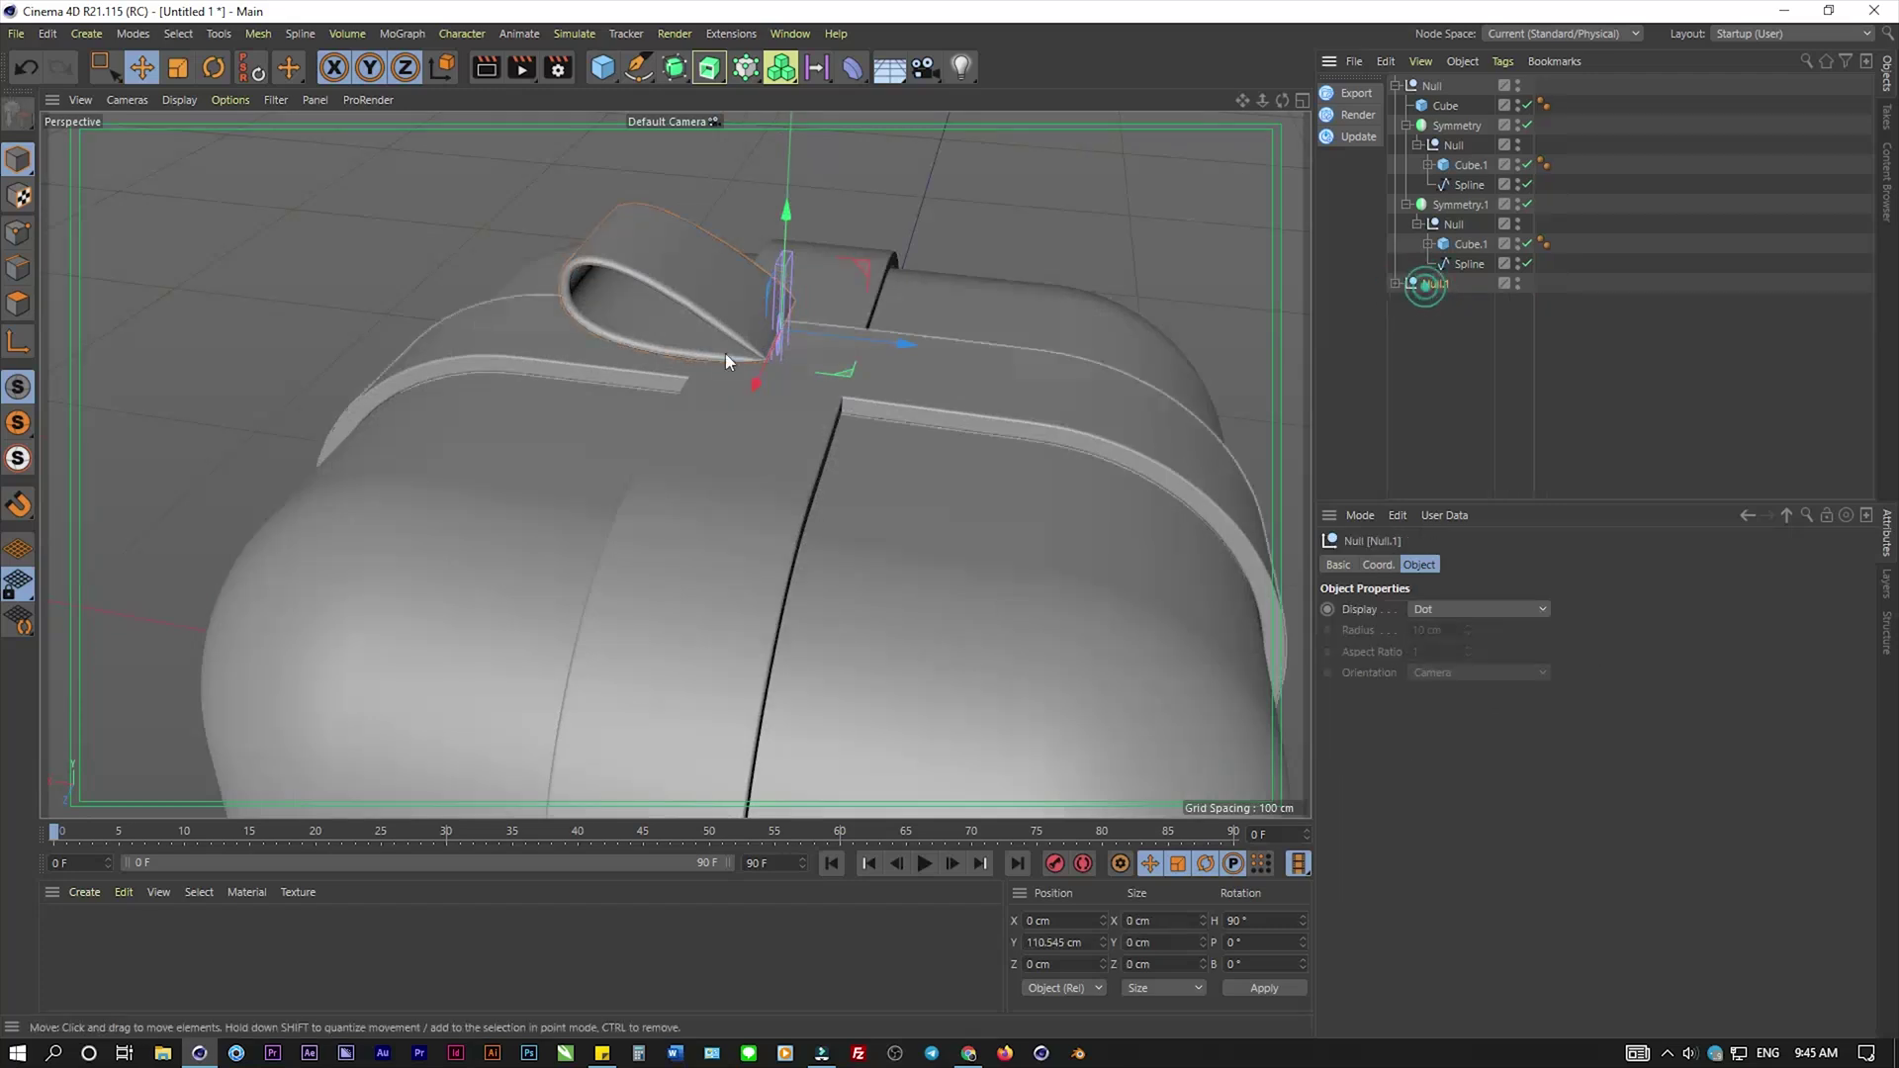
pyautogui.click(178, 67)
pyautogui.moveTo(827, 192); pyautogui.dragTo(1196, 121)
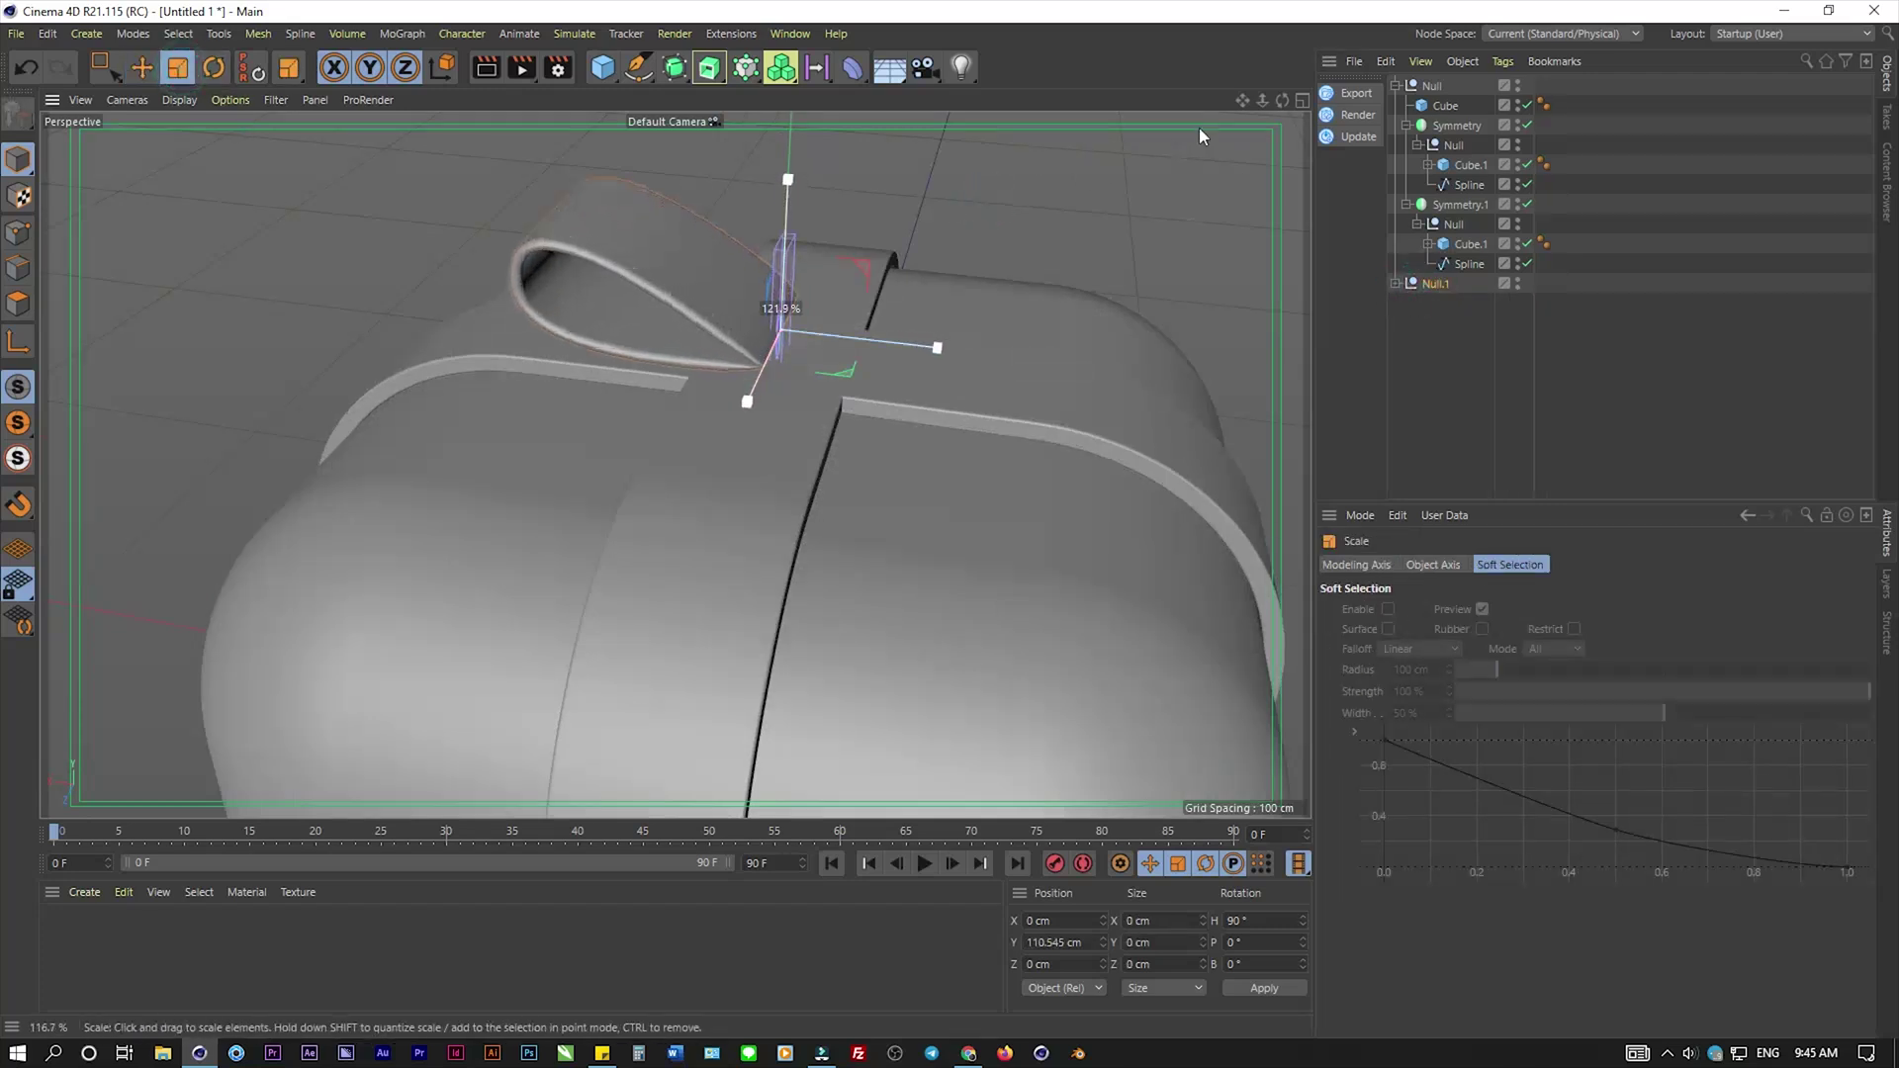
pyautogui.click(1414, 287)
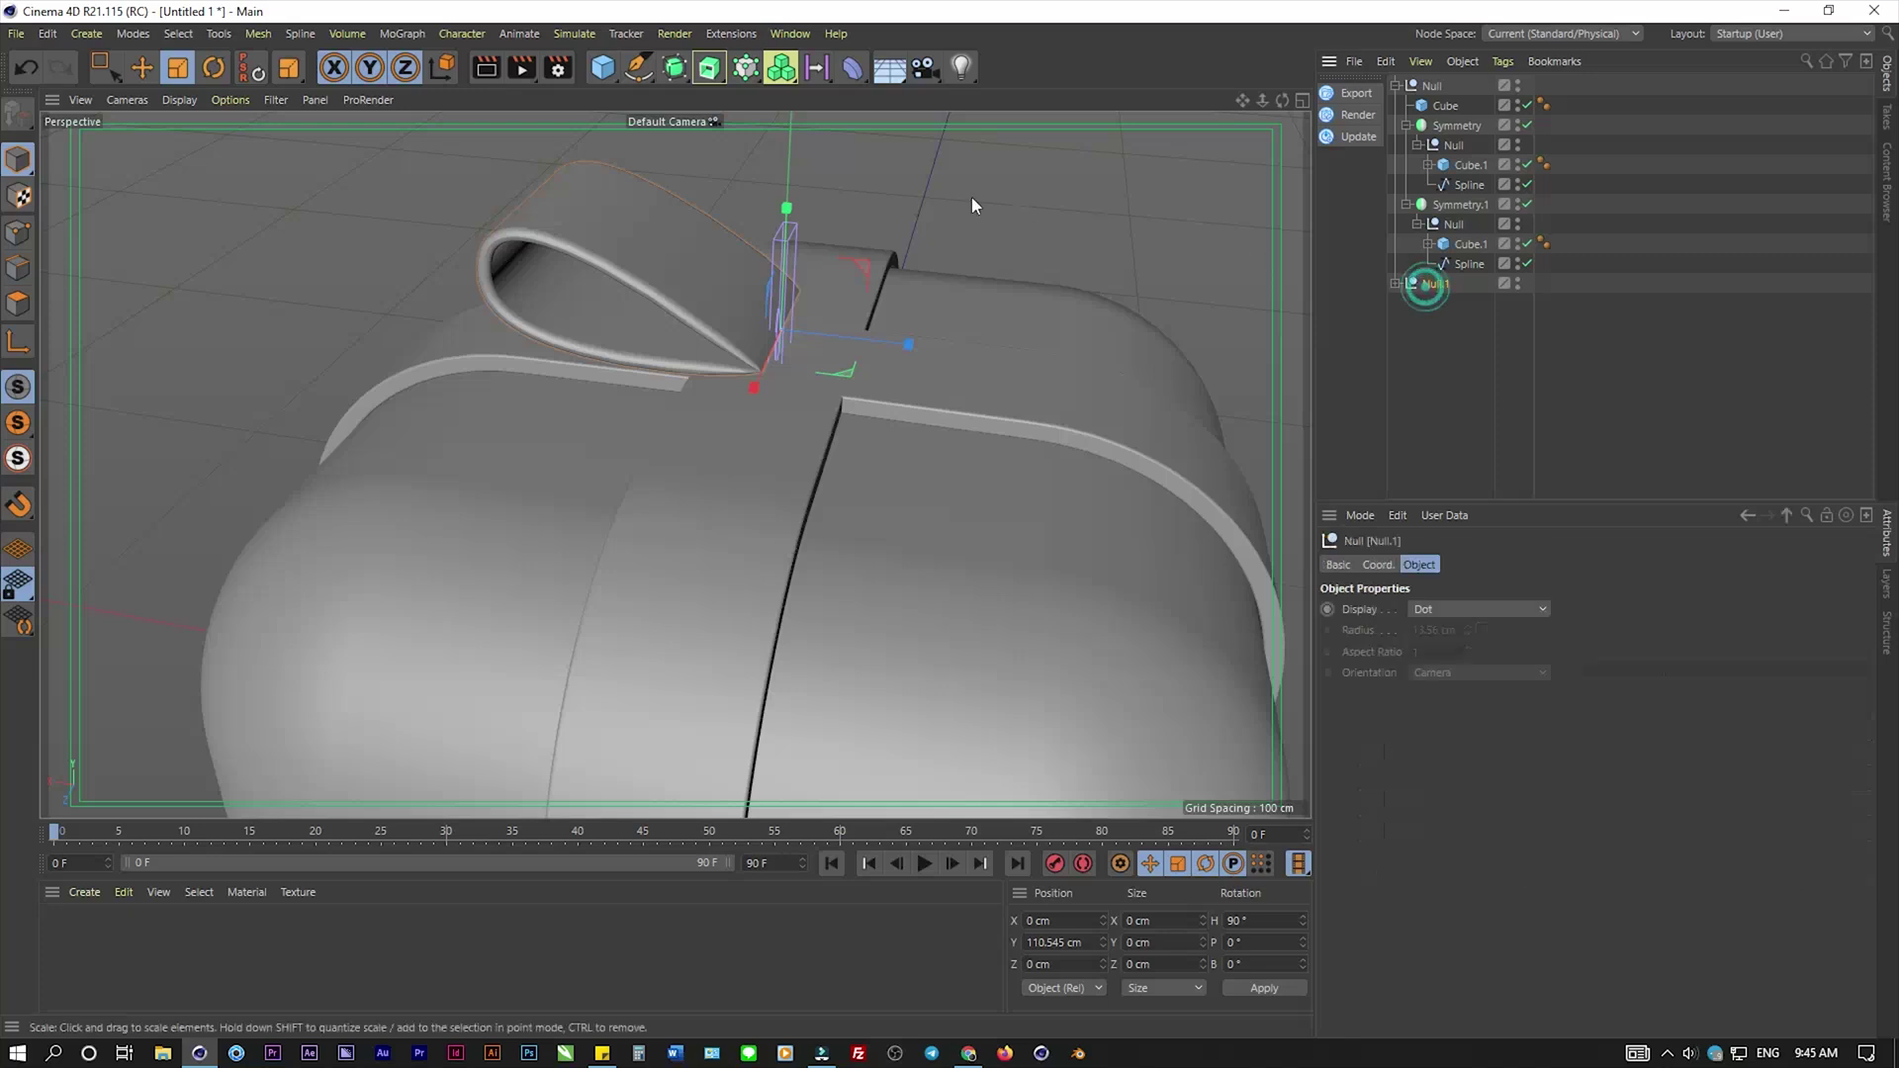
pyautogui.click(675, 67)
# - Add a Symmetry object and nest the bow loop in it to mirror two loops
pyautogui.click(1042, 127)
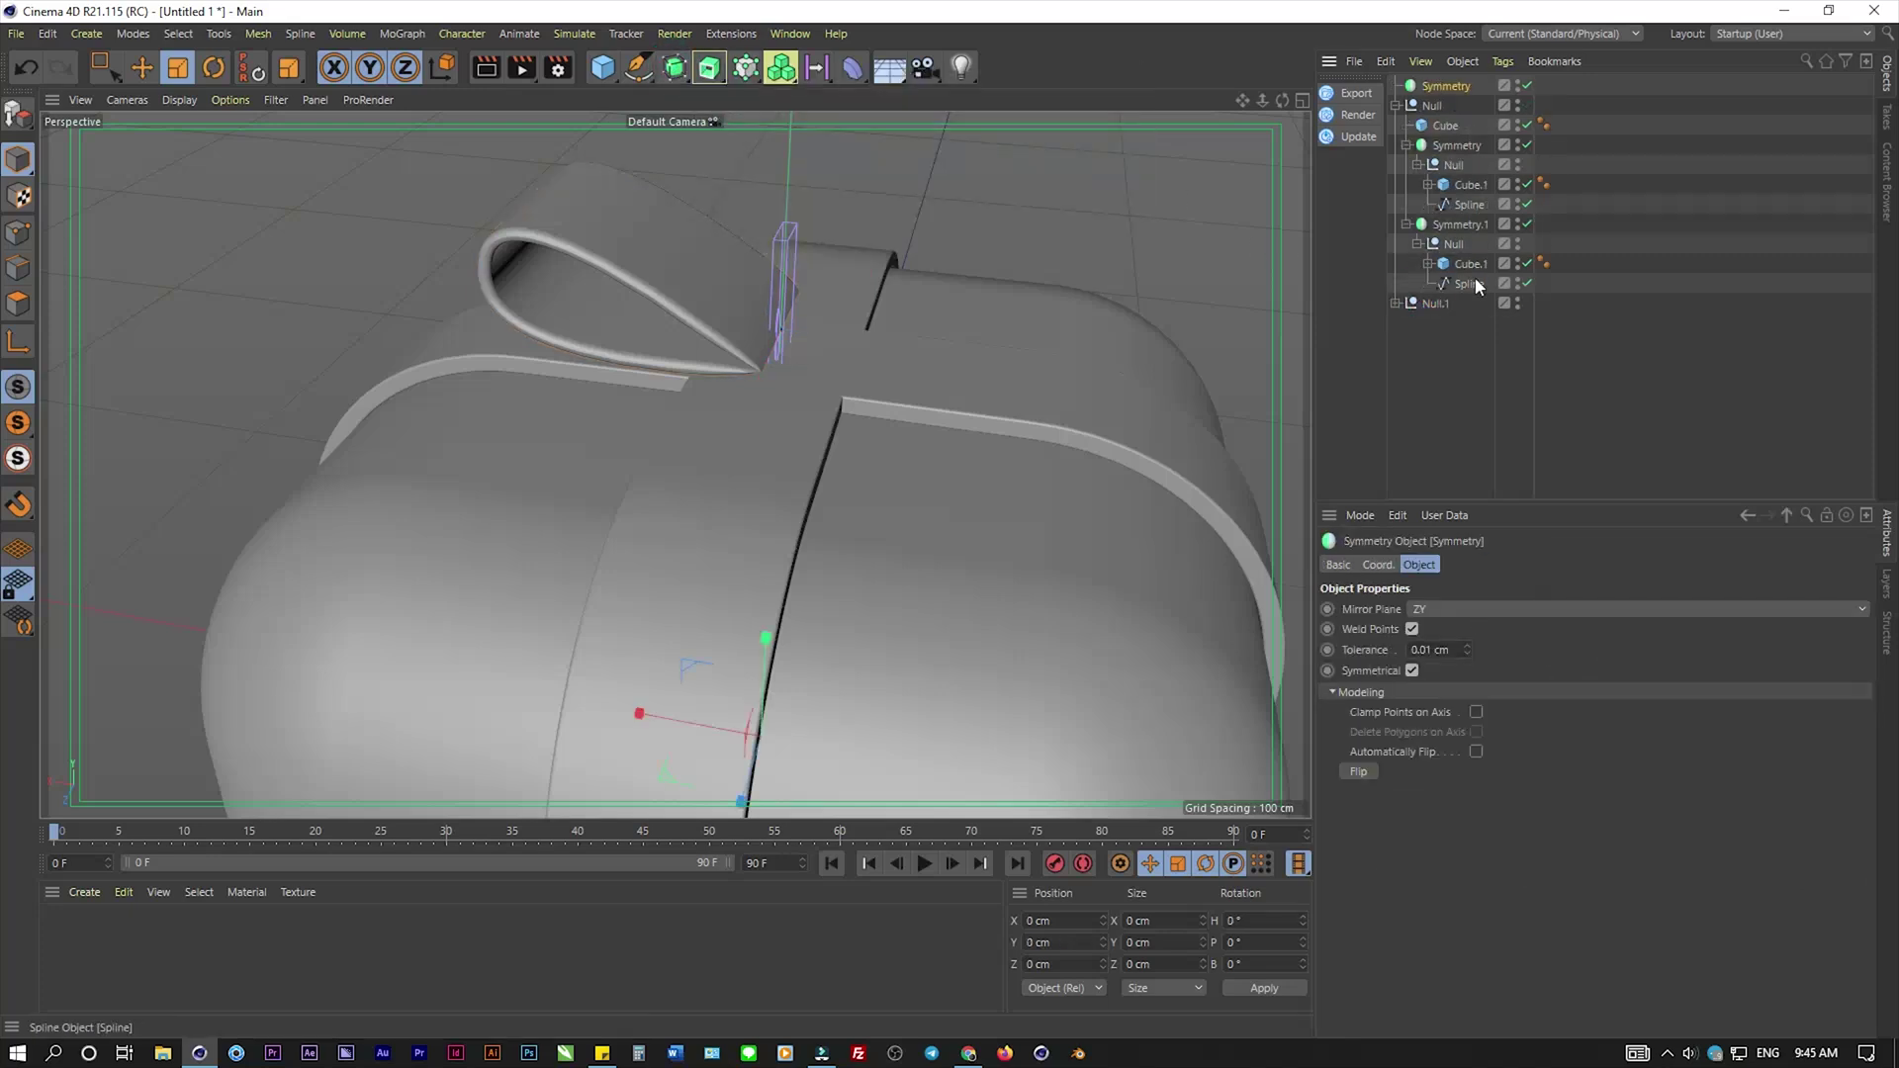
pyautogui.moveTo(1450, 86); pyautogui.dragTo(1450, 86)
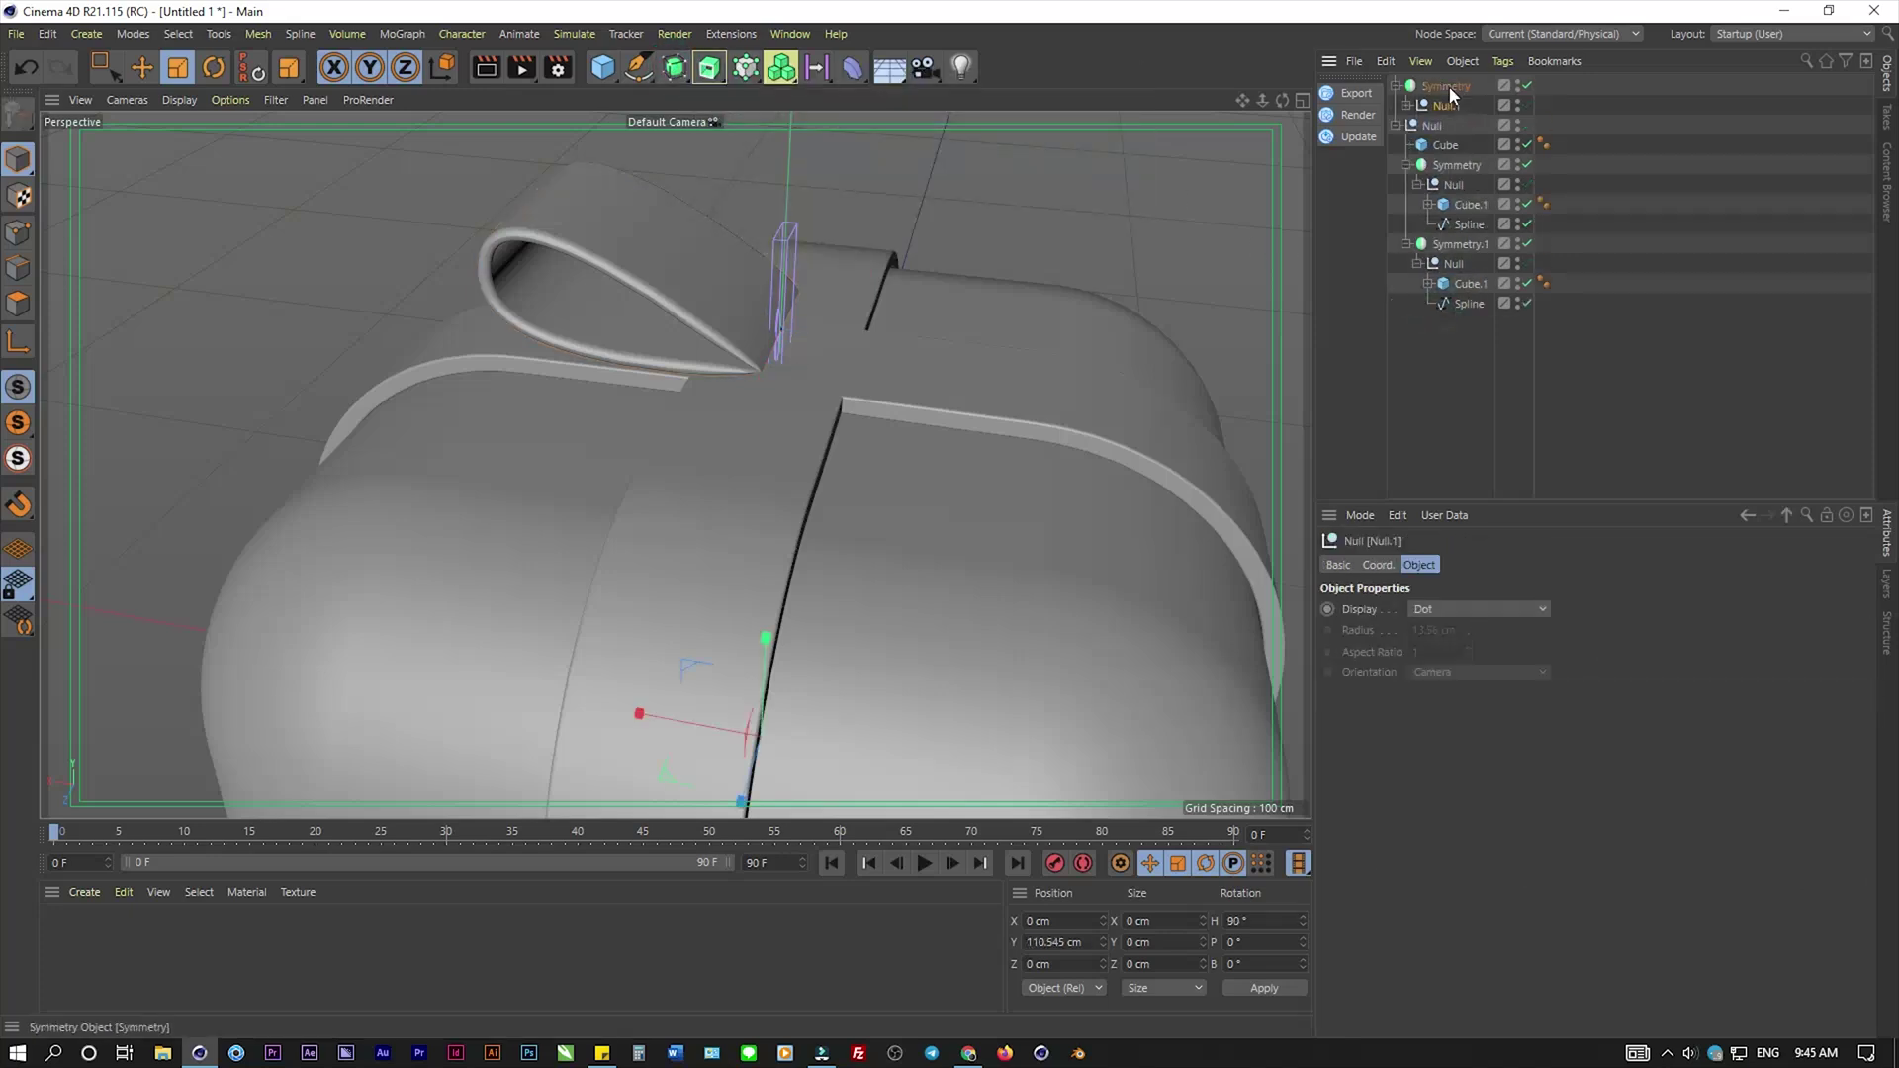
pyautogui.keyDown('alt'); pyautogui.moveTo(692, 415); pyautogui.dragTo(792, 356); pyautogui.keyUp('alt')
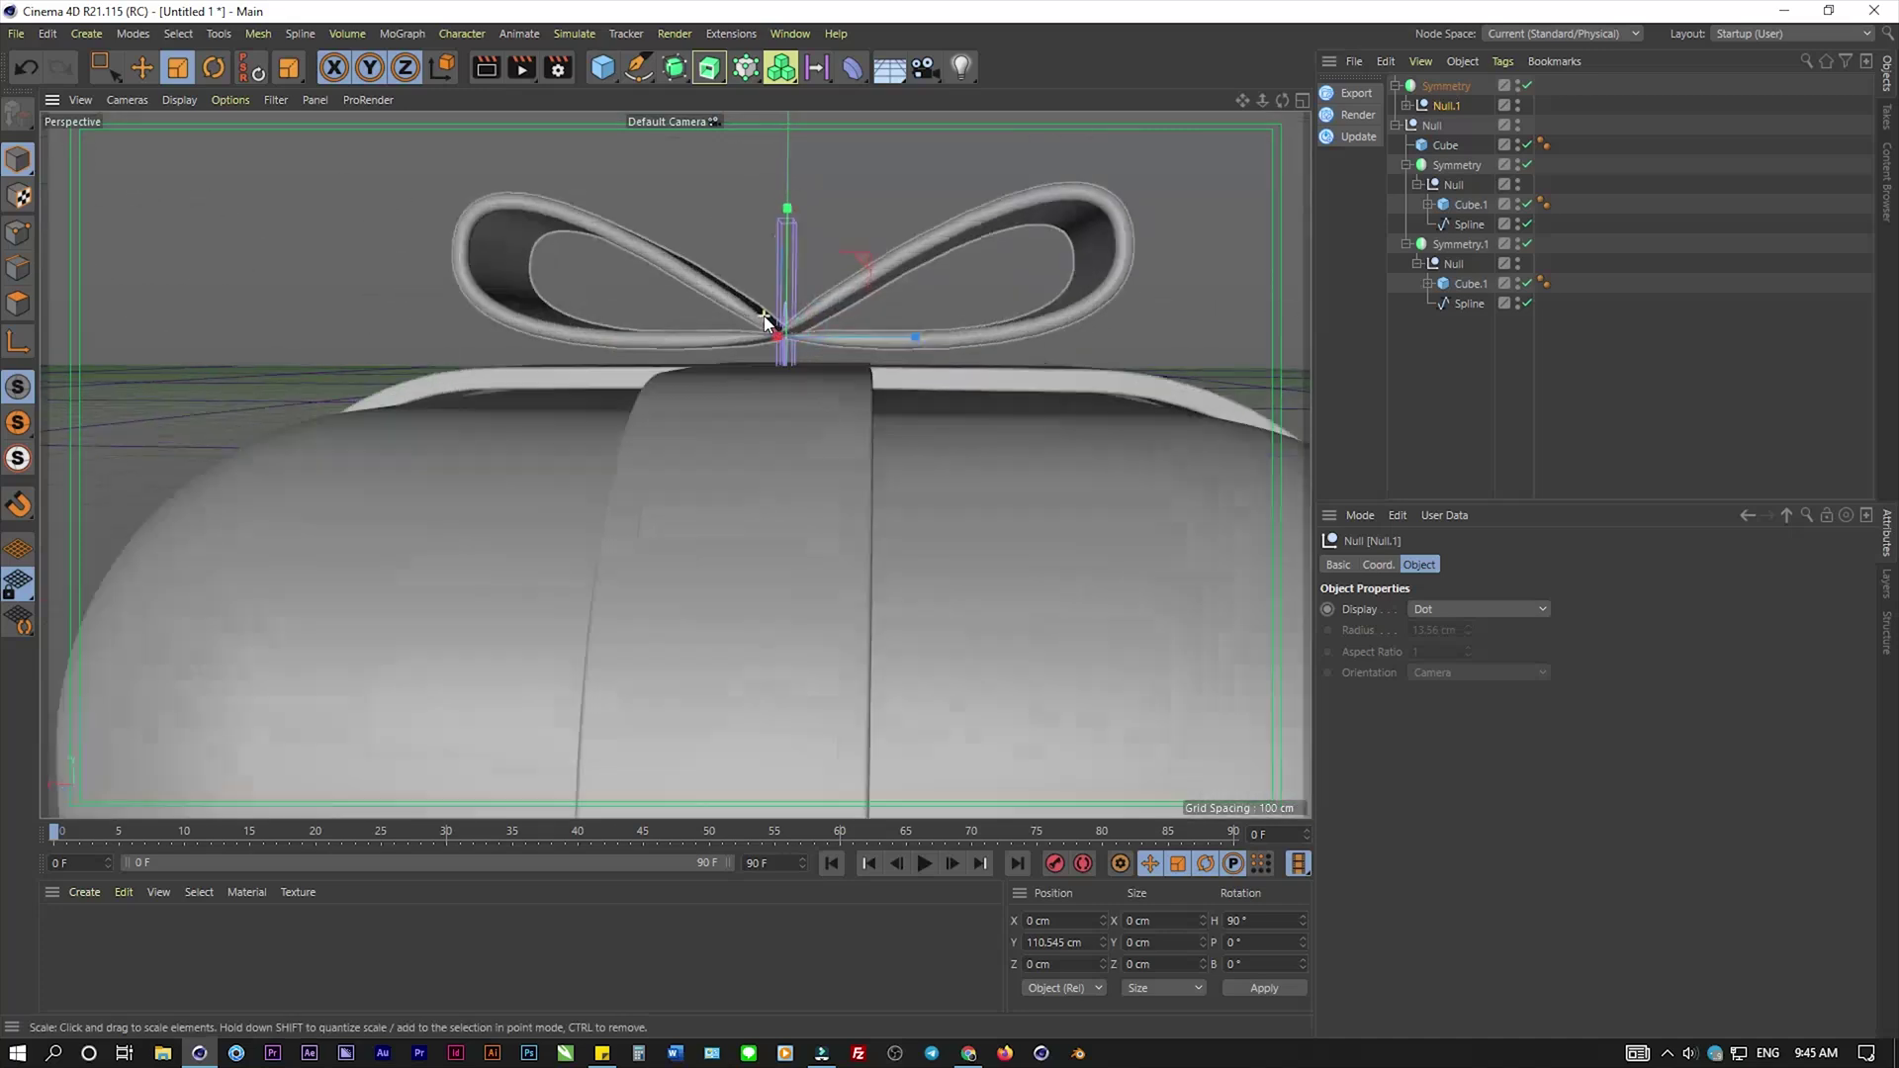
pyautogui.keyDown('alt'); pyautogui.moveTo(815, 255); pyautogui.dragTo(821, 327); pyautogui.keyUp('alt')
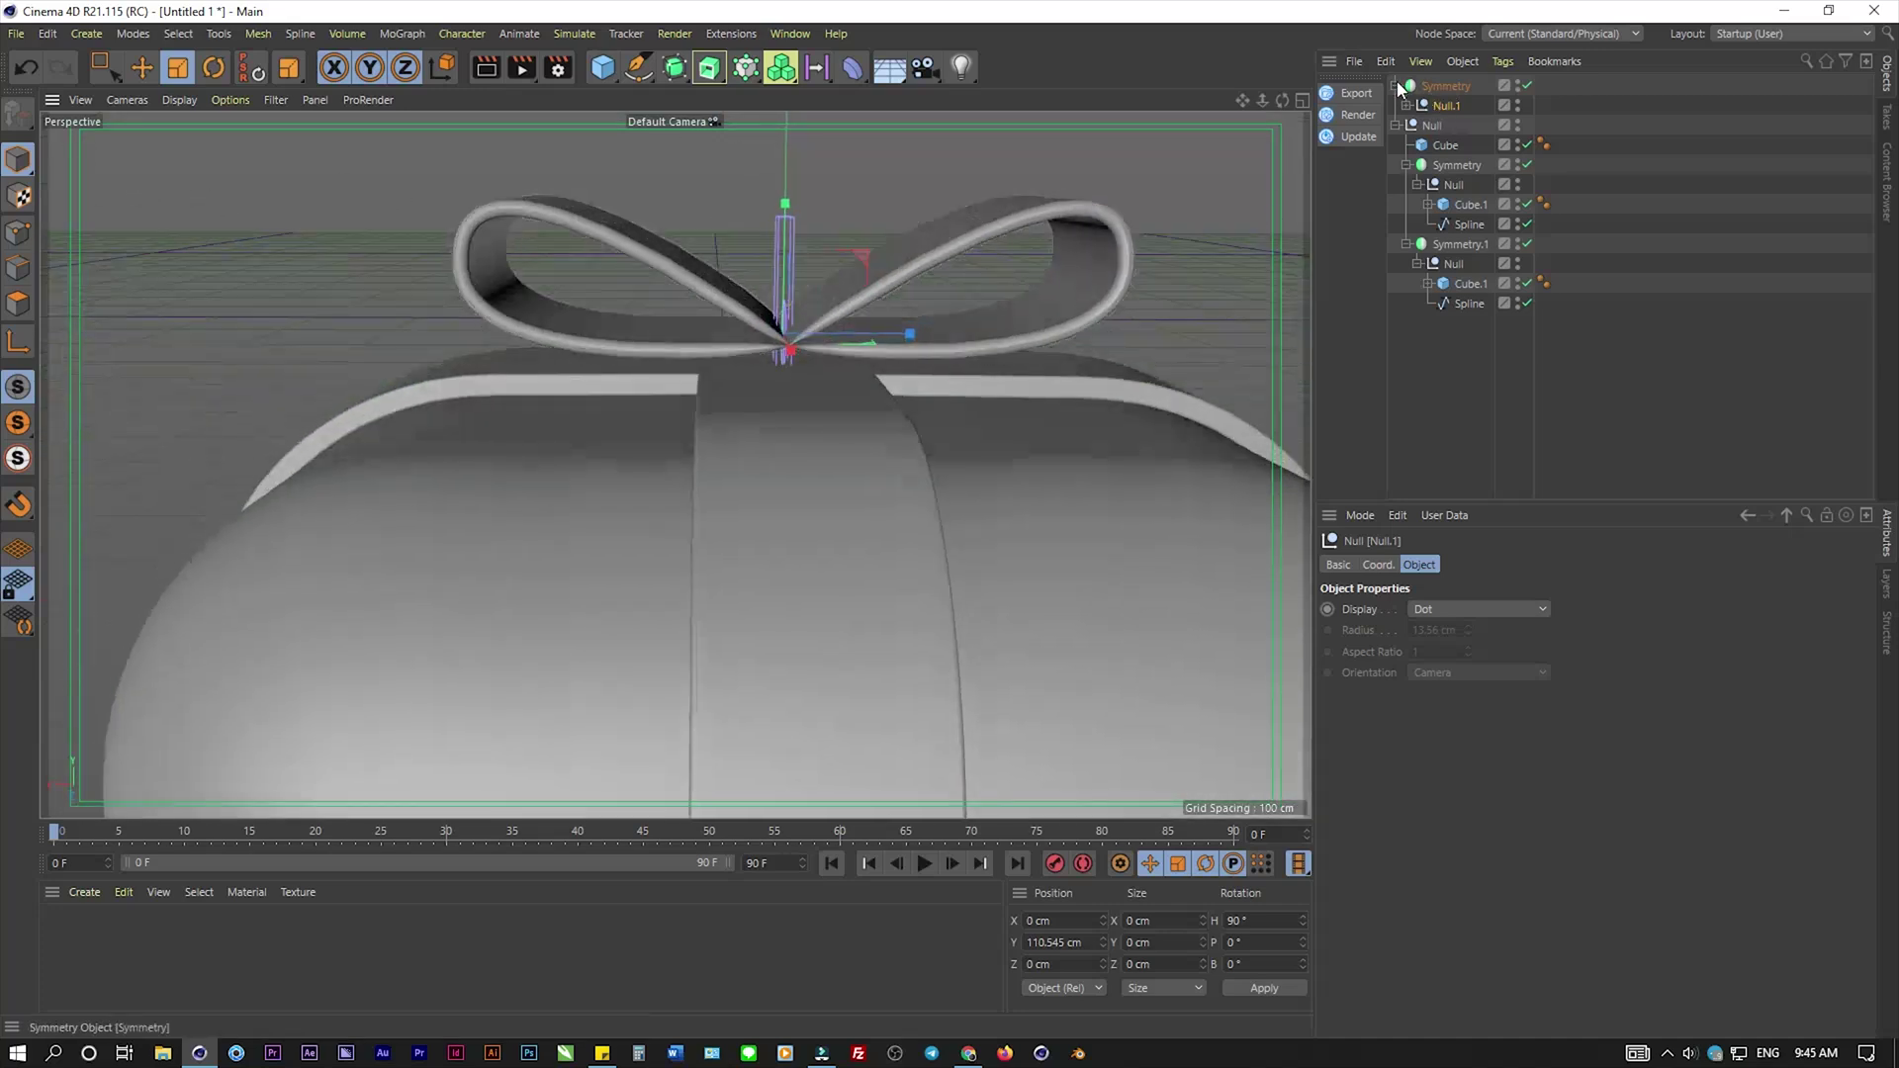
# - Rotate the Symmetry.1 bow copy 90° on heading so the loops cross
pyautogui.click(1439, 86)
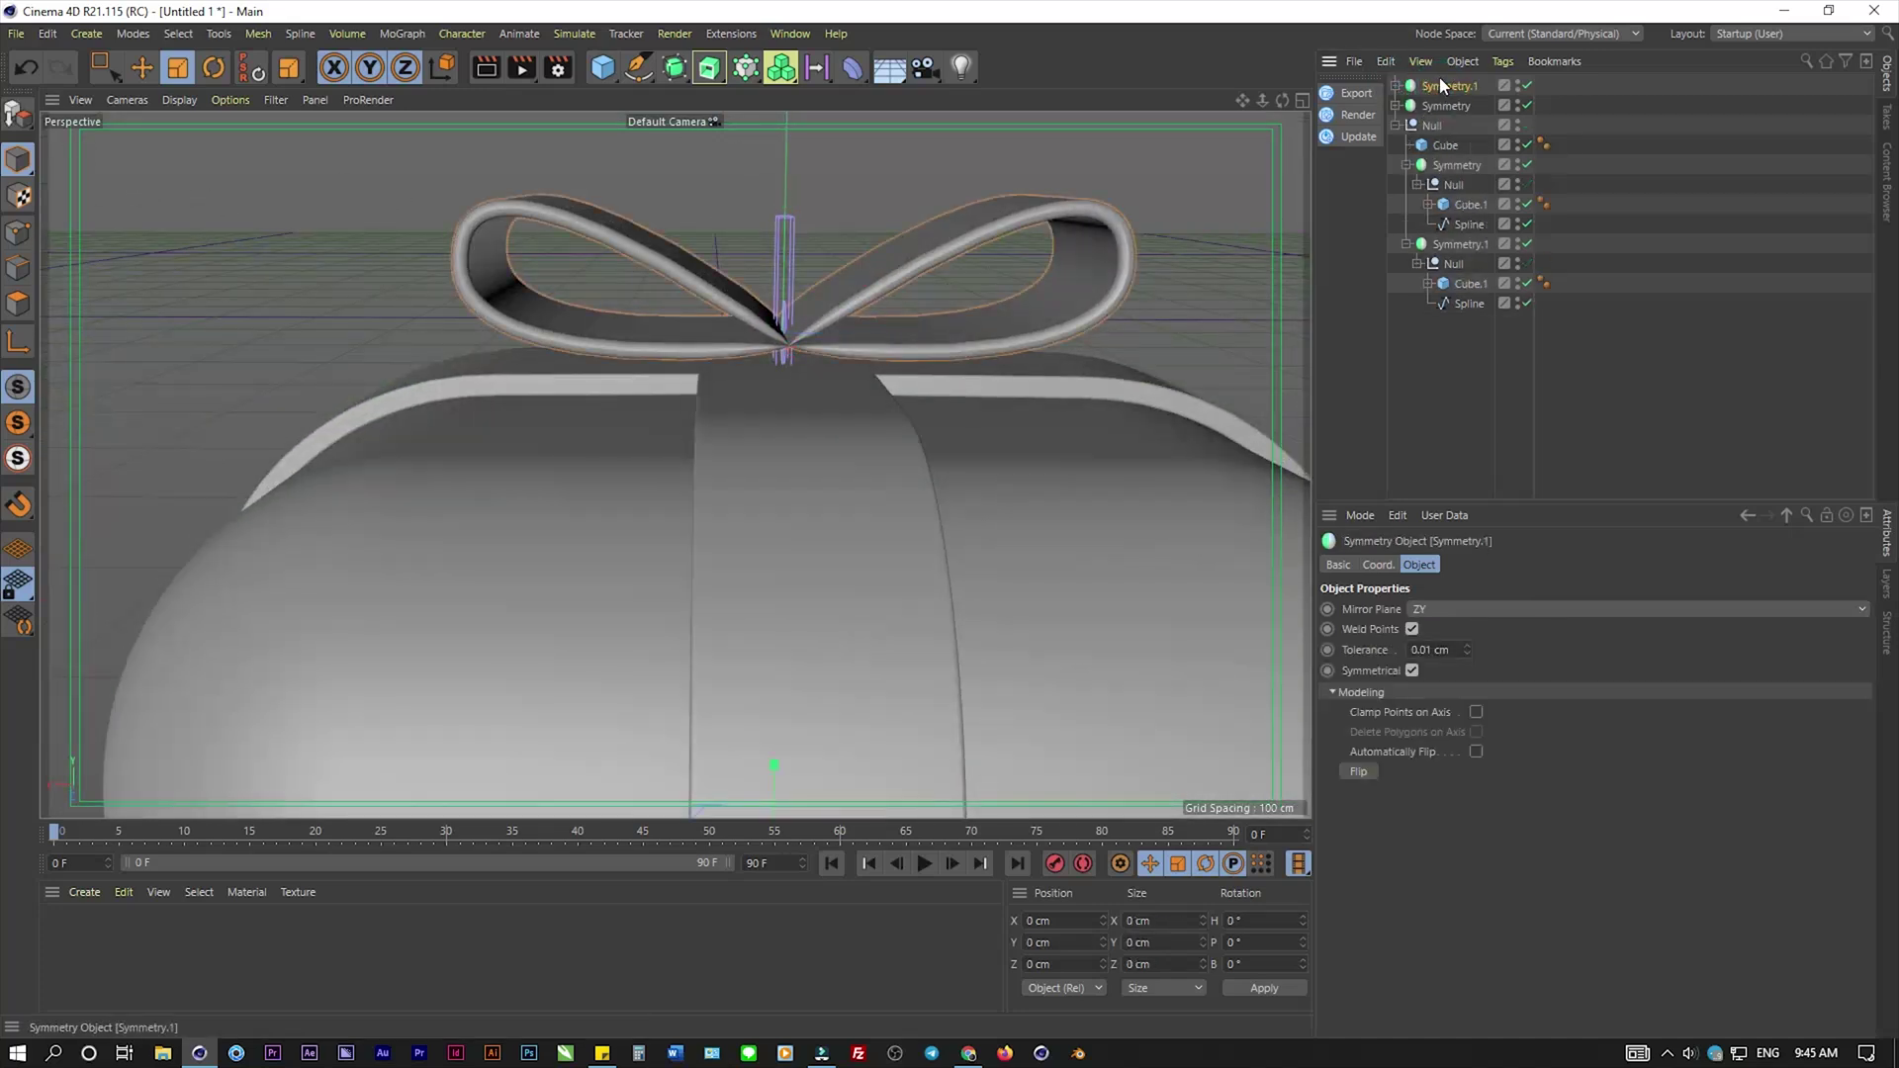
pyautogui.click(213, 67)
pyautogui.keyDown('alt'); pyautogui.moveTo(815, 285); pyautogui.dragTo(853, 427); pyautogui.keyUp('alt')
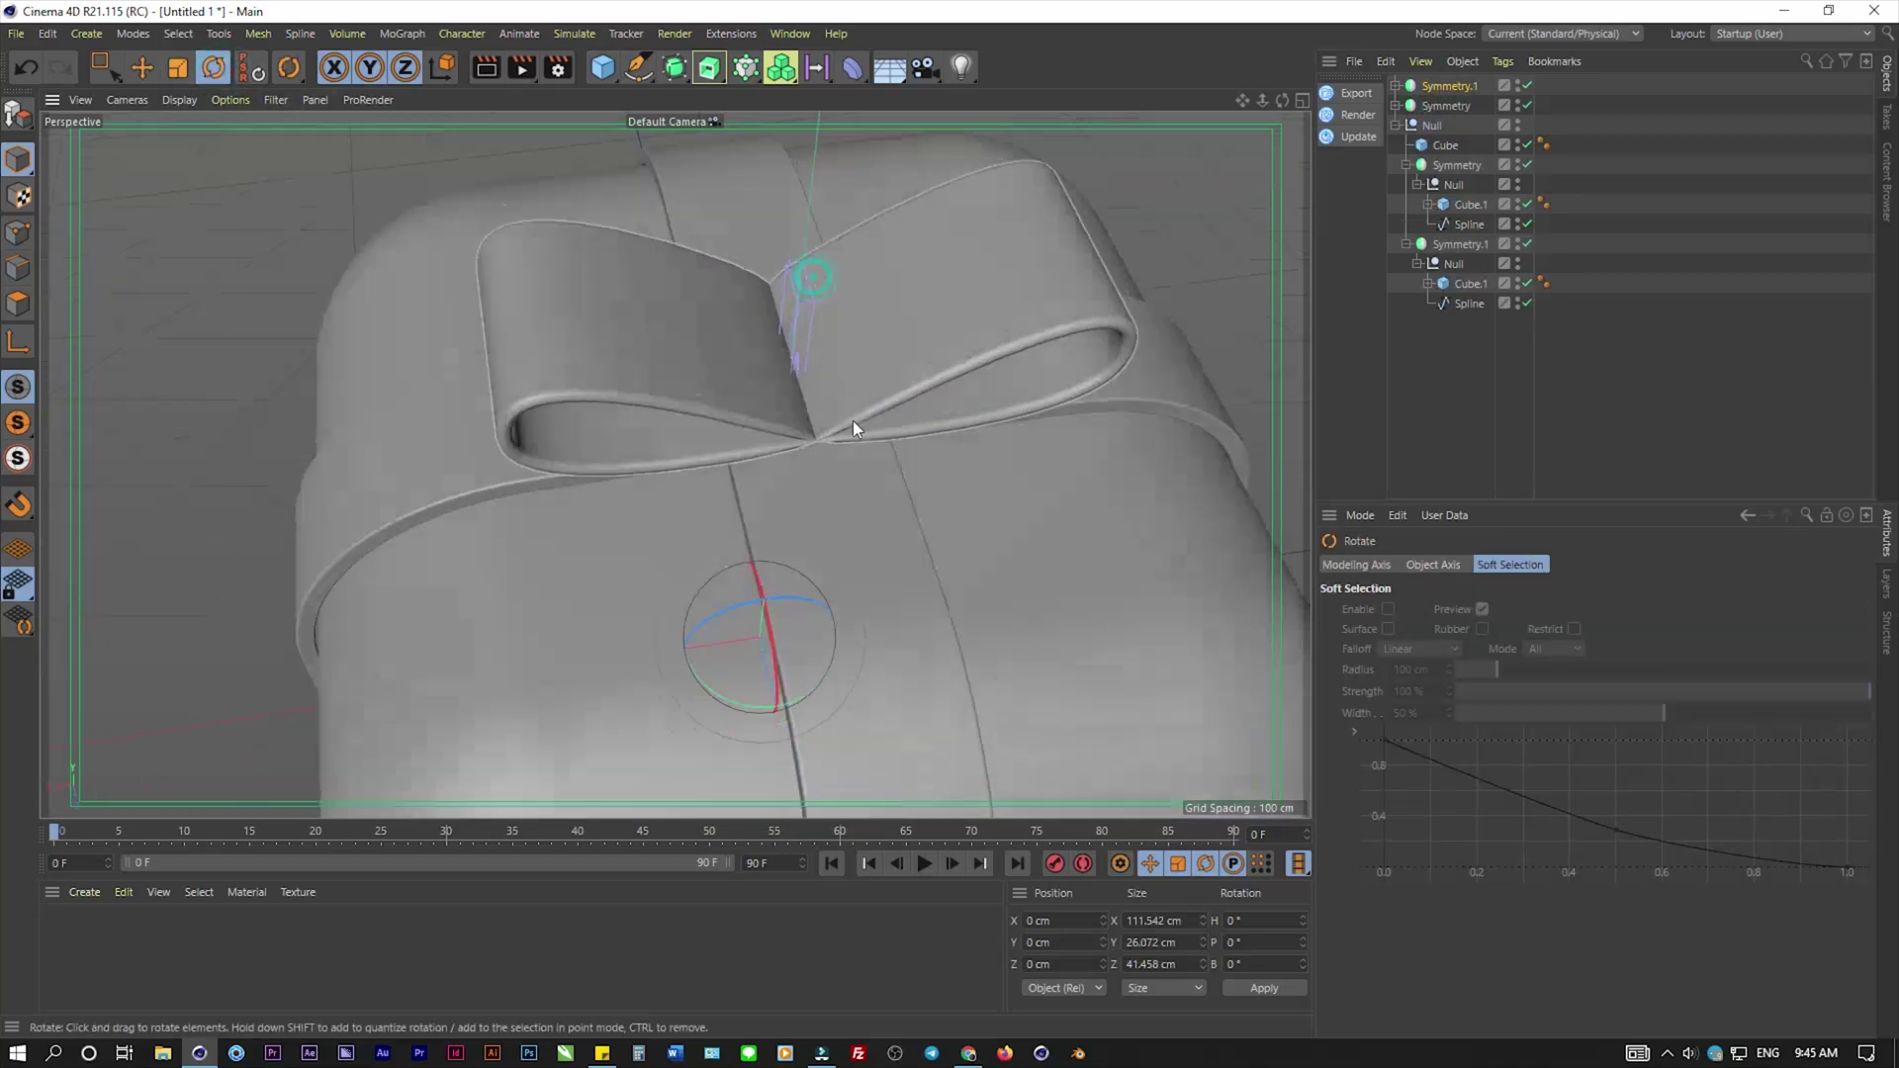
pyautogui.scroll(-5, 851, 435)
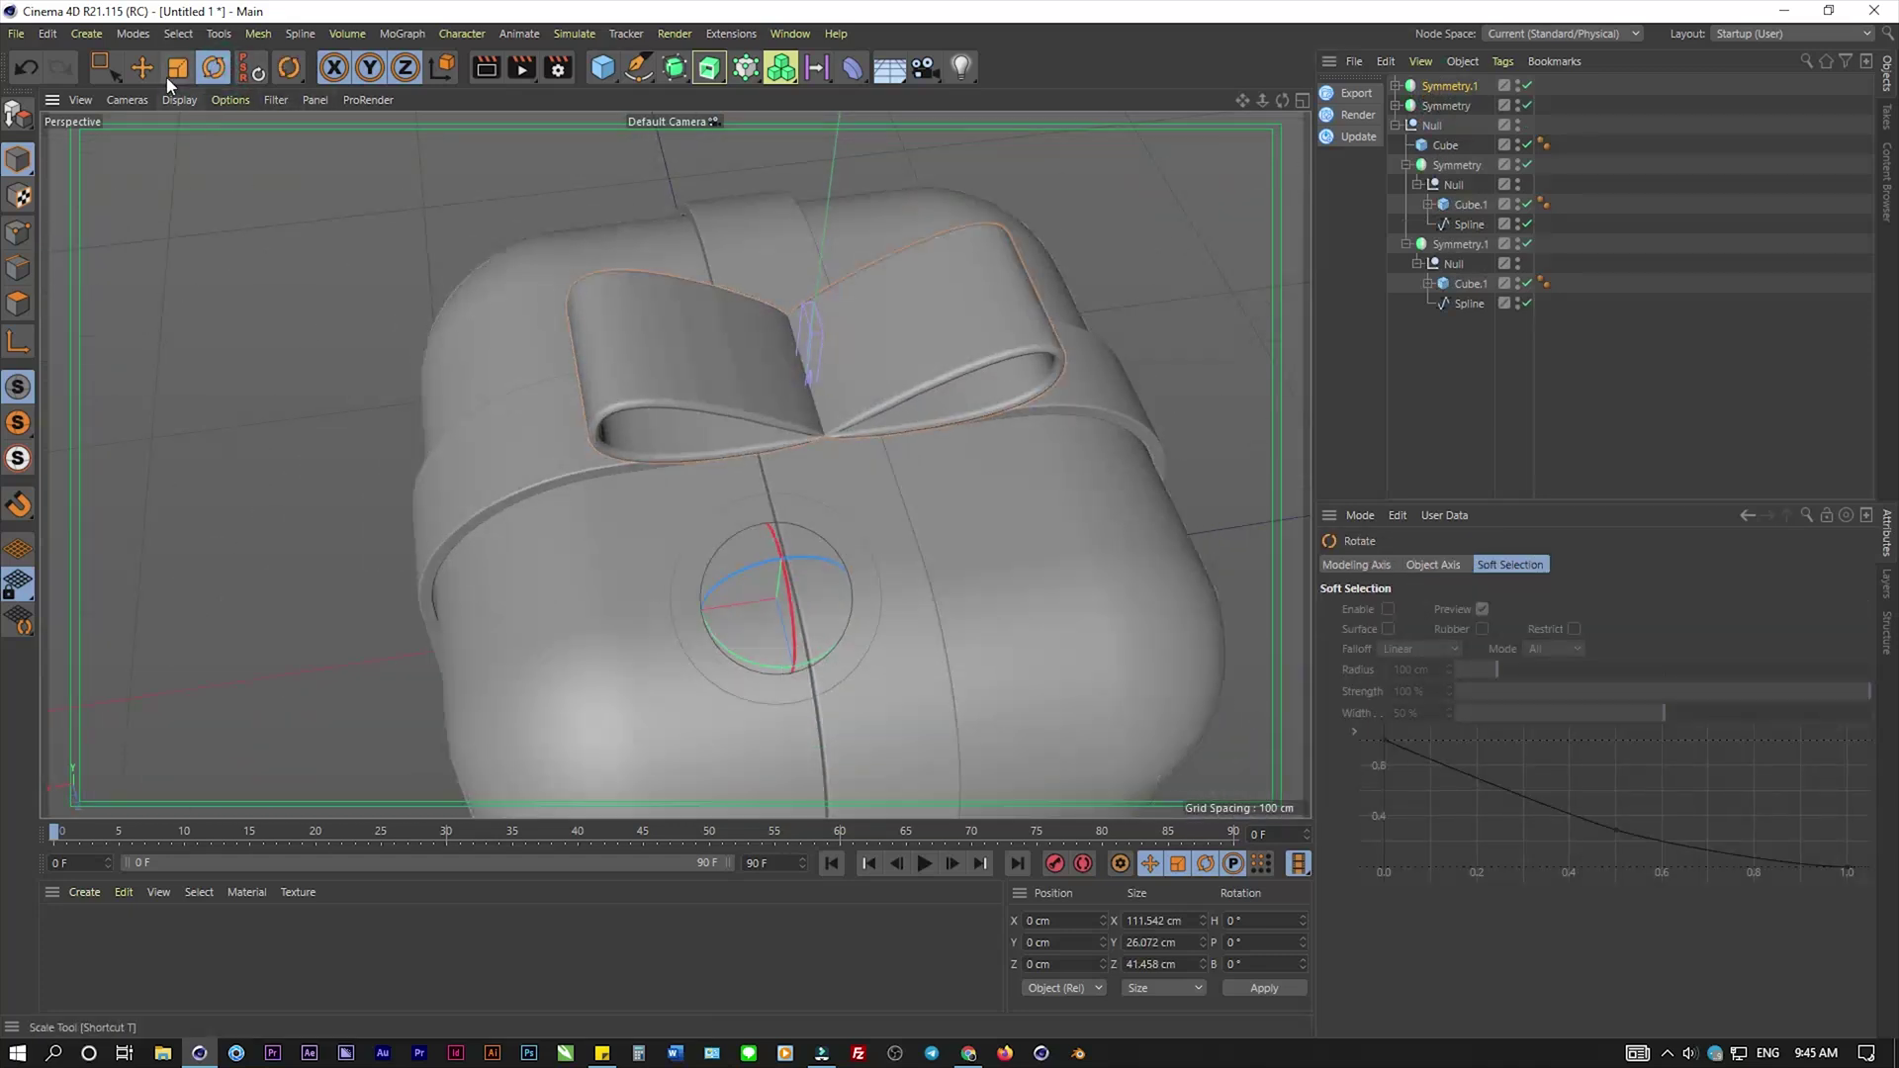
pyautogui.moveTo(766, 667); pyautogui.dragTo(967, 631)
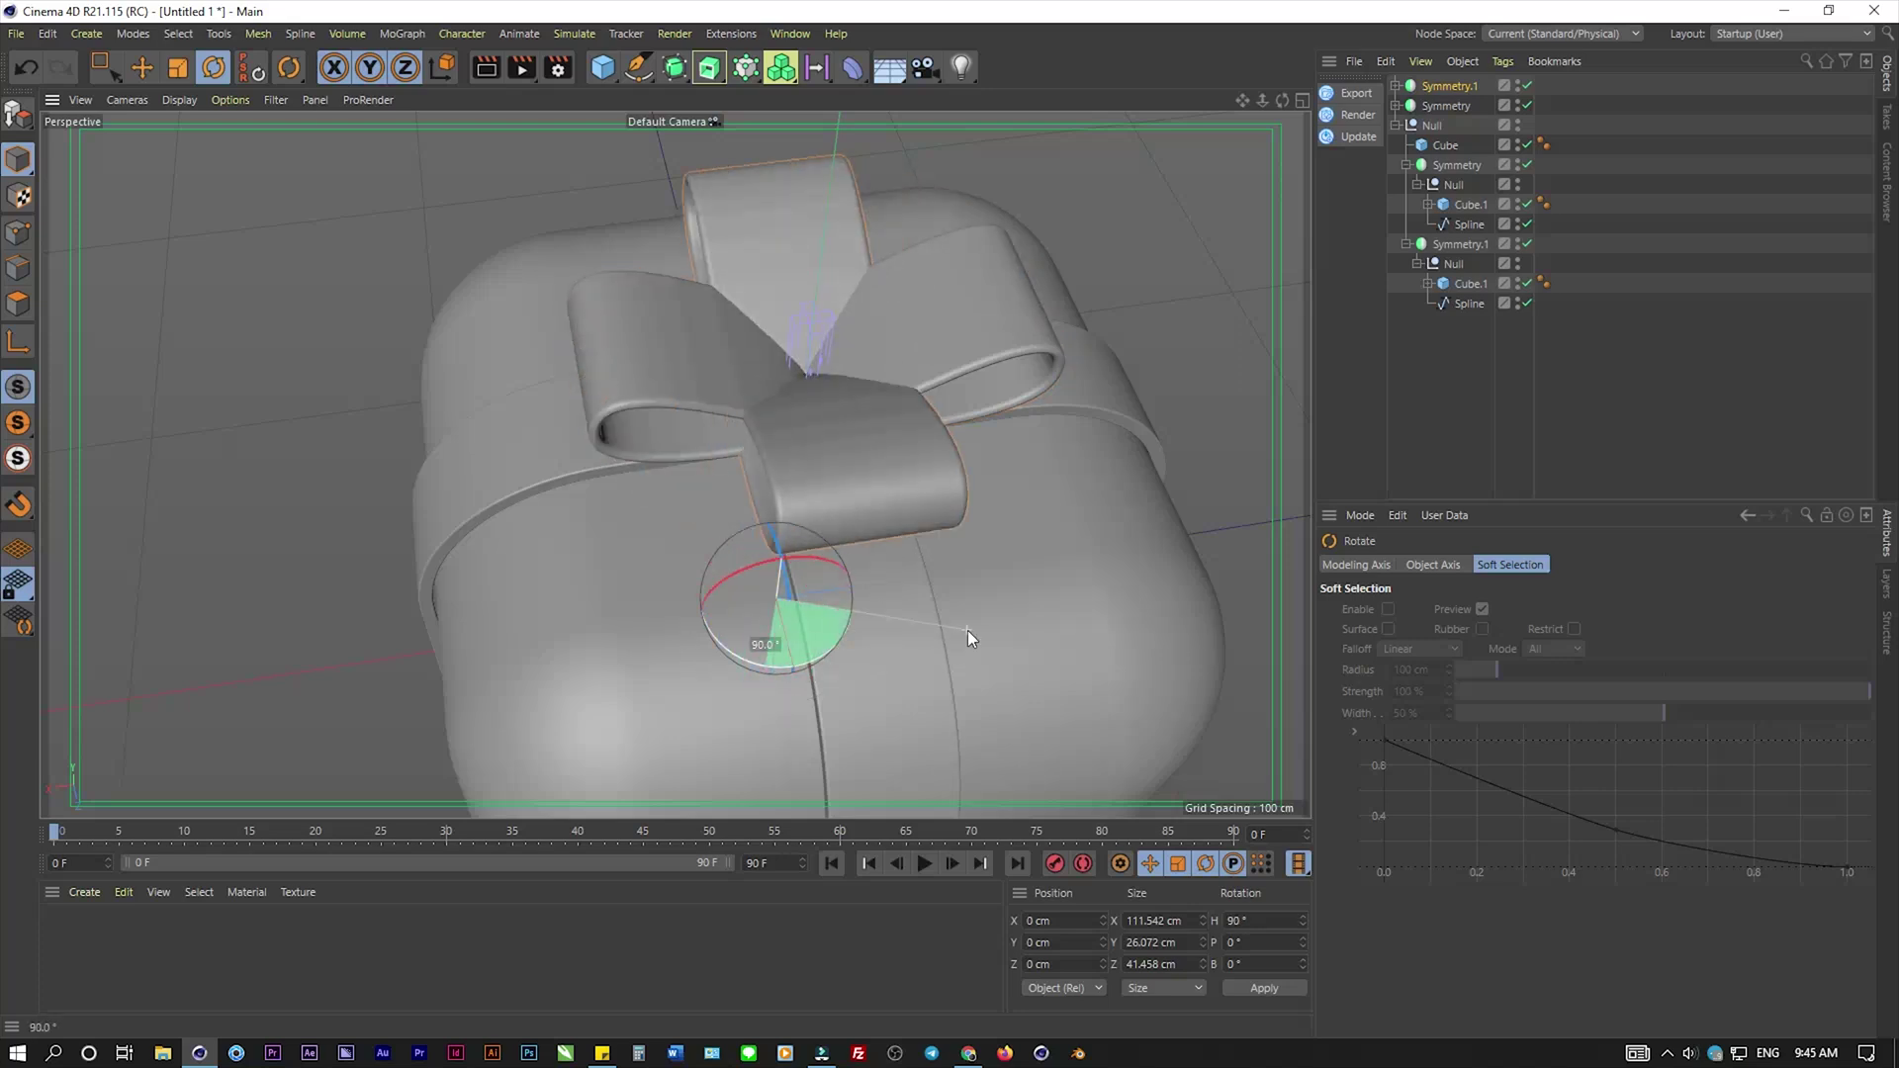
pyautogui.keyDown('alt'); pyautogui.moveTo(912, 484); pyautogui.dragTo(1072, 368); pyautogui.keyUp('alt')
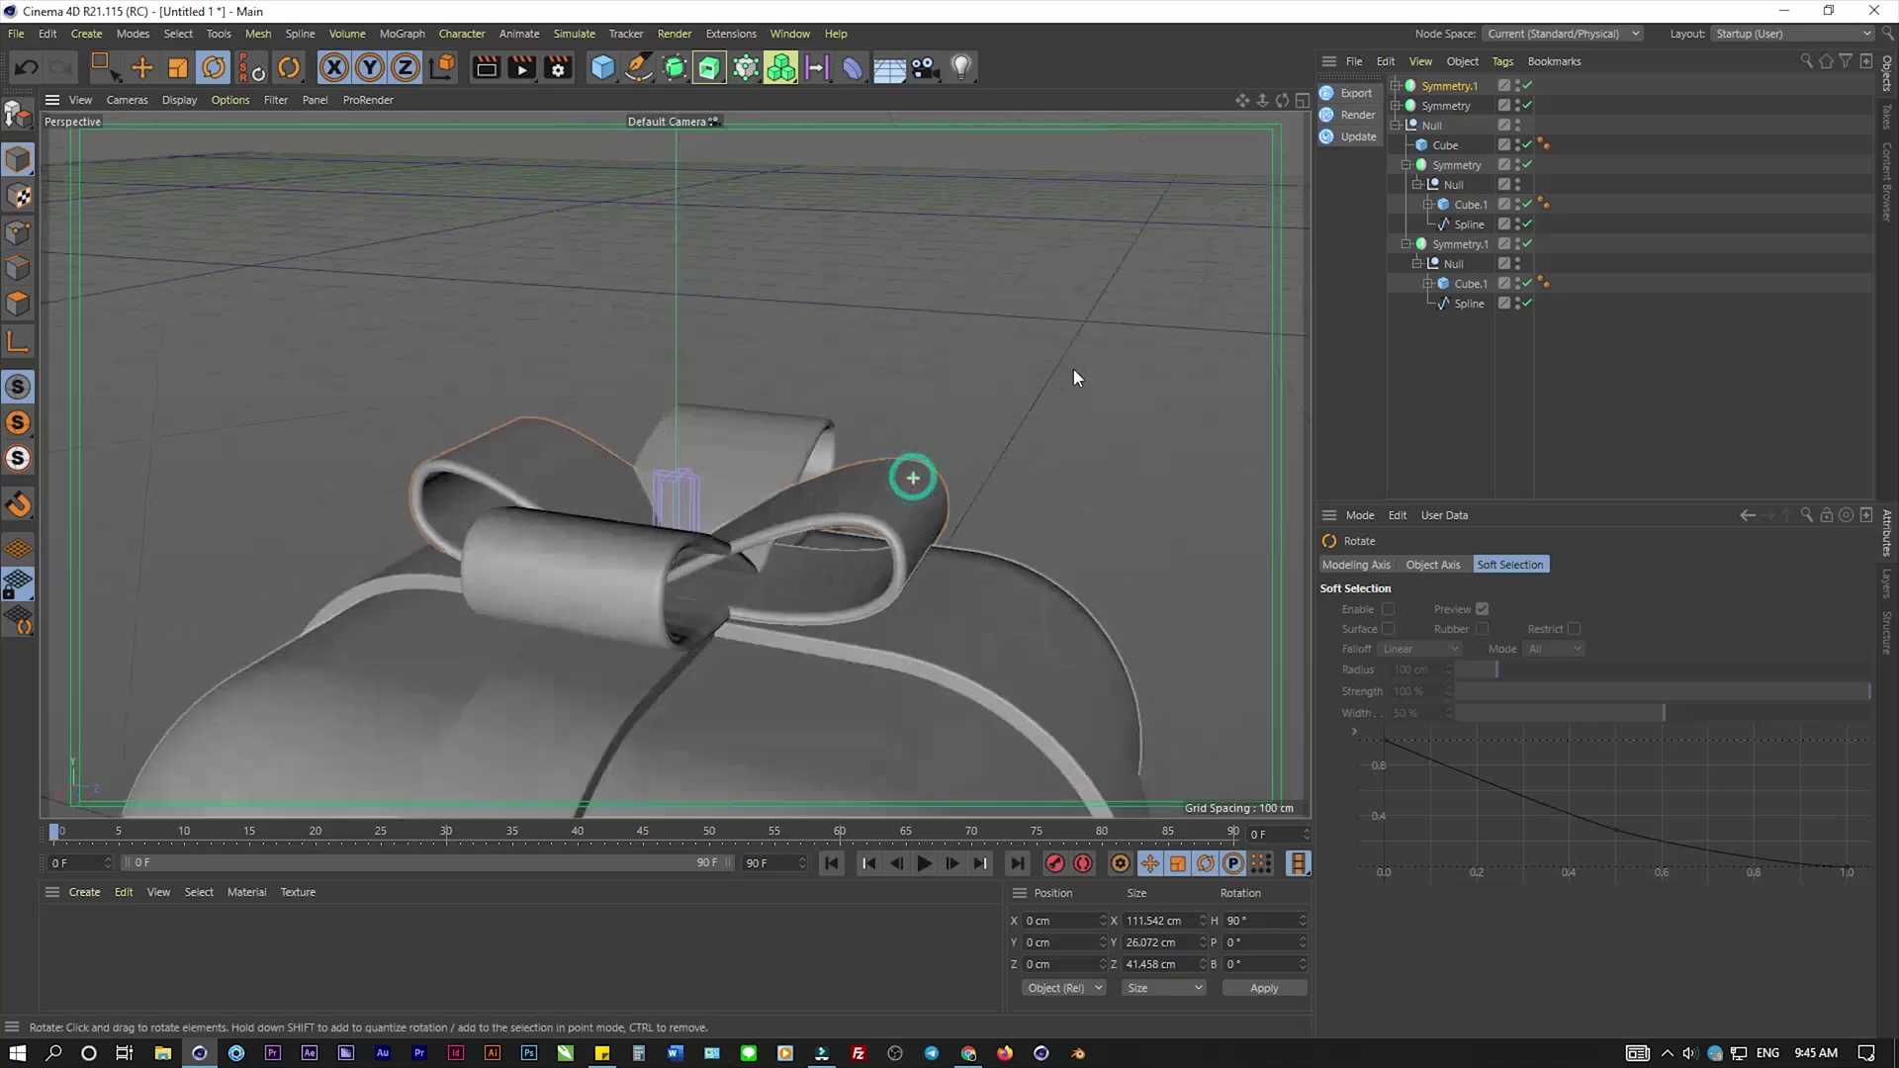
# - Expand the copied bow and select its loop group for moving
pyautogui.click(1396, 87)
pyautogui.click(1446, 105)
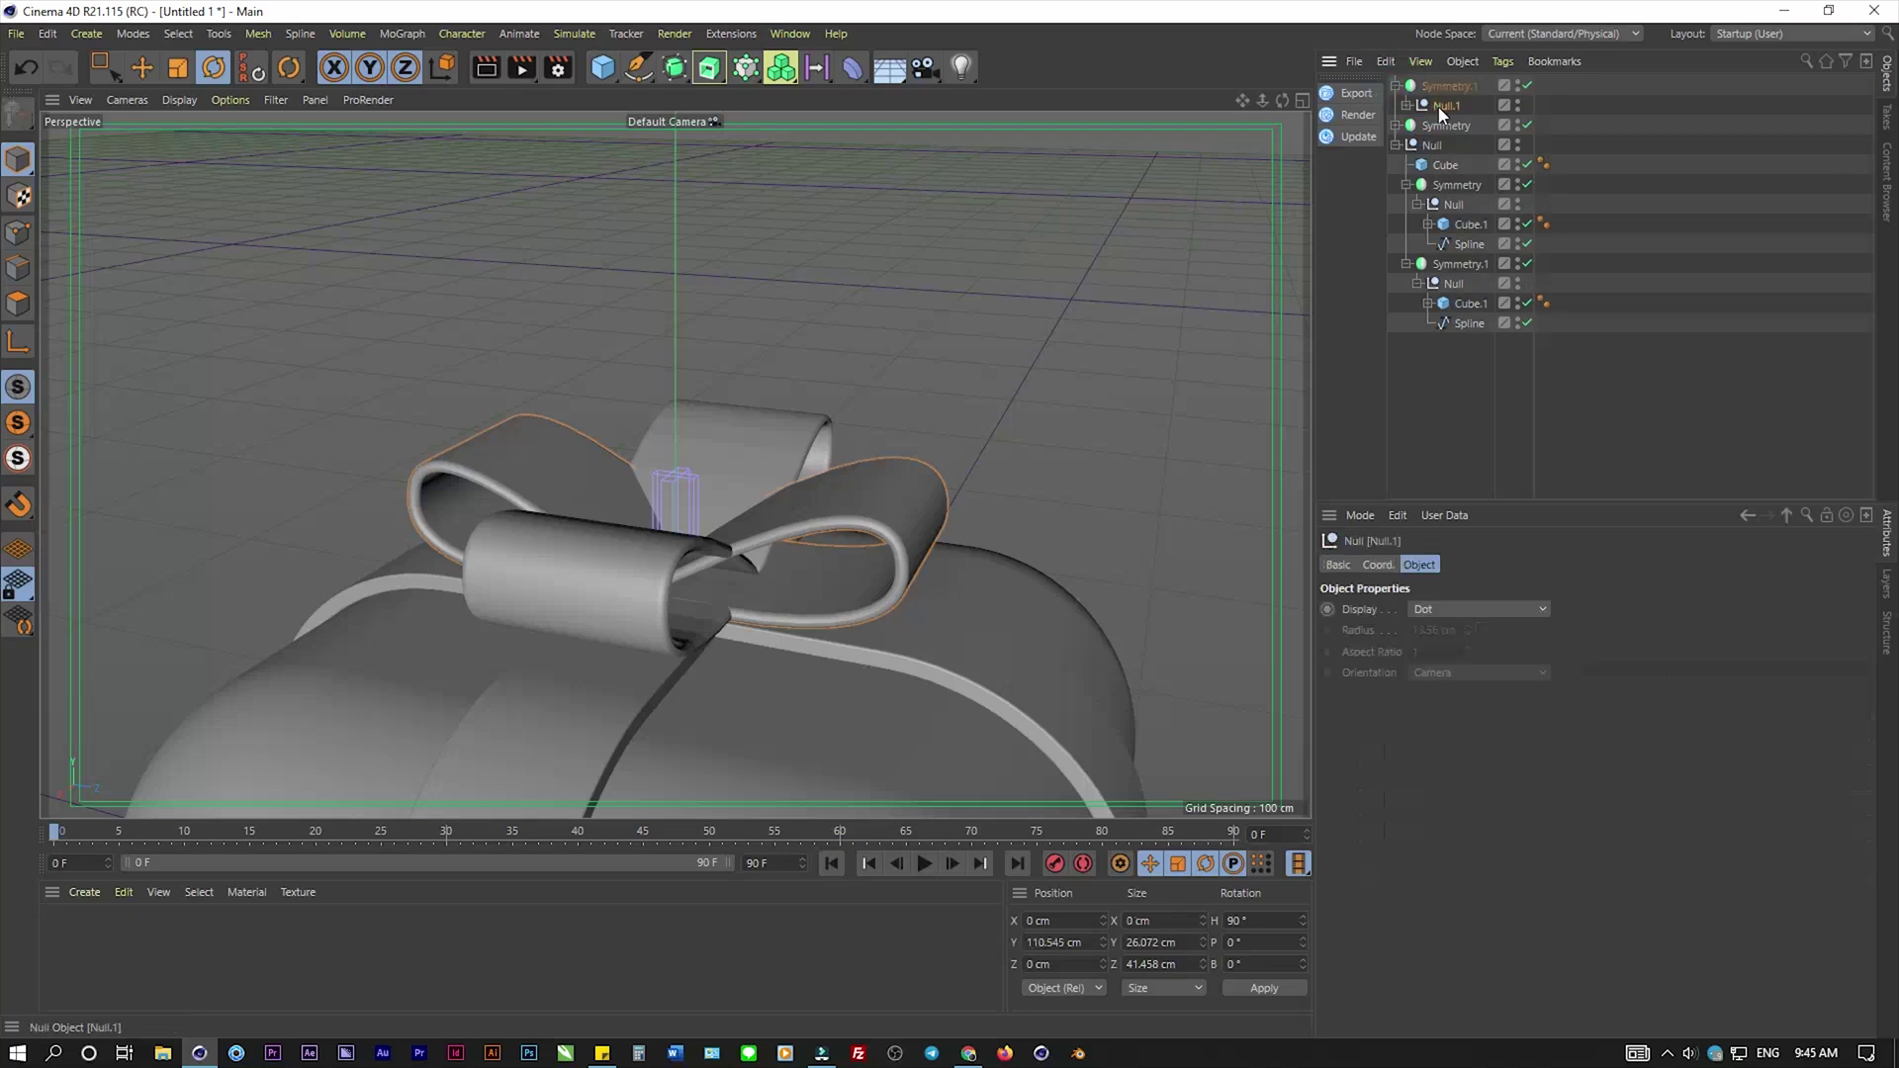
pyautogui.click(141, 68)
# - Slide the mirrored bow's loop group Null.1 along X to 24.74 cm
pyautogui.moveTo(664, 421)
pyautogui.keyDown('alt'); pyautogui.mouseDown()
pyautogui.moveTo(667, 479)
pyautogui.moveTo(566, 482)
pyautogui.moveTo(639, 509)
pyautogui.mouseUp(); pyautogui.keyUp('alt')
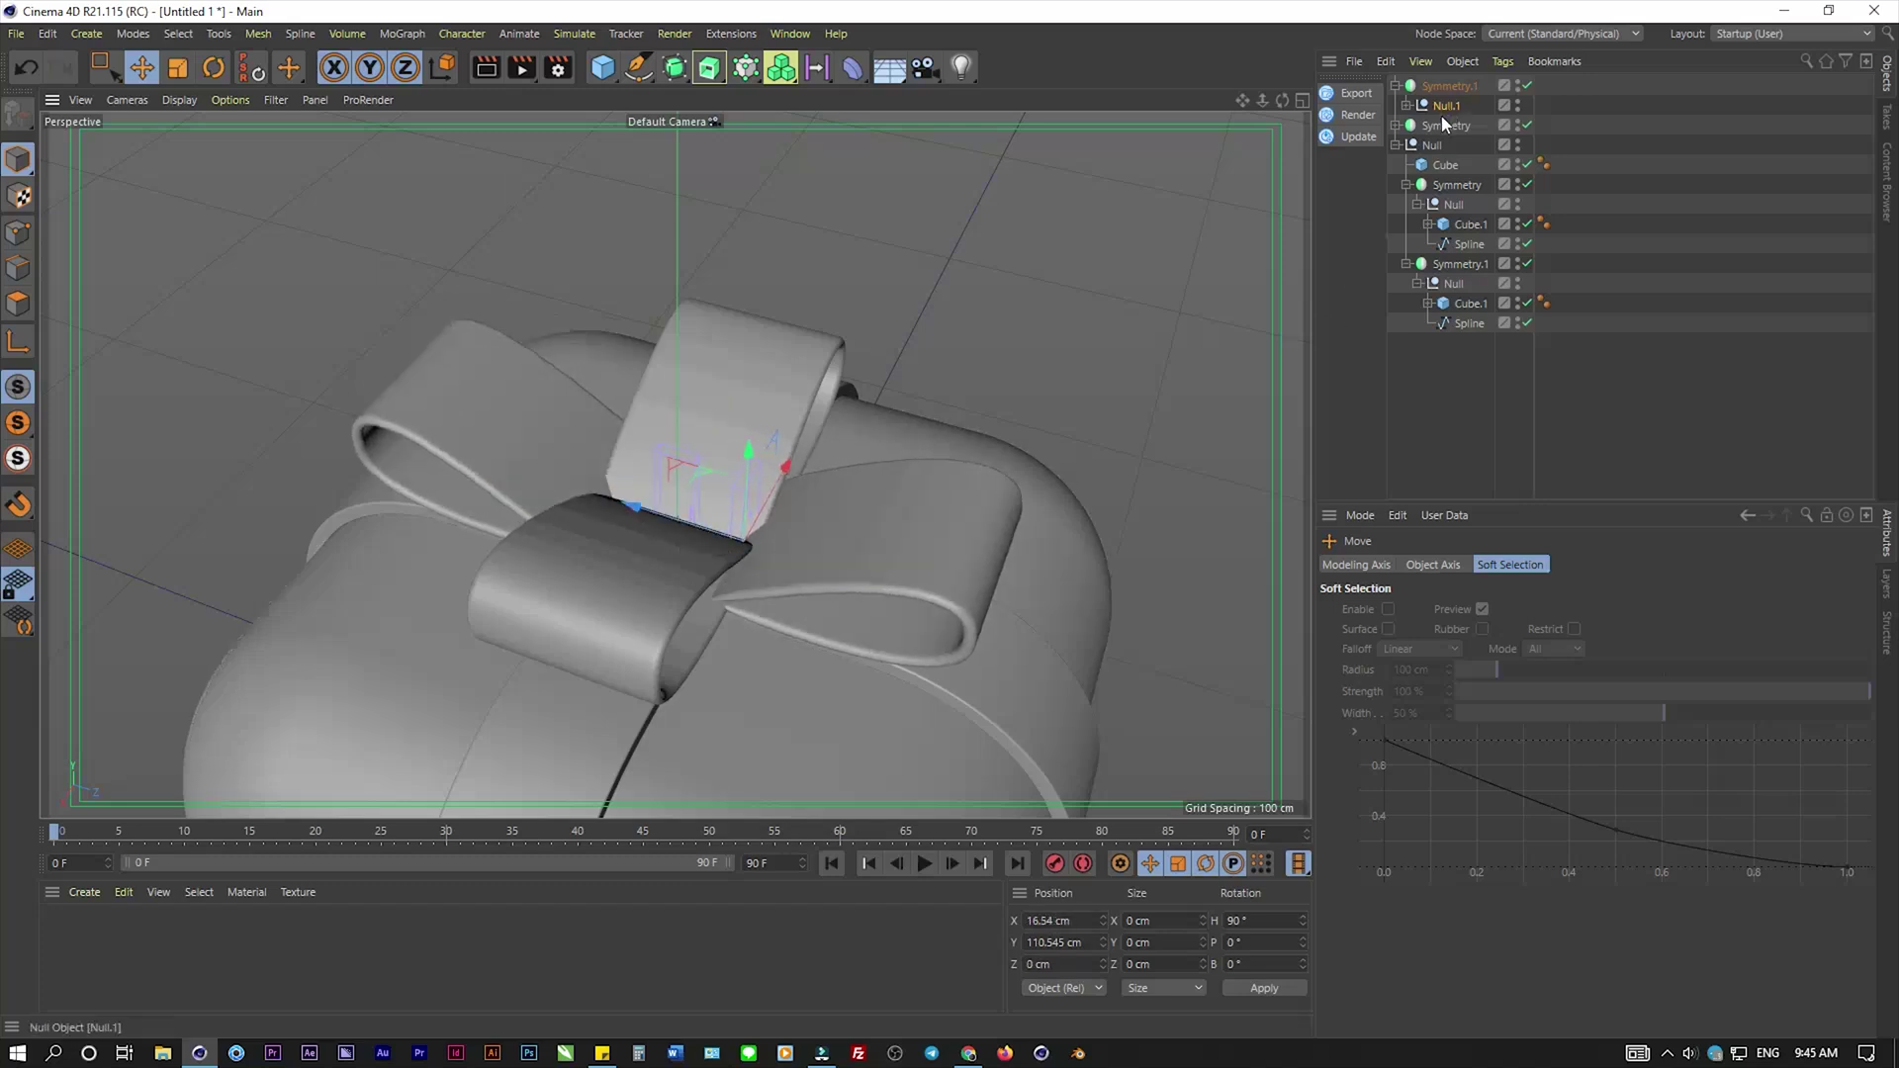
pyautogui.click(1410, 129)
pyautogui.click(1444, 144)
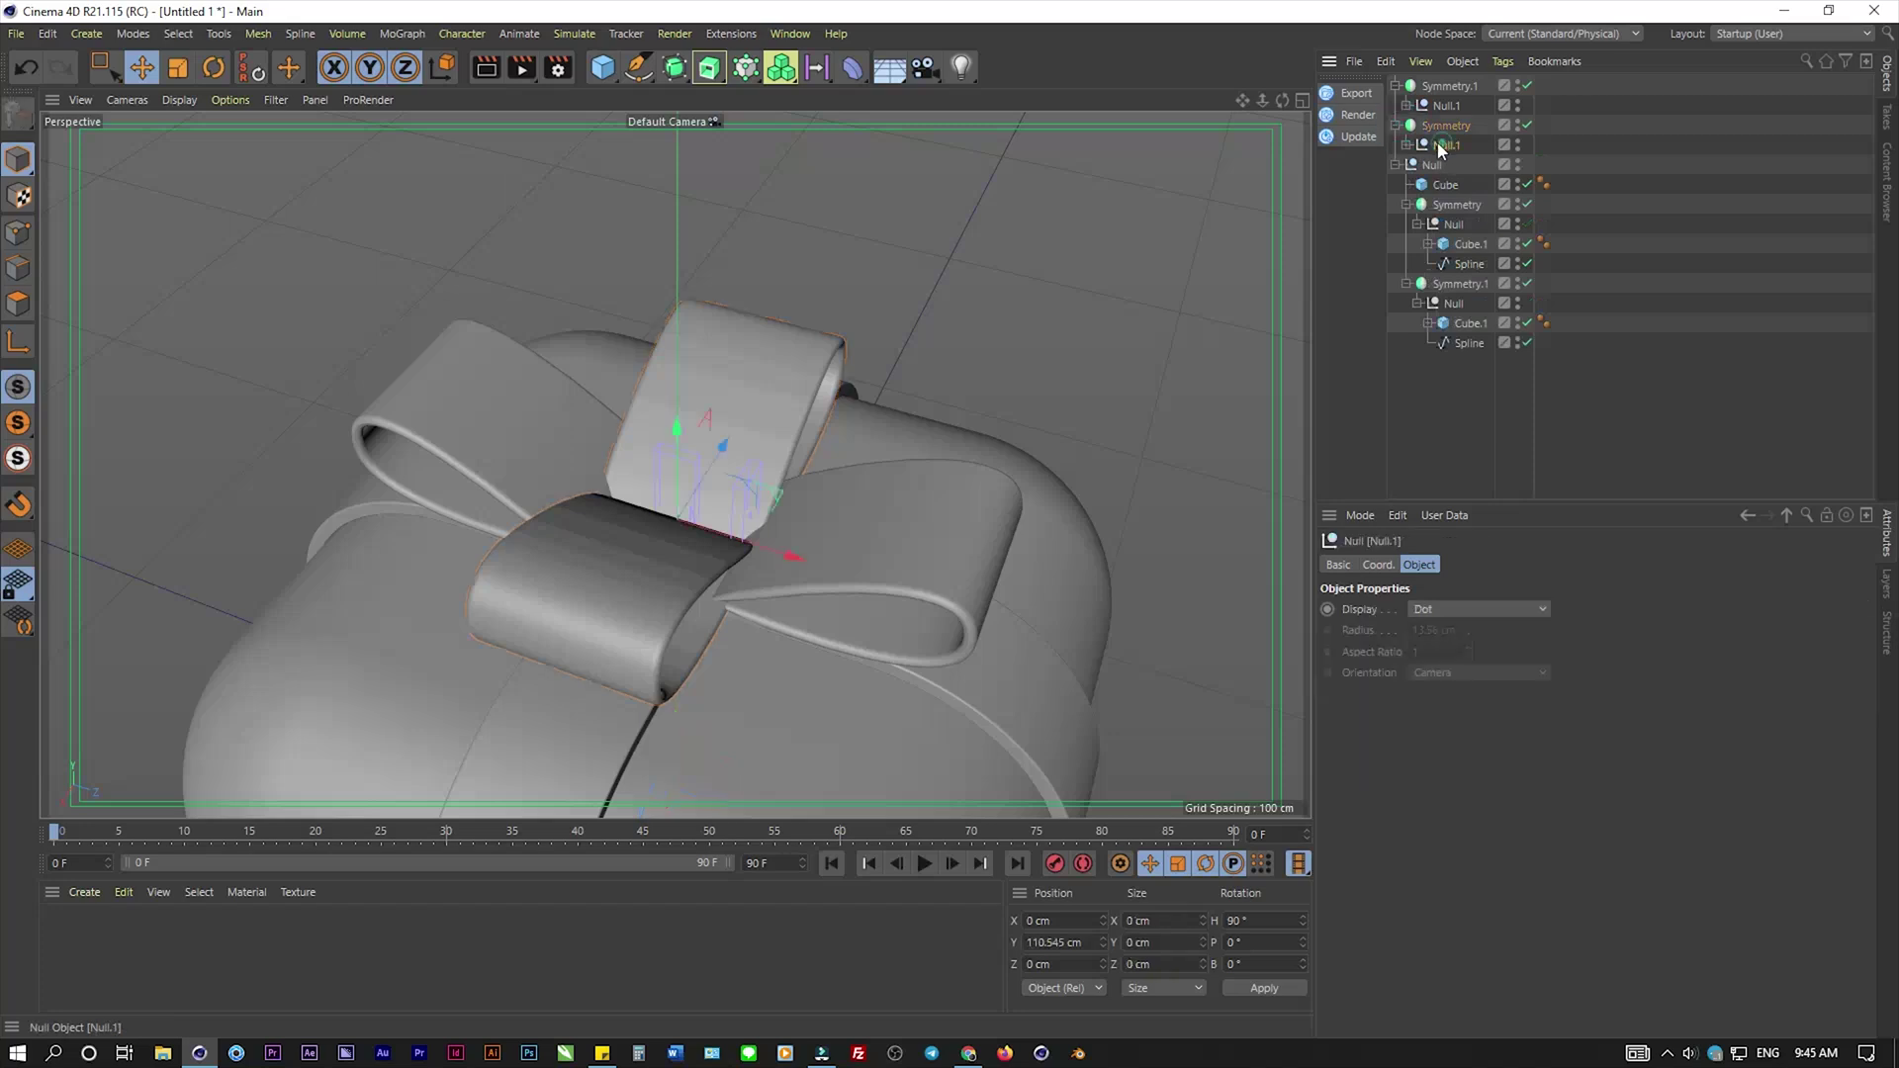
pyautogui.moveTo(727, 443); pyautogui.dragTo(690, 498)
pyautogui.click(945, 372)
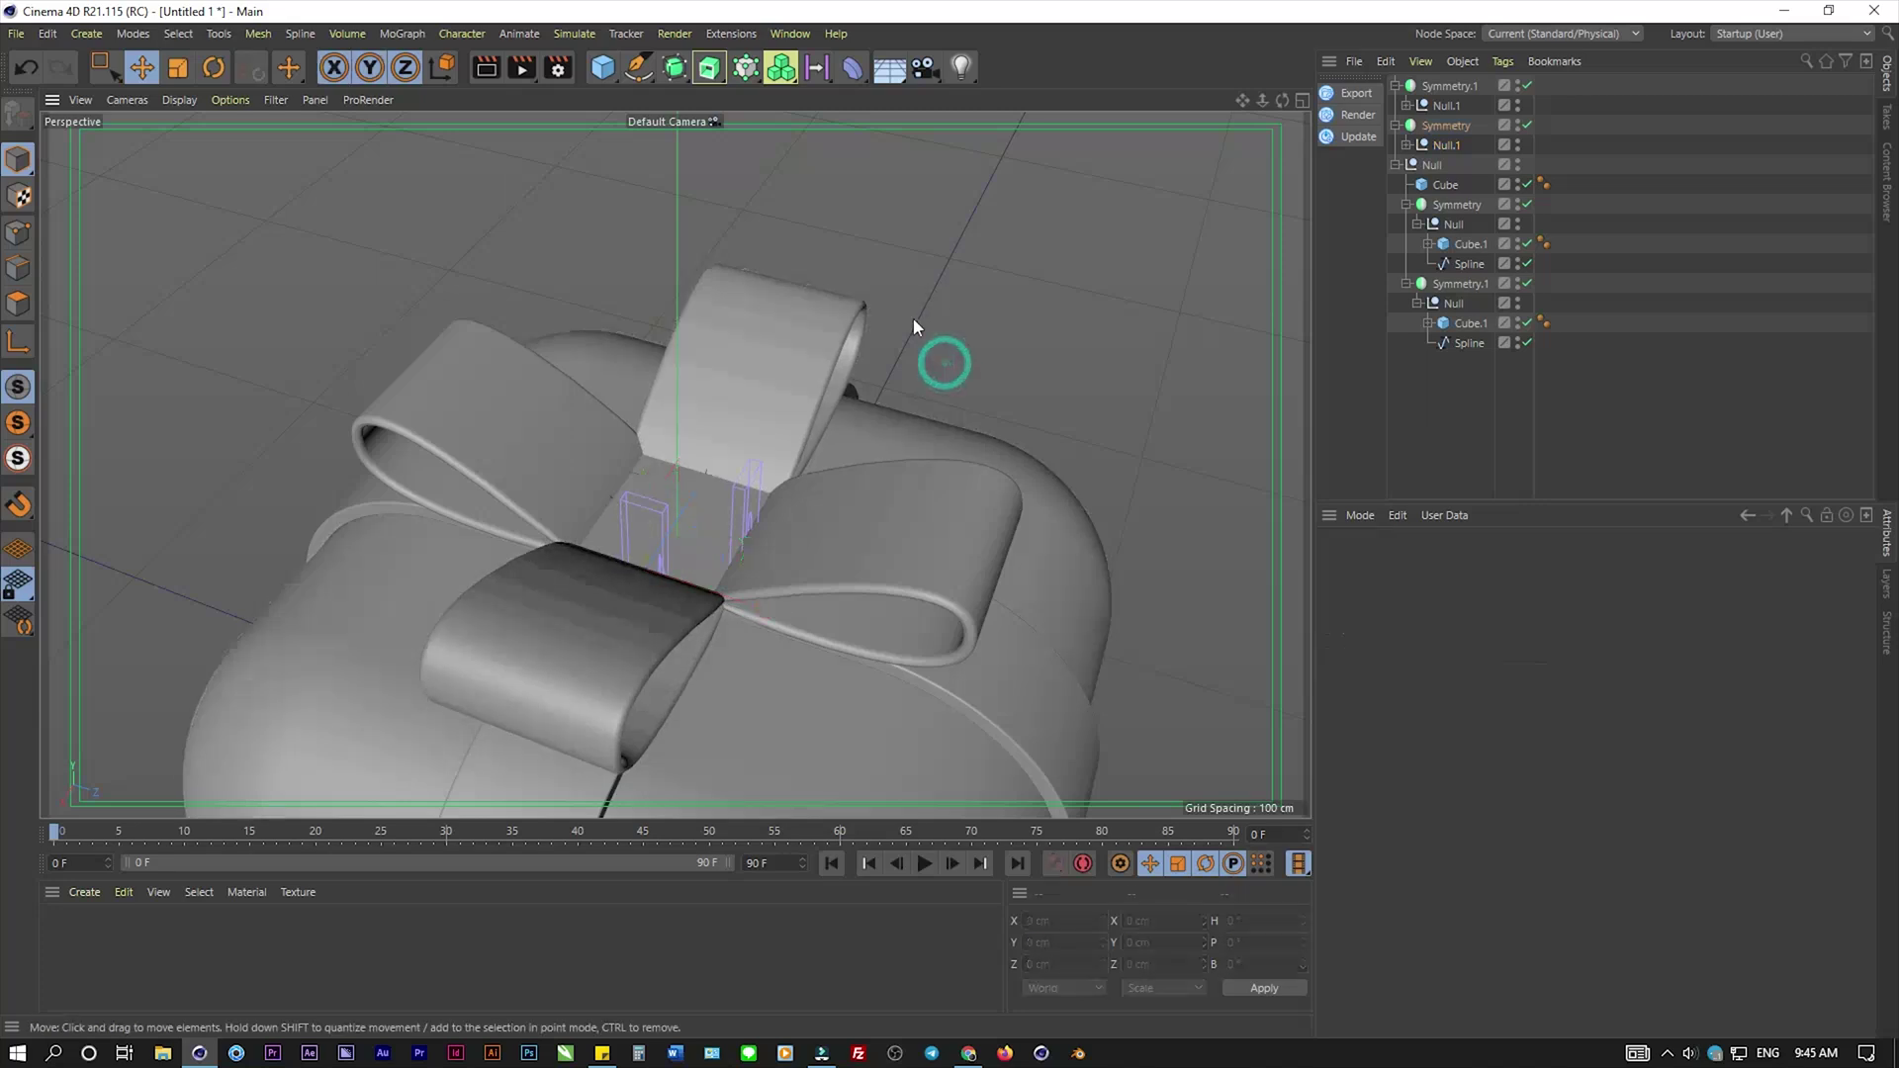
pyautogui.moveTo(940, 361)
pyautogui.keyDown('alt'); pyautogui.mouseDown()
pyautogui.moveTo(722, 482)
pyautogui.moveTo(782, 313)
pyautogui.moveTo(739, 368)
pyautogui.moveTo(757, 447)
pyautogui.mouseUp(); pyautogui.keyUp('alt')
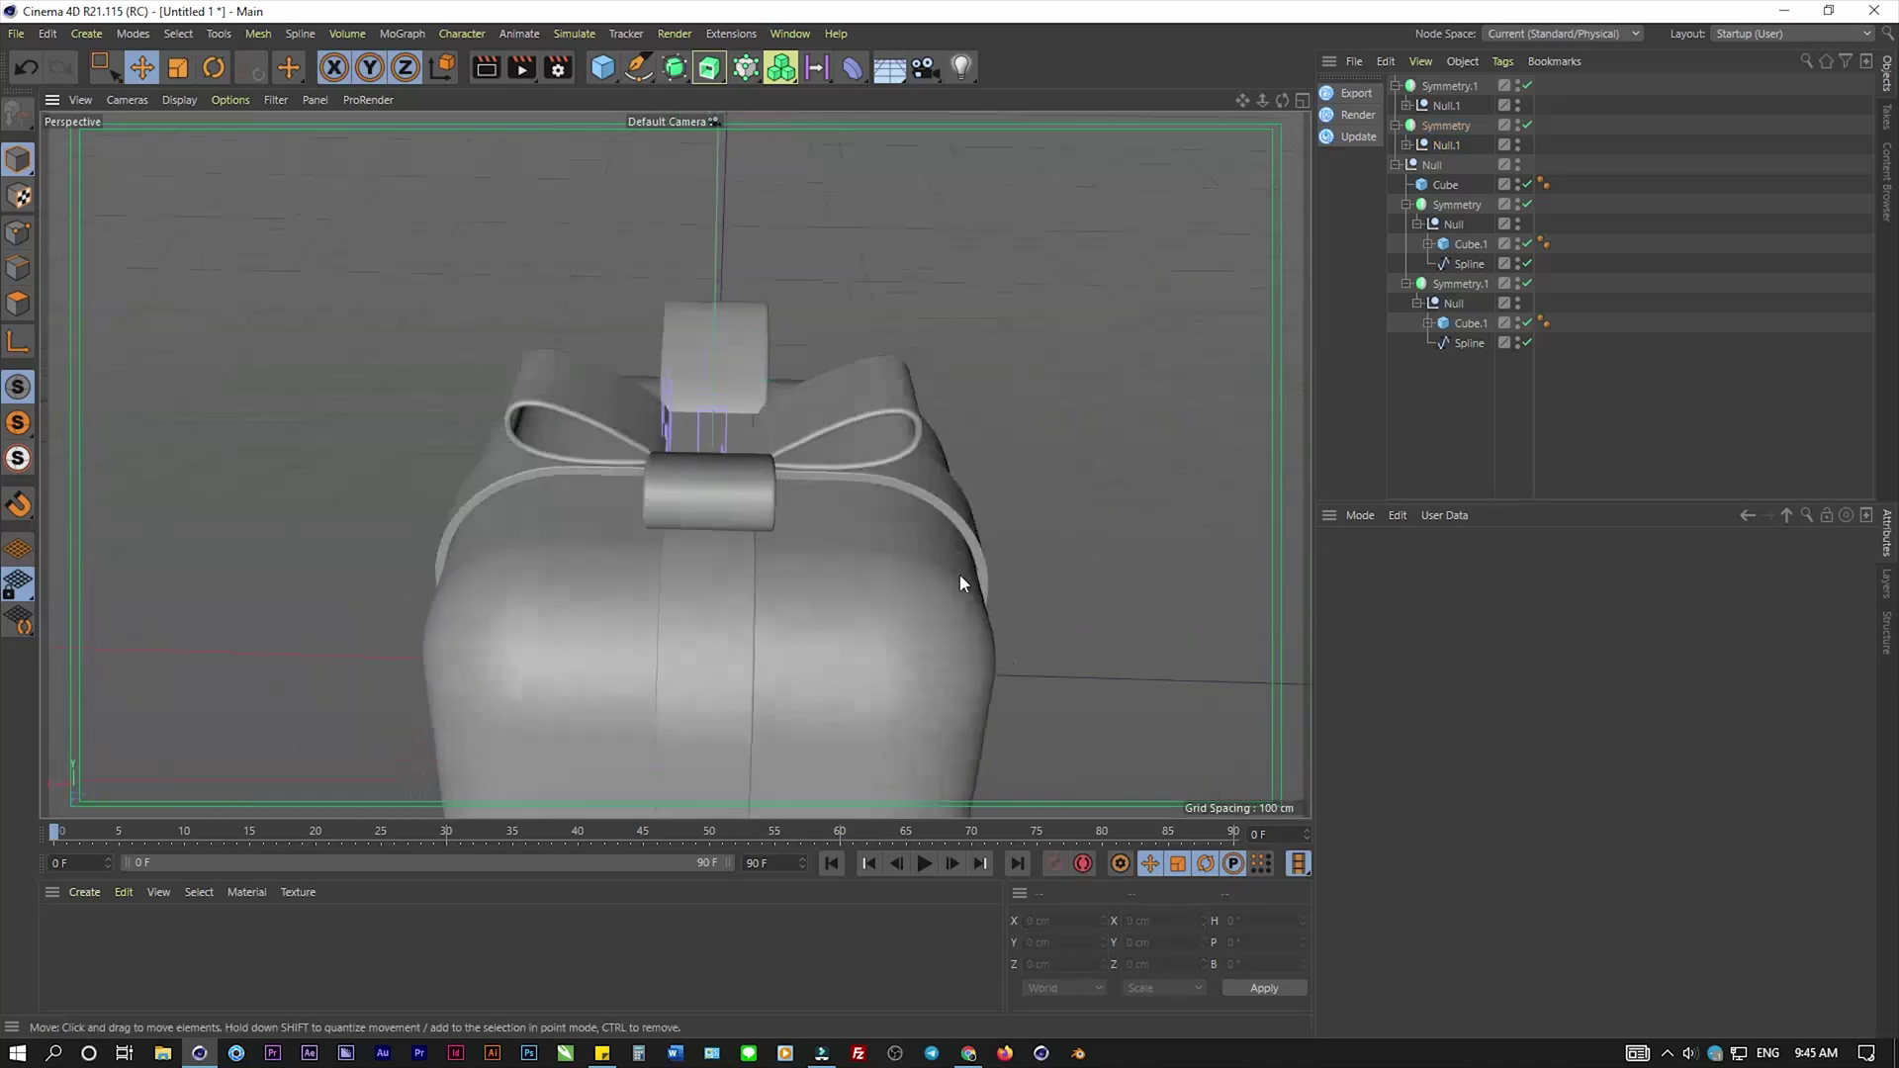
# - Copy the box cube to the scene root, raise it to the bow and shrink it
pyautogui.click(886, 566)
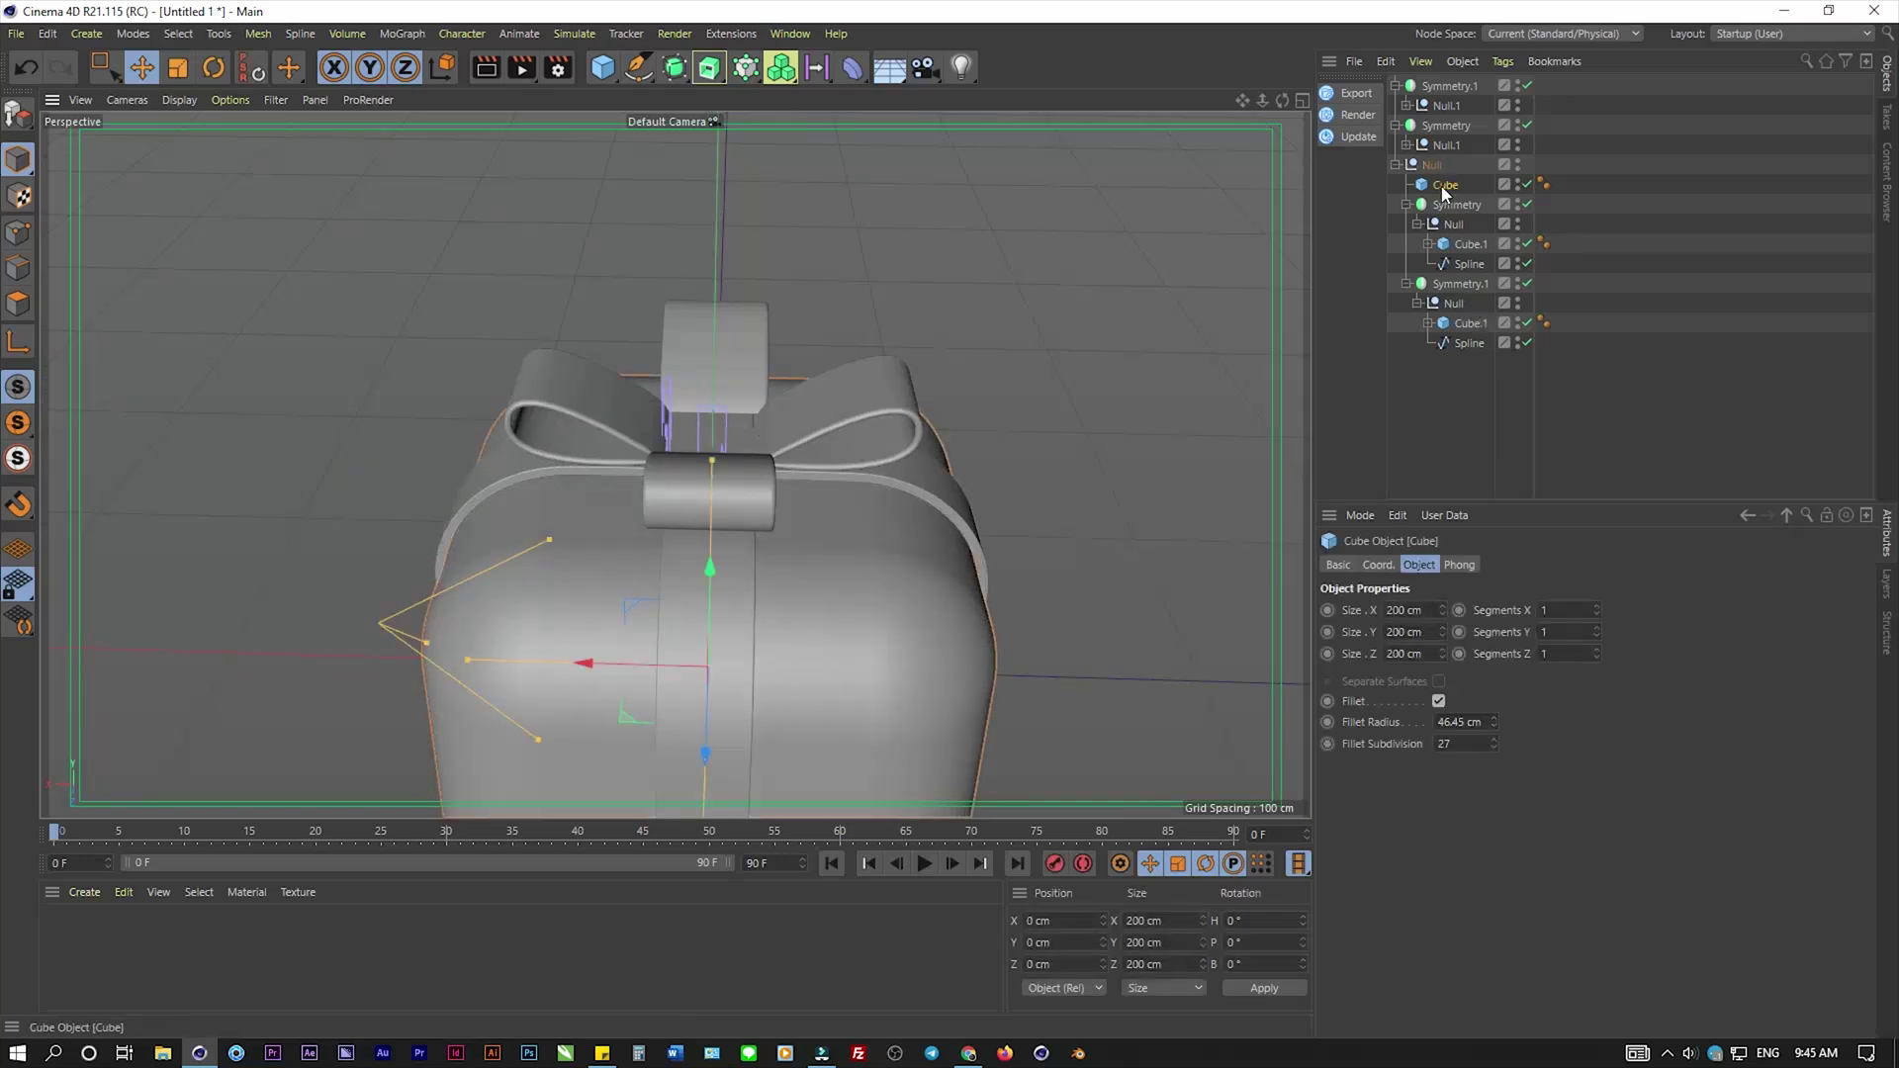
pyautogui.moveTo(1444, 191); pyautogui.dragTo(1463, 441)
pyautogui.moveTo(709, 569); pyautogui.dragTo(764, 323)
pyautogui.click(178, 67)
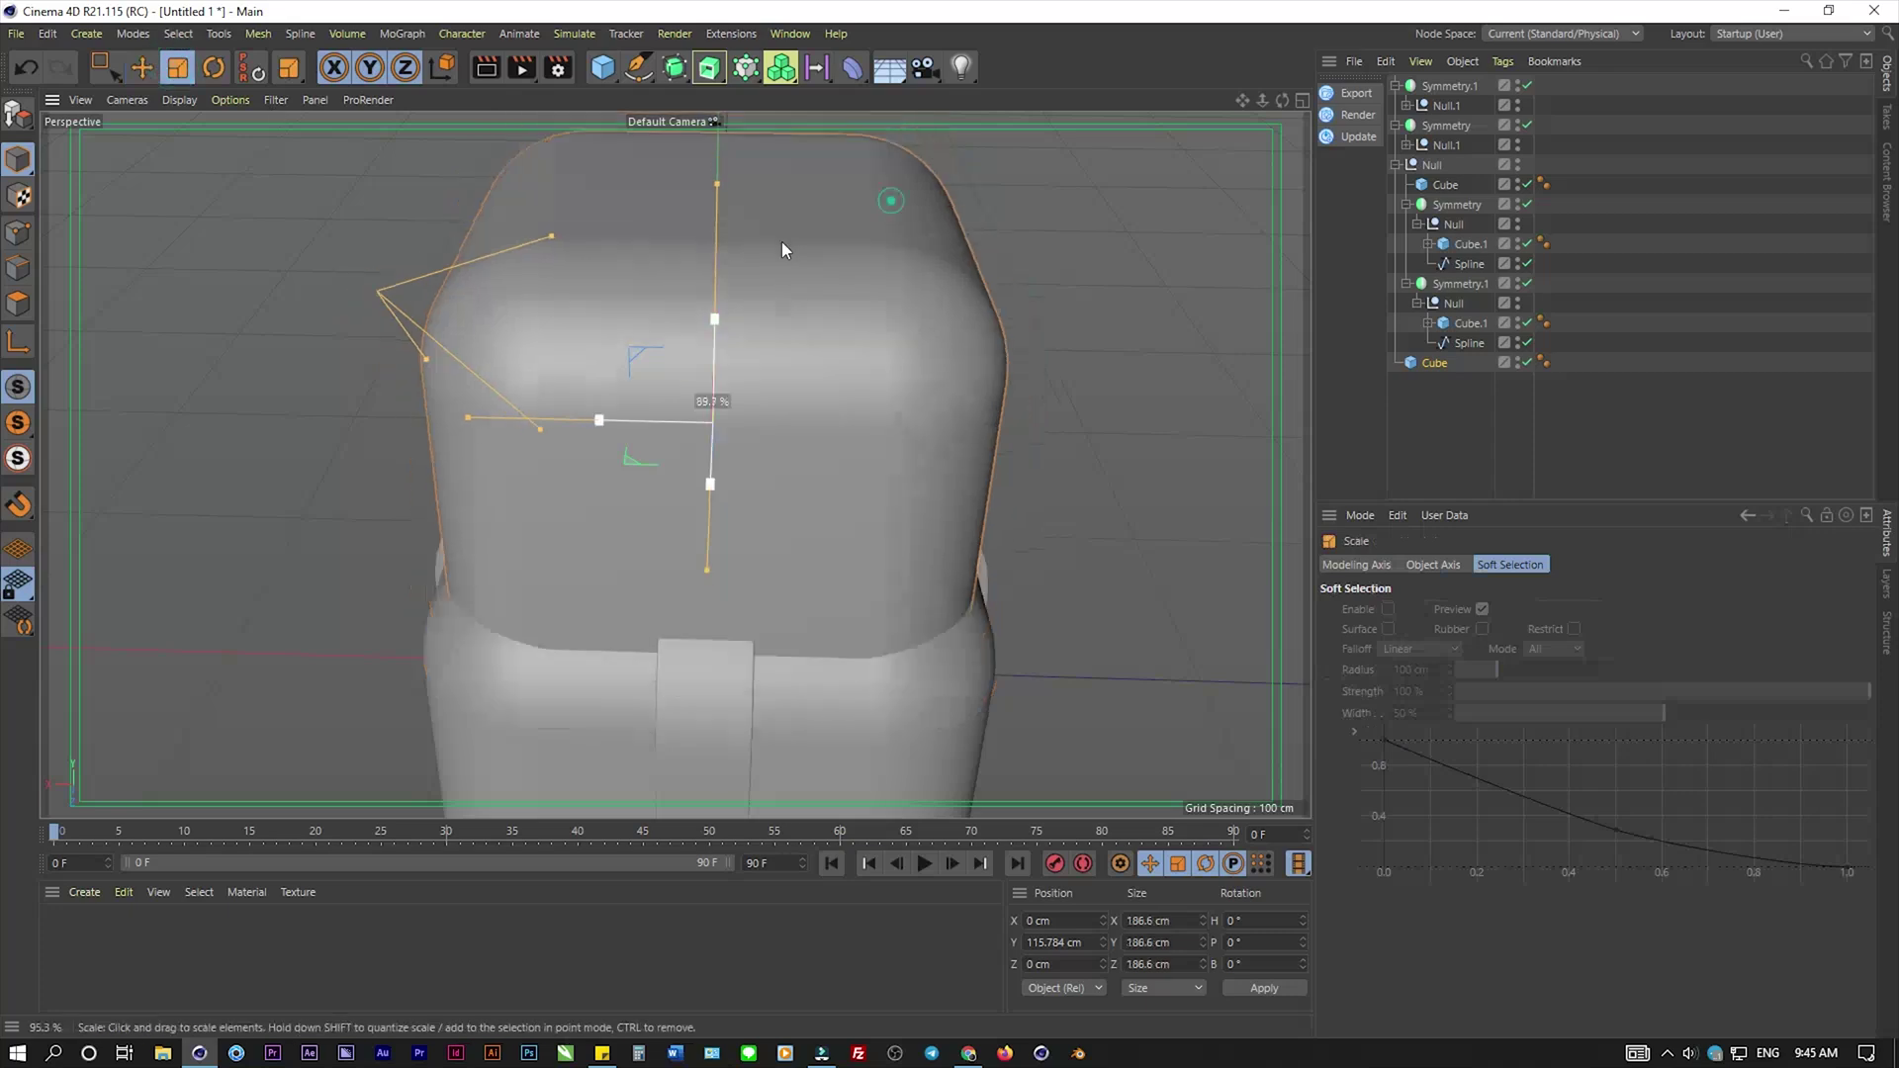
pyautogui.moveTo(781, 241); pyautogui.dragTo(282, 449)
pyautogui.scroll(3, 771, 420)
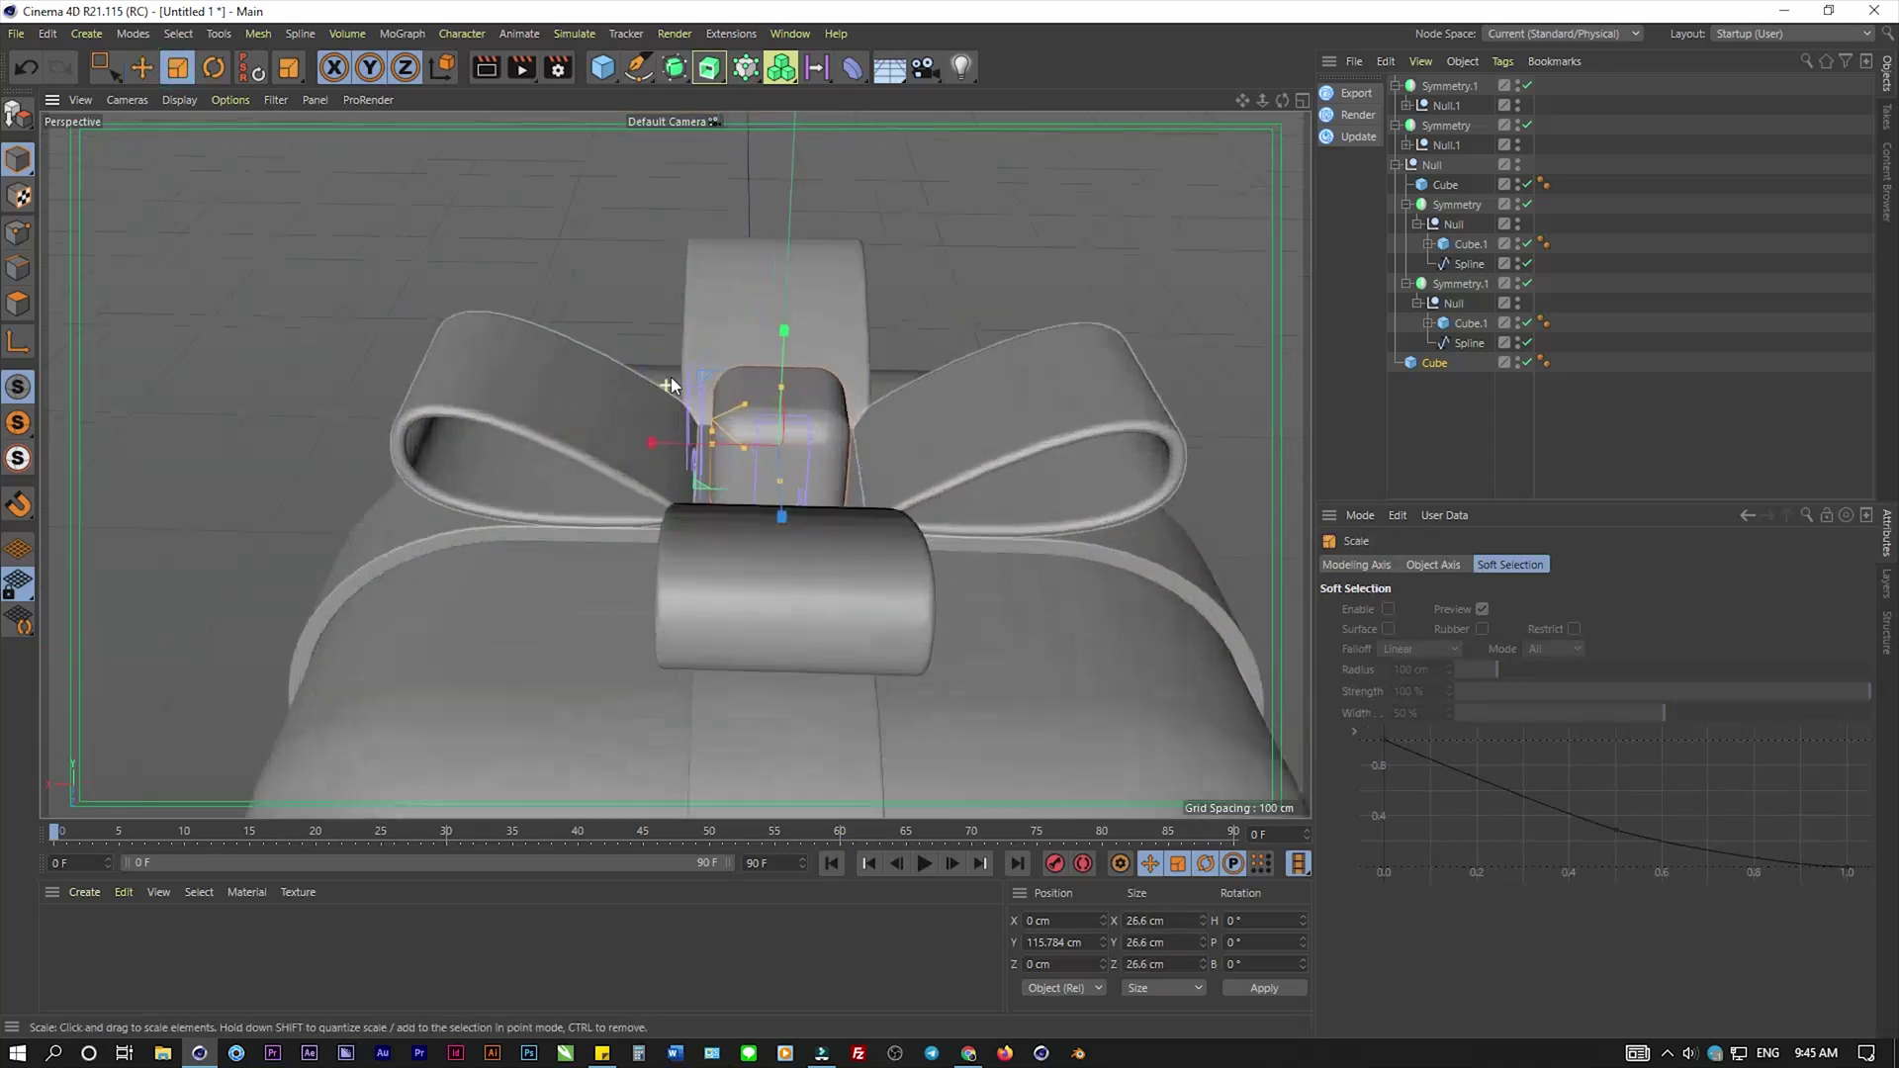
pyautogui.scroll(2, 775, 418)
# - Flatten the knot cube, enlarge it 150% to 39.927 × 18.546 × 39.927 cm, and lower it onto the bow
pyautogui.moveTo(782, 394); pyautogui.dragTo(751, 488)
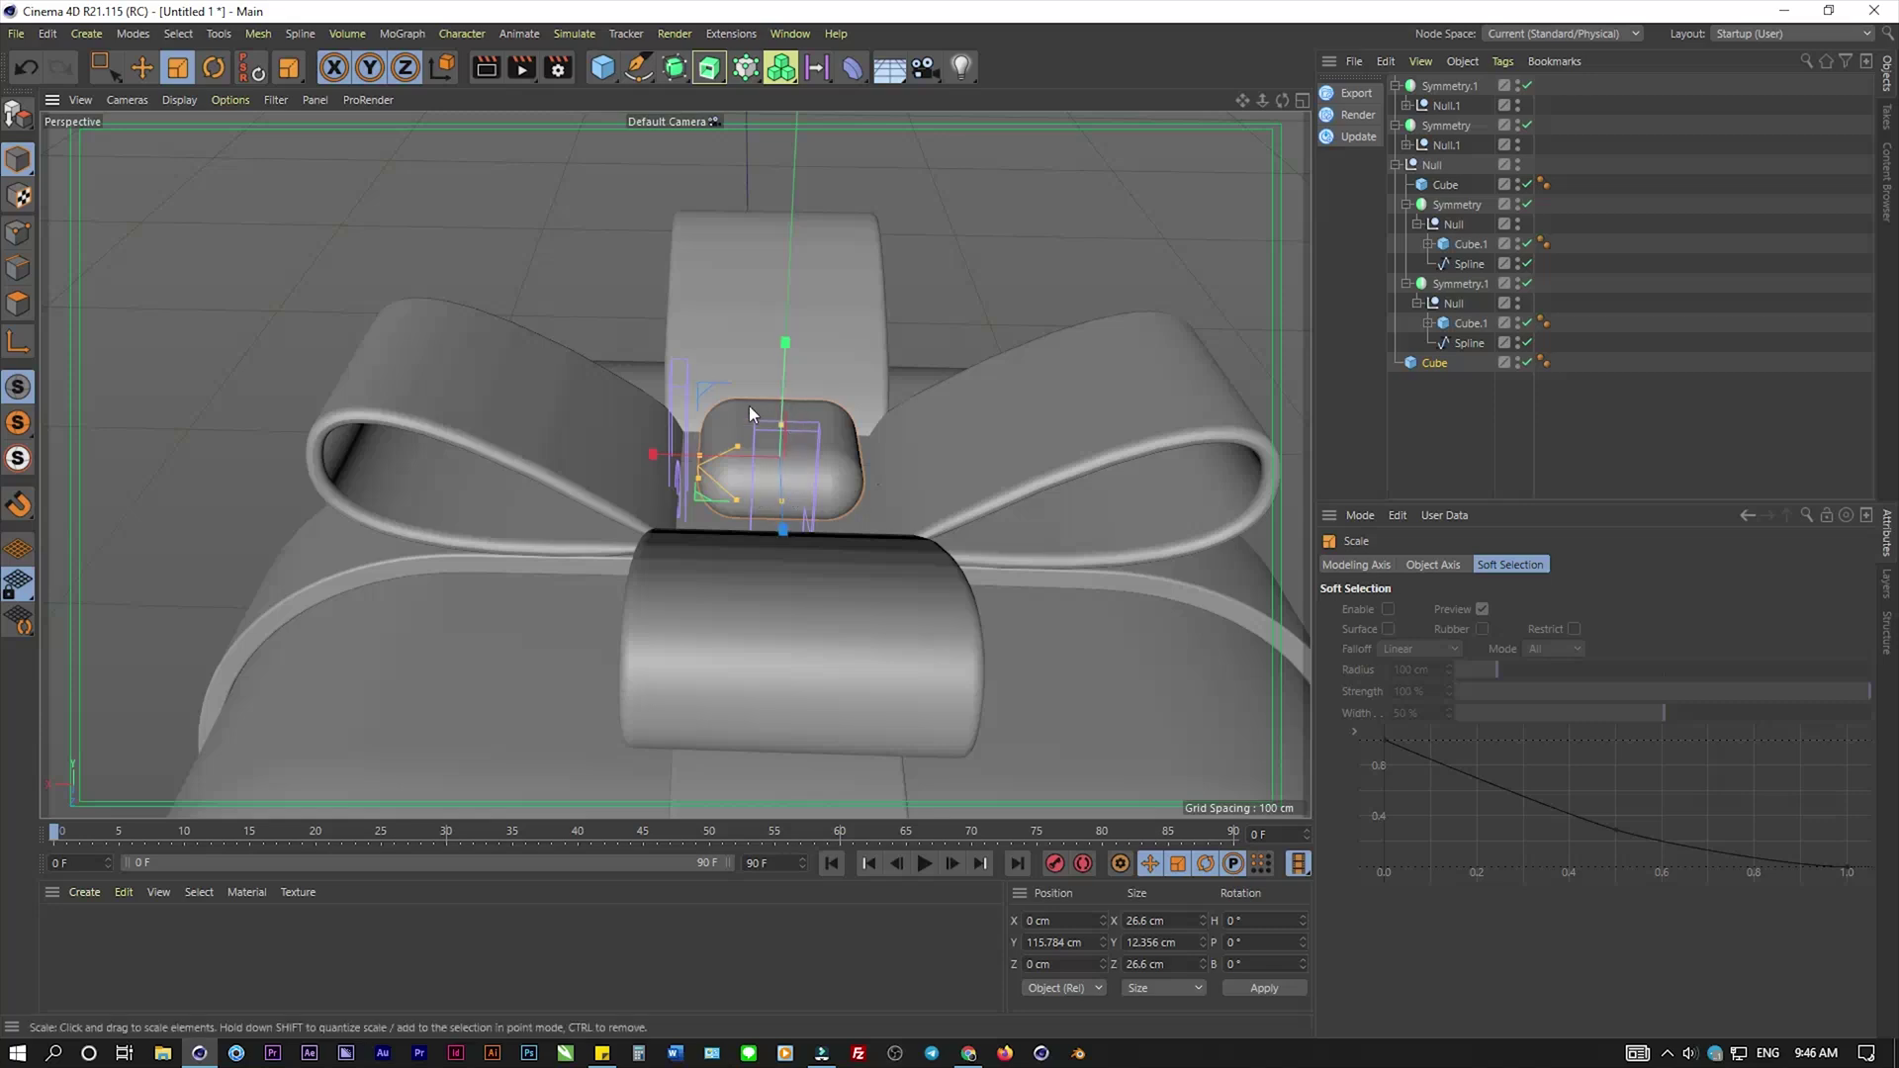
pyautogui.moveTo(604, 217)
pyautogui.mouseDown()
pyautogui.moveTo(932, 354)
pyautogui.moveTo(1290, 277)
pyautogui.mouseUp()
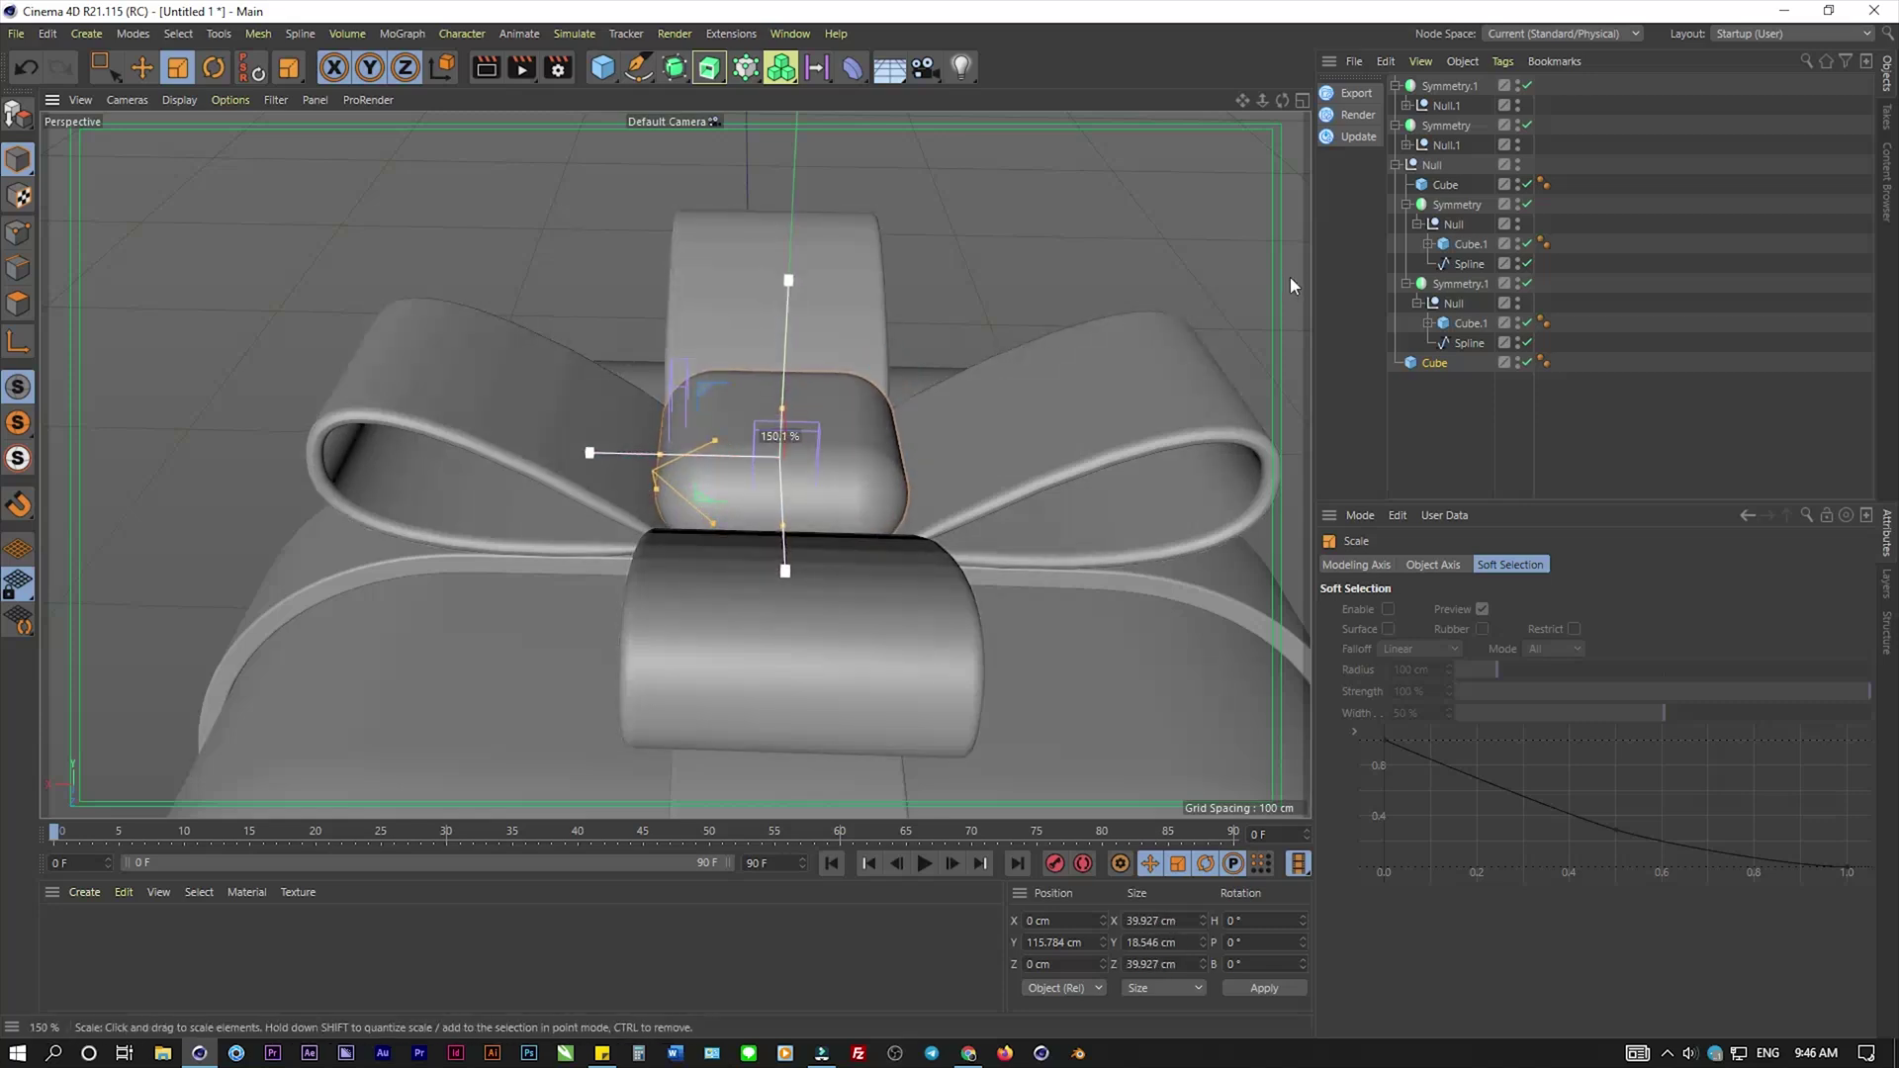
pyautogui.click(142, 67)
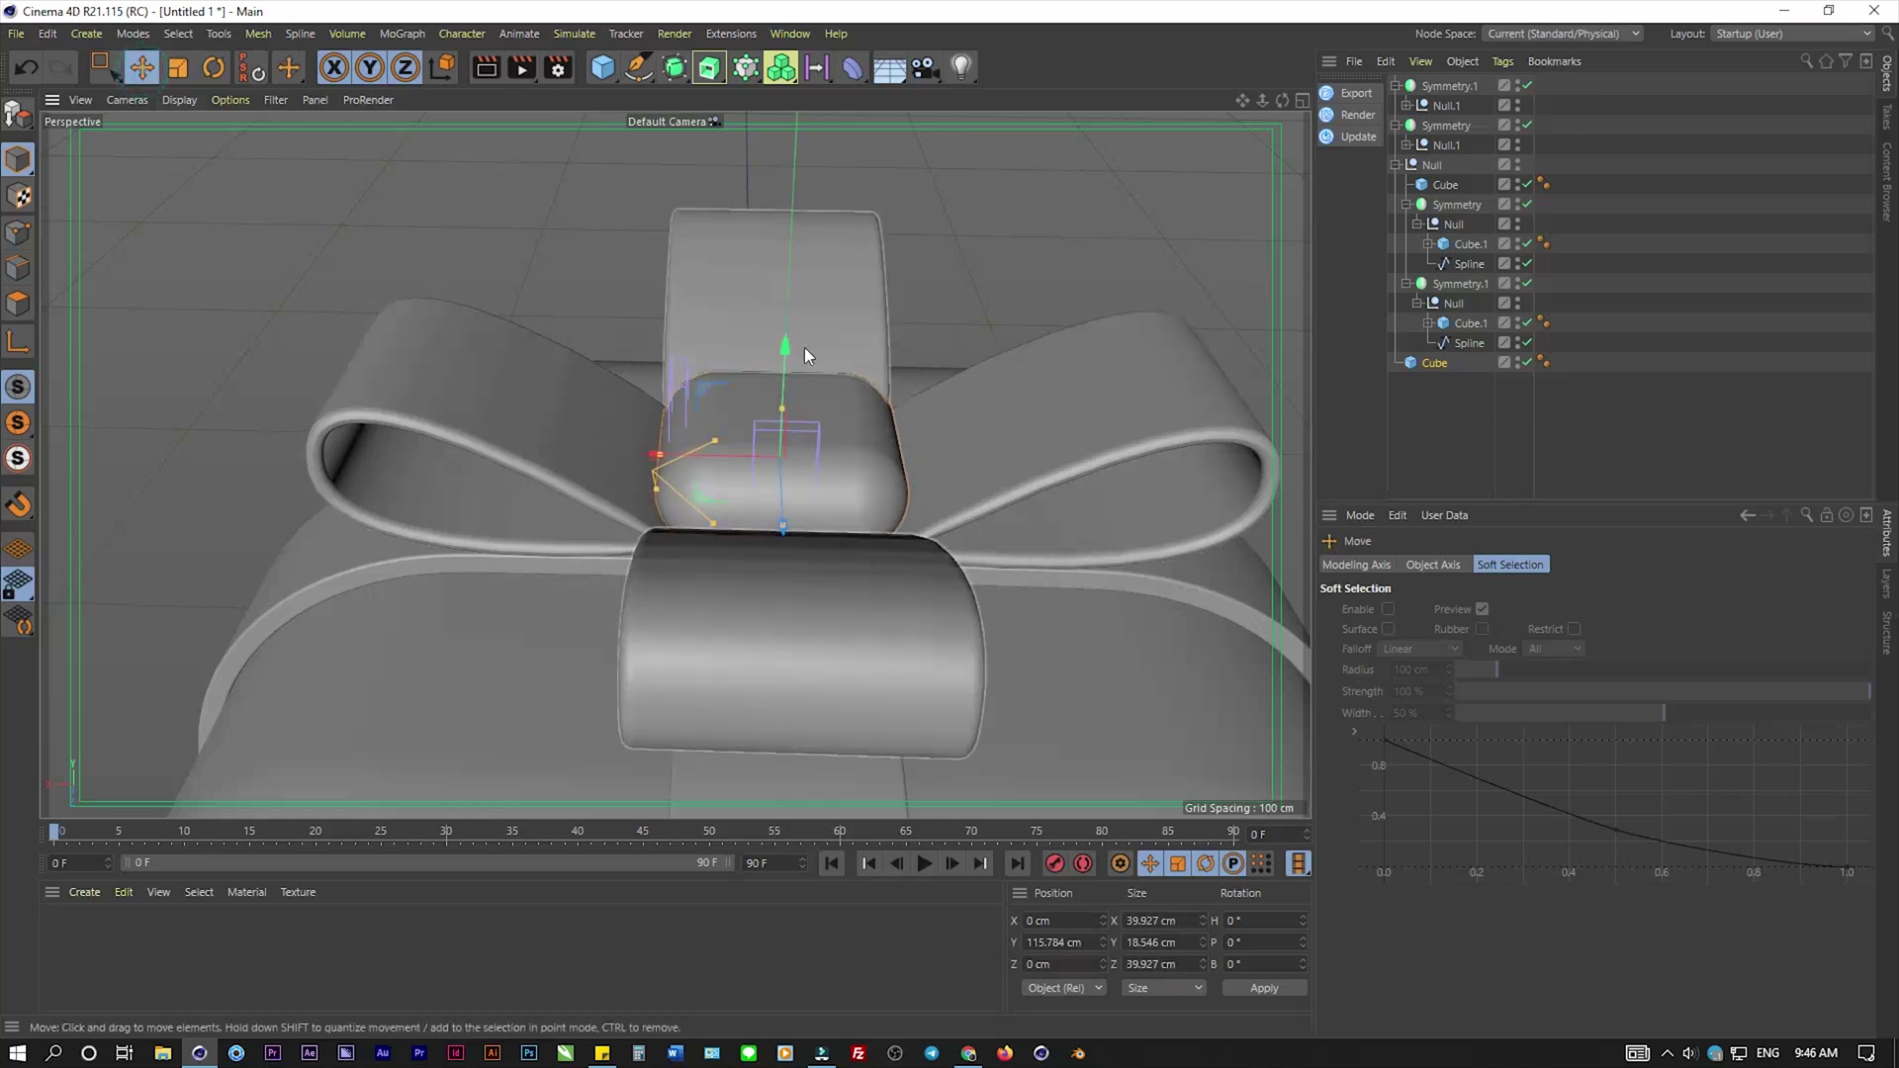
pyautogui.moveTo(785, 348); pyautogui.dragTo(785, 376)
pyautogui.click(984, 235)
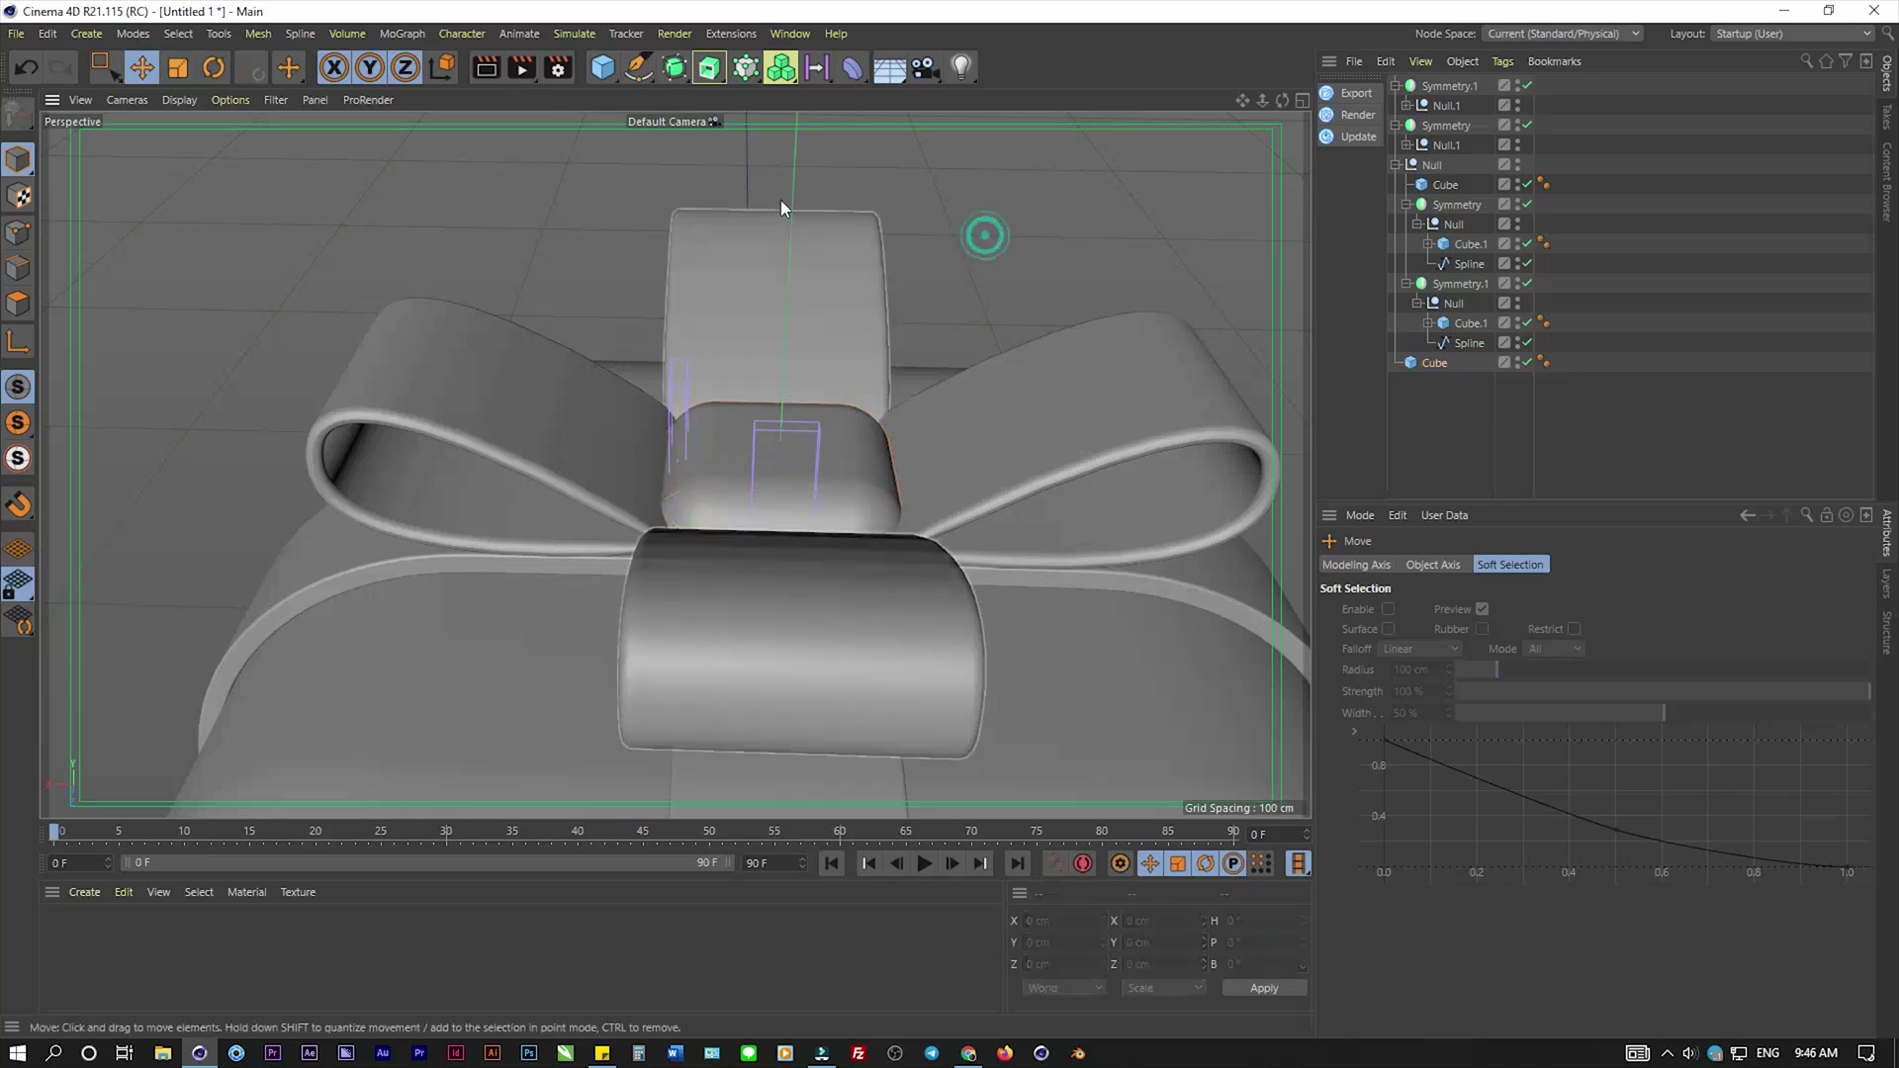
pyautogui.moveTo(780, 200)
pyautogui.keyDown('alt'); pyautogui.mouseDown()
pyautogui.moveTo(769, 276)
pyautogui.moveTo(899, 188)
pyautogui.moveTo(585, 324)
pyautogui.moveTo(589, 286)
pyautogui.moveTo(561, 248)
pyautogui.moveTo(504, 294)
pyautogui.moveTo(633, 311)
pyautogui.mouseUp(); pyautogui.keyUp('alt')
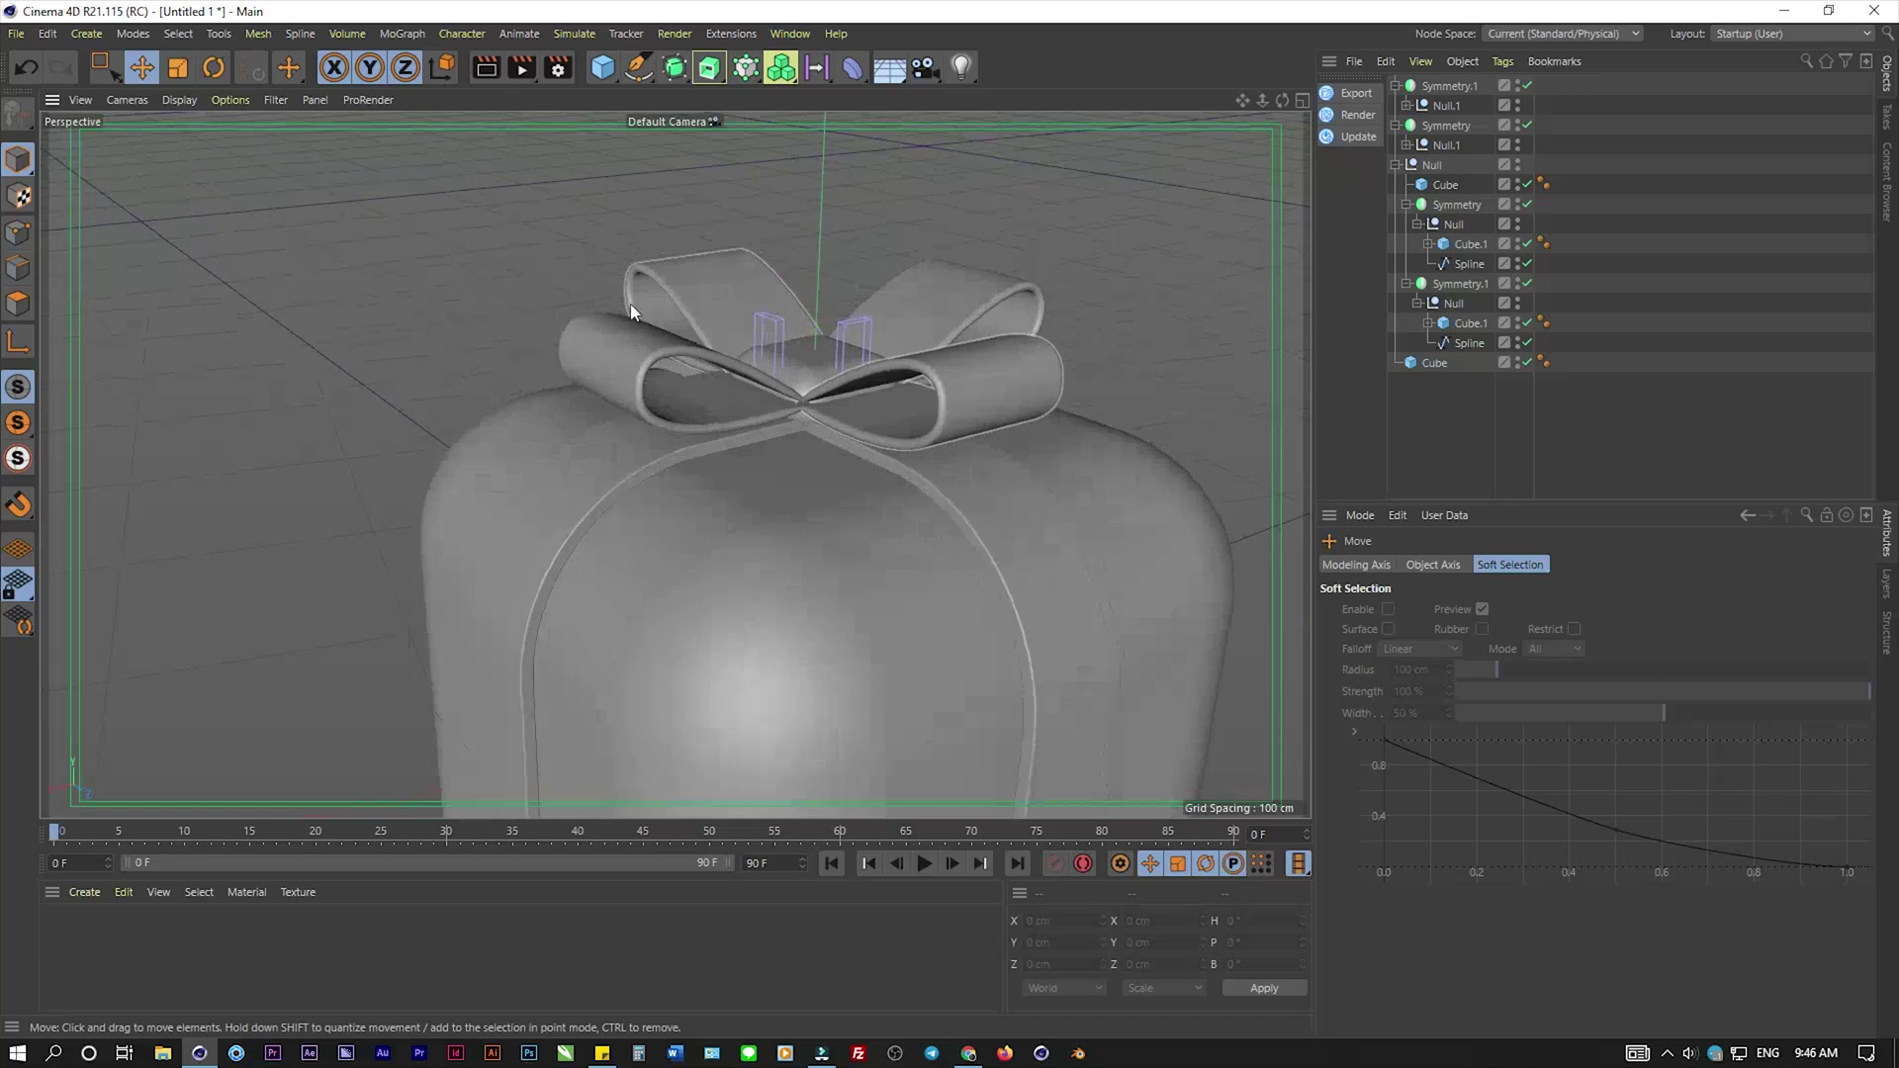
pyautogui.click(1395, 124)
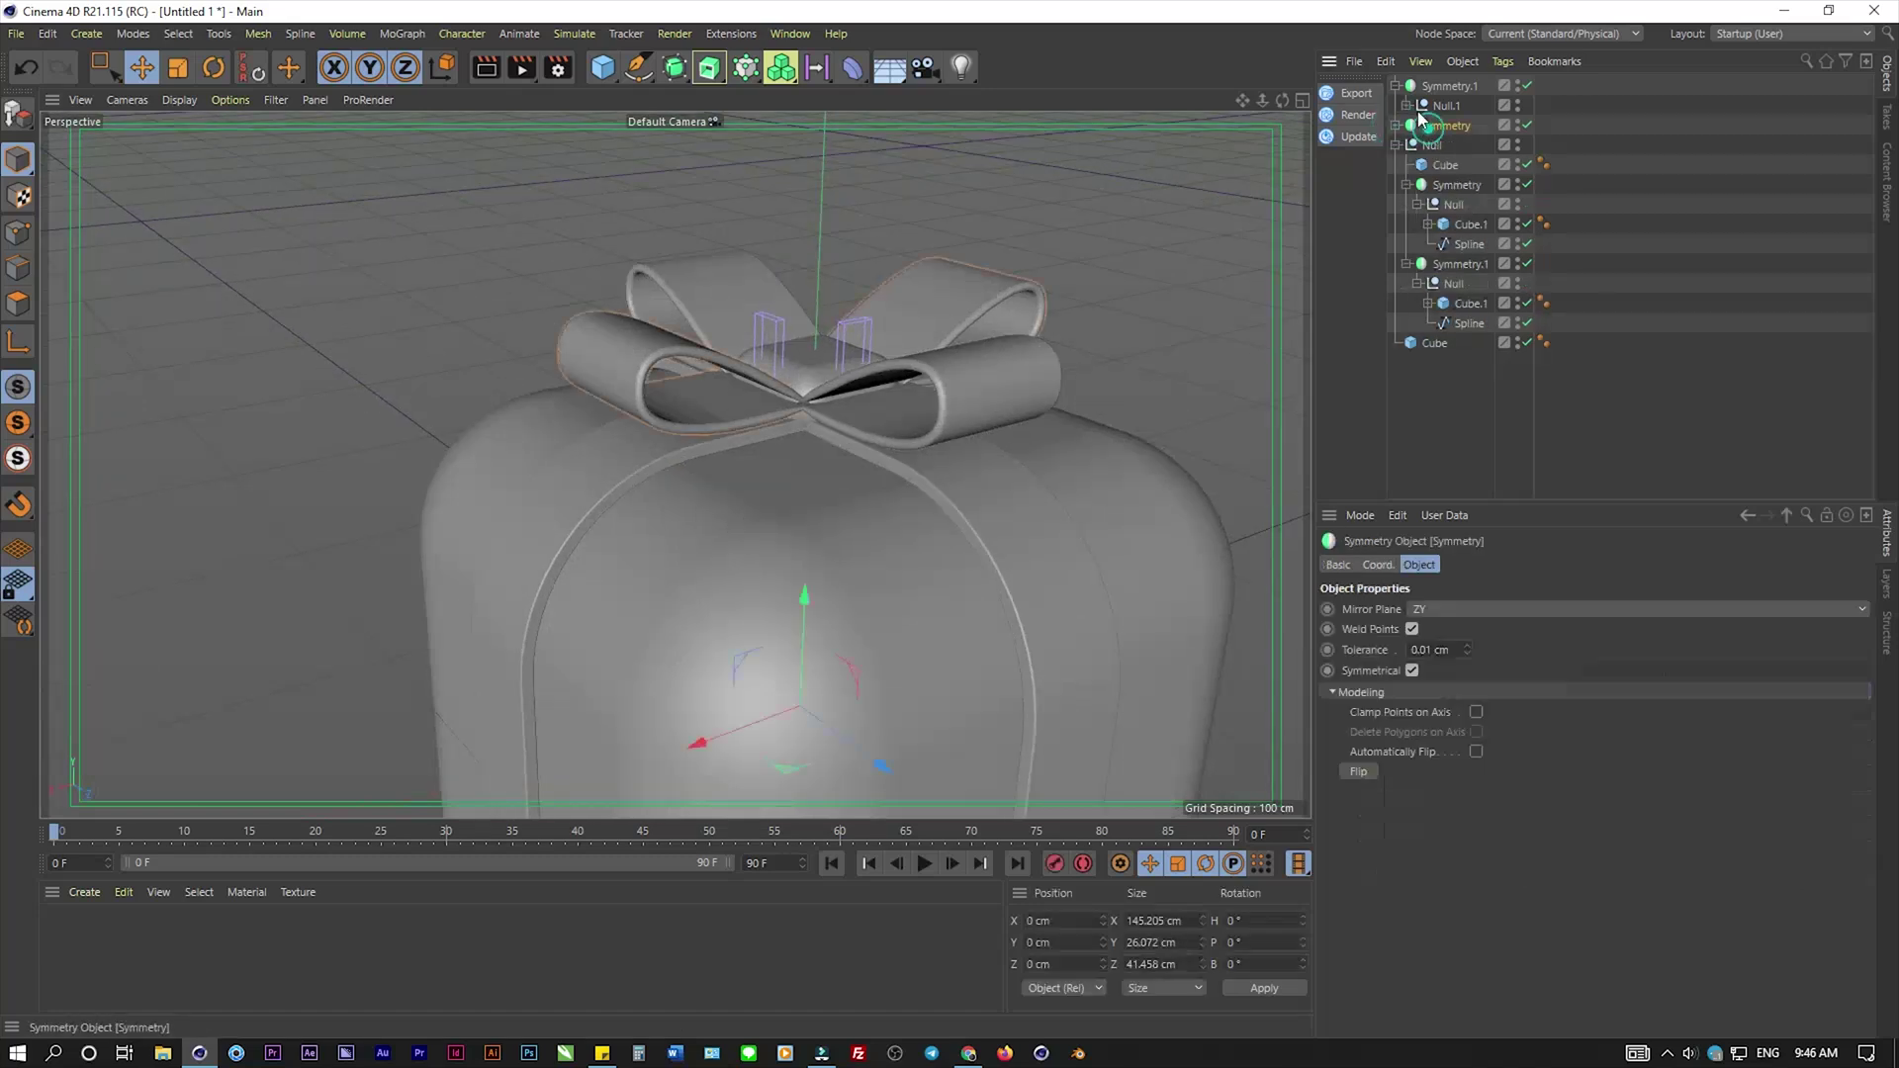
# - Group Symmetry.1, Symmetry and the knot Cube under a new Null.1 with Alt+G
pyautogui.click(1396, 85)
pyautogui.keyDown('ctrl'); pyautogui.click(1441, 106); pyautogui.keyUp('ctrl')
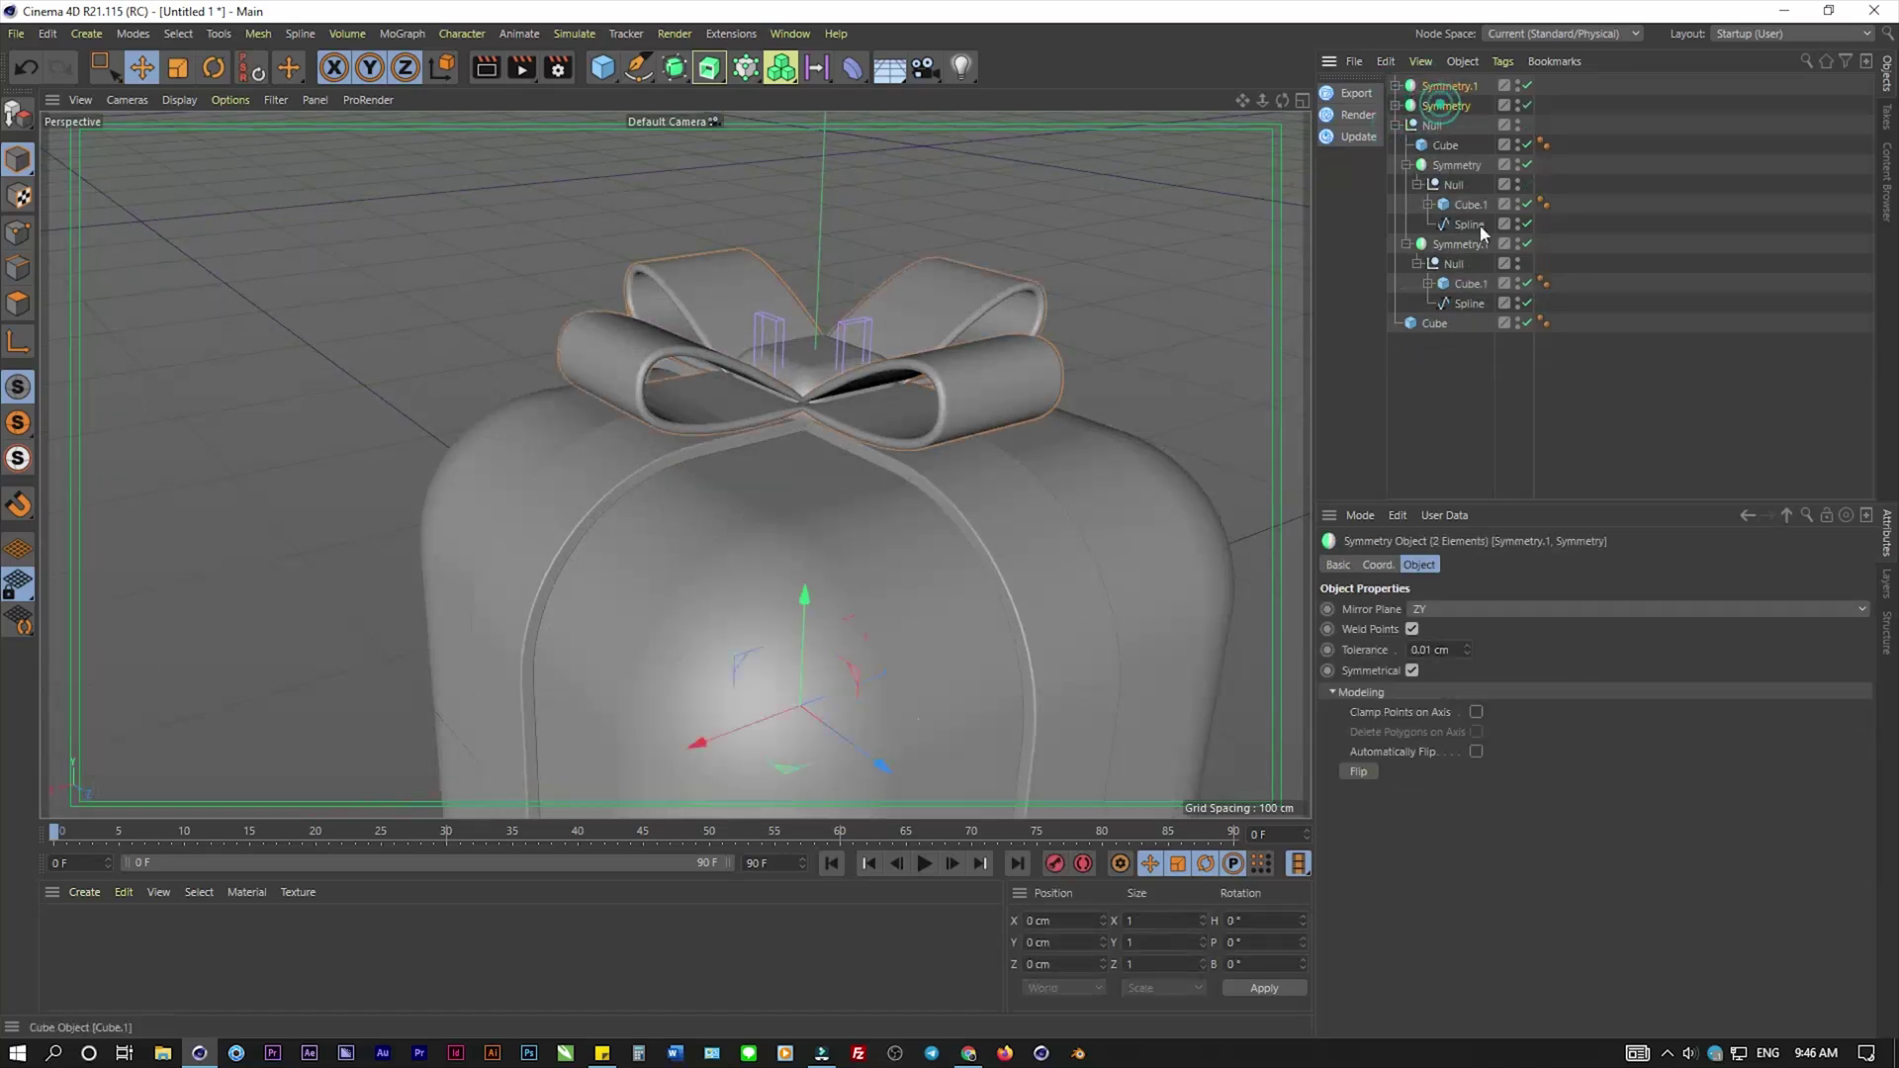
pyautogui.keyDown('ctrl'); pyautogui.click(1433, 323); pyautogui.keyUp('ctrl')
pyautogui.hotkey('alt', 'g')
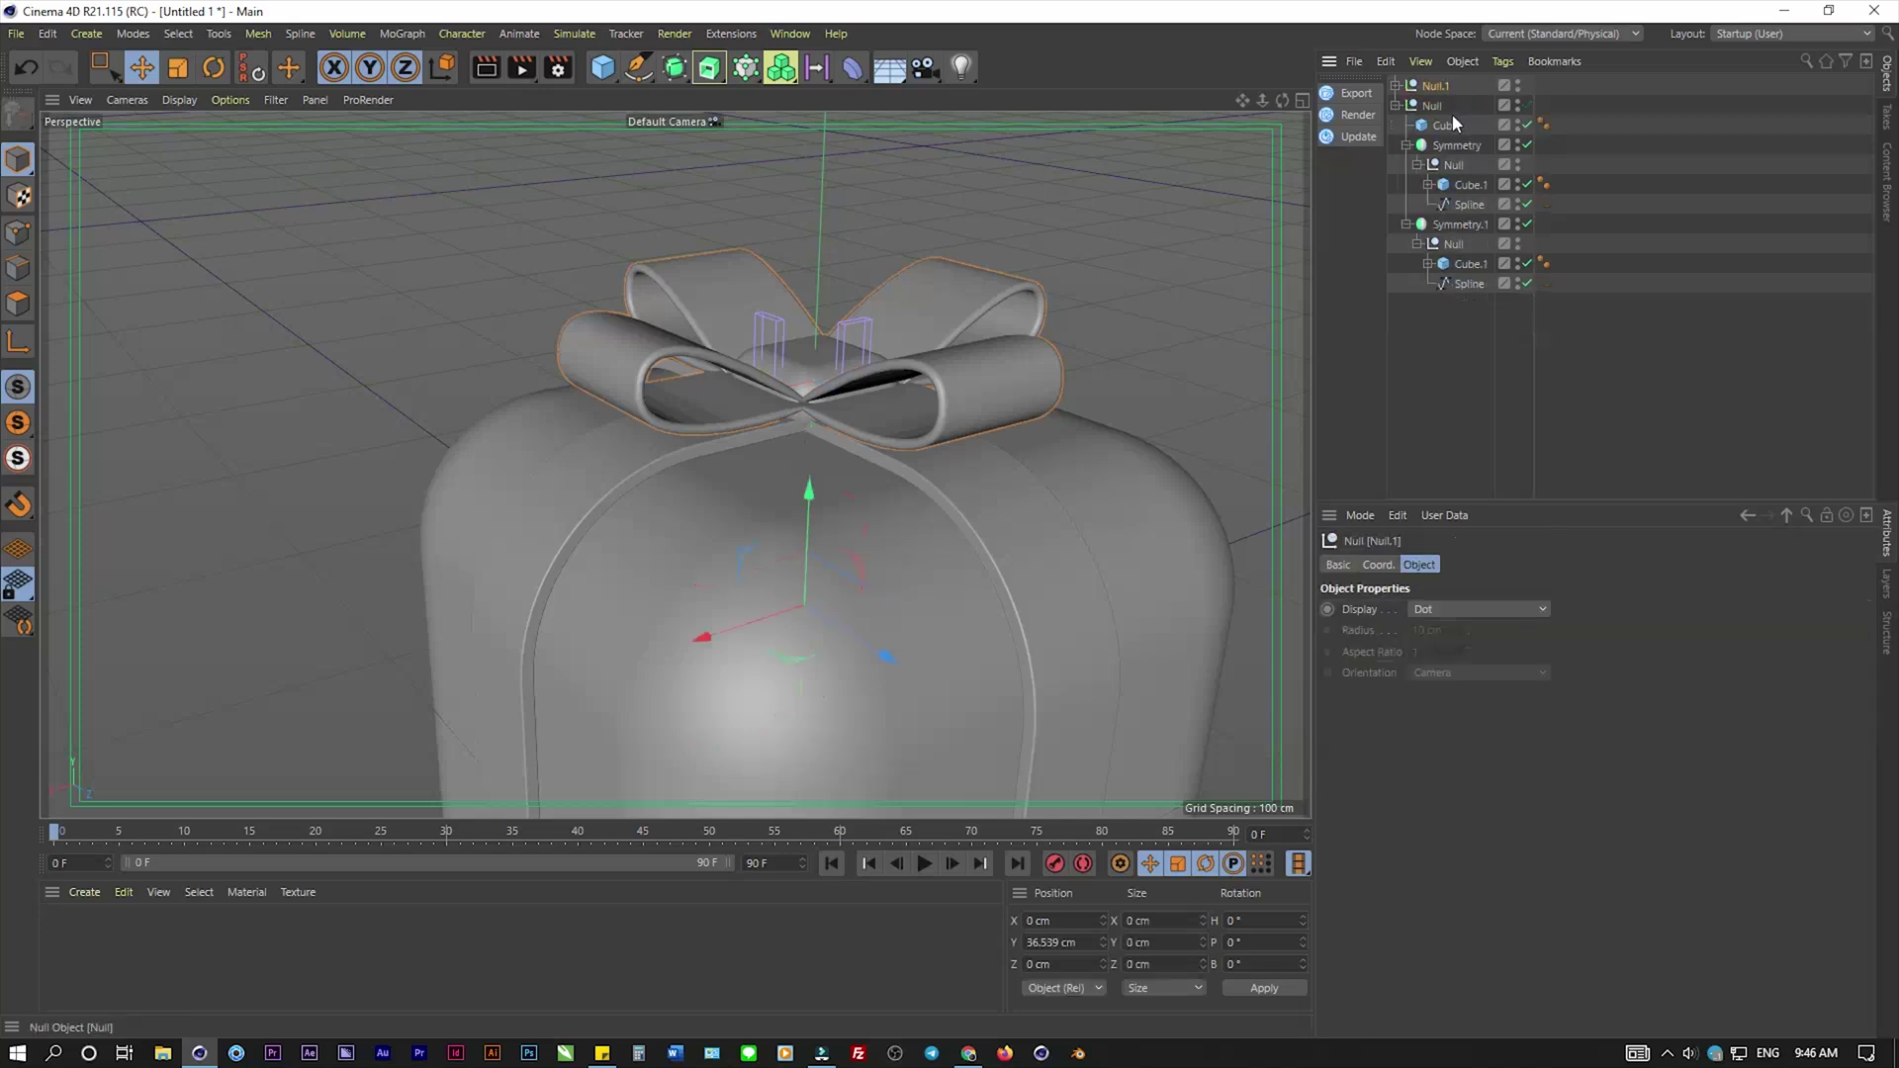
pyautogui.click(1397, 105)
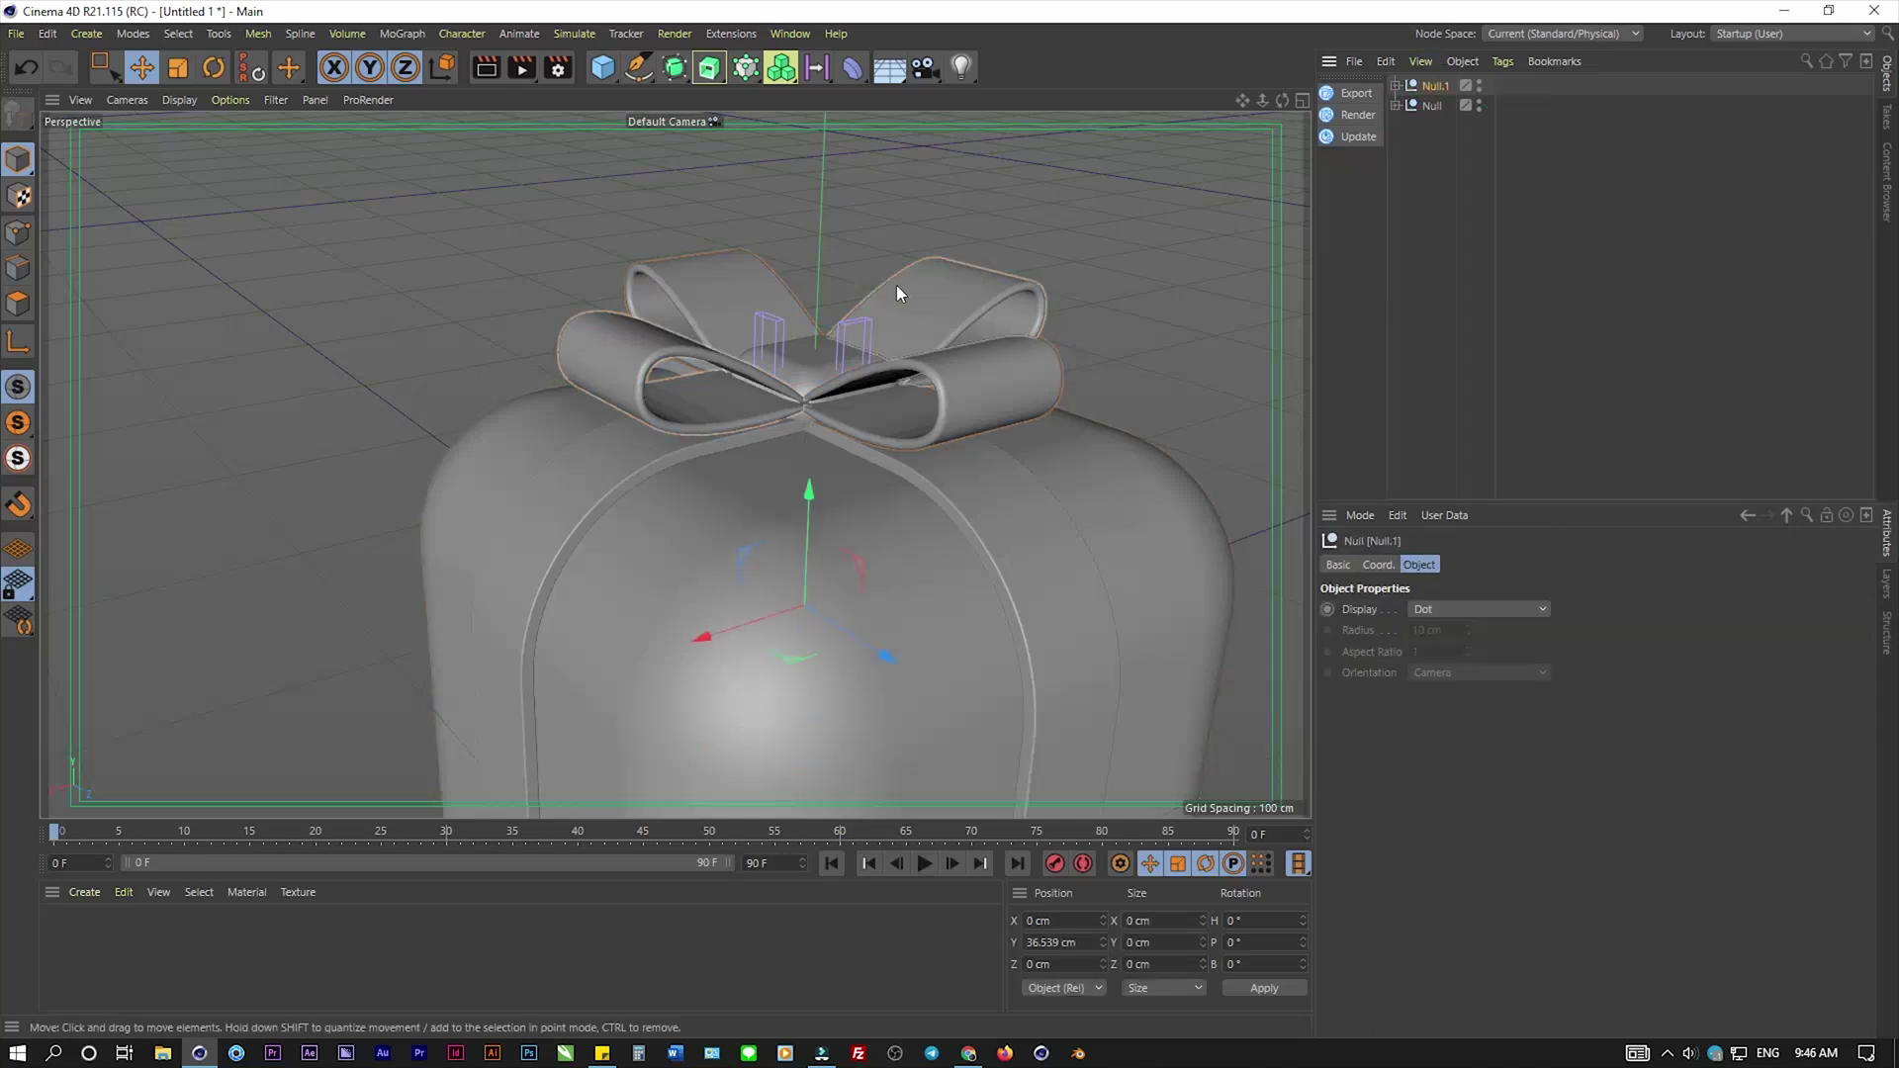
# - Scale the bow group down slightly so it sits neatly on the gift box
pyautogui.click(178, 67)
pyautogui.moveTo(913, 214); pyautogui.dragTo(878, 227)
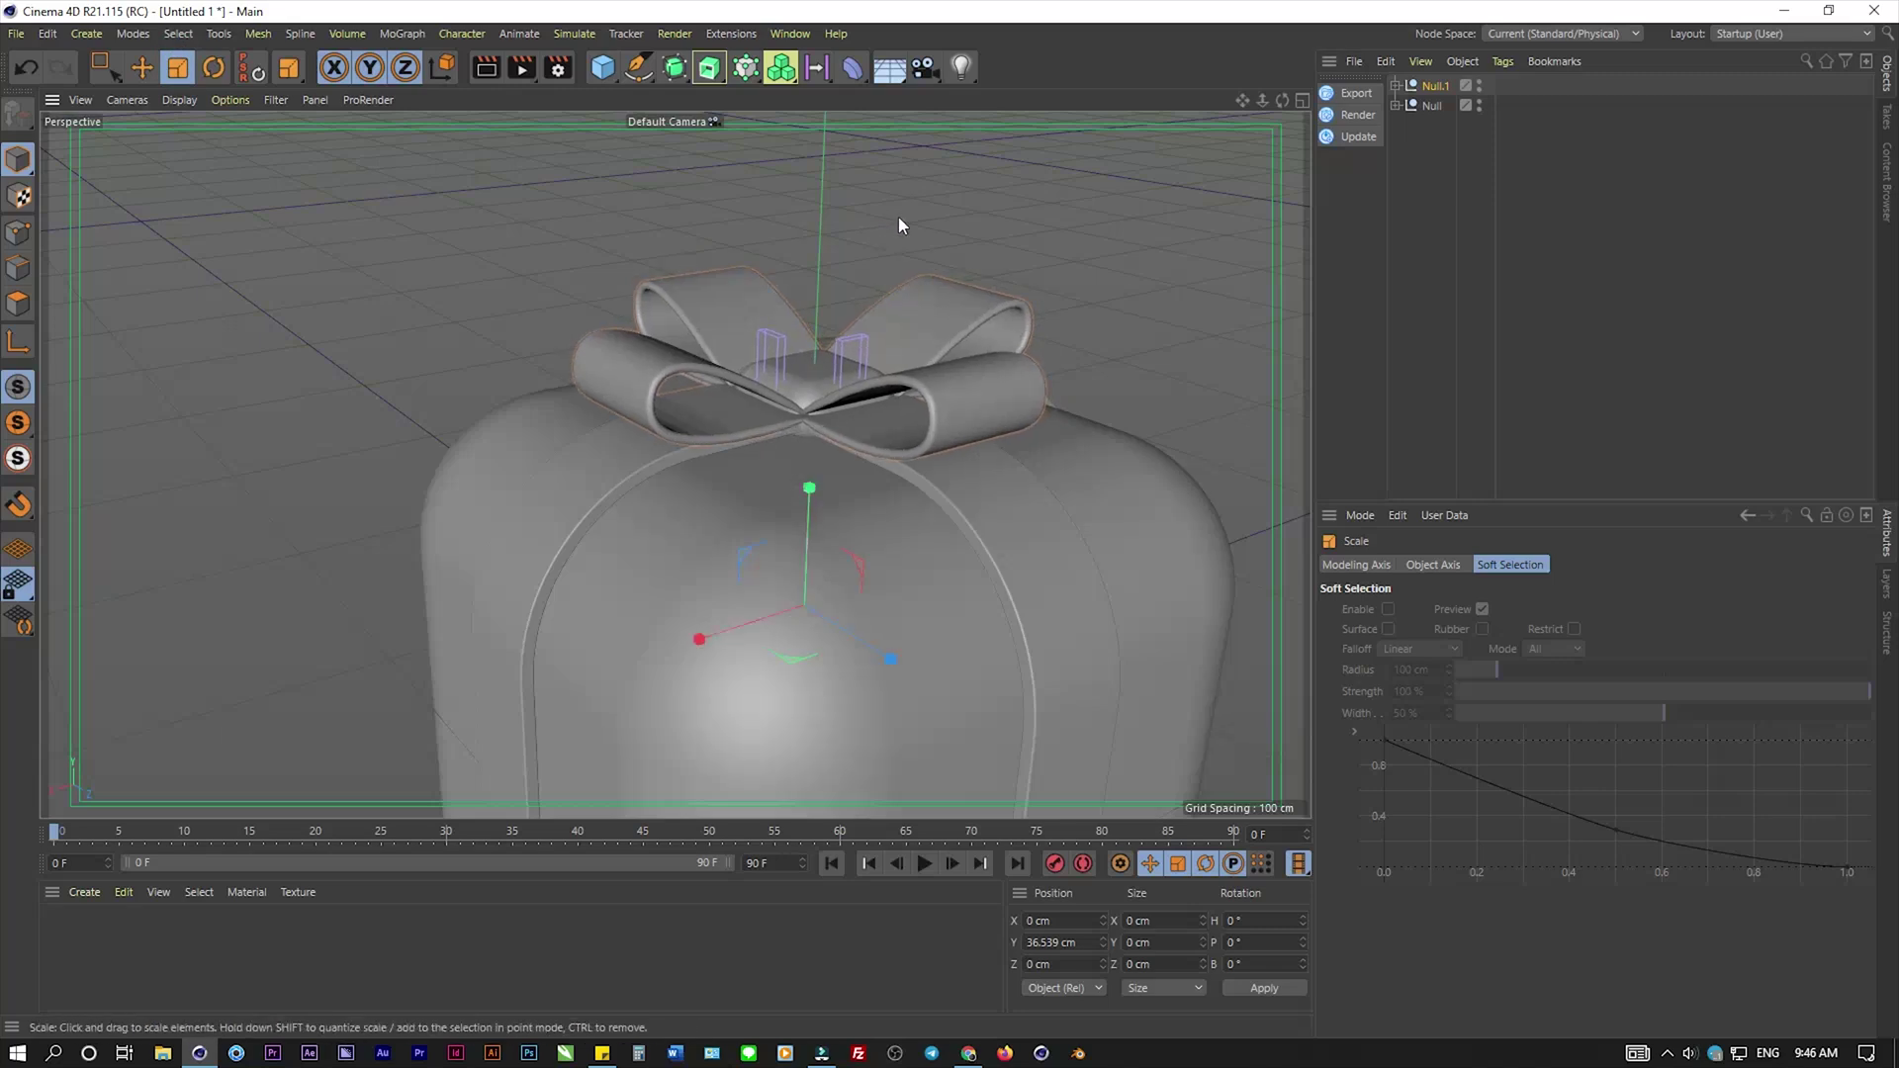
pyautogui.click(905, 208)
pyautogui.scroll(-5, 574, 279)
pyautogui.keyDown('alt'); pyautogui.moveTo(640, 276); pyautogui.dragTo(760, 261); pyautogui.keyUp('alt')
pyautogui.keyDown('alt'); pyautogui.moveTo(759, 261); pyautogui.dragTo(524, 253, button='right'); pyautogui.keyUp('alt')
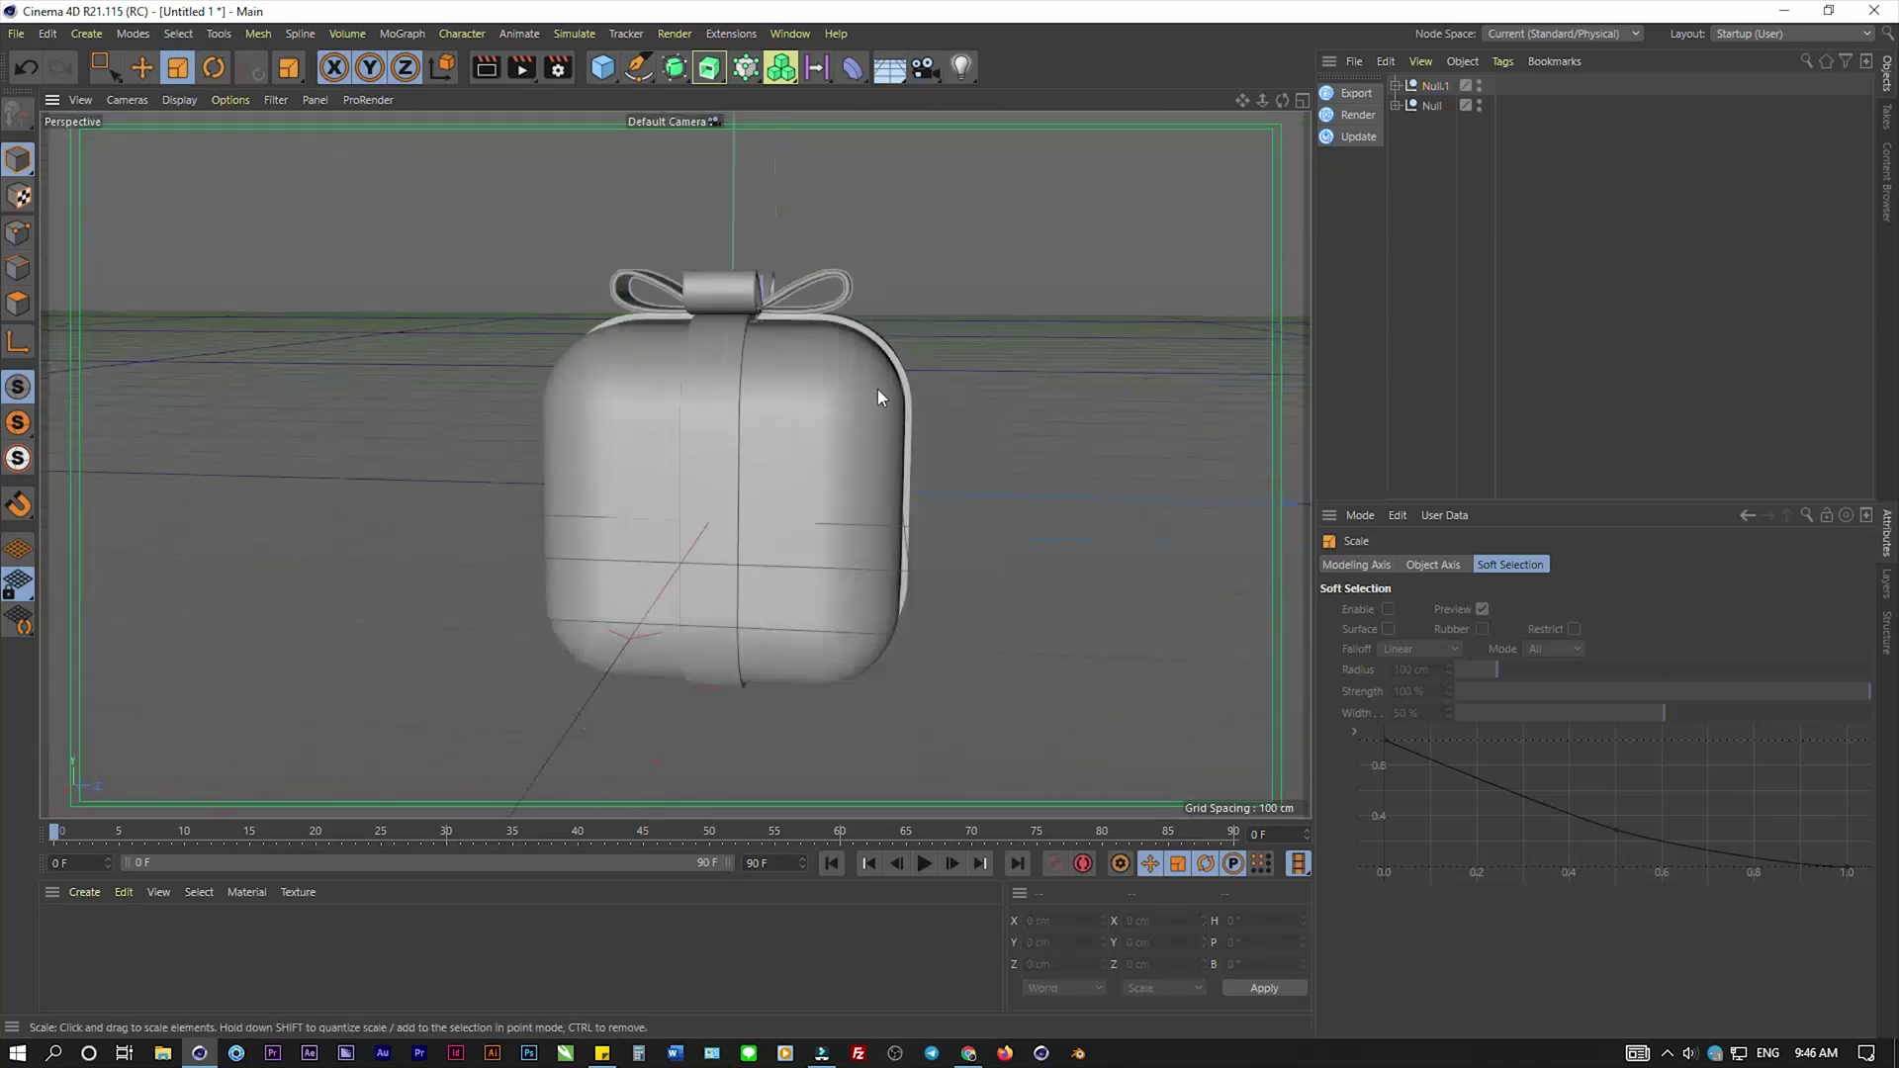
pyautogui.moveTo(876, 389)
pyautogui.keyDown('alt'); pyautogui.mouseDown()
pyautogui.moveTo(627, 475)
pyautogui.moveTo(584, 554)
pyautogui.moveTo(357, 504)
pyautogui.moveTo(837, 491)
pyautogui.moveTo(1006, 354)
pyautogui.moveTo(246, 449)
pyautogui.moveTo(743, 501)
pyautogui.moveTo(750, 270)
pyautogui.moveTo(660, 350)
pyautogui.moveTo(655, 324)
pyautogui.moveTo(924, 276)
pyautogui.moveTo(916, 217)
pyautogui.moveTo(799, 270)
pyautogui.mouseUp(); pyautogui.keyUp('alt')
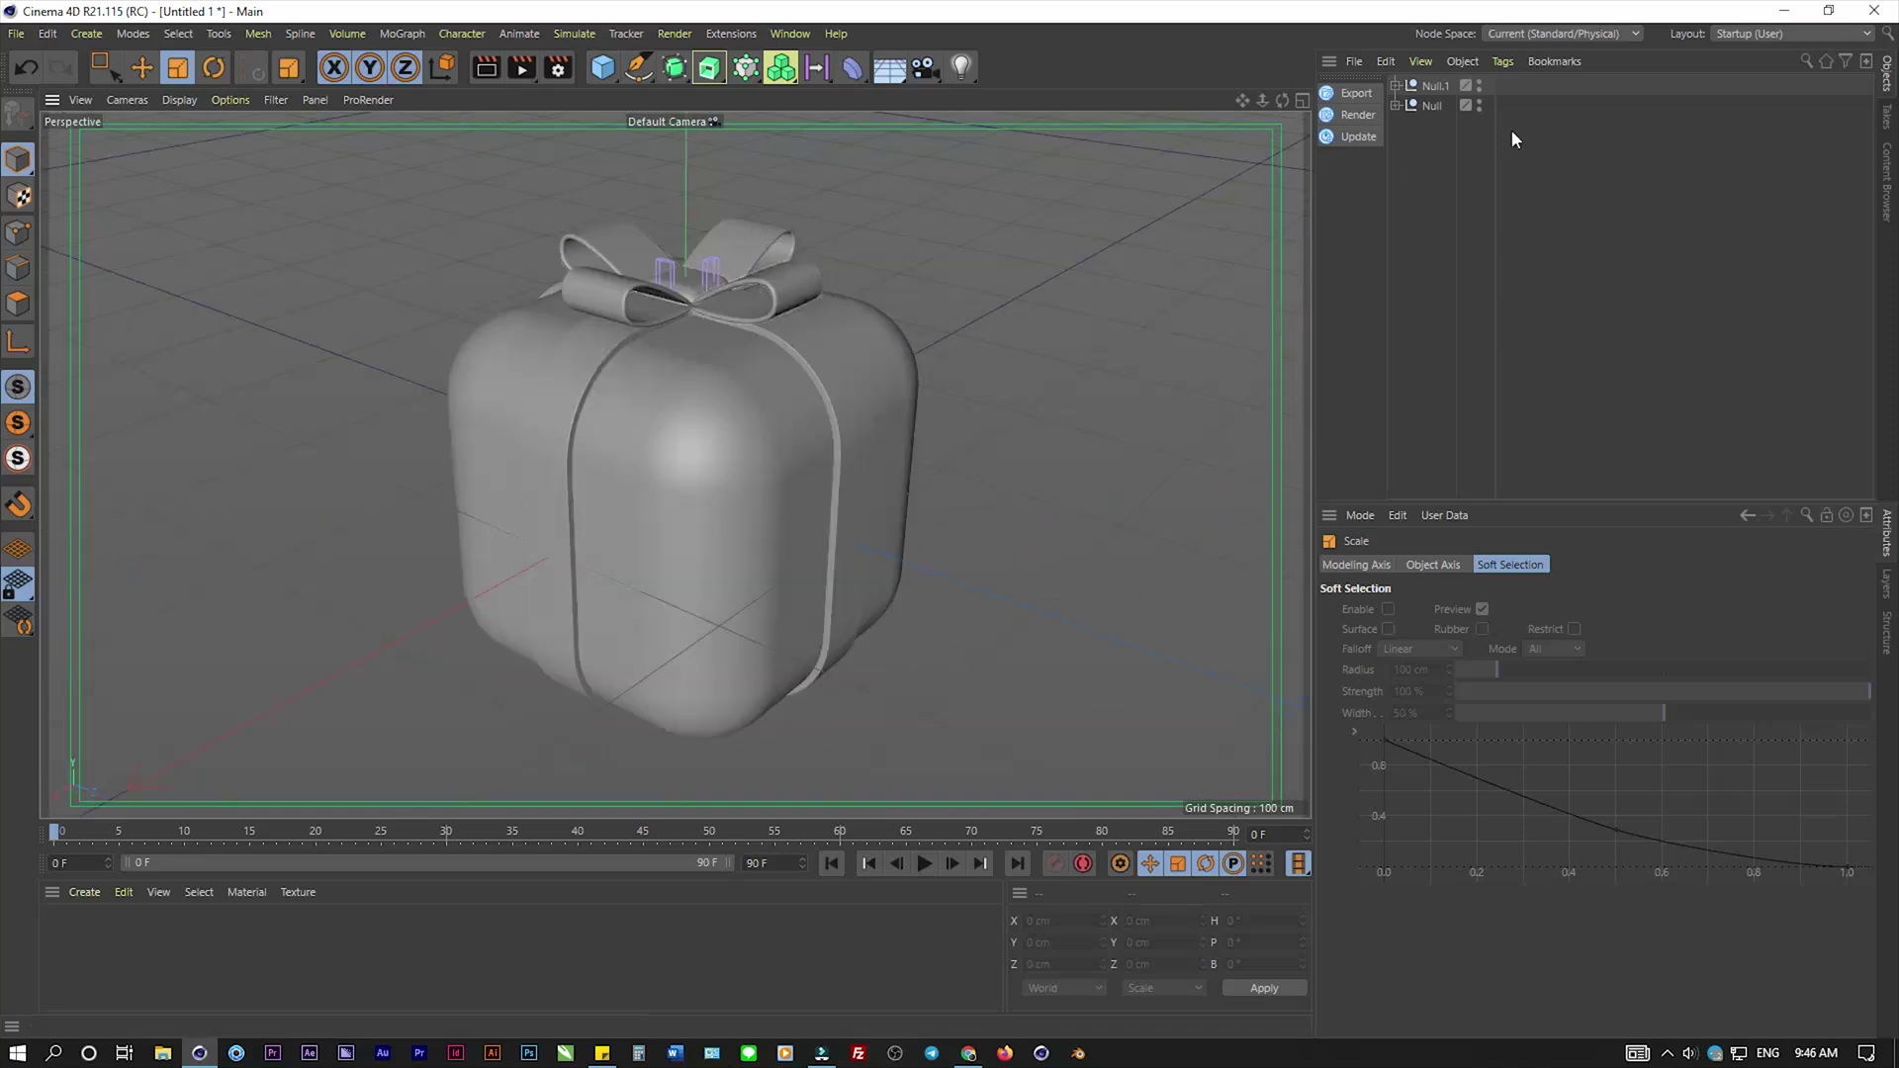
pyautogui.click(1395, 104)
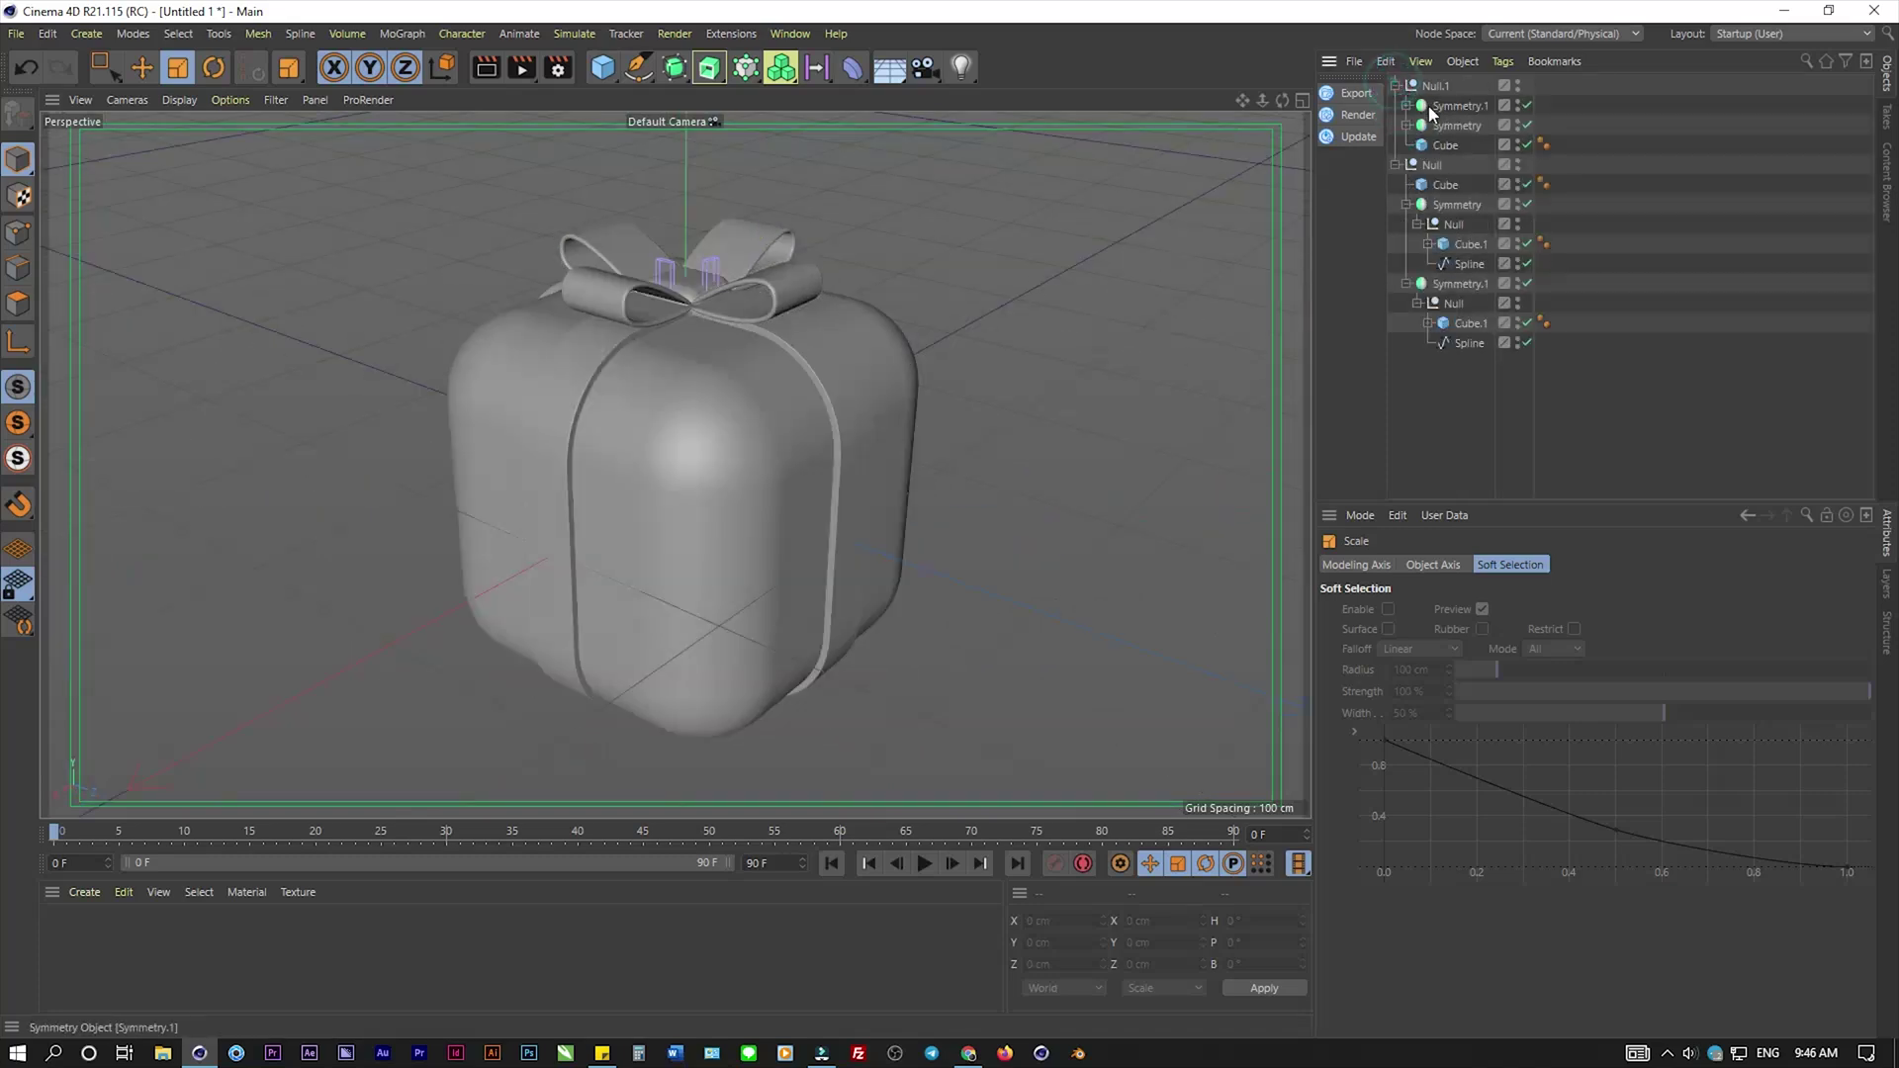
pyautogui.click(1405, 124)
pyautogui.click(1417, 124)
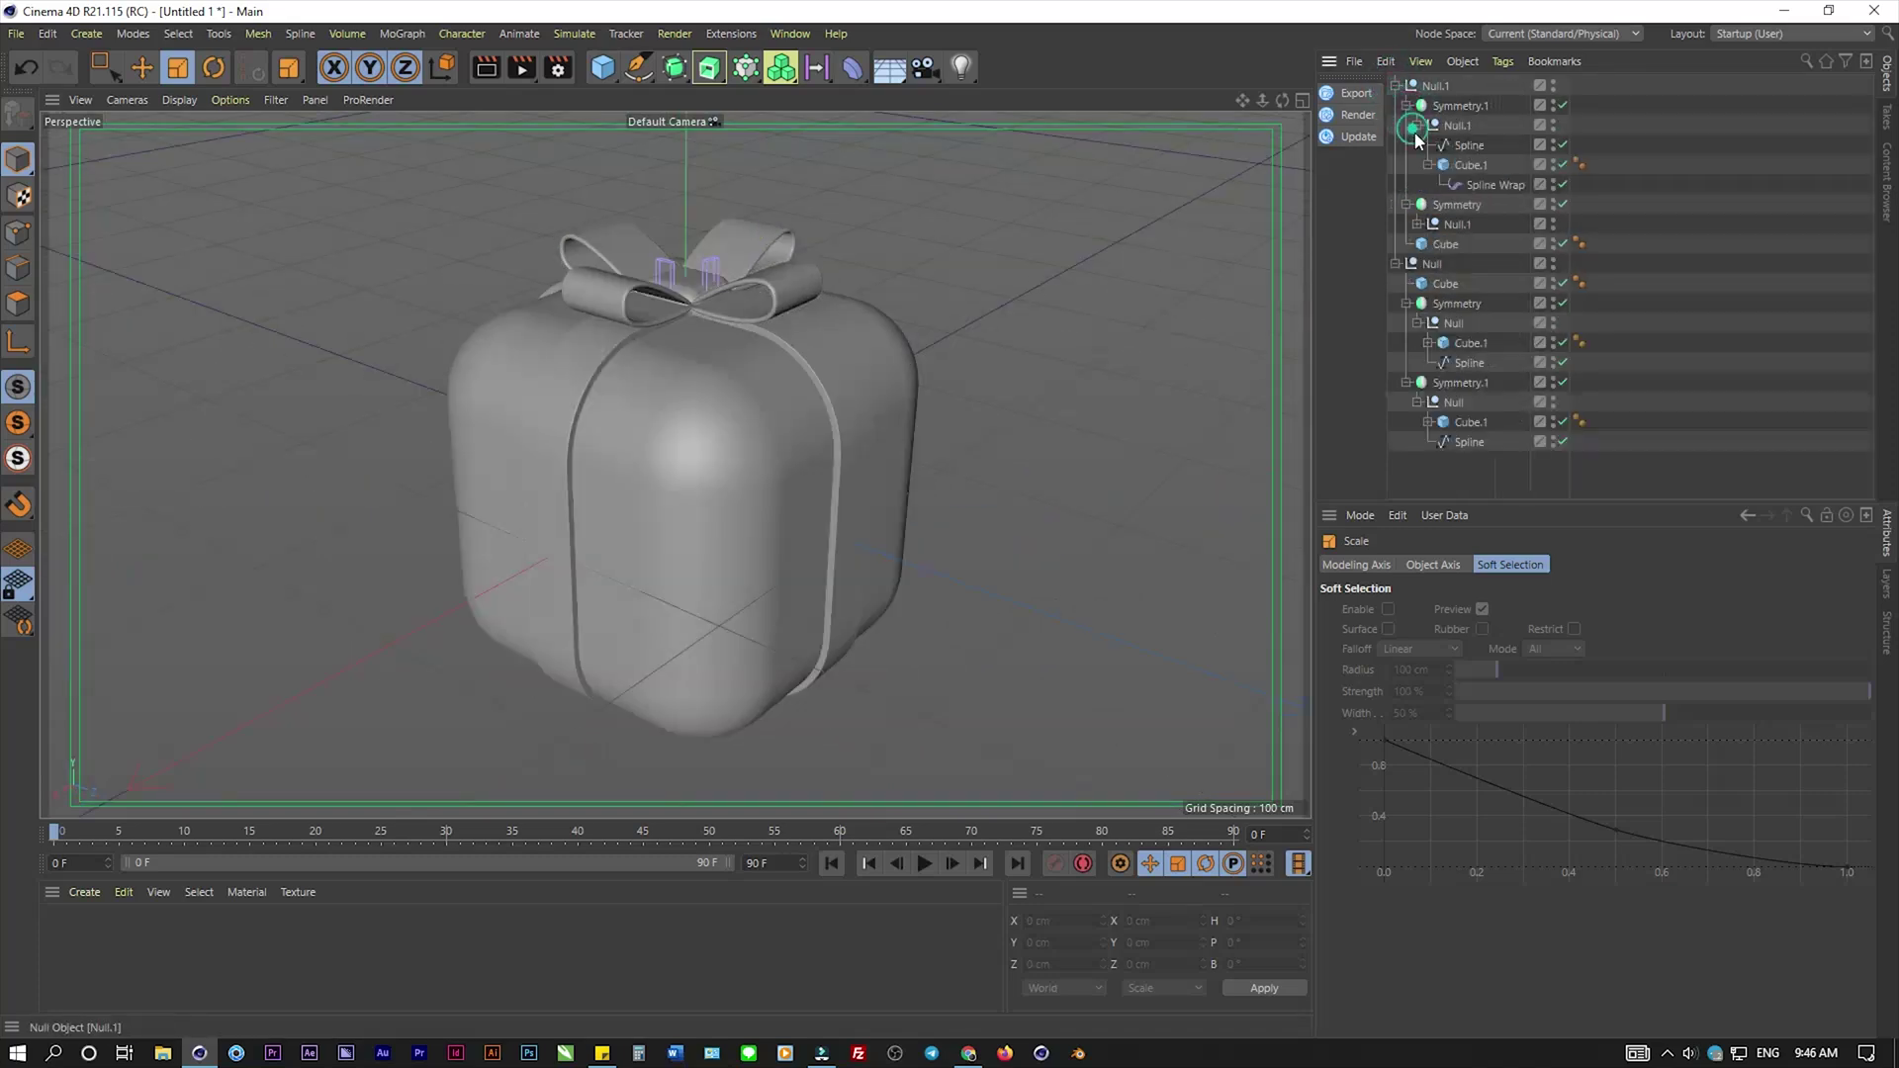
pyautogui.click(1418, 223)
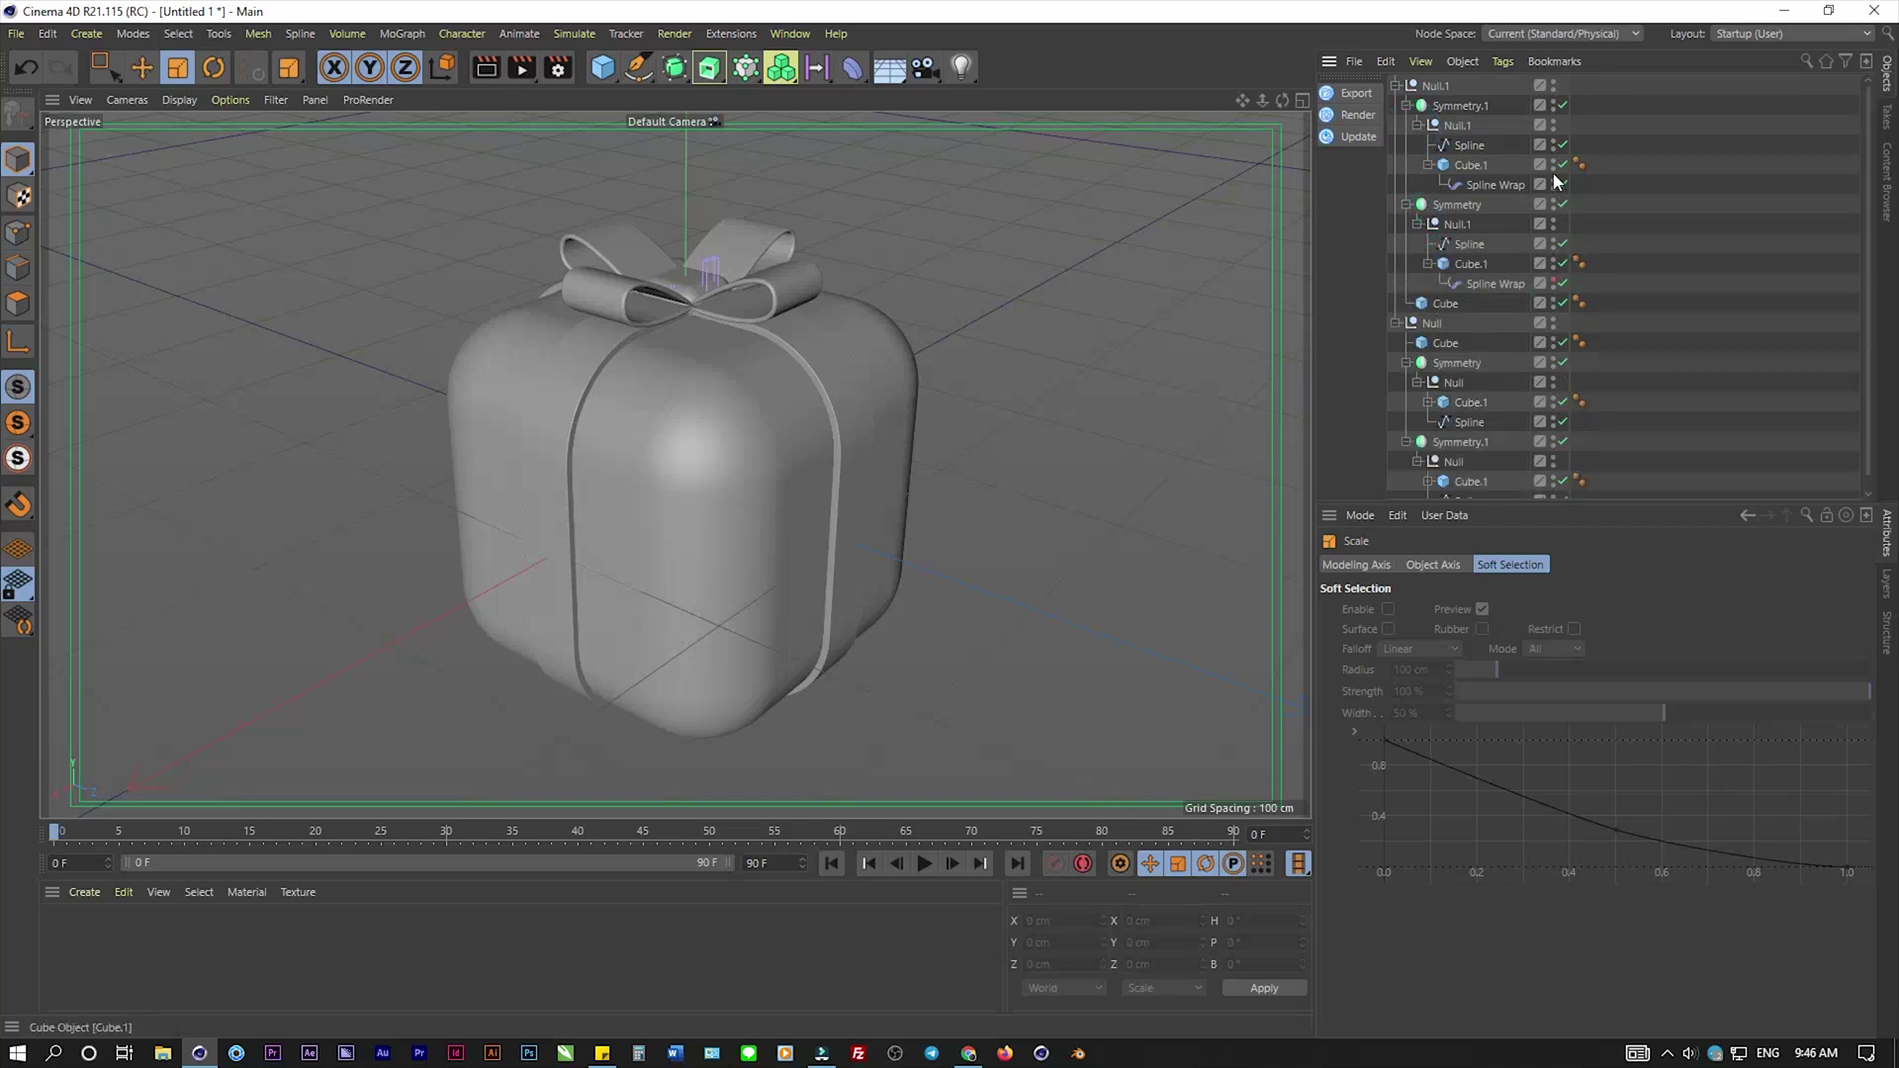
pyautogui.click(1703, 206)
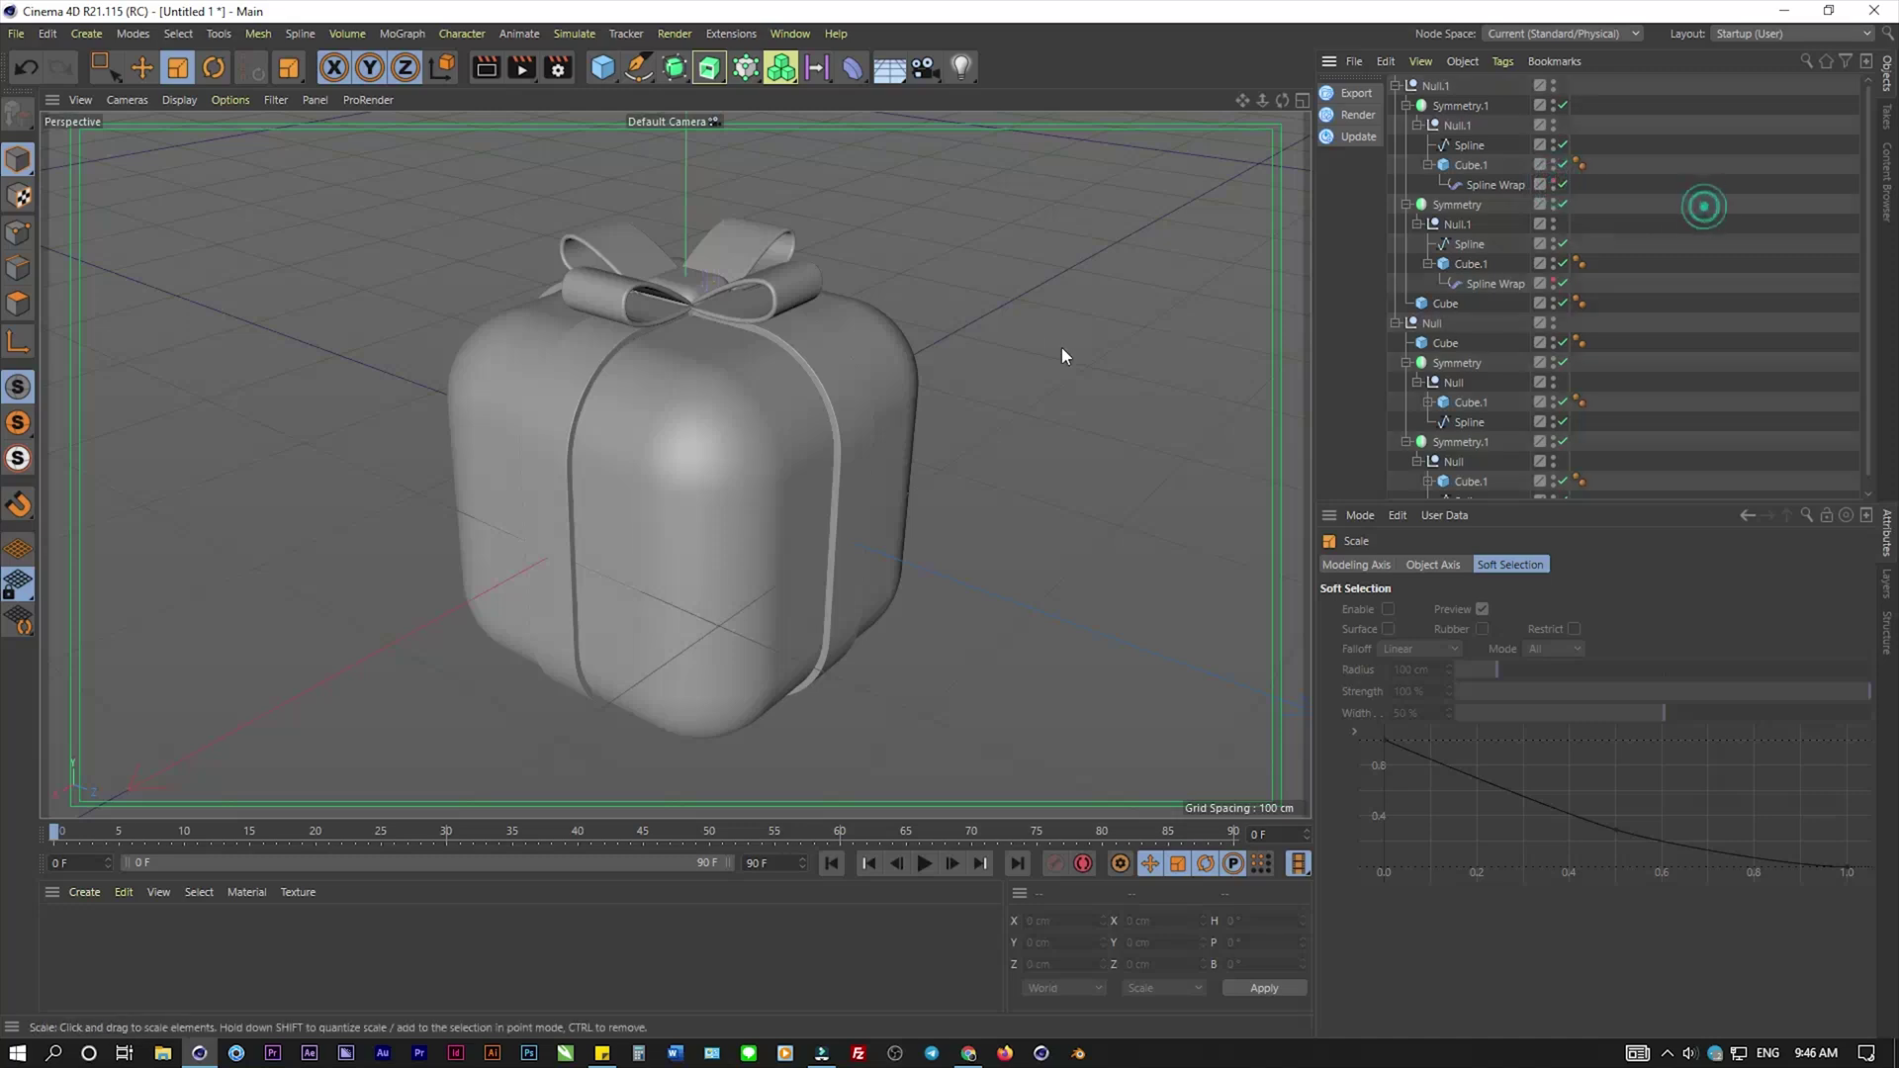
pyautogui.click(179, 100)
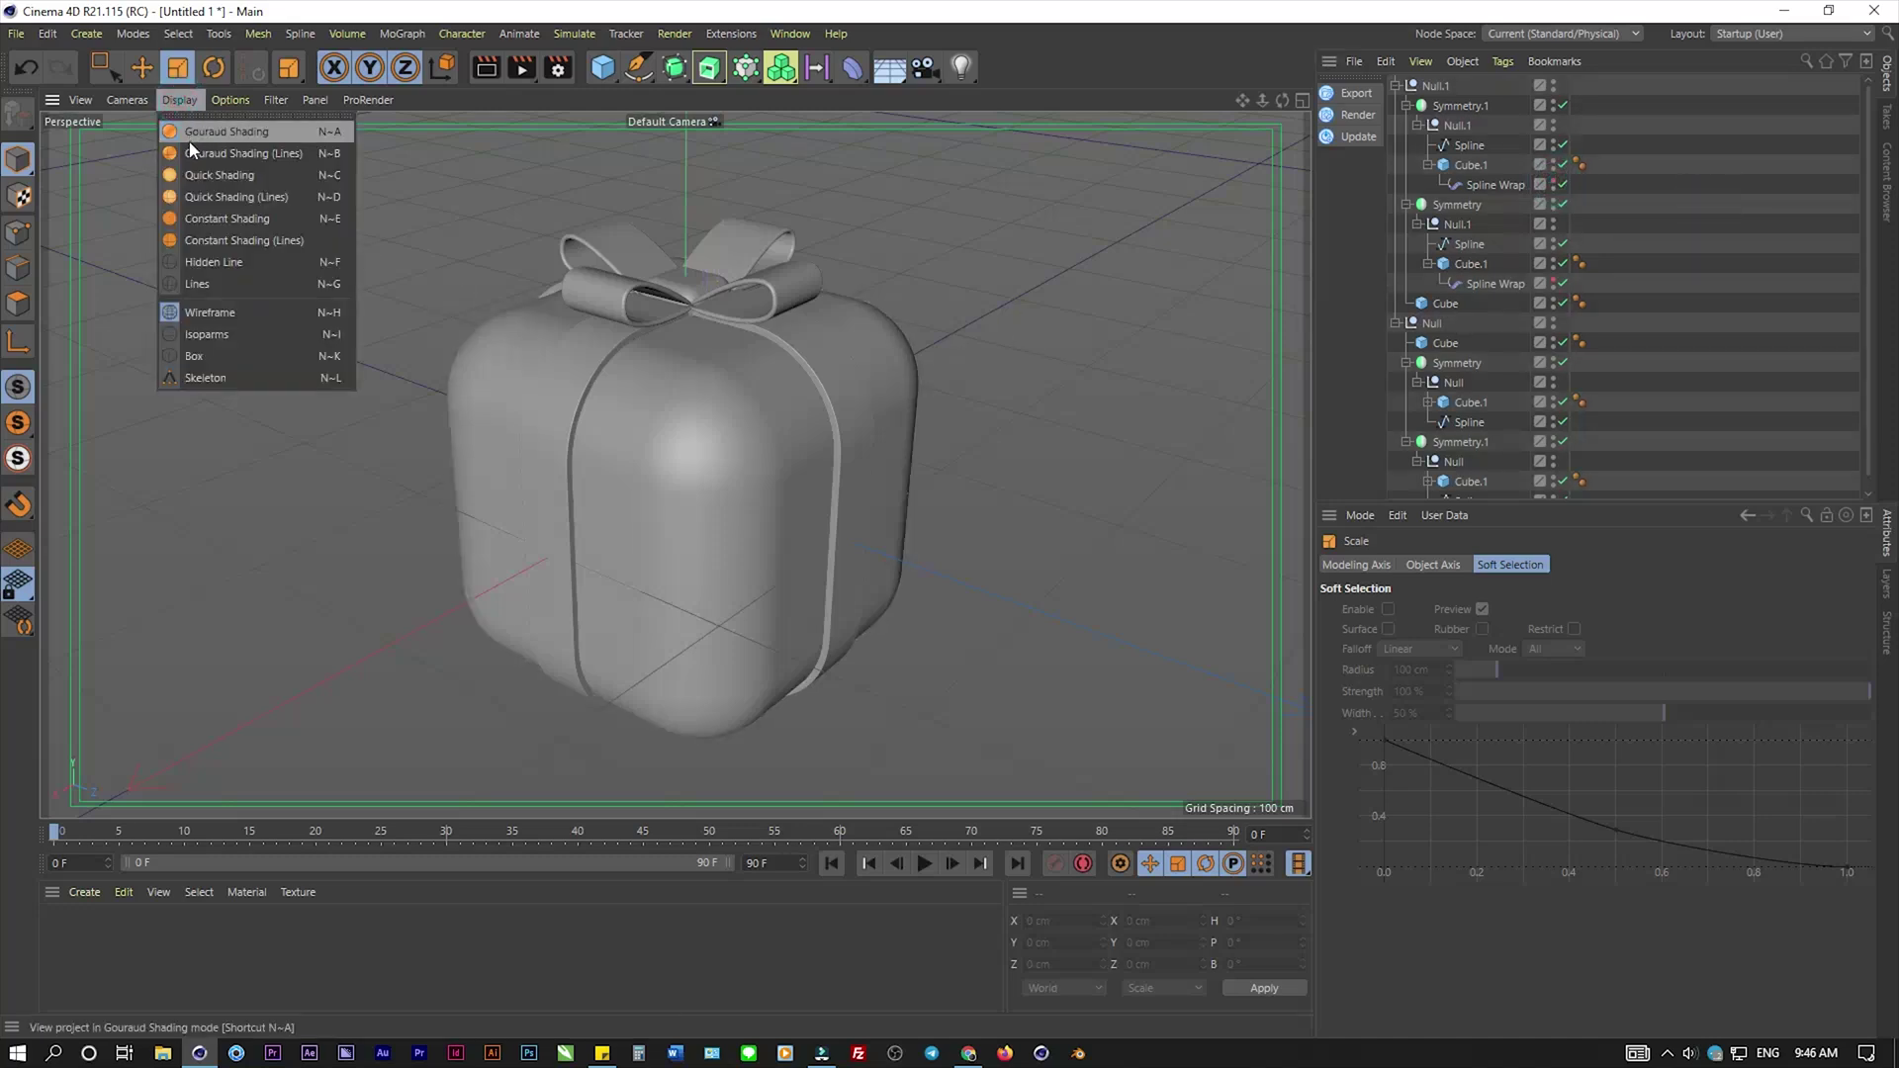
pyautogui.click(187, 148)
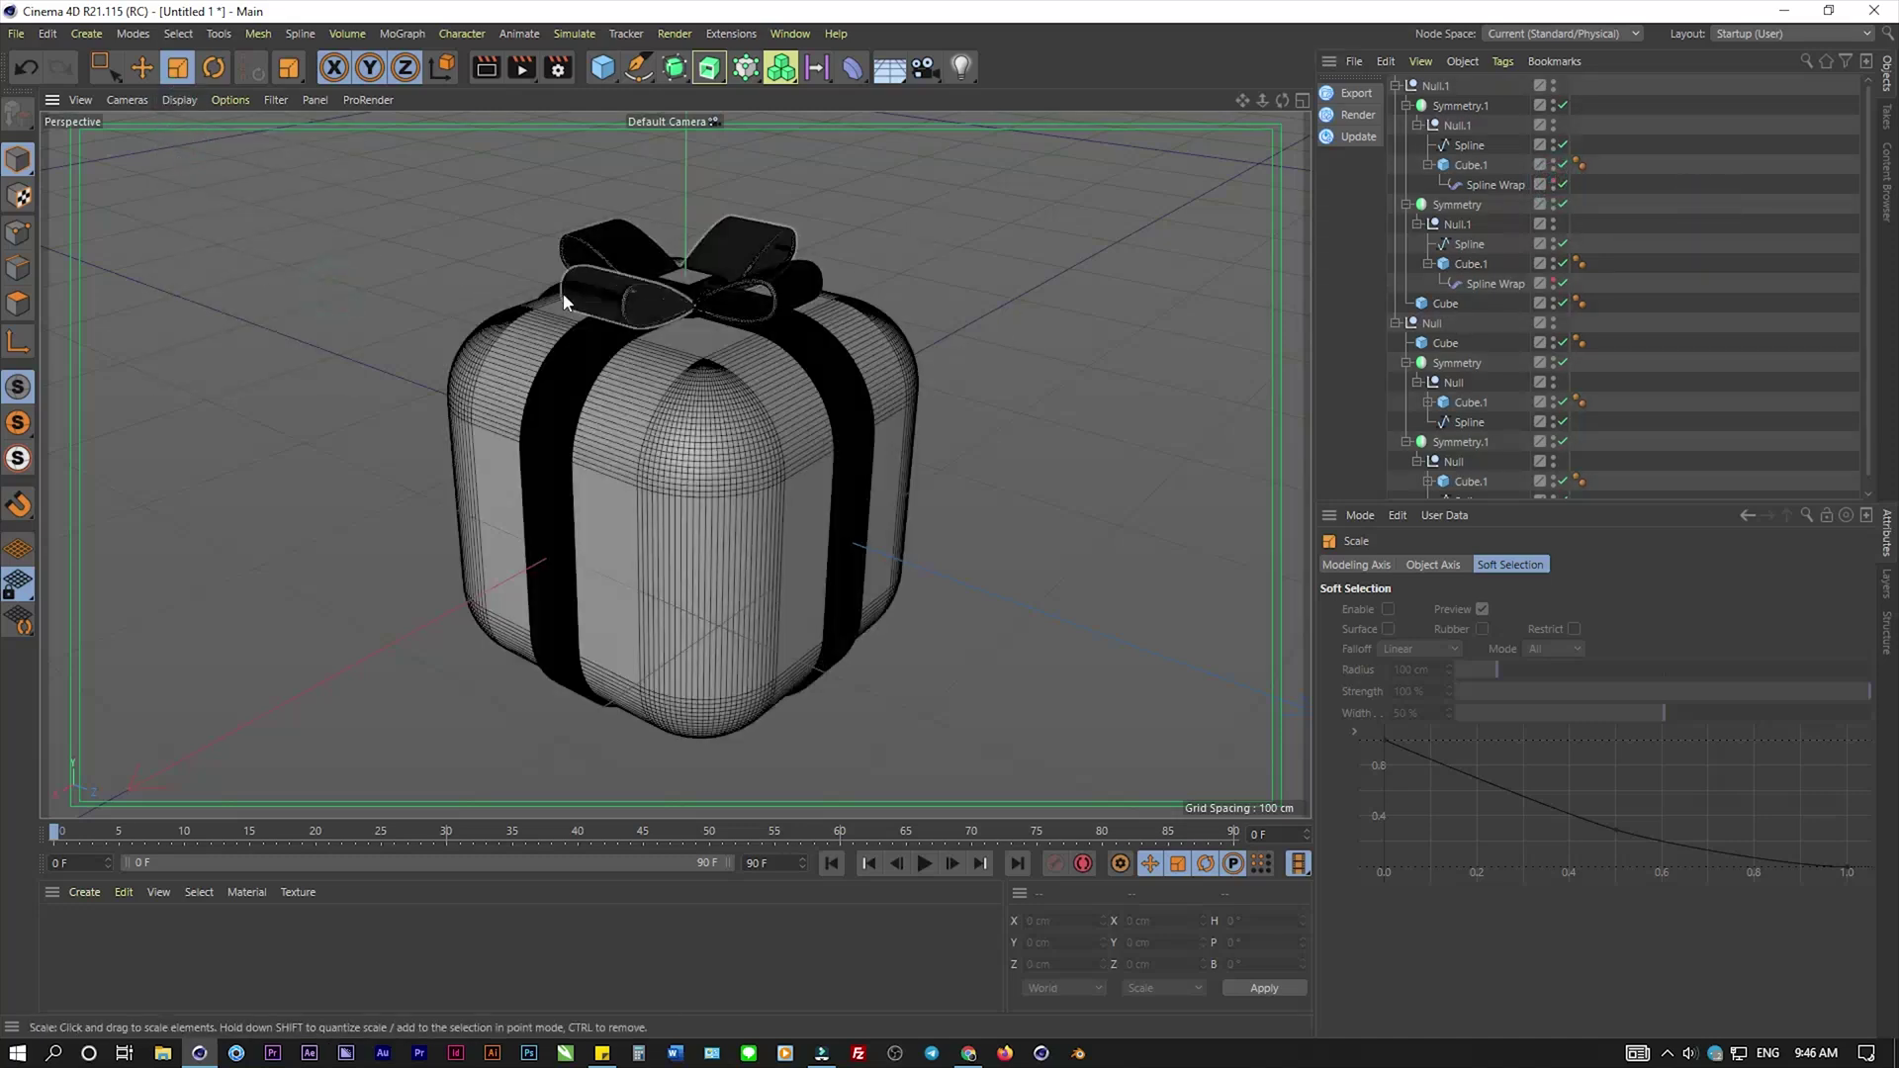
pyautogui.moveTo(562, 292)
pyautogui.keyDown('alt'); pyautogui.mouseDown()
pyautogui.moveTo(859, 191)
pyautogui.moveTo(821, 275)
pyautogui.moveTo(754, 198)
pyautogui.mouseUp(); pyautogui.keyUp('alt')
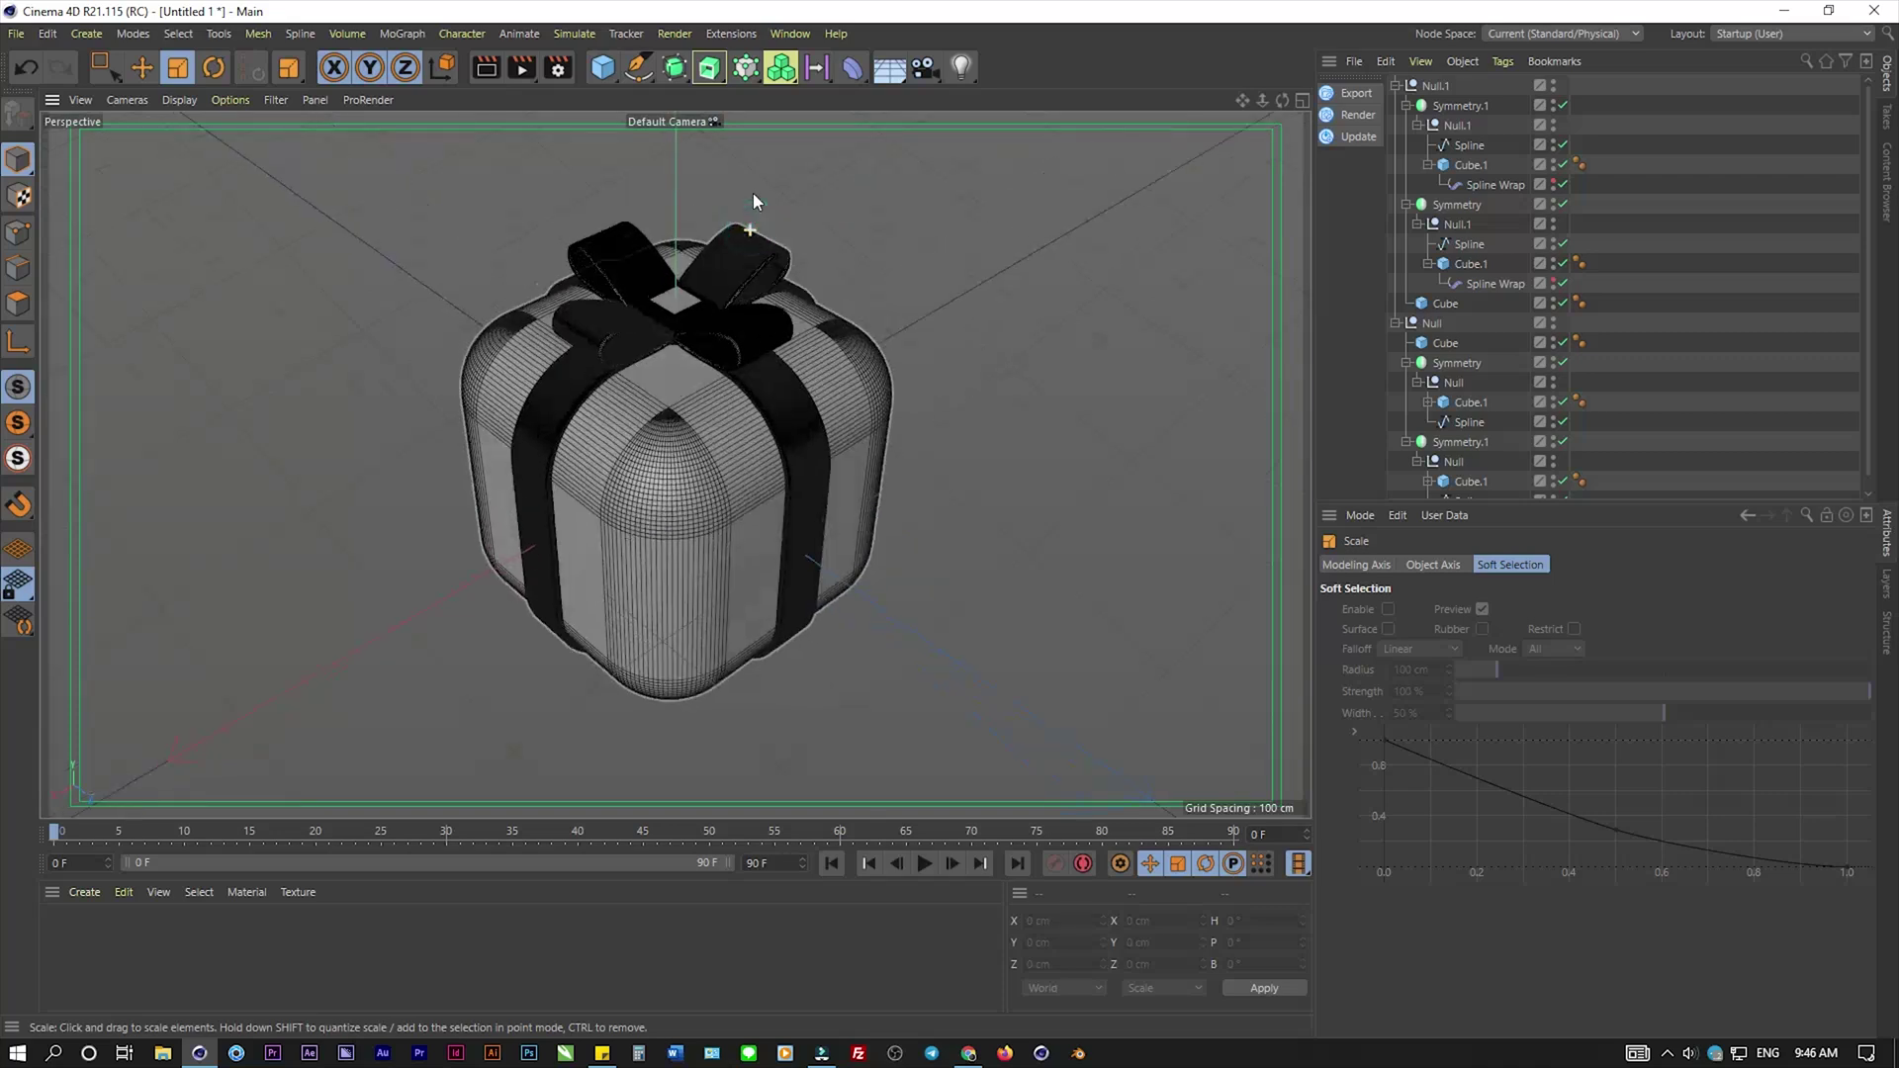
pyautogui.moveTo(1242, 98); pyautogui.dragTo(1242, 99)
pyautogui.click(1012, 241)
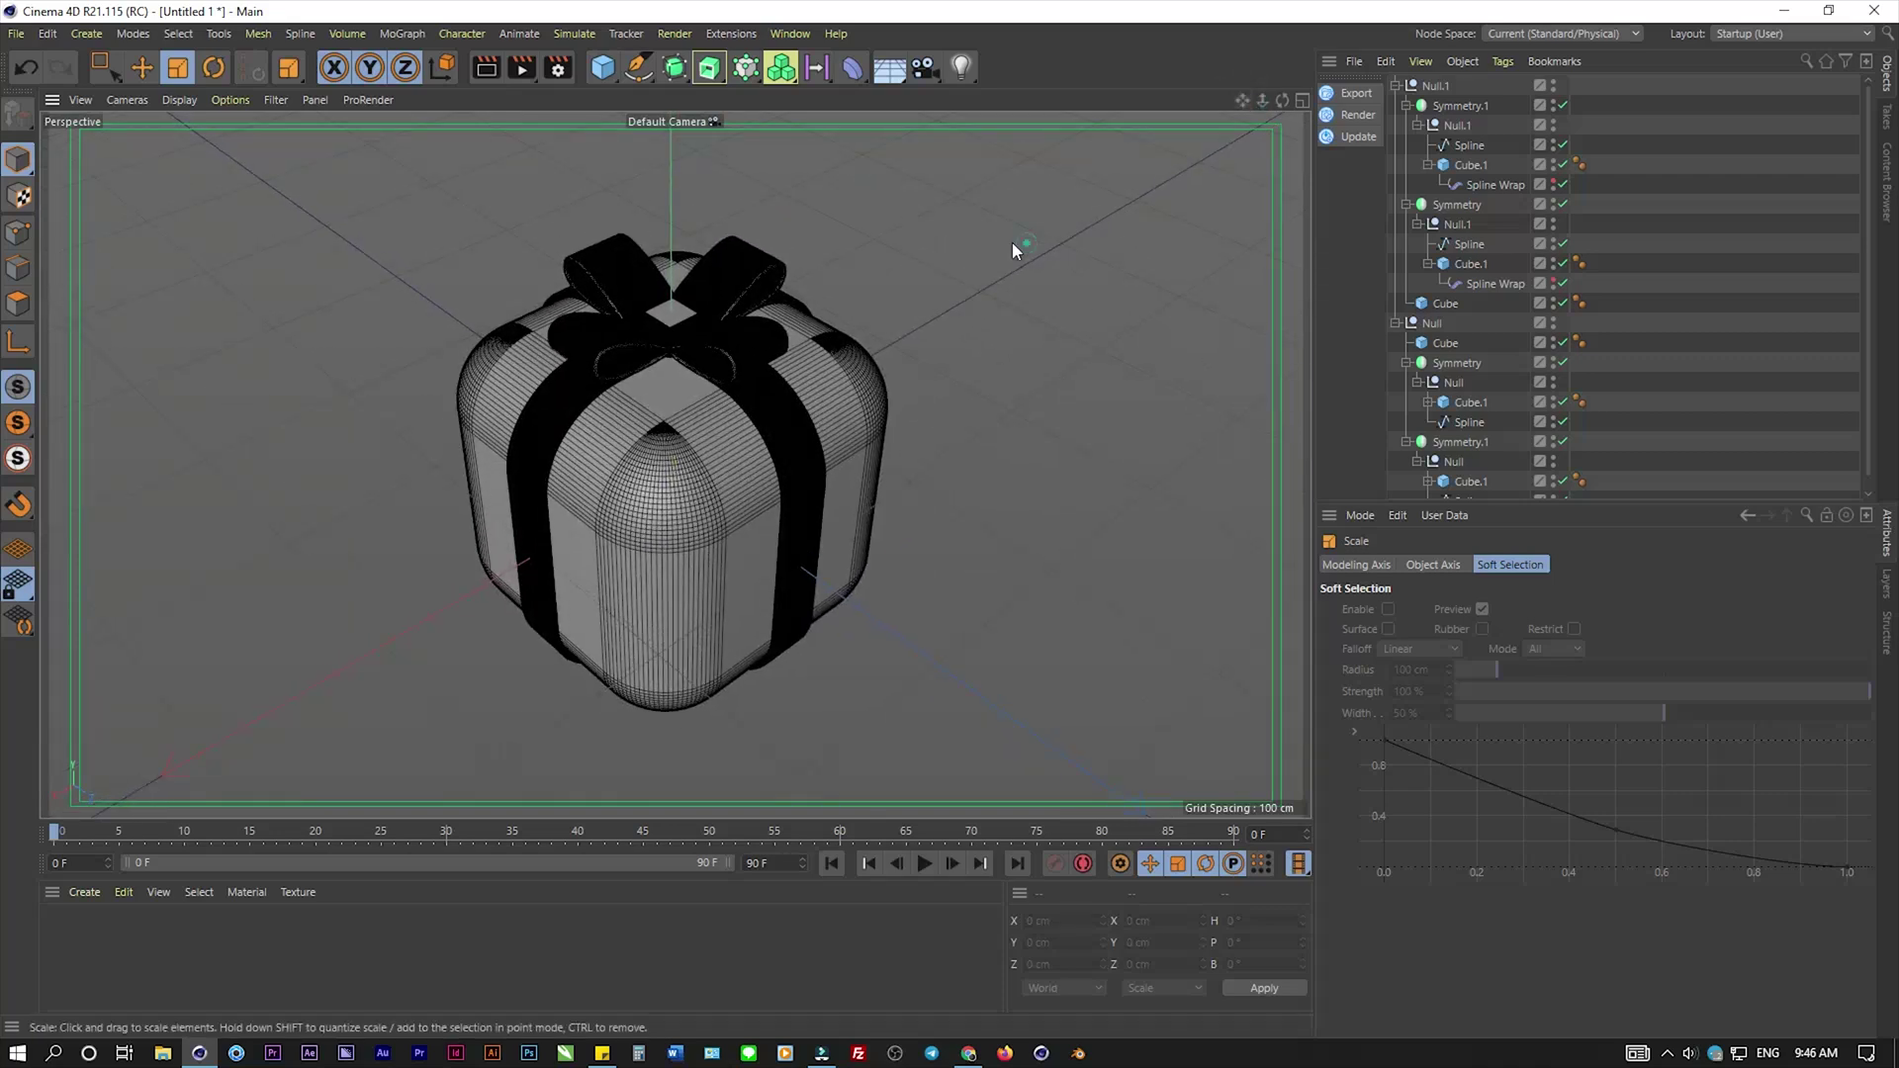
pyautogui.click(179, 100)
pyautogui.click(200, 131)
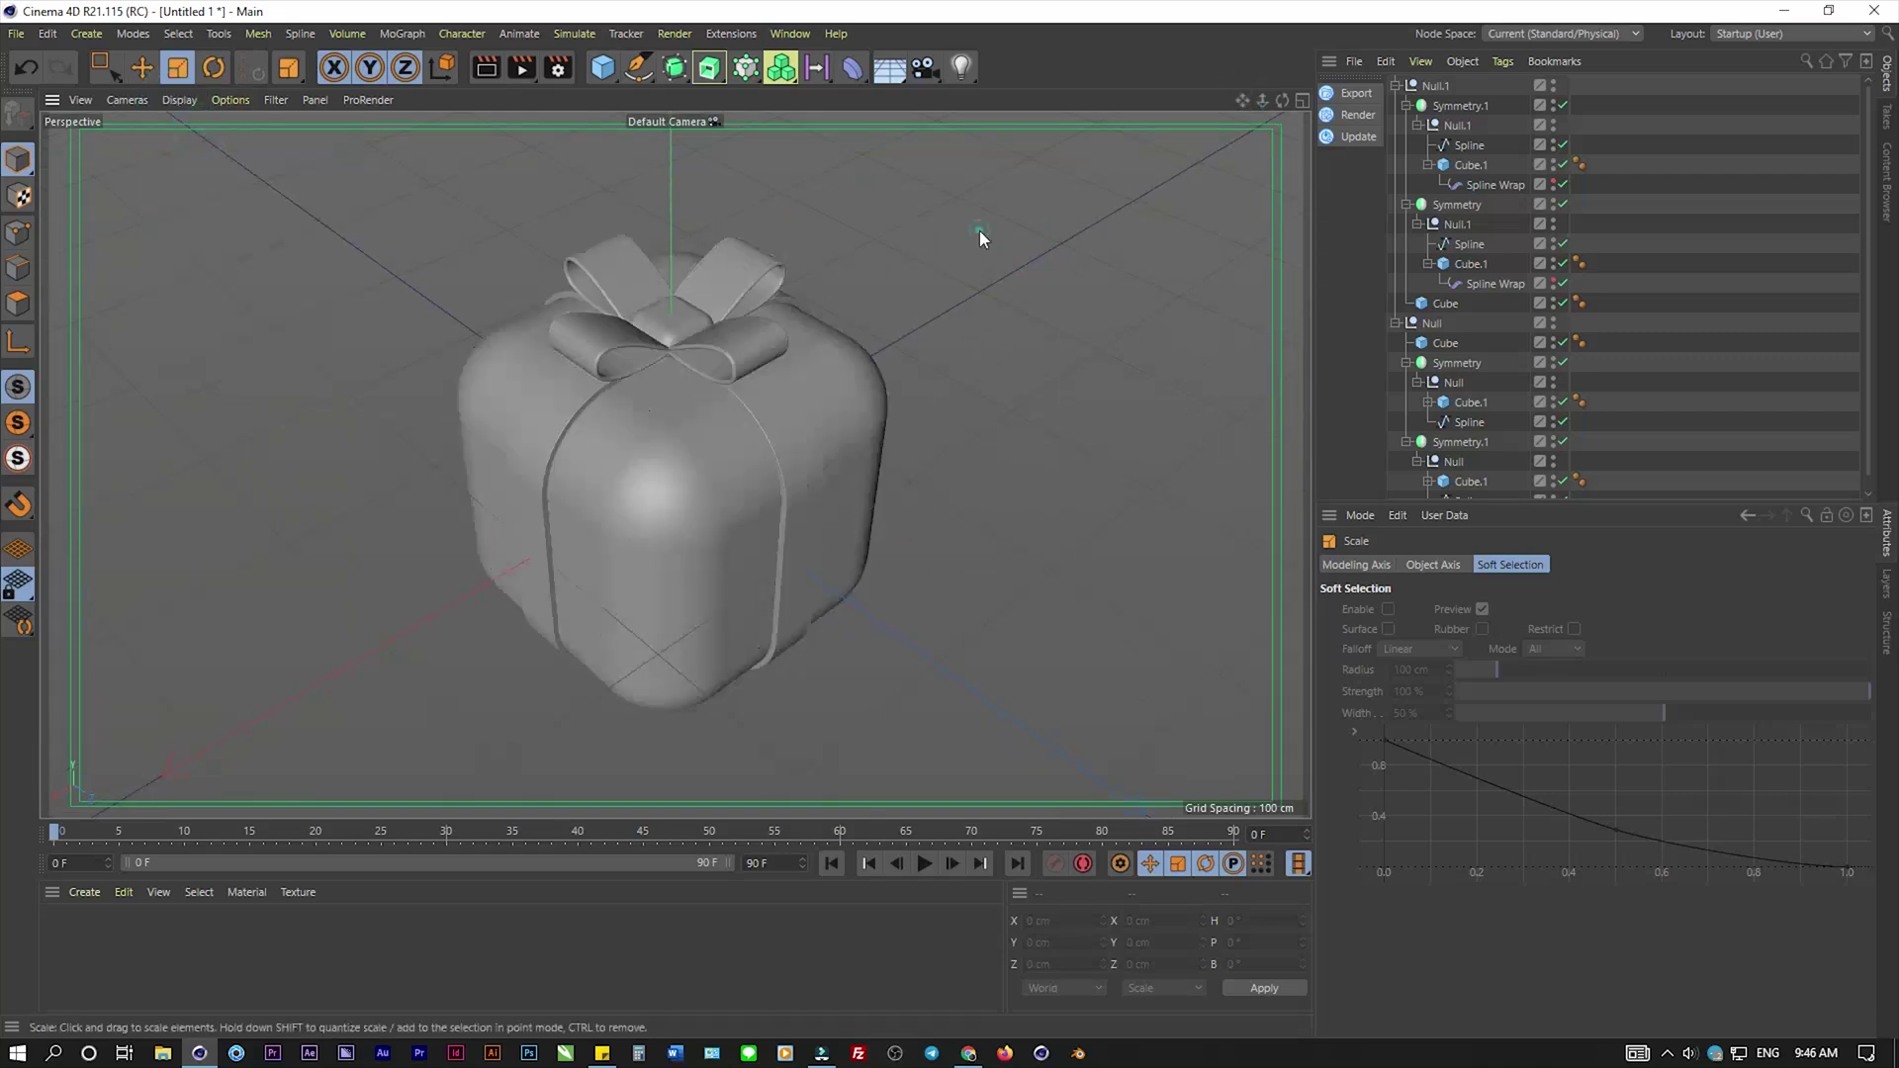
pyautogui.moveTo(900, 346)
pyautogui.keyDown('alt'); pyautogui.mouseDown()
pyautogui.moveTo(798, 364)
pyautogui.moveTo(686, 420)
pyautogui.moveTo(1213, 141)
pyautogui.moveTo(1250, 101)
pyautogui.mouseUp(); pyautogui.keyUp('alt')
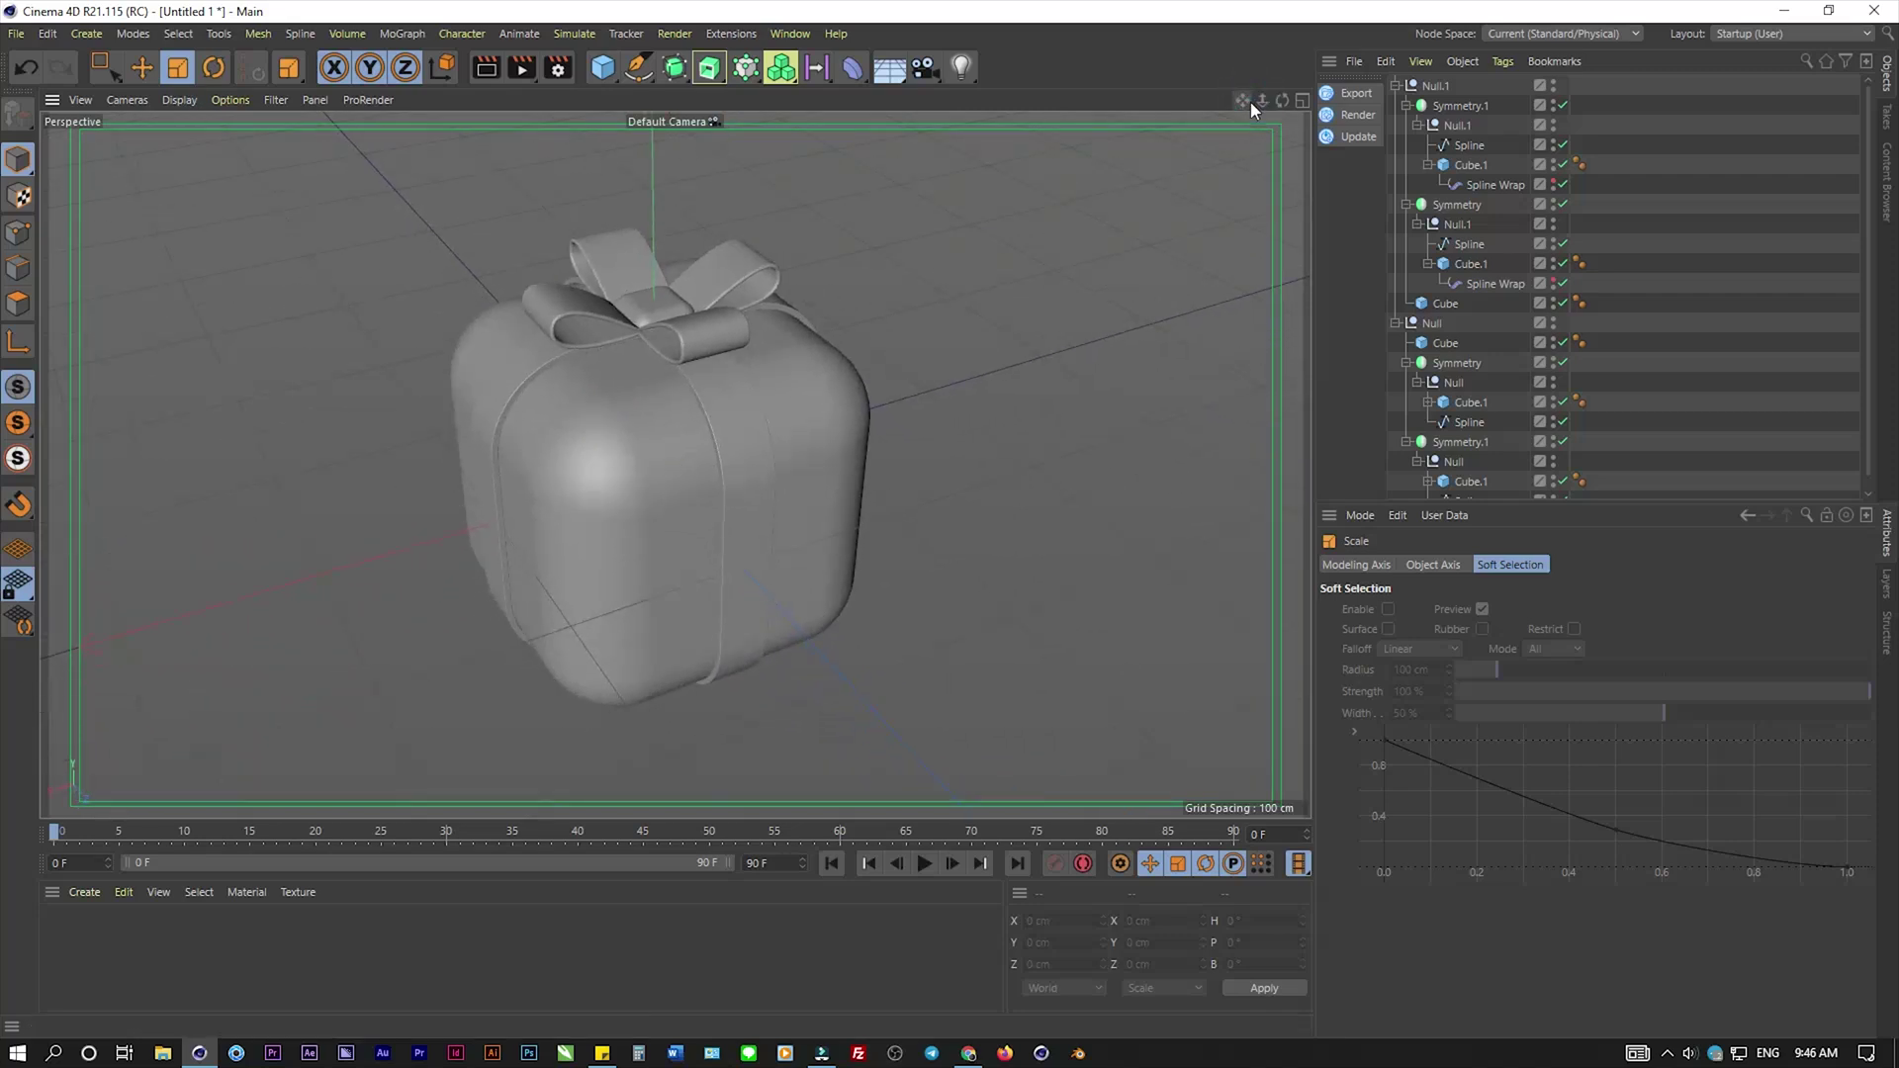
pyautogui.keyDown('alt'); pyautogui.moveTo(1001, 257); pyautogui.dragTo(1008, 241); pyautogui.keyUp('alt')
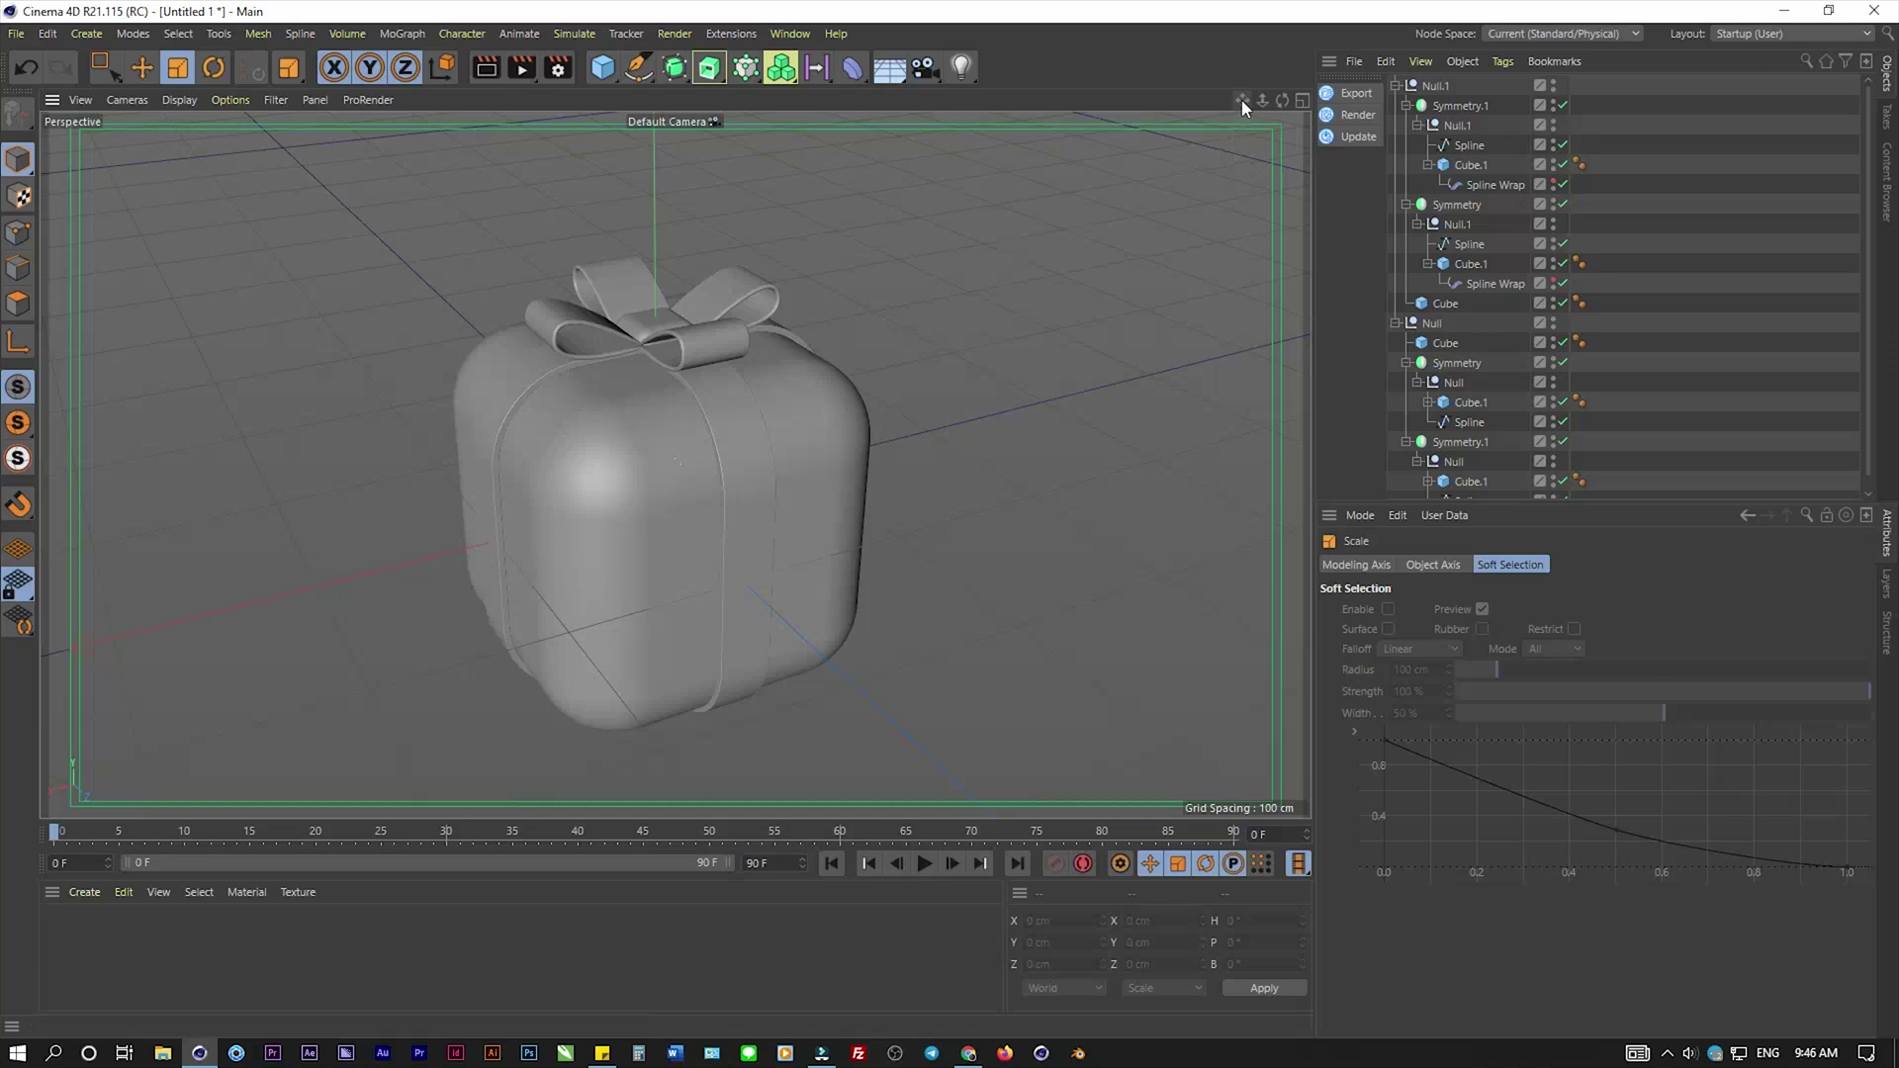
pyautogui.moveTo(1242, 99); pyautogui.dragTo(1241, 99)
pyautogui.keyDown('alt'); pyautogui.moveTo(876, 289); pyautogui.dragTo(875, 312); pyautogui.keyUp('alt')
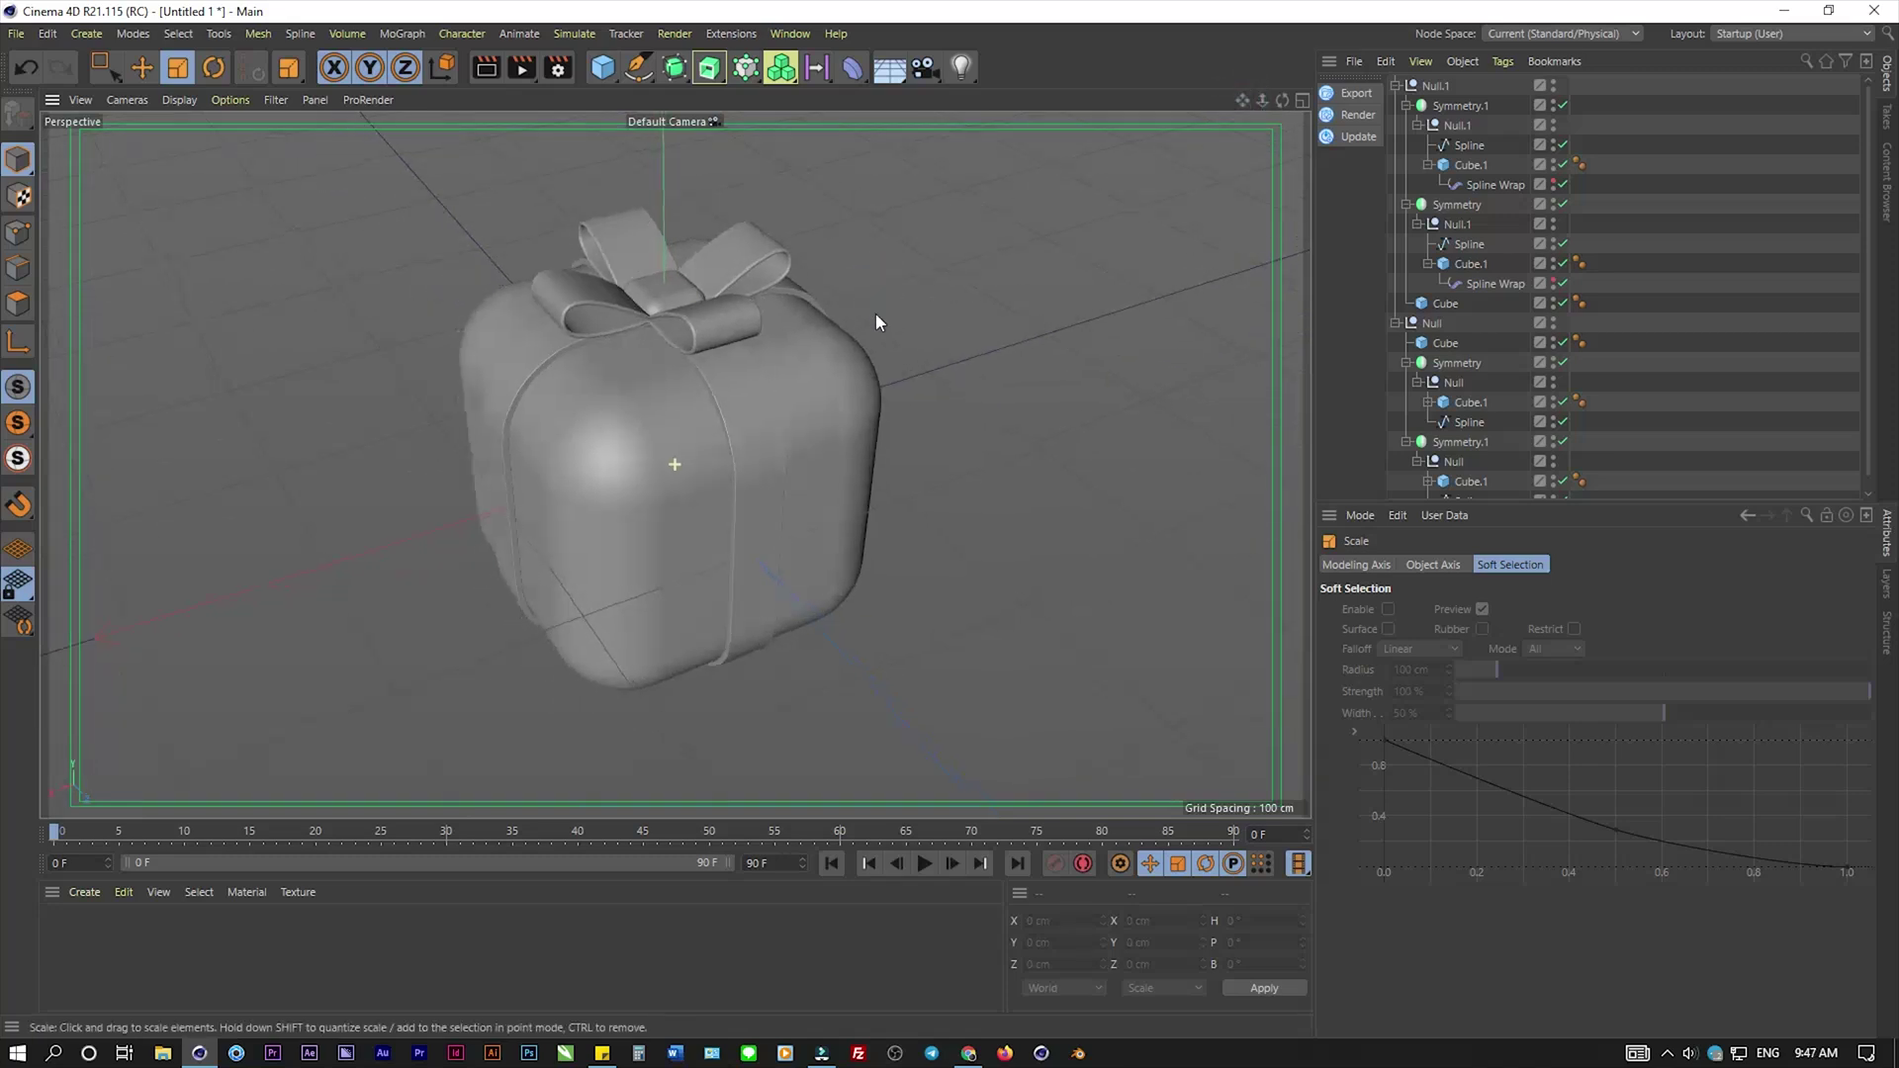
# - Rotate the bow group Null.1 about 45° around its vertical H axis
pyautogui.click(1396, 86)
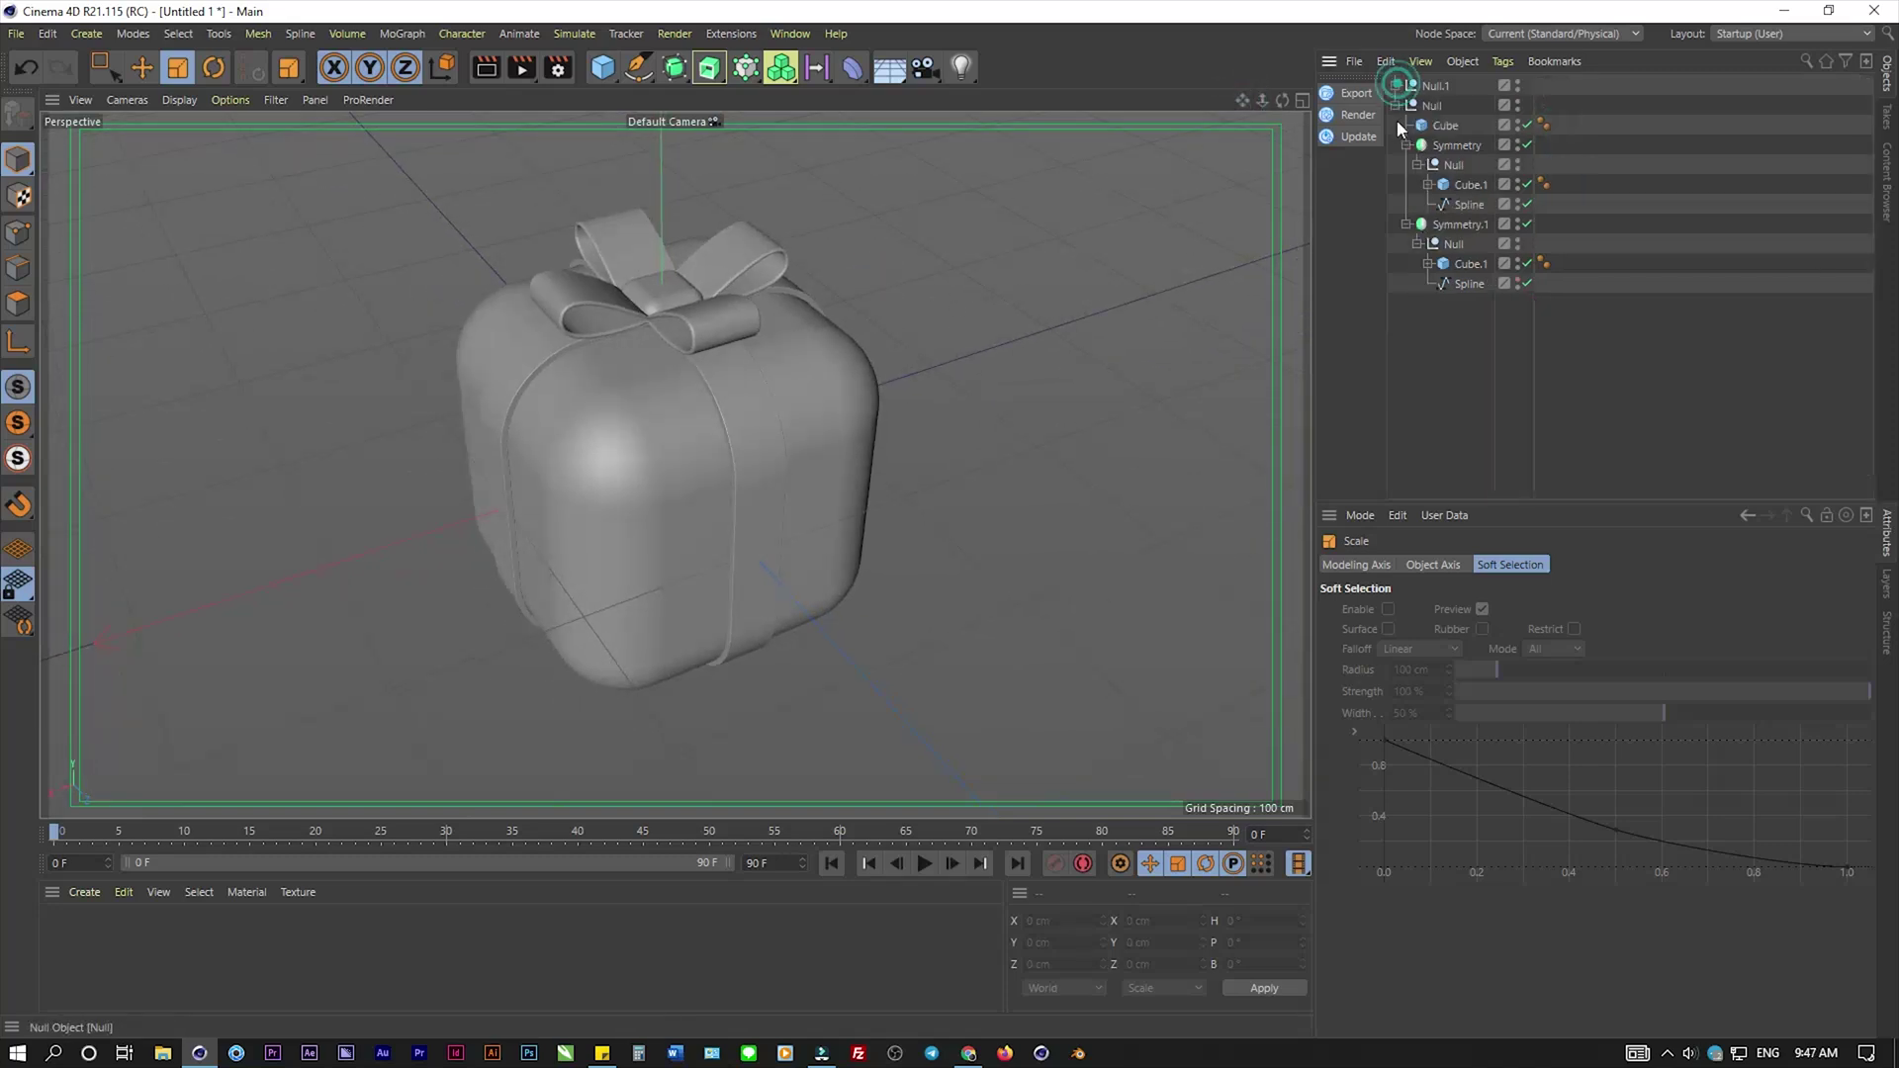
pyautogui.click(1424, 106)
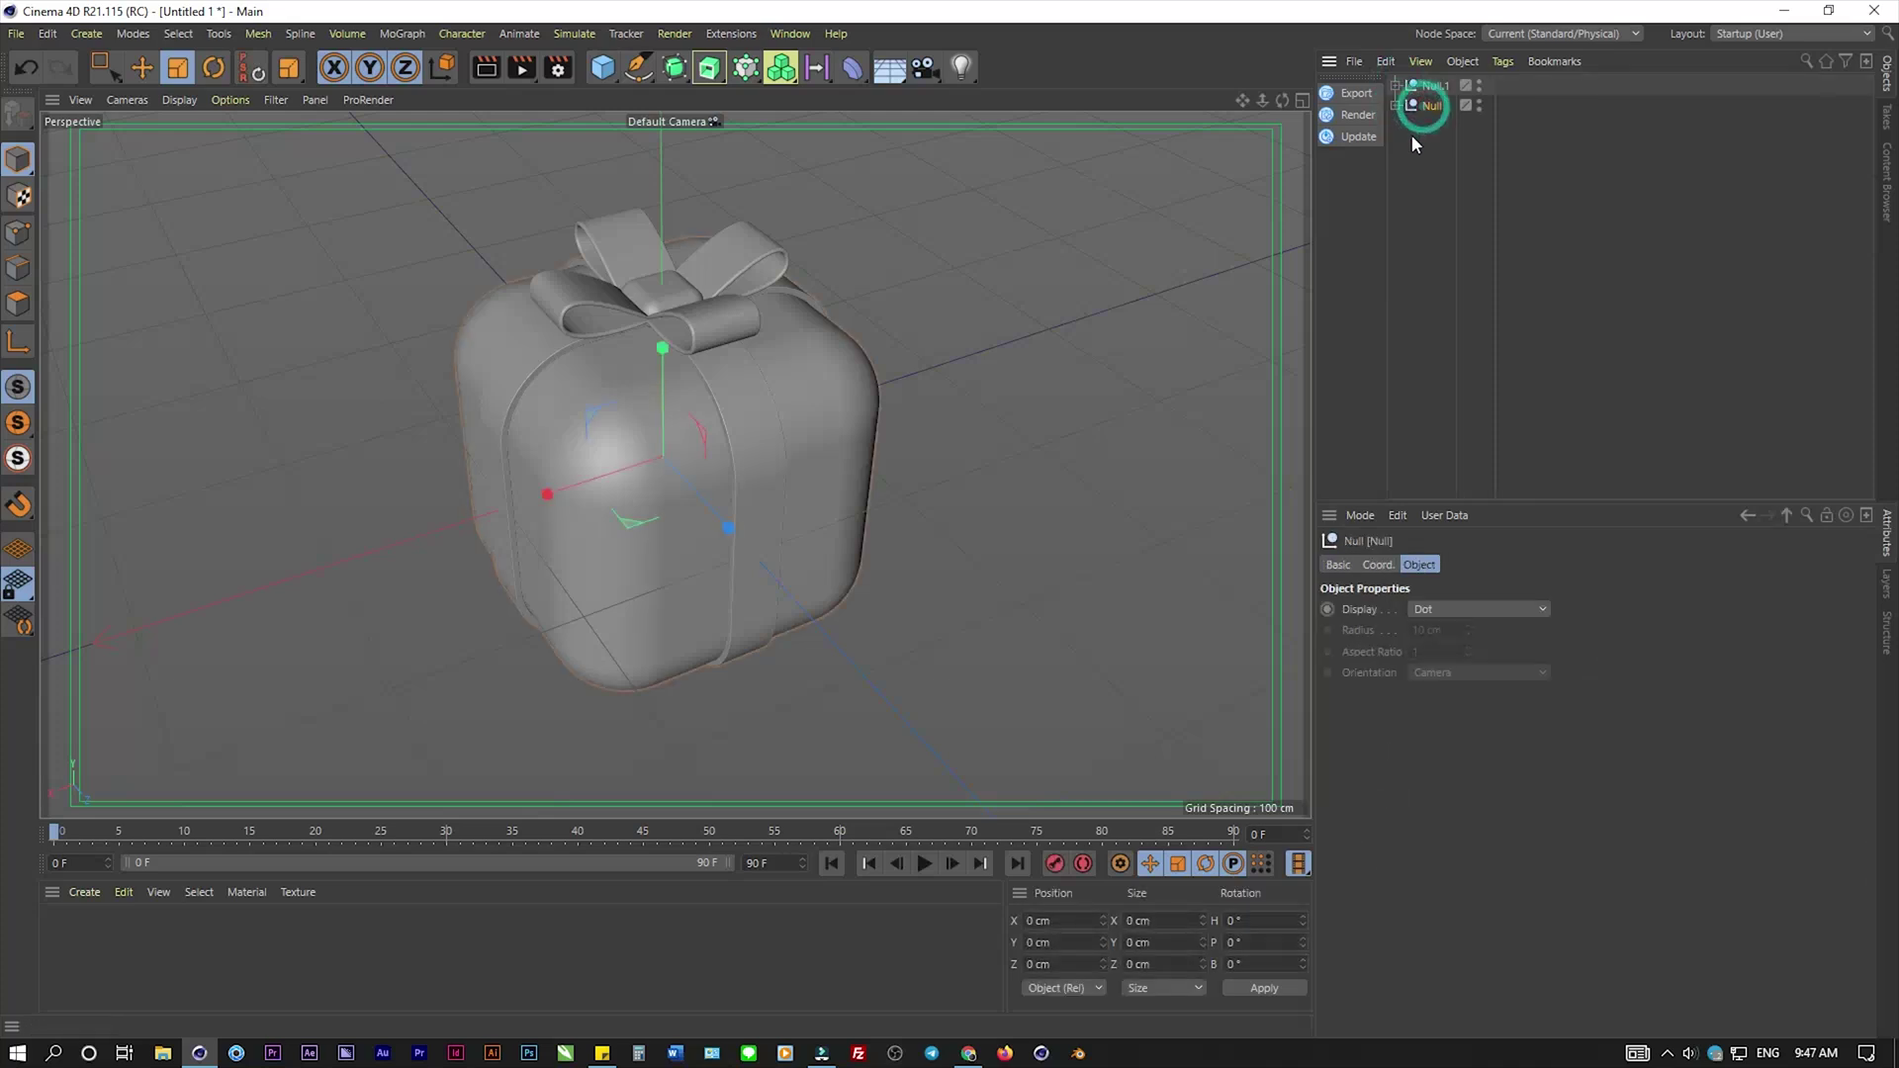
pyautogui.click(1431, 86)
pyautogui.press('r')
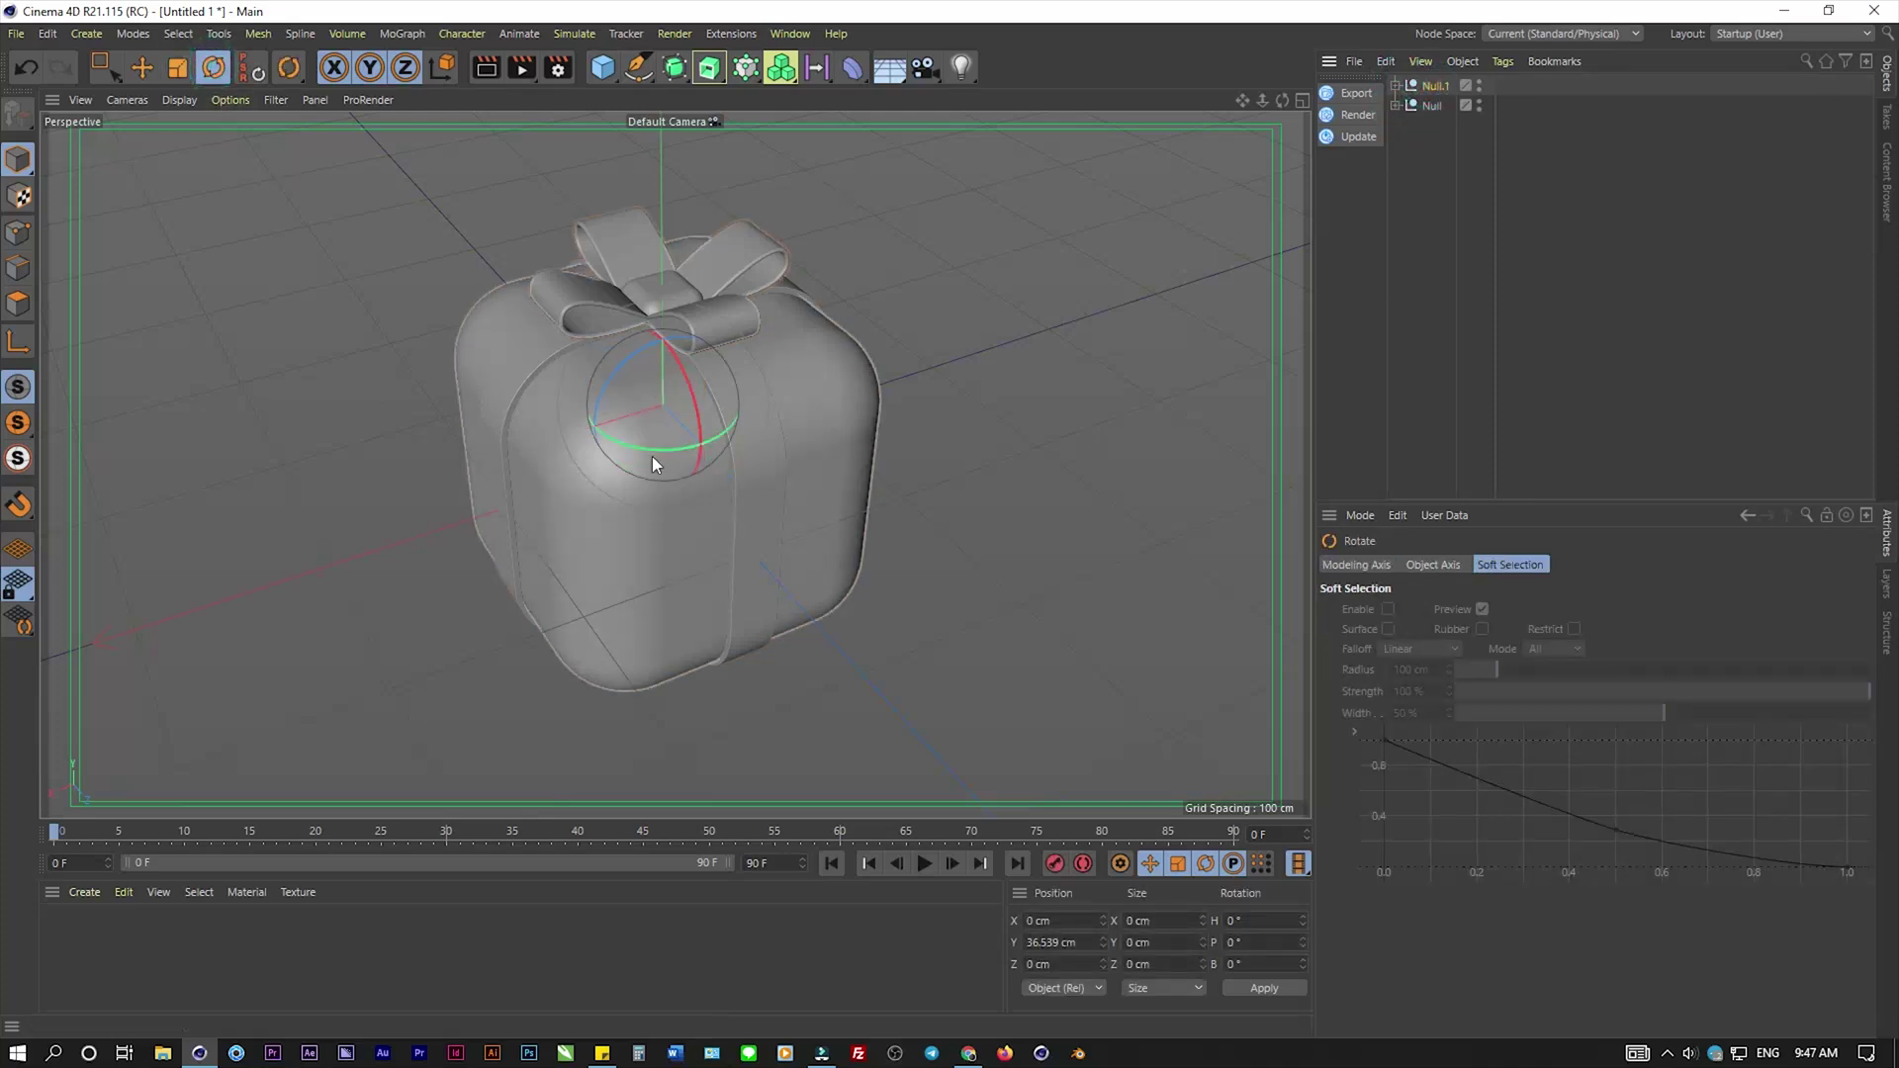
pyautogui.moveTo(651, 449); pyautogui.dragTo(958, 328)
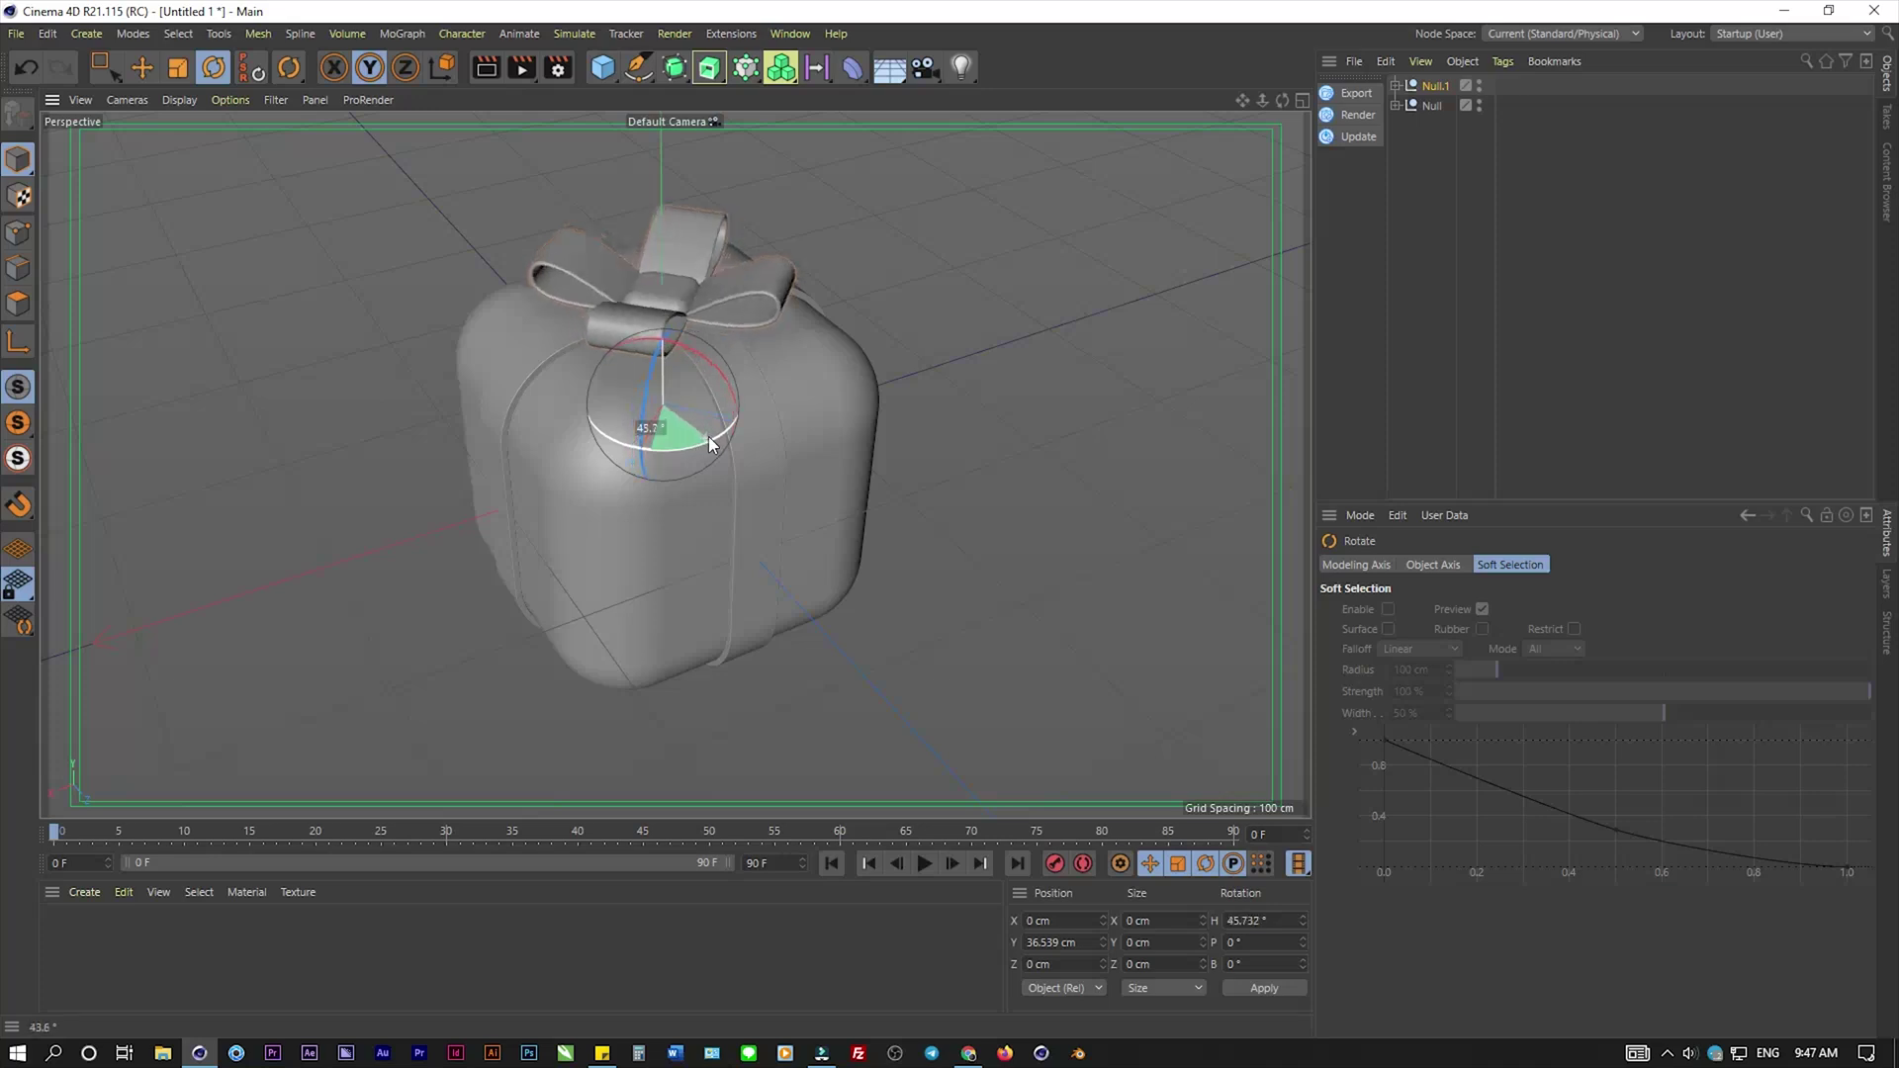
pyautogui.click(957, 330)
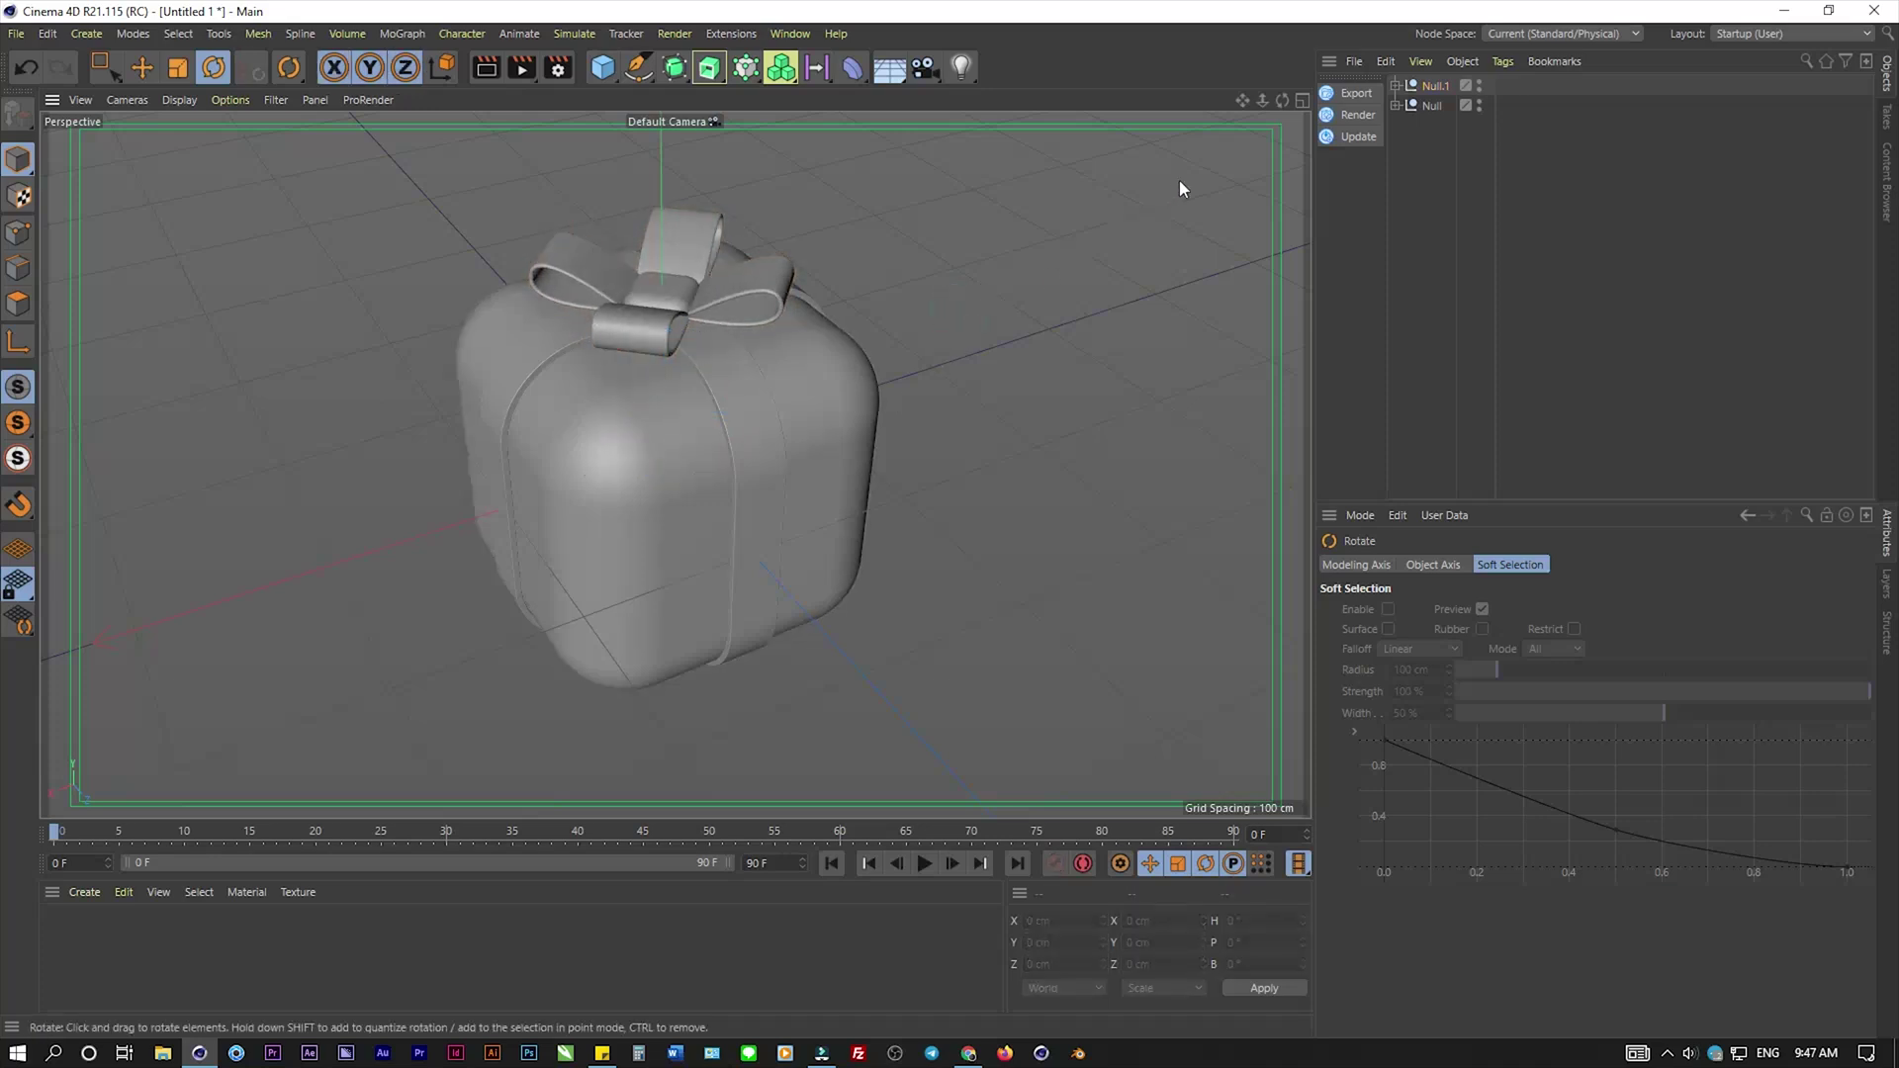
pyautogui.moveTo(1240, 103)
pyautogui.mouseDown()
pyautogui.moveTo(895, 253)
pyautogui.moveTo(816, 265)
pyautogui.mouseUp()
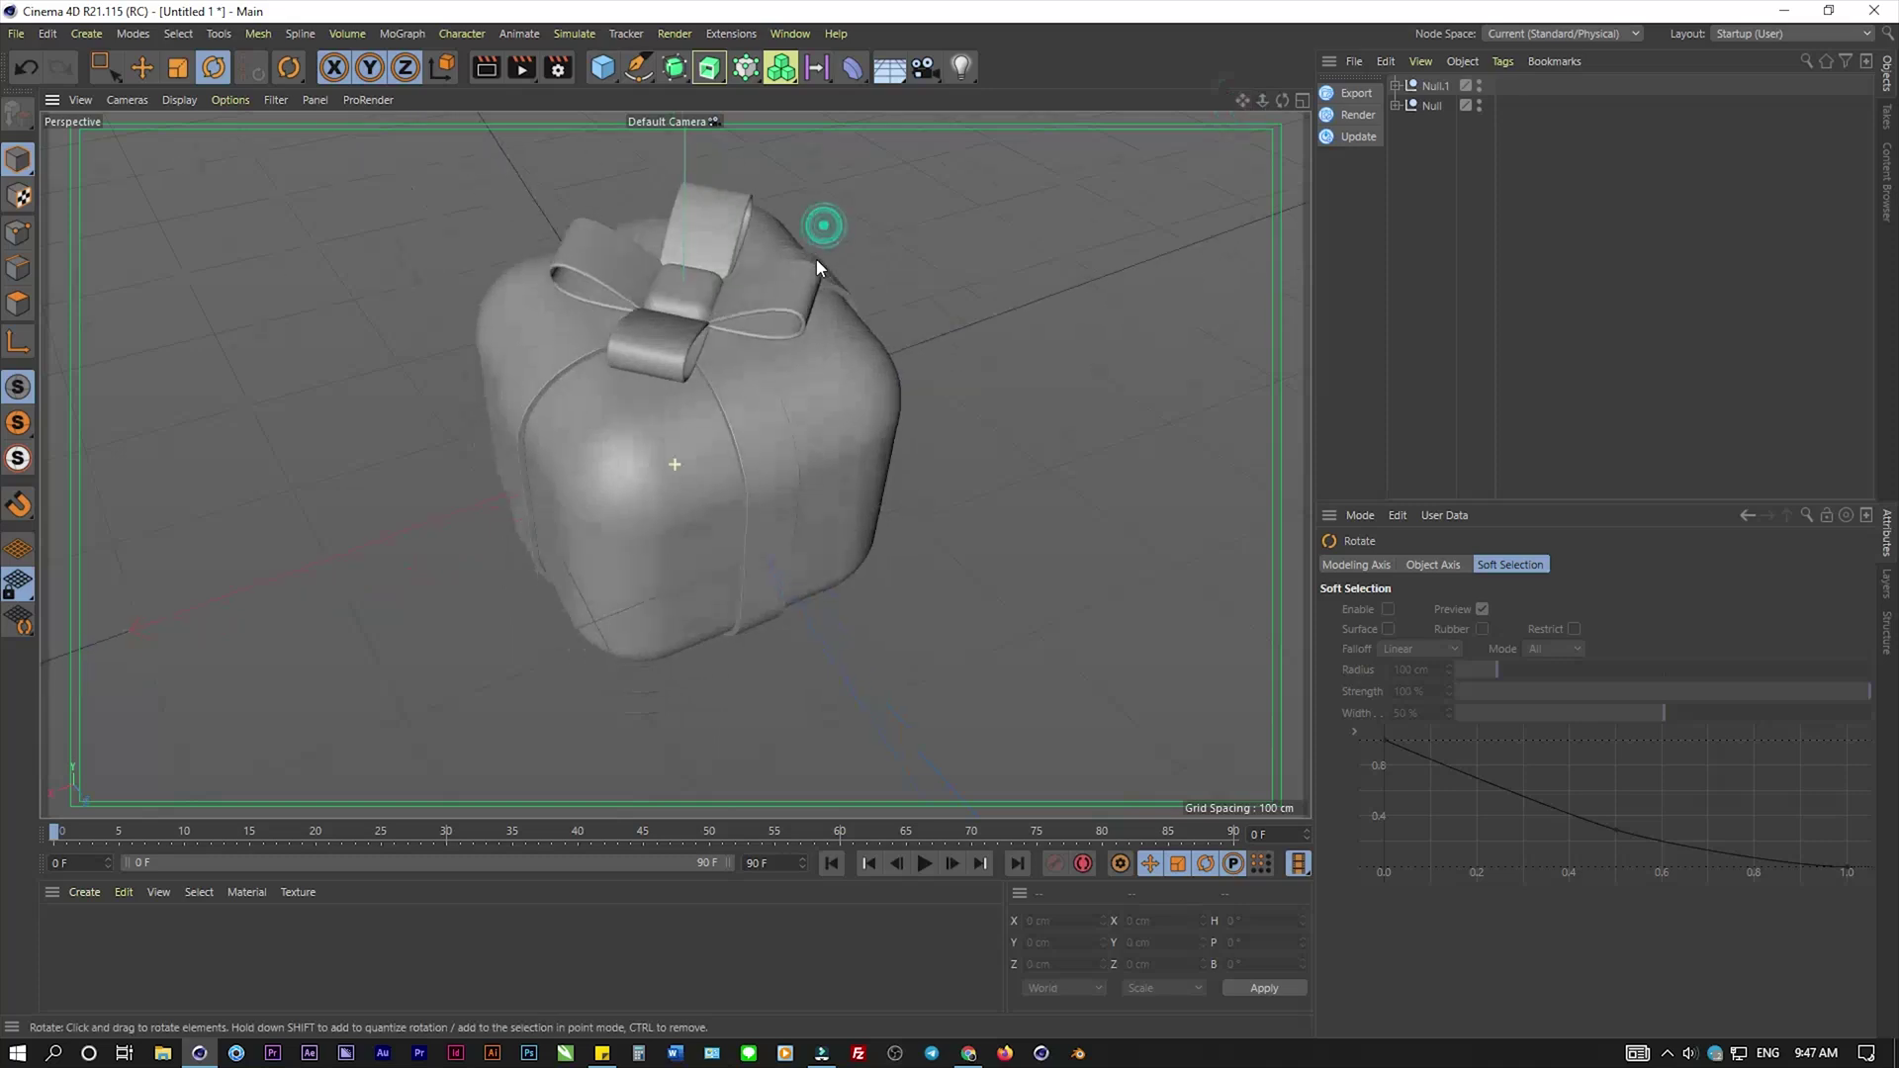
pyautogui.moveTo(1240, 102)
pyautogui.mouseDown()
pyautogui.moveTo(1242, 139)
pyautogui.moveTo(1150, 290)
pyautogui.mouseUp()
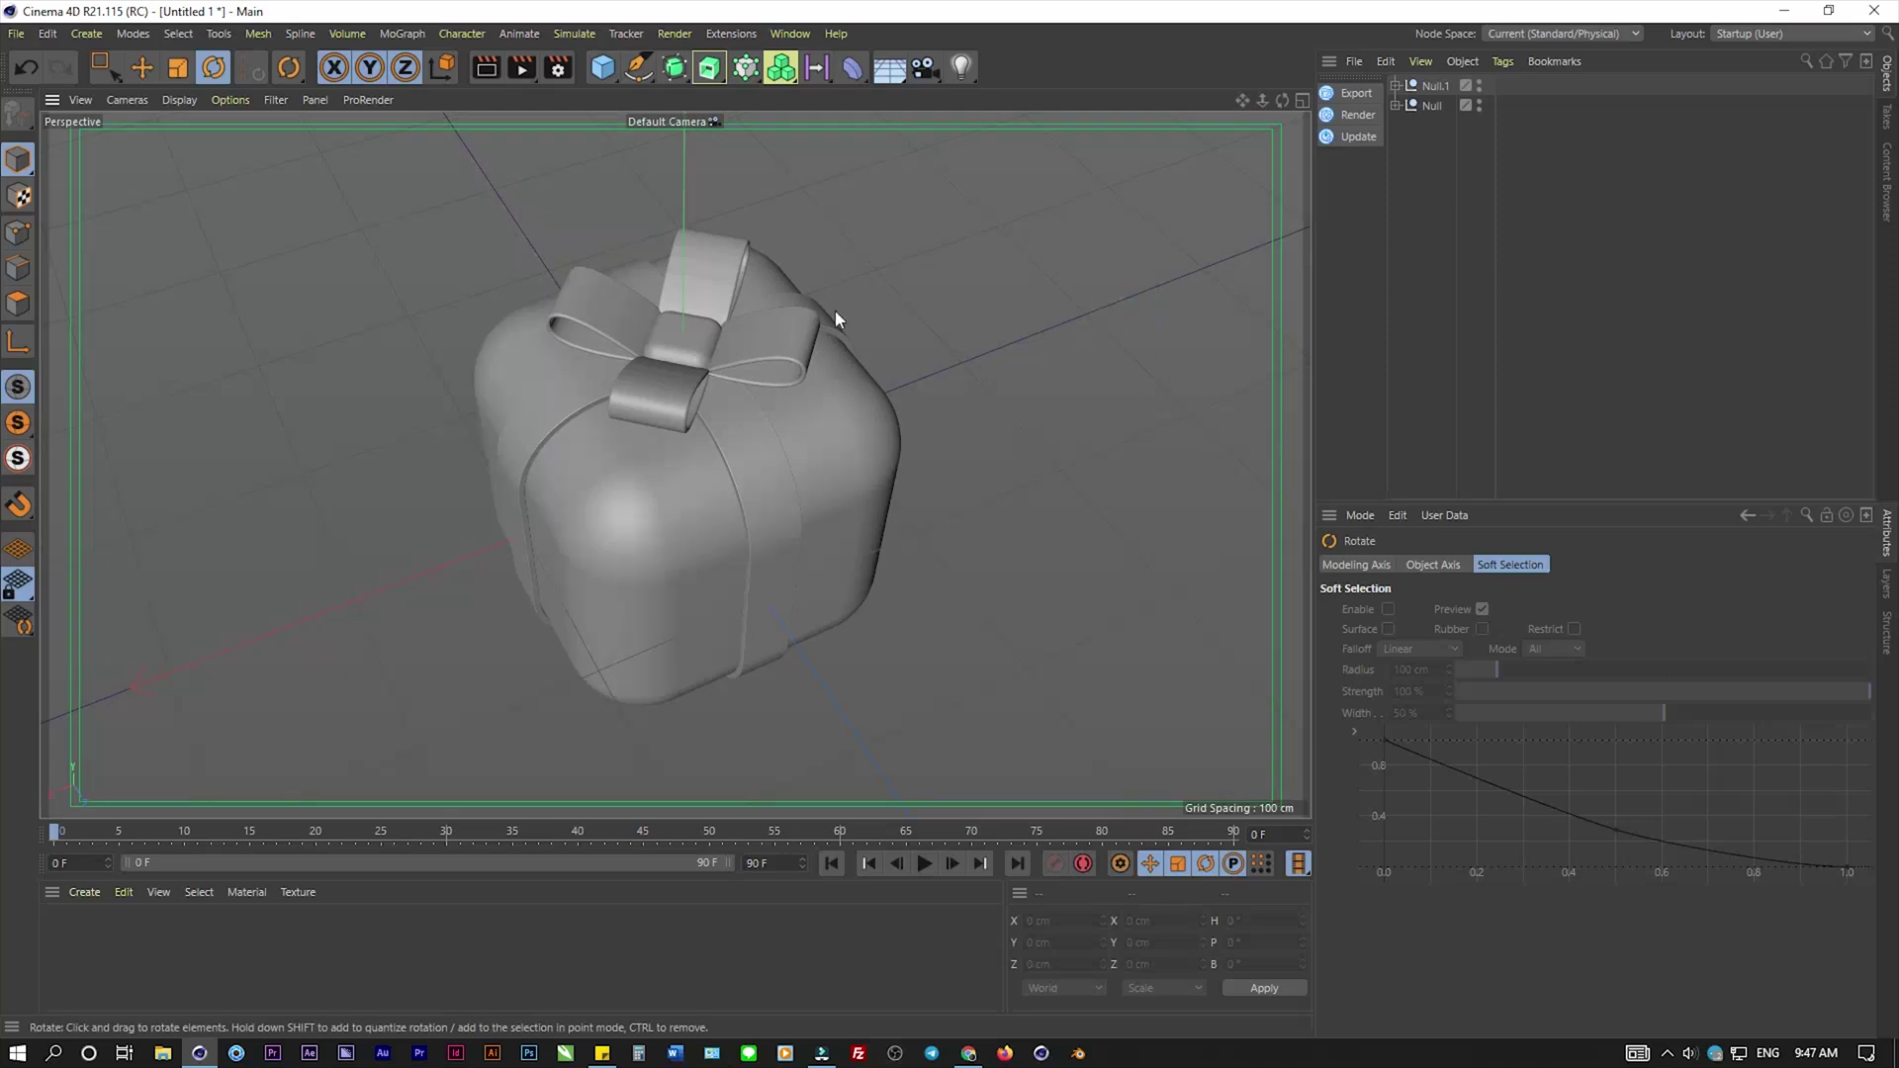
pyautogui.moveTo(834, 310)
pyautogui.mouseDown()
pyautogui.moveTo(922, 430)
pyautogui.moveTo(931, 287)
pyautogui.mouseUp()
# - Save the scene to the Desktop as Desgi.c4d
pyautogui.hotkey('ctrl', 's')
pyautogui.click(81, 153)
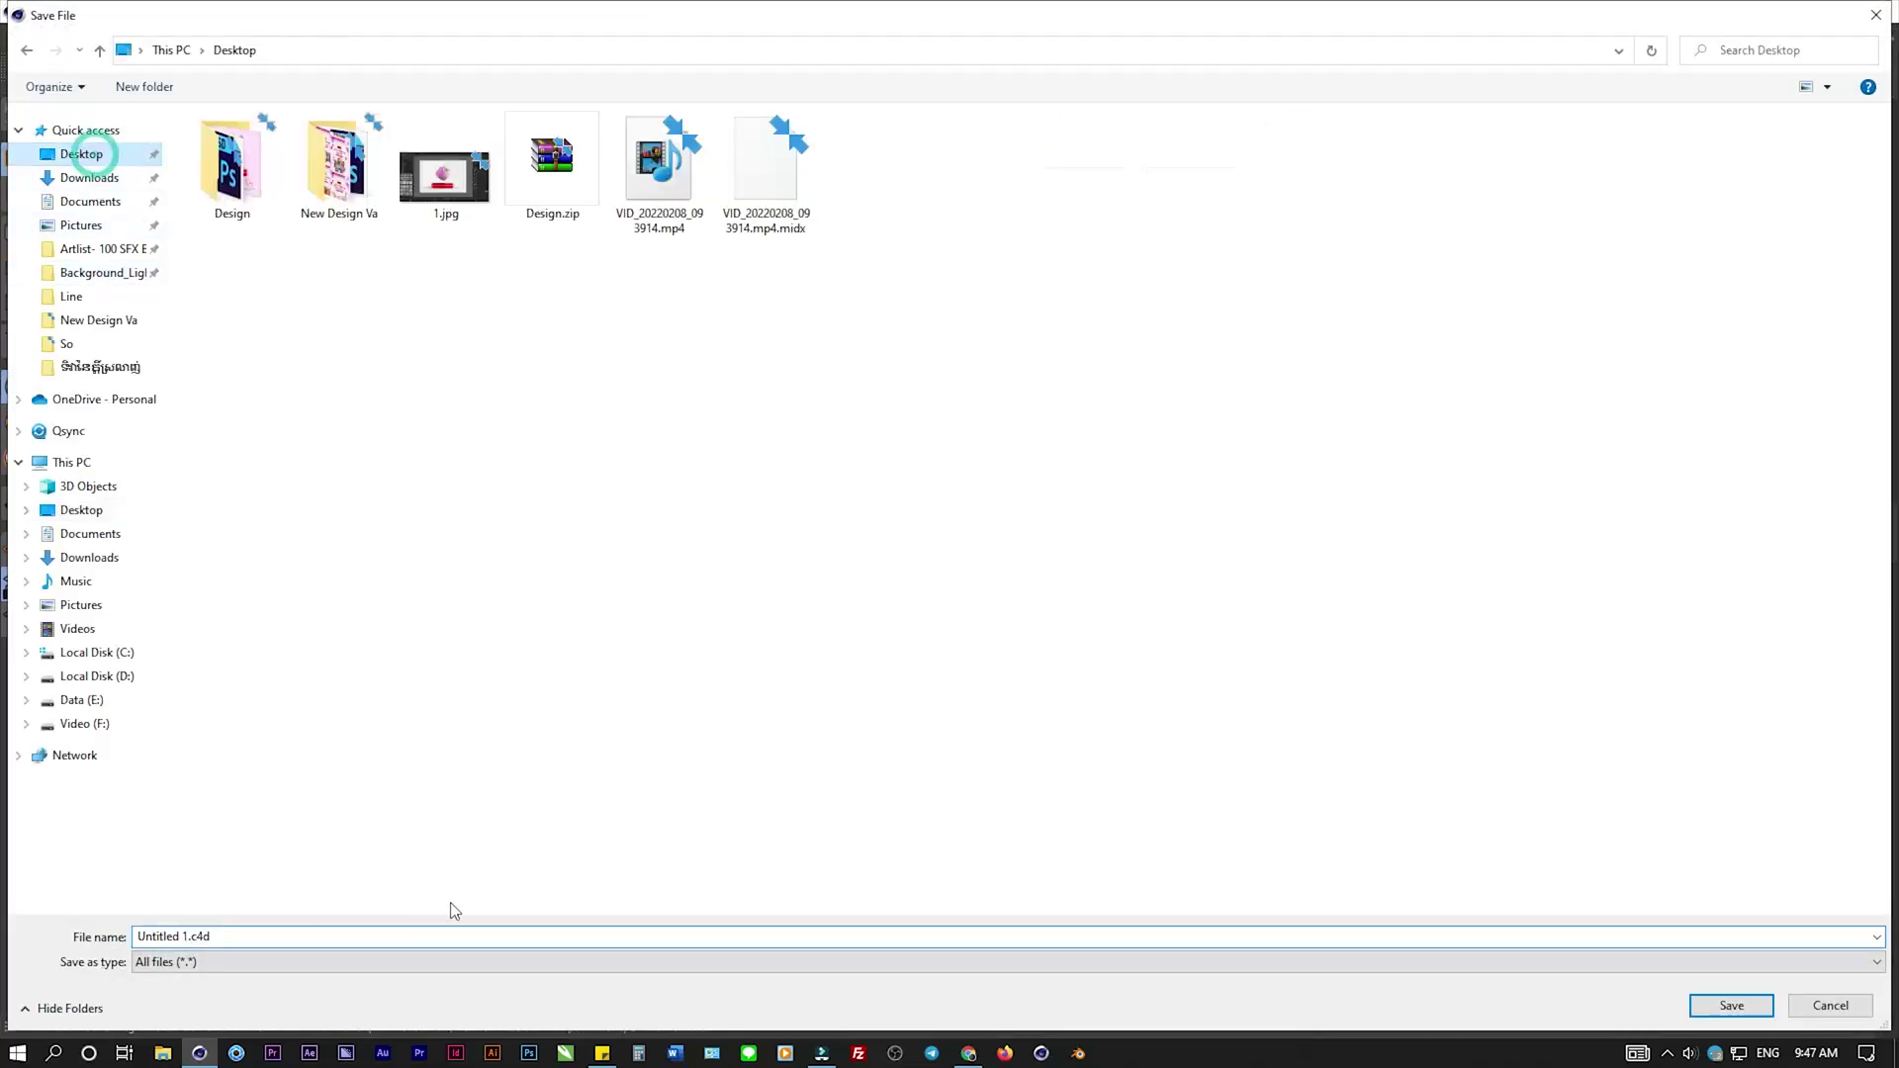
pyautogui.click(280, 937)
pyautogui.write('Des')
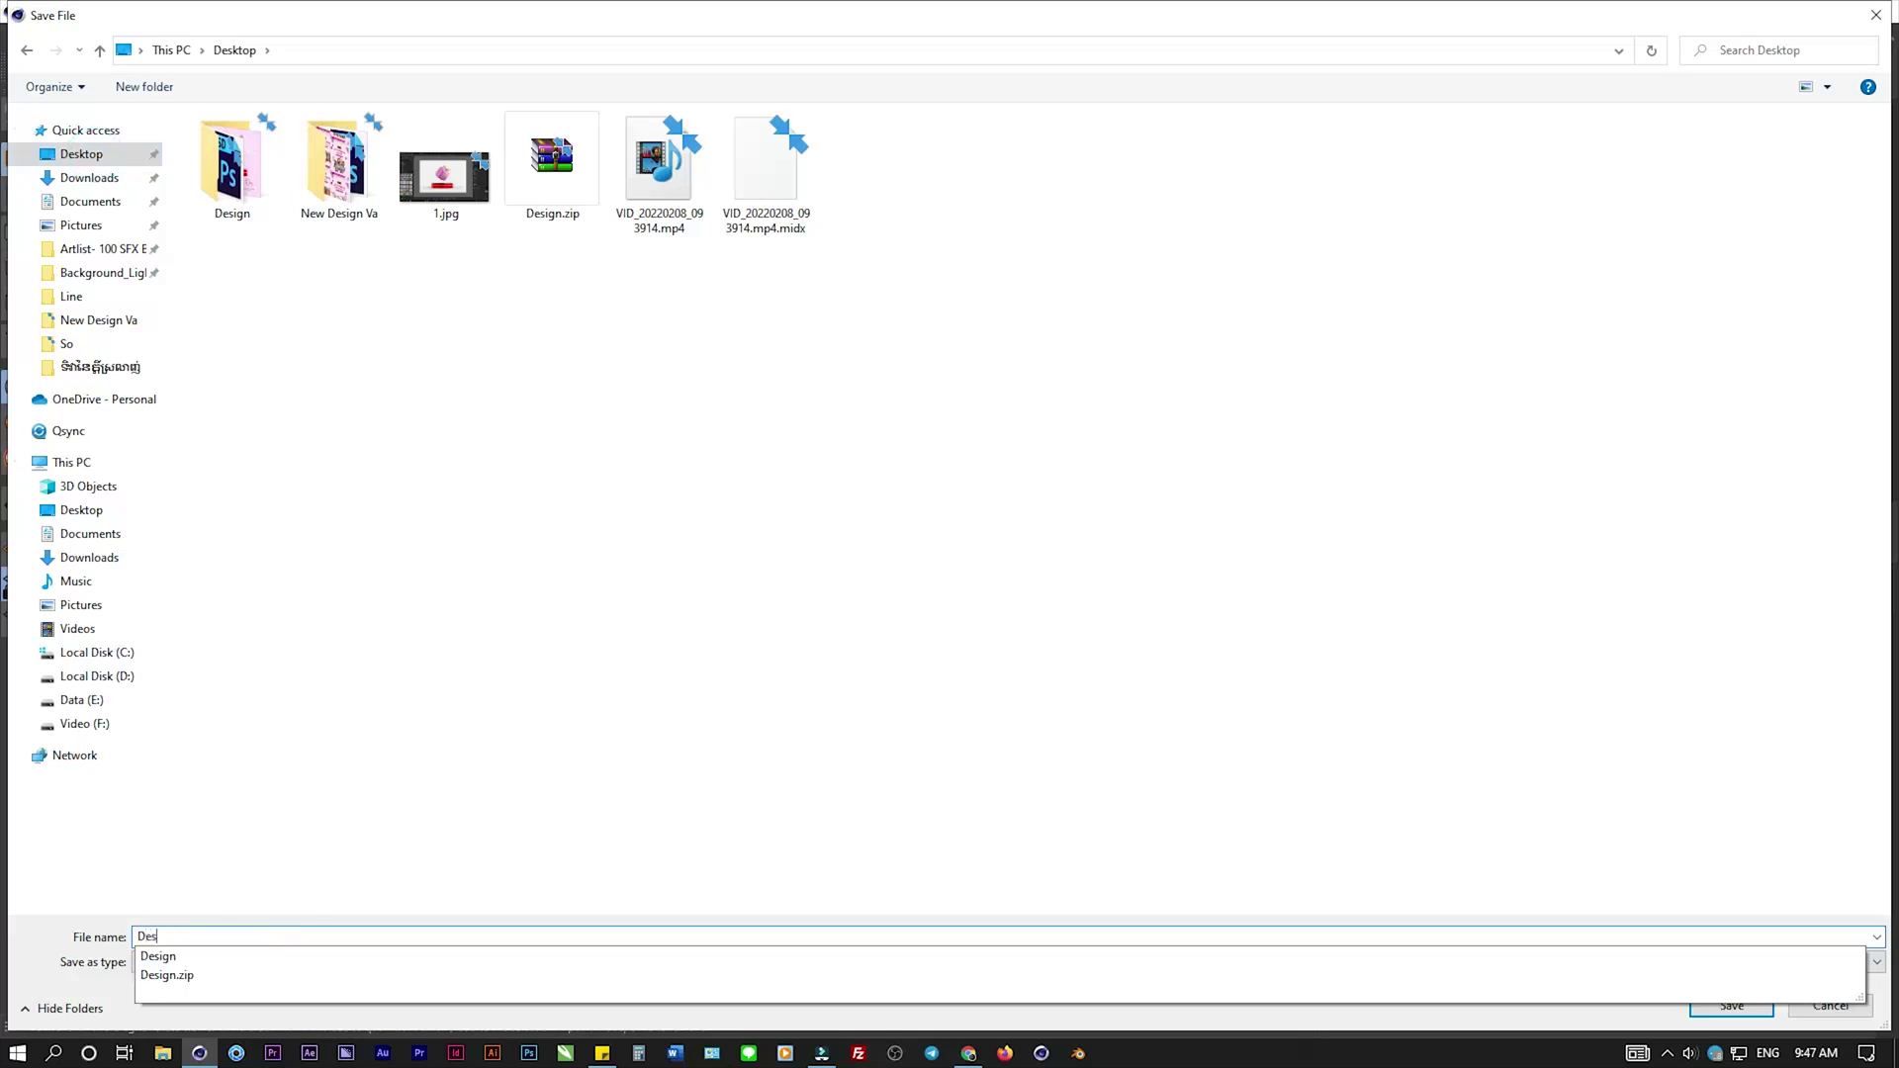
pyautogui.write('gi')
pyautogui.press('Return')
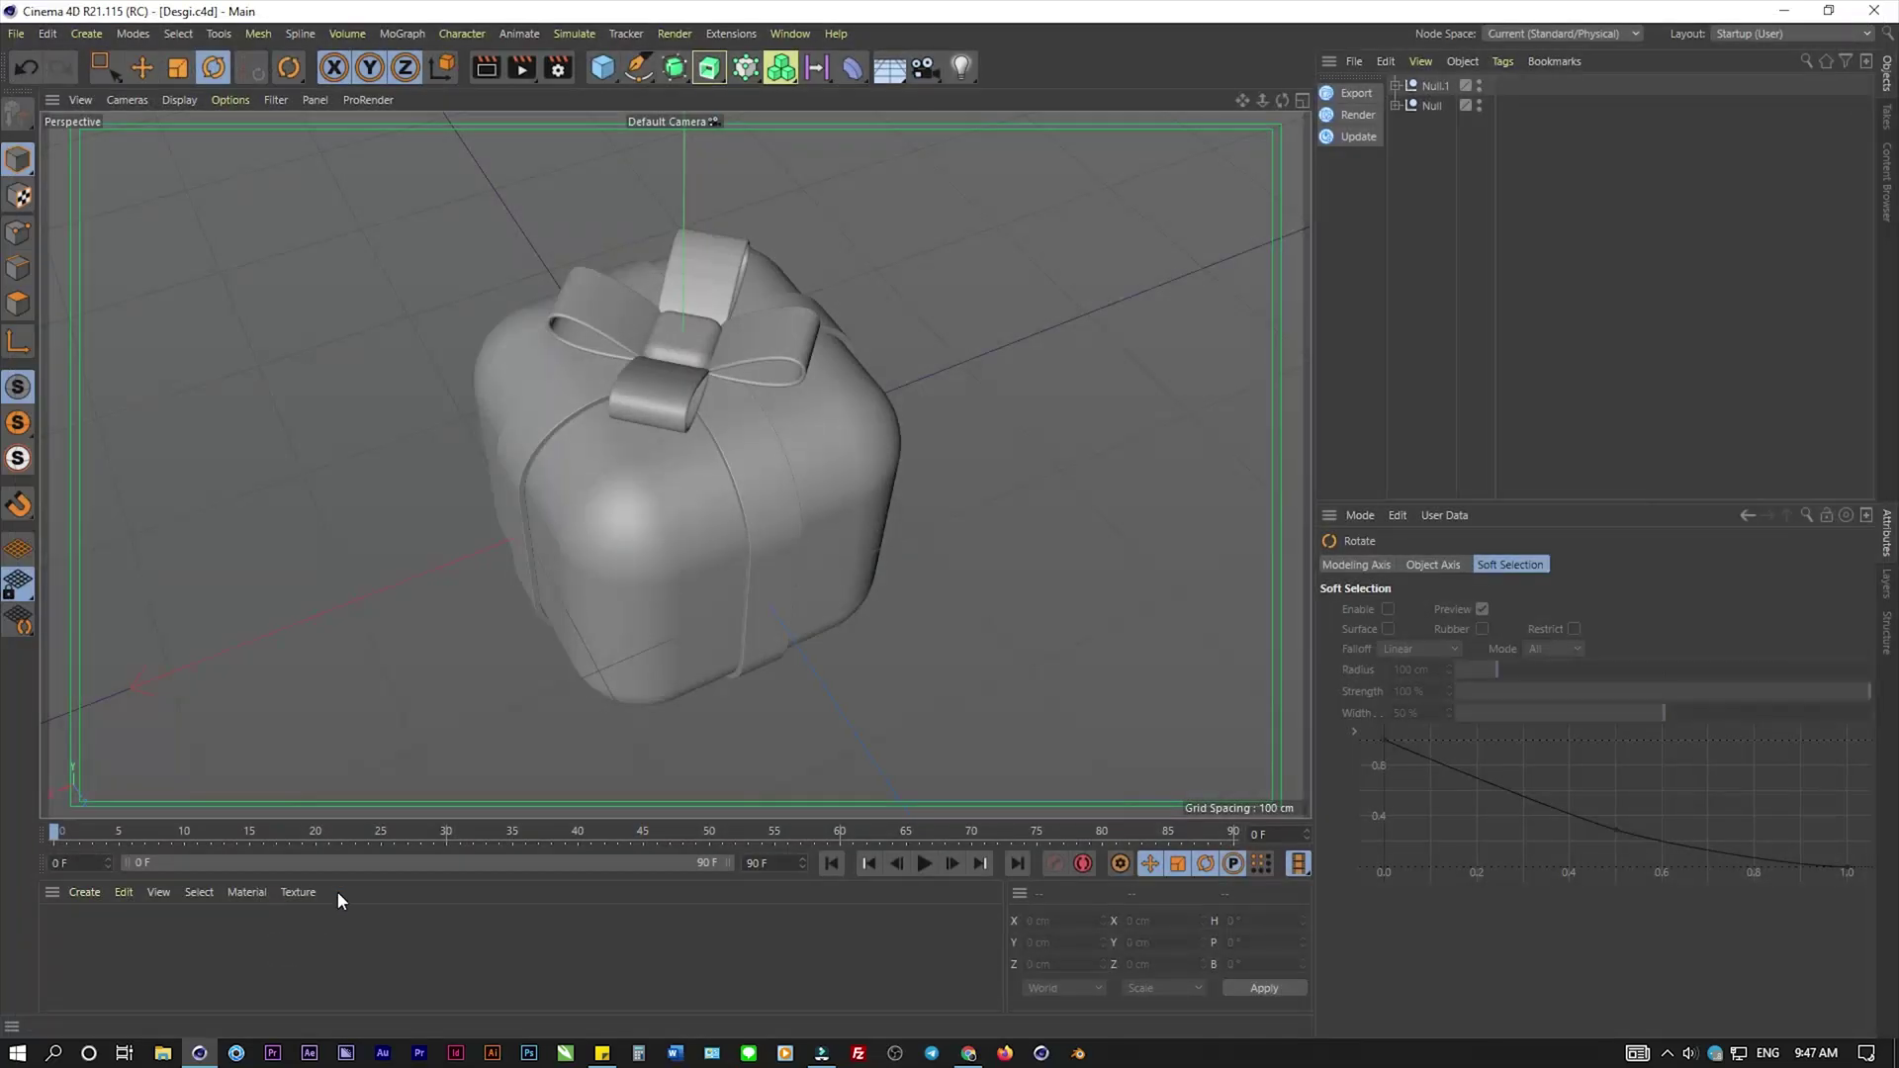
# - Export the gift box scene to KeyShot from the Extensions menu
pyautogui.click(731, 33)
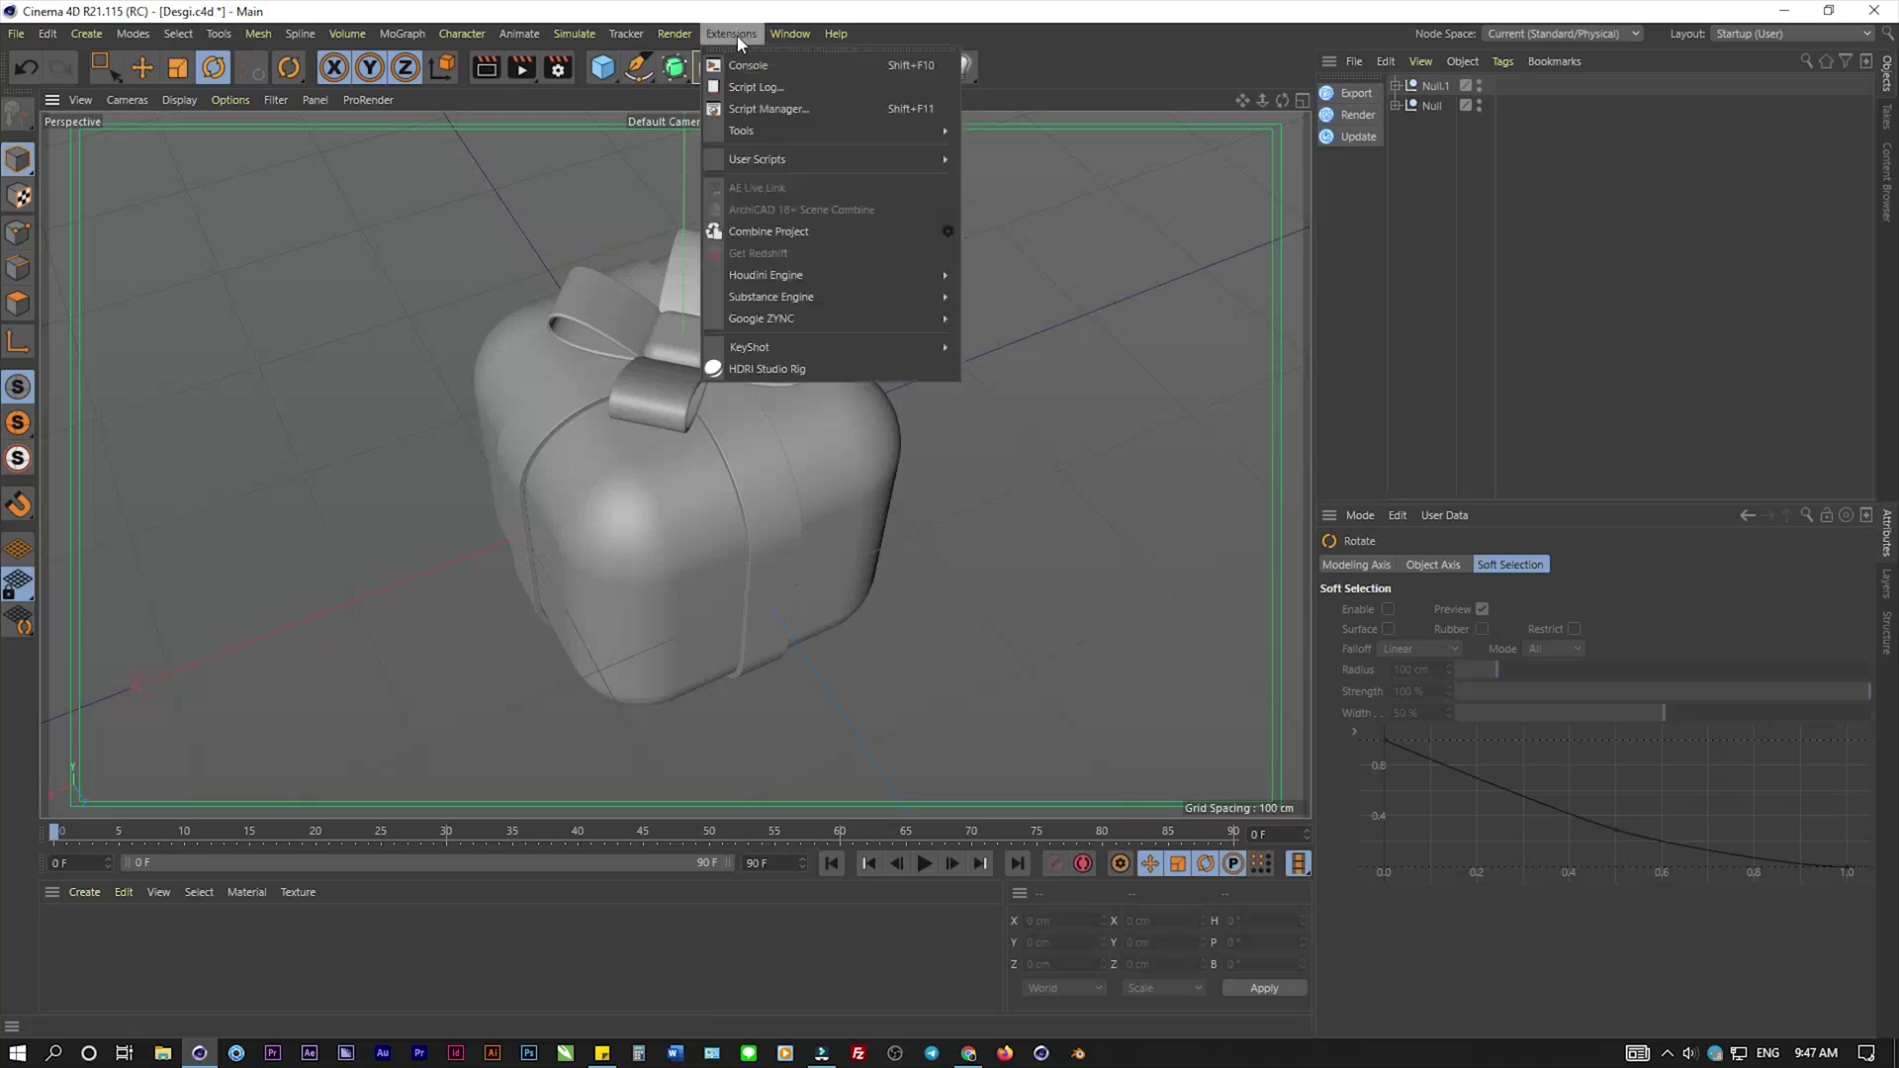
pyautogui.click(1353, 249)
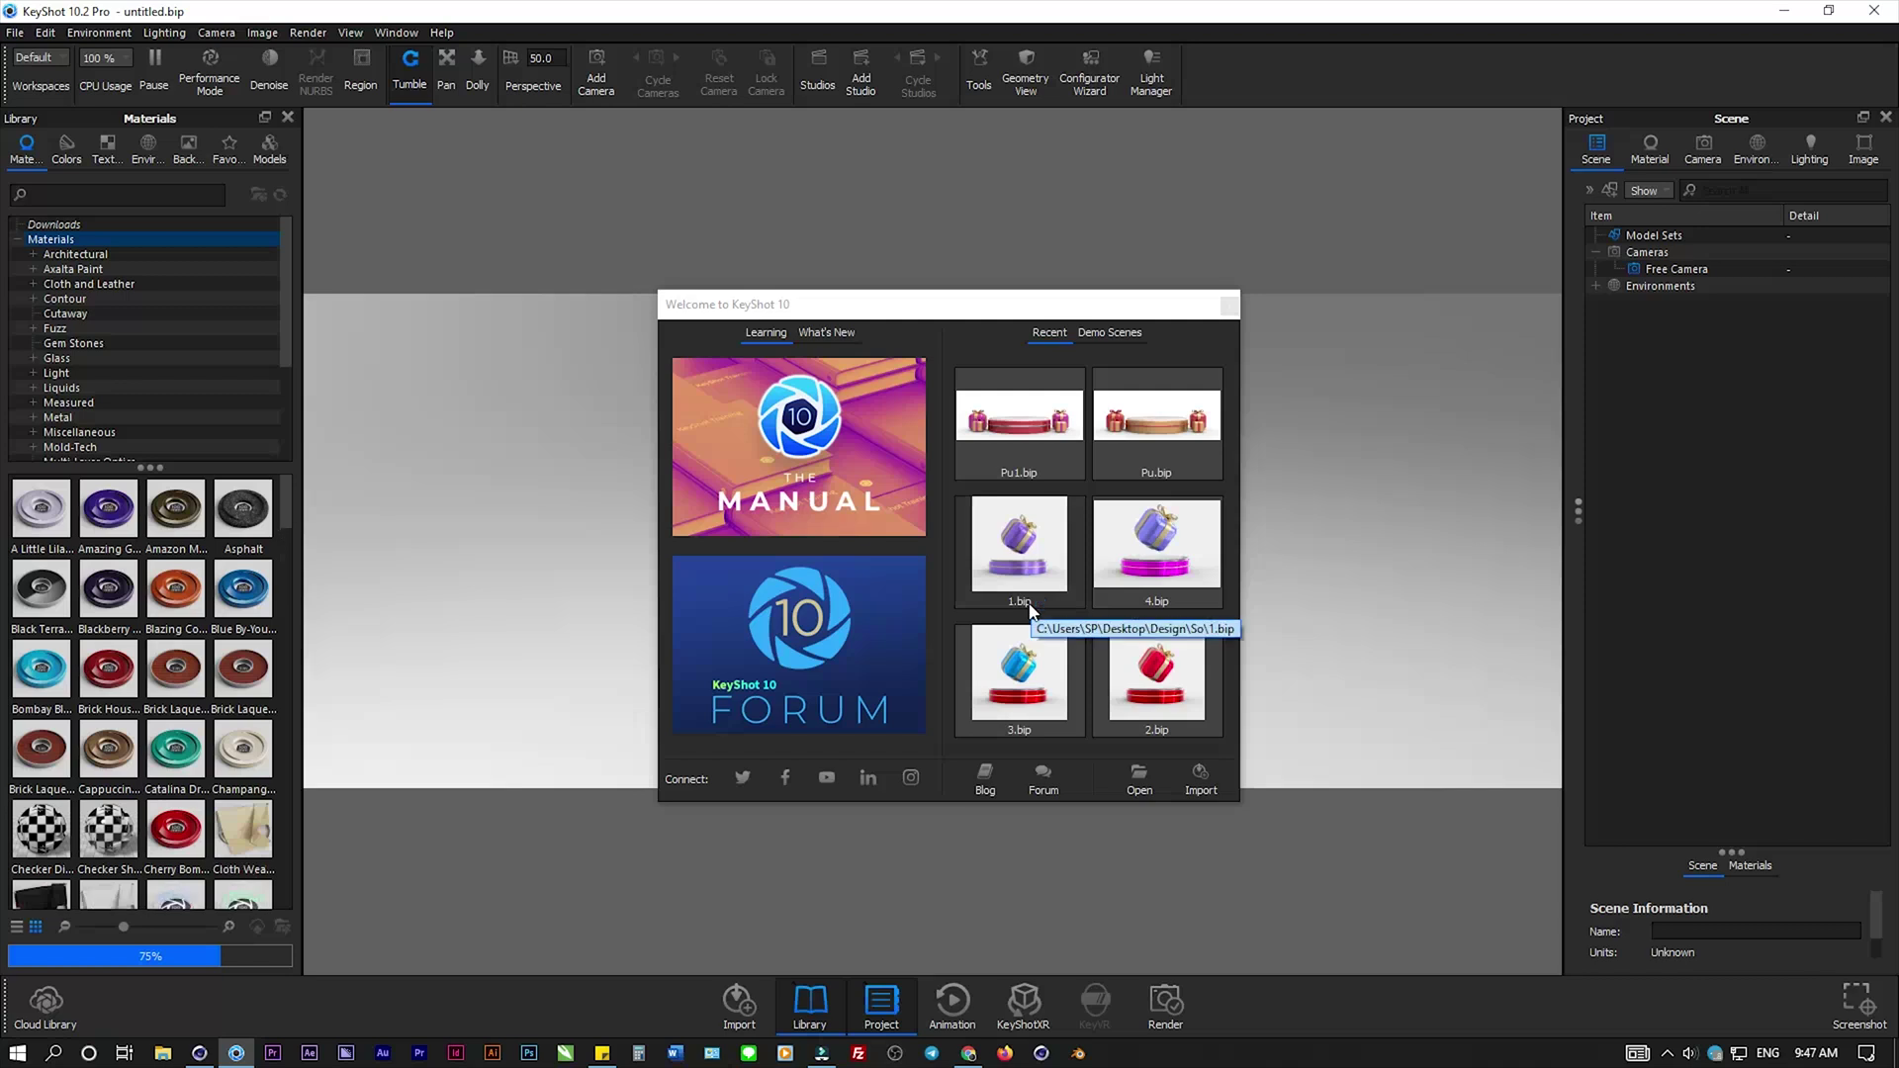
# - Dismiss KeyShot's welcome screen, then quit Cinema 4D, saving changes to Desgi.c4d
pyautogui.click(1026, 605)
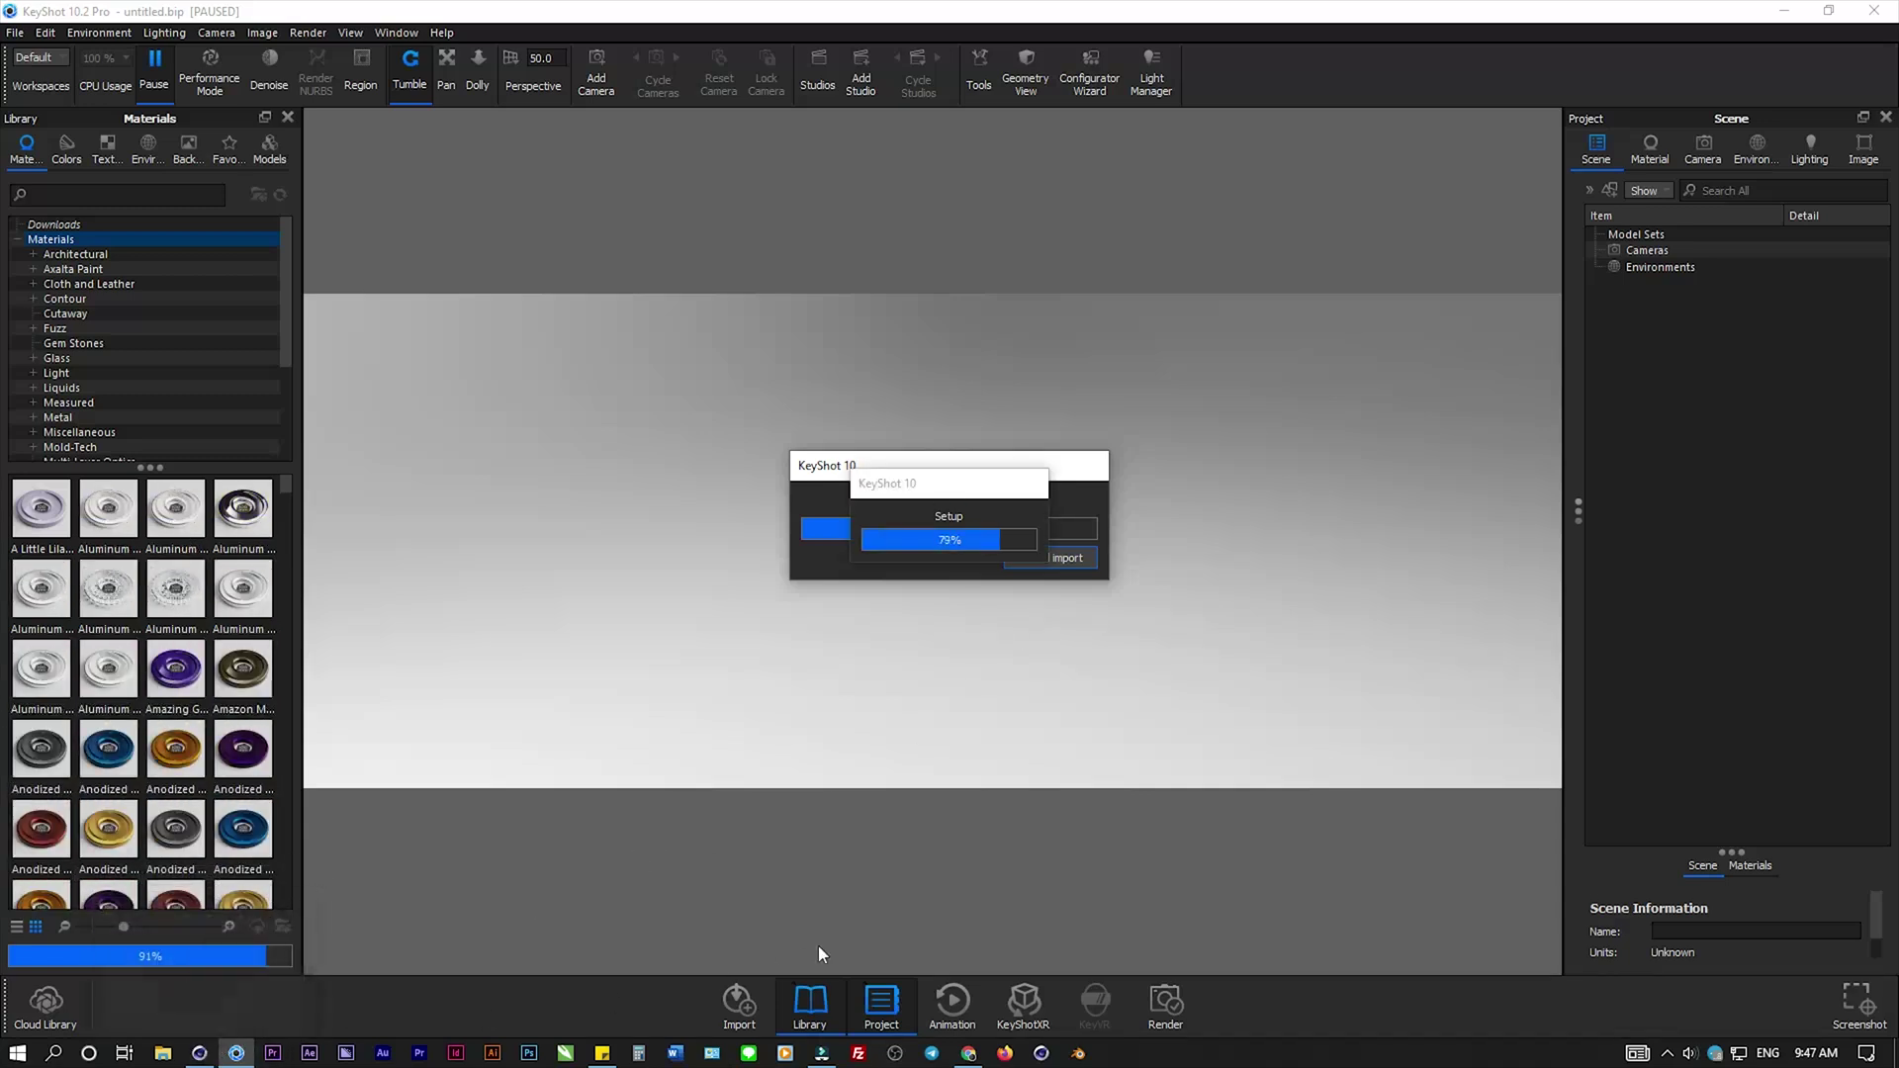
pyautogui.hotkey('alt', 'Tab')
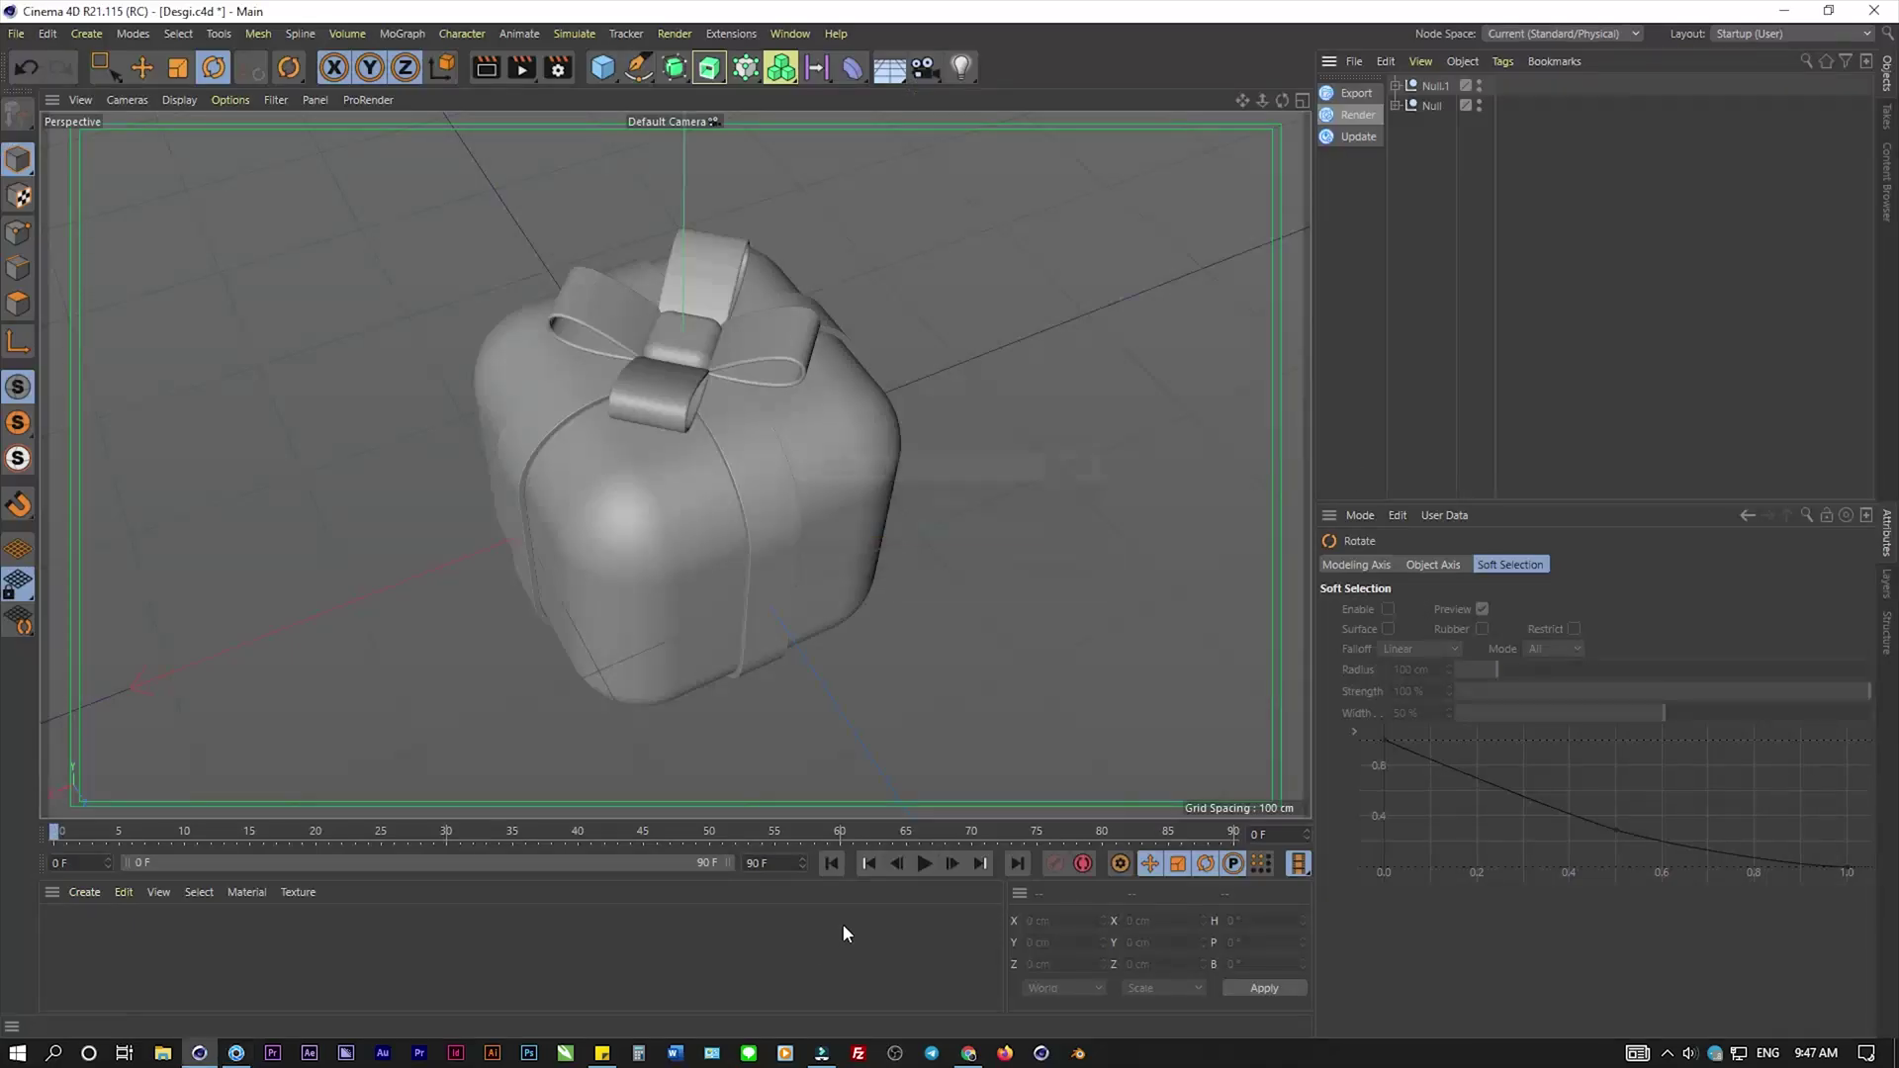
pyautogui.click(1873, 10)
pyautogui.click(909, 602)
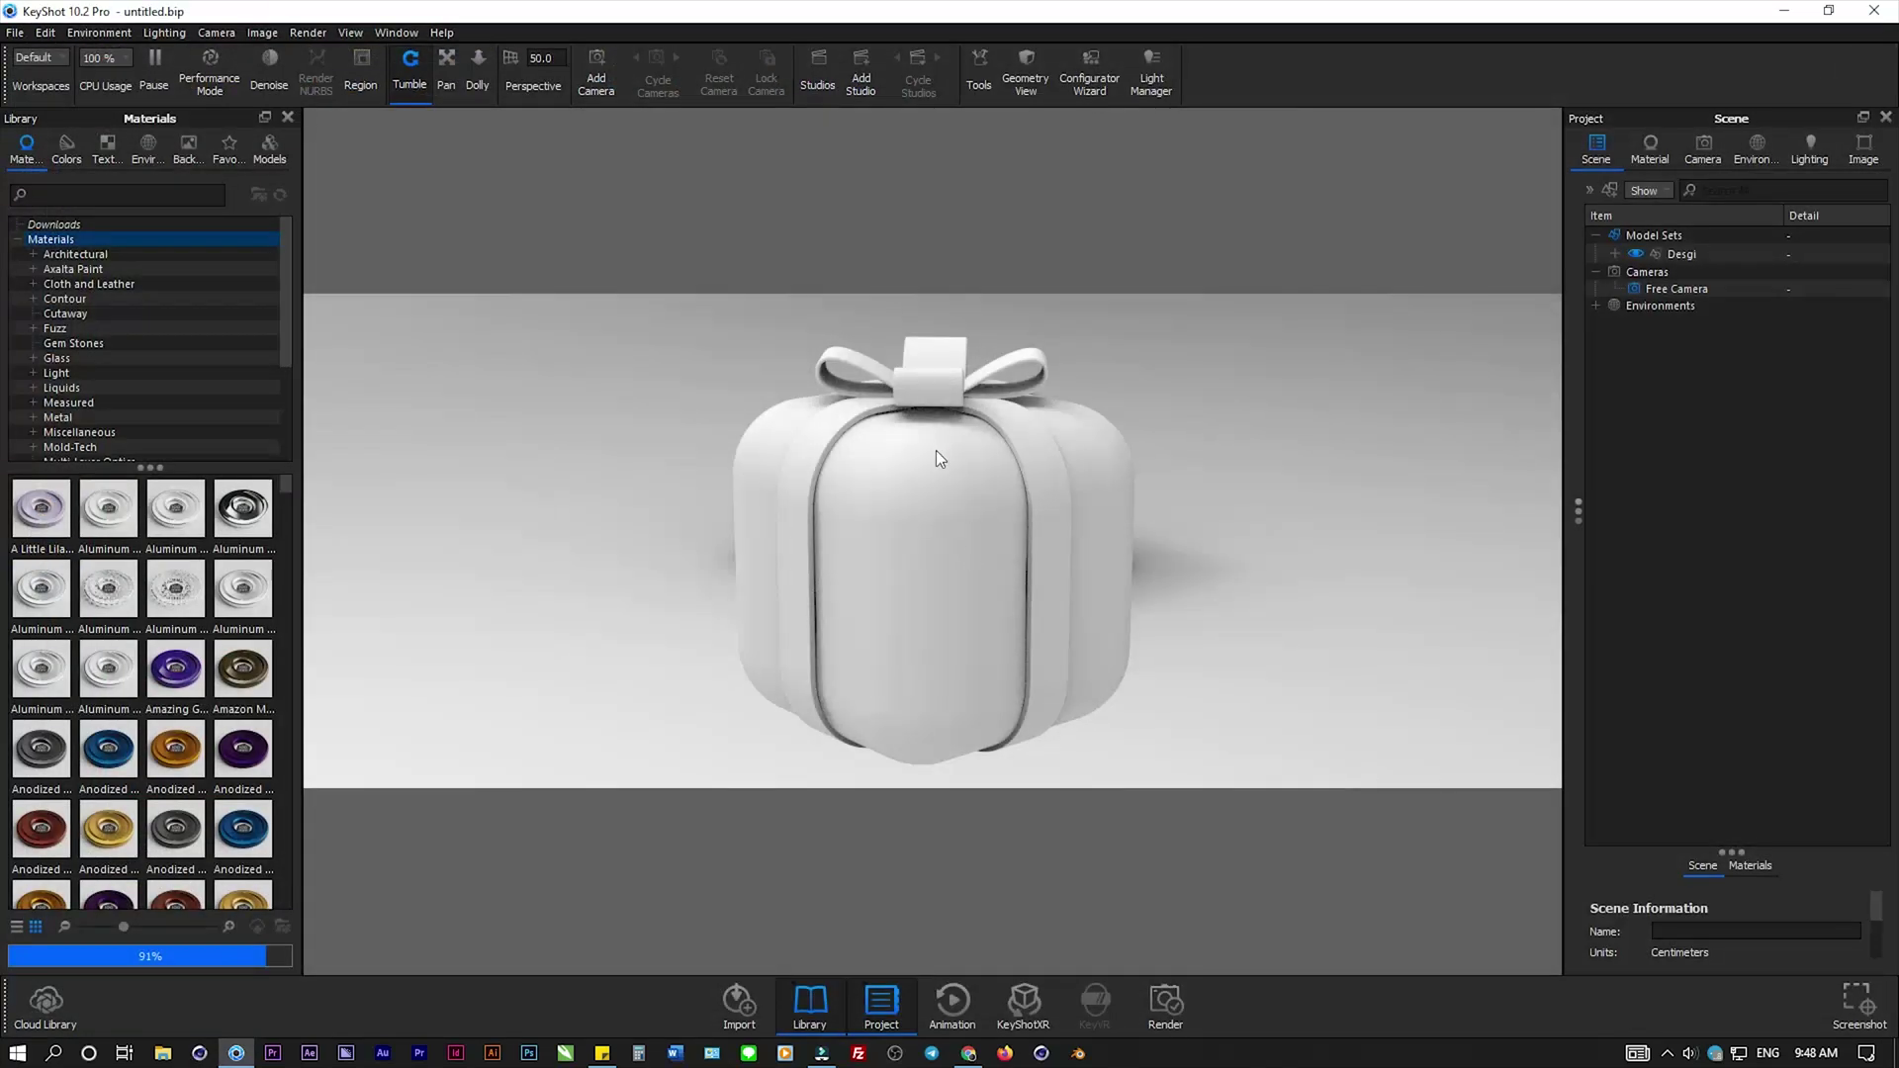
# - Snap the Desgi model to the ground at Y 104.113 and show the image resolution settings
pyautogui.moveTo(936, 451); pyautogui.dragTo(933, 519)
pyautogui.click(1682, 254)
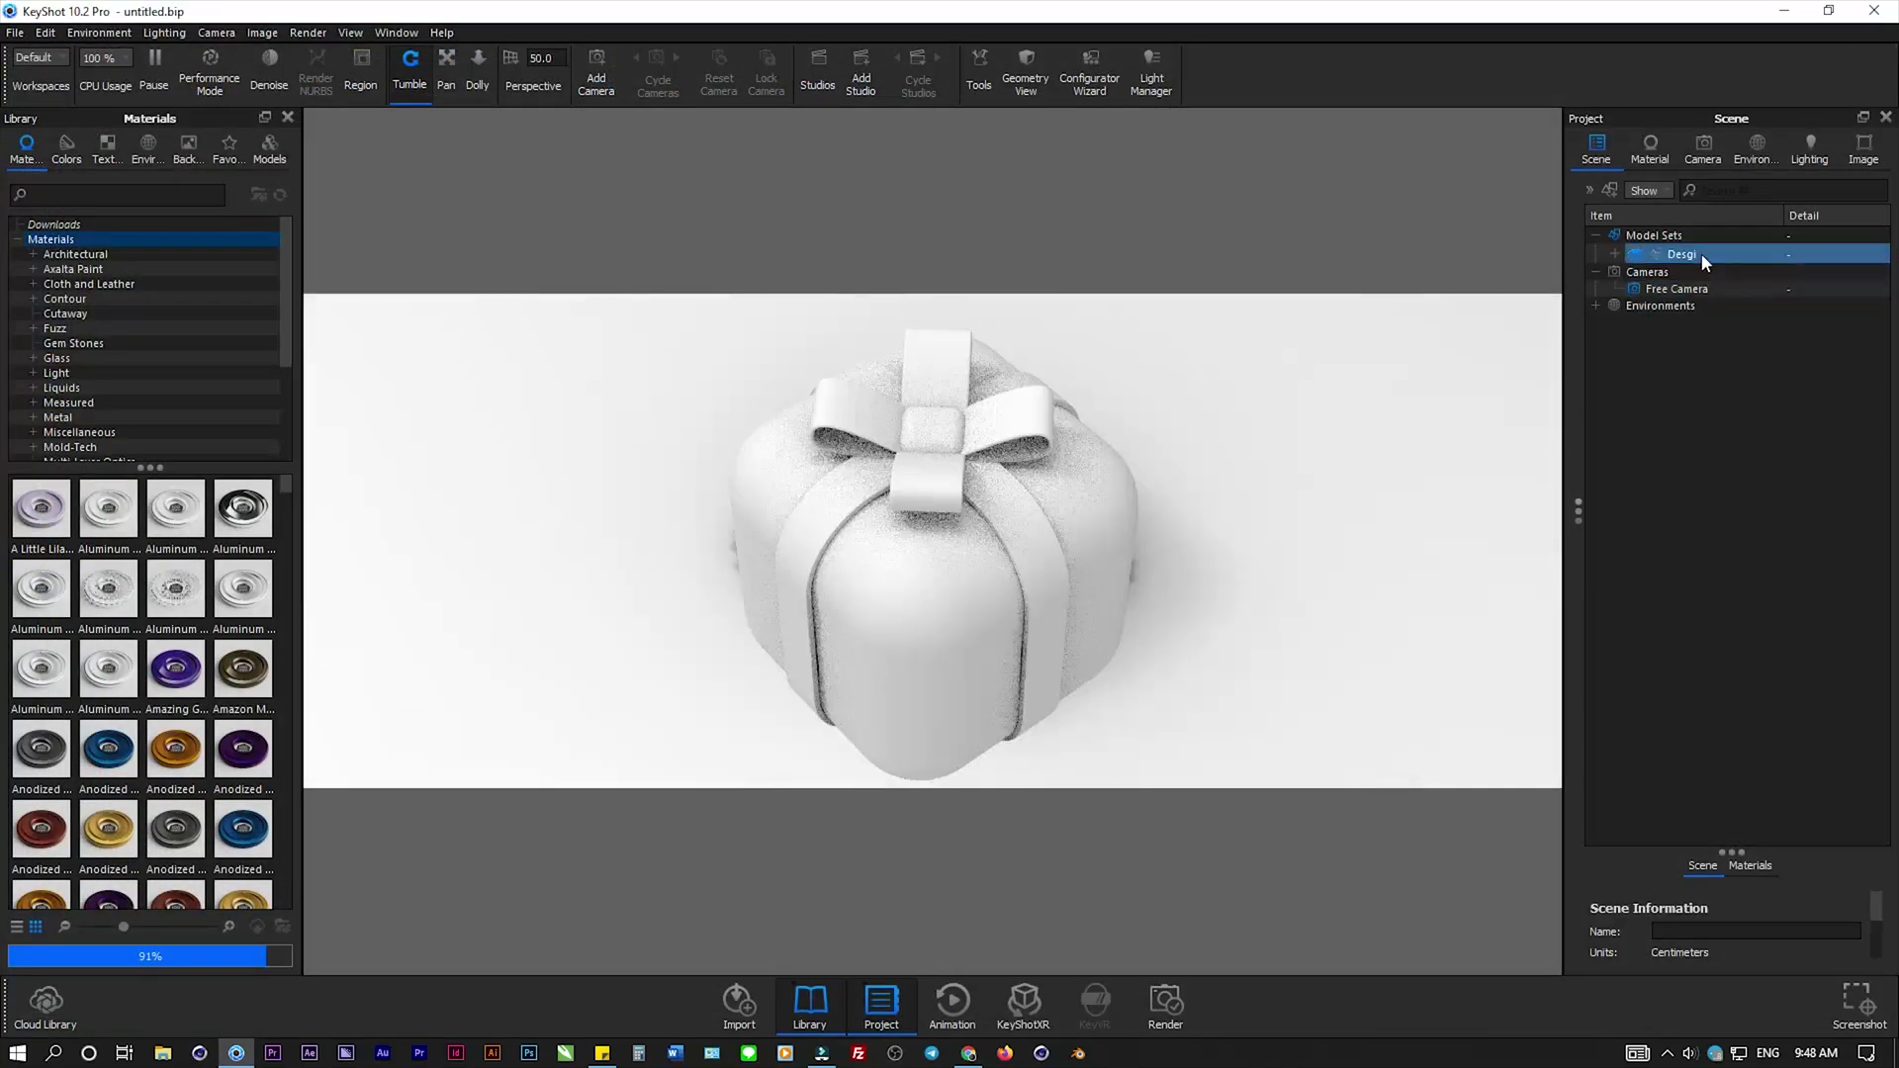
pyautogui.click(1731, 865)
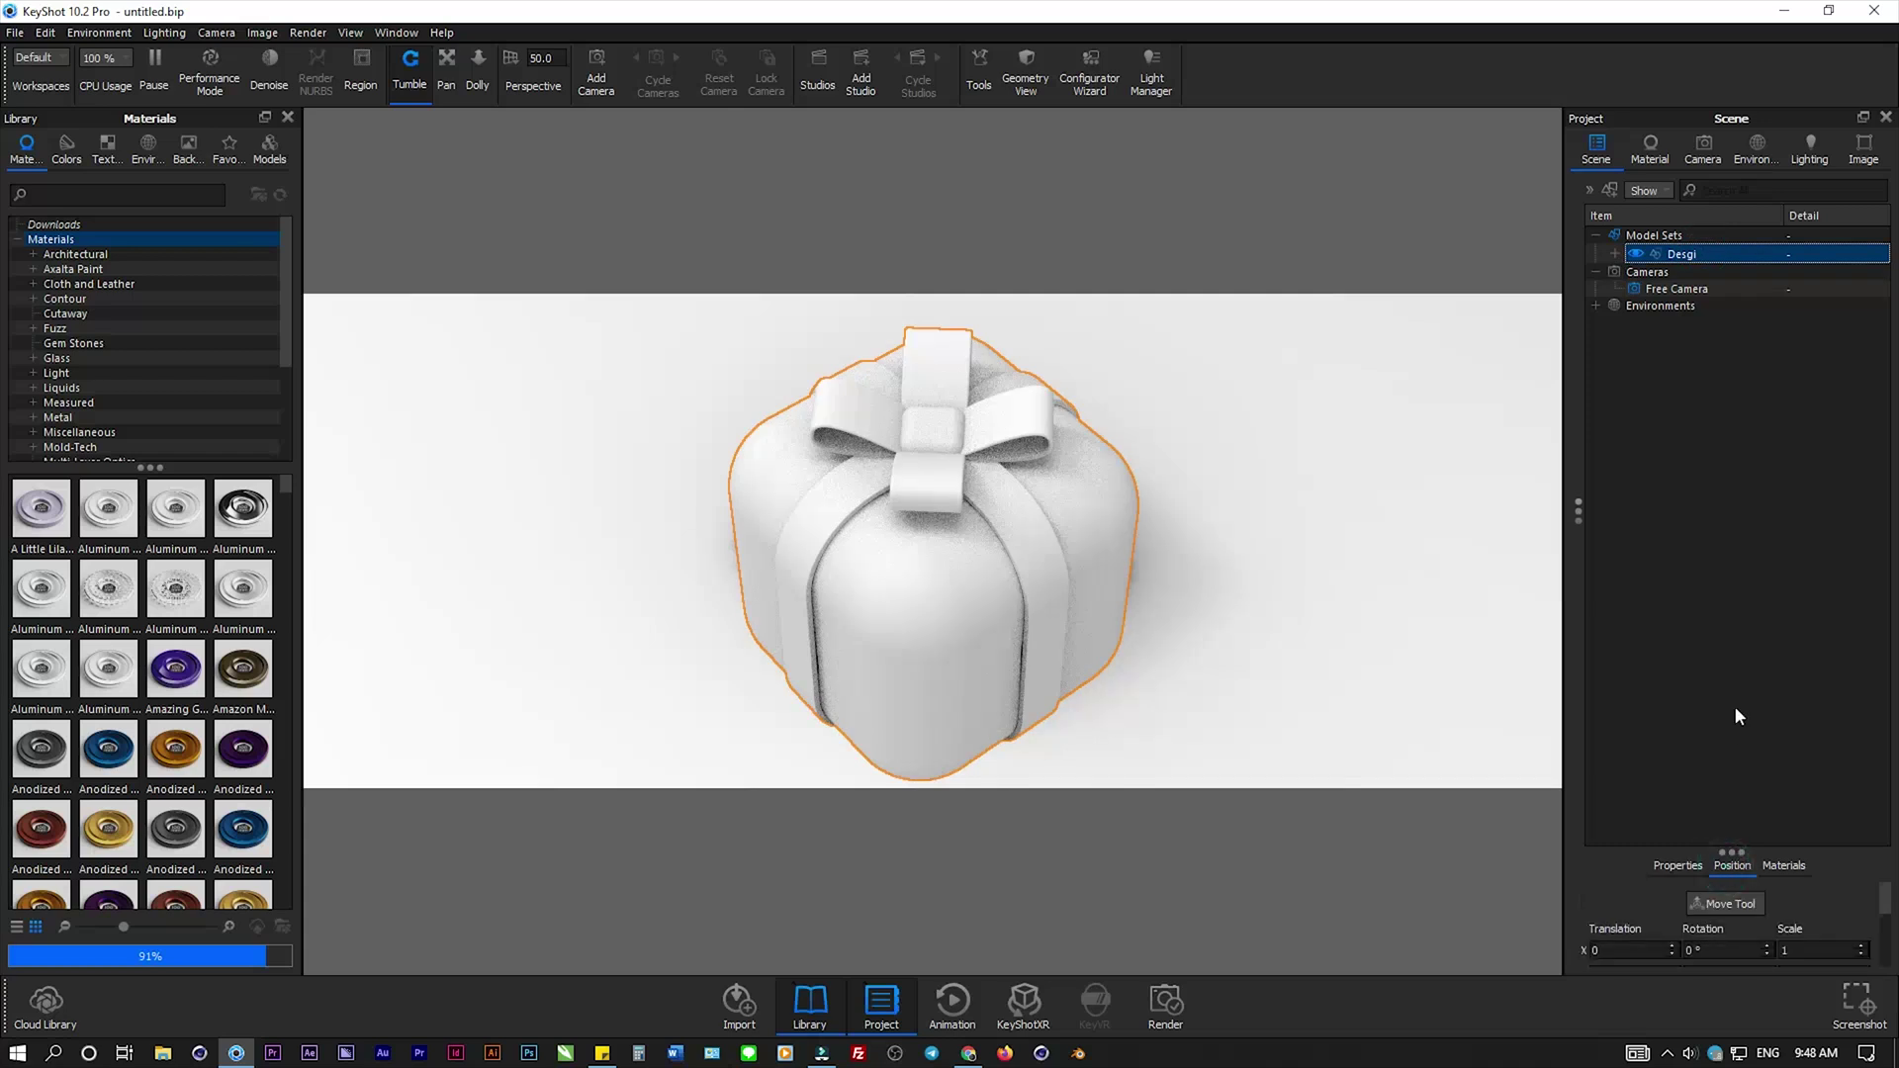
pyautogui.click(1731, 851)
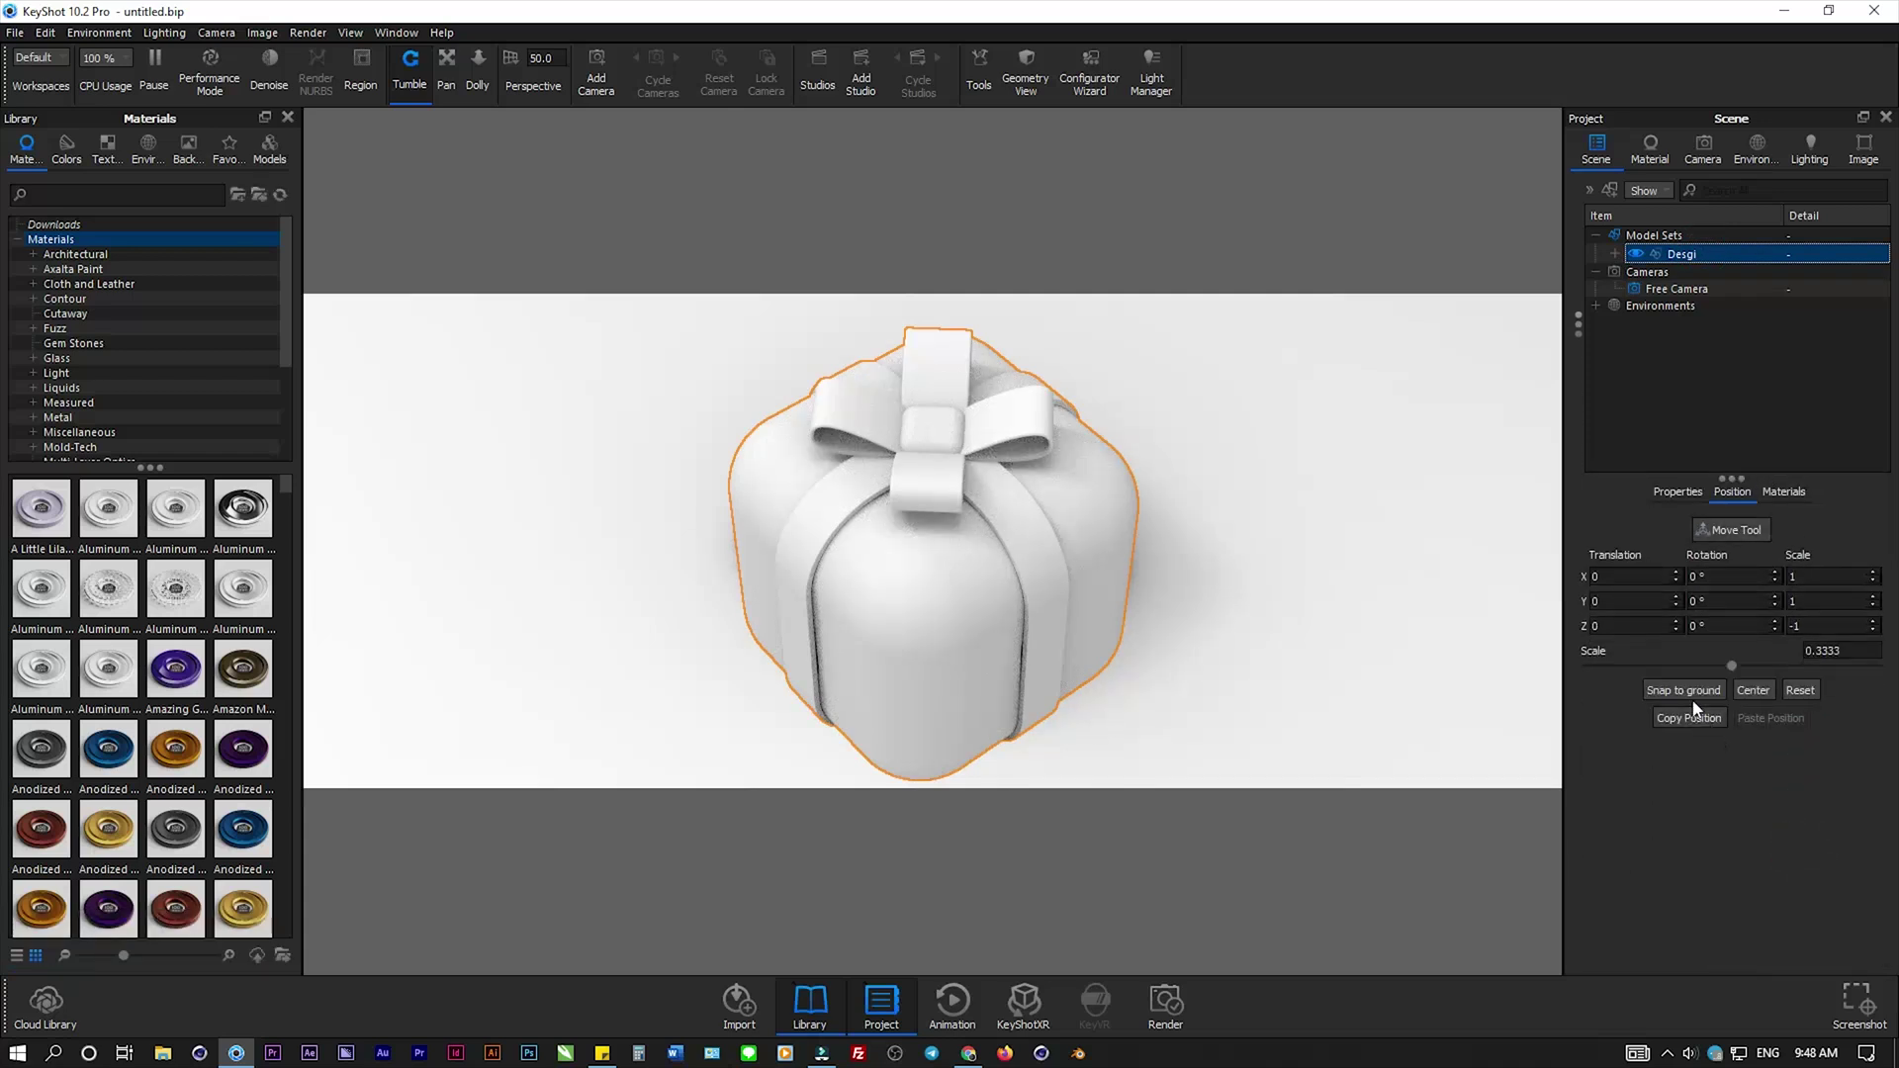
pyautogui.click(1689, 691)
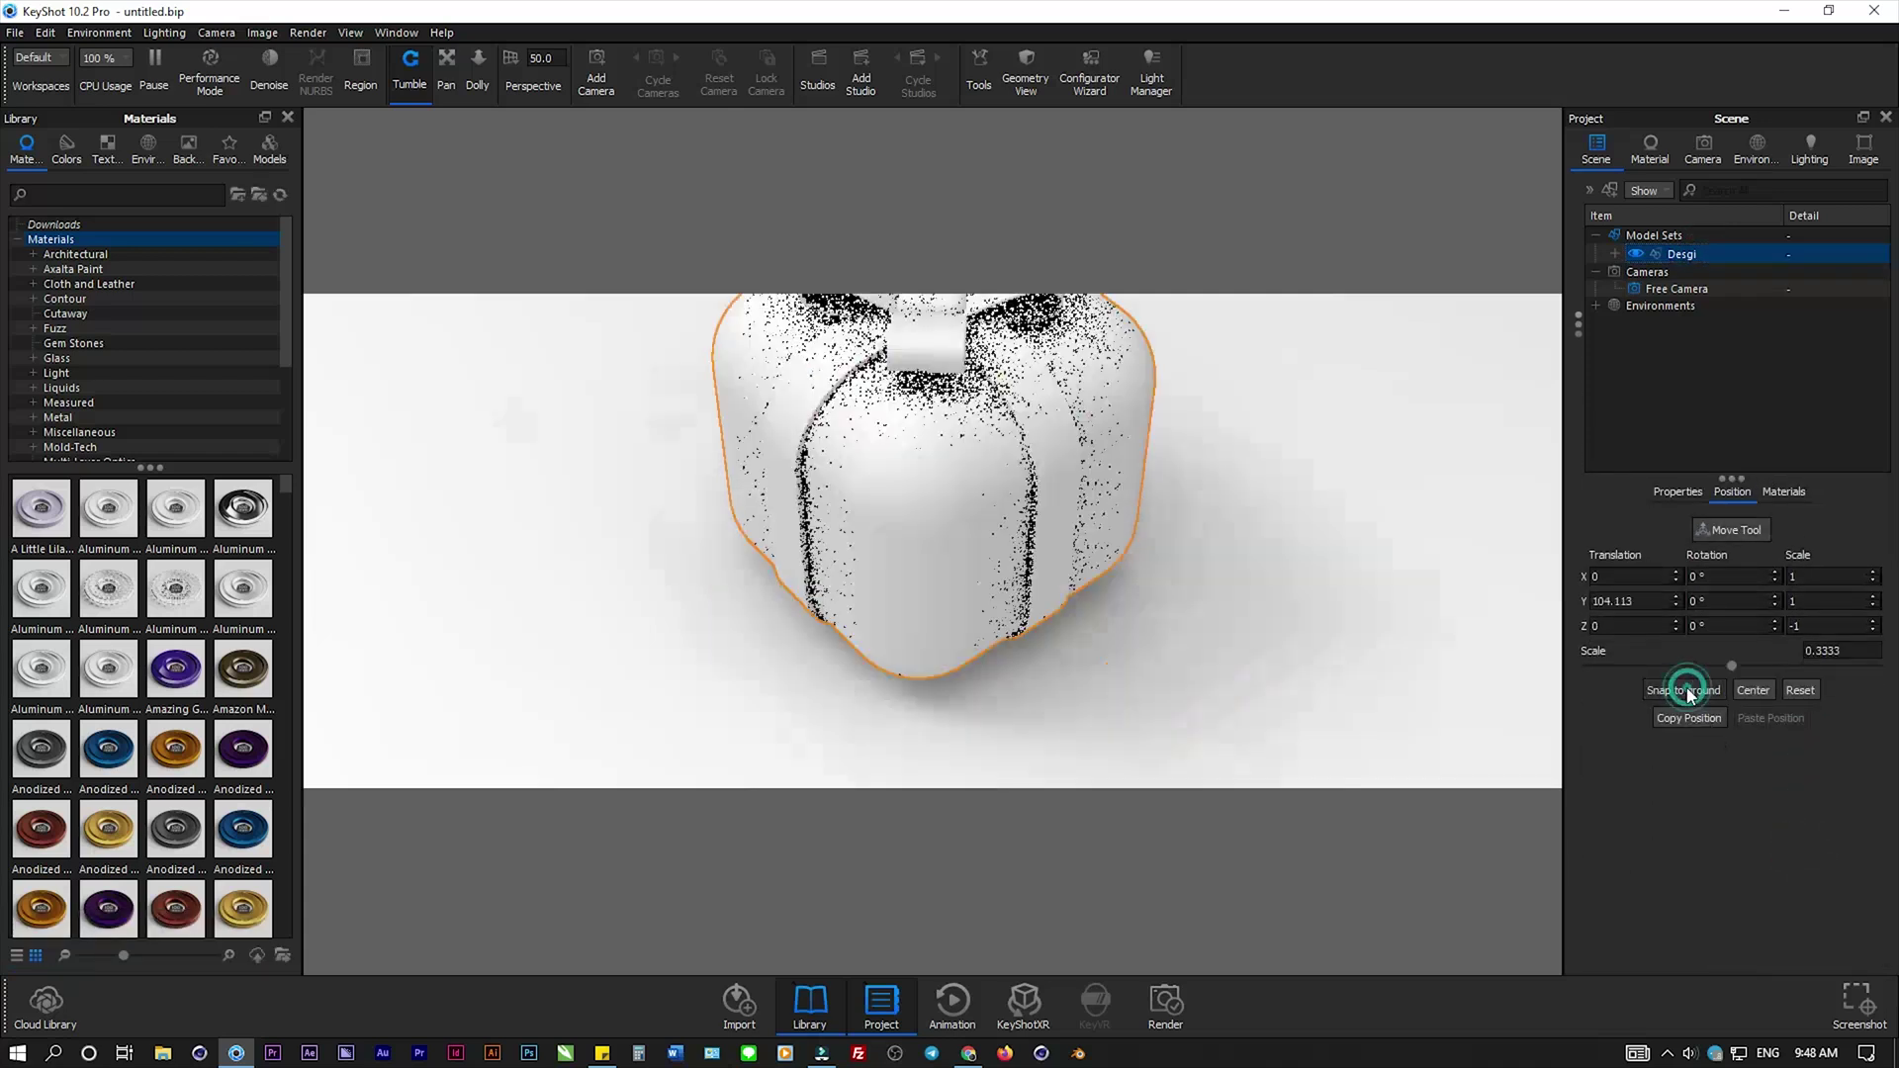
pyautogui.click(1863, 150)
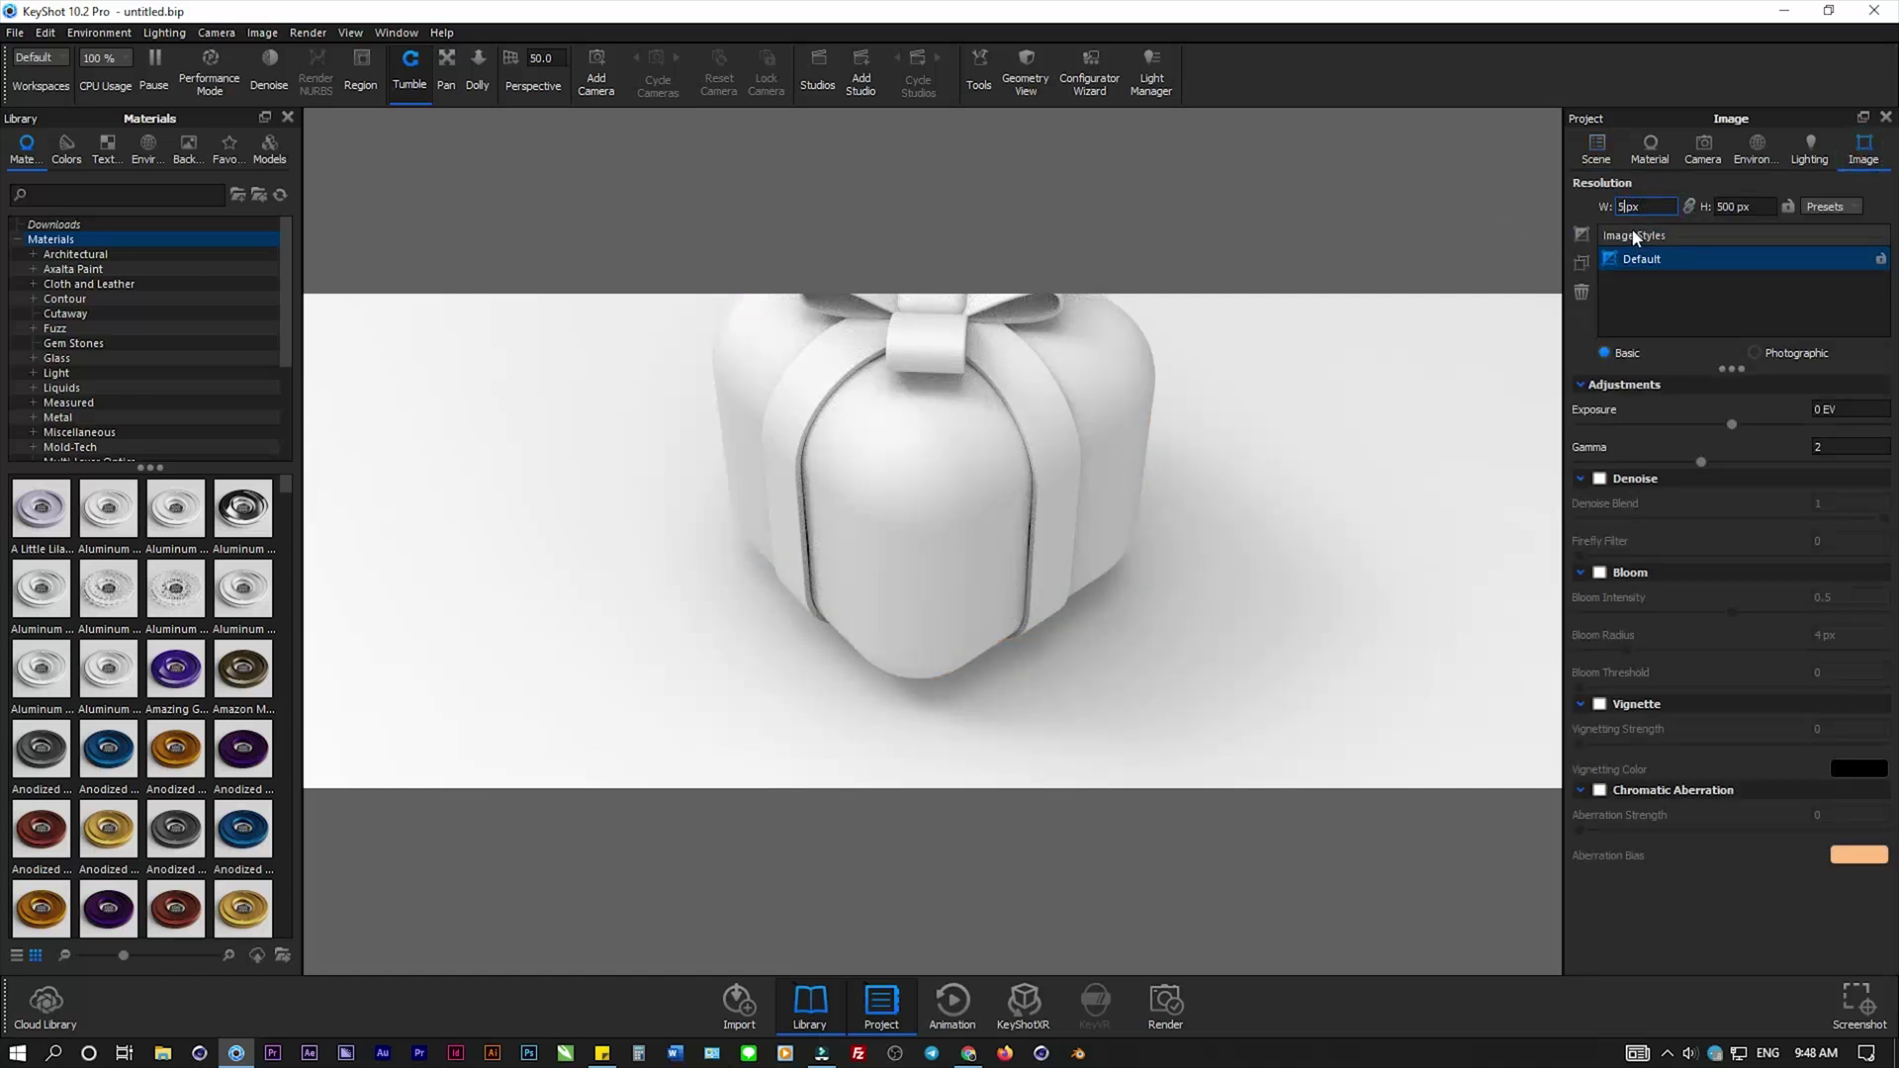
# - Set a 500 × 500 px square output and frame the gift larger, centred and slightly side-on
pyautogui.press('Return')
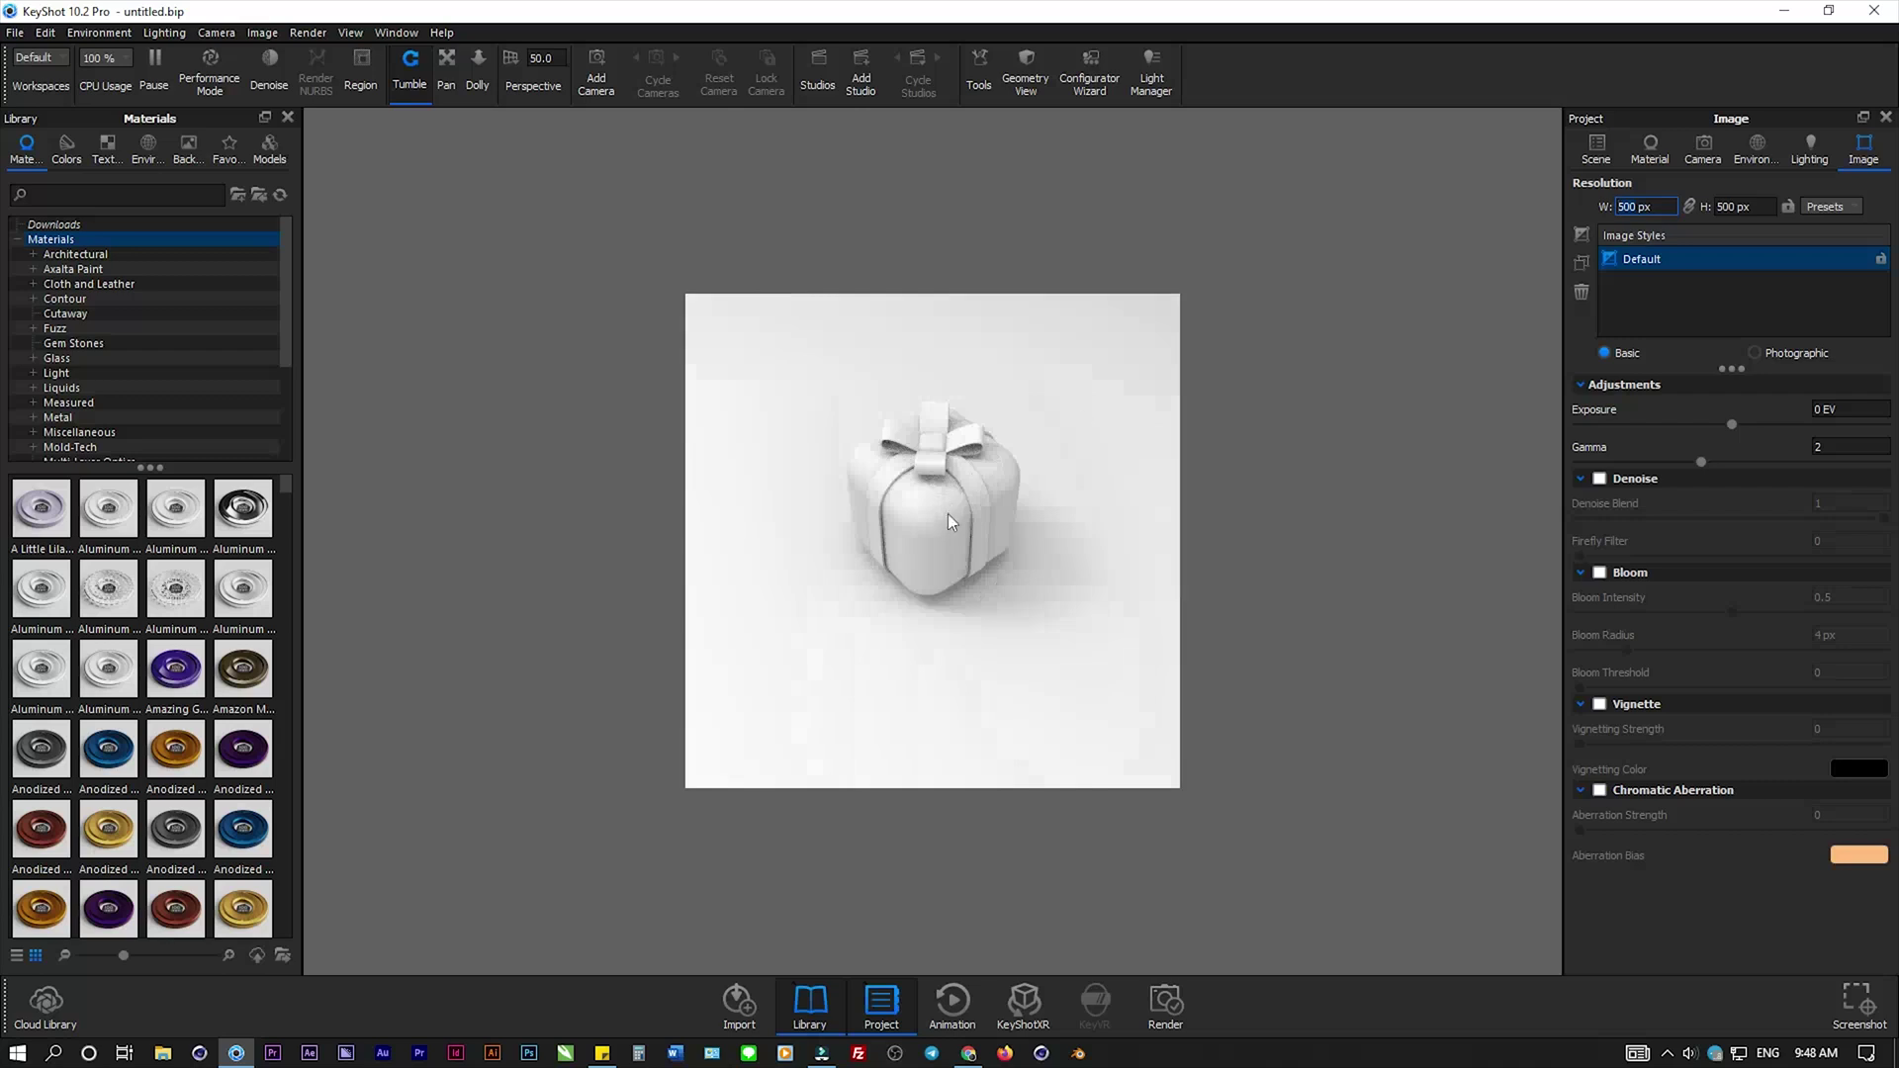
pyautogui.scroll(3, 948, 401)
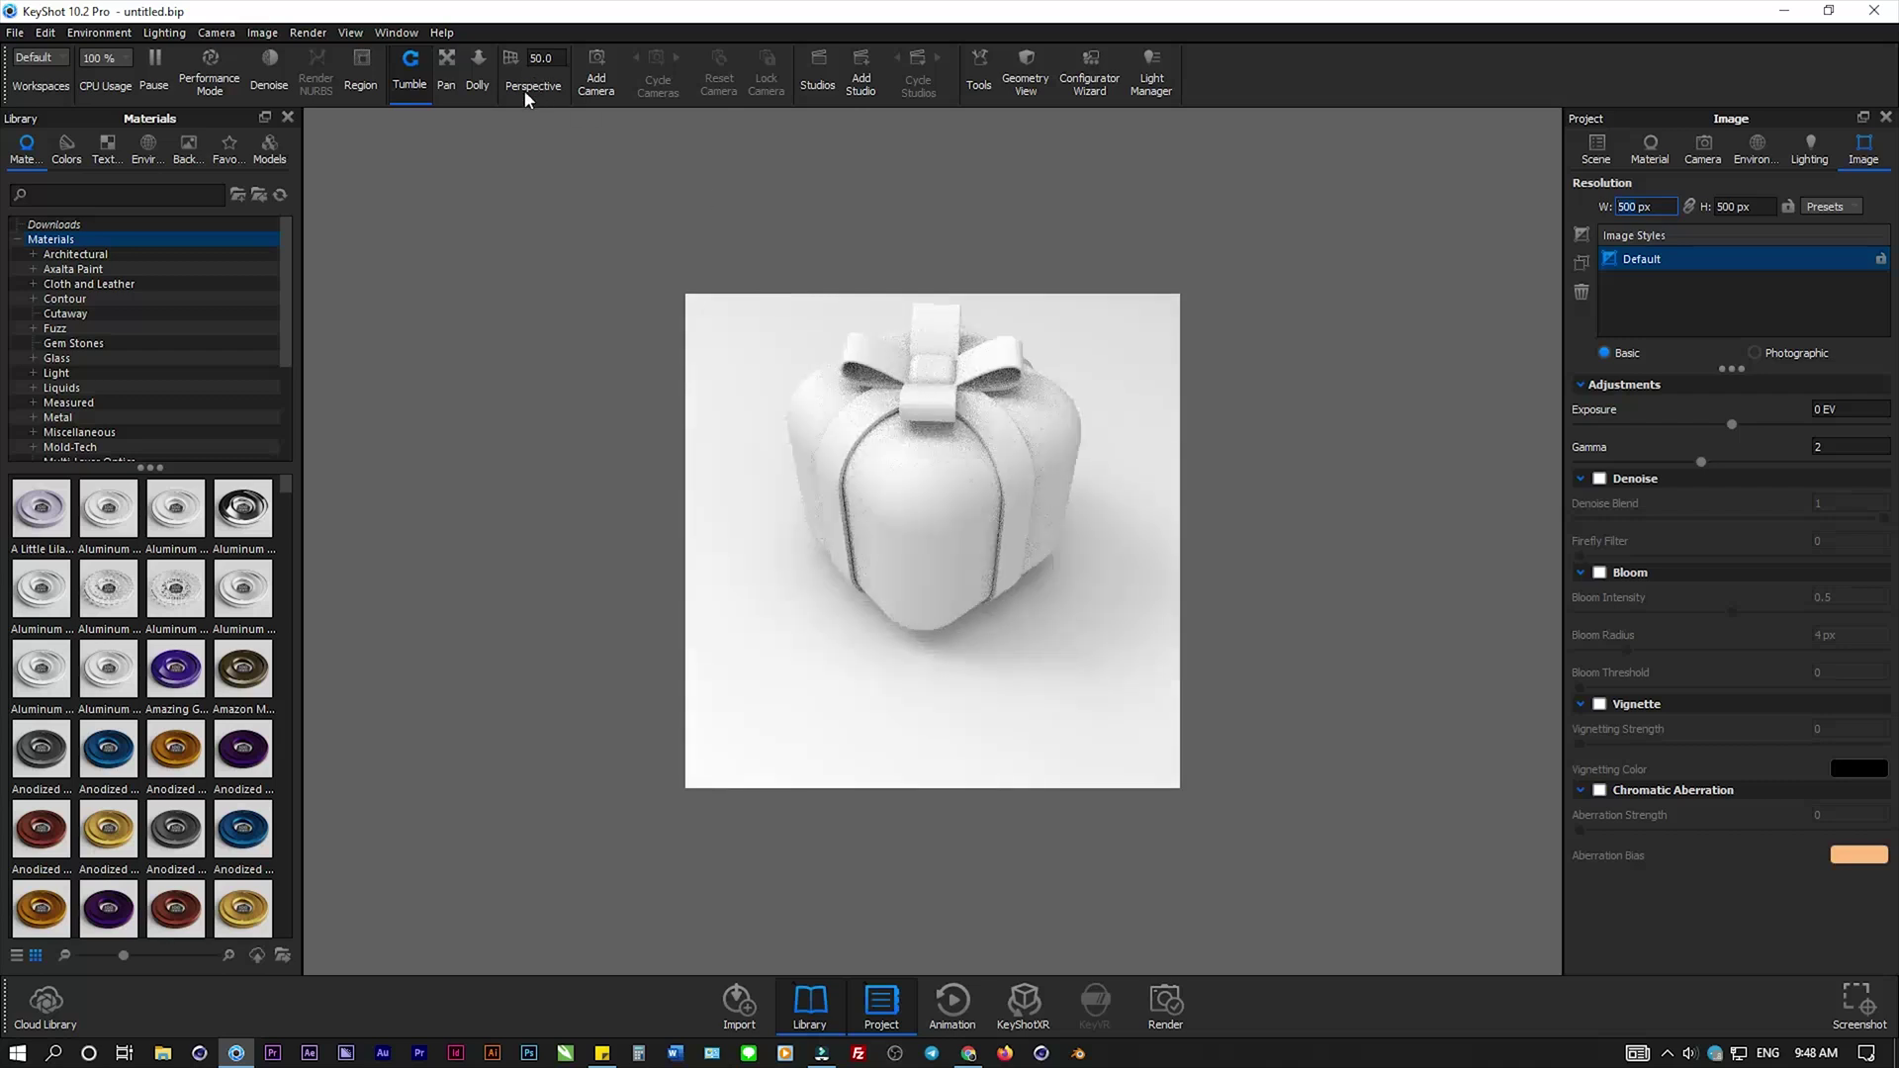
pyautogui.click(447, 65)
pyautogui.moveTo(976, 402)
pyautogui.mouseDown()
pyautogui.moveTo(944, 529)
pyautogui.moveTo(941, 452)
pyautogui.moveTo(974, 487)
pyautogui.mouseUp()
pyautogui.click(409, 66)
pyautogui.click(447, 66)
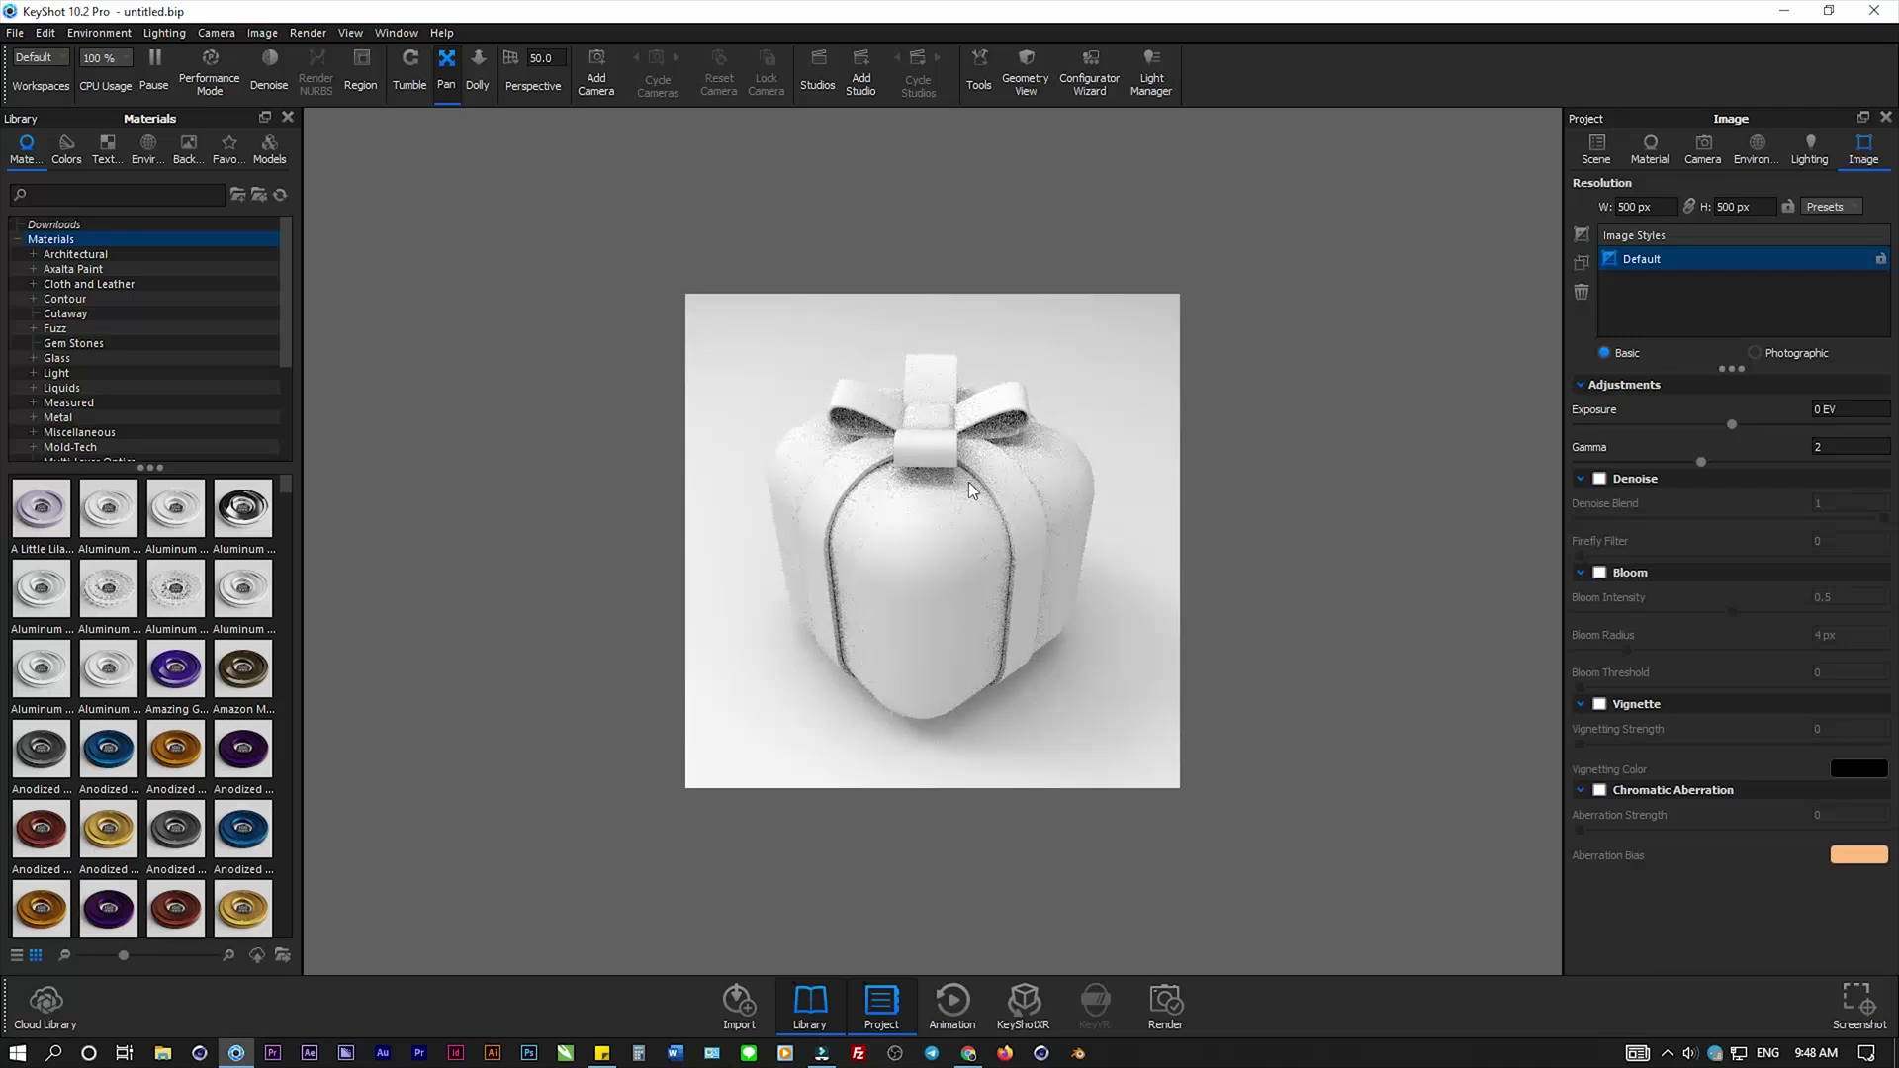
pyautogui.click(1596, 148)
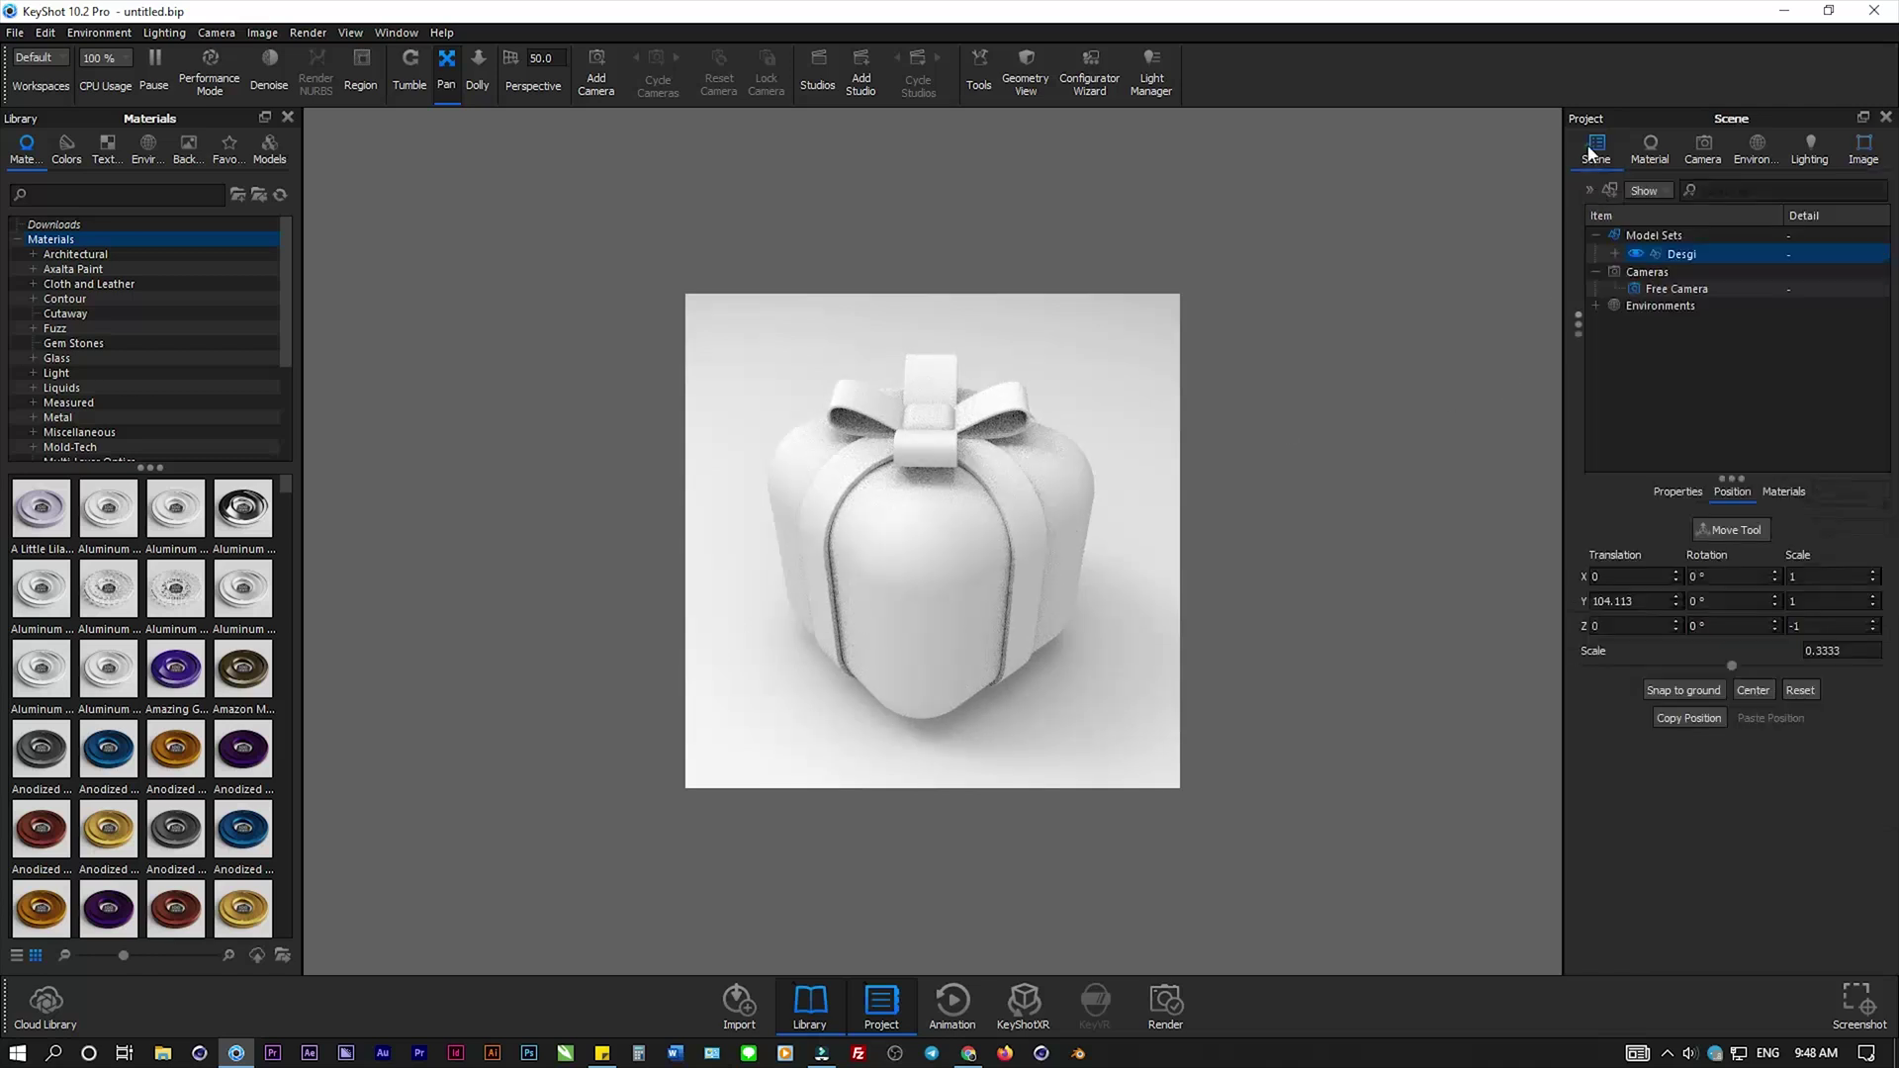
pyautogui.click(1612, 253)
# - Apply the gold Anodized material to the bow group Null.1
pyautogui.click(1635, 293)
pyautogui.click(1635, 273)
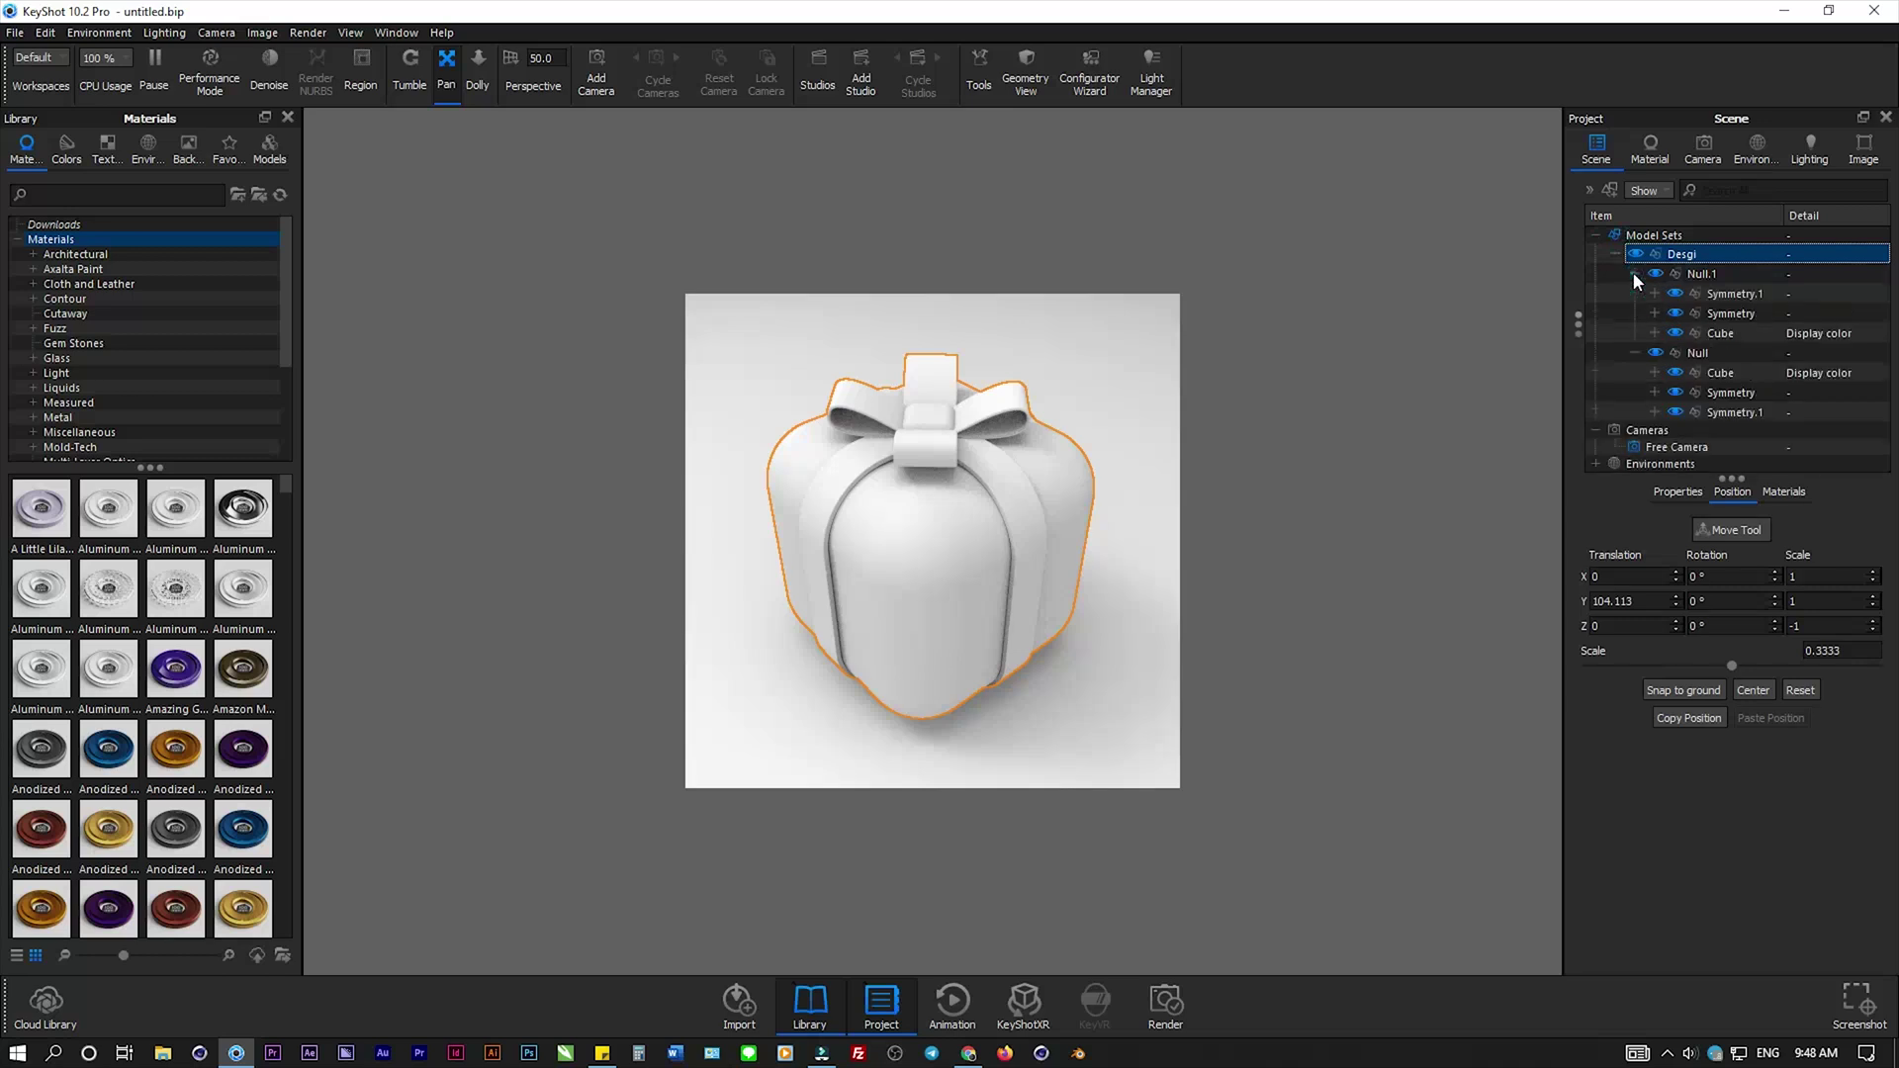
pyautogui.click(1733, 294)
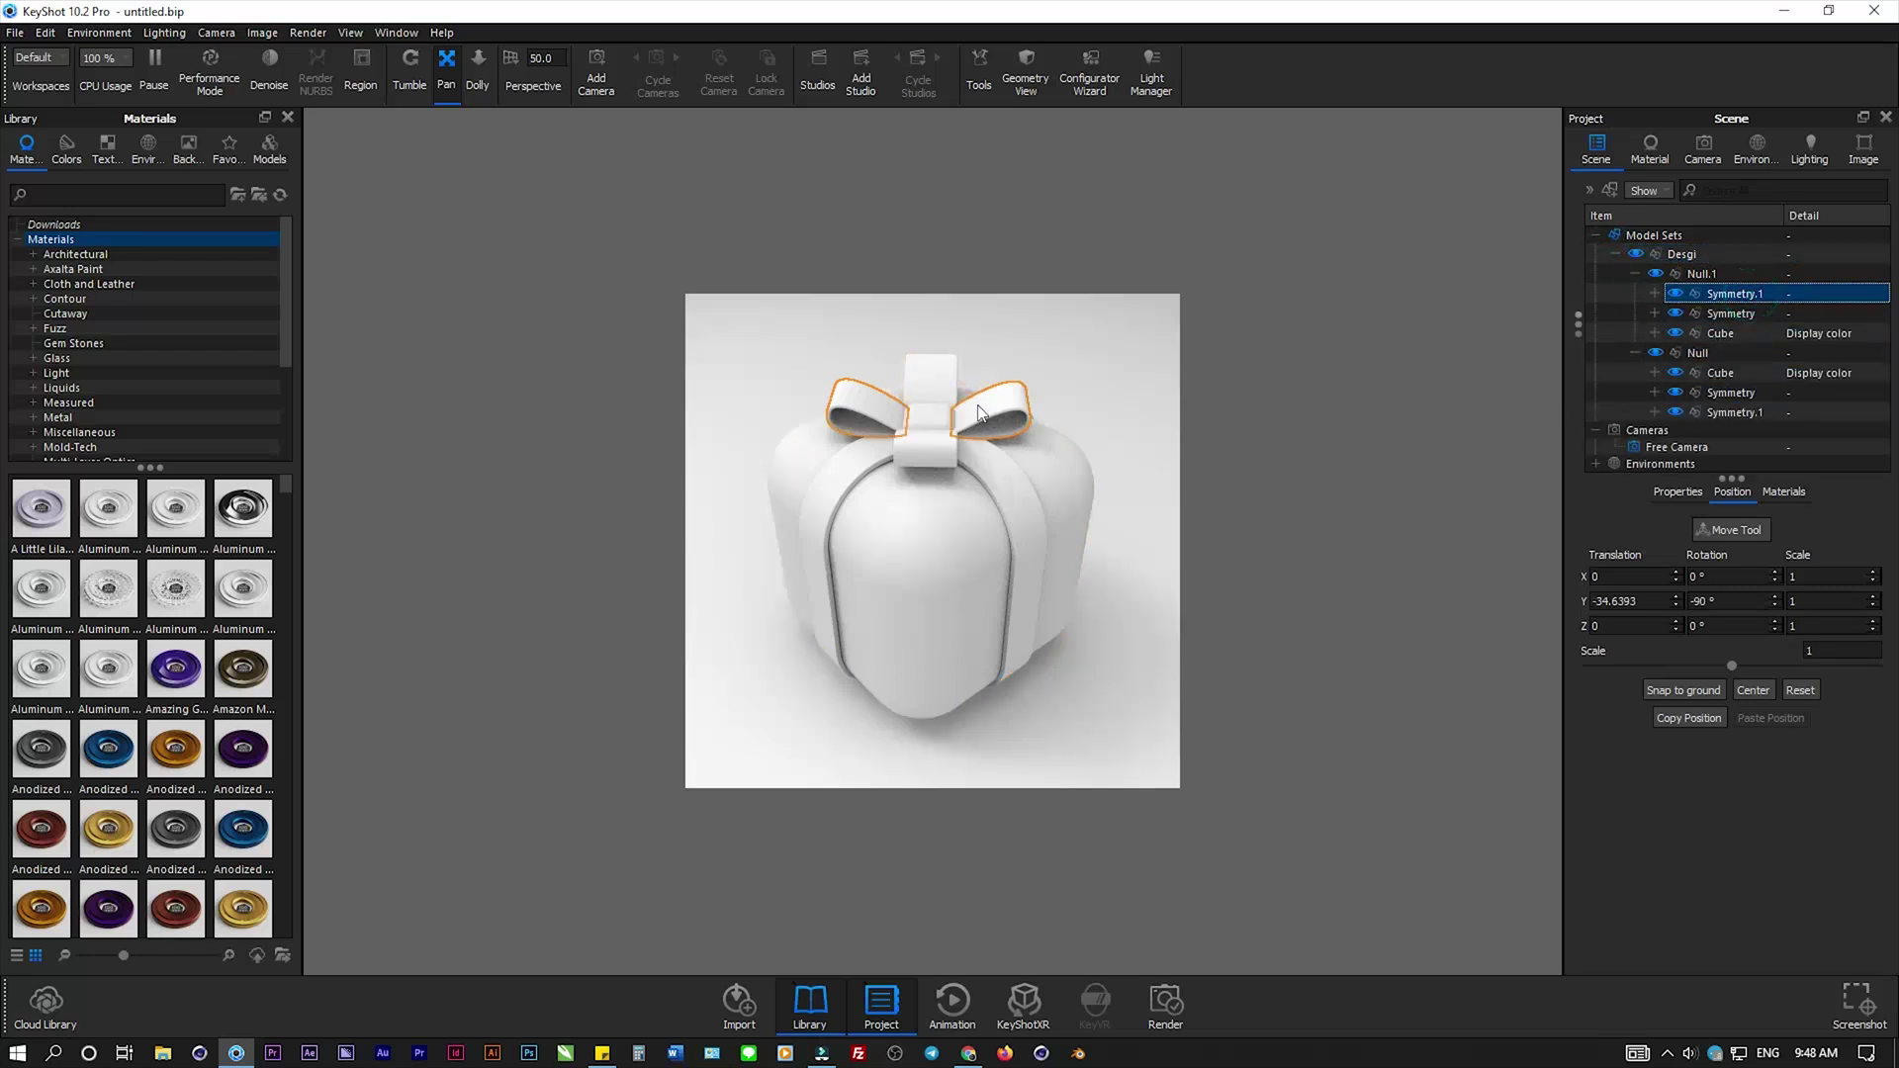
pyautogui.click(1659, 277)
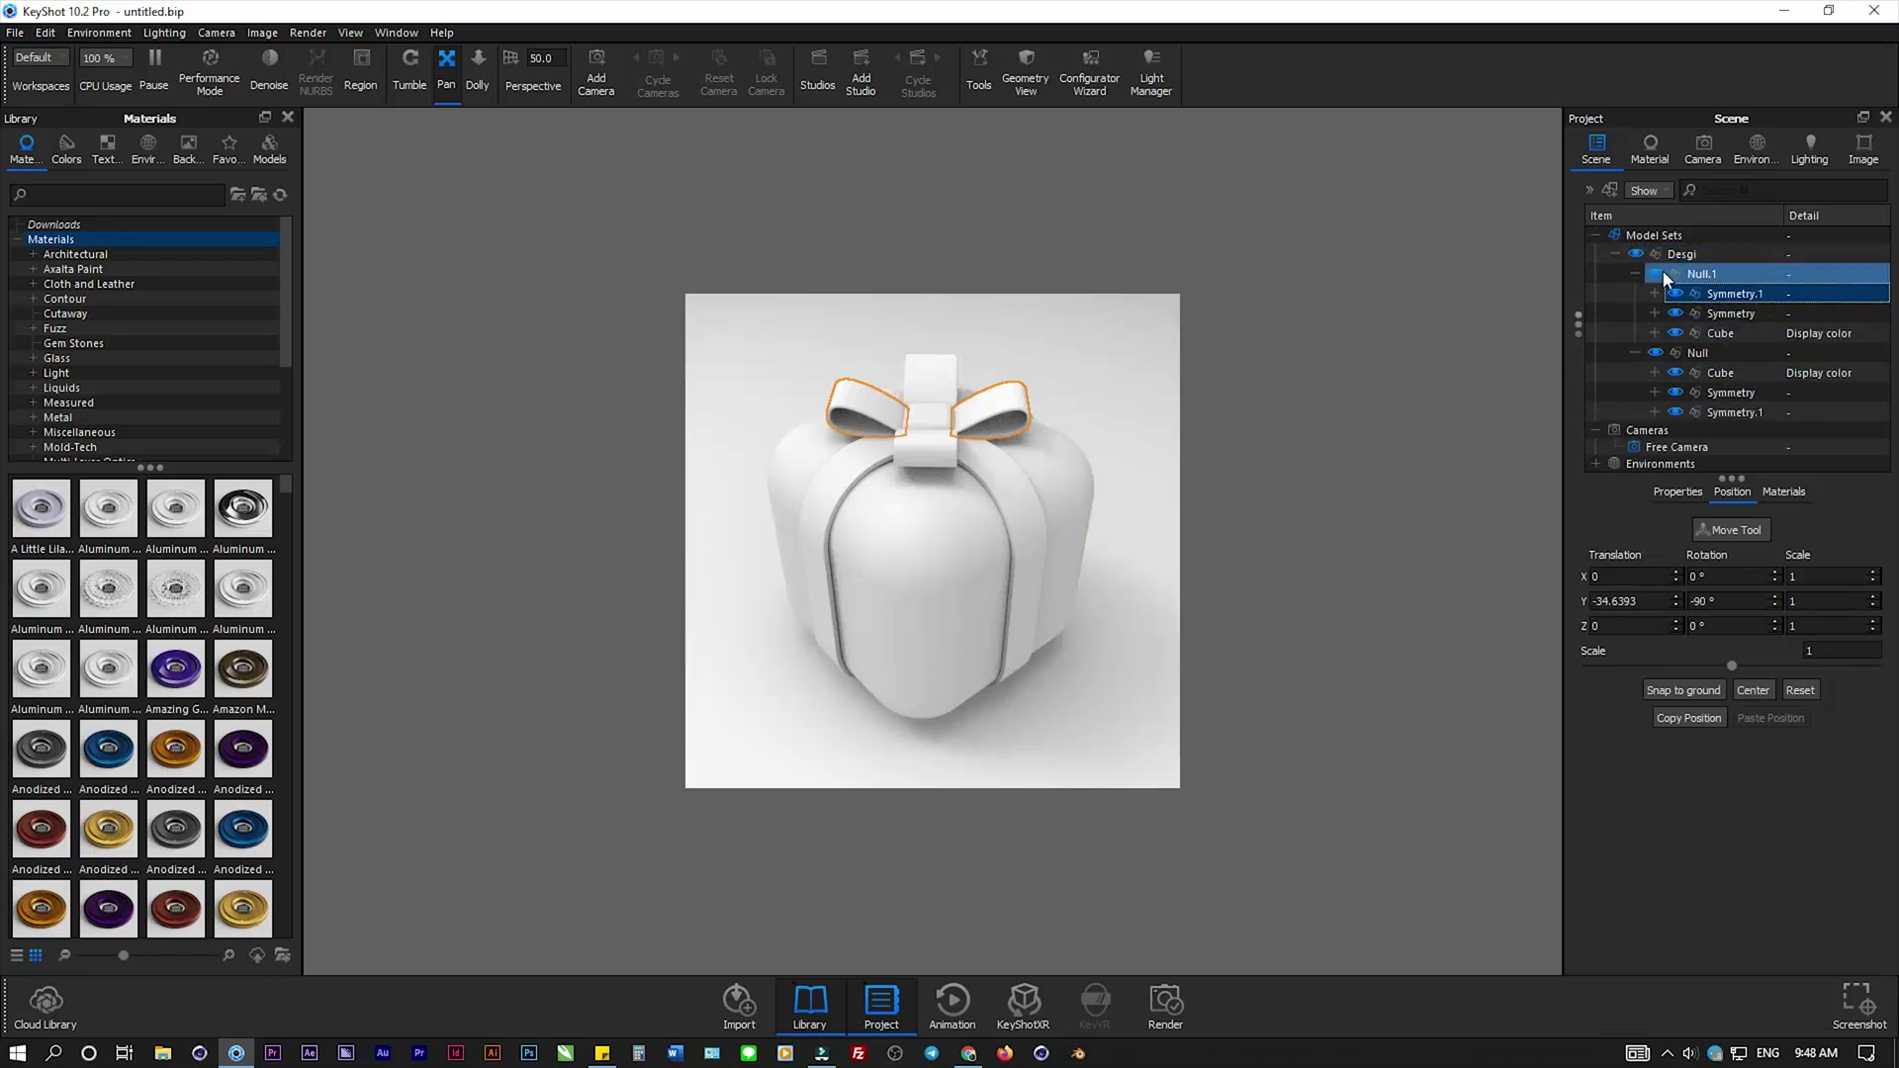
pyautogui.click(1657, 274)
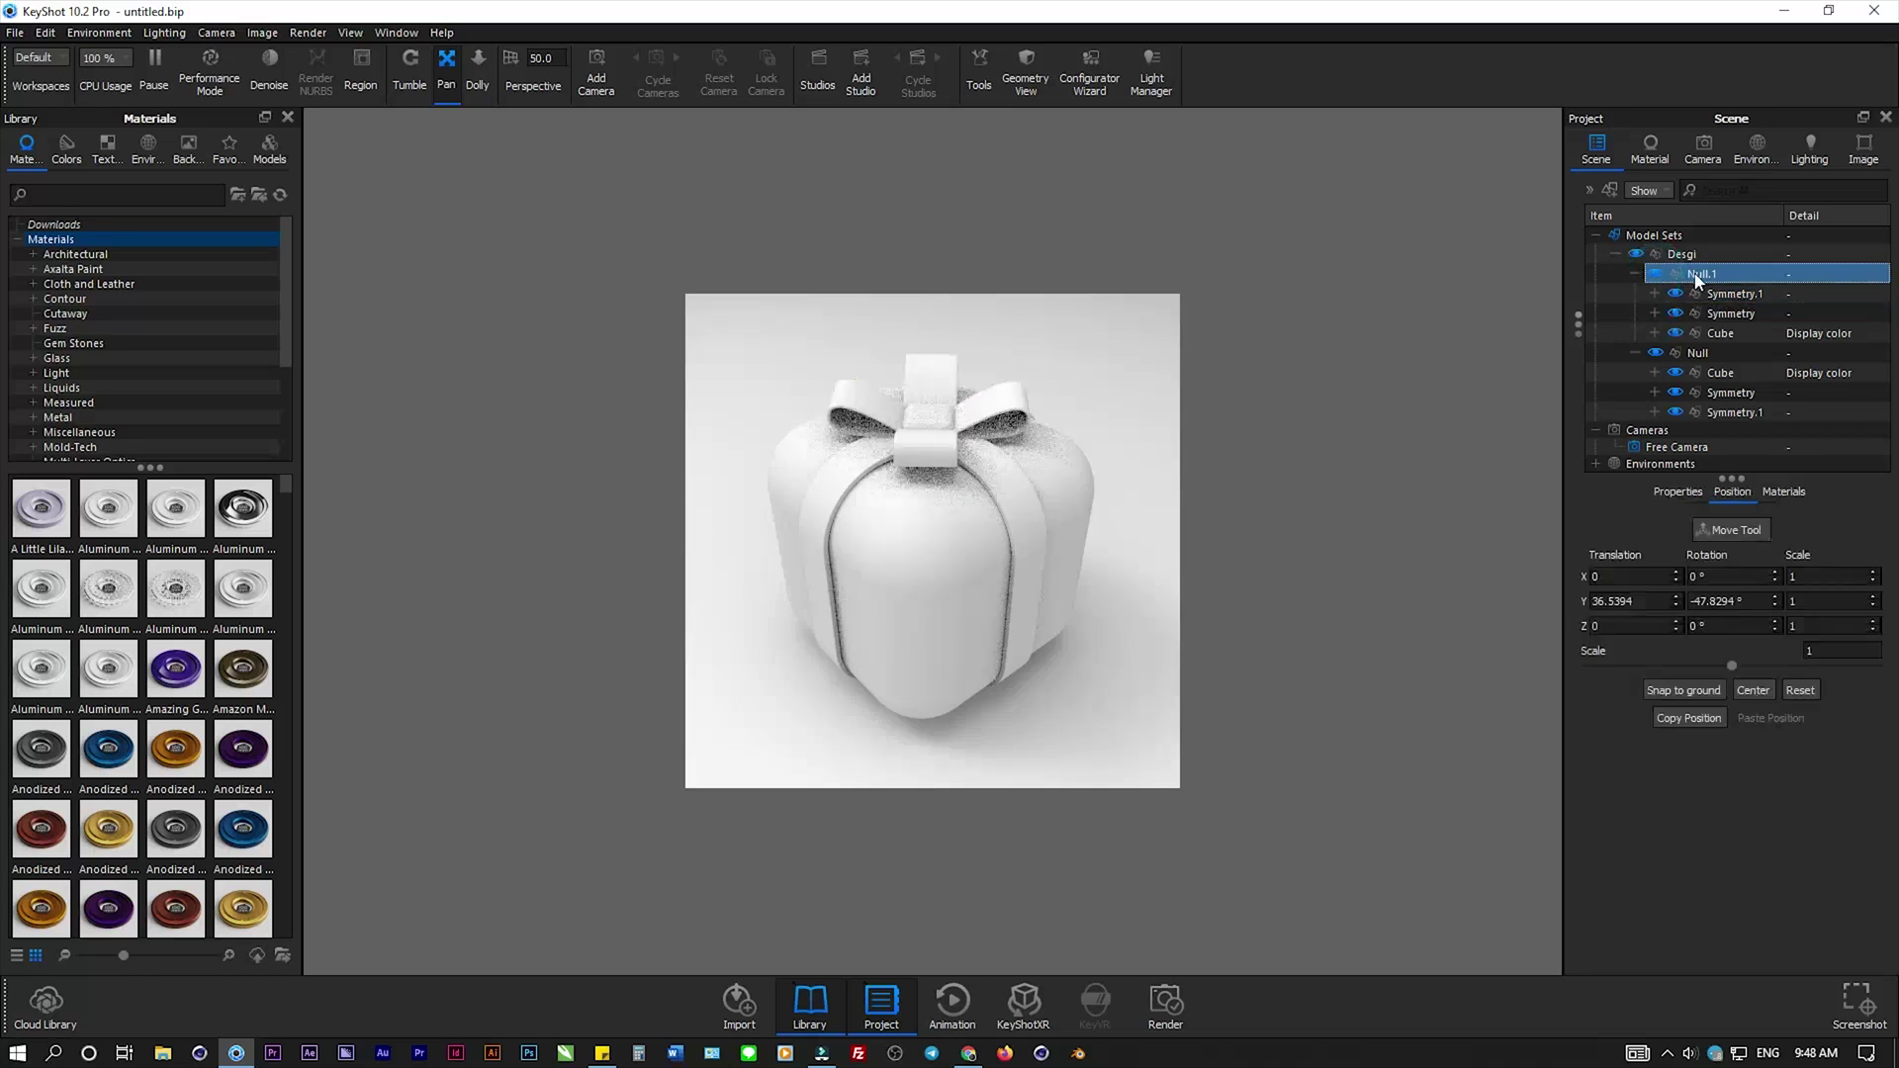
pyautogui.click(1635, 273)
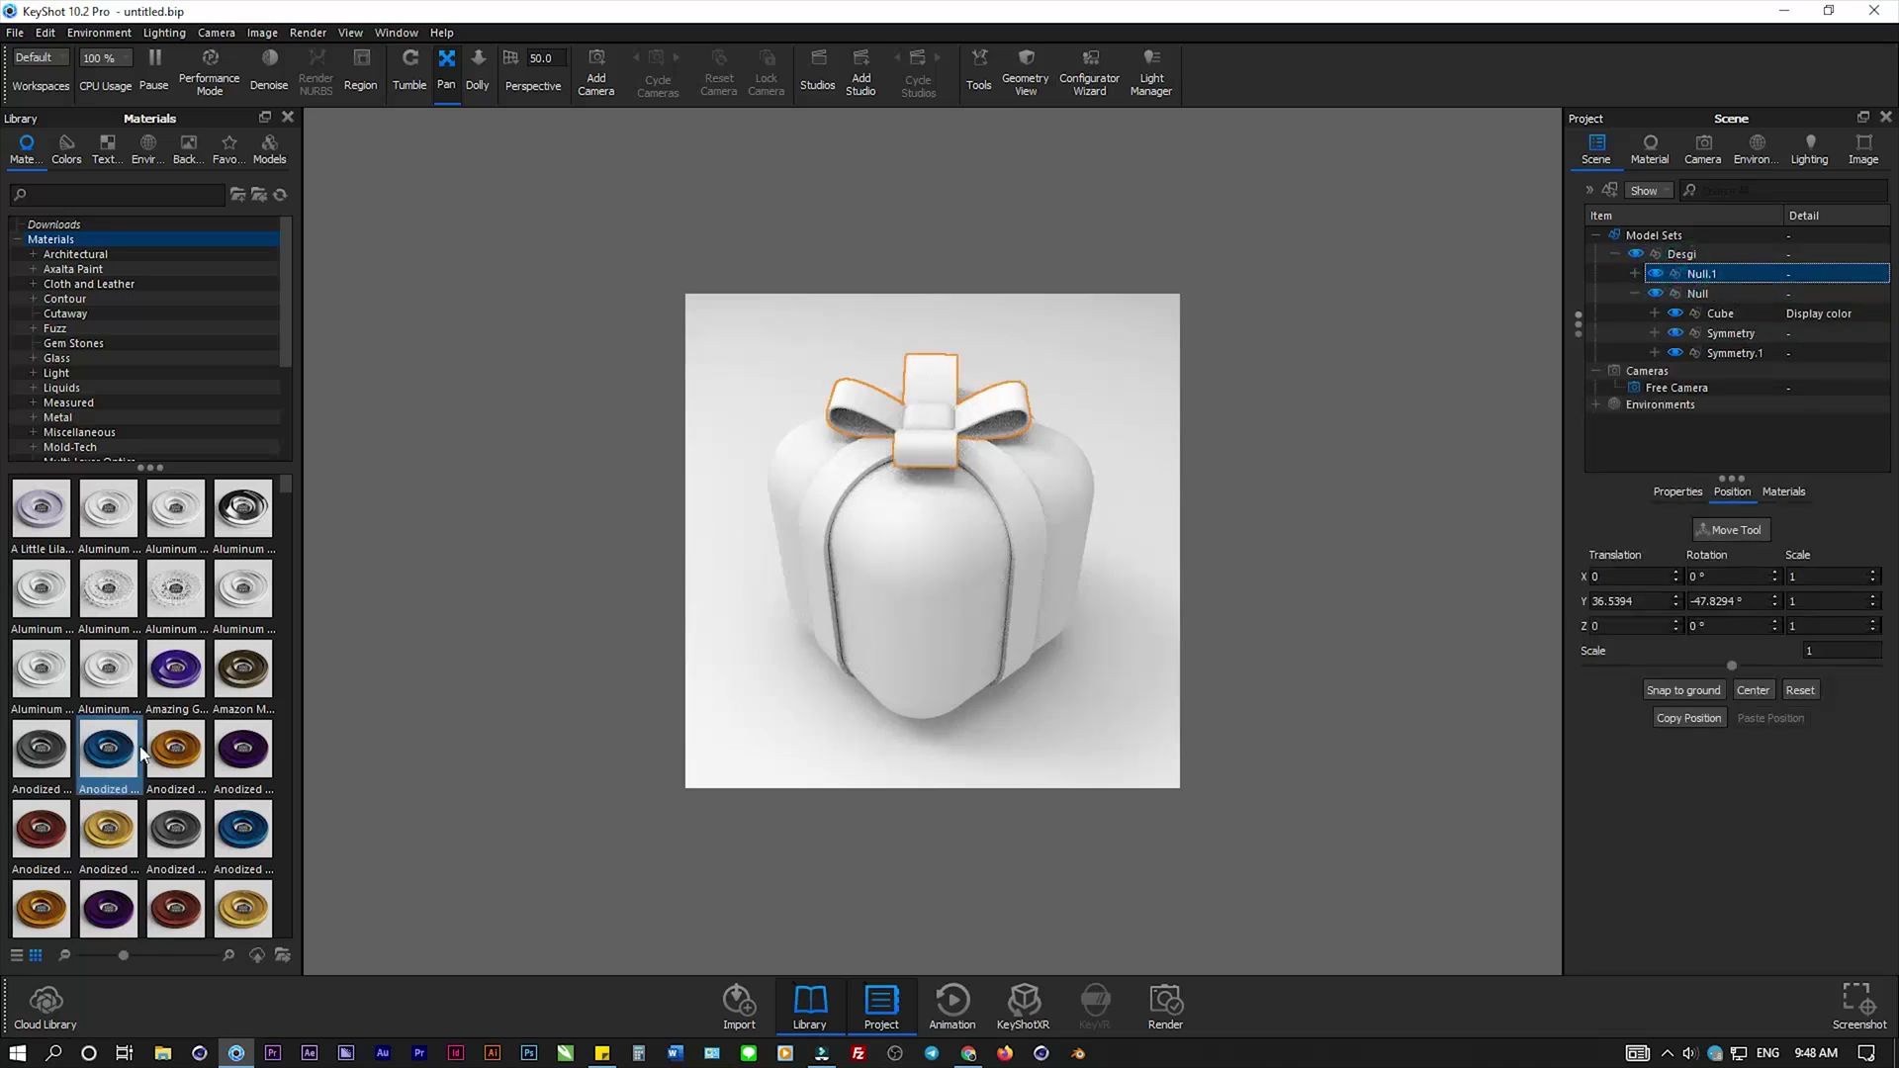
pyautogui.moveTo(108, 829)
pyautogui.mouseDown()
pyautogui.moveTo(1699, 280)
pyautogui.moveTo(1607, 358)
pyautogui.mouseUp()
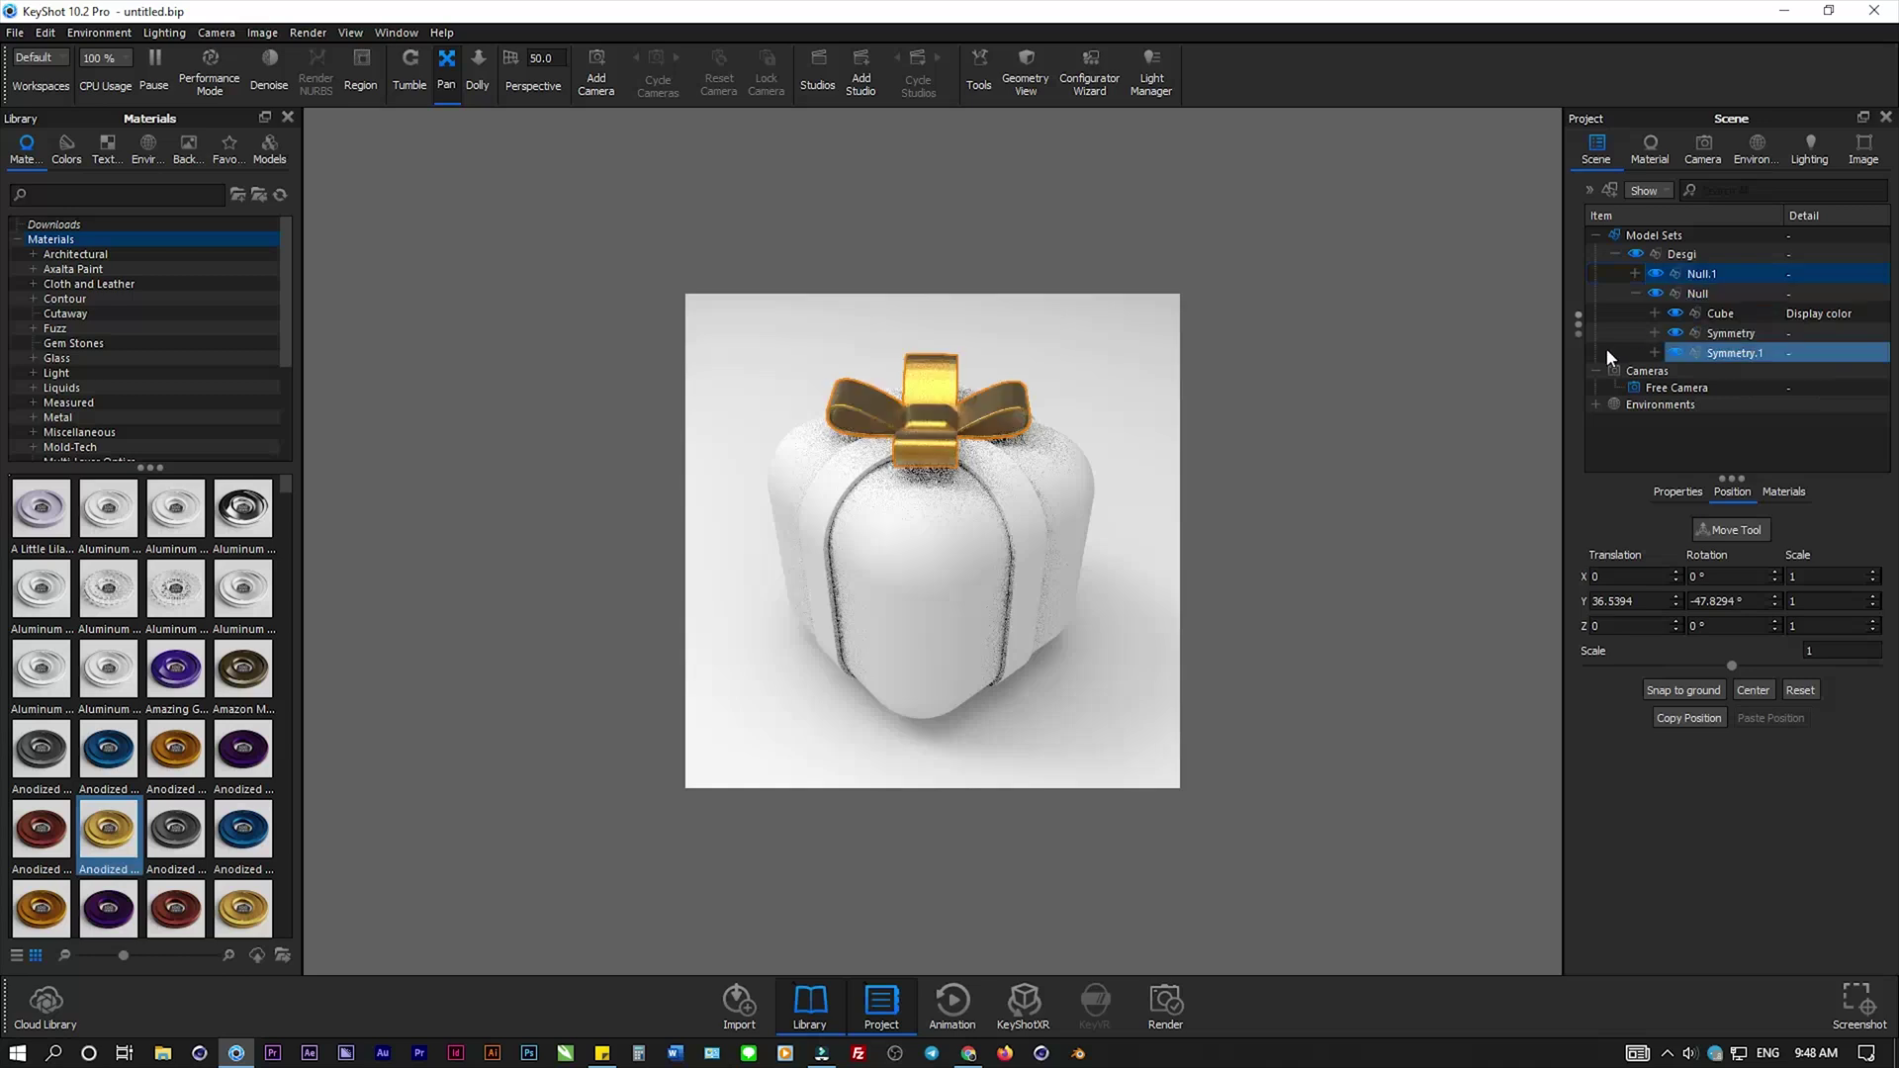
# - Make the ribbon bands (Symmetry) gold and the box Cube magenta Anodized Titanium
pyautogui.click(1738, 334)
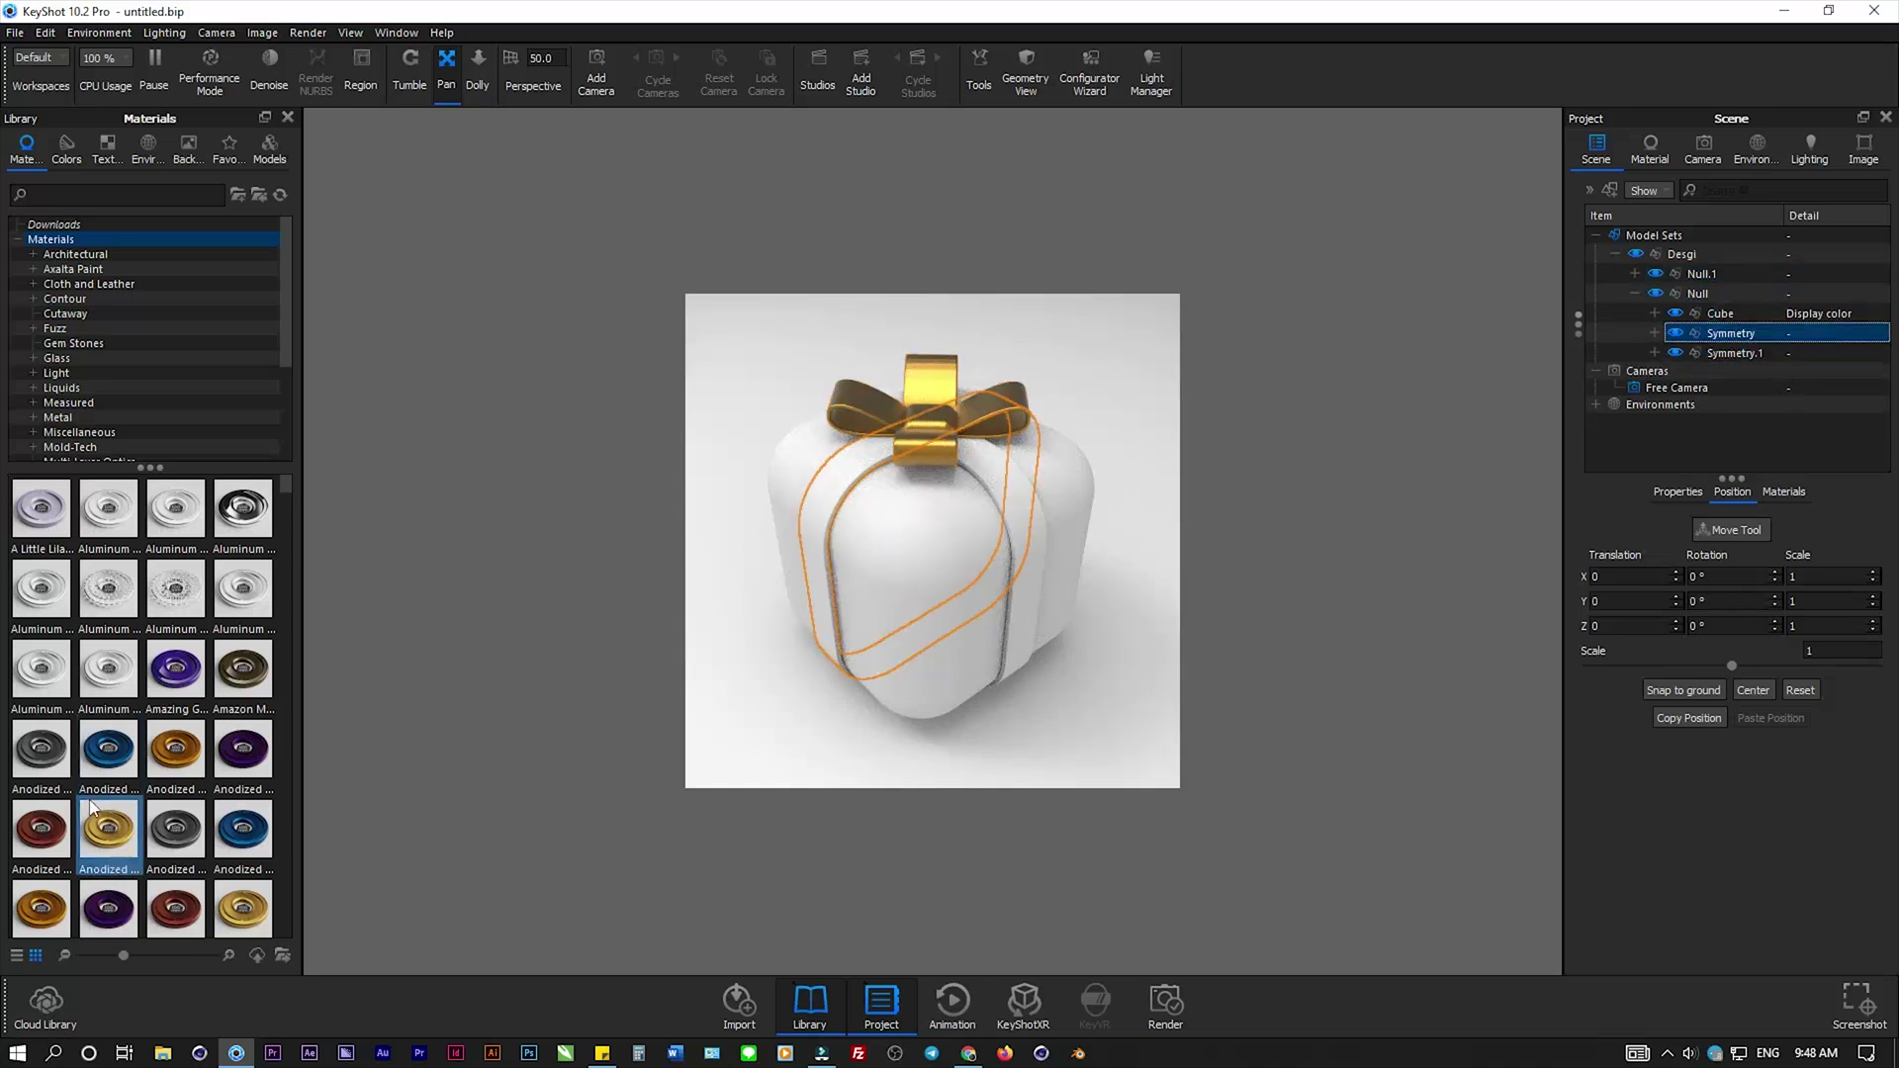
pyautogui.moveTo(110, 834); pyautogui.dragTo(1719, 337)
pyautogui.moveTo(110, 833)
pyautogui.mouseDown()
pyautogui.moveTo(1703, 514)
pyautogui.moveTo(945, 475)
pyautogui.mouseUp()
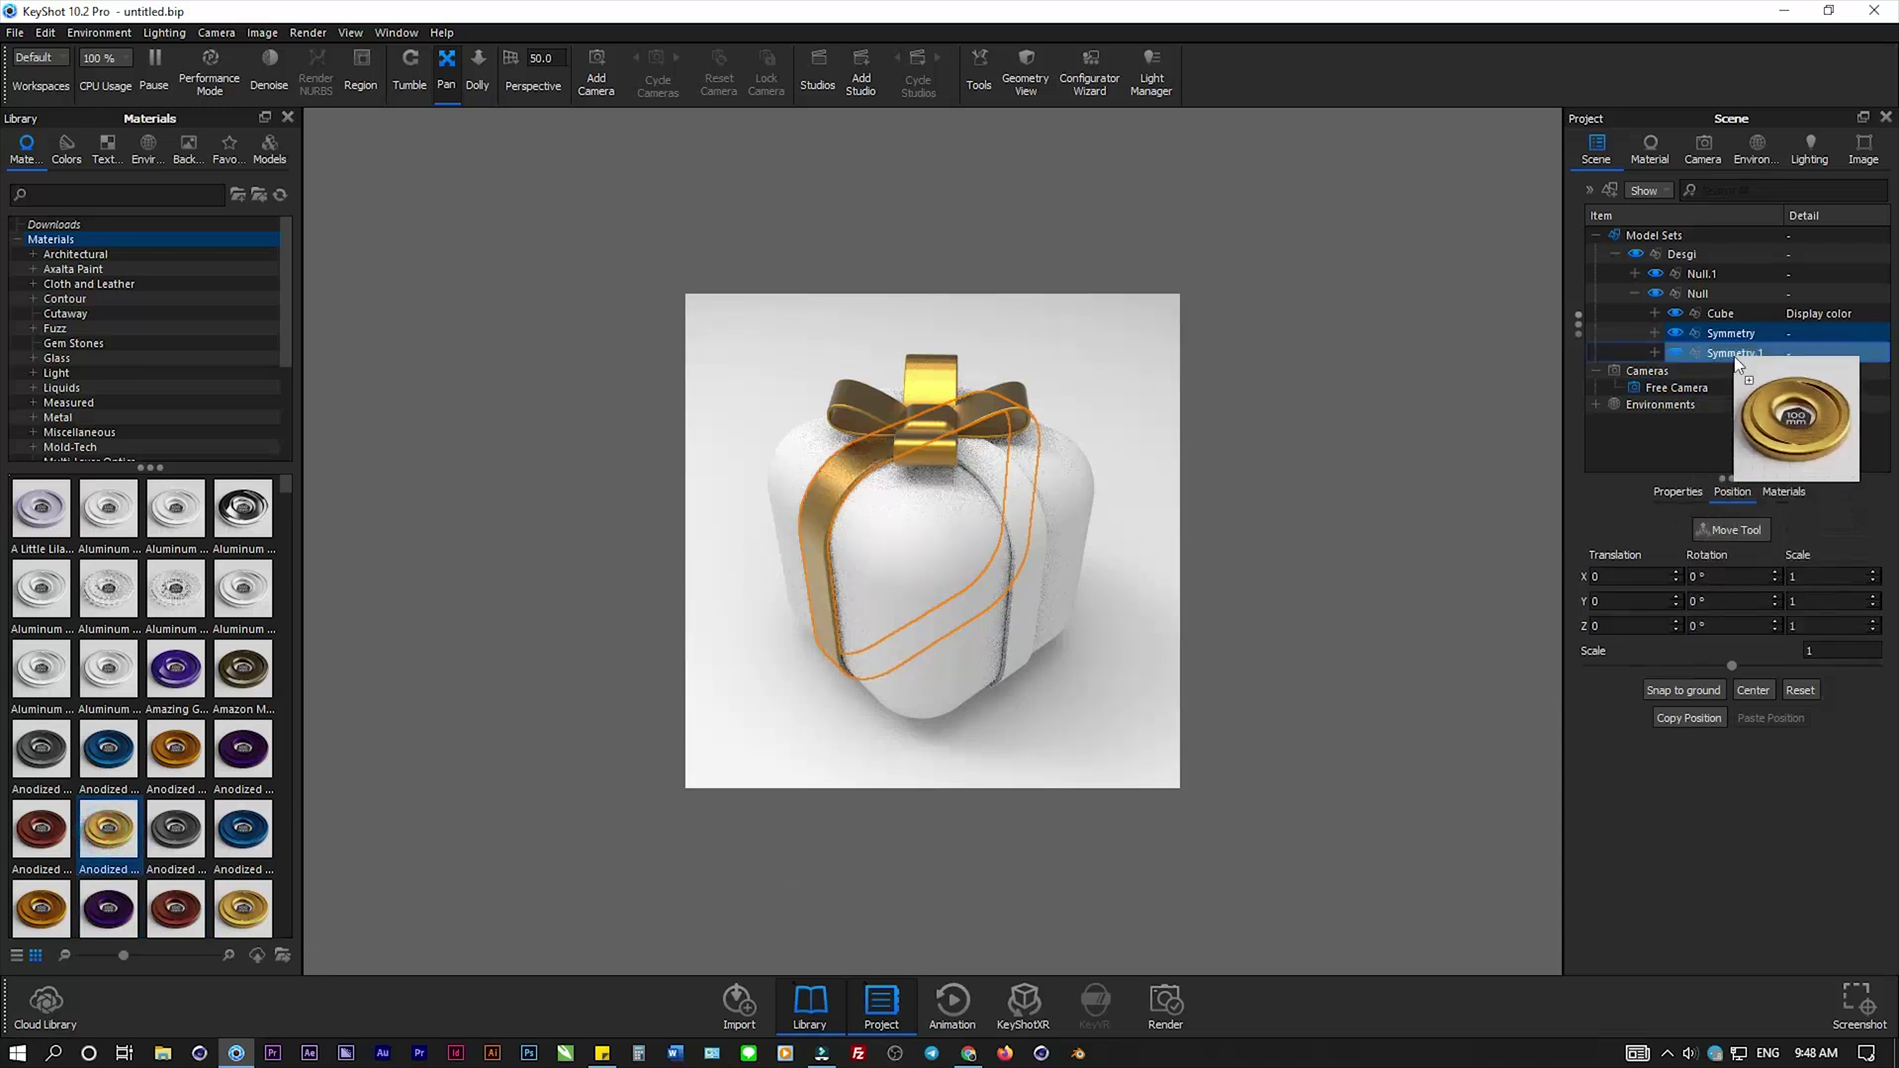
pyautogui.scroll(-5, 143, 771)
pyautogui.click(137, 761)
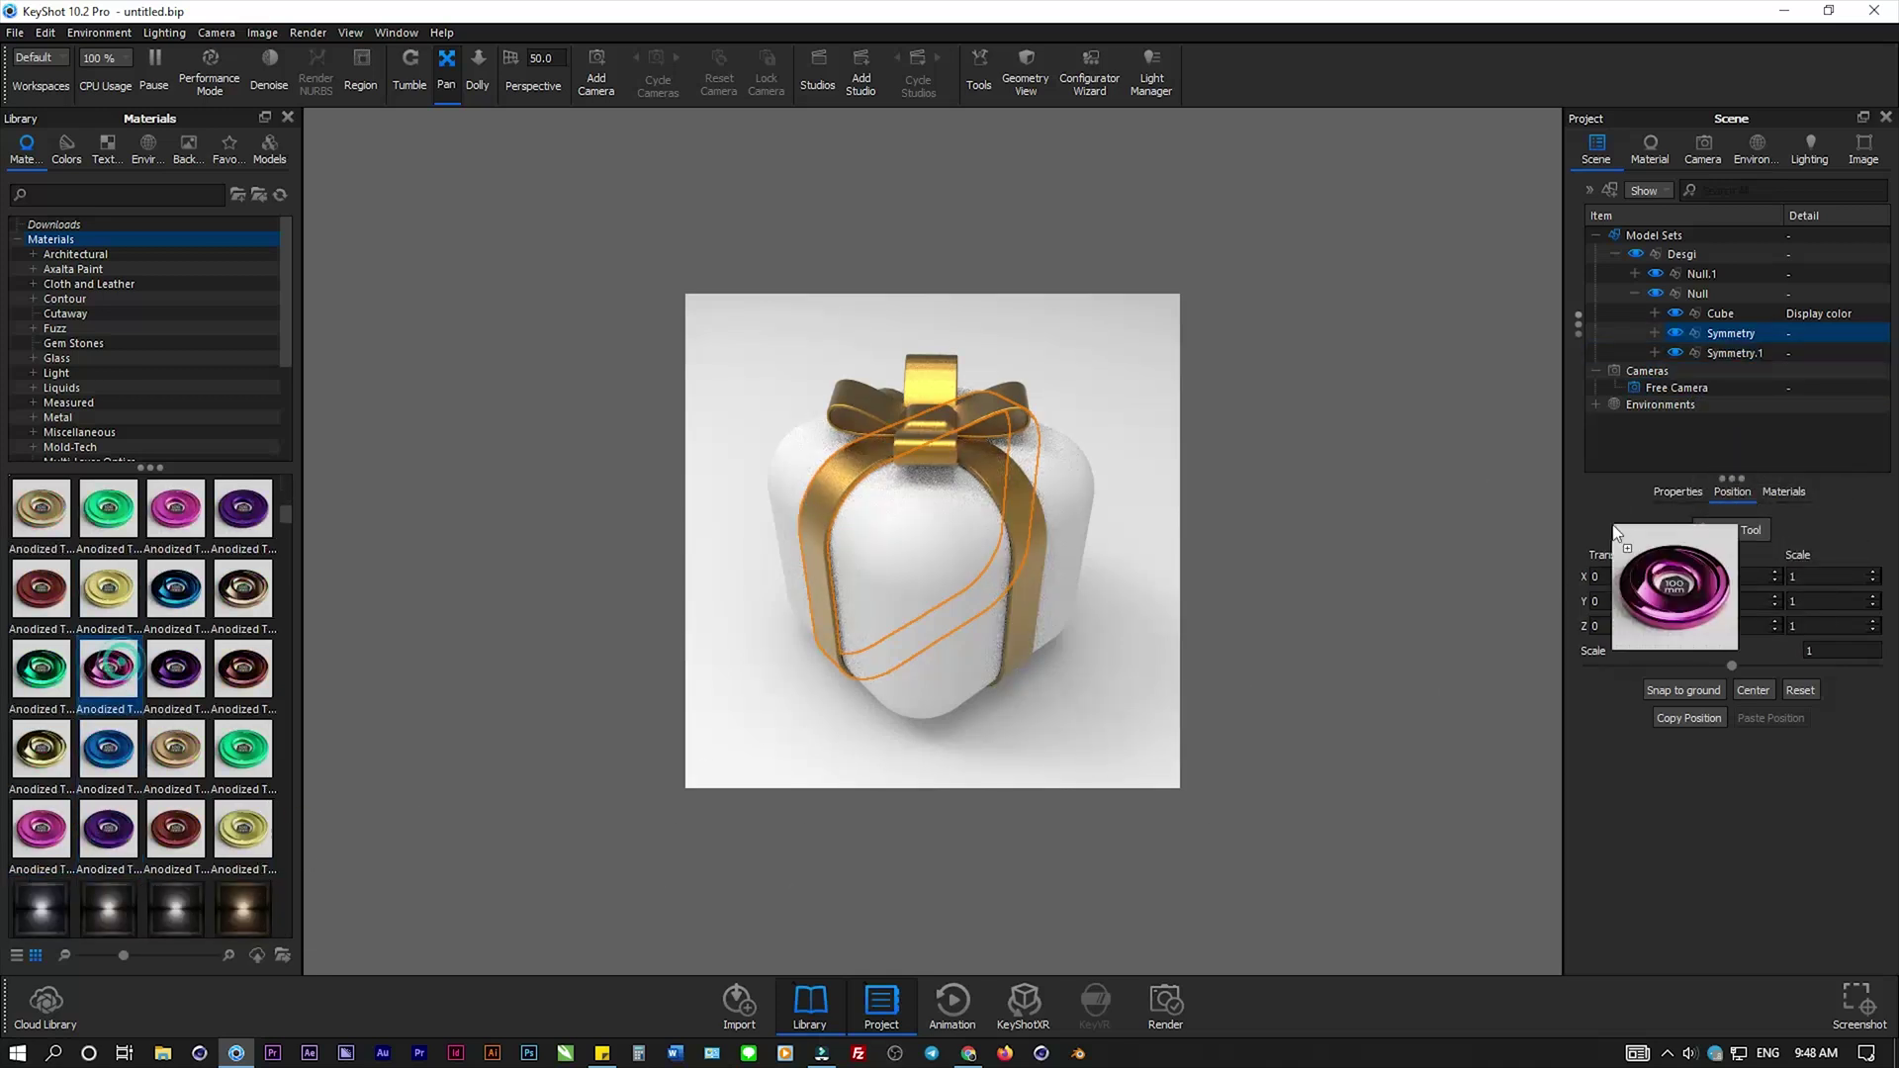
pyautogui.moveTo(126, 675); pyautogui.dragTo(1721, 314)
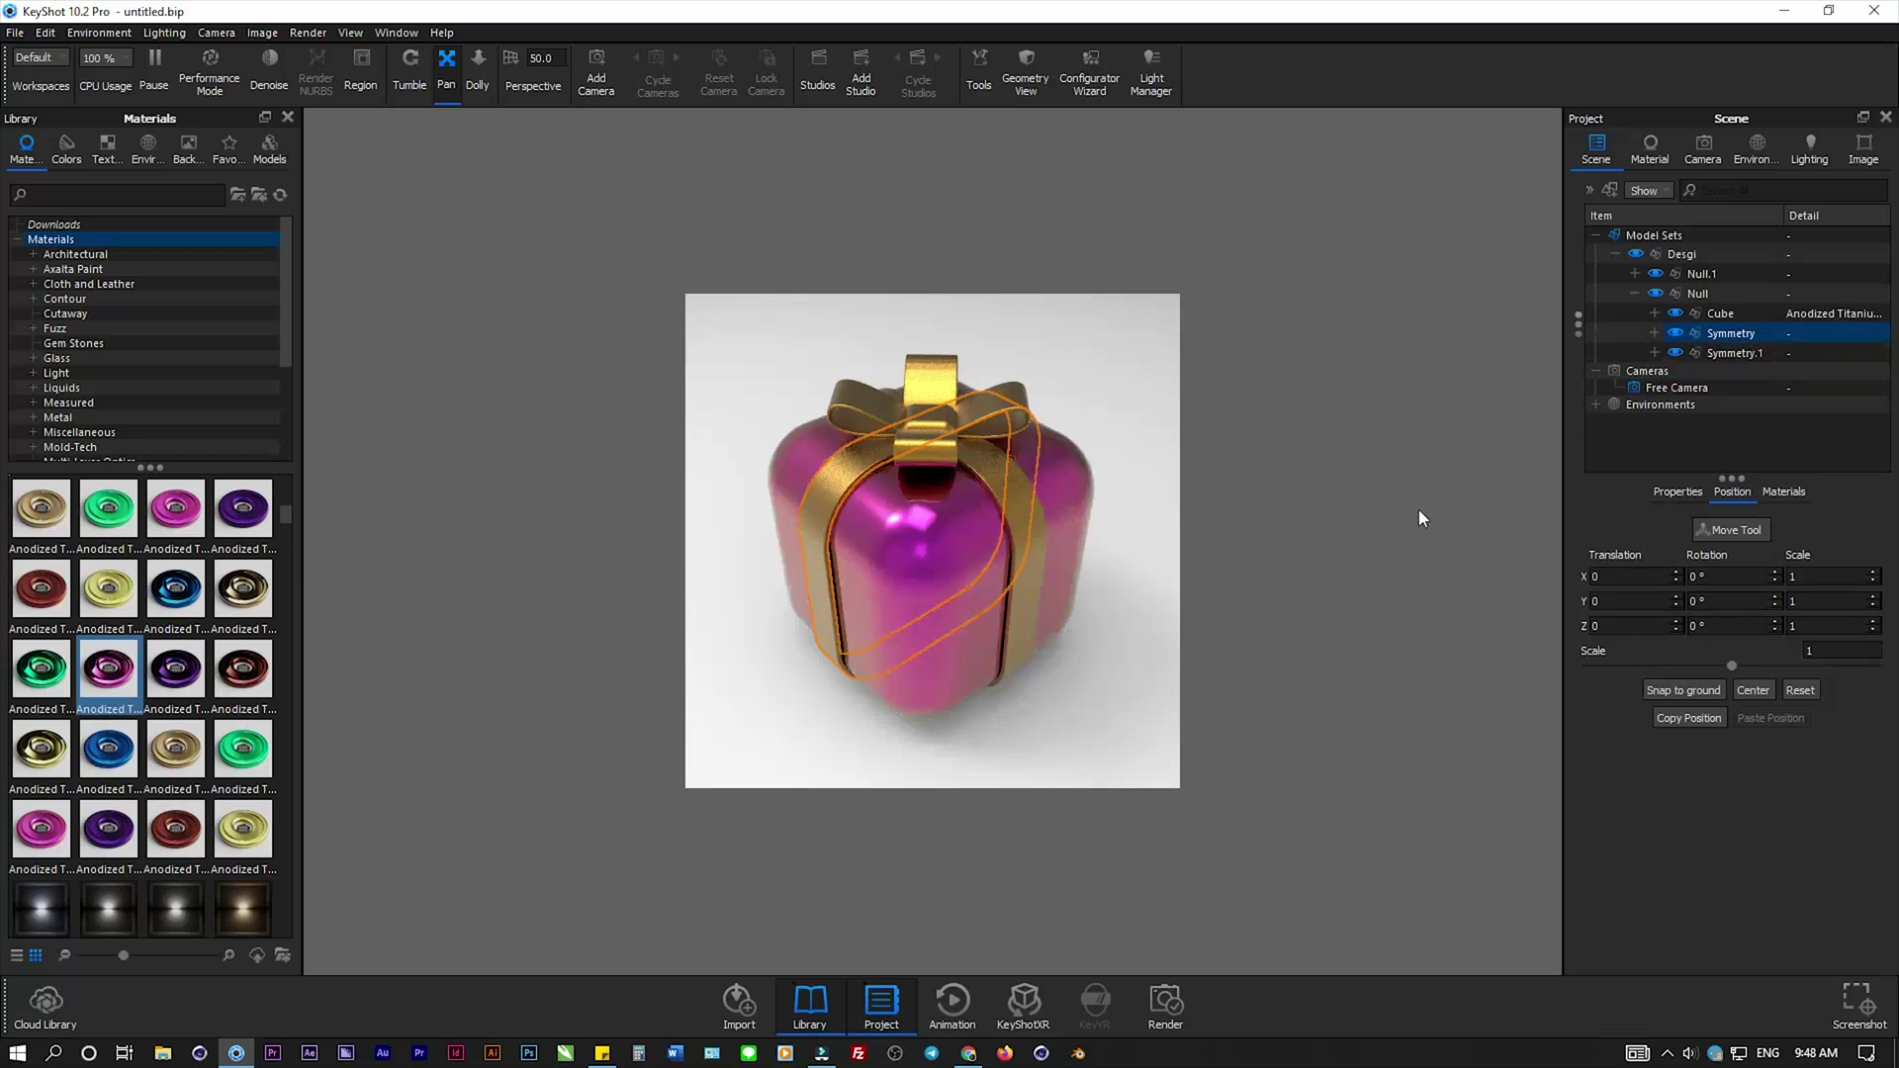
pyautogui.click(1099, 367)
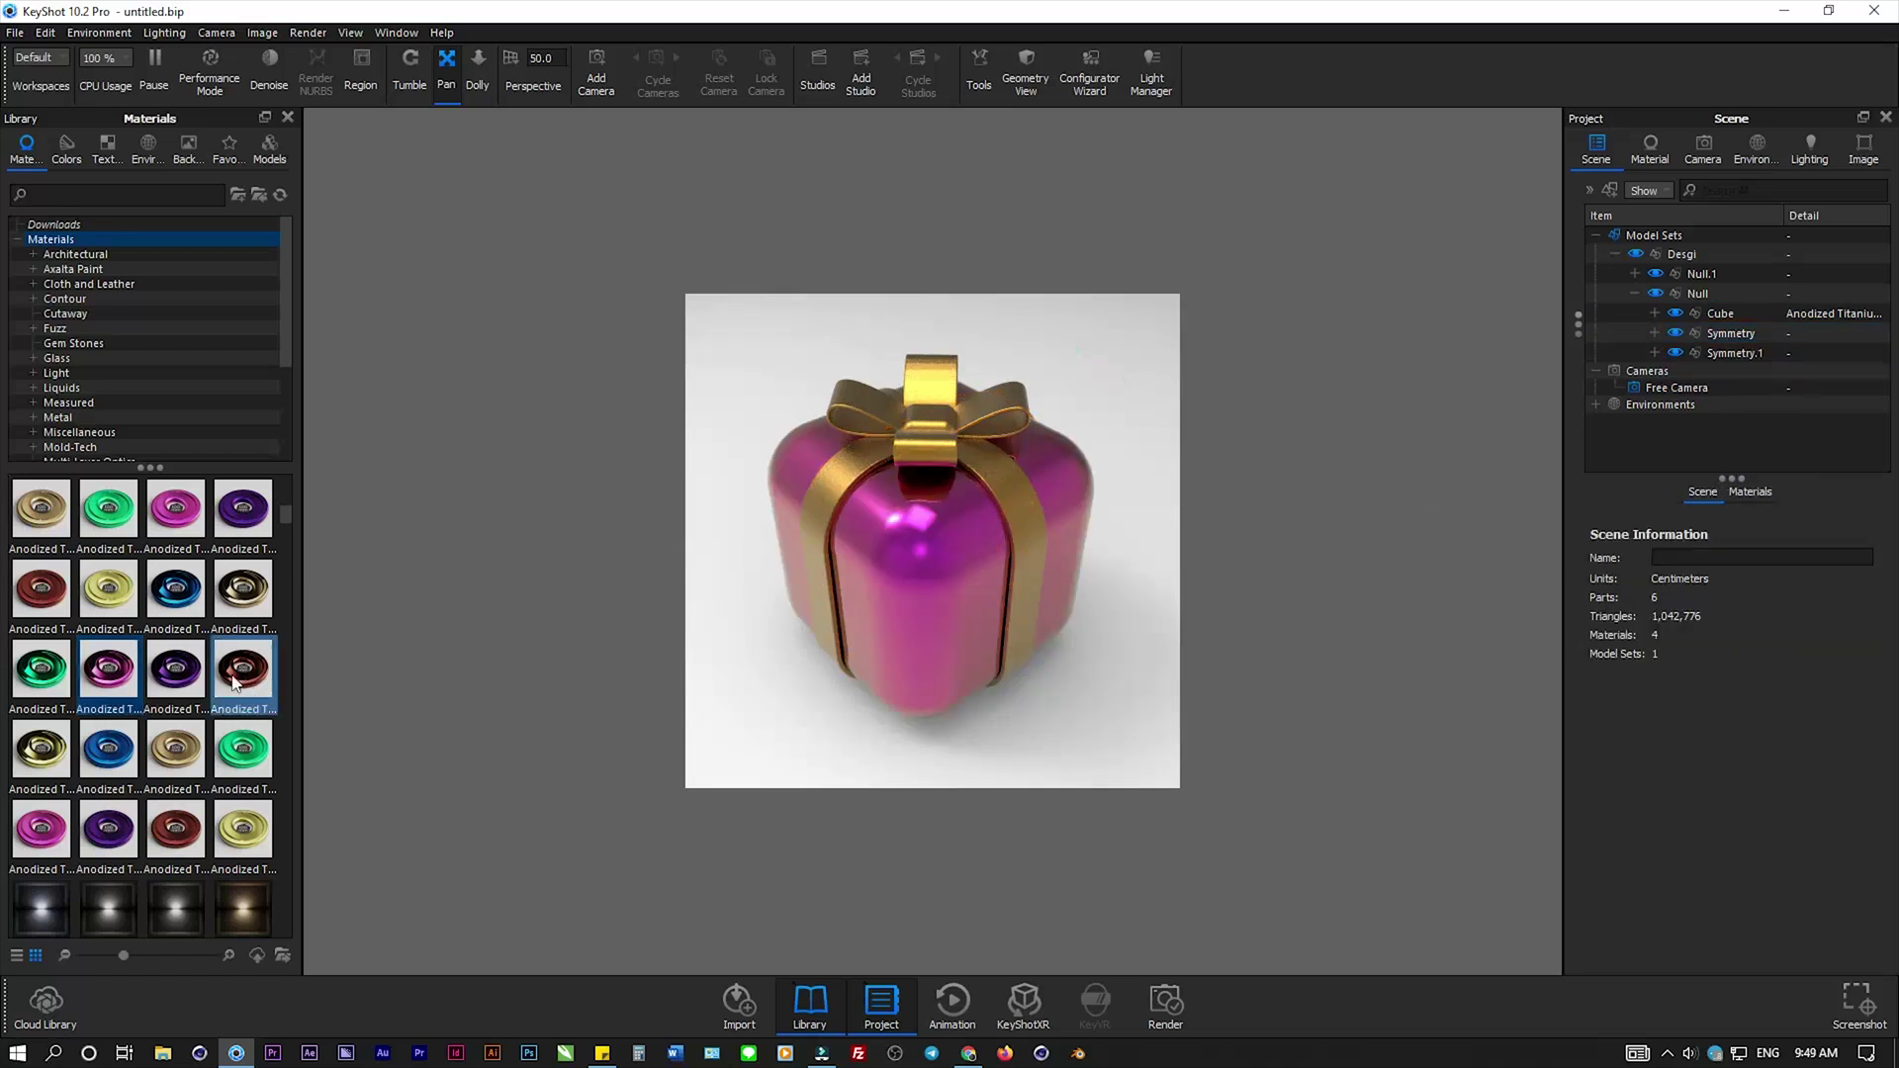
# - Apply a library metallic material to the bow and link the duplicate materials
pyautogui.click(1751, 492)
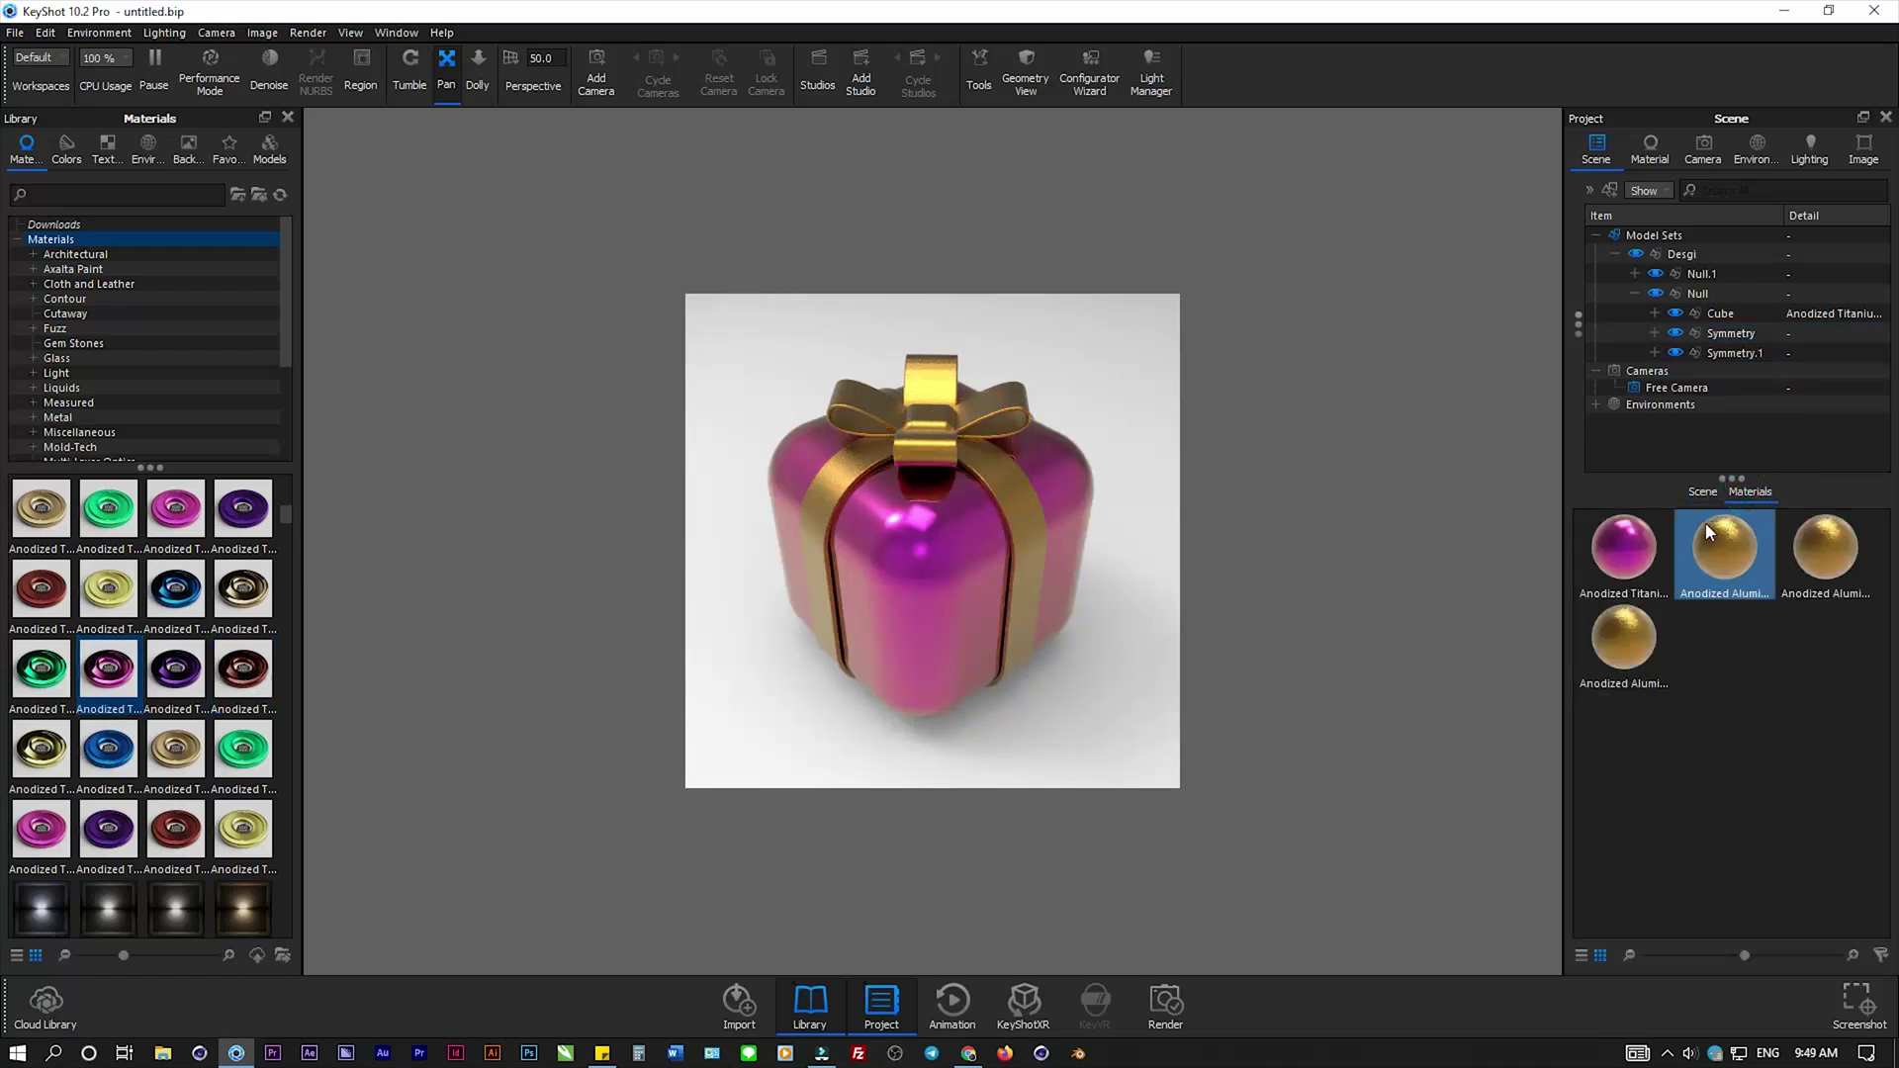
pyautogui.moveTo(242, 589); pyautogui.dragTo(1717, 554)
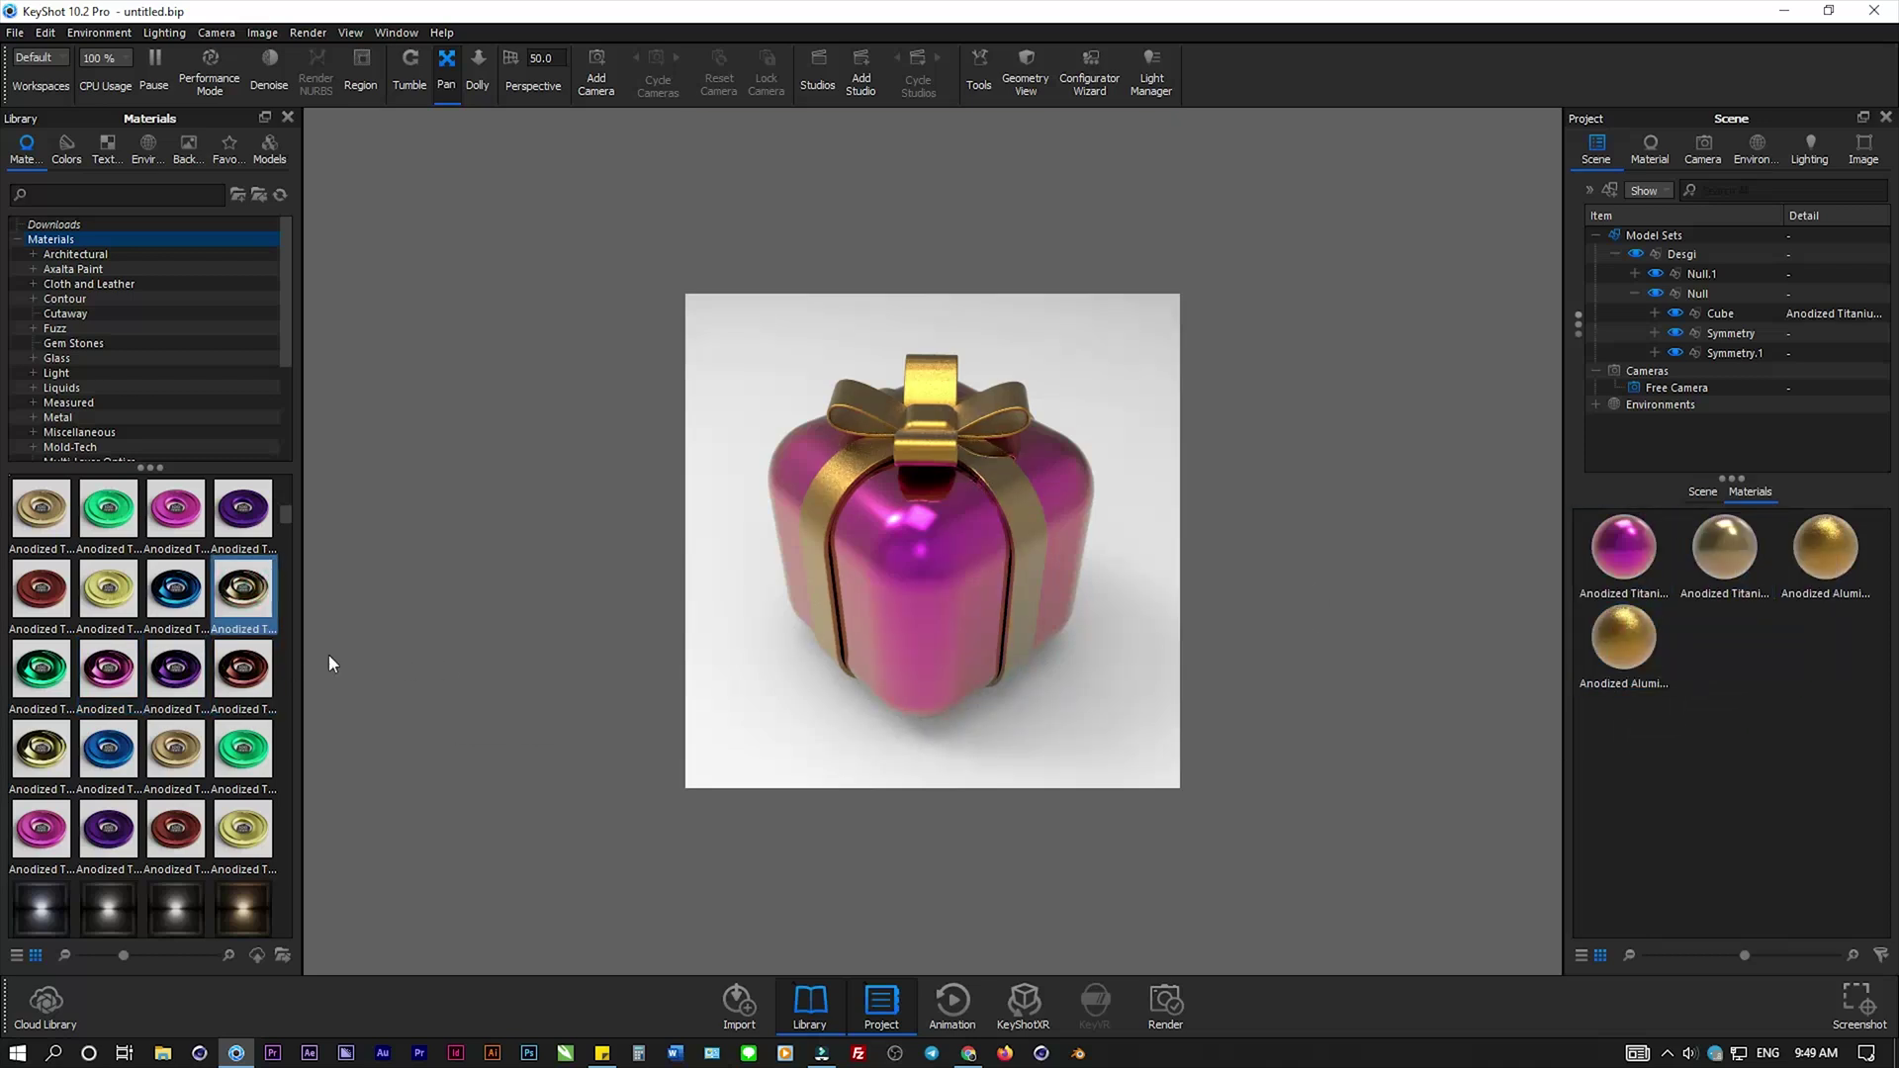
pyautogui.moveTo(242, 593); pyautogui.dragTo(921, 431)
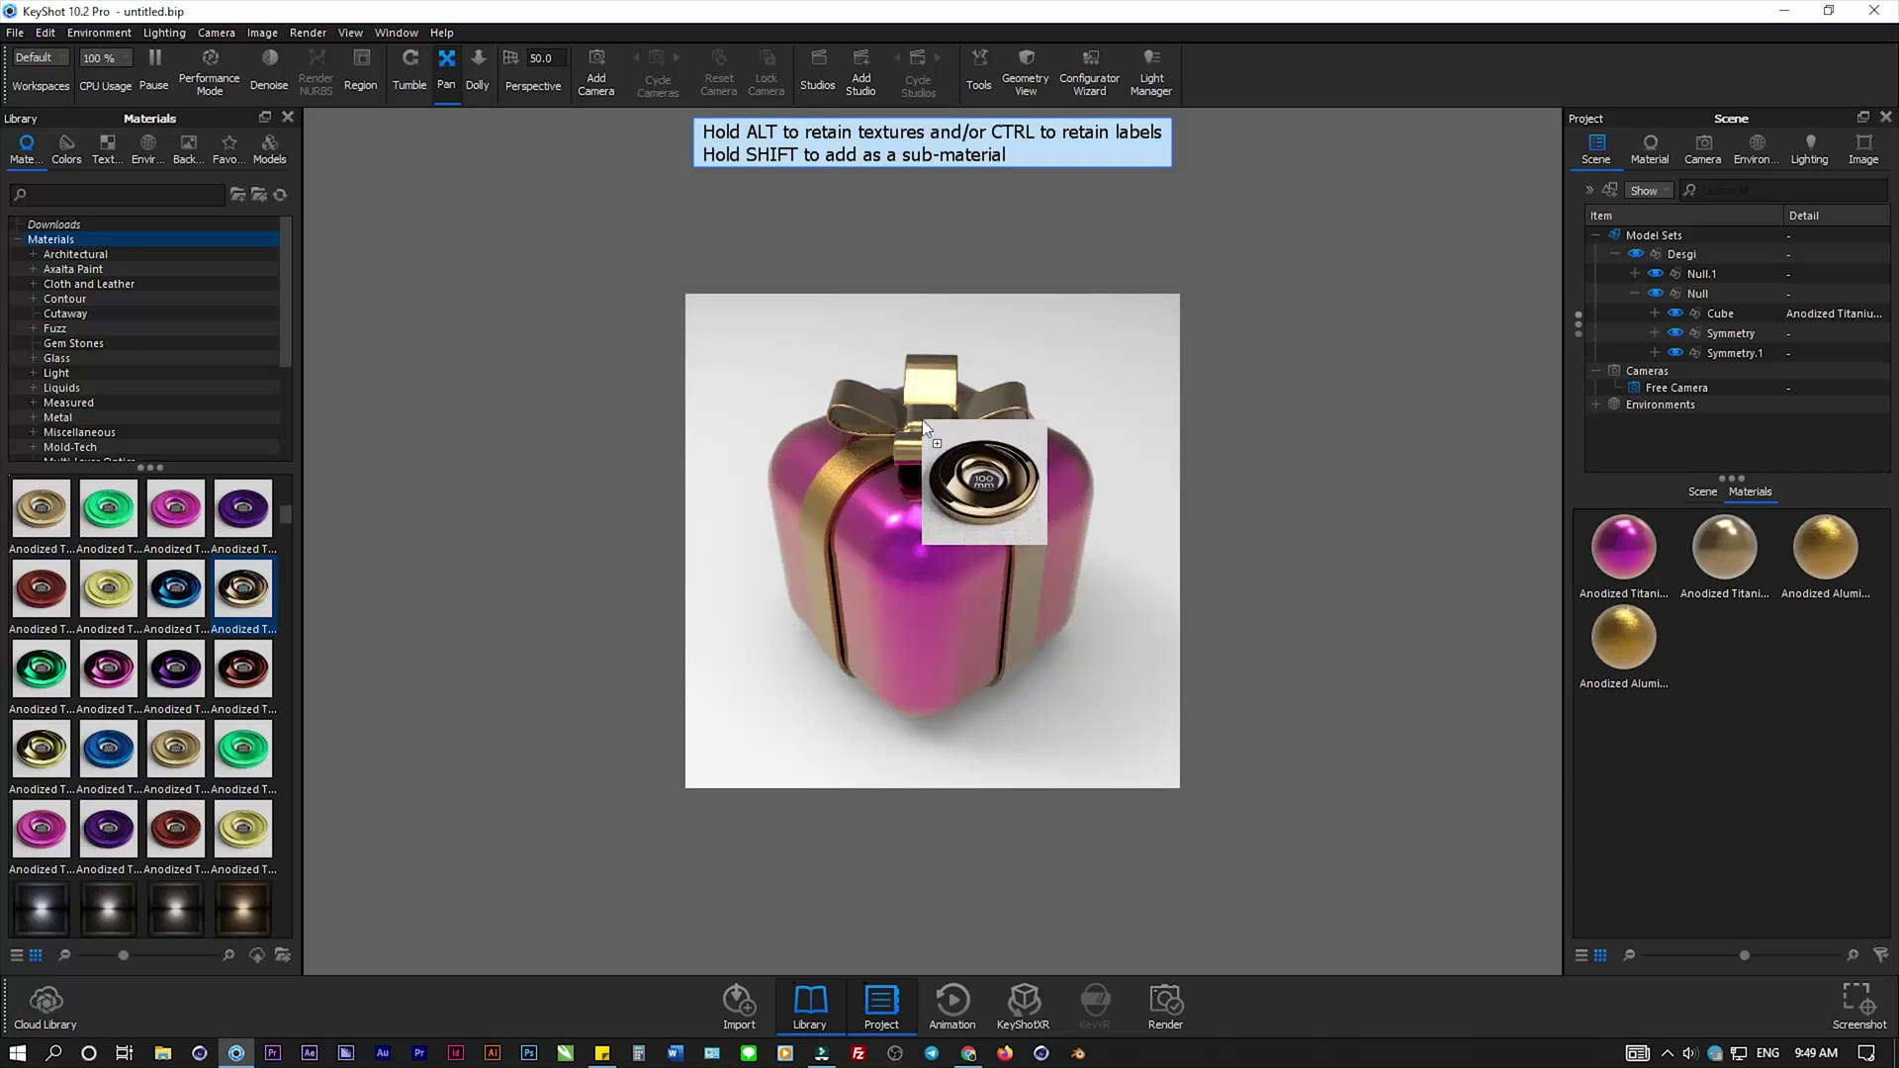
pyautogui.click(1083, 556)
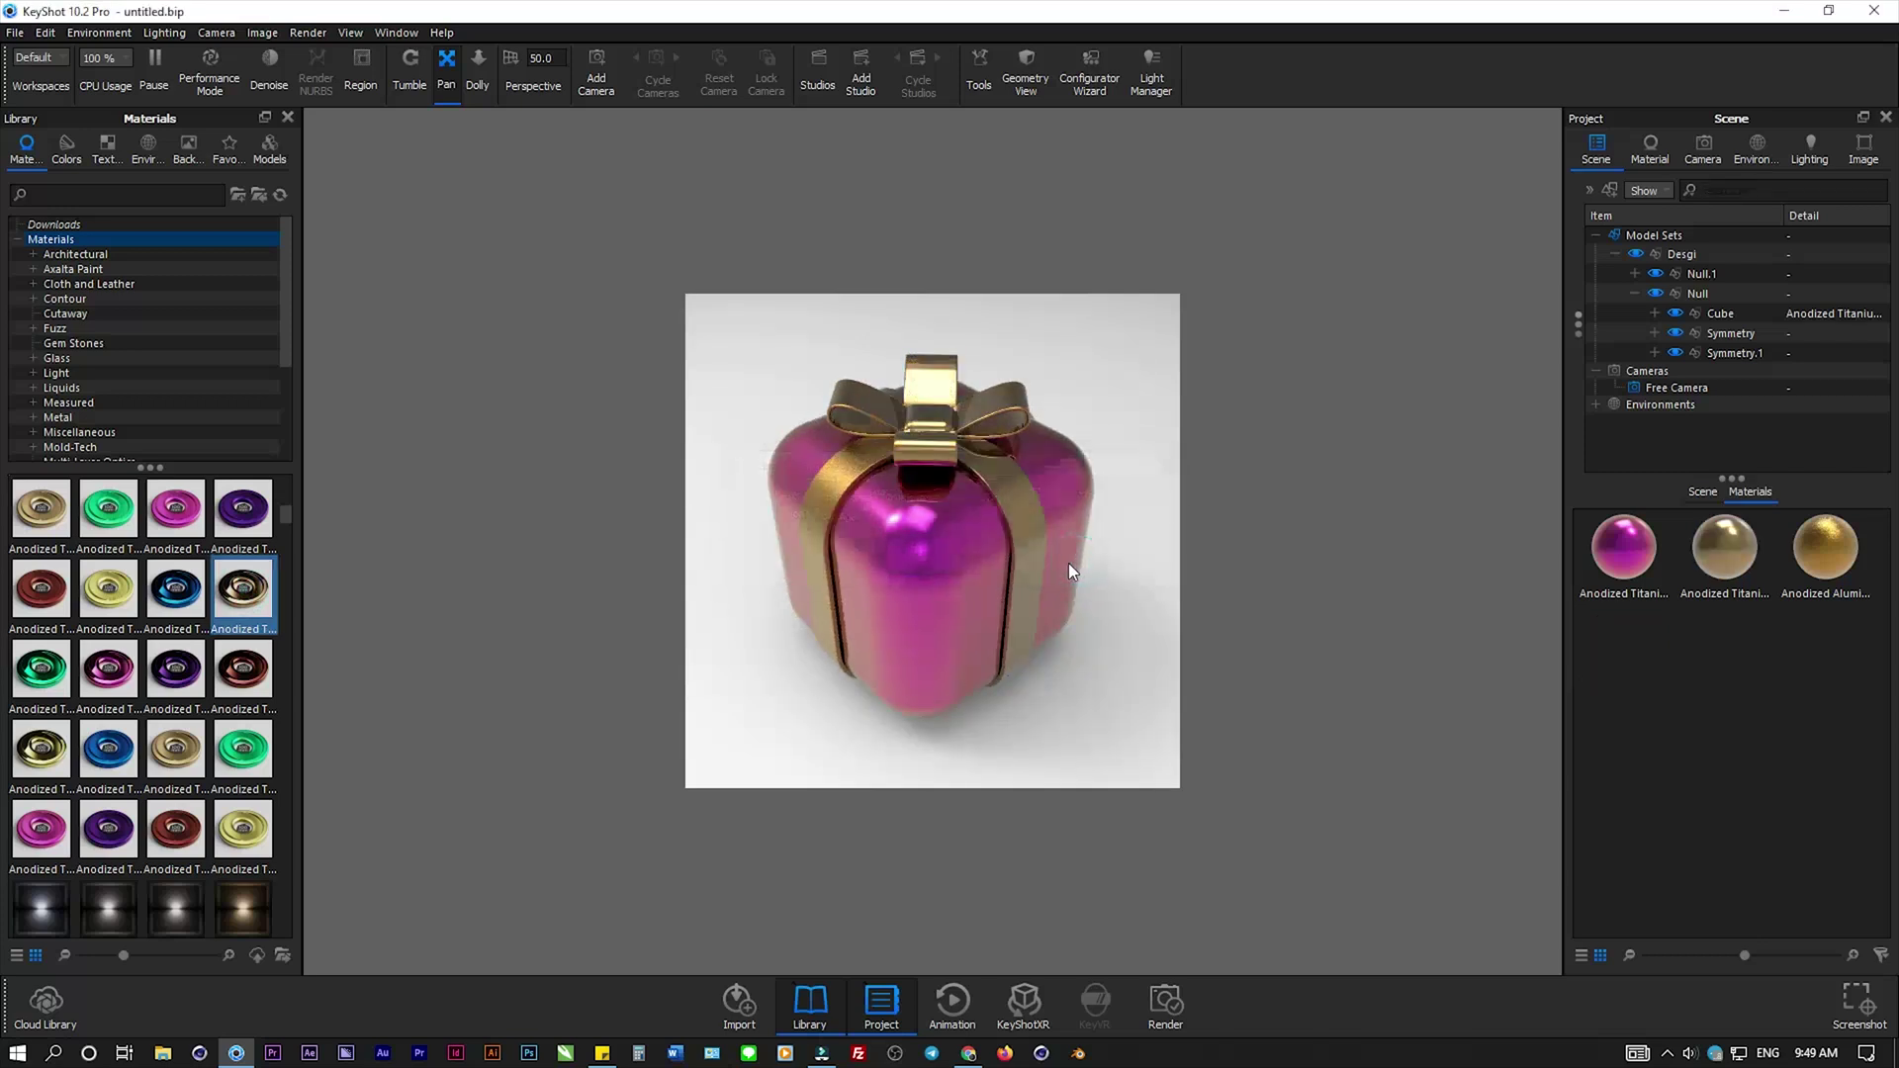
# - Put pink Anodized Titanium on the box, leaving just pink and gold materials
pyautogui.moveTo(243, 593); pyautogui.dragTo(912, 498)
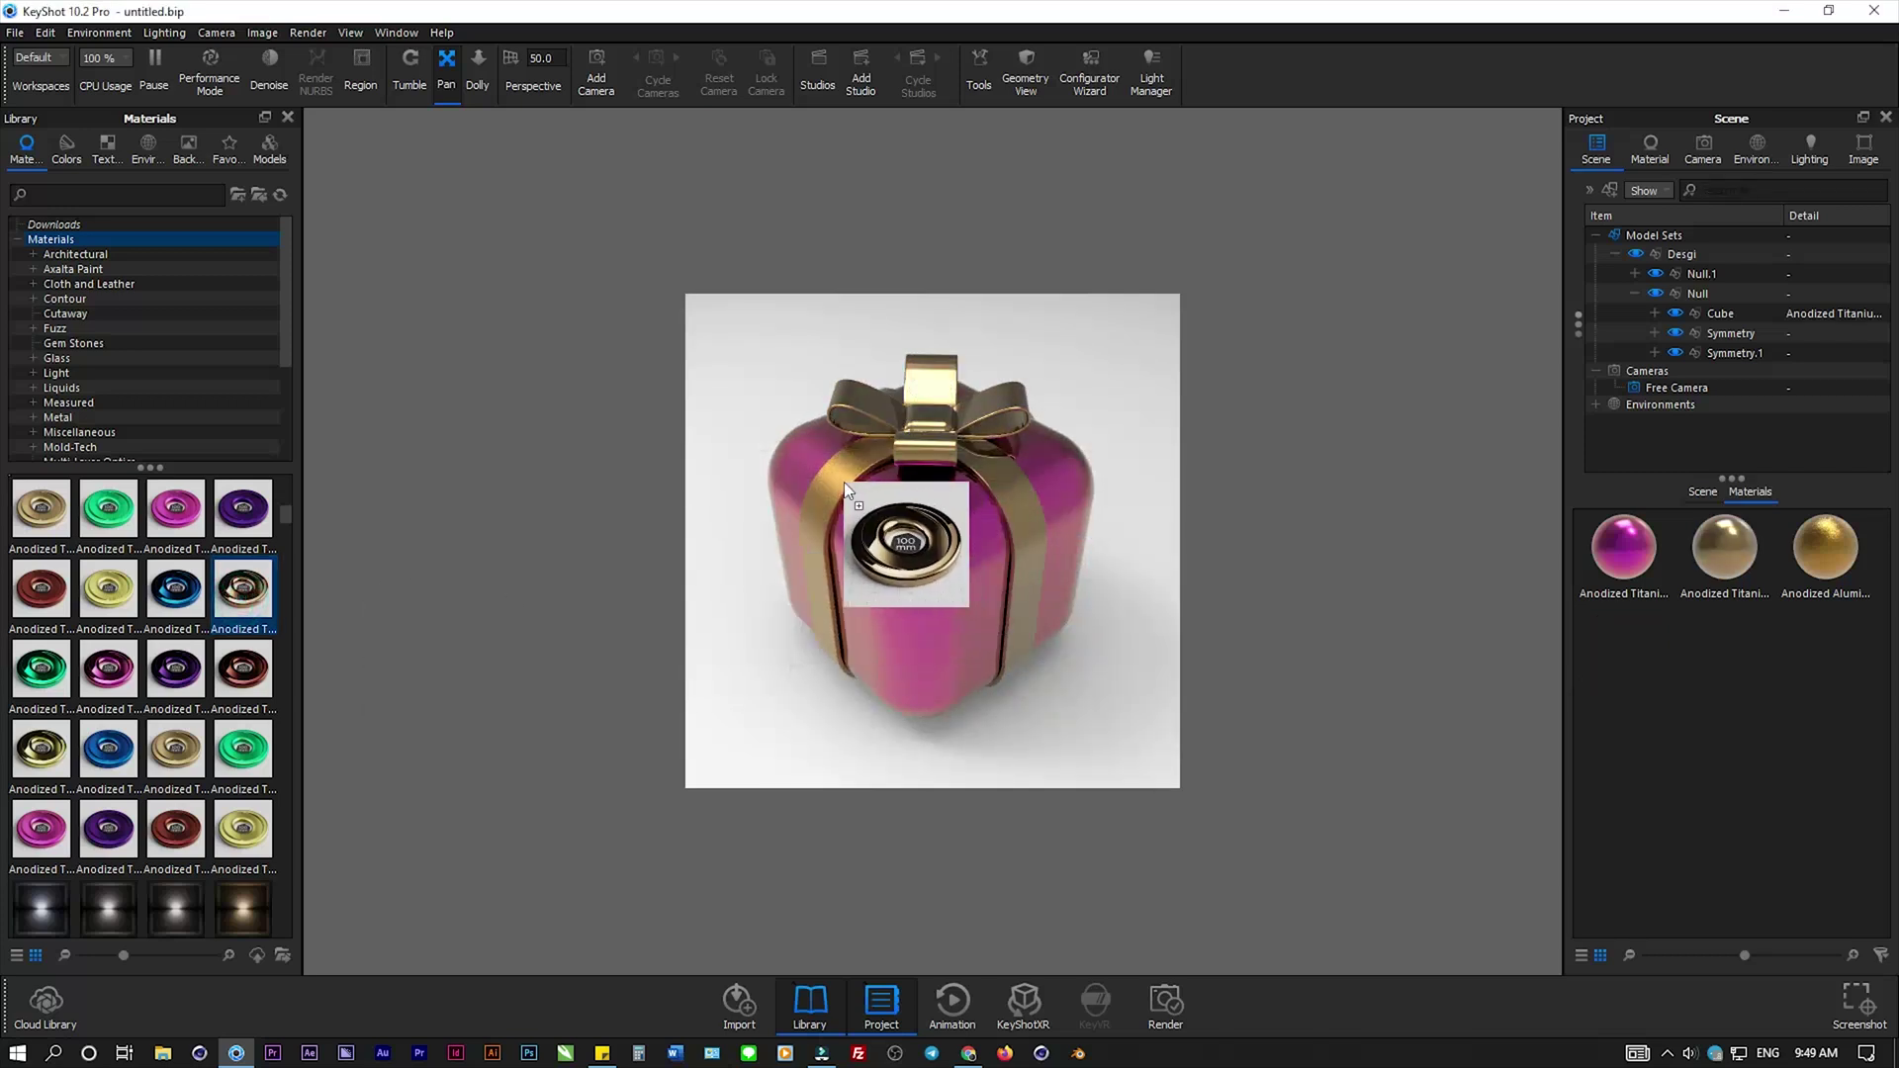
pyautogui.click(1087, 558)
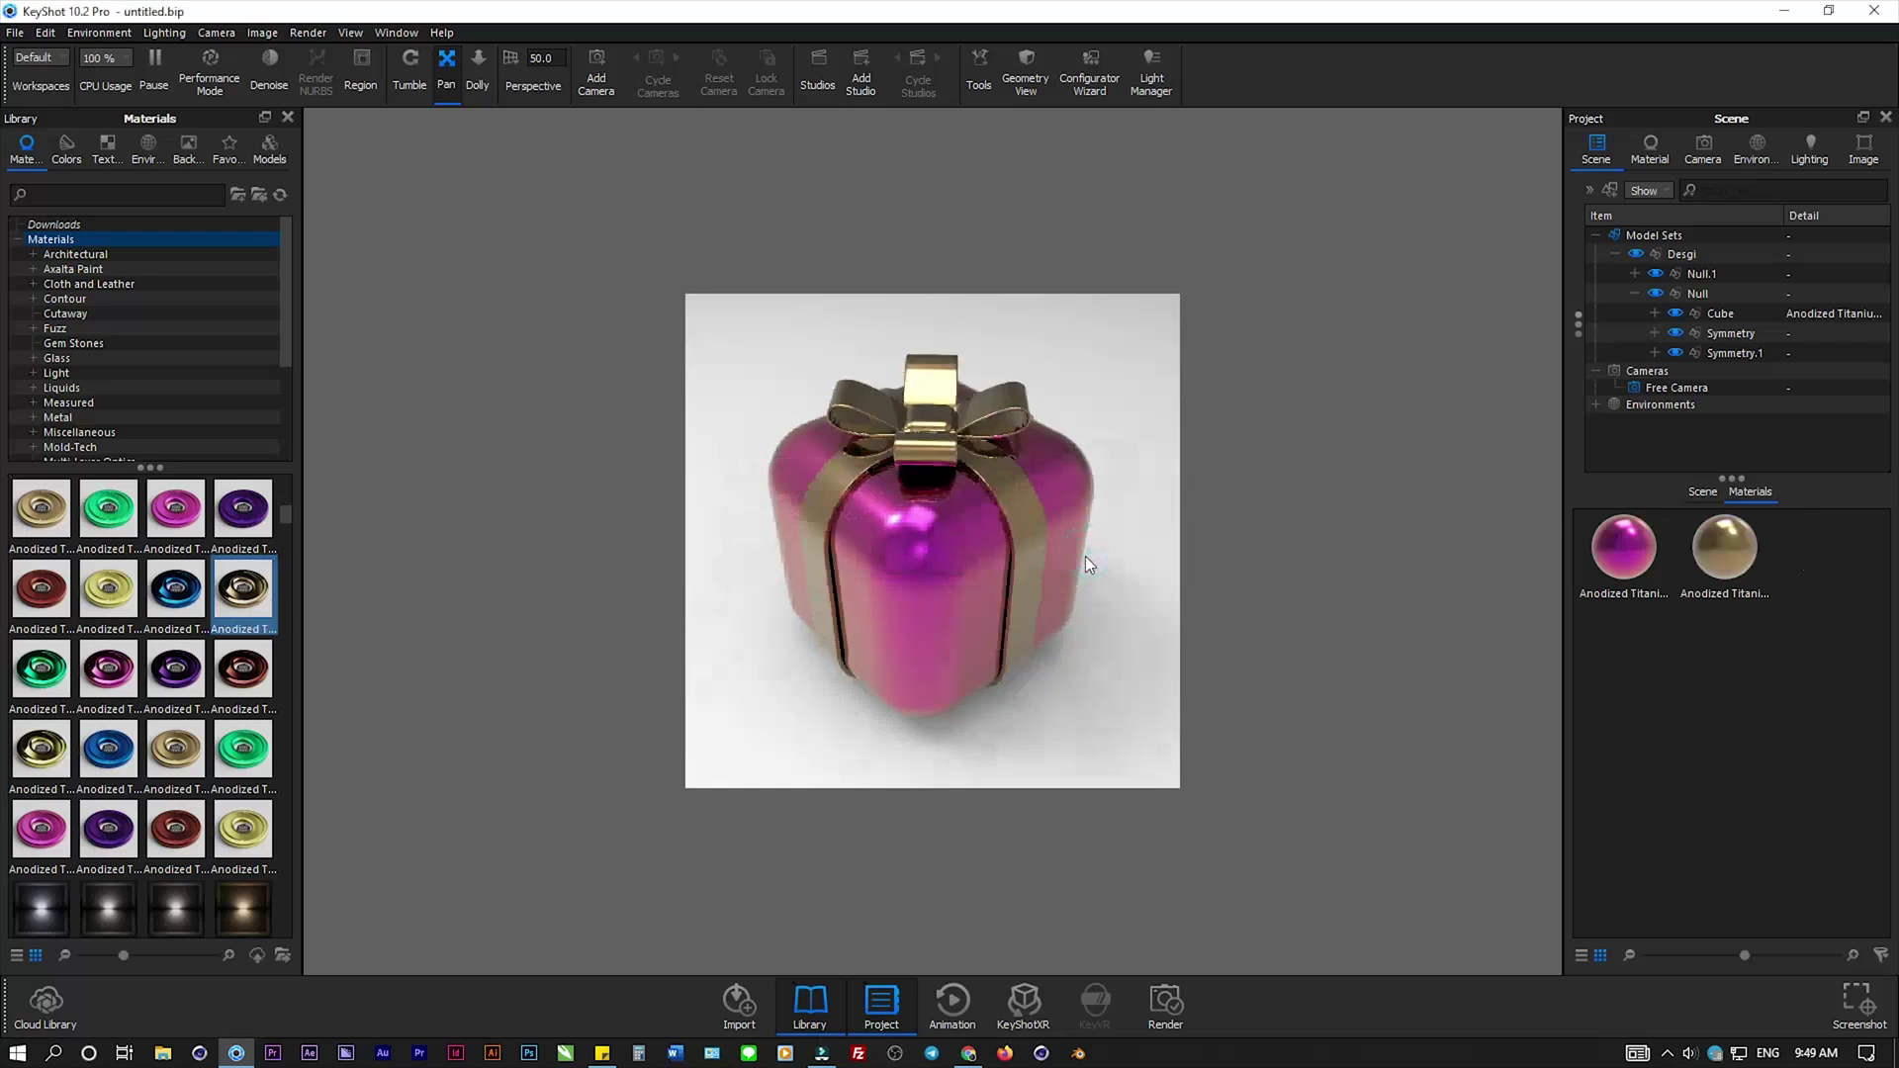
pyautogui.moveTo(108, 669)
pyautogui.mouseDown()
pyautogui.moveTo(911, 567)
pyautogui.moveTo(1628, 548)
pyautogui.mouseUp()
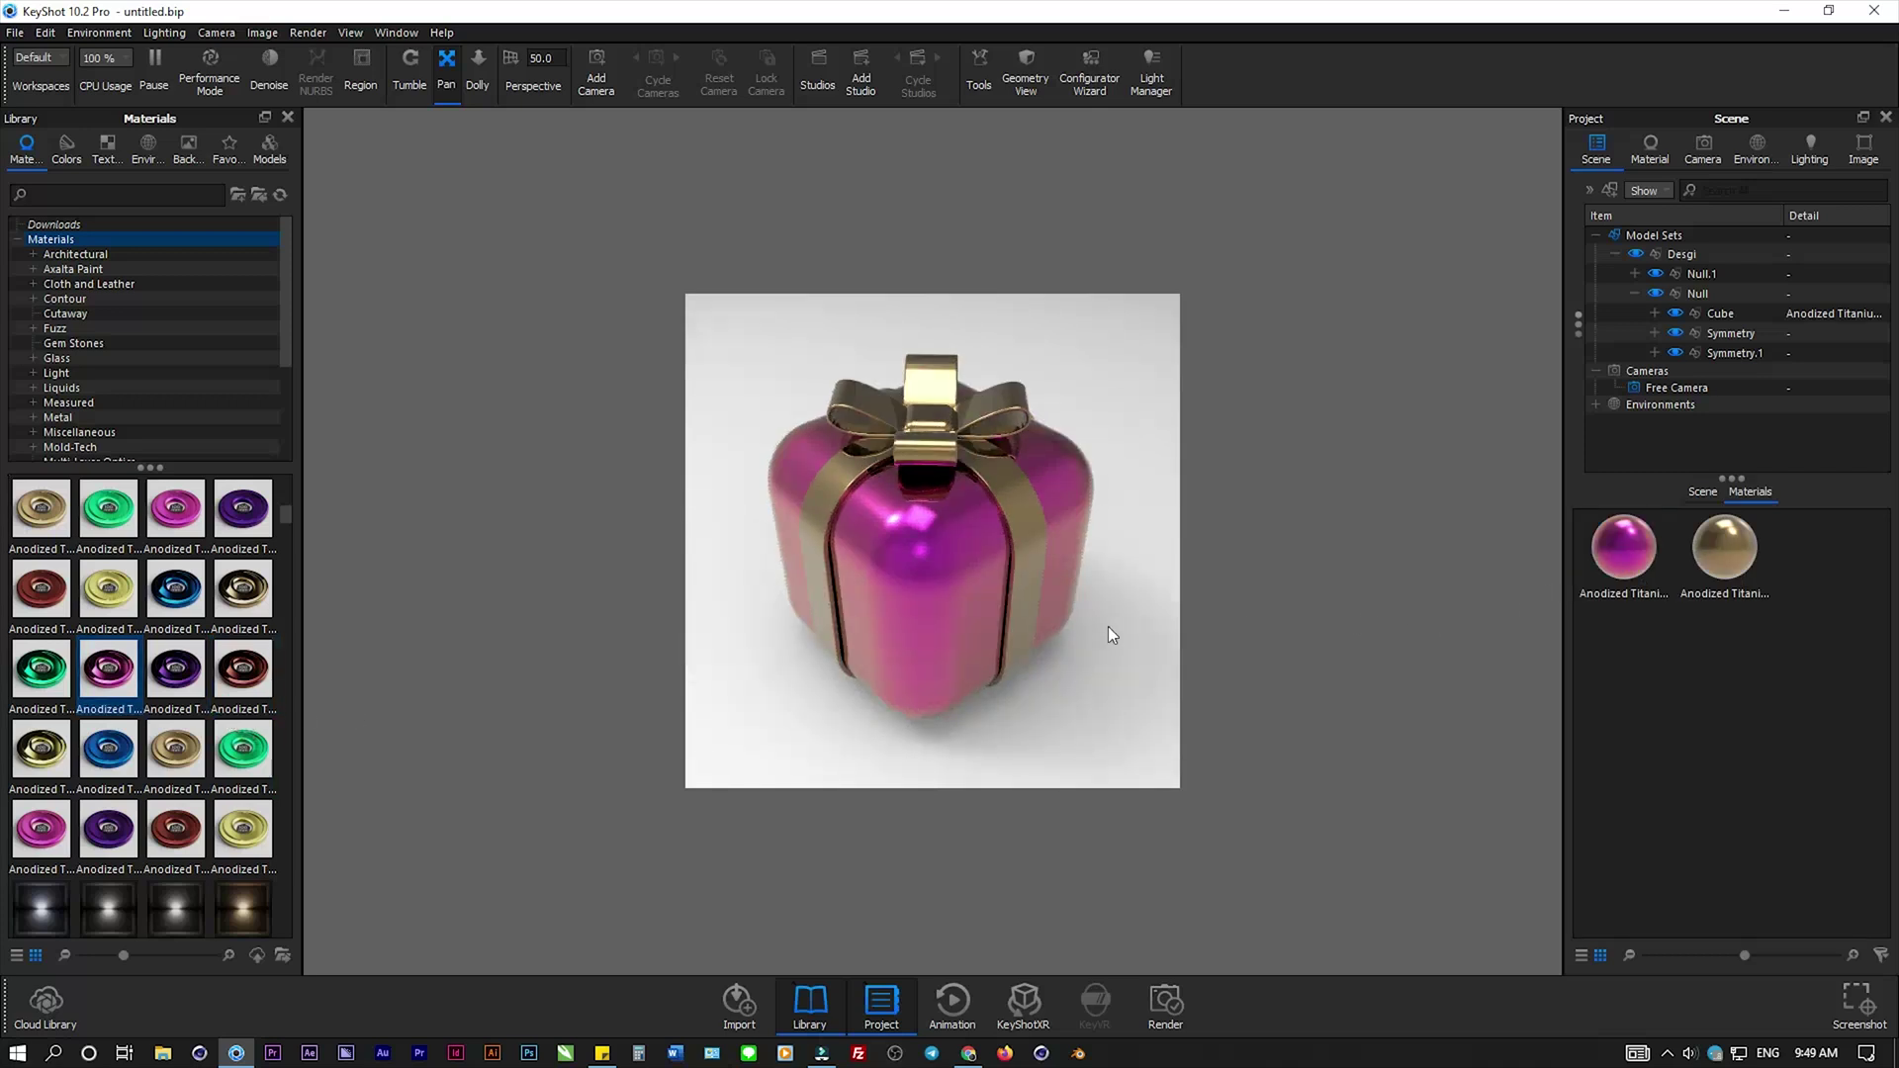
pyautogui.scroll(2, 911, 338)
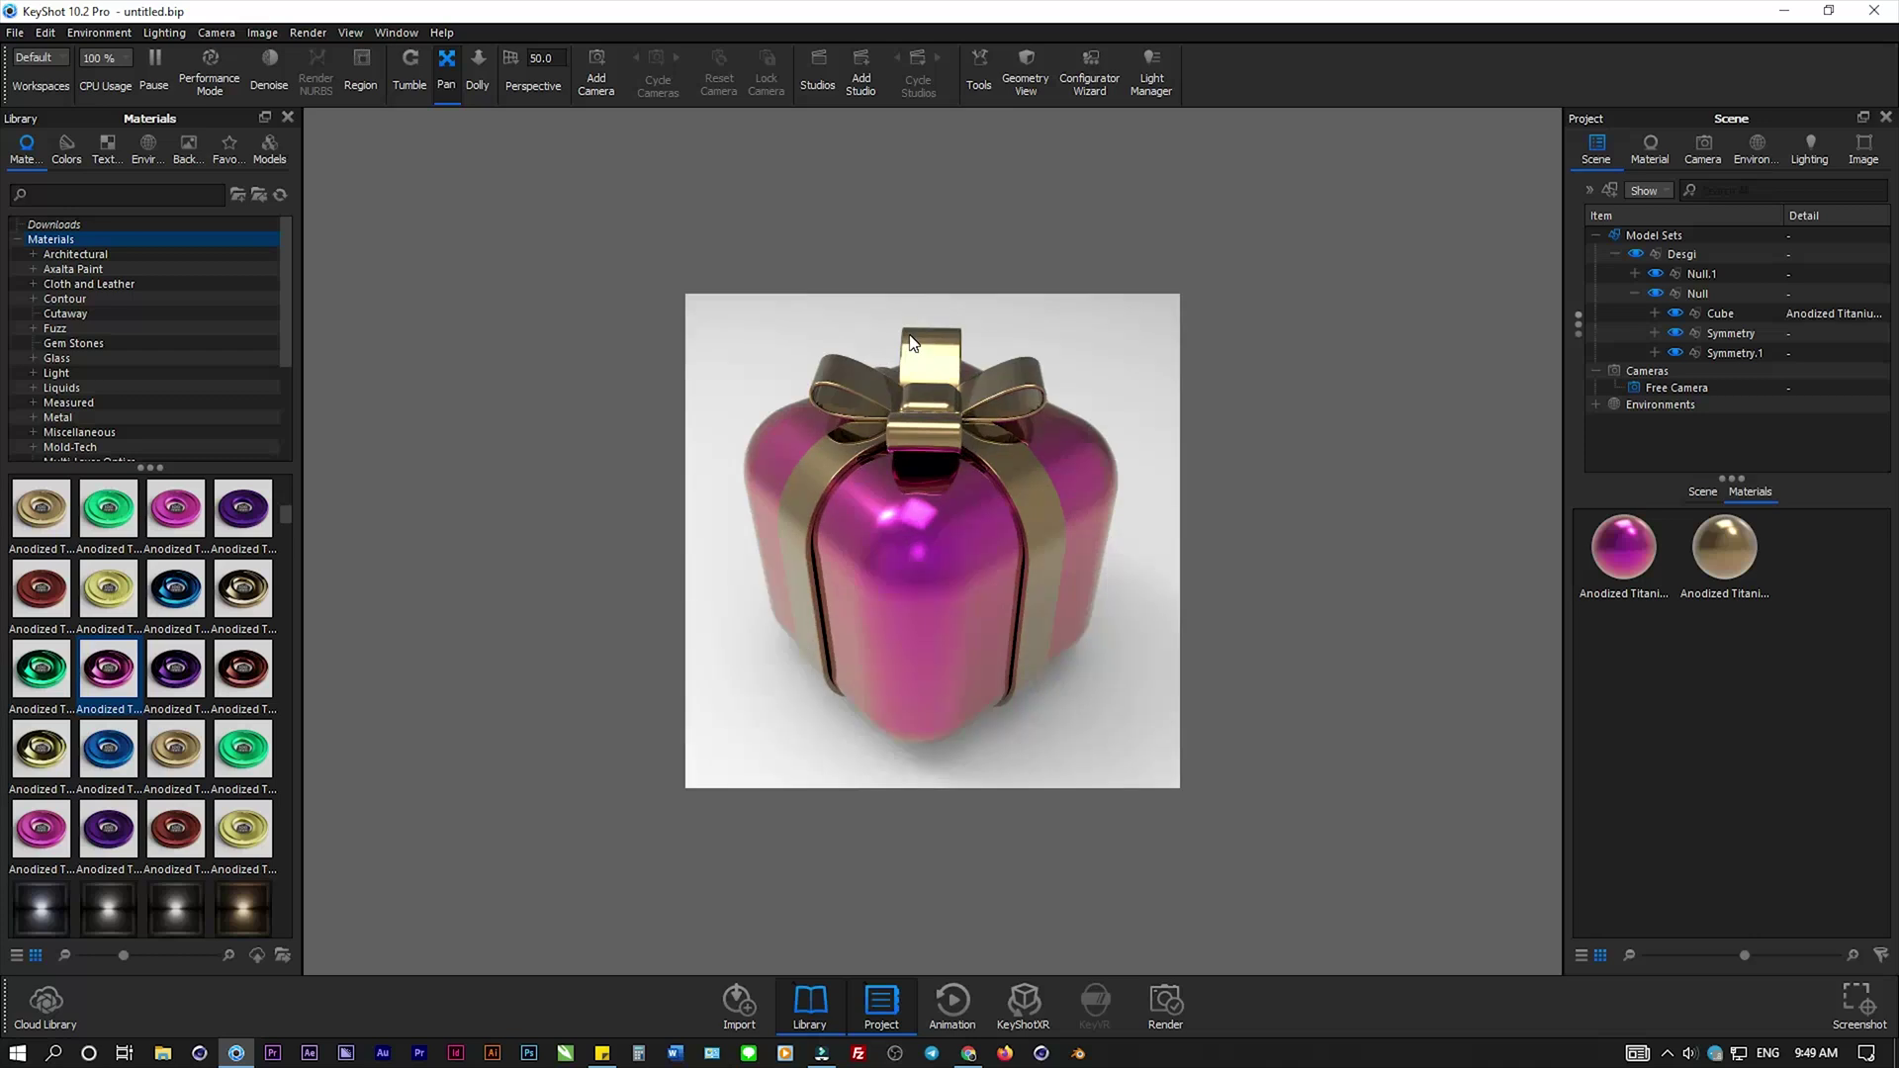
# - Set KeyShot's render resolution to 877 × 877 px with the aspect ratio locked
pyautogui.scroll(-2, 911, 341)
pyautogui.click(1863, 146)
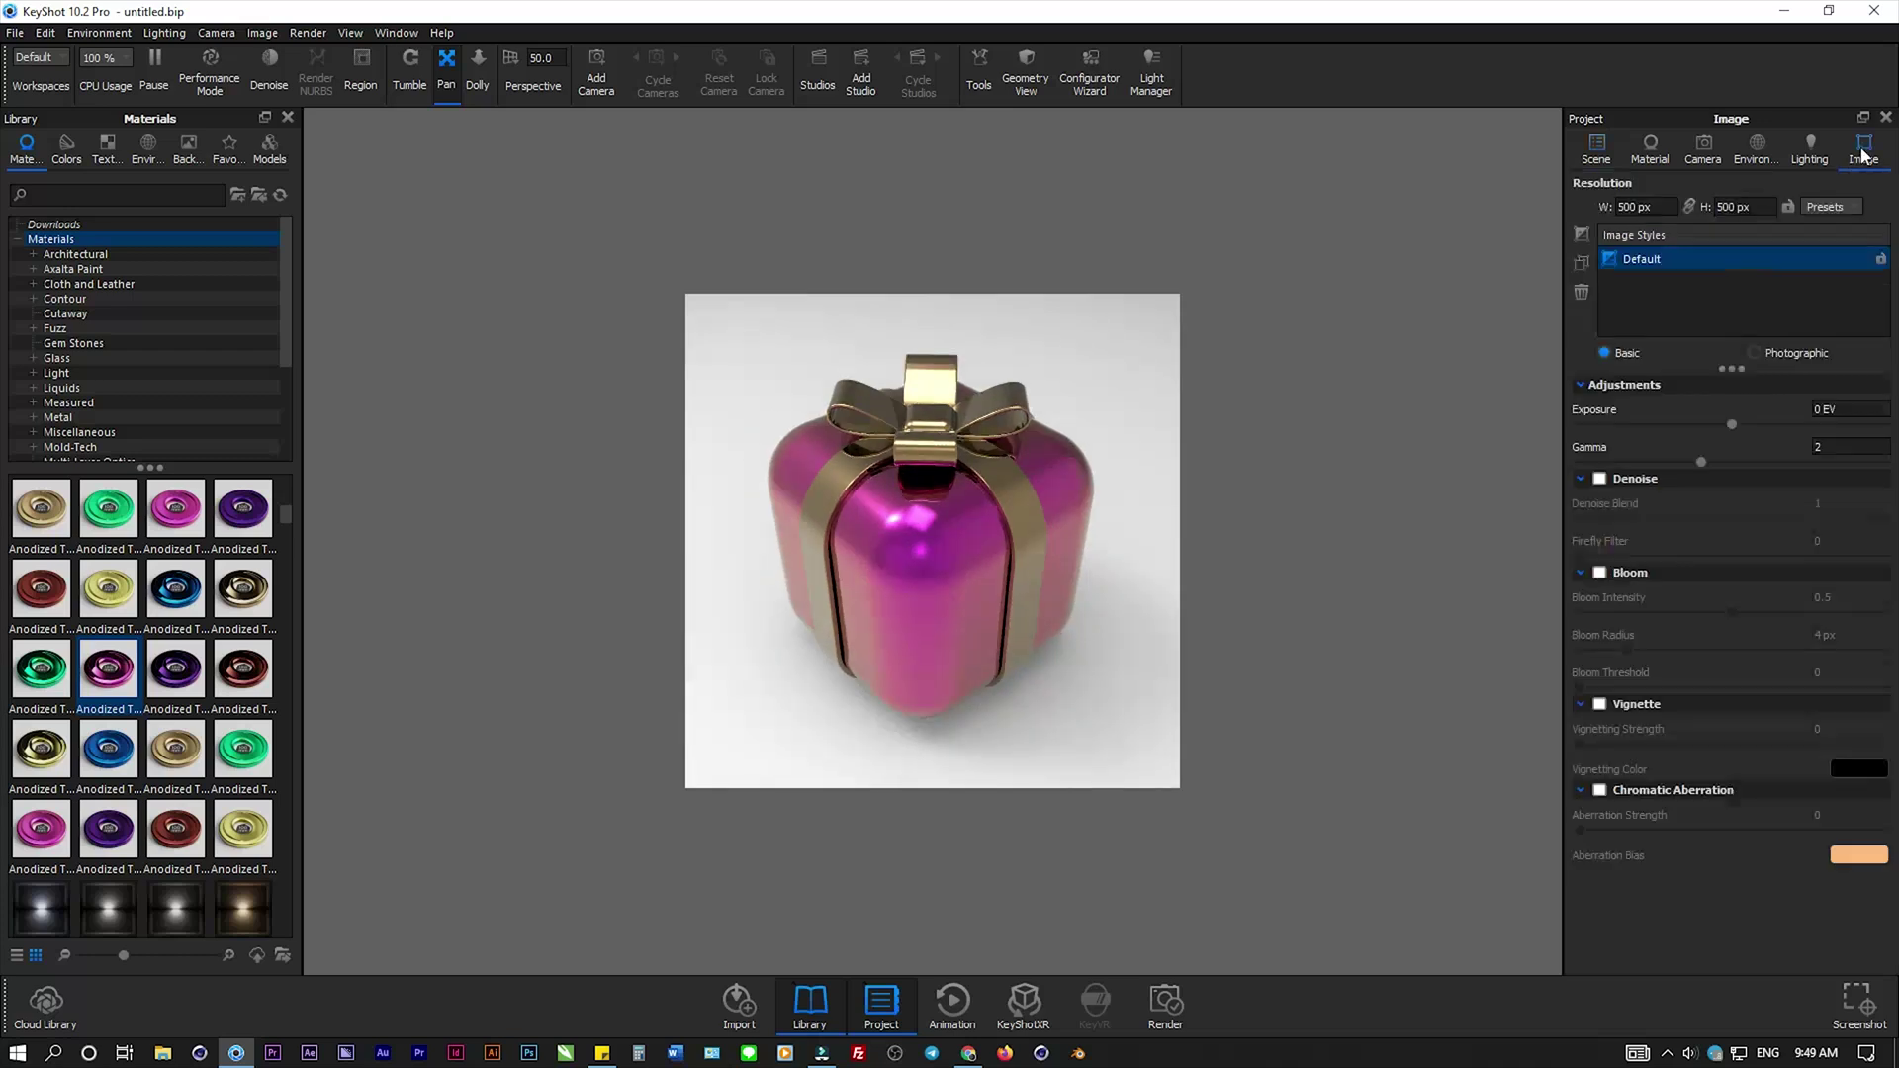
pyautogui.click(1662, 207)
pyautogui.write('00')
pyautogui.press('Return')
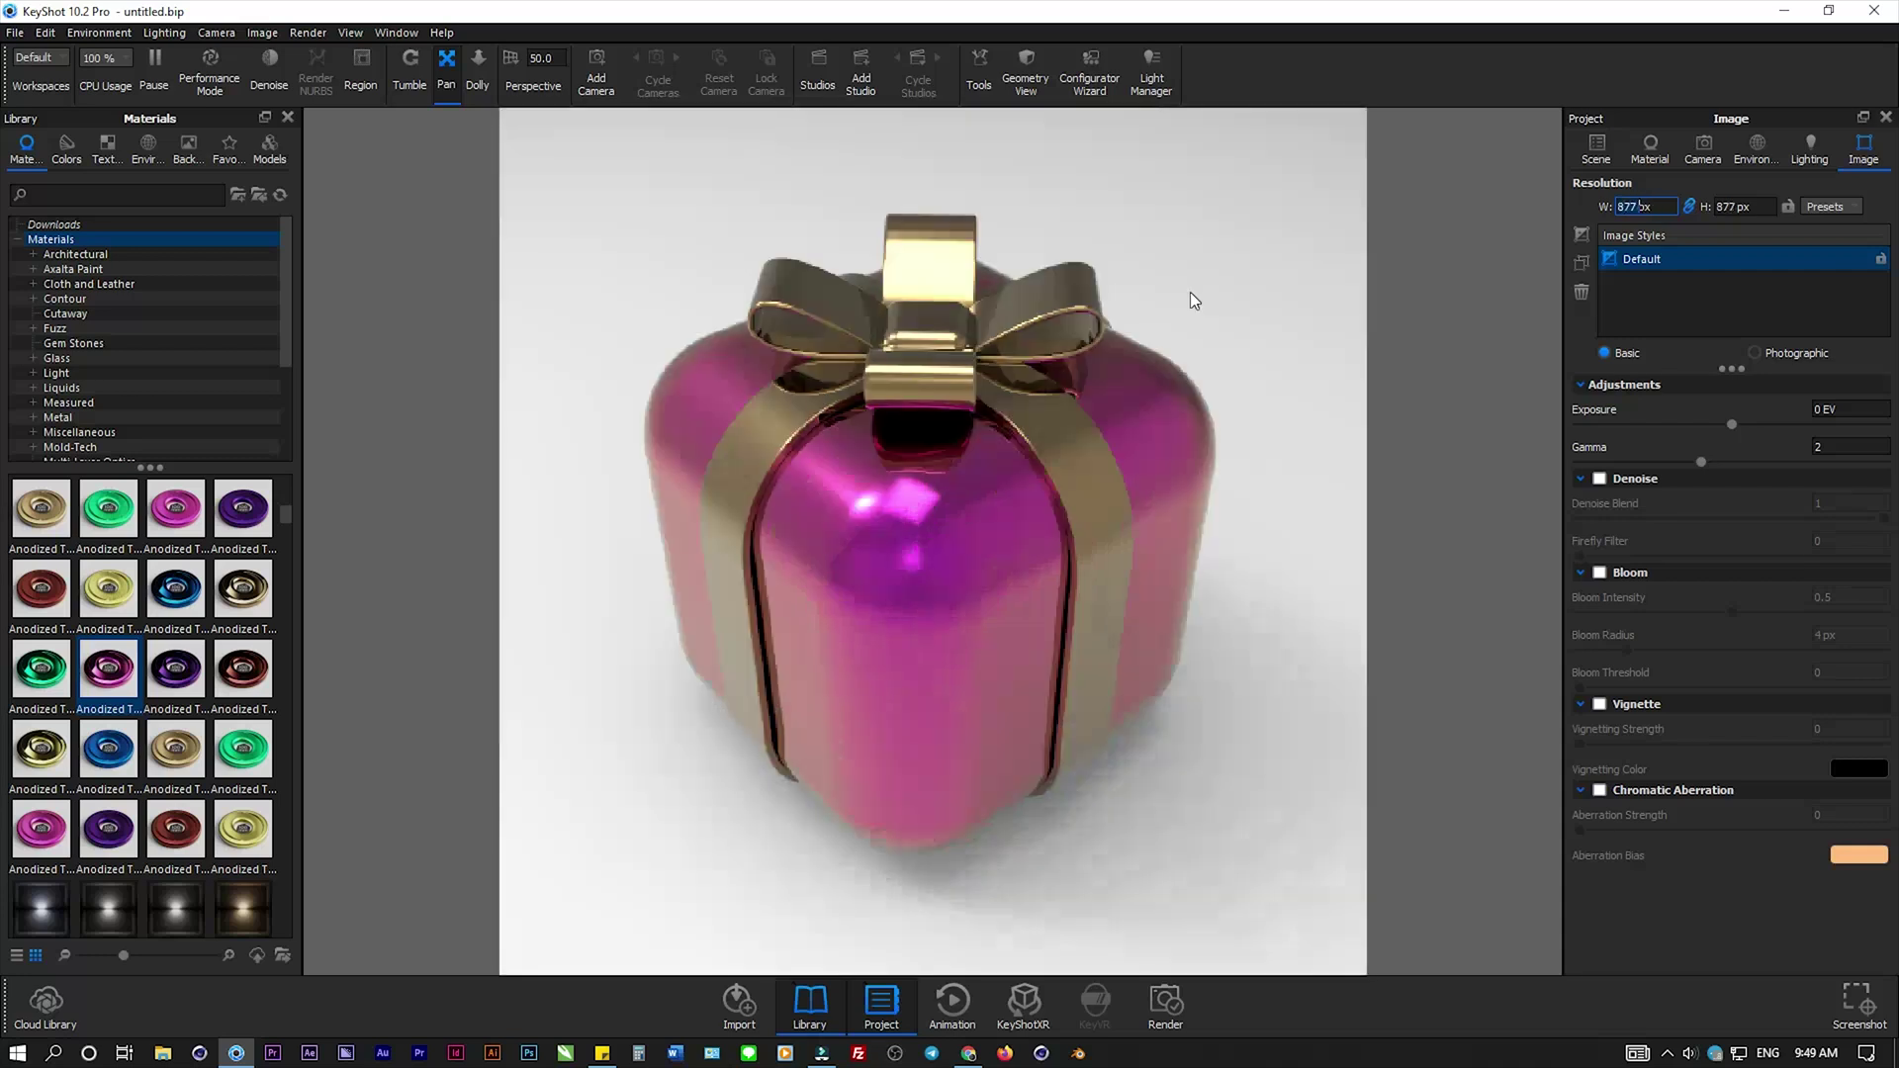
pyautogui.click(1250, 573)
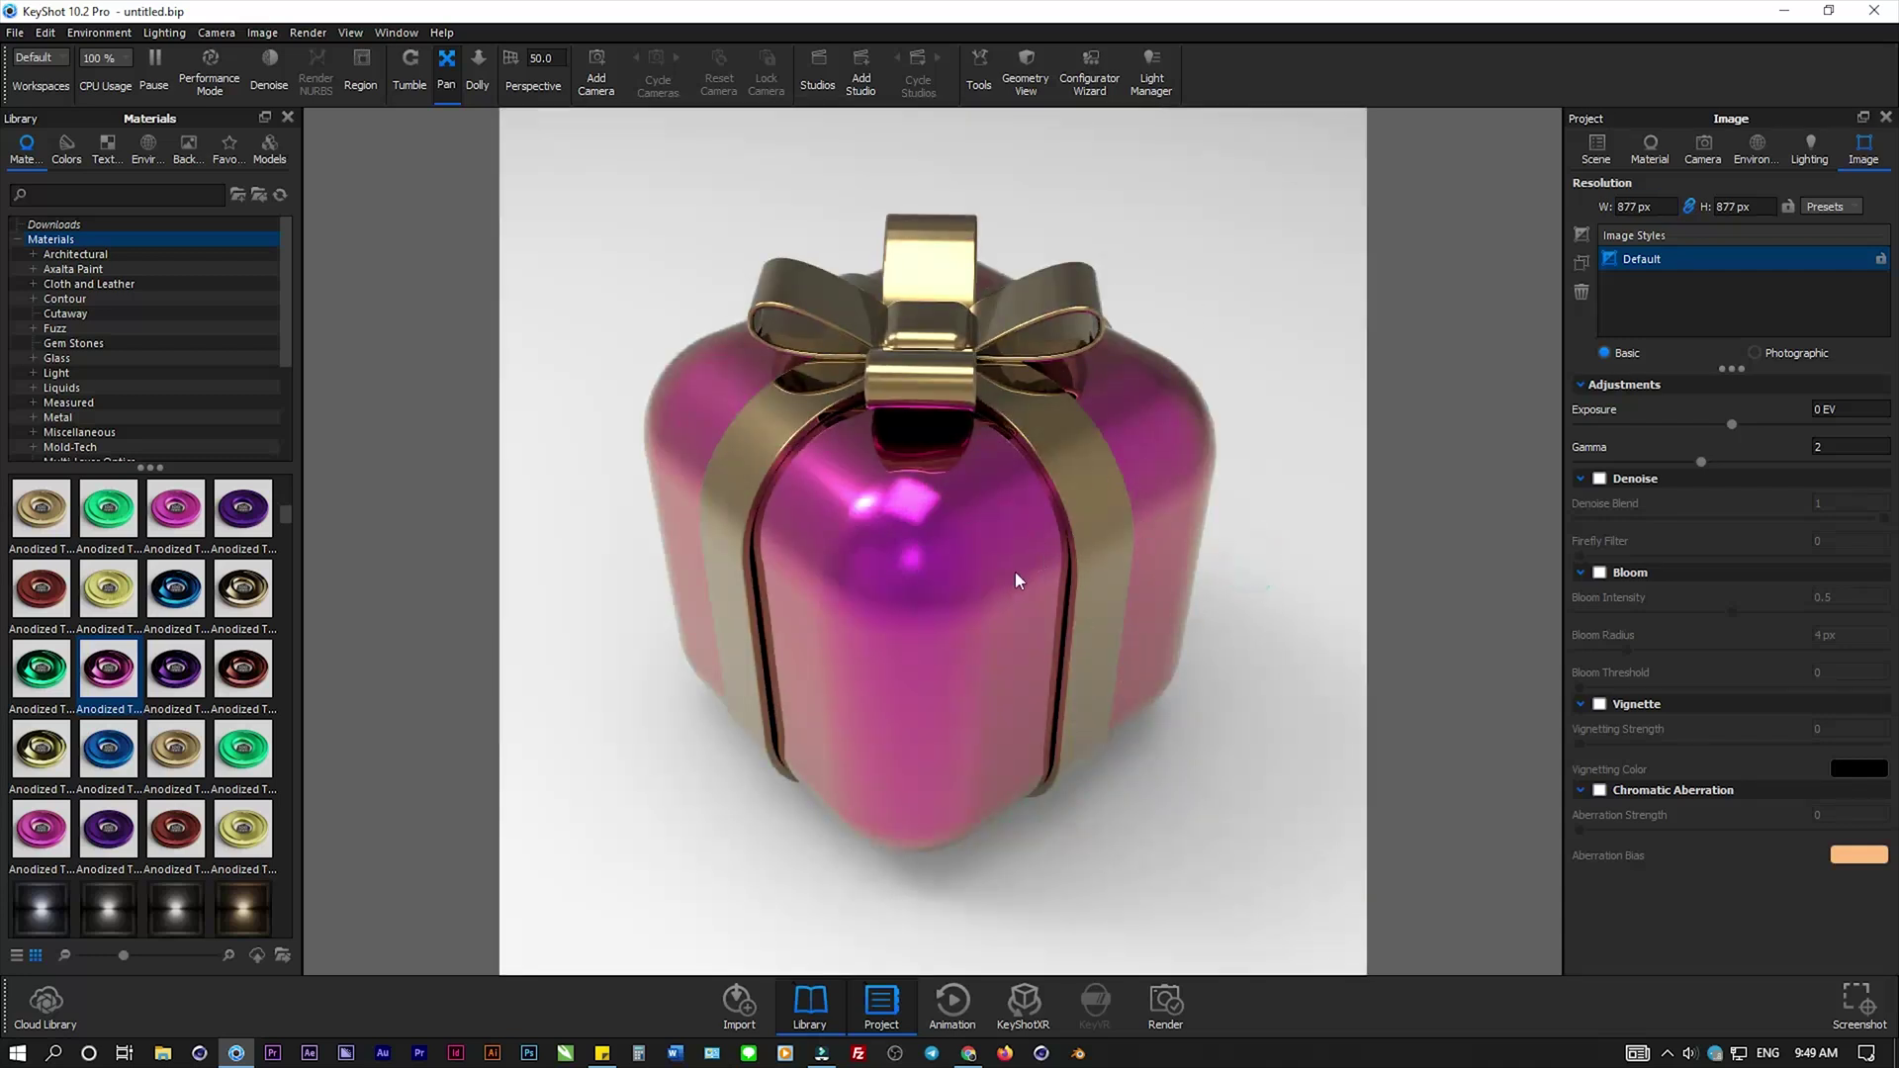
# - Light the scene with the Canada Montreal loft HDRI from the downloaded environments
pyautogui.click(1770, 158)
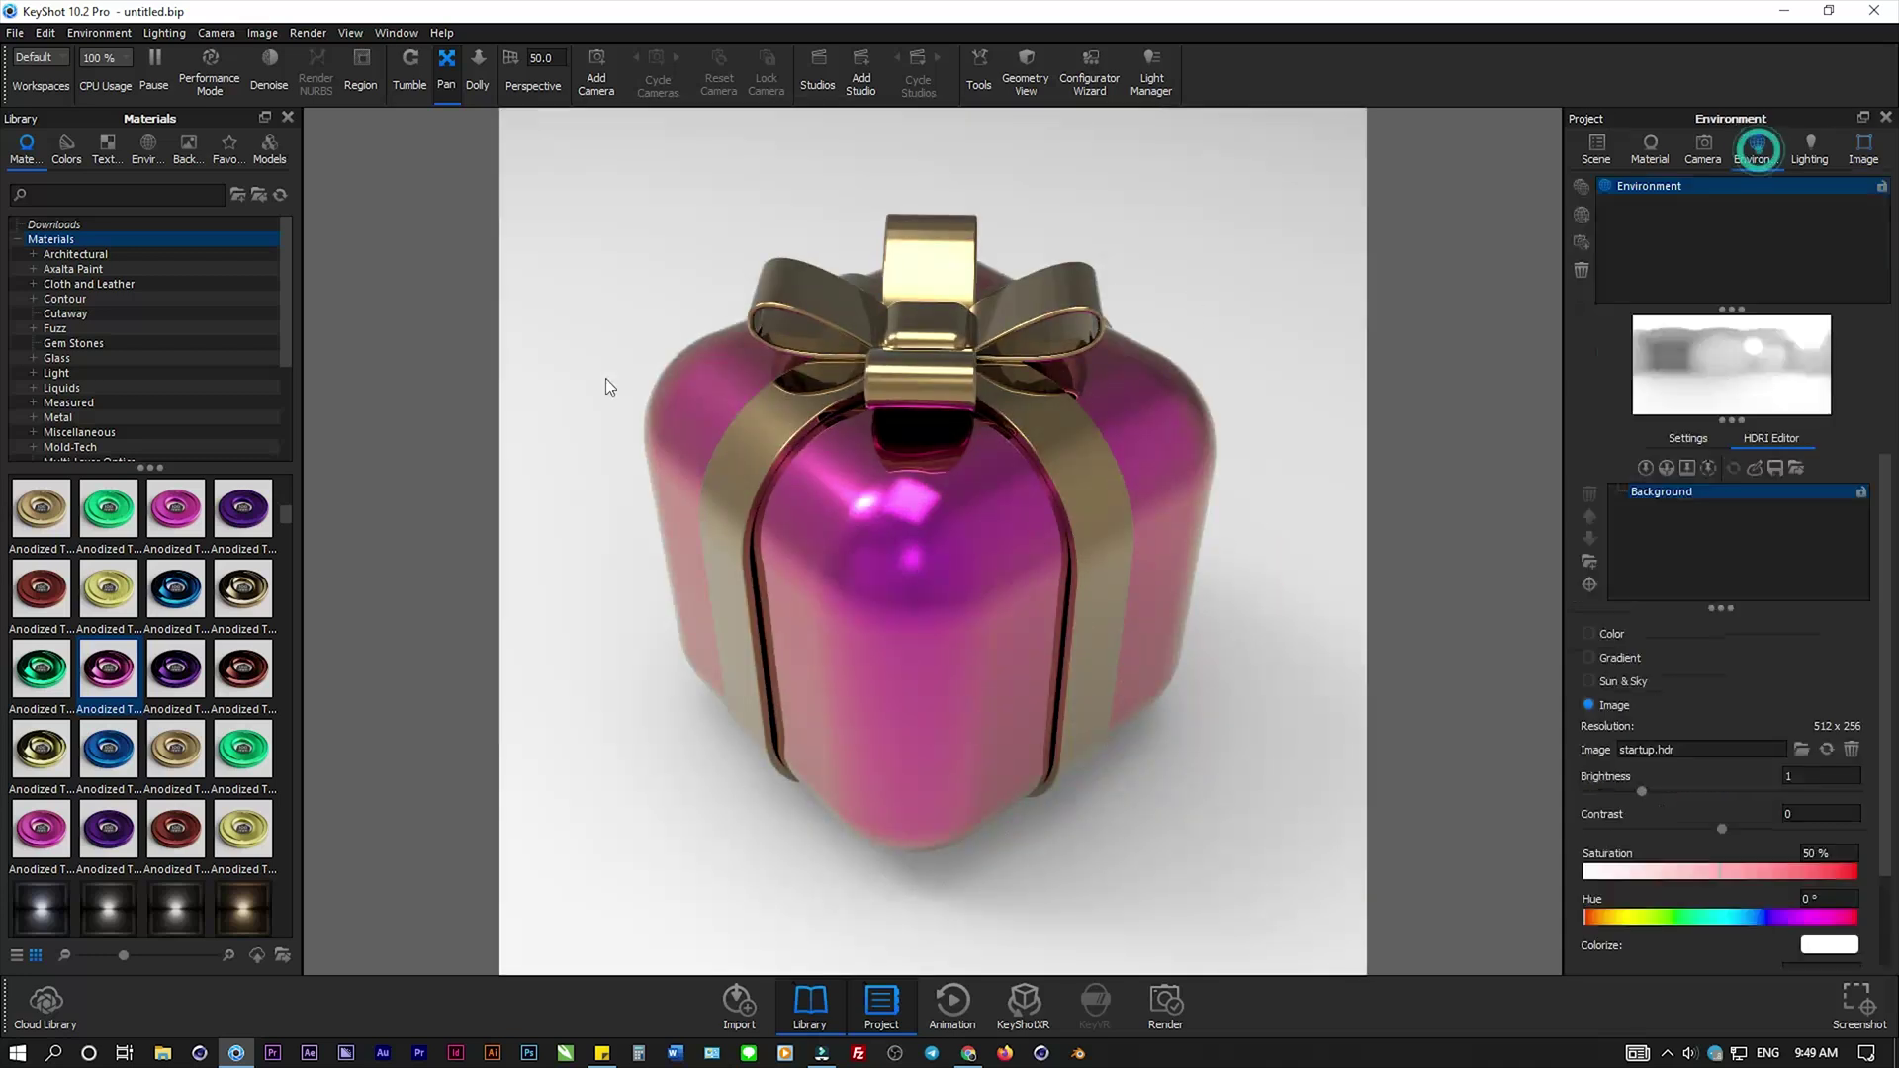
pyautogui.click(148, 149)
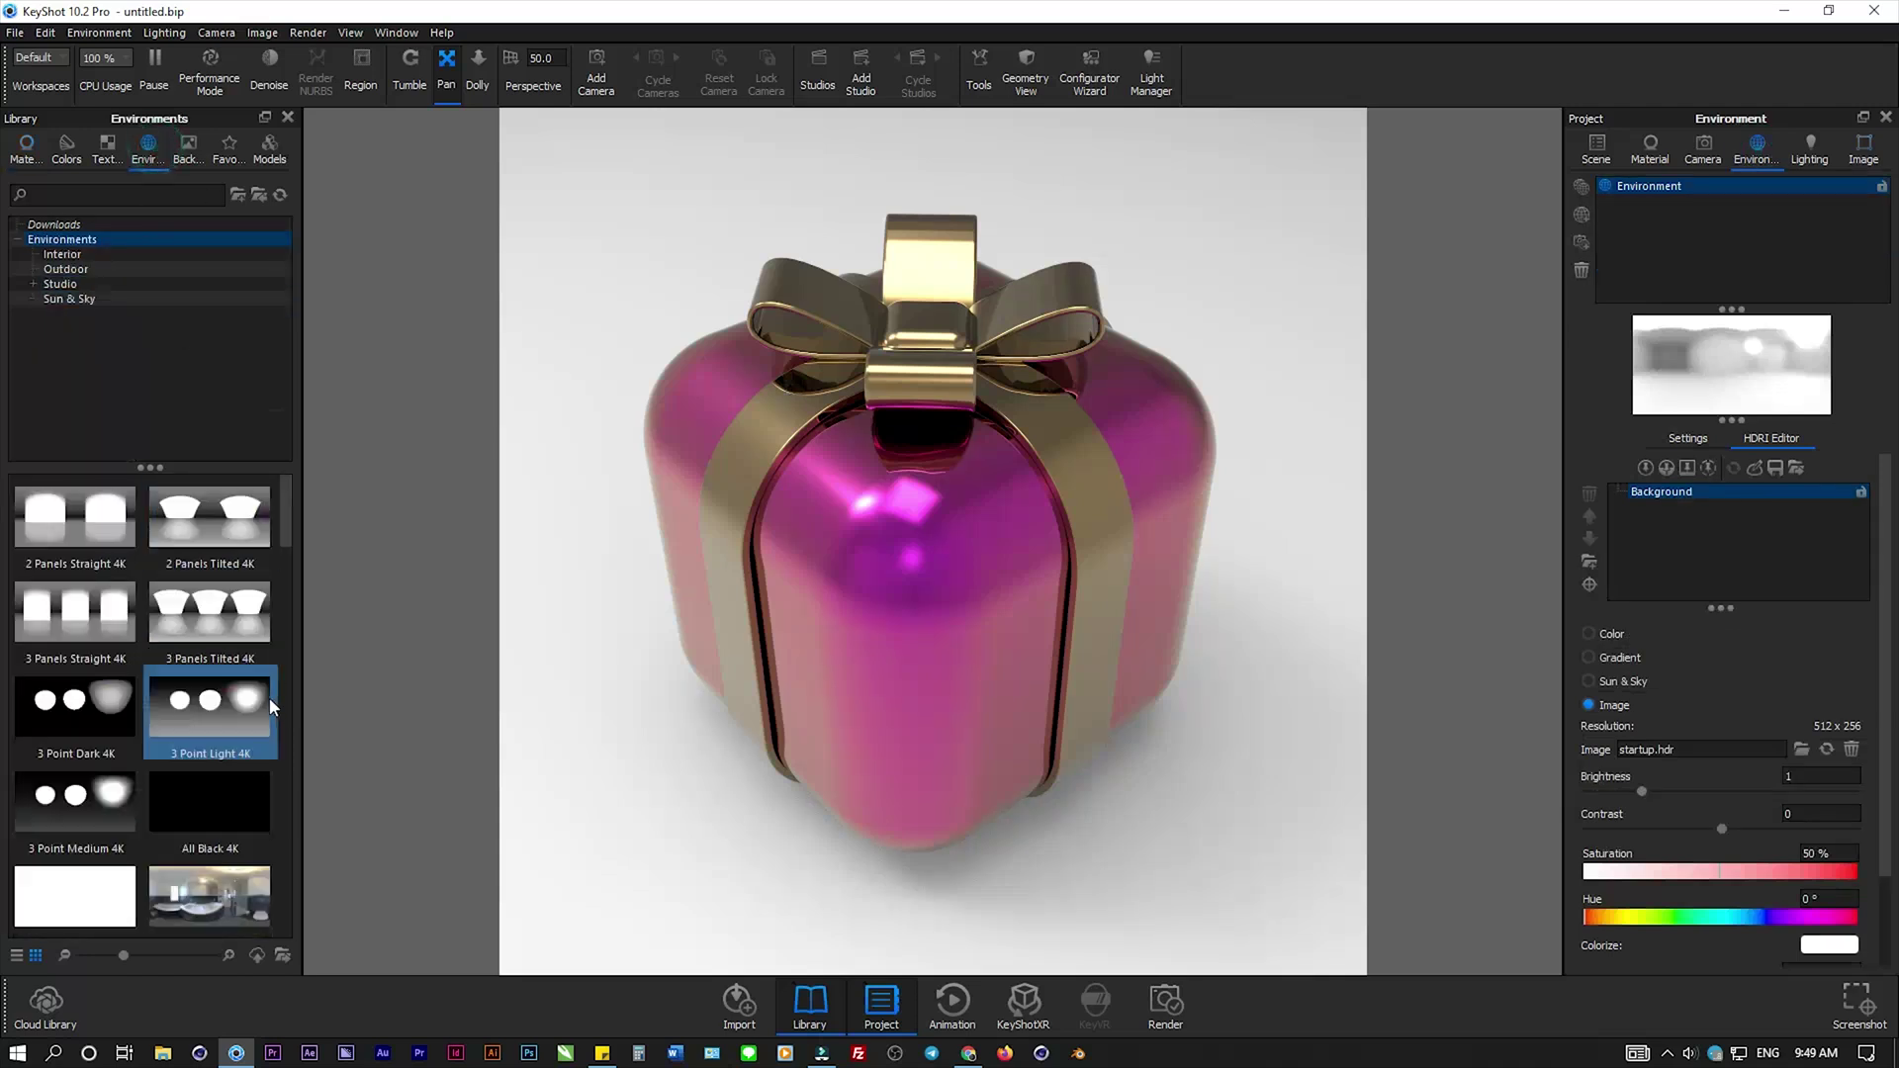
pyautogui.click(54, 224)
pyautogui.moveTo(74, 613)
pyautogui.mouseDown()
pyautogui.moveTo(466, 837)
pyautogui.moveTo(580, 823)
pyautogui.mouseUp()
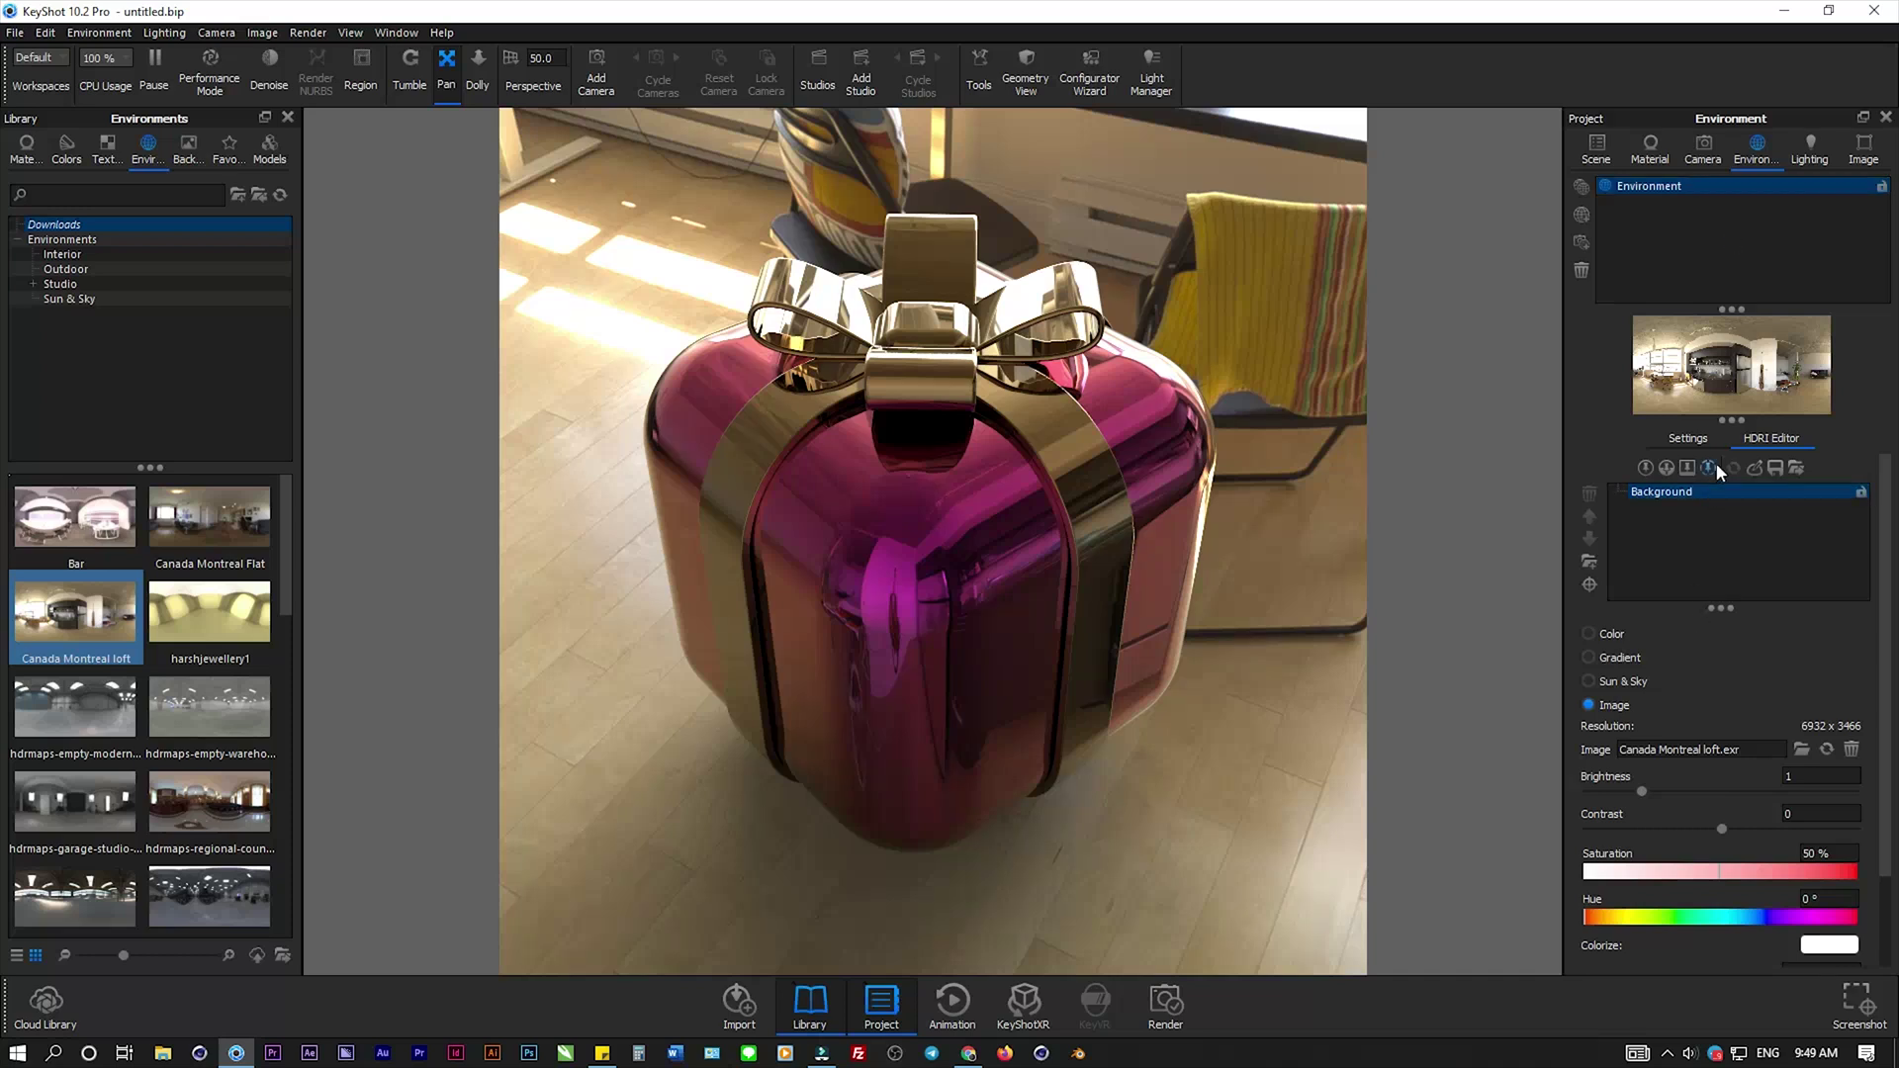
# - Make the background plain white, rotate the environment to 305.5° and set HDRI blur to 1
pyautogui.click(1688, 438)
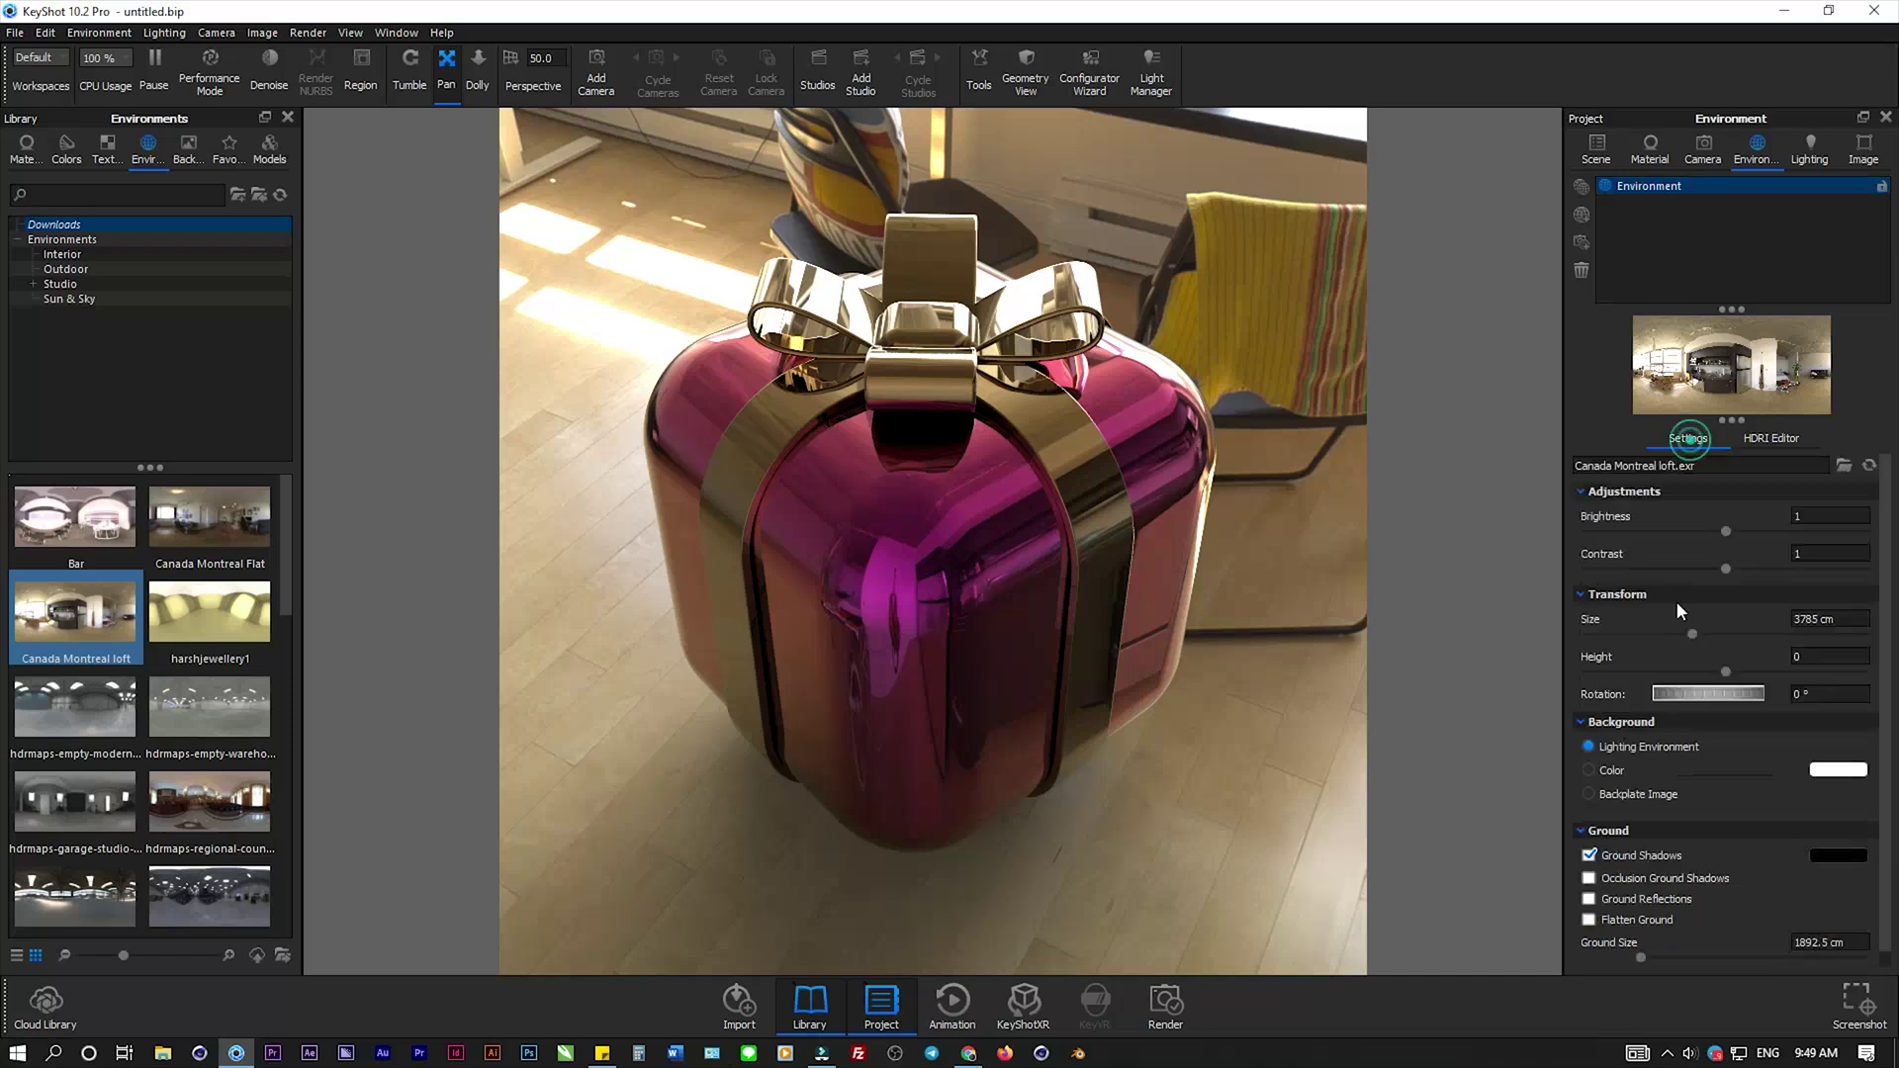
pyautogui.click(1588, 770)
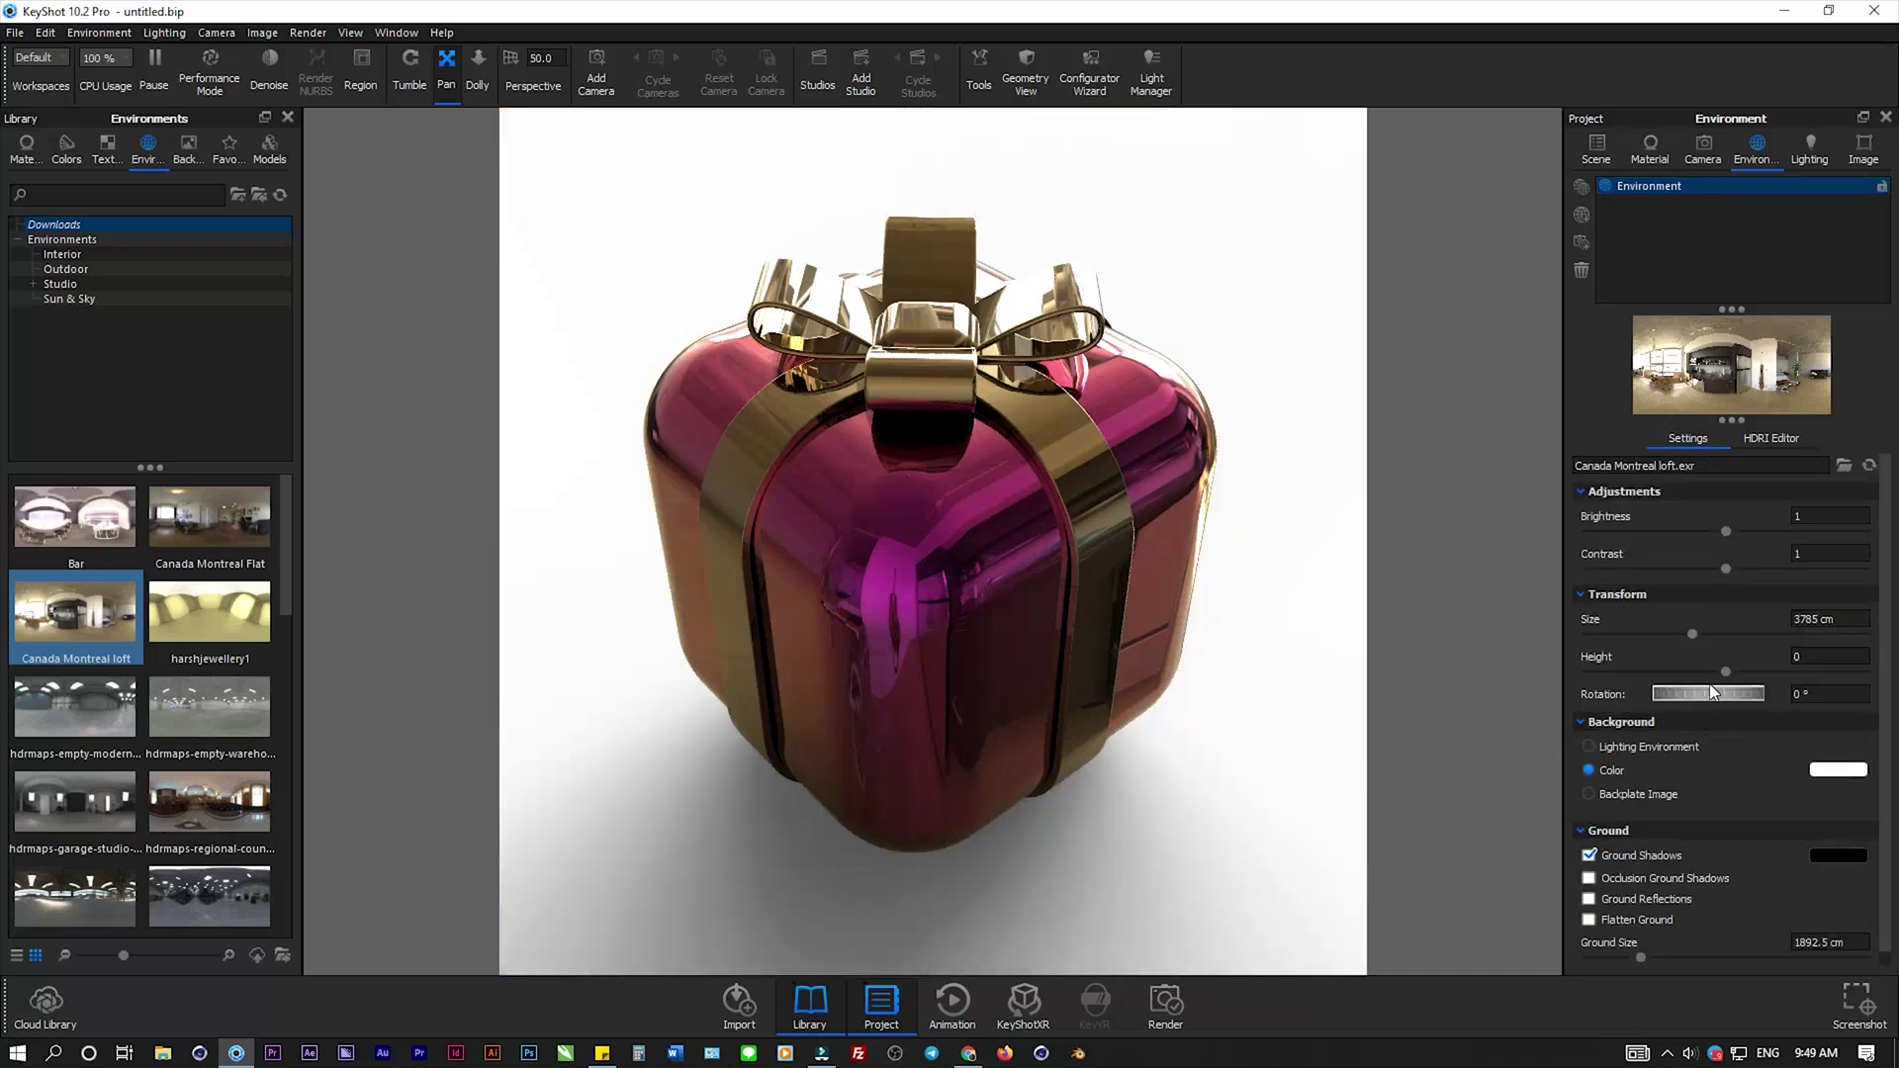
pyautogui.moveTo(1714, 691); pyautogui.dragTo(1646, 696)
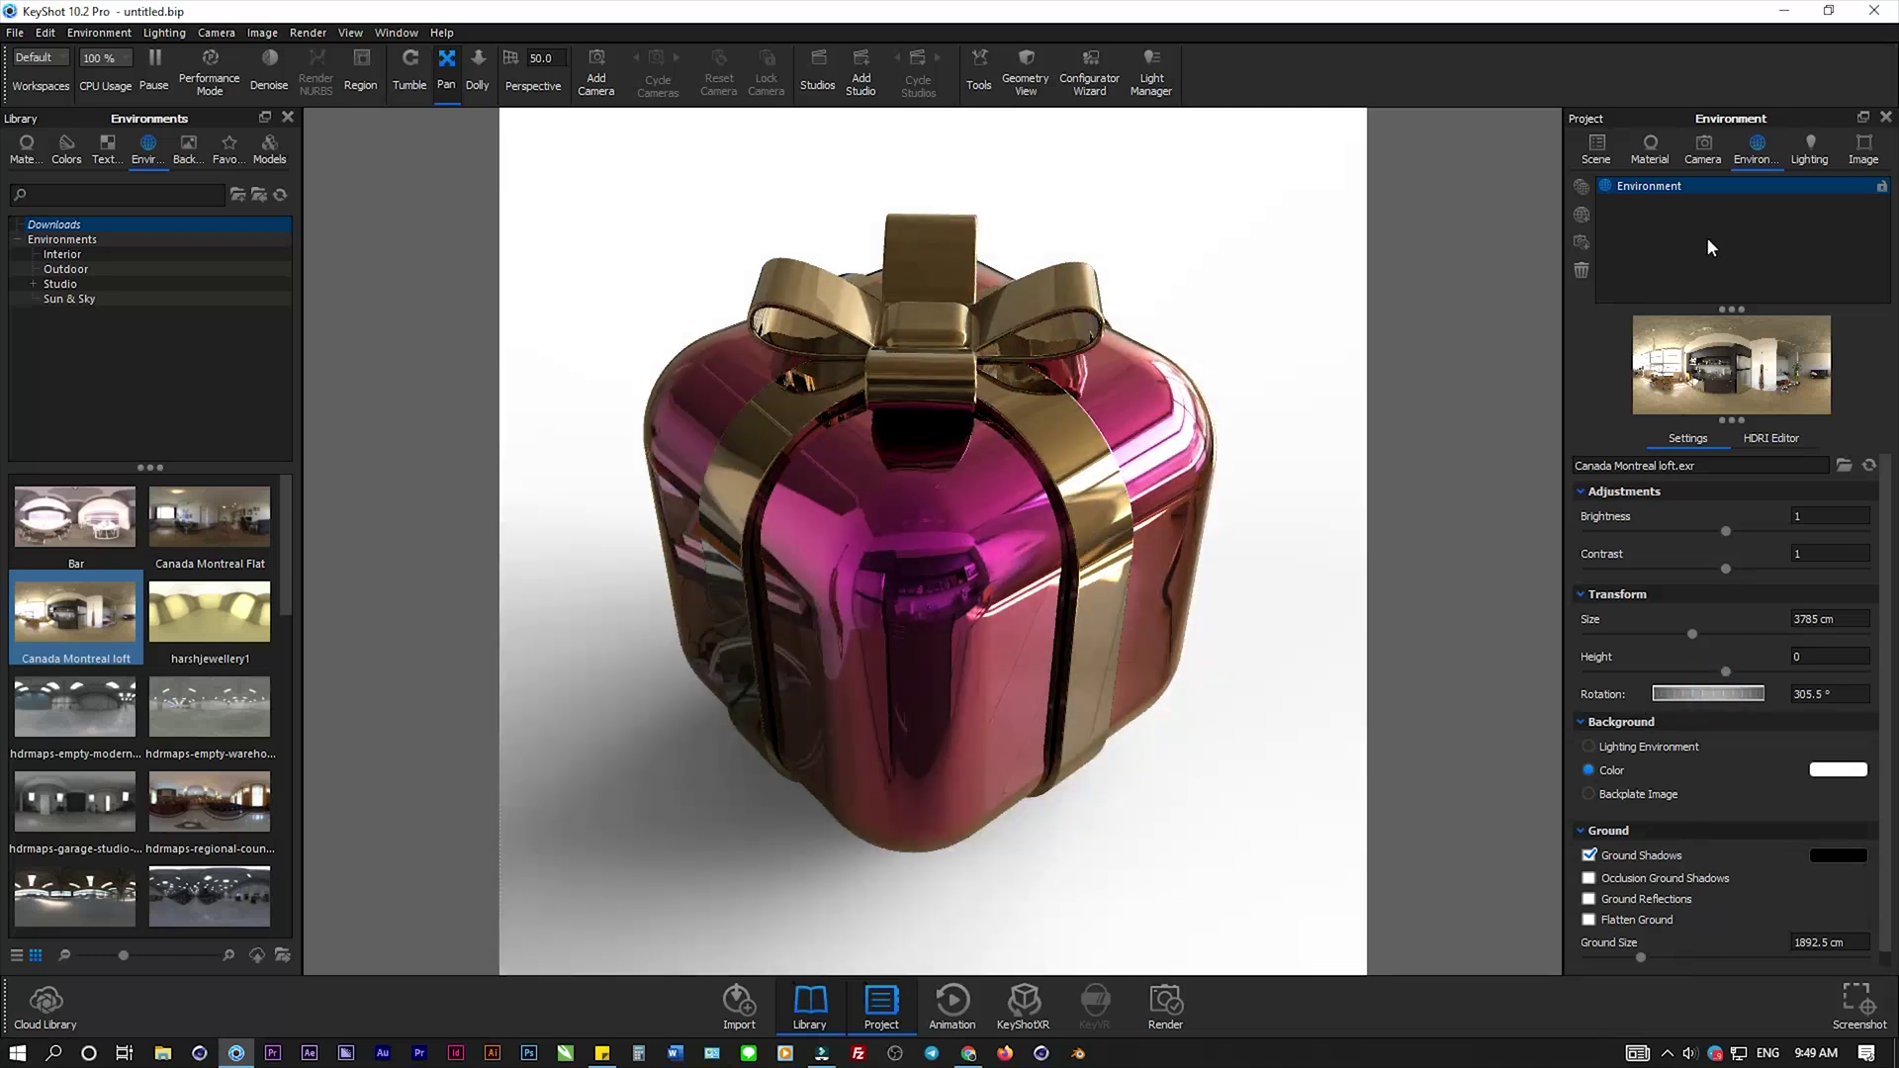
pyautogui.click(1759, 437)
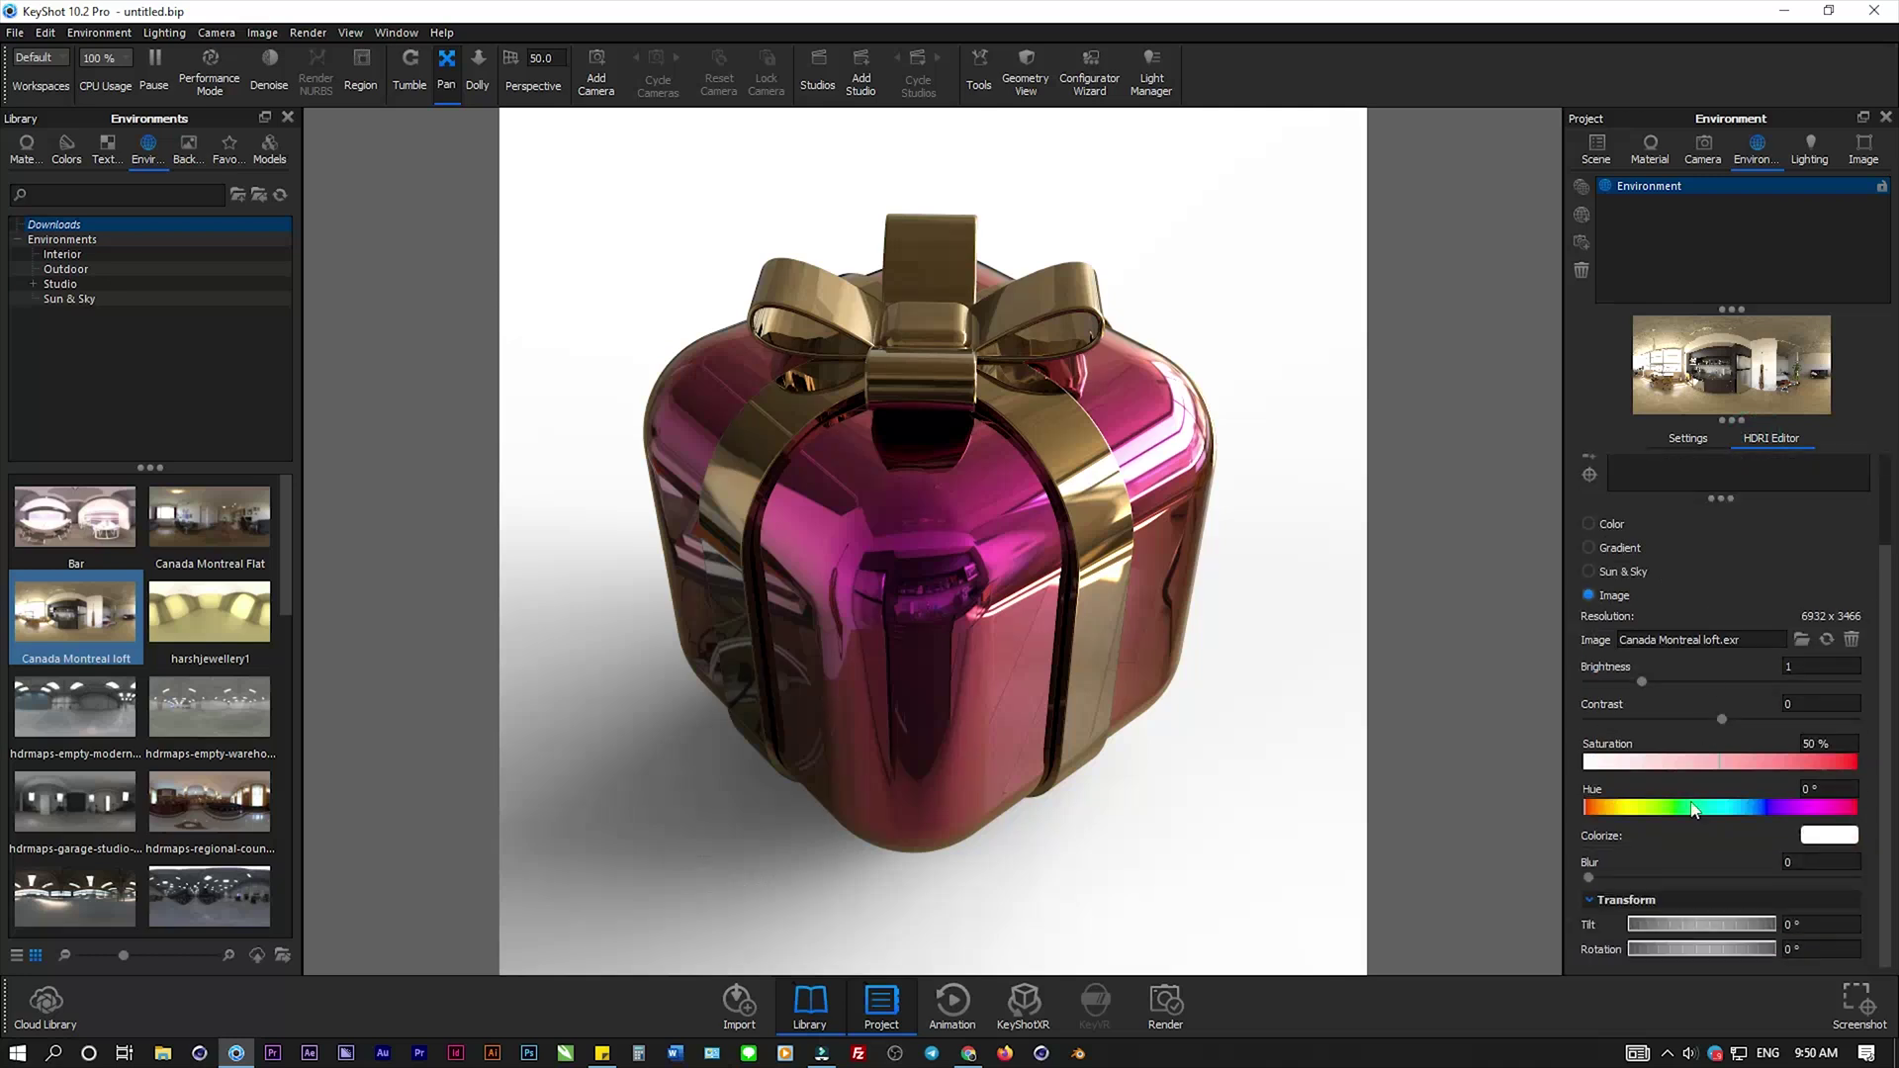
pyautogui.moveTo(1588, 877); pyautogui.dragTo(1849, 878)
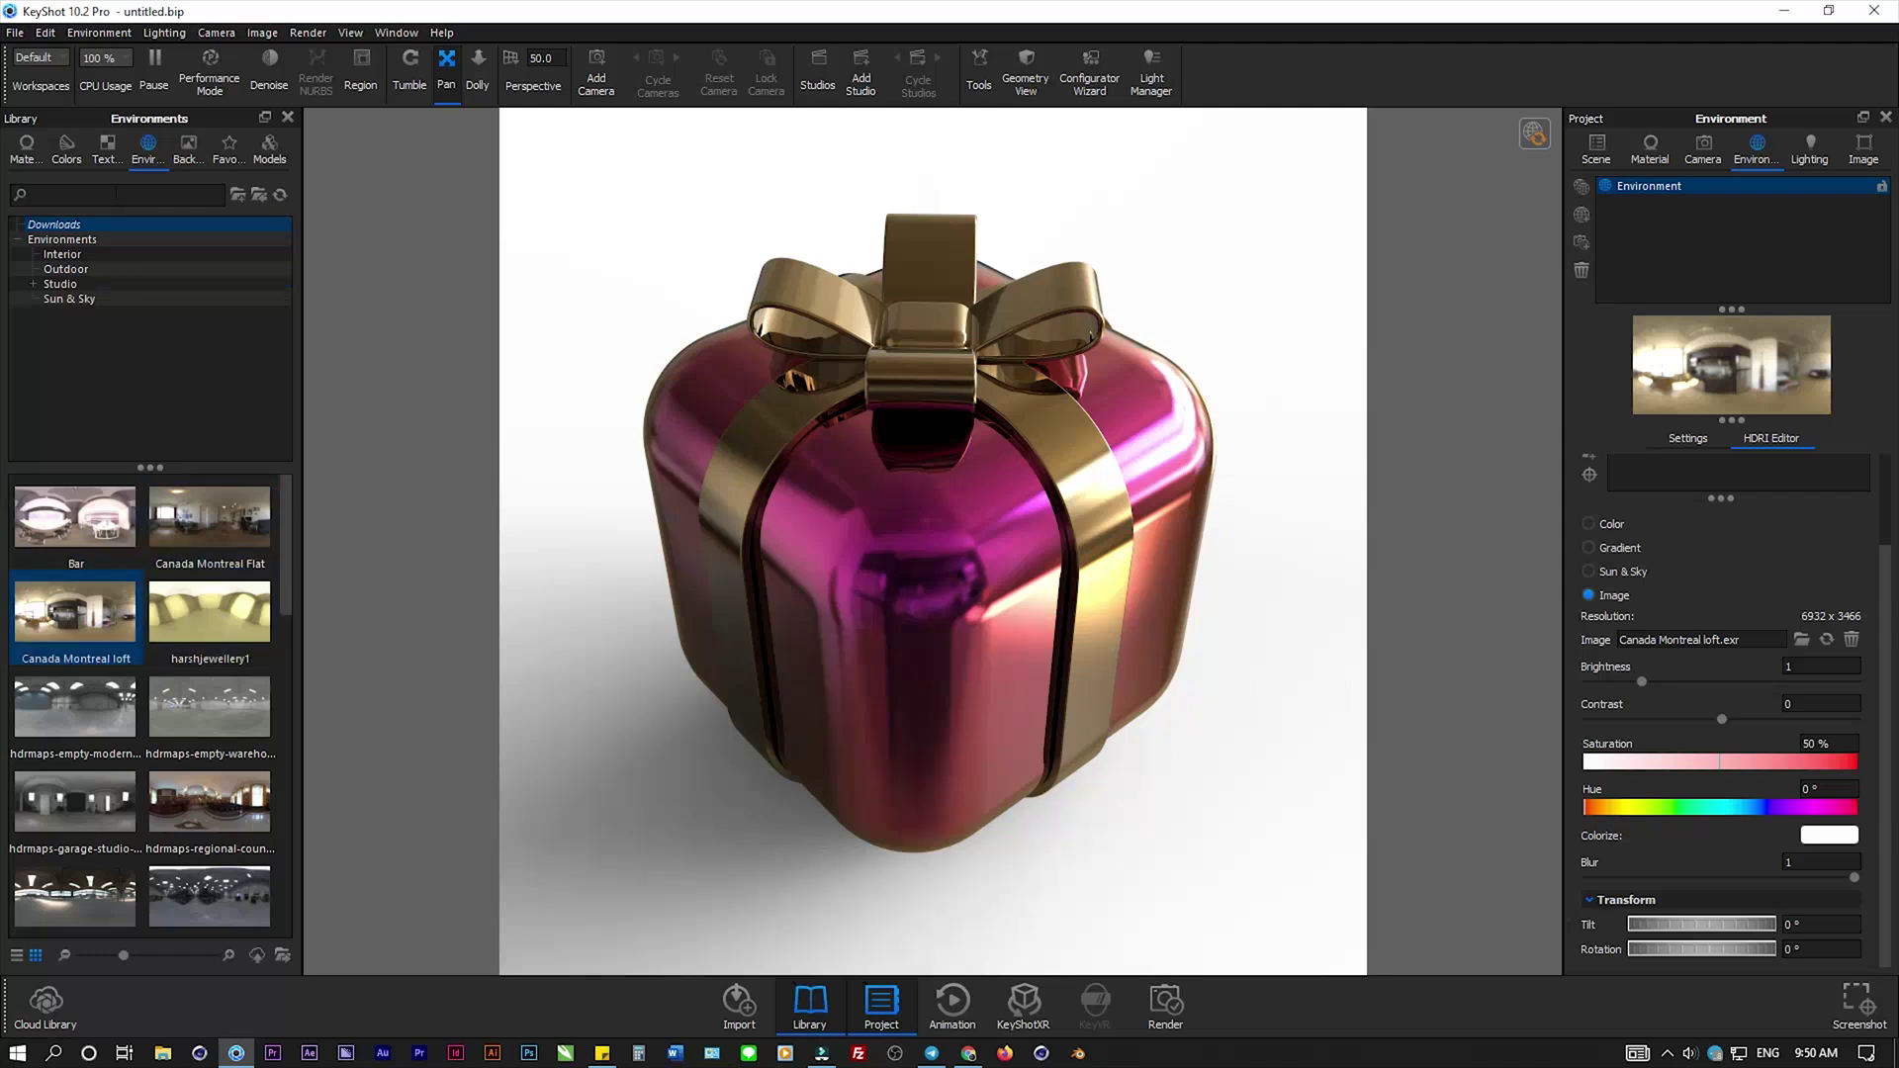
pyautogui.click(61, 254)
# - Replace the HDRI image with the Dosch-Apartment_2k environment
pyautogui.click(196, 747)
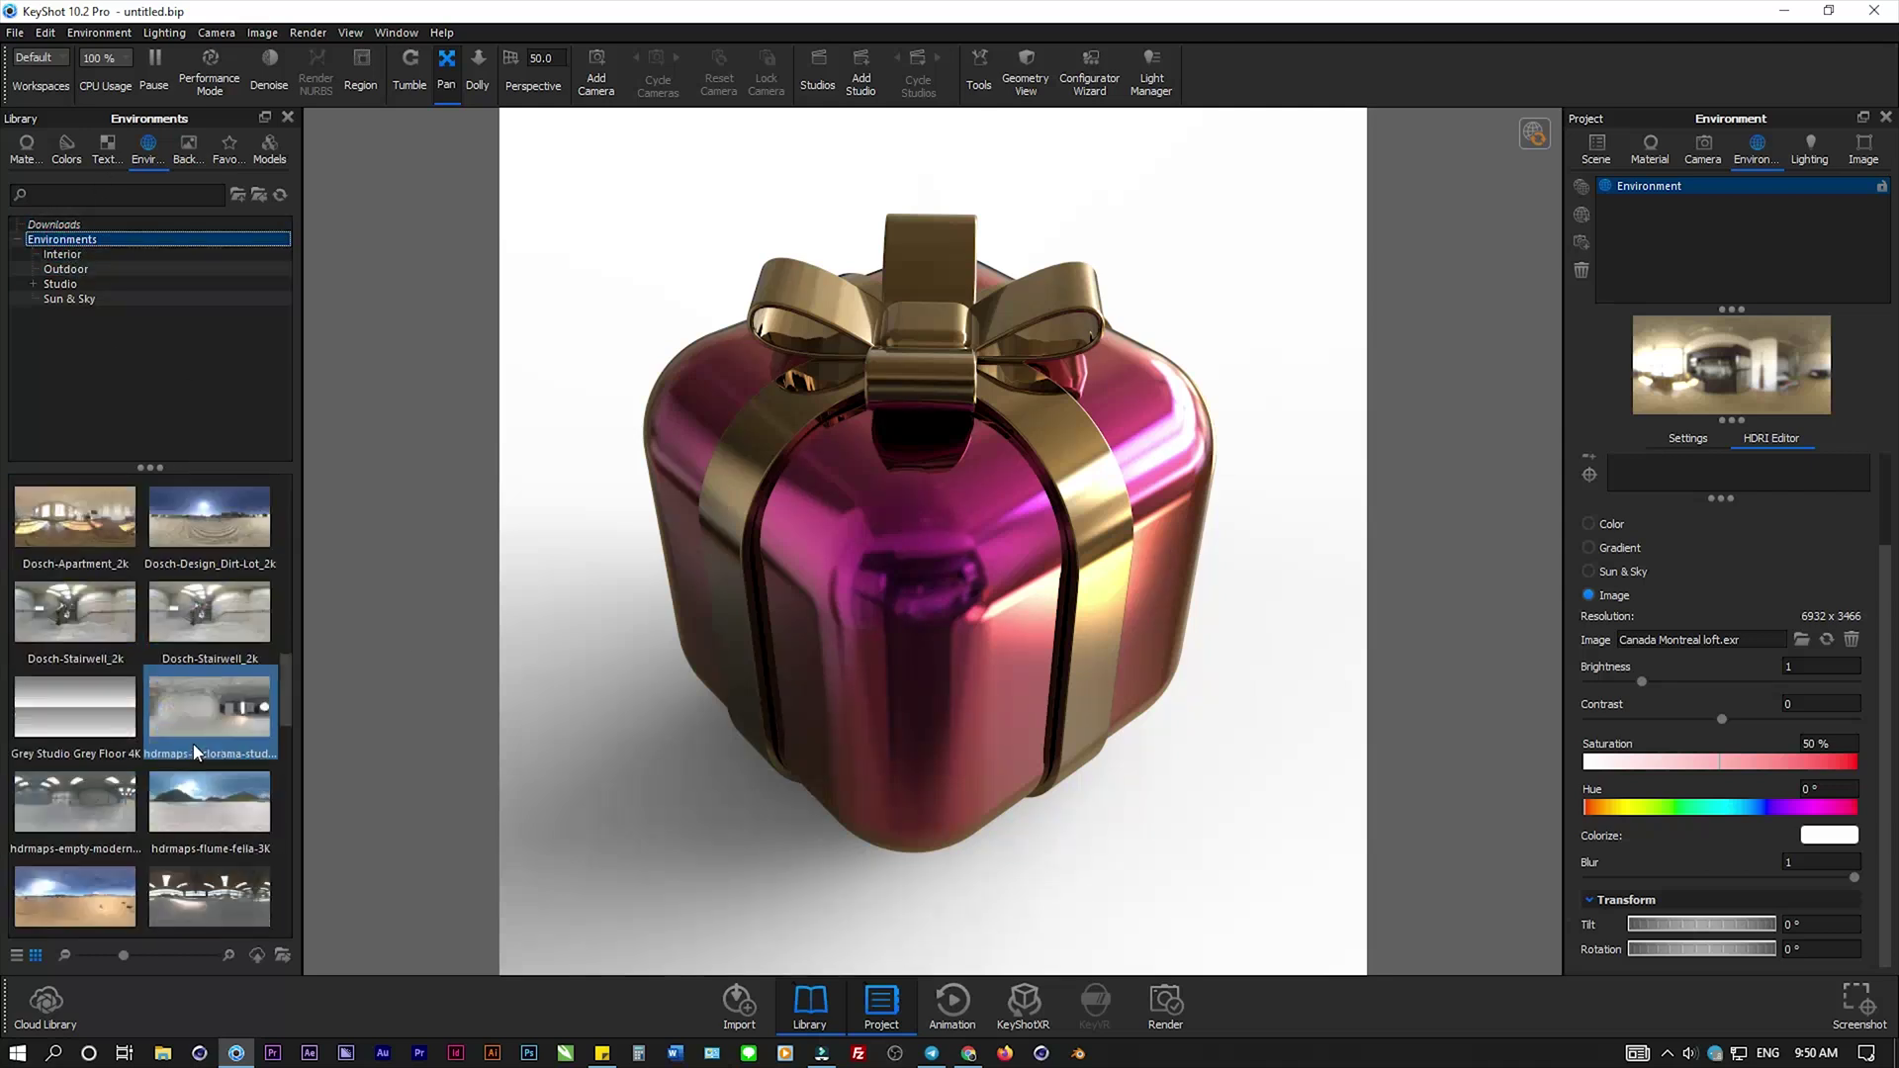
pyautogui.moveTo(74, 516); pyautogui.dragTo(1669, 645)
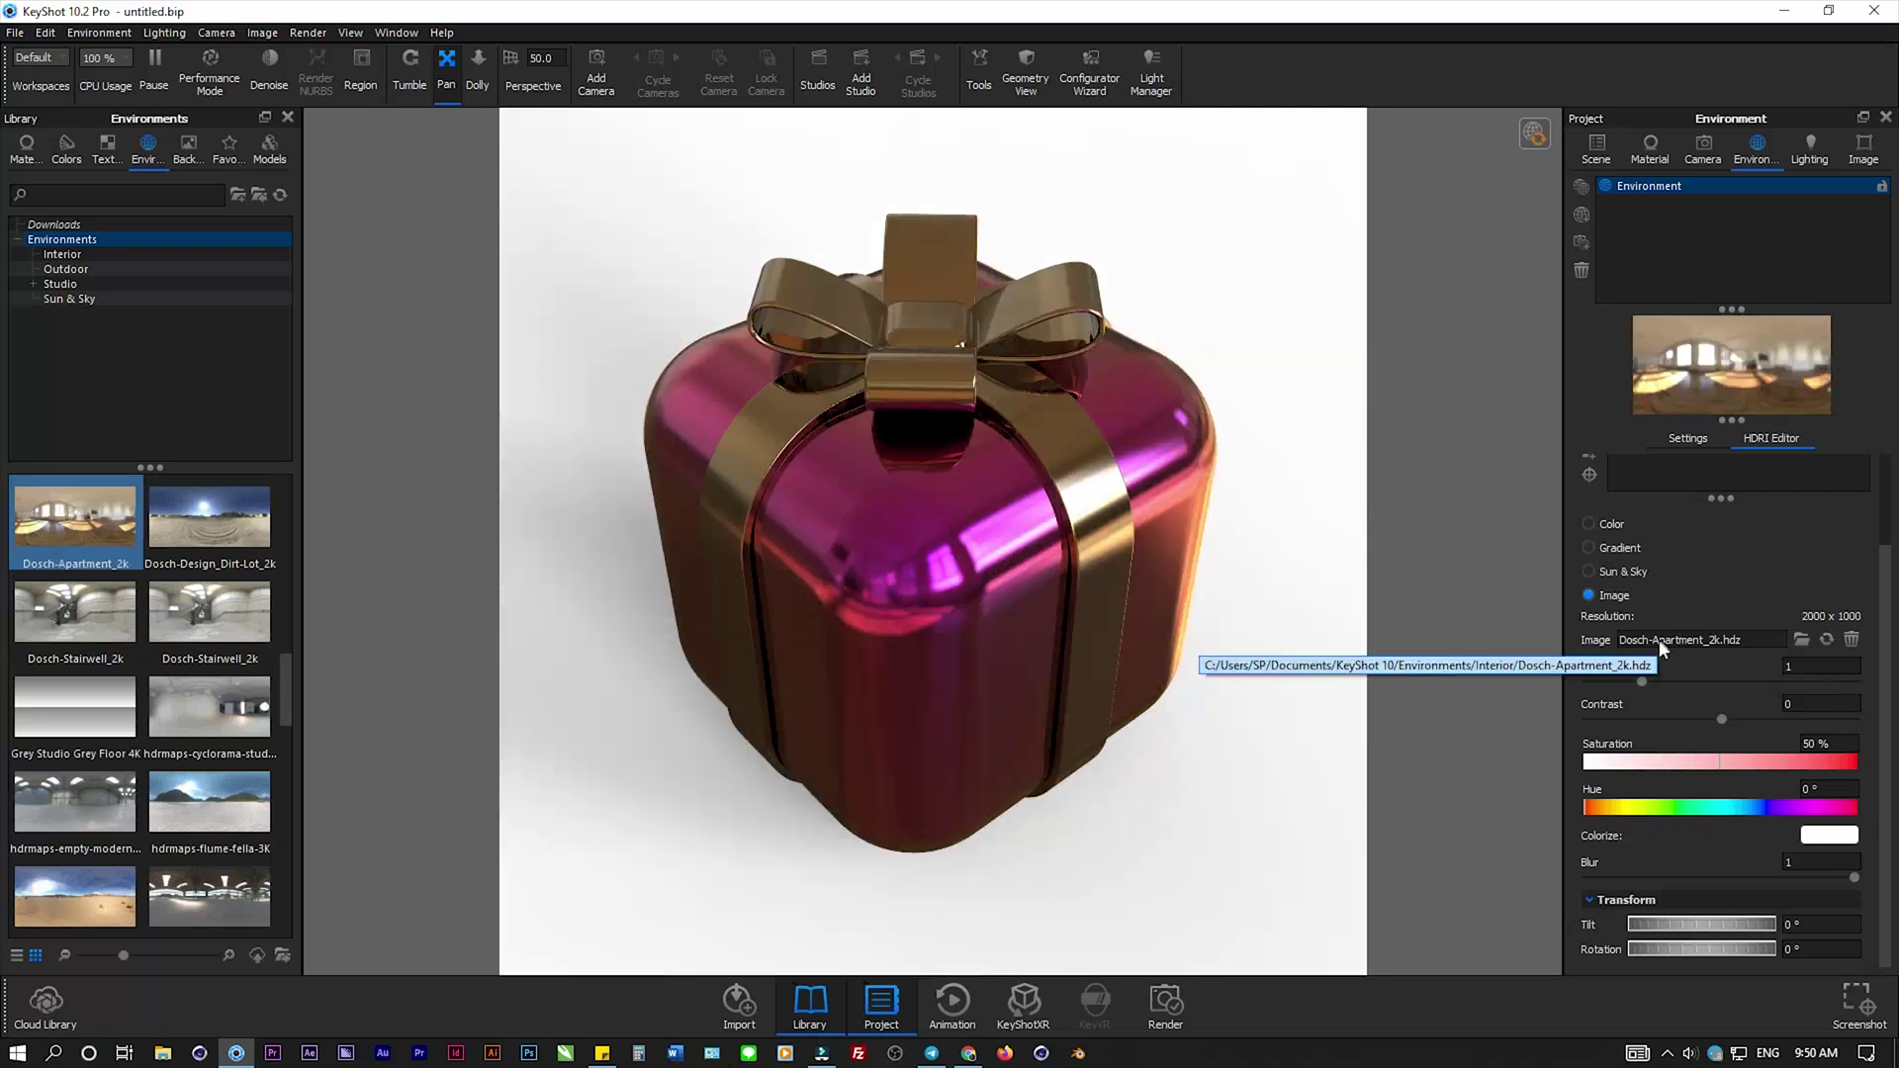
pyautogui.click(1279, 505)
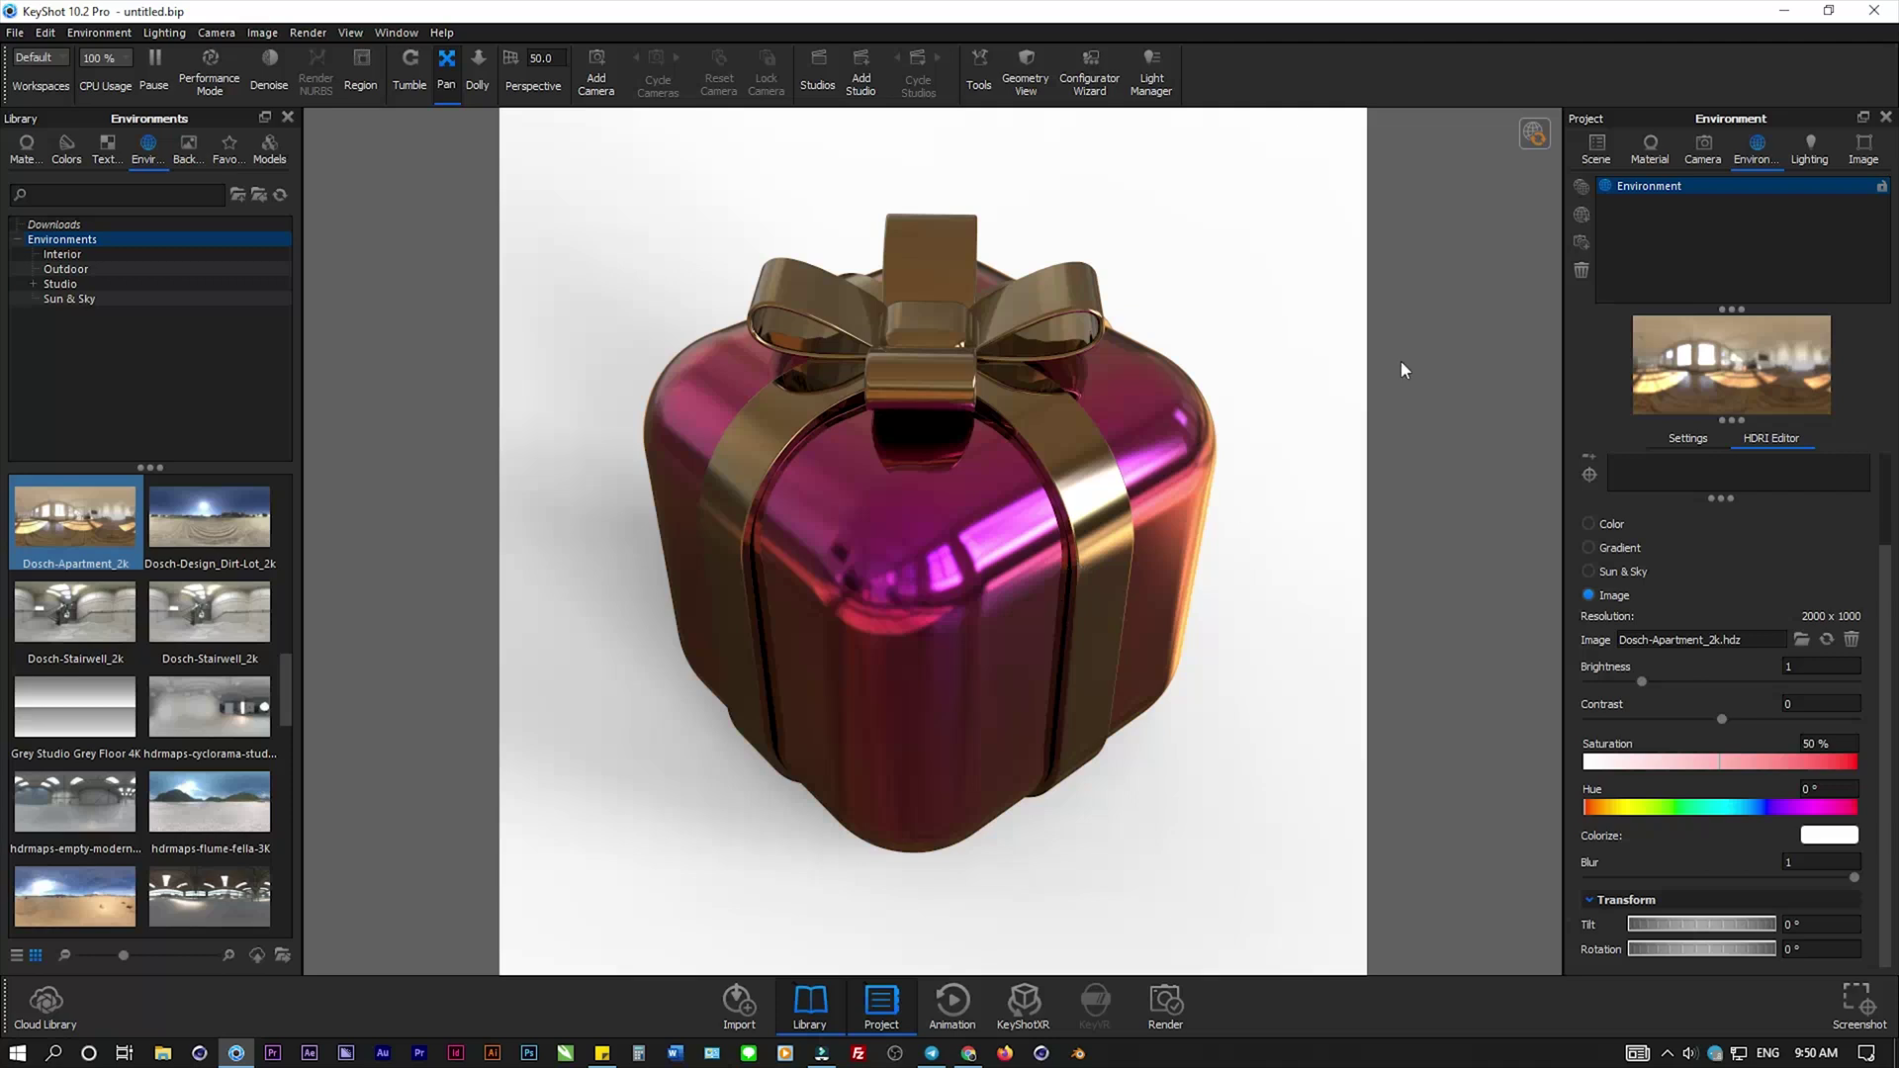
# - Turn off ground shadows and slightly adjust the camera view of the gift
pyautogui.click(1682, 438)
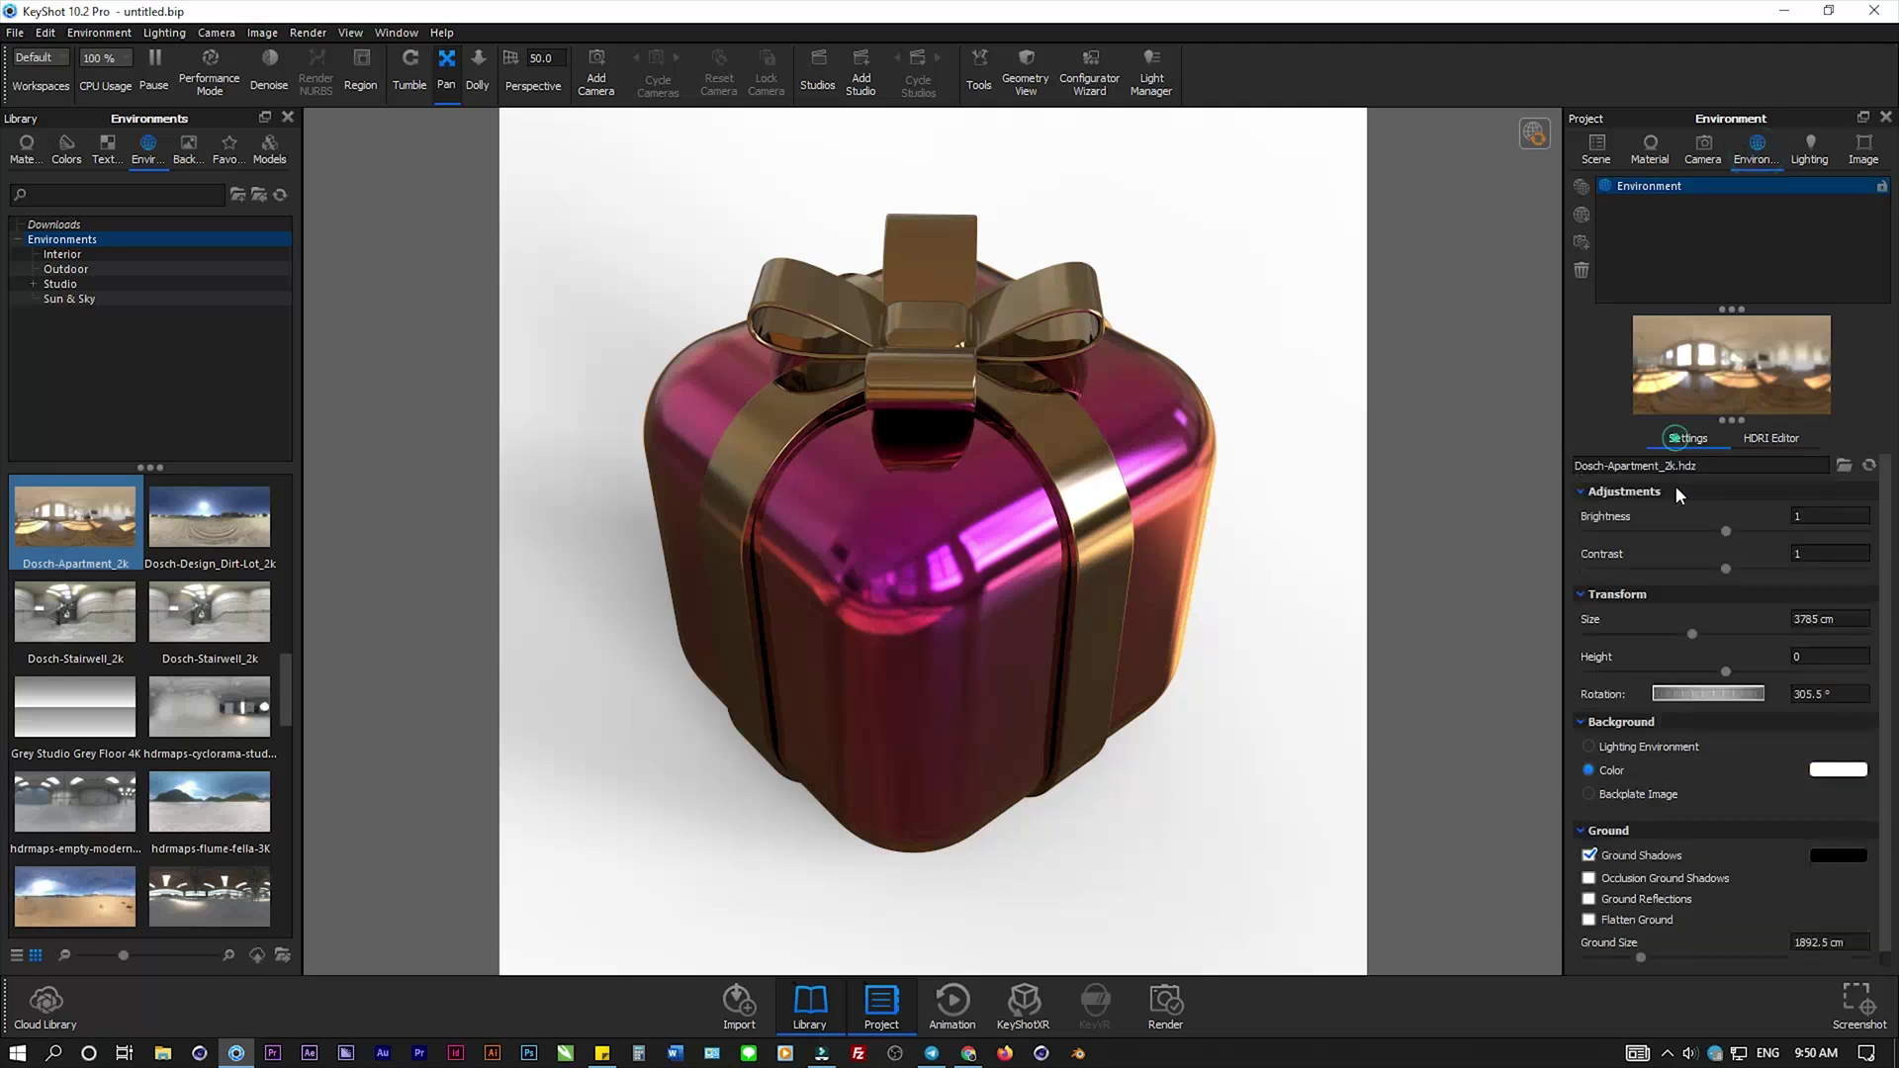
pyautogui.click(1590, 856)
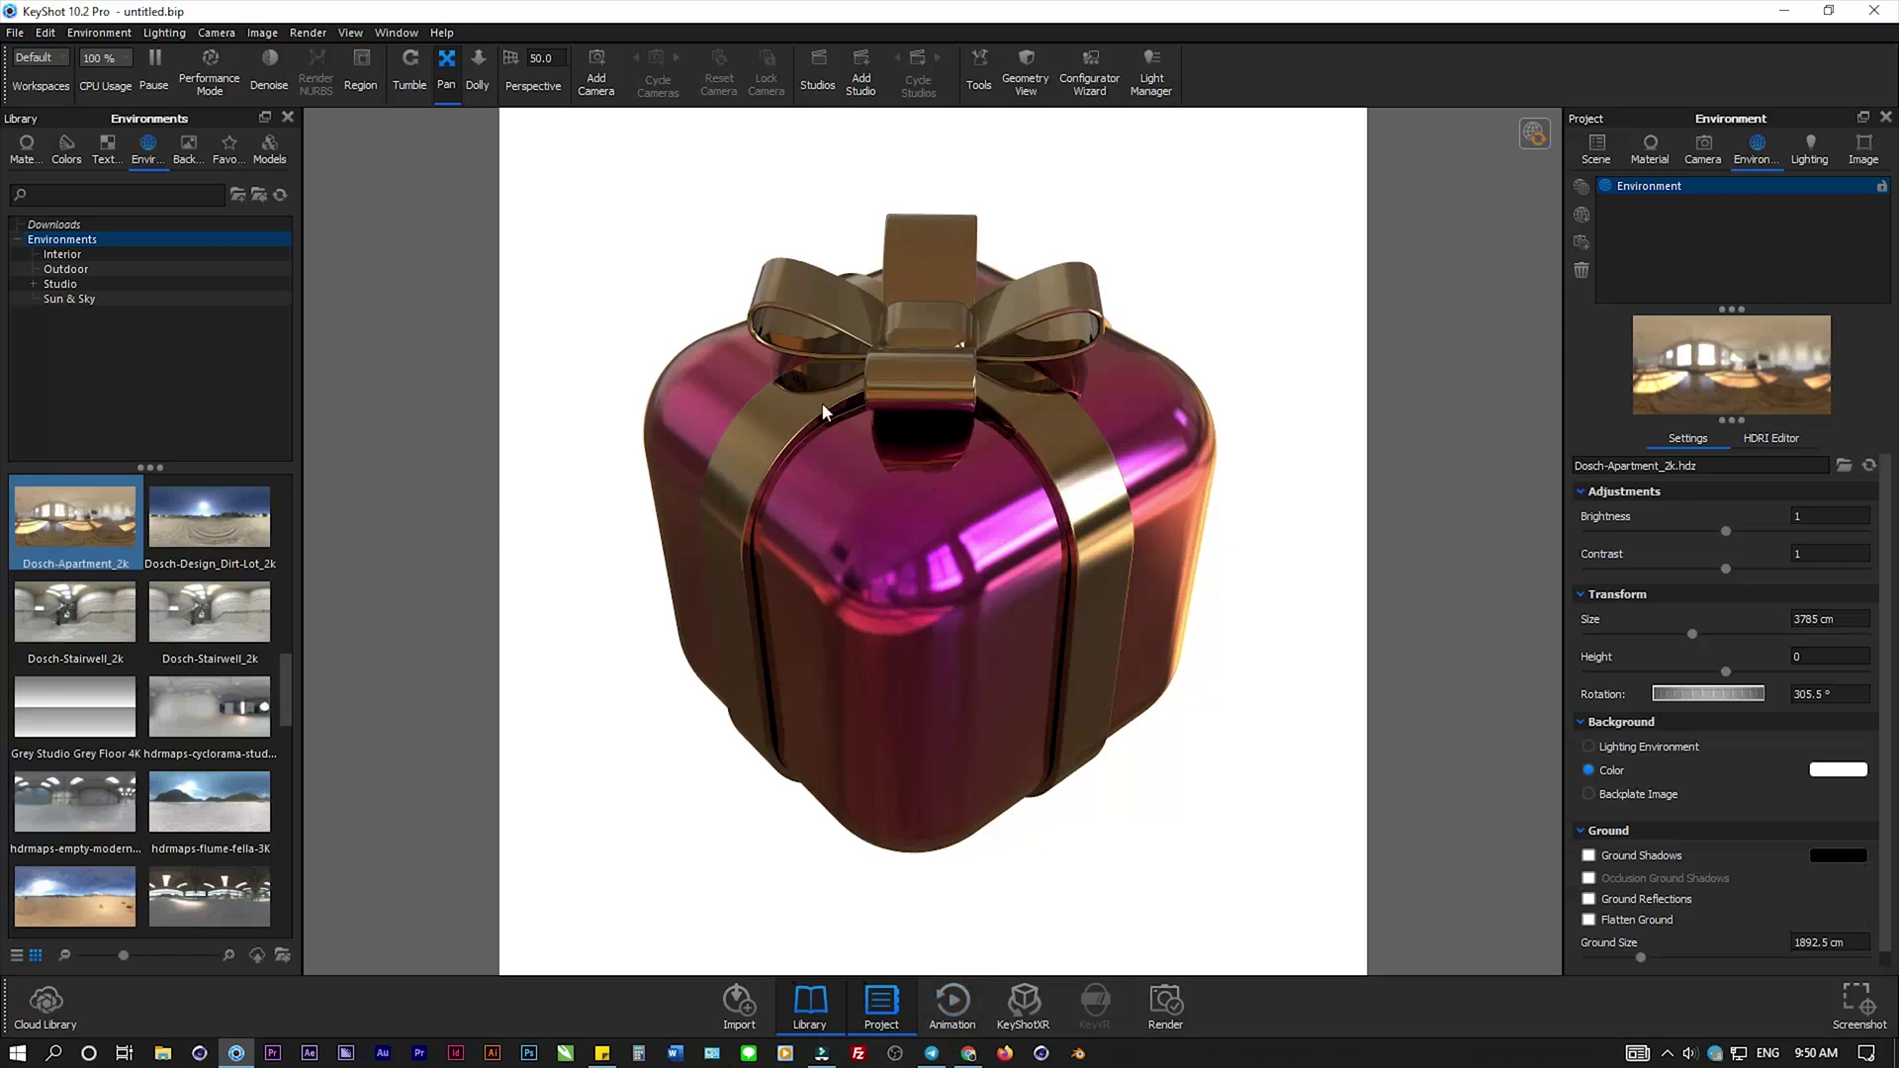
pyautogui.moveTo(881, 608)
pyautogui.mouseDown()
pyautogui.moveTo(900, 528)
pyautogui.moveTo(877, 587)
pyautogui.moveTo(744, 358)
pyautogui.mouseUp()
# - Tilt the camera to azimuth -44.64°, inclination 41.04° and twist 34.92°
pyautogui.click(1703, 148)
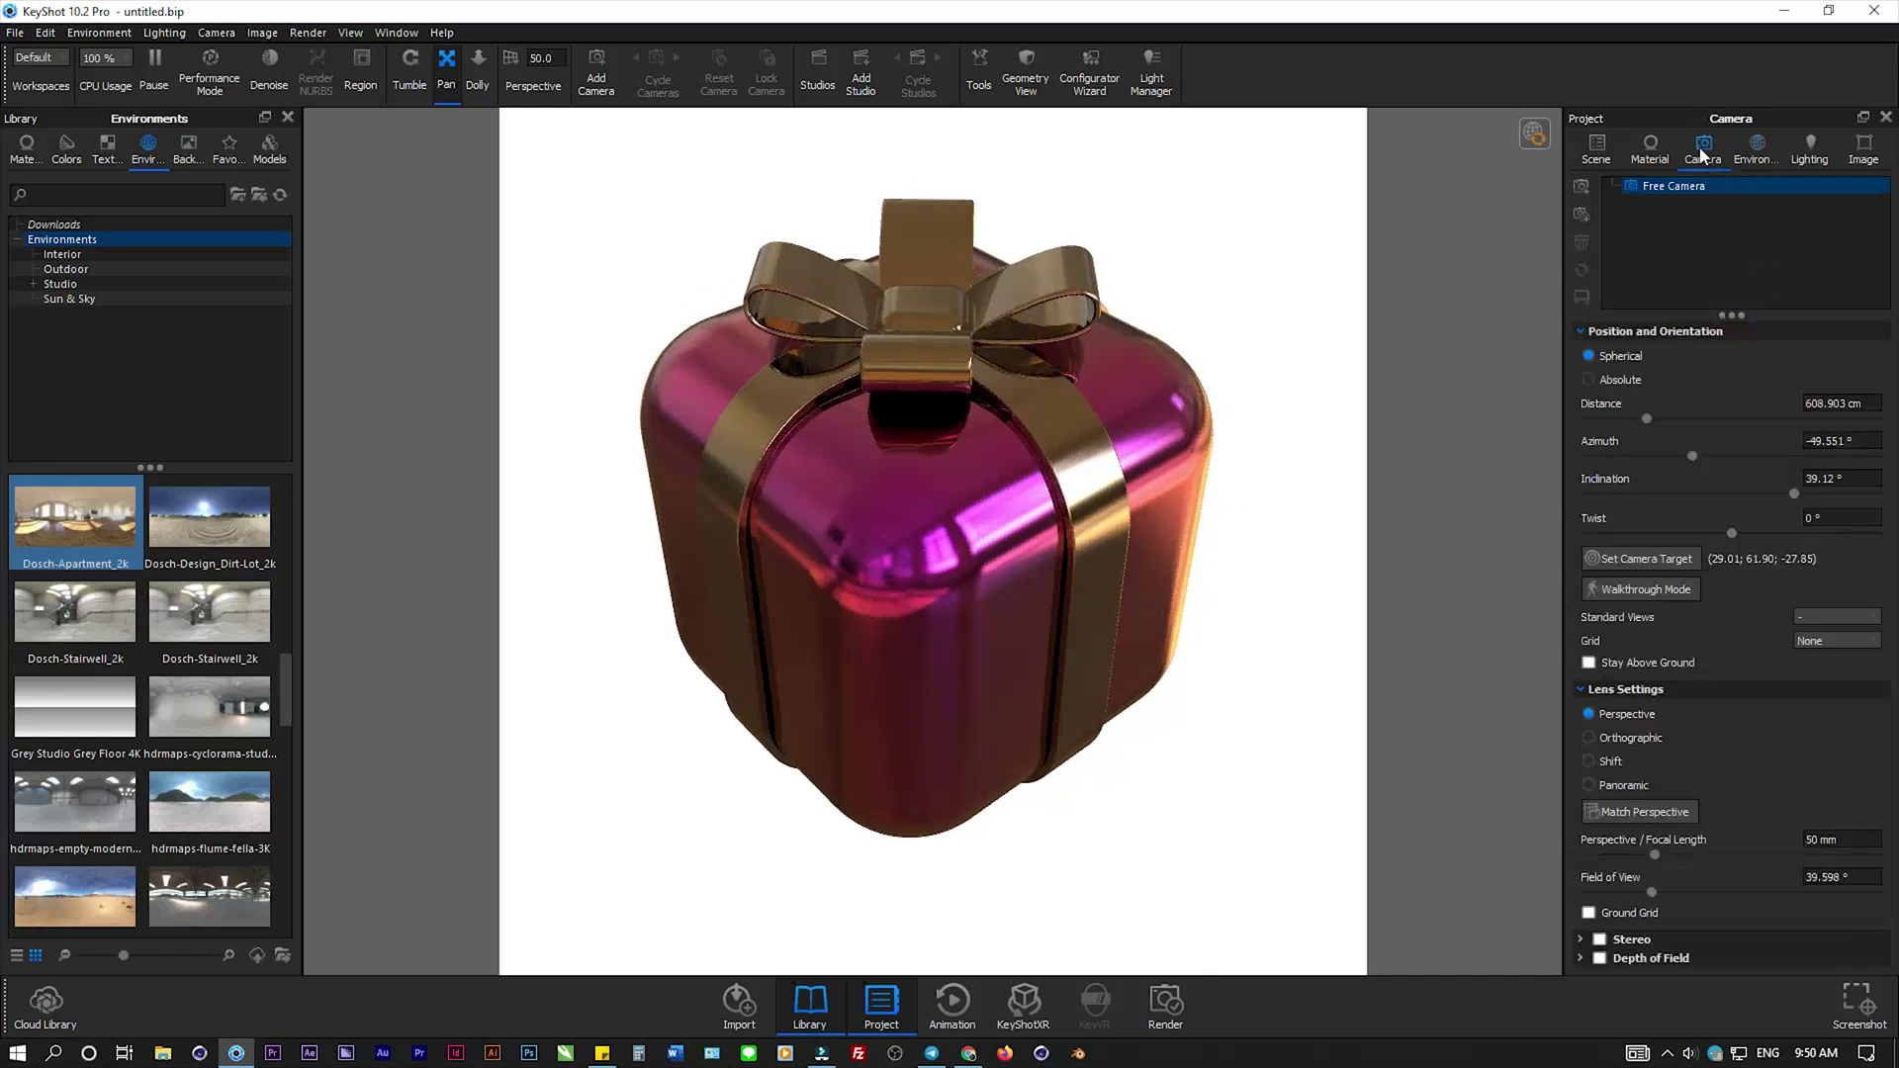
pyautogui.moveTo(1689, 449)
pyautogui.mouseDown()
pyautogui.moveTo(1778, 435)
pyautogui.moveTo(1589, 449)
pyautogui.moveTo(1635, 454)
pyautogui.mouseUp()
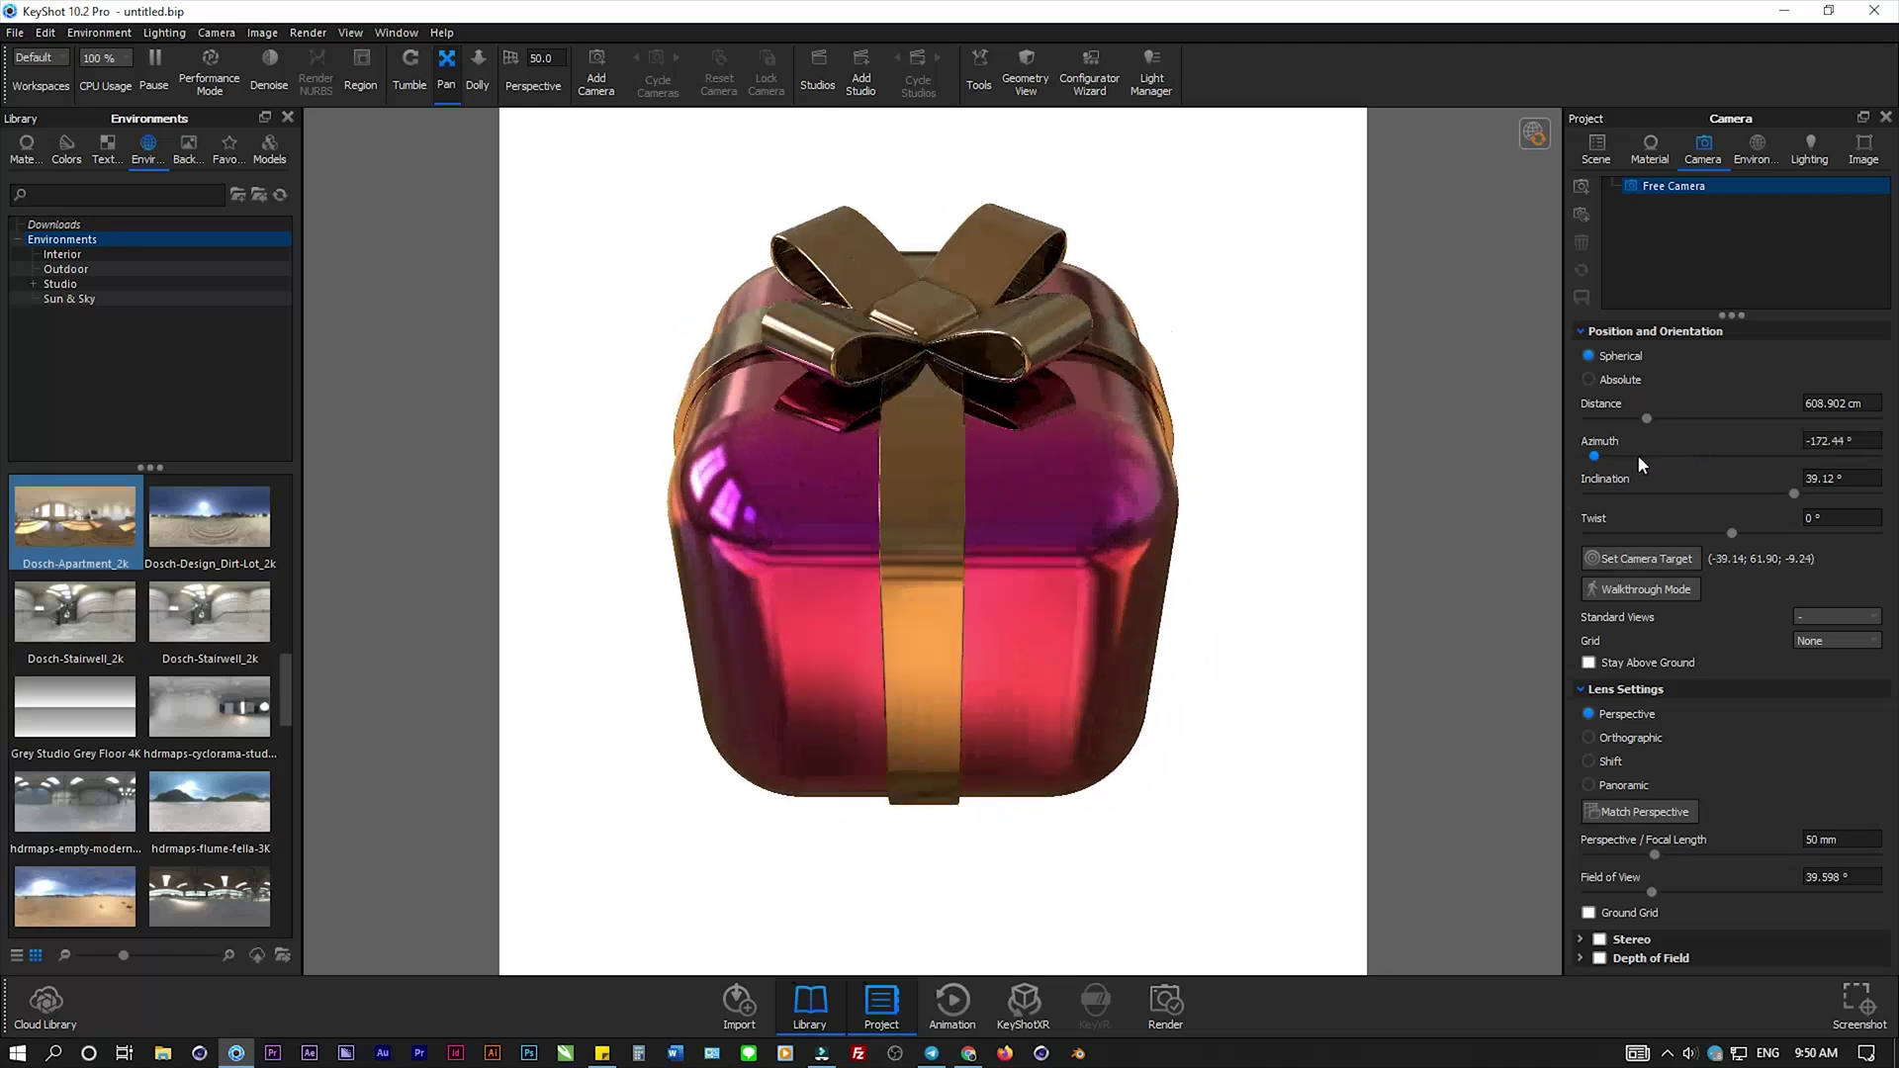
pyautogui.moveTo(1796, 496)
pyautogui.mouseDown()
pyautogui.moveTo(1641, 494)
pyautogui.moveTo(1784, 495)
pyautogui.moveTo(1711, 532)
pyautogui.moveTo(1657, 532)
pyautogui.moveTo(1758, 532)
pyautogui.mouseUp()
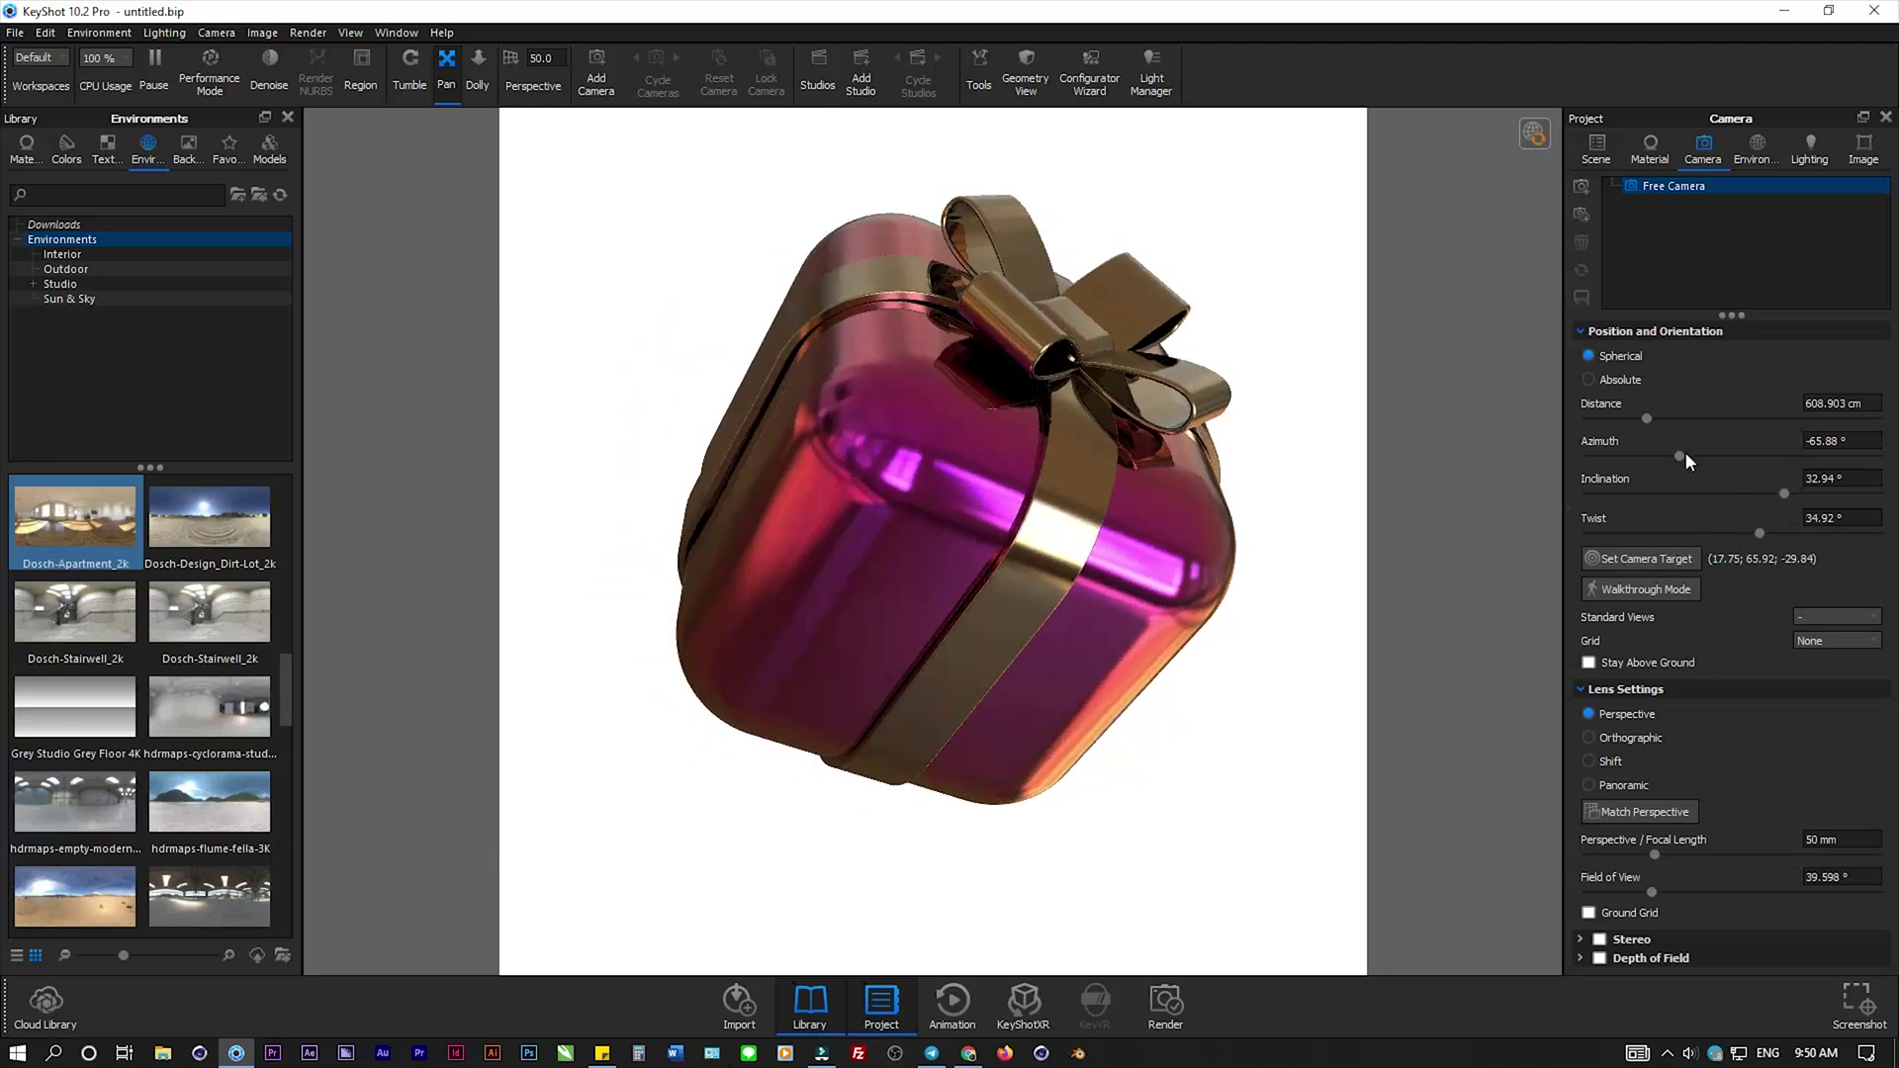
pyautogui.moveTo(1681, 454); pyautogui.dragTo(1794, 483)
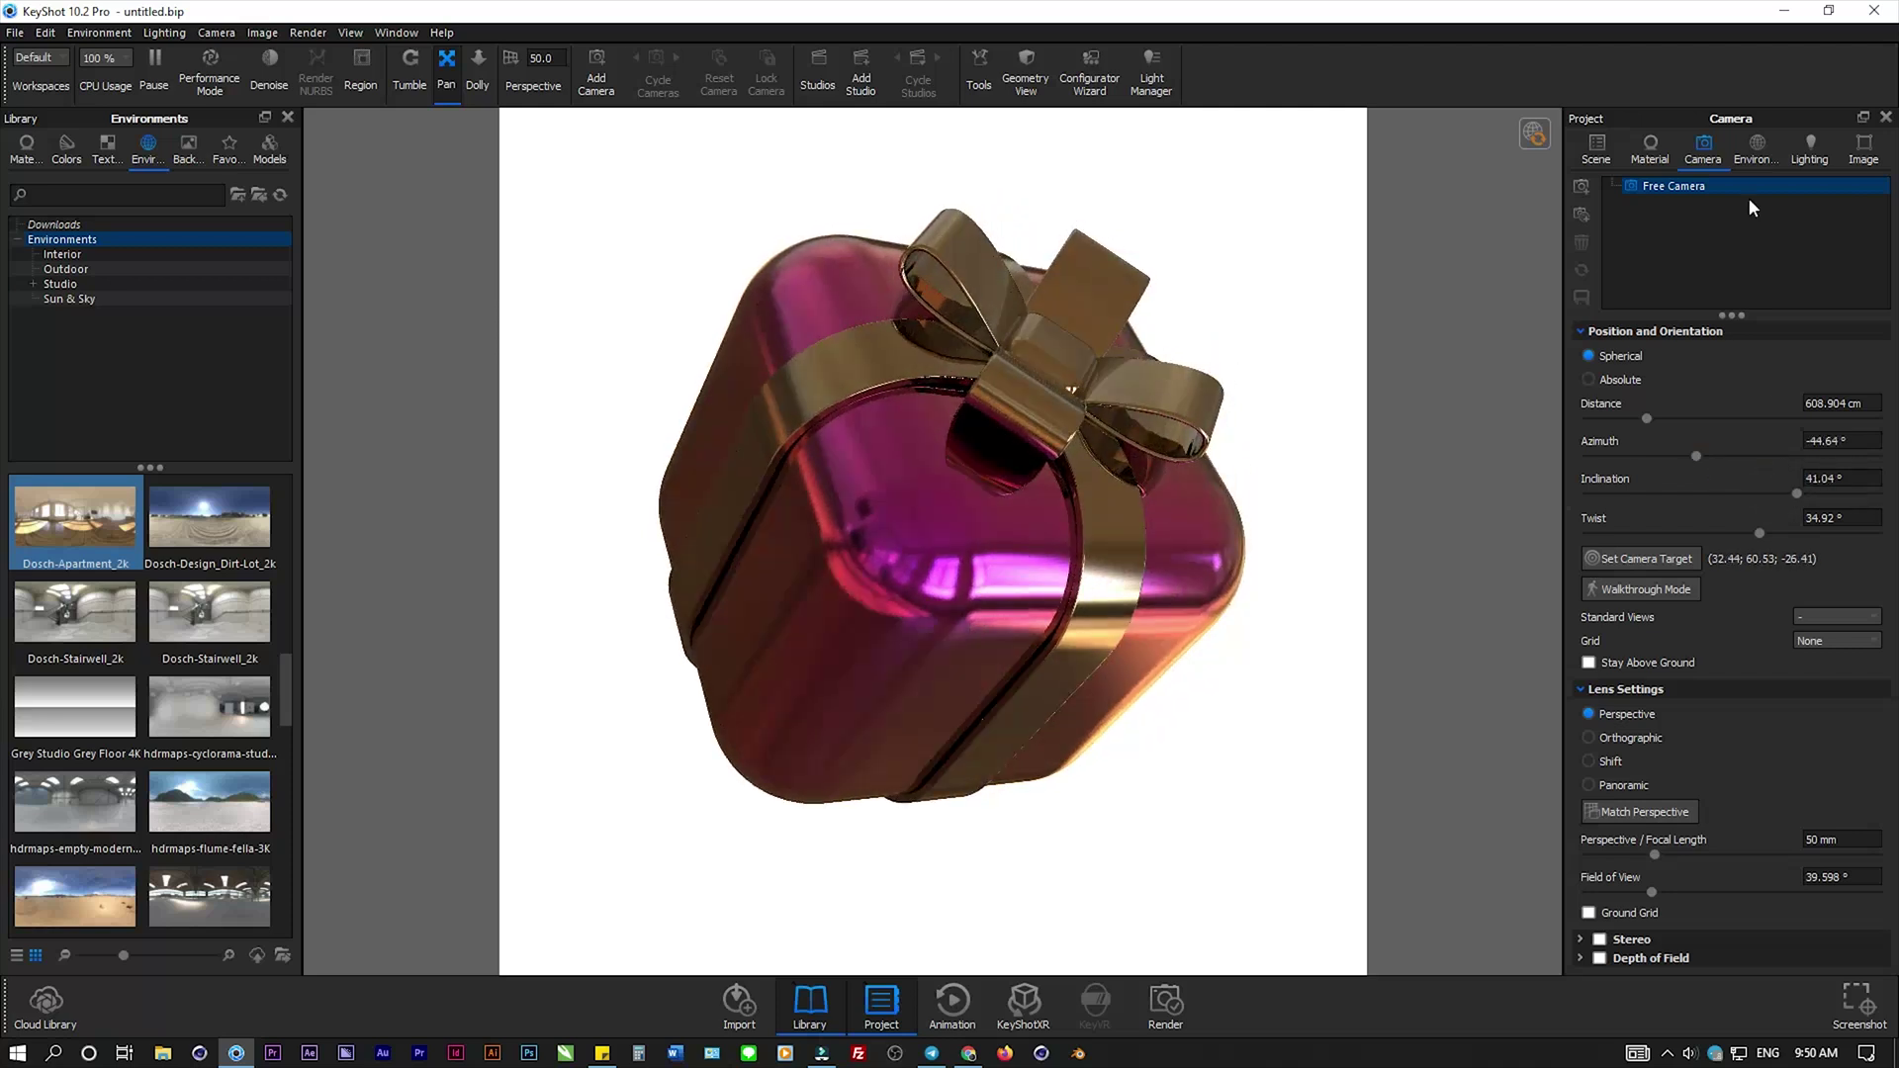
pyautogui.click(1750, 150)
# - Raise the HDRI brightness to 2.1 and pan the gift slightly left in the frame
pyautogui.click(1747, 446)
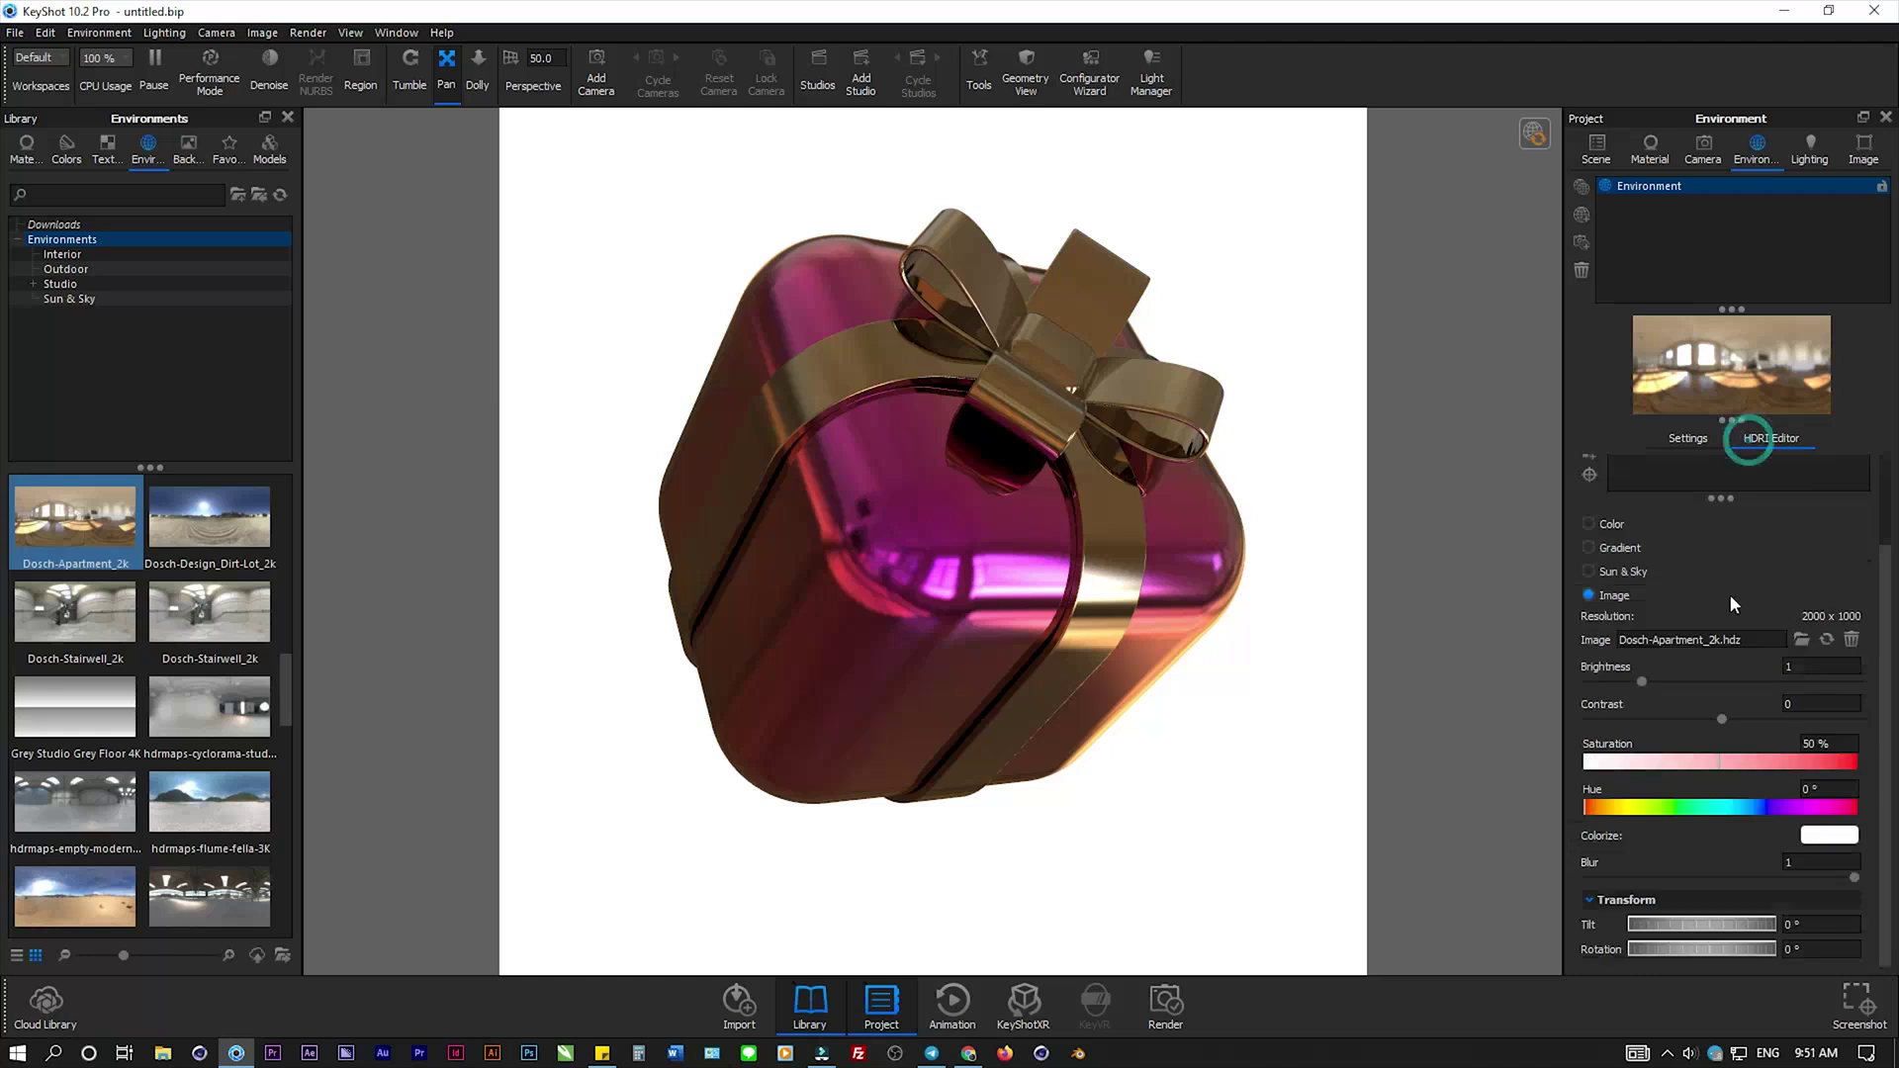
pyautogui.moveTo(1646, 682); pyautogui.dragTo(1705, 678)
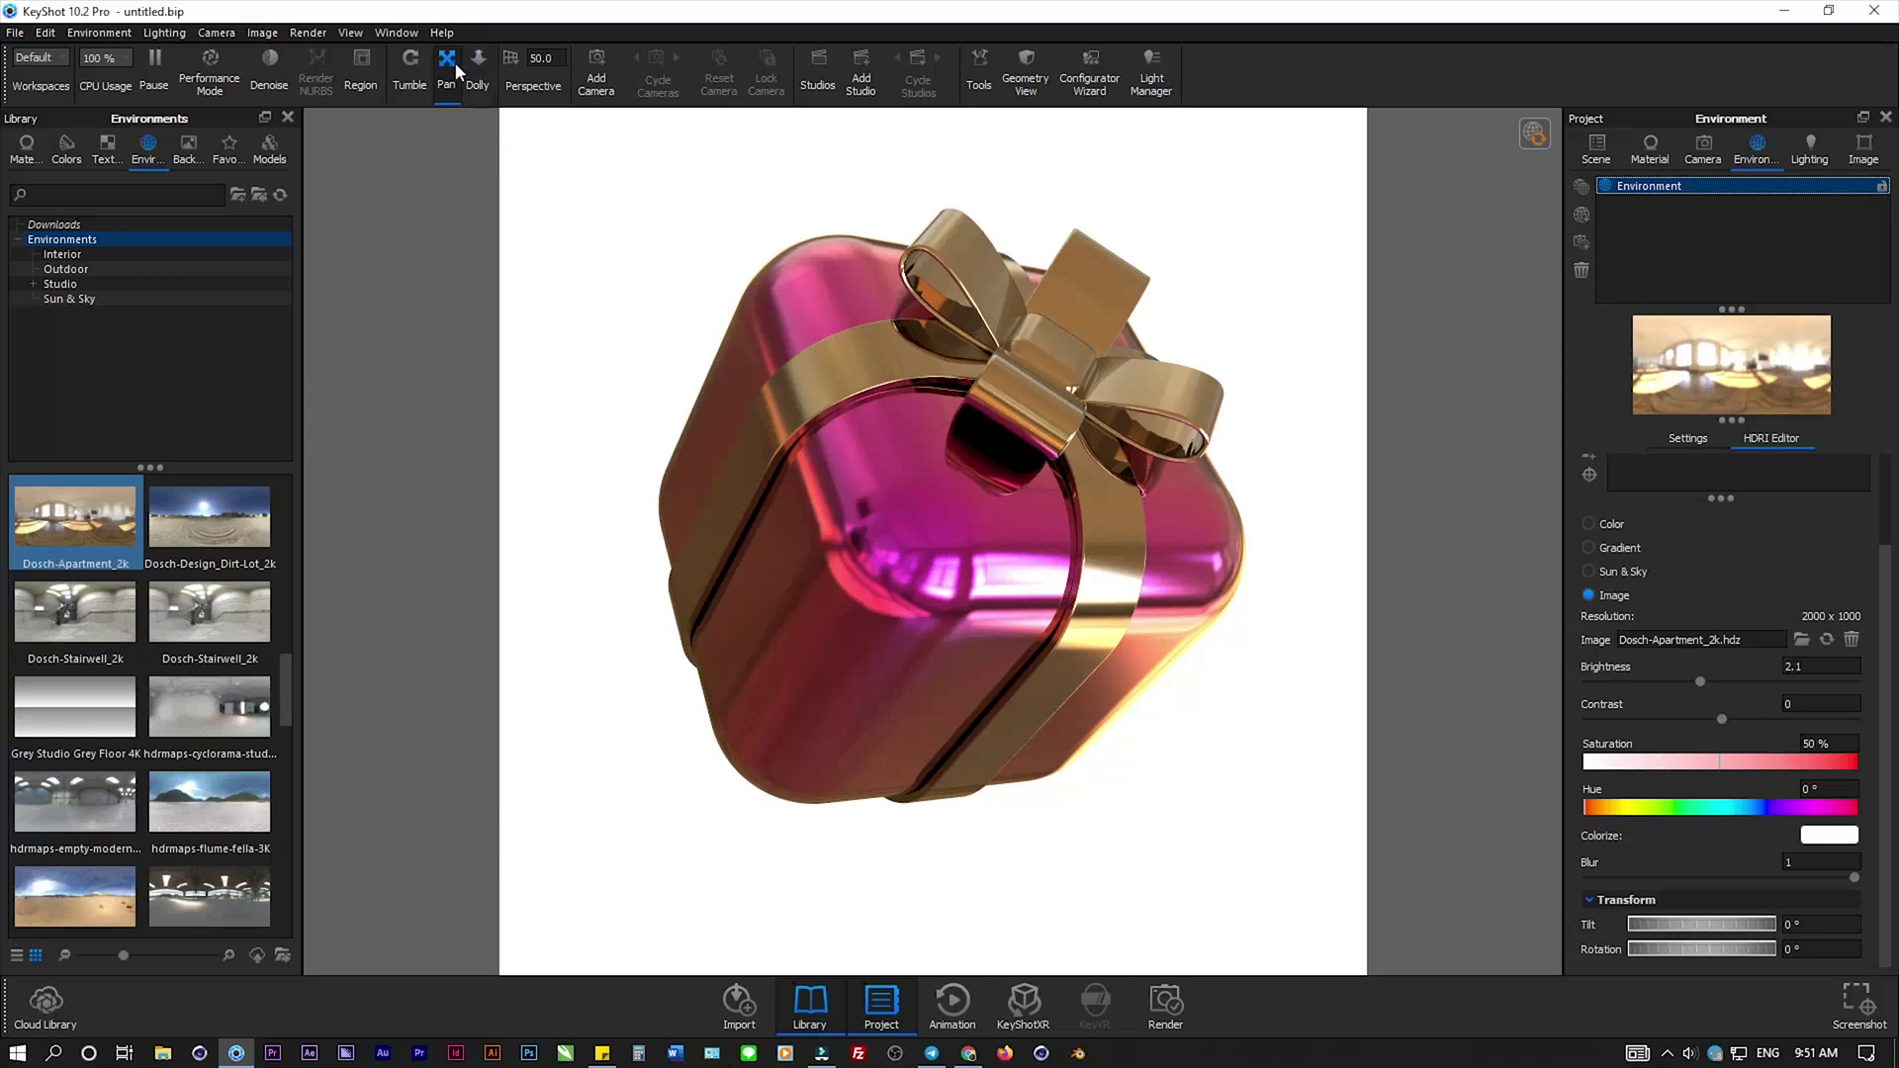
pyautogui.moveTo(1010, 431); pyautogui.dragTo(981, 436)
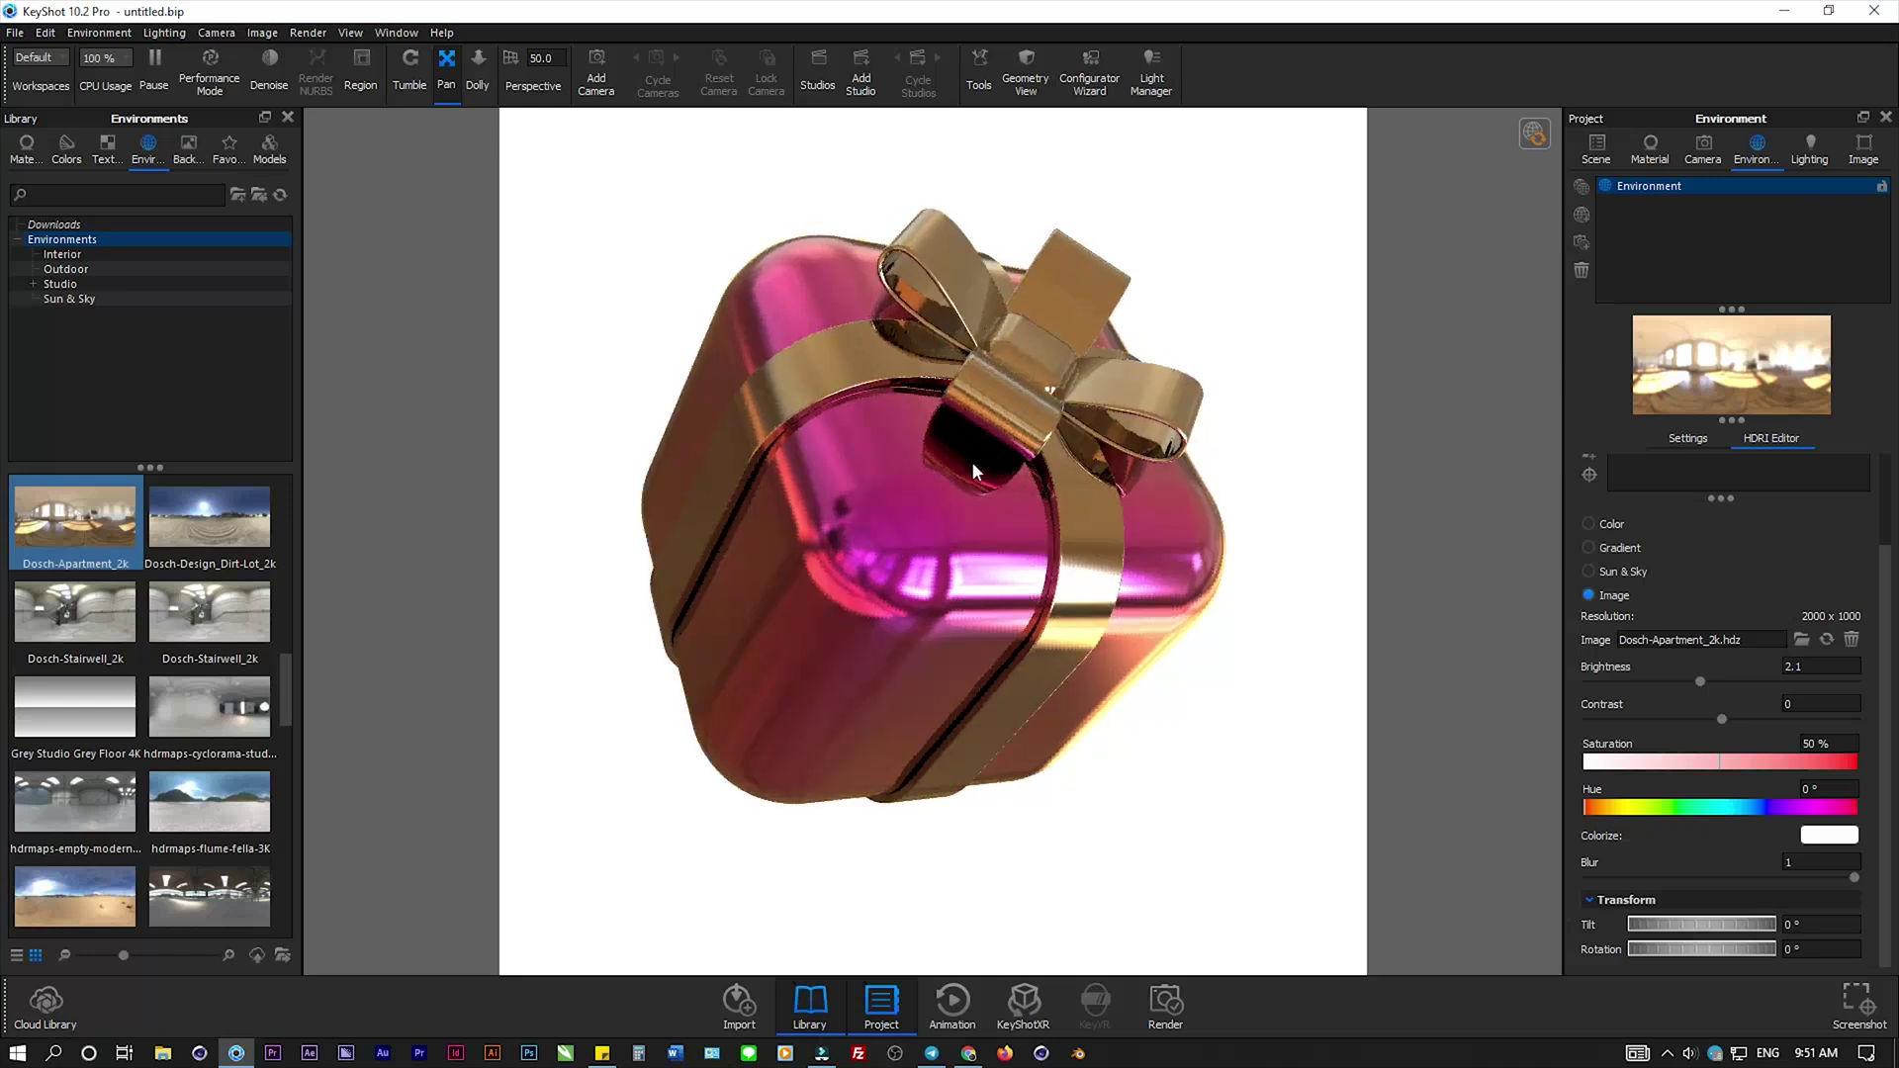
pyautogui.moveTo(971, 461); pyautogui.dragTo(975, 467)
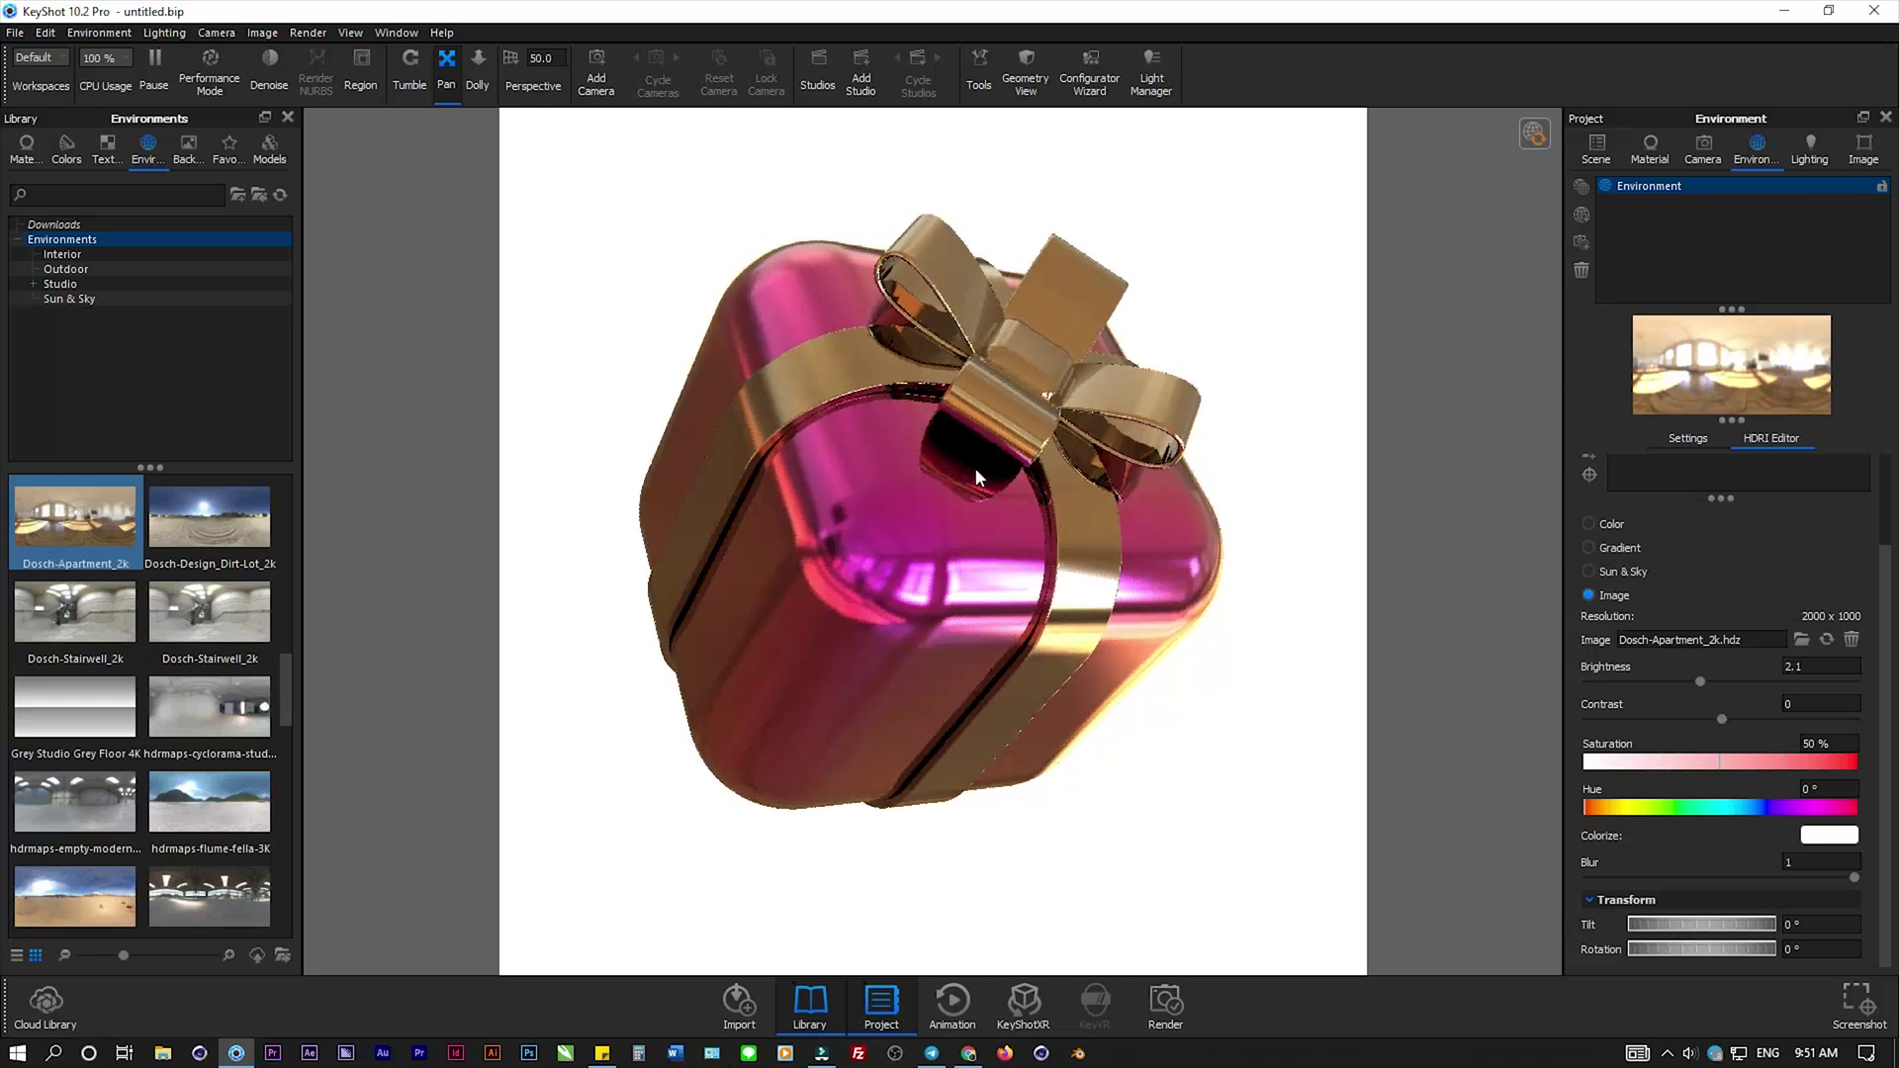
pyautogui.click(1357, 559)
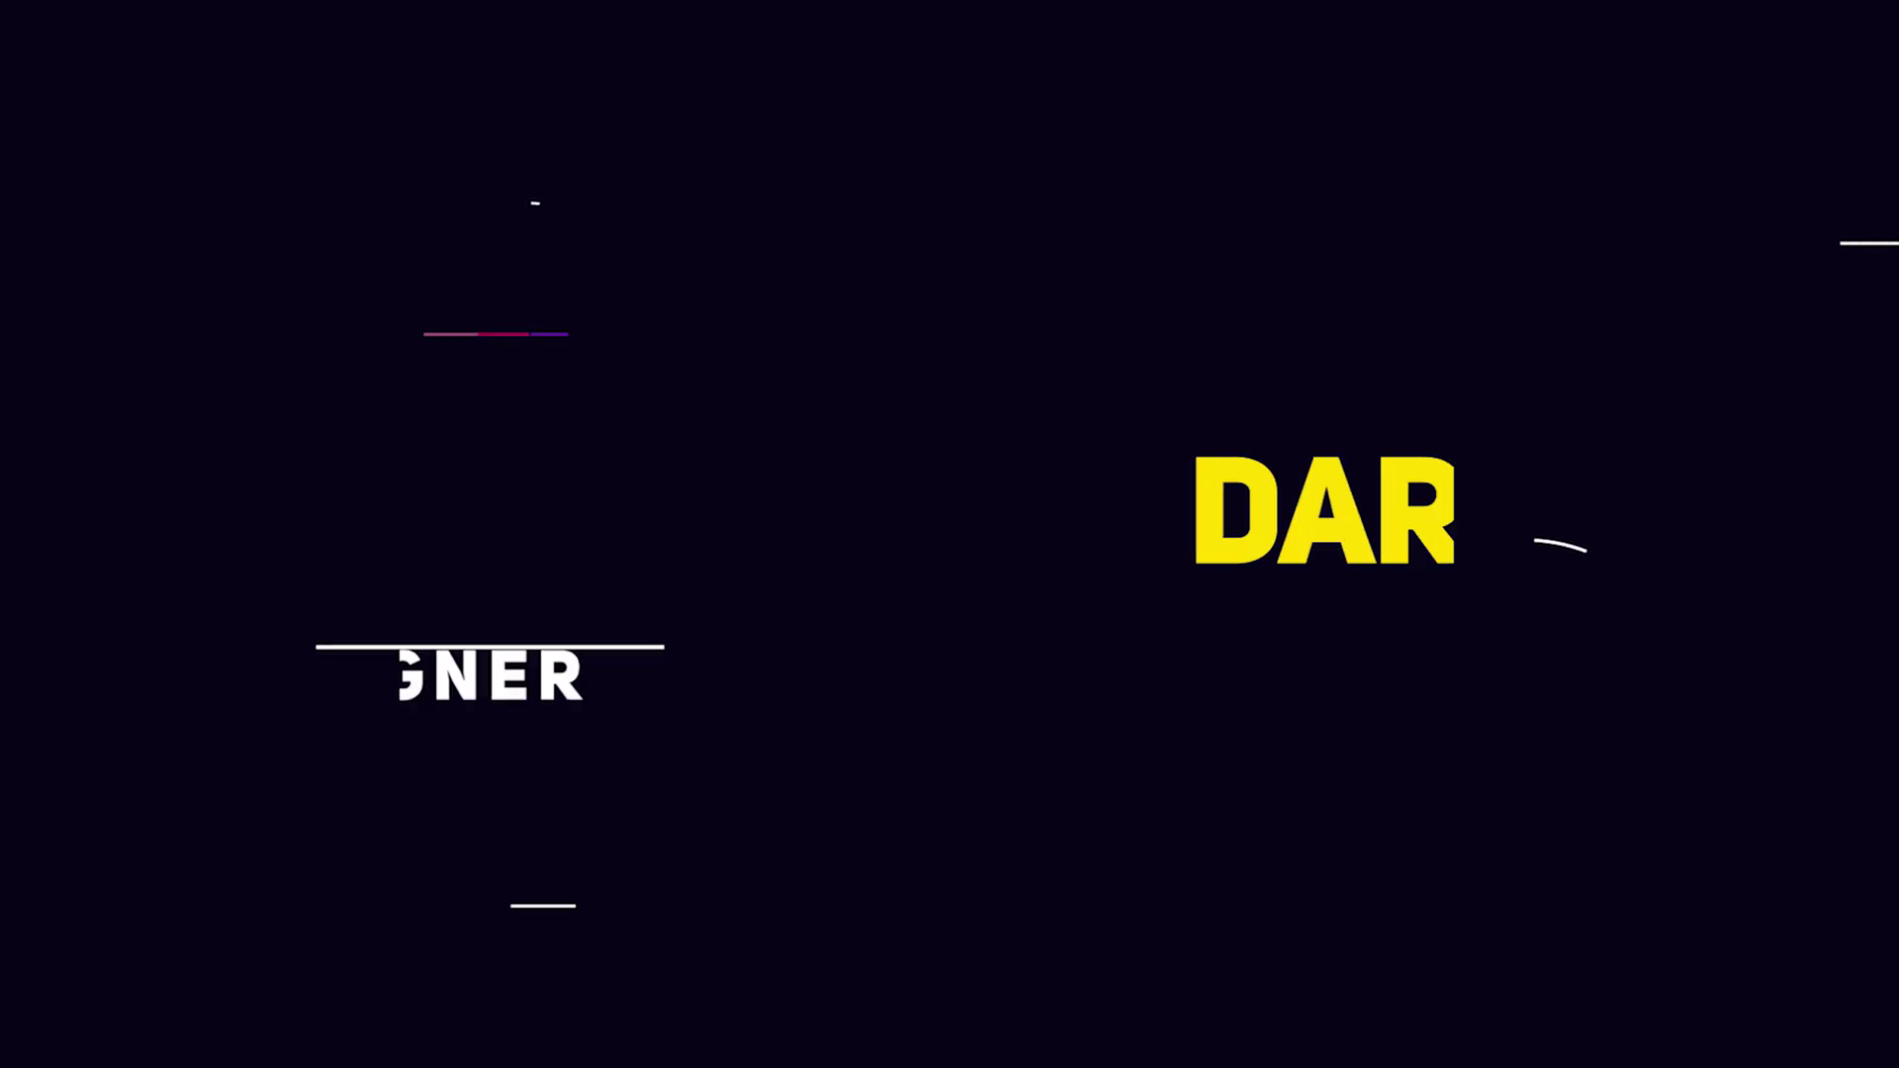